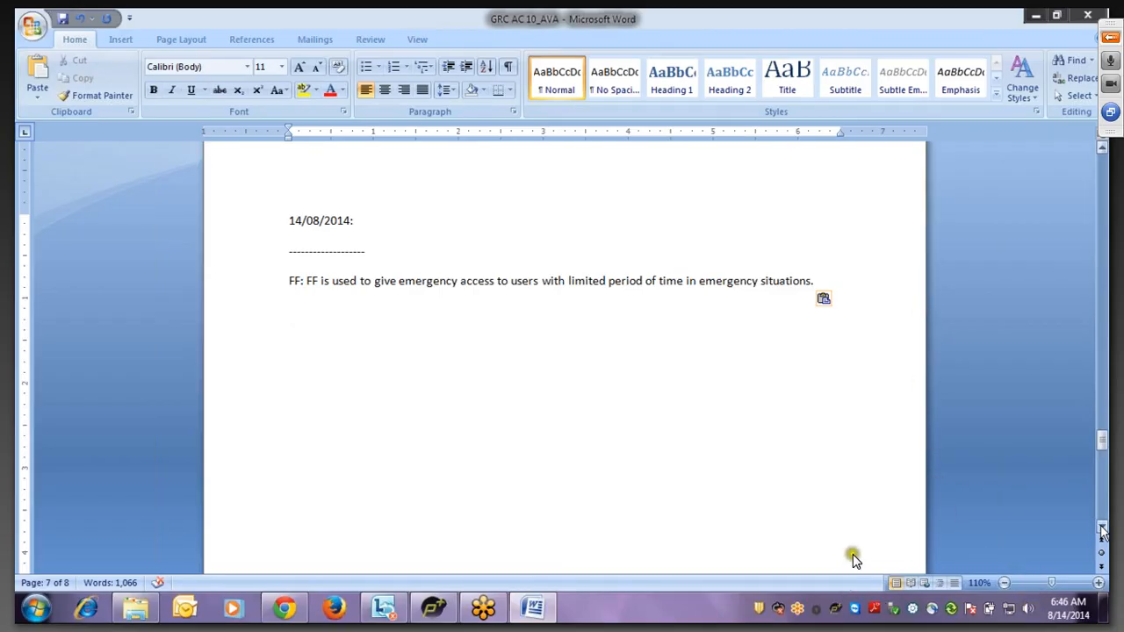
- Raise the speaker volume, then bring back the GoToMeeting Viewer maximized on the Word notes
key("alt+Tab")
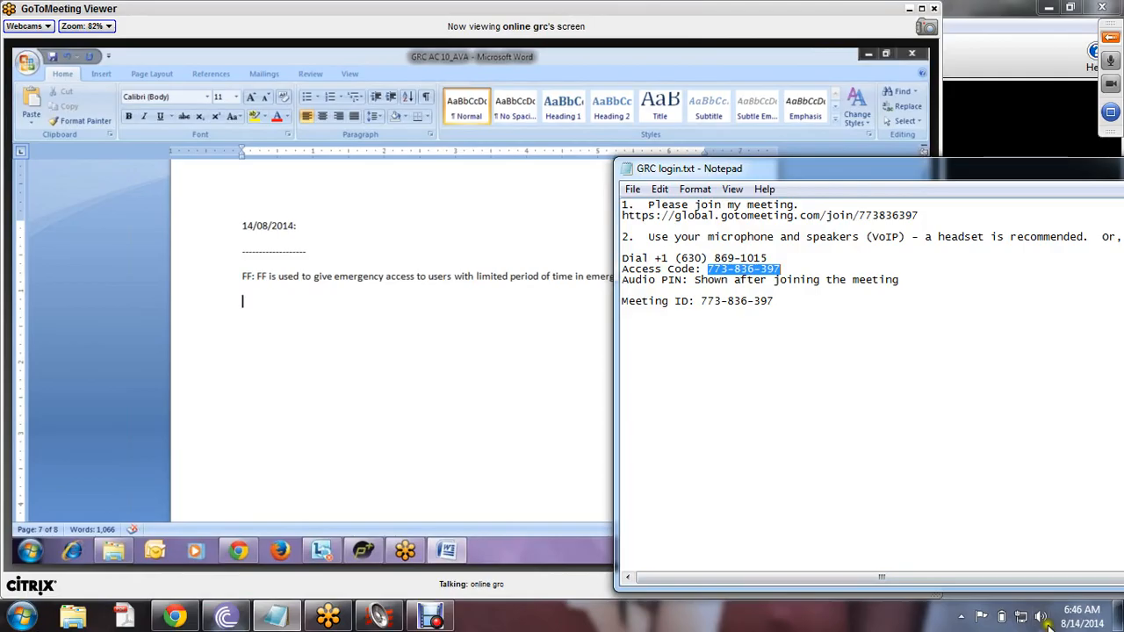
left_click(1042, 616)
left_click_drag(1039, 465, 1040, 406)
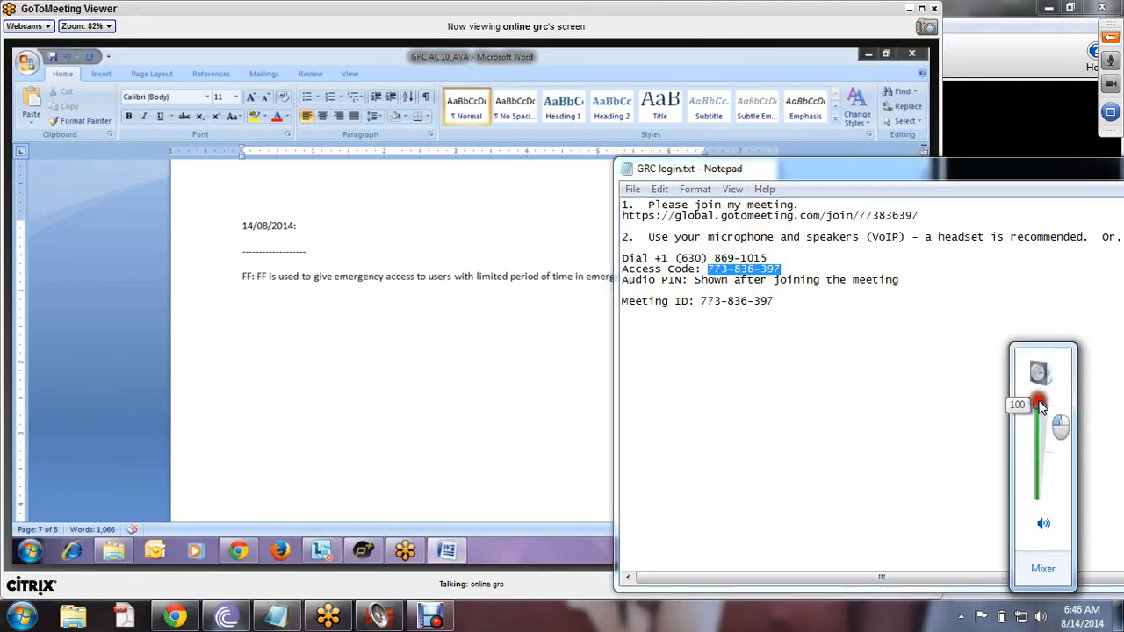
left_click(351, 343)
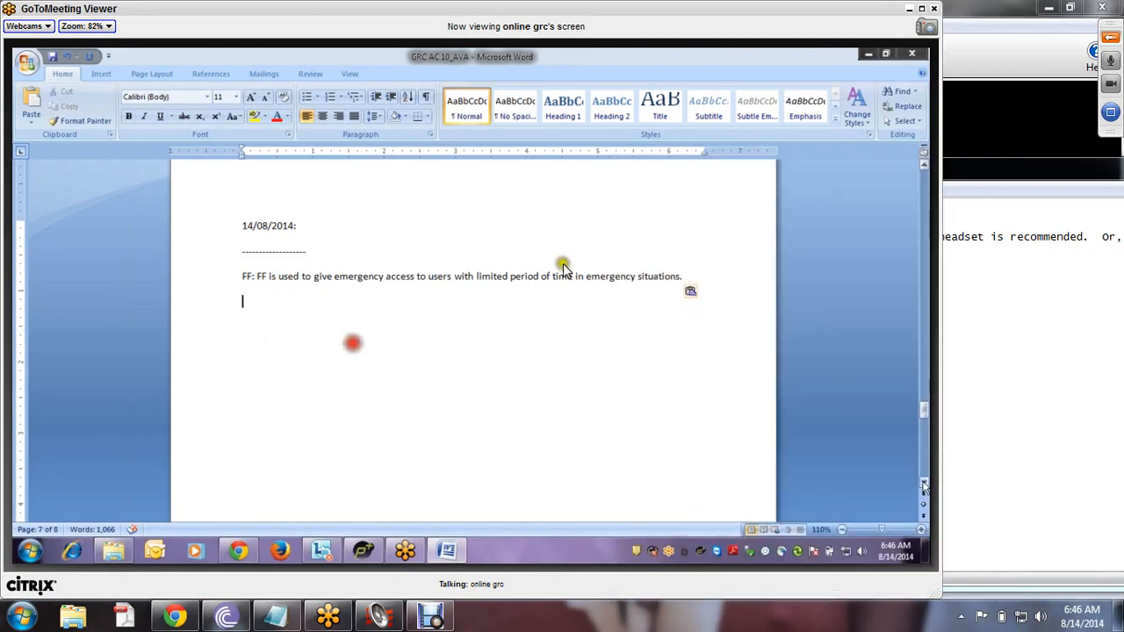
double_click(707, 7)
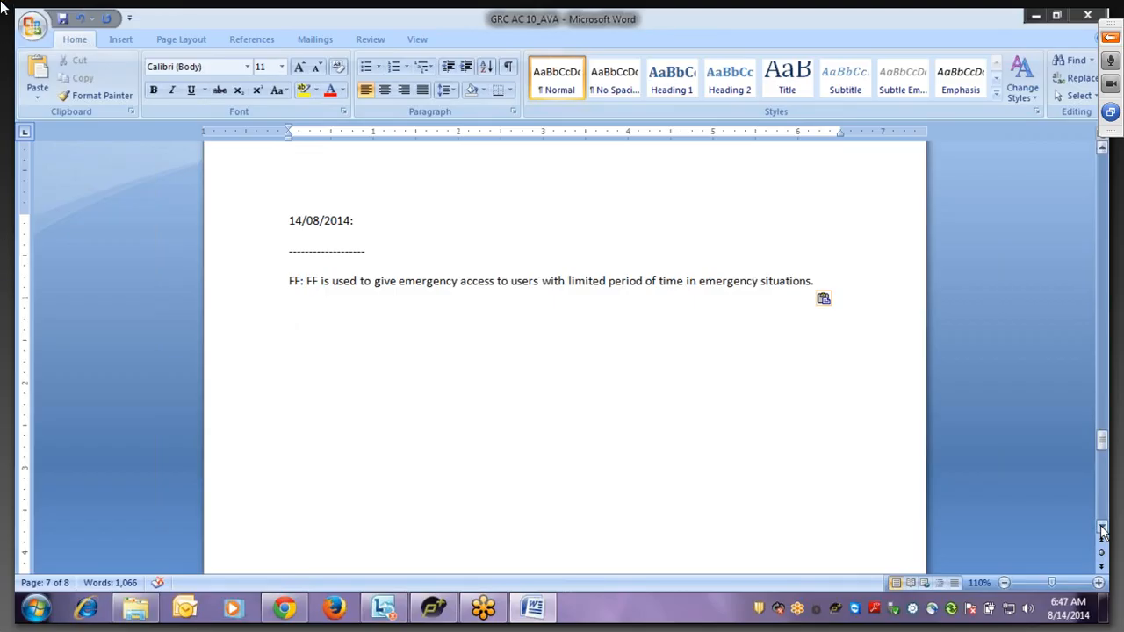
- Lower the speaker volume to about 75 and bring the GoToMeeting Viewer back to the front
key("alt+Tab")
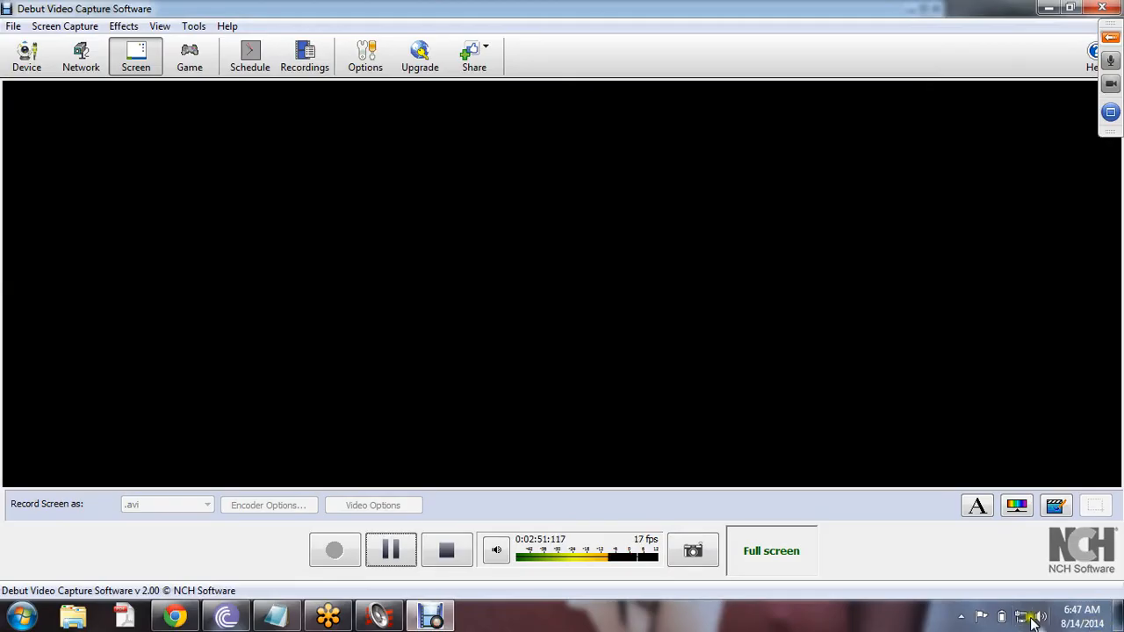
left_click(1035, 618)
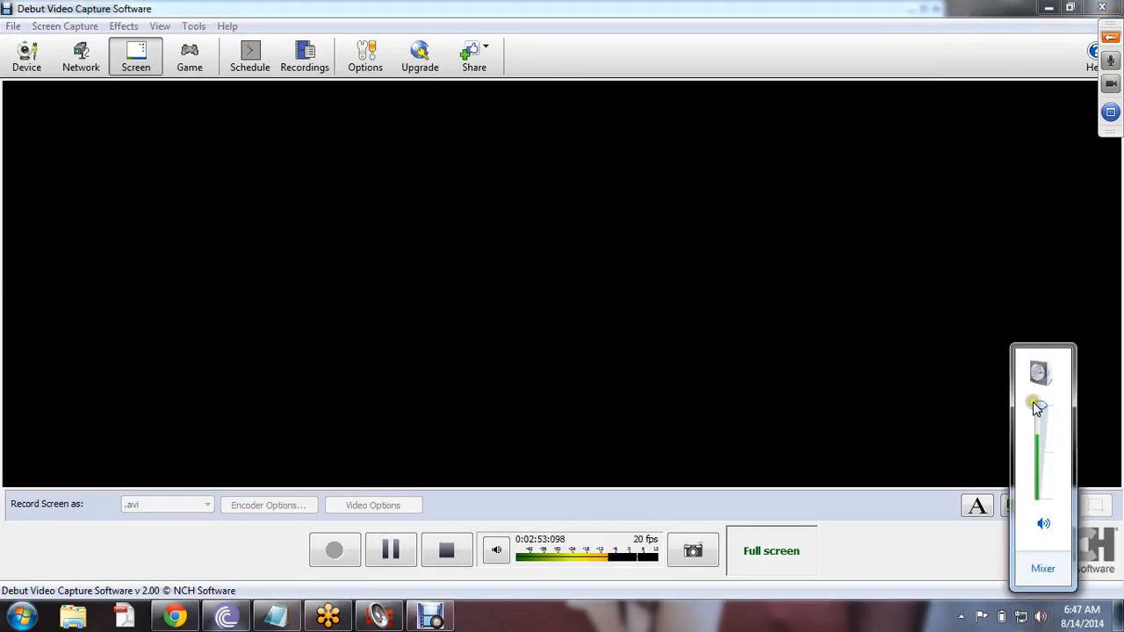
left_click_drag(1036, 406, 1036, 426)
left_click(940, 110)
key("alt+Tab")
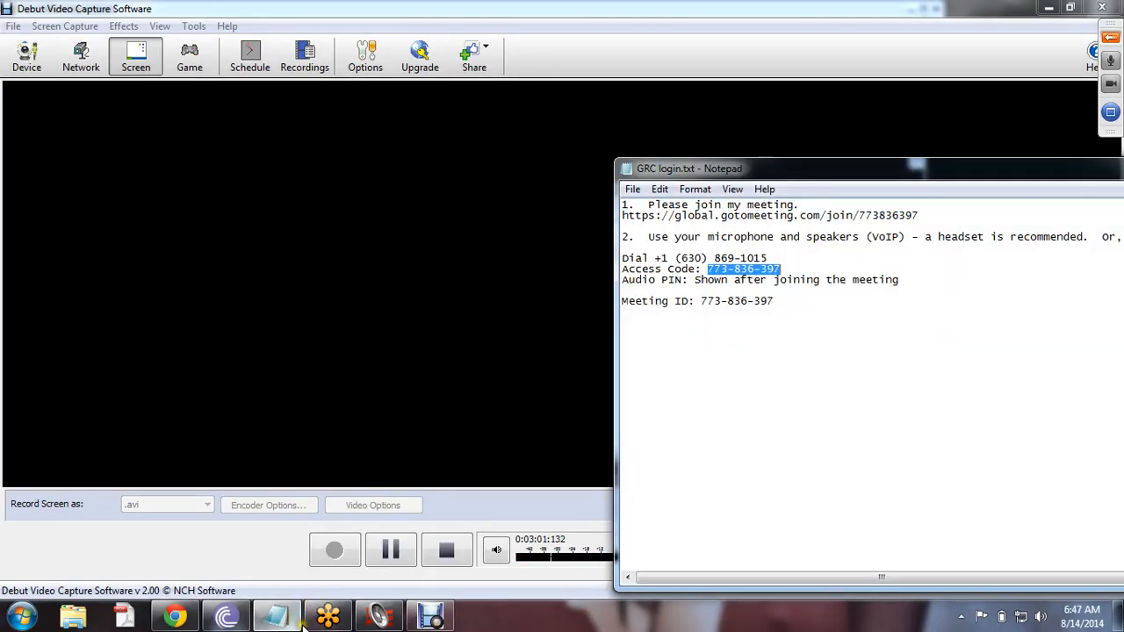
left_click(327, 617)
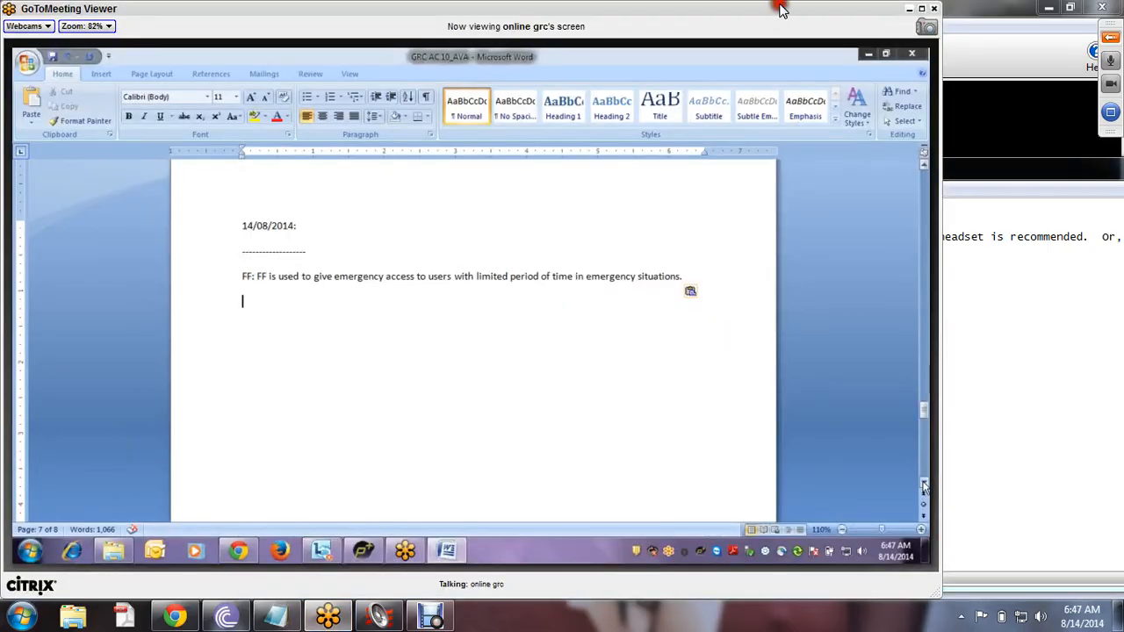
- Switch the GoToMeeting Viewer to full screen on the shared Word note
left_click(780, 8)
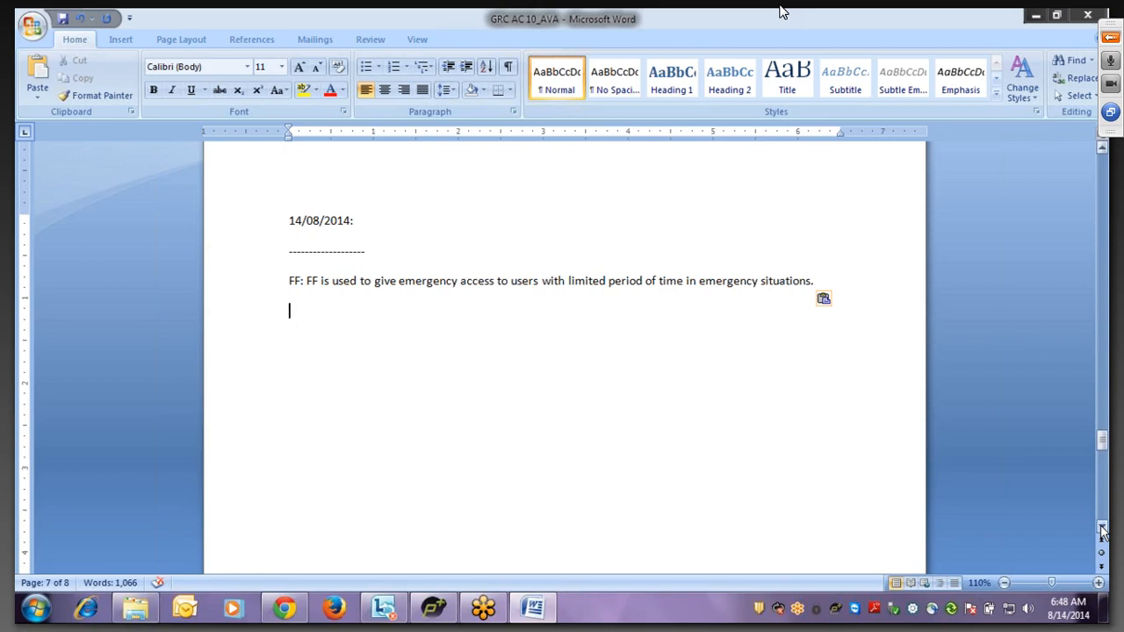
- Under the FF definition, type 'Basis-- open the client--scc4--basis should use Basis FF Id'
type("Basis--")
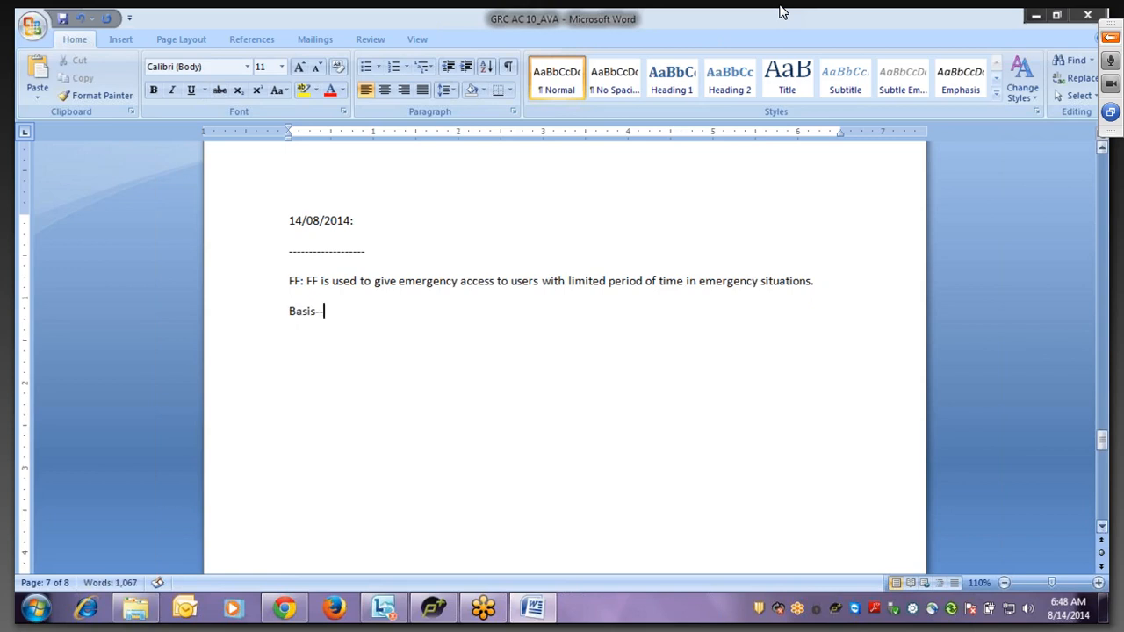
type(" open the client--")
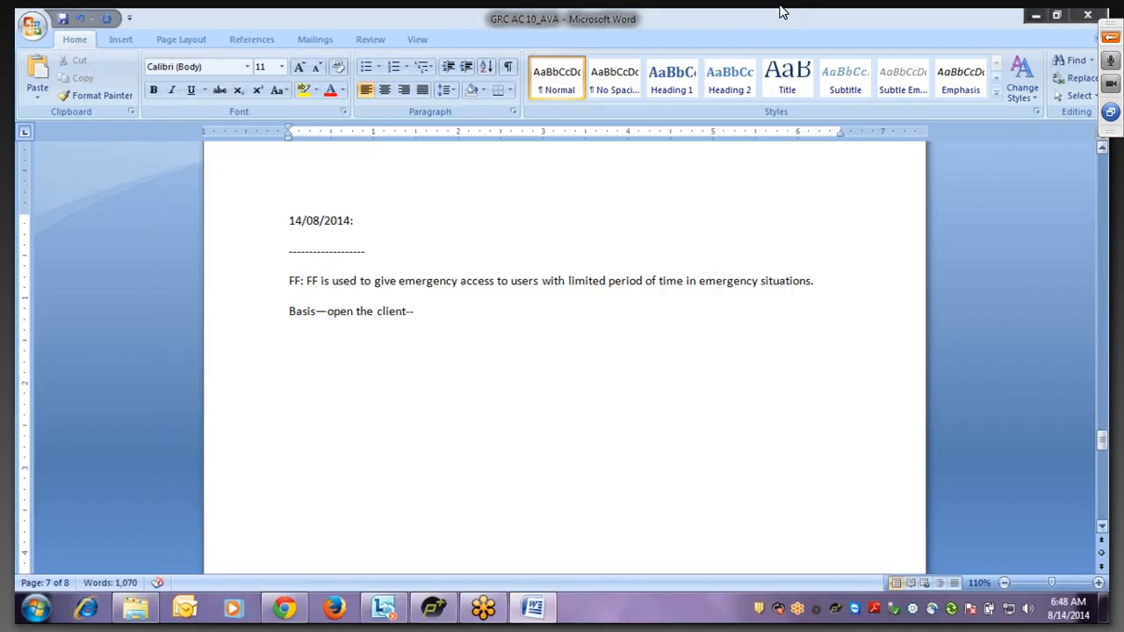
type("scc4")
type("--")
type("basis shou")
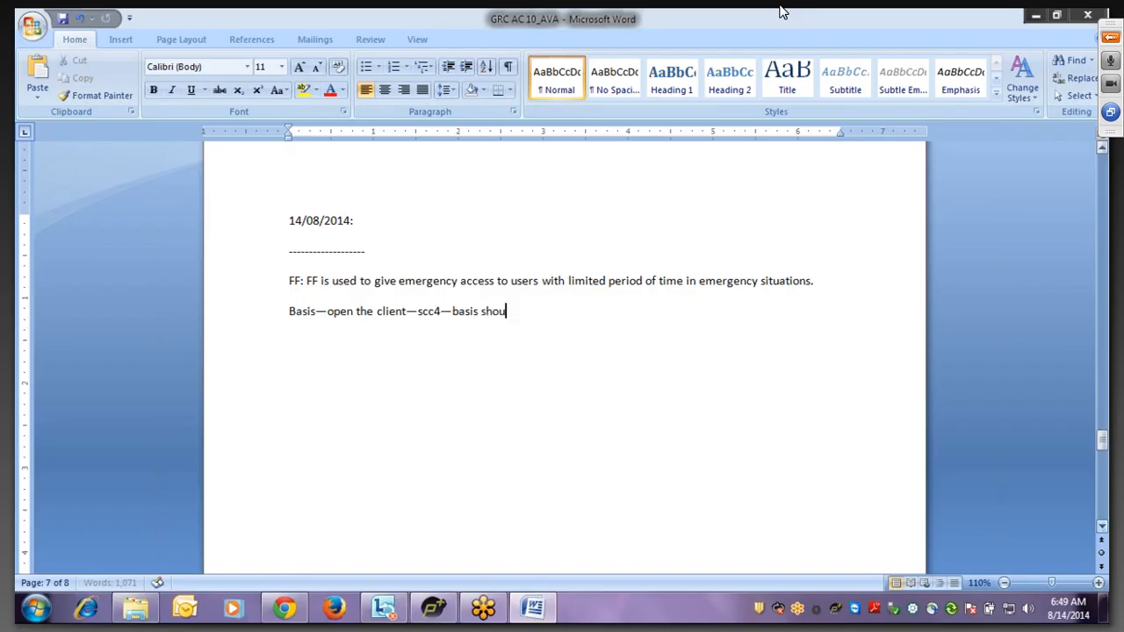
type("ld use")
type("Basis FF Id")
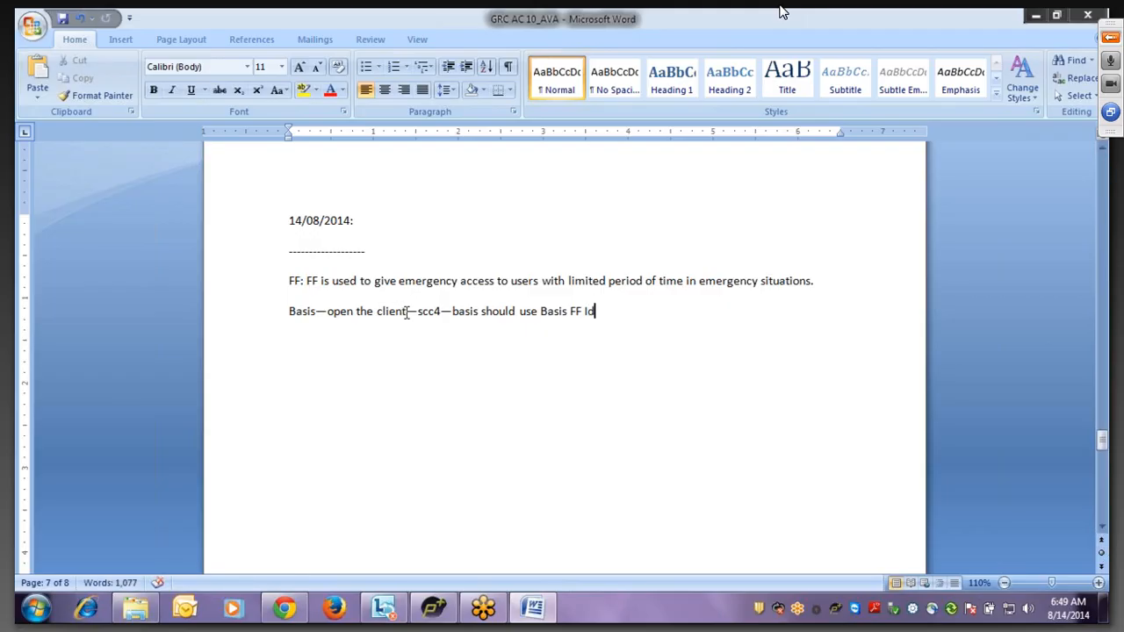
left_click(370, 313)
- Change 'open the client' to 'open/Close client' and start a new line below
key("BackSpace")
key("BackSpace")
key("BackSpace")
key("BackSpace")
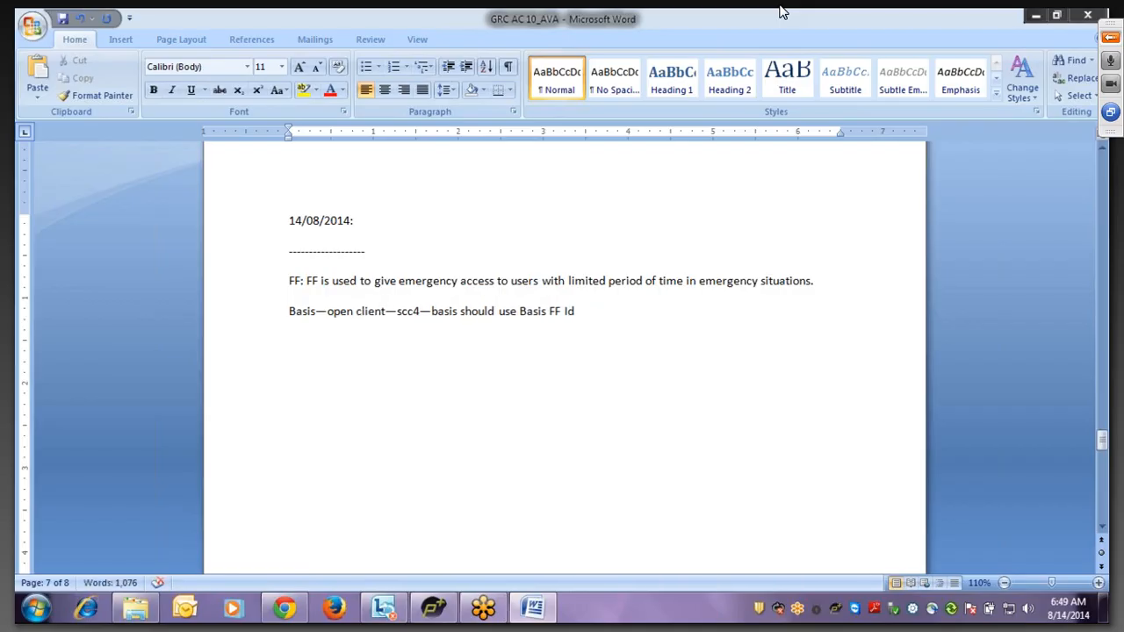
type("/Clos")
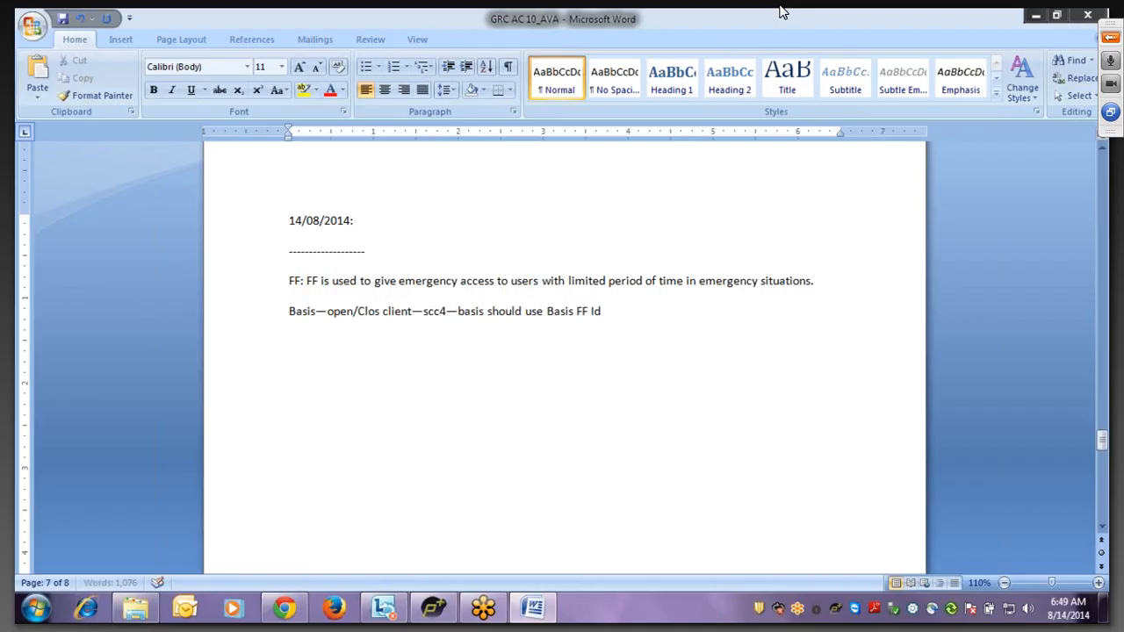
type("e")
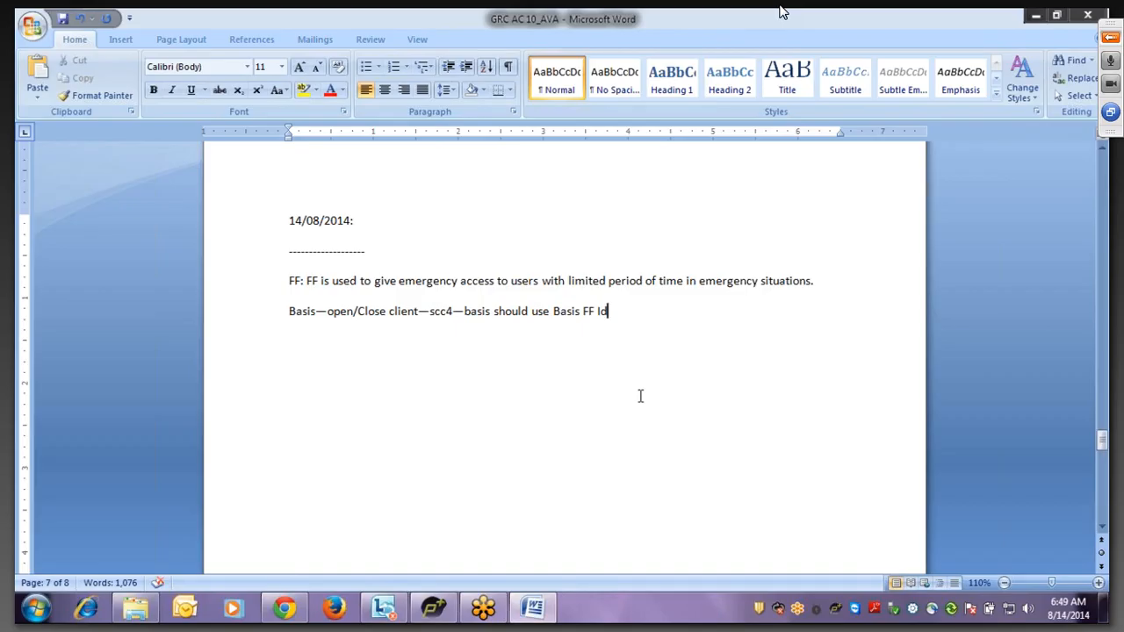
key("Return")
- Type 'Fin--- month end activities--- ob52,ob54, fb*, f110--', correcting typos and the arrow AutoCorrect
type("Fin--- month end actoivities")
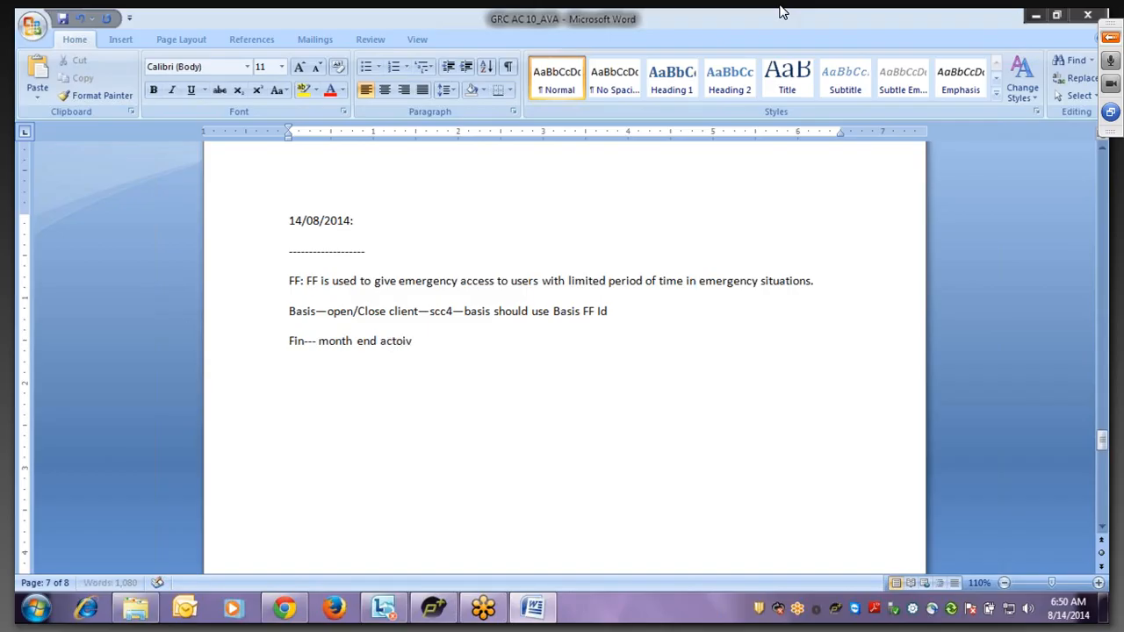
key("BackSpace")
key("BackSpace")
key("BackSpace")
key("BackSpace")
key("BackSpace")
key("BackSpace")
key("BackSpace")
key("BackSpace")
type("ivities")
type("-->")
key("ctrl+z")
key("BackSpace")
type("-")
type("obs2")
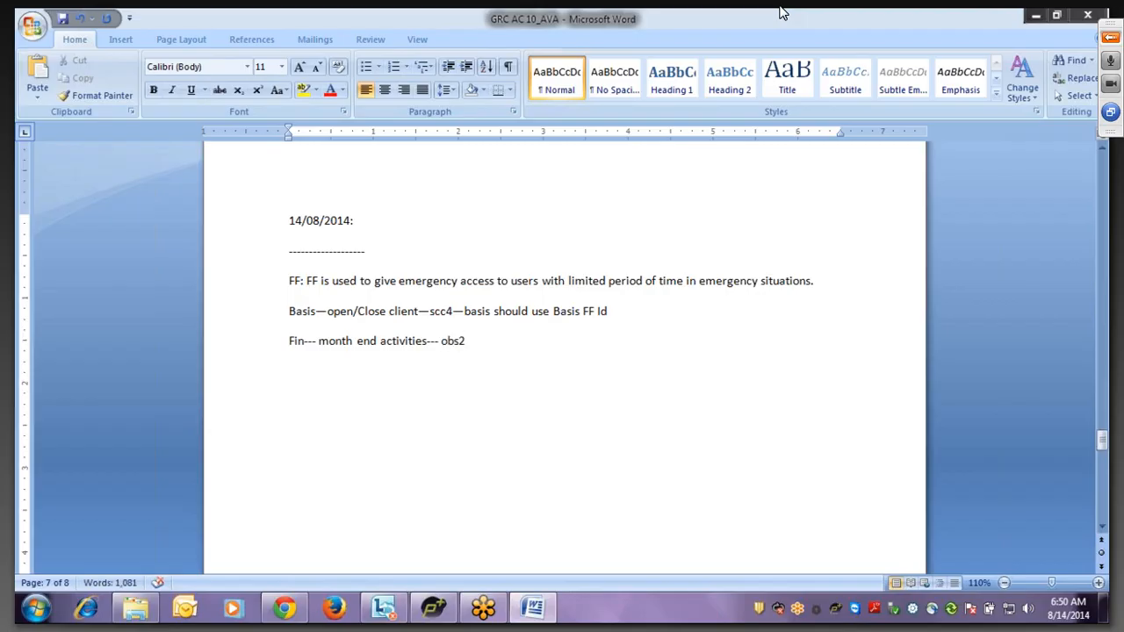
key("BackSpace")
key("BackSpace")
type("52,ob54, fb*, f1")
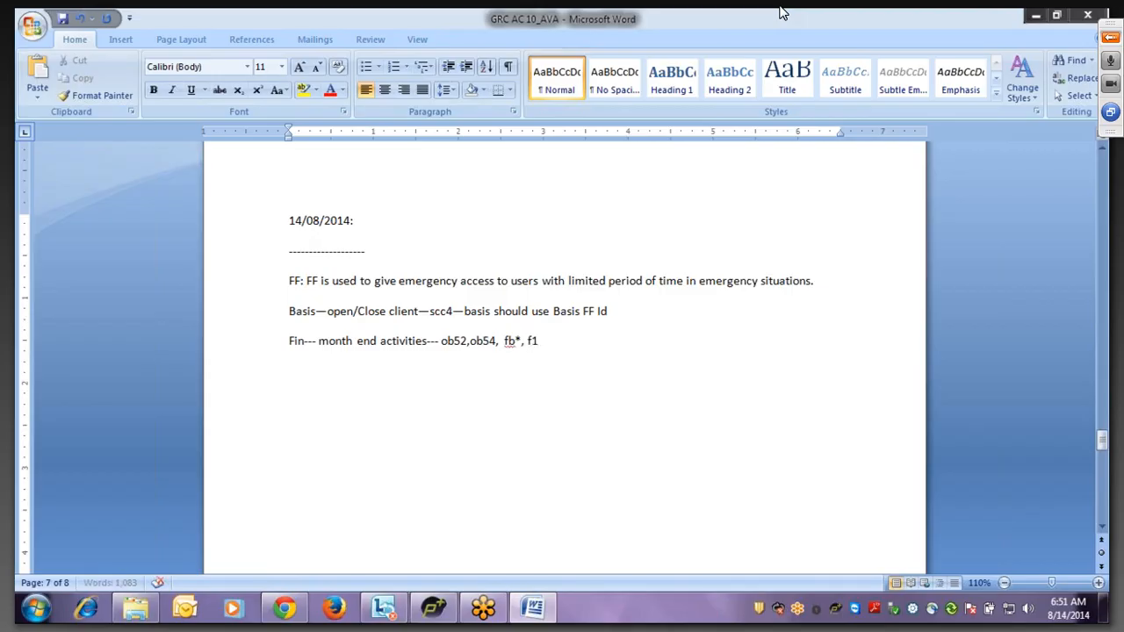
type("10--")
- End the Fin line with 'fin ffid', add 'Each ffid will have one fff owner and ff controller.', begin 'FF Id'
type("fin ffid")
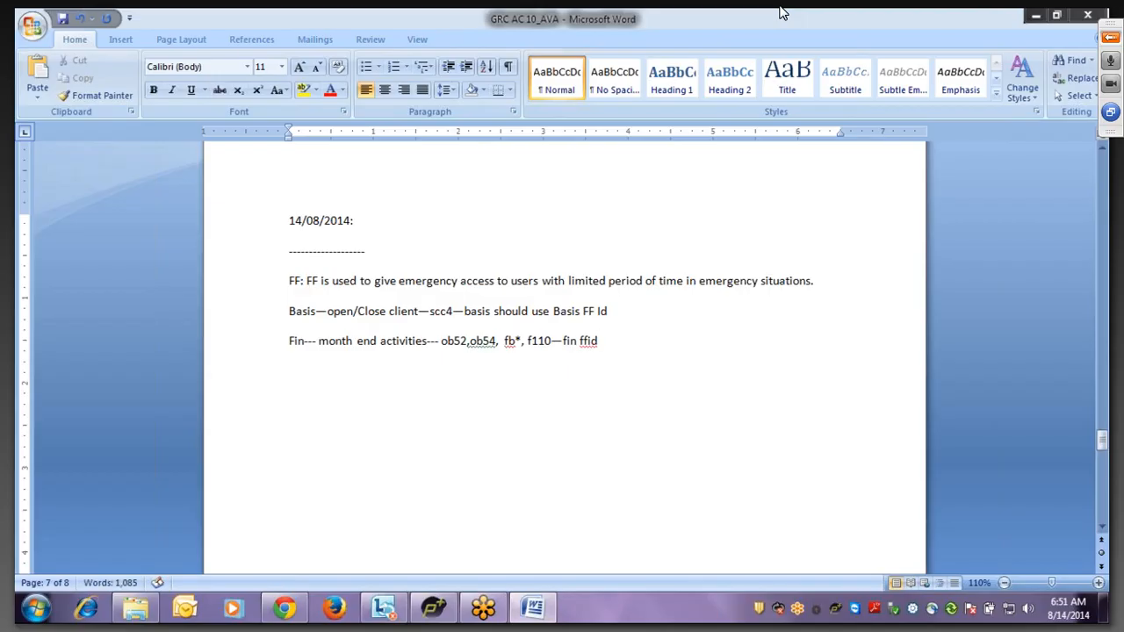
key("Return")
type("Each")
type("ffid ")
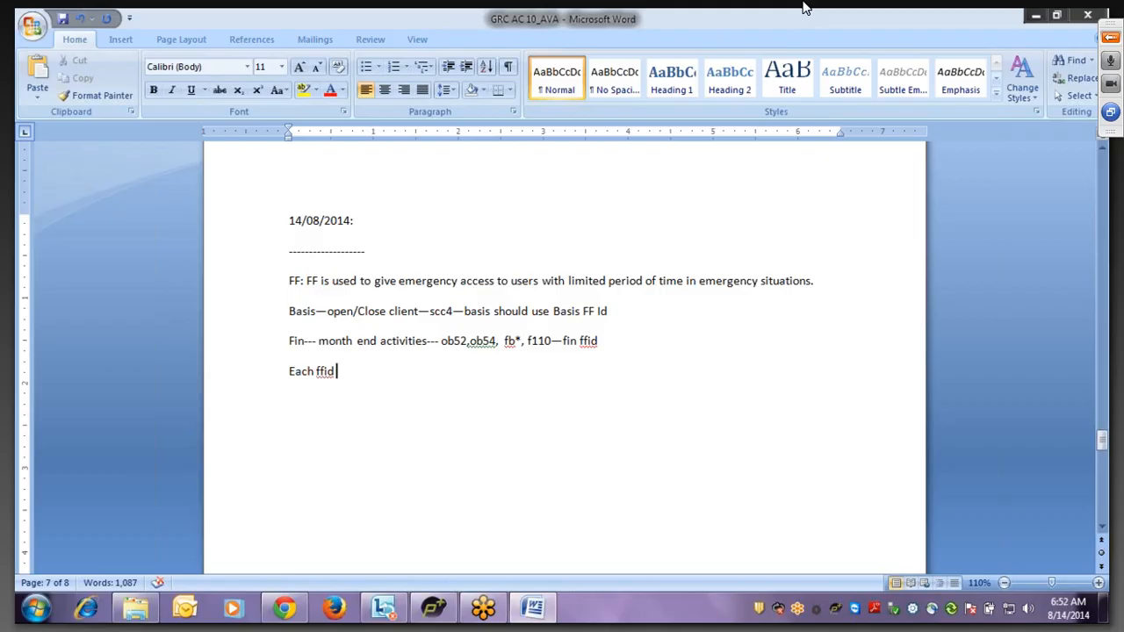
type("will have o")
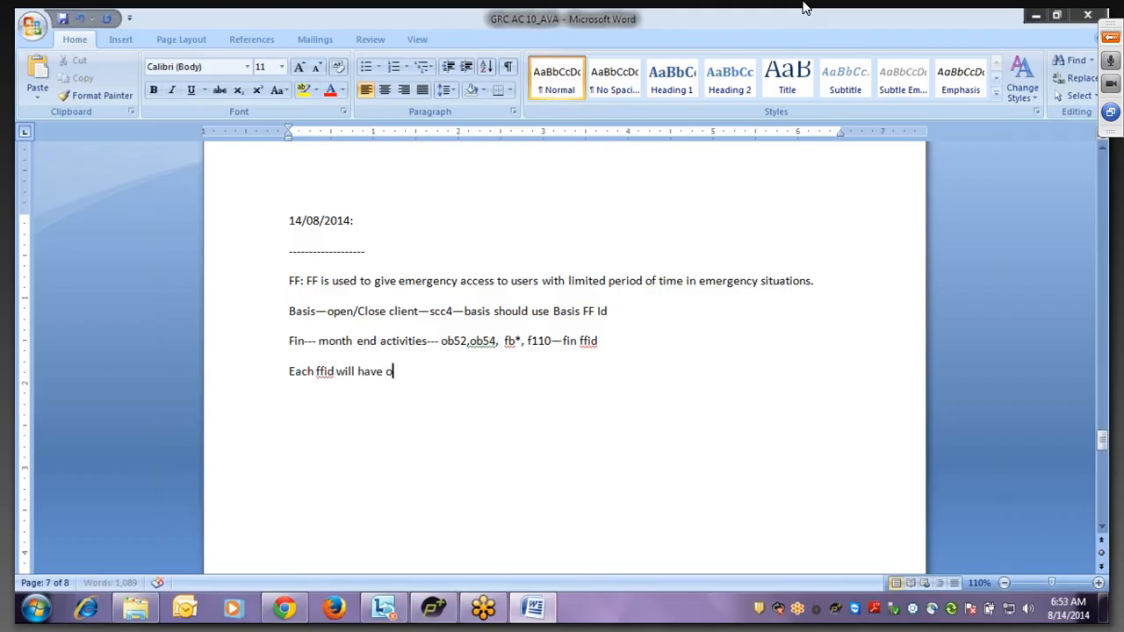
type("ne fff owner and ")
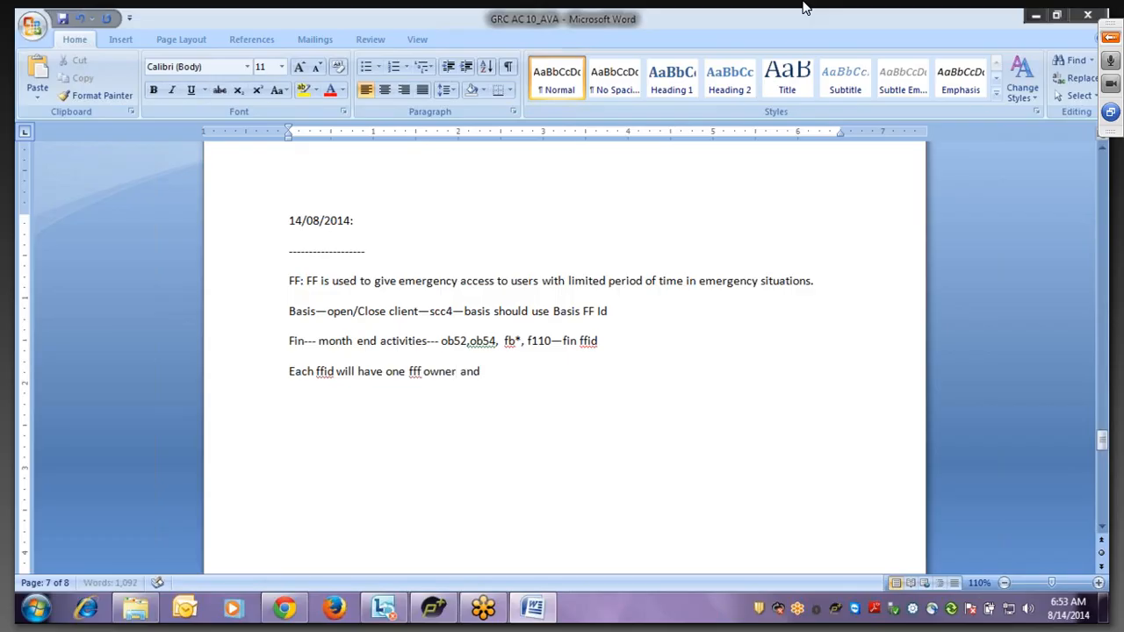
type("ff controller.")
key("Return")
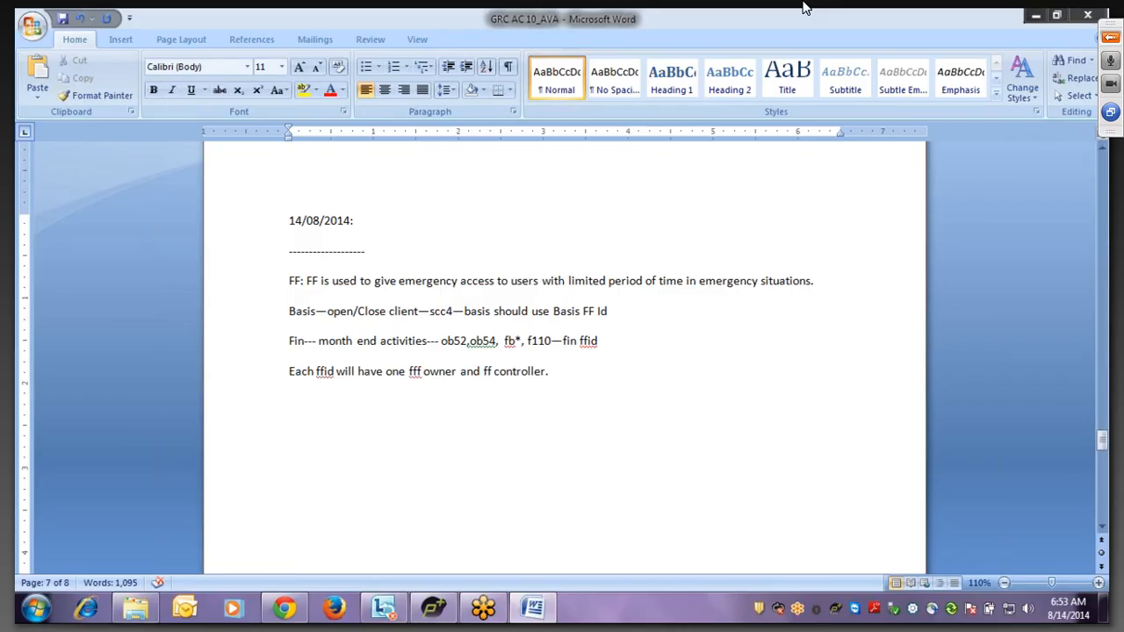
type("FF Id")
- Replace 'FF Id' with a 'Cockpit:' heading followed by 'Fire Fighter' and 'Fire Fighter Id' lines
key("BackSpace")
key("BackSpace")
key("BackSpace")
key("BackSpace")
key("BackSpace")
type("Cockpit:")
key("Return")
type("Fire Fighter")
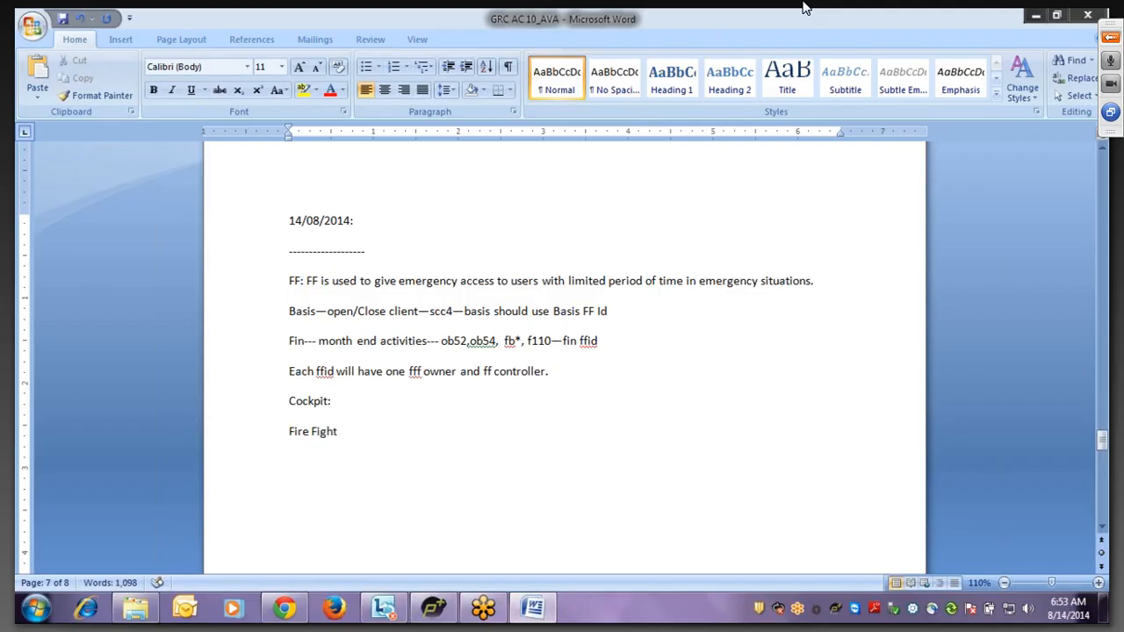
key("Return")
type("Fire")
type(" FF")
key("BackSpace")
key("BackSpace")
key("BackSpace")
type("Fighter Id")
- Add 'Fire Fighter Controller', 'Fire Fighter Owner' and 'Fire Fighter Administrator' lines to the list
key("Return")
type("Forc")
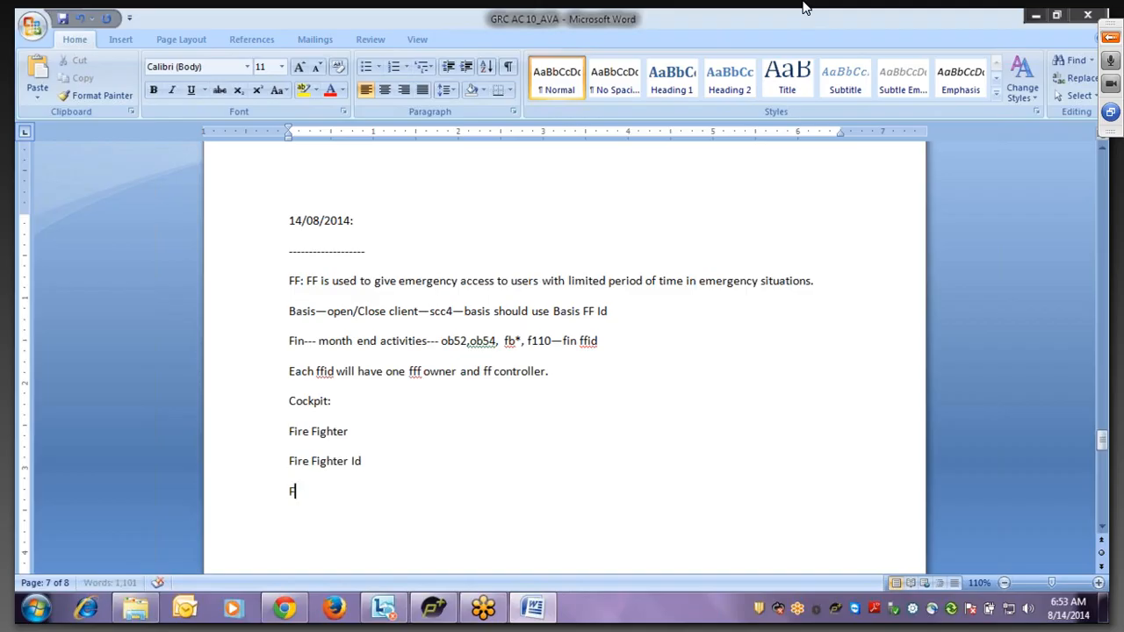
key("BackSpace")
key("BackSpace")
key("BackSpace")
type("ire Fighter Controller")
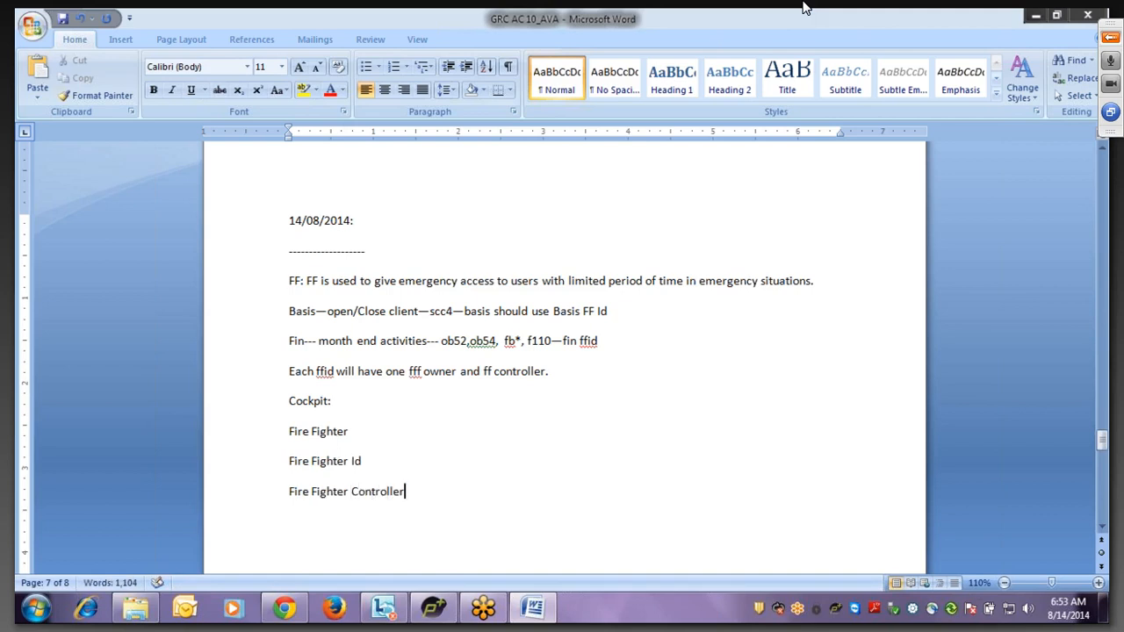
key("Return")
type("Fire Figh")
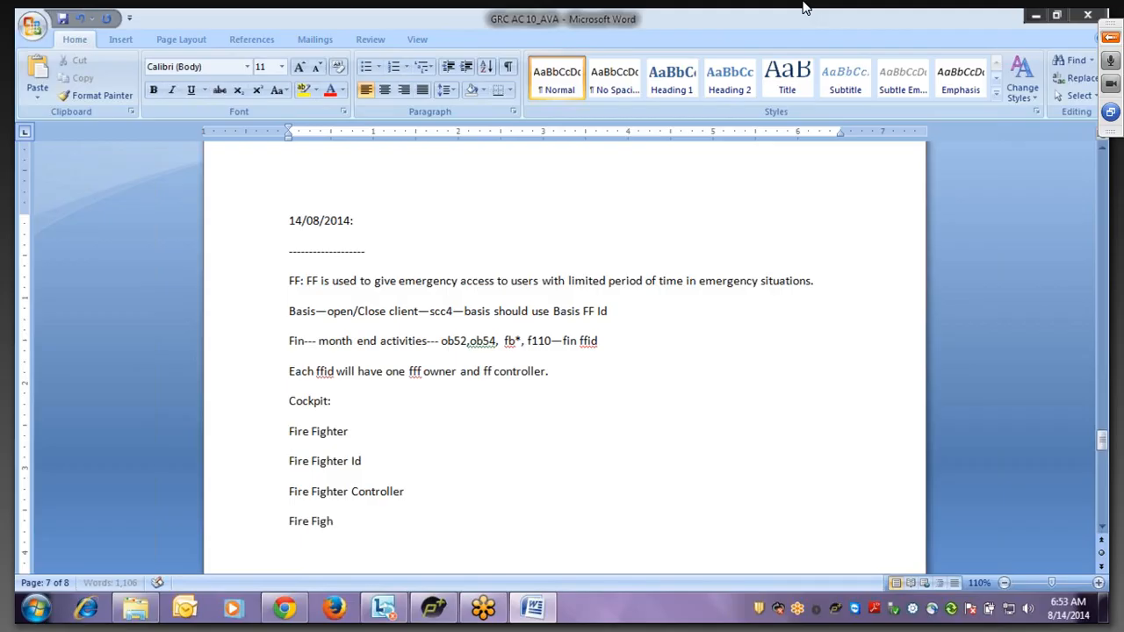
type("ter Owner")
key("Return")
type("Fitr")
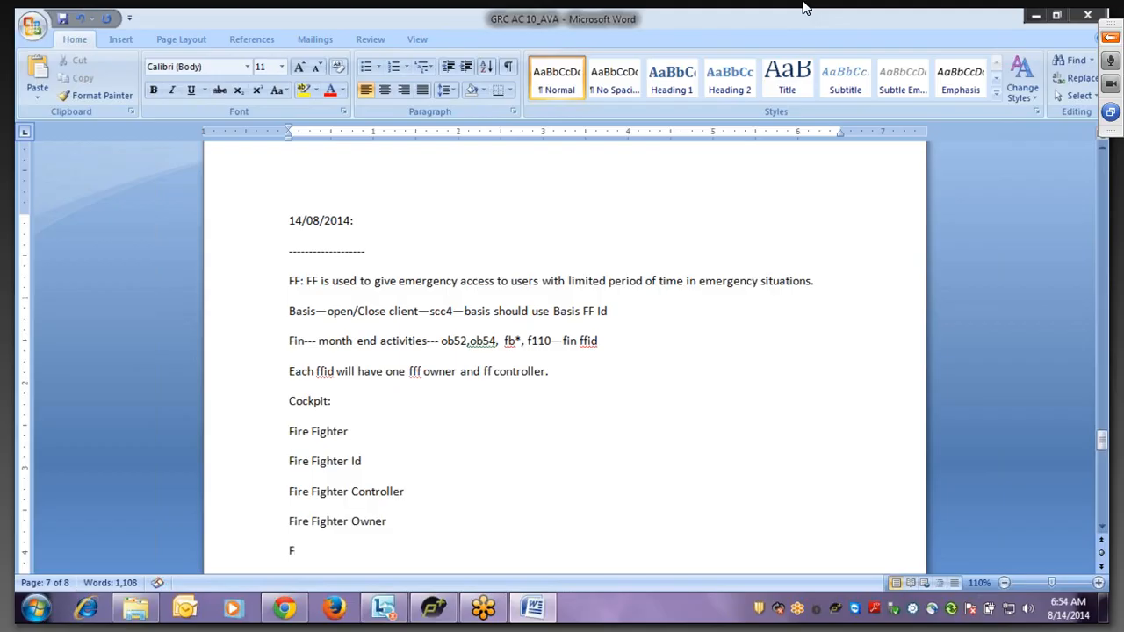
type("e")
key("BackSpace")
key("BackSpace")
key("BackSpace")
type("re Fighter Admini")
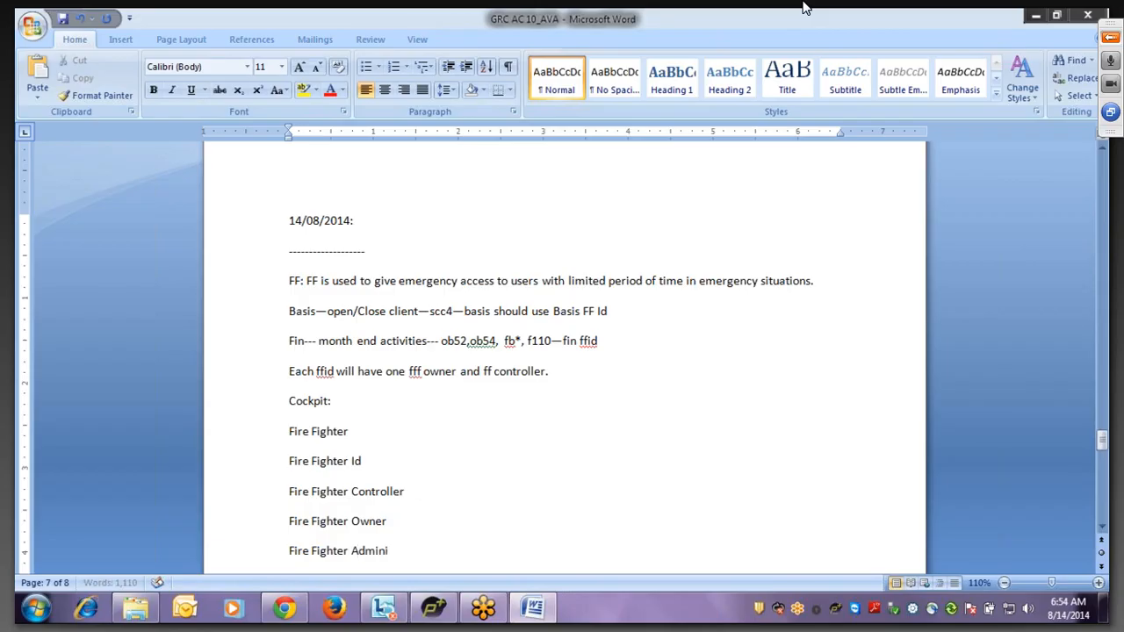
type("strator")
key("Return")
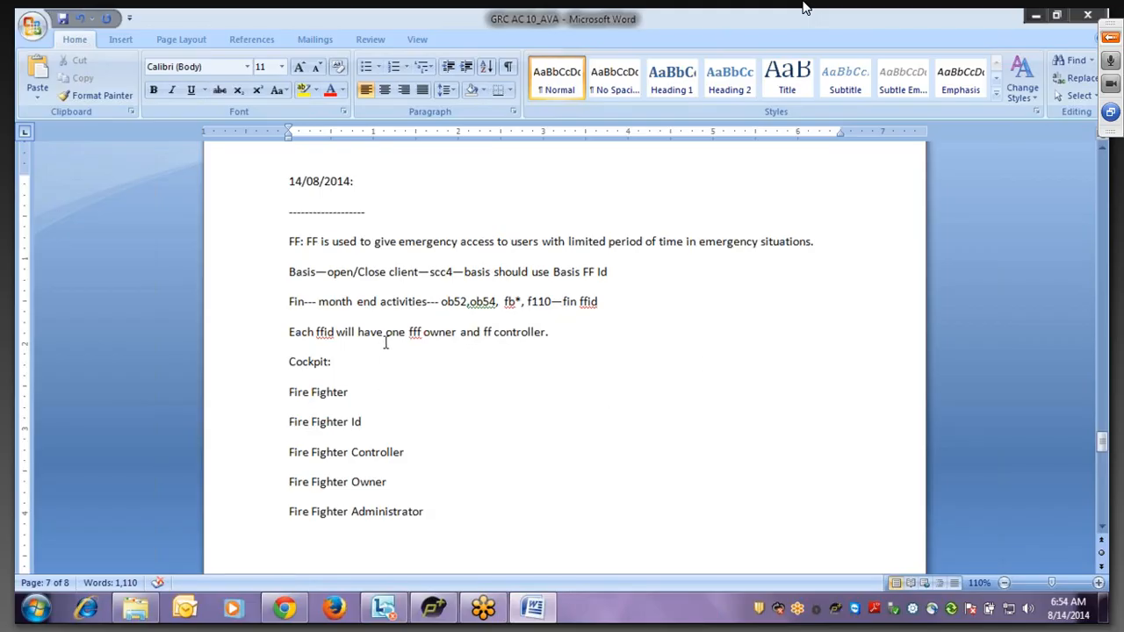
- Select the five Fire Fighter lines, then clear the selection
left_click(291, 393)
left_click_drag(290, 393, 422, 502)
left_click(356, 395)
- Insert '/n/virsa/vfat is used to setup ff concept.' on a new line after the FF definition
left_click(820, 247)
key("Return")
type("/n")
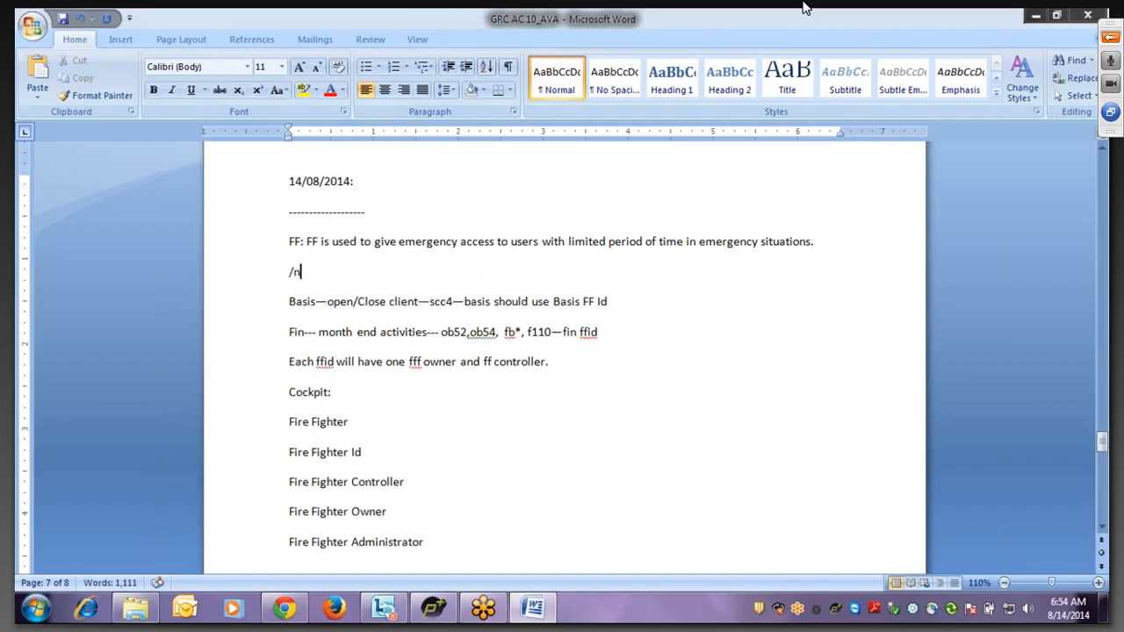
type("/virsa/vfat is used")
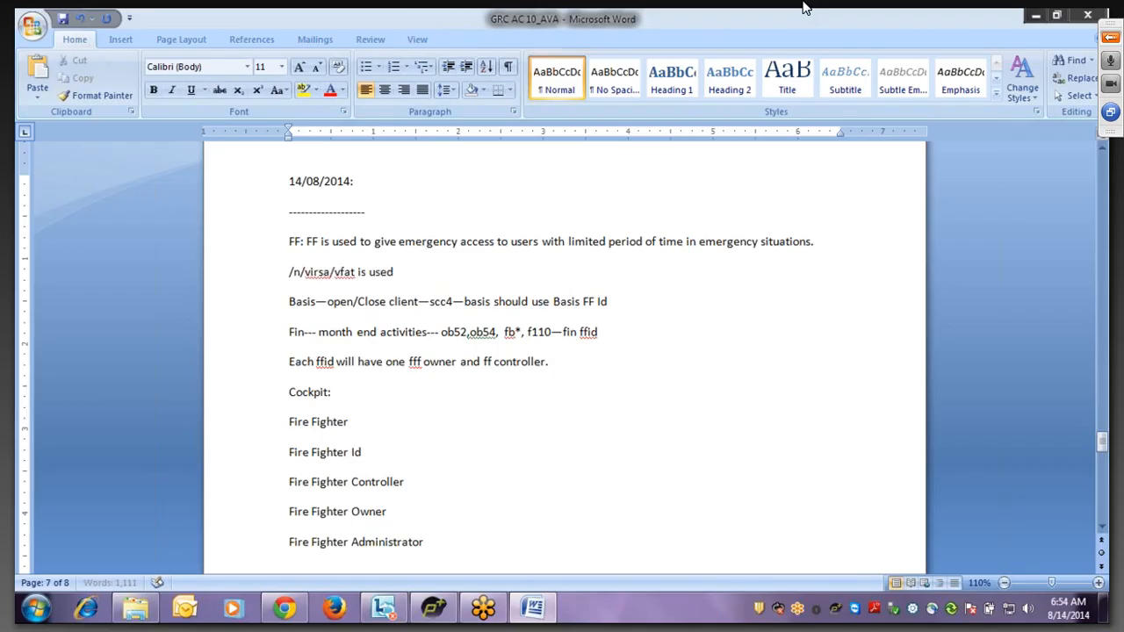
type(" to setup ff concept")
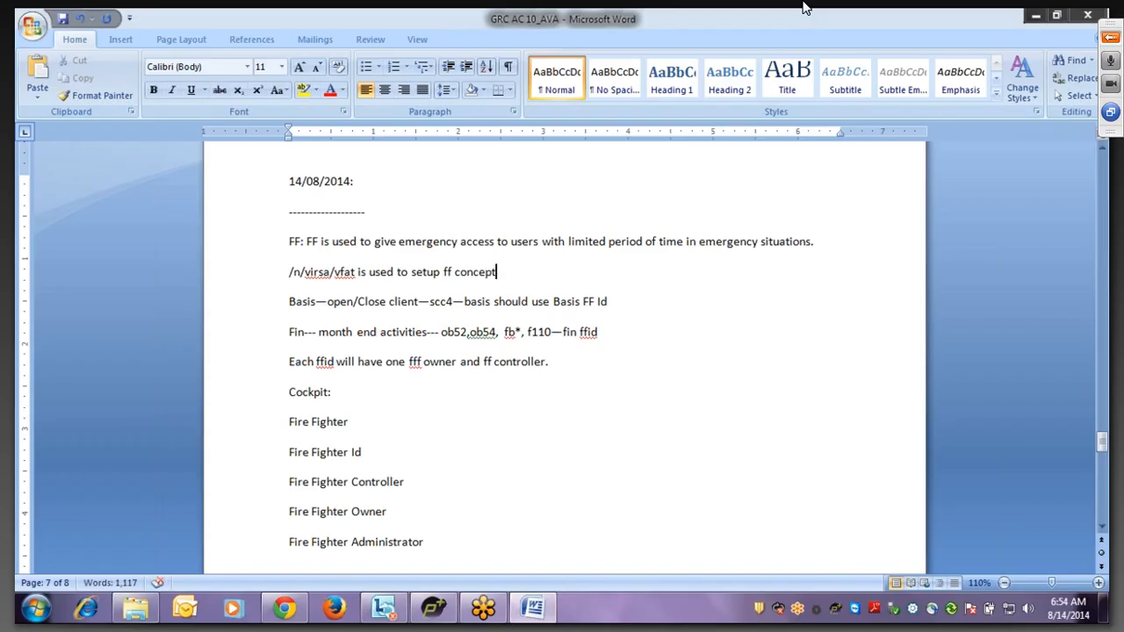
type(".")
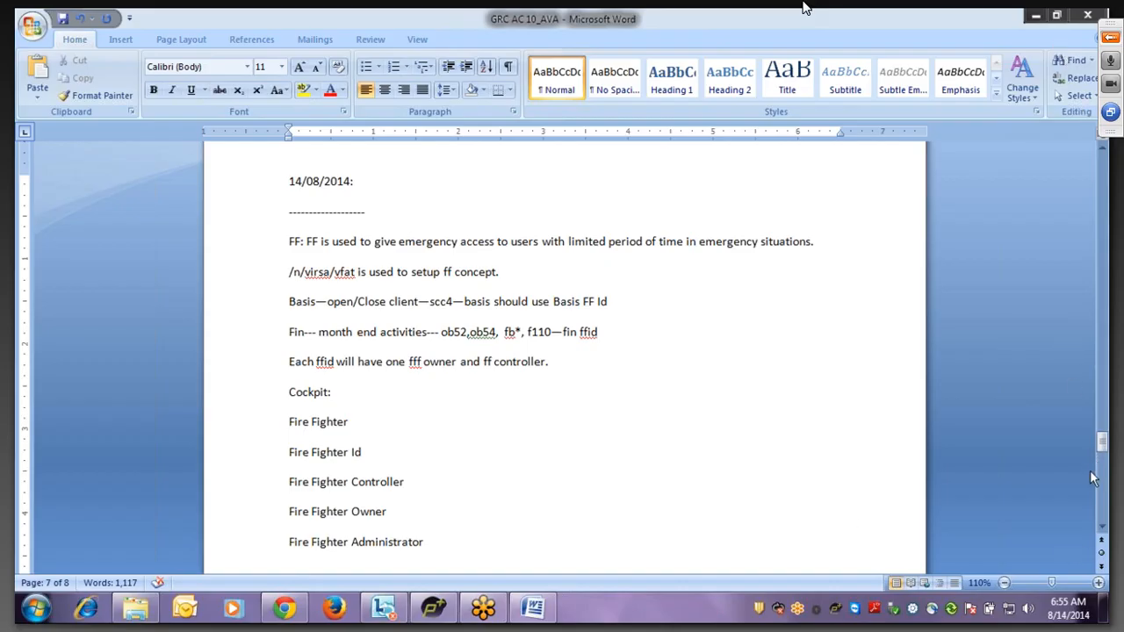
- After 'Fire Fighter' under Cockpit, type ': The user who is going to use ffid is called Fire Fighter'
left_click(1103, 532)
left_click(1103, 532)
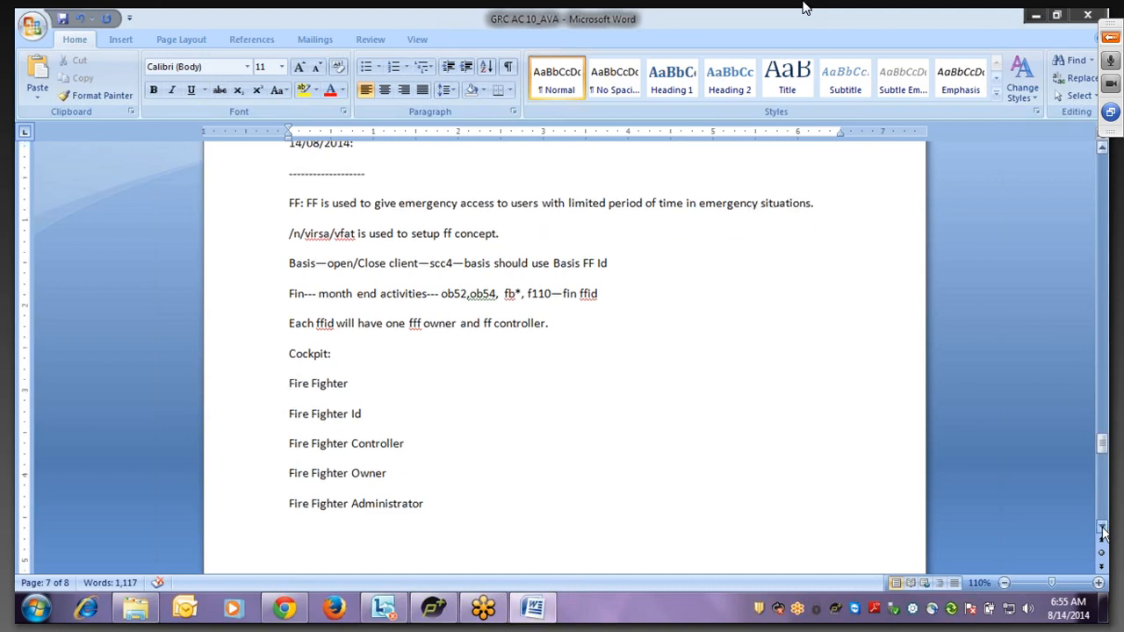
left_click(1103, 533)
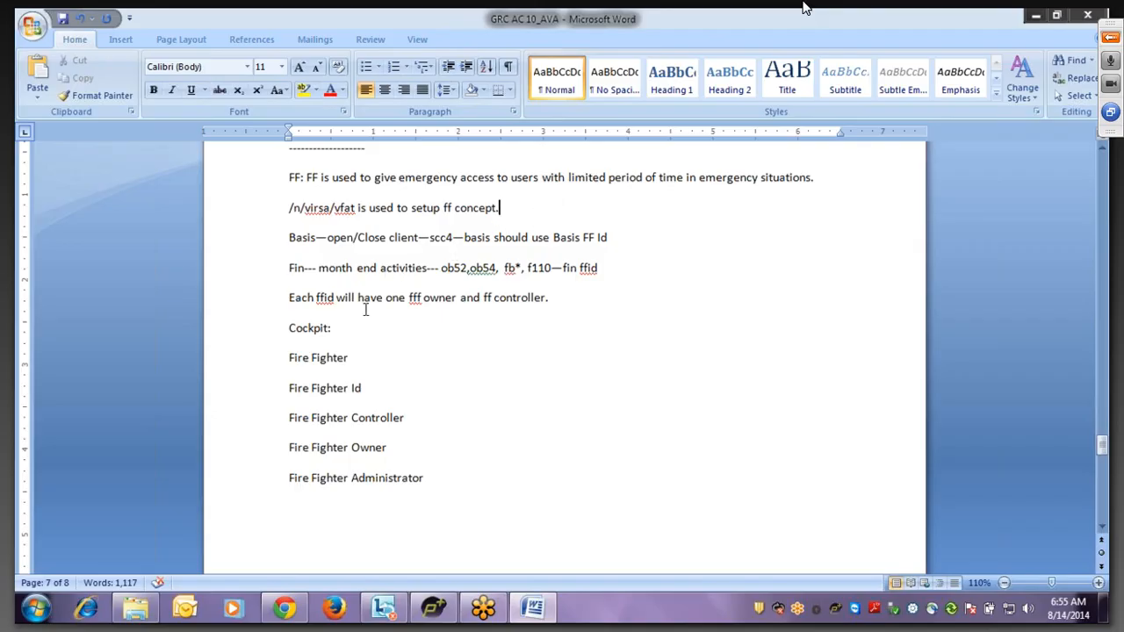
left_click(361, 359)
type(": The iuse")
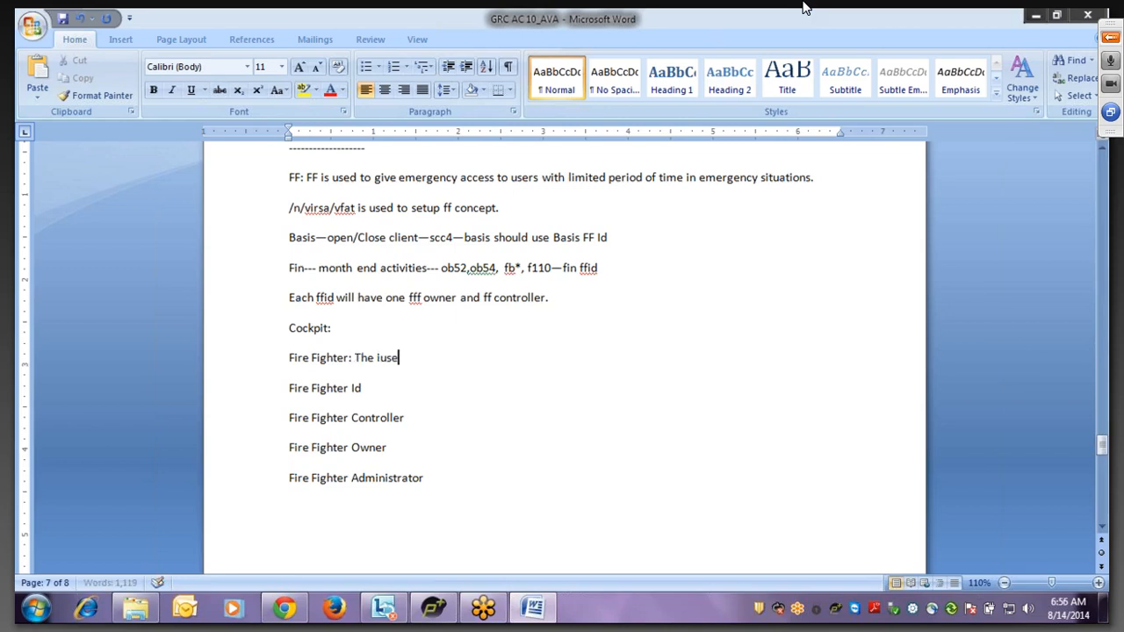
key("BackSpace")
key("BackSpace")
key("BackSpace")
key("BackSpace")
type("user who is going to per")
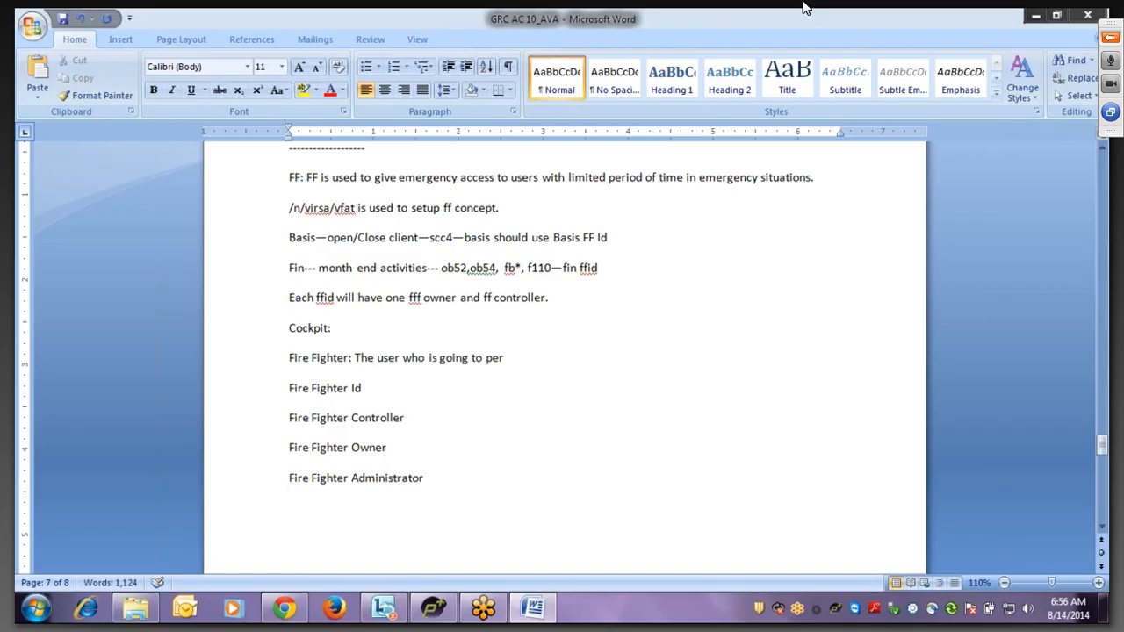
key("BackSpace")
key("BackSpace")
key("BackSpace")
type("use ffid is called F")
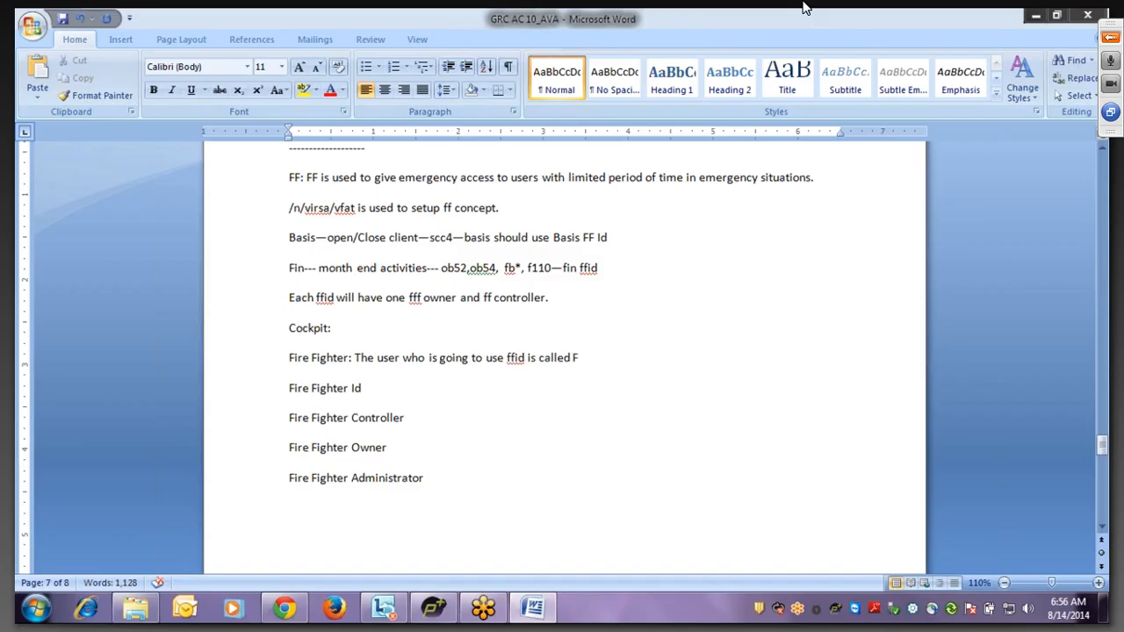
type("ire Fighter.")
key("alt+Tab")
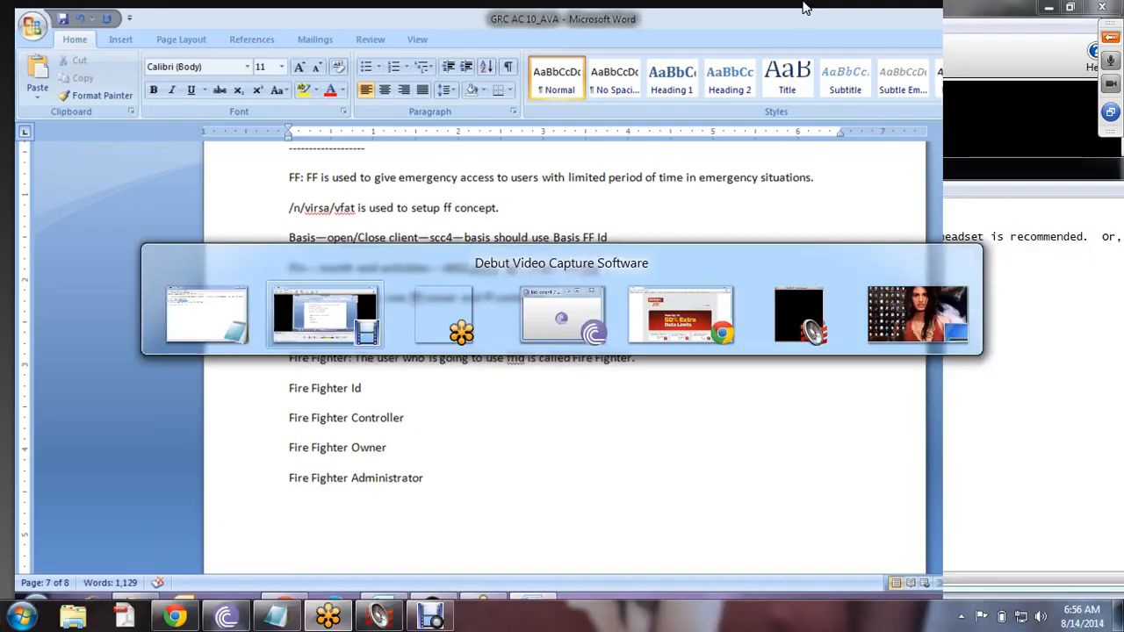
key("alt+Tab")
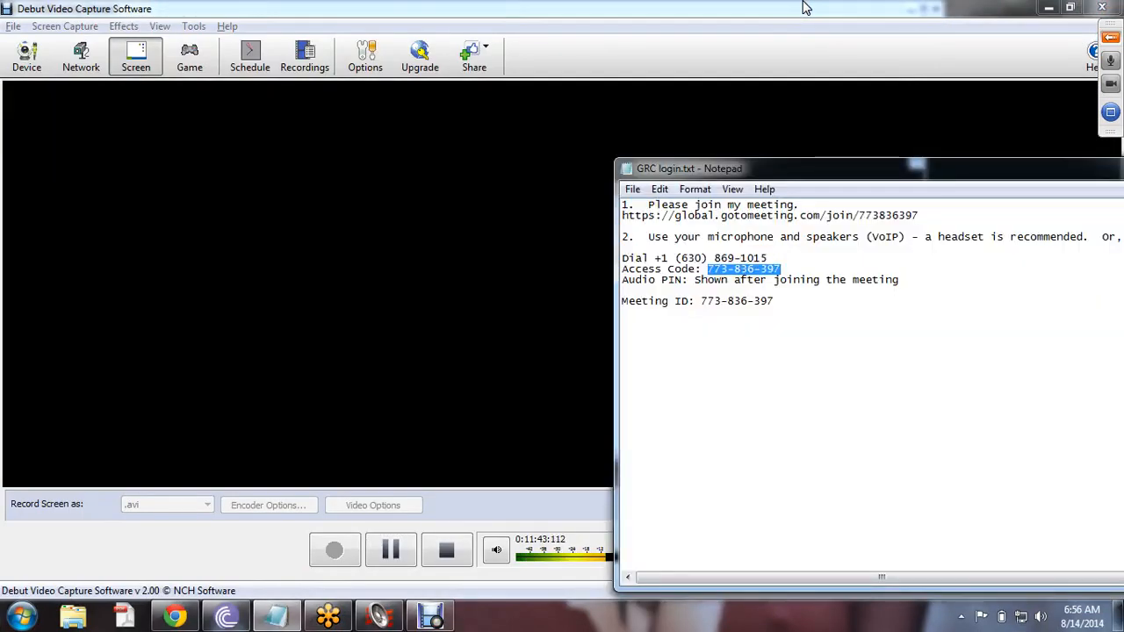
key("alt+Tab")
key("alt+Tab")
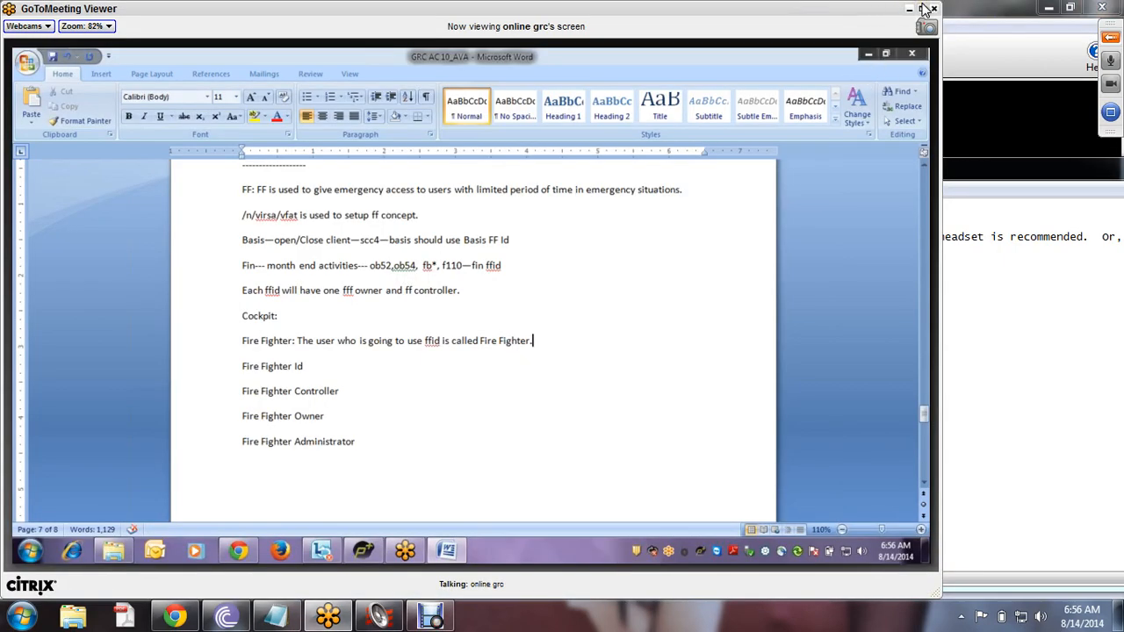
double_click(782, 8)
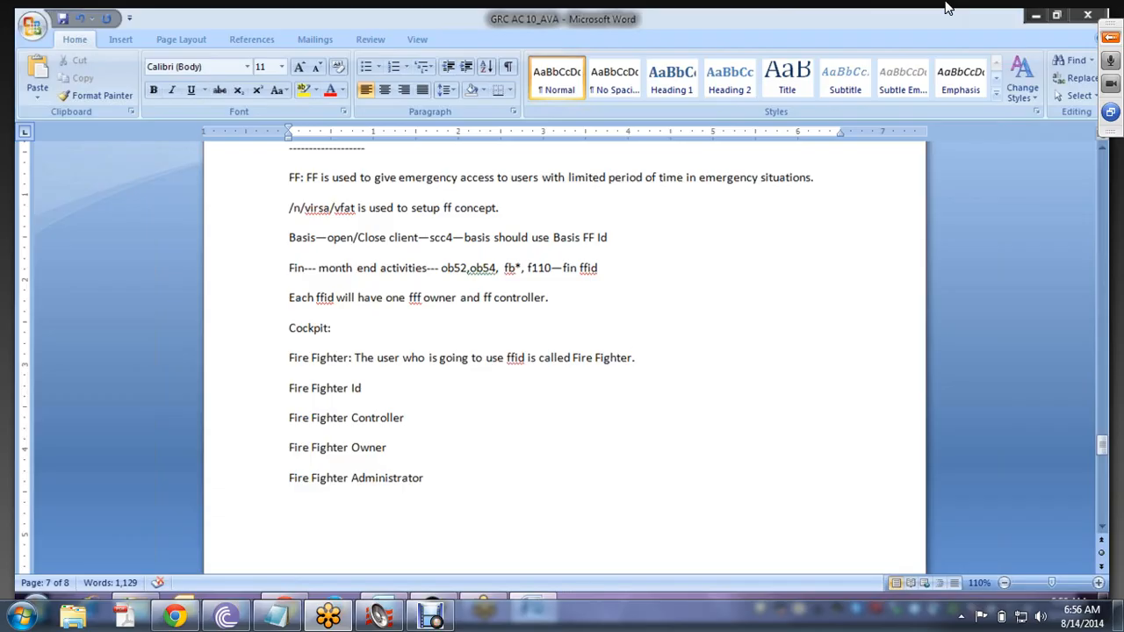
- Add the line 'We use su01 tcode to create FF with dialog user type.' below the definition
key("Return")
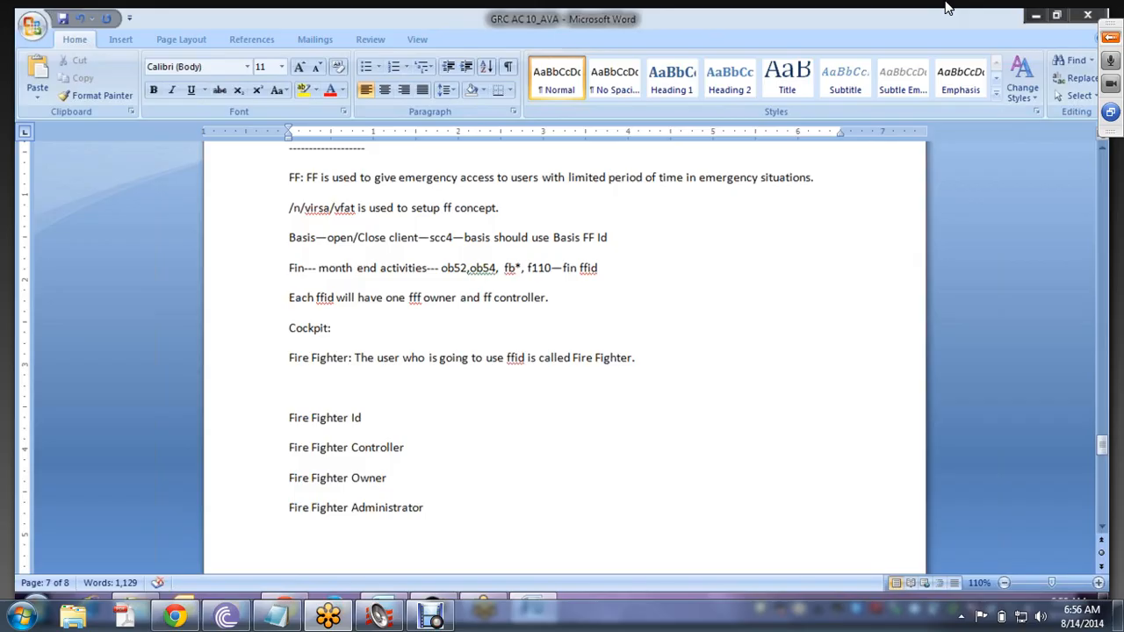
type("FF")
key("BackSpace")
key("BackSpace")
type("We use su01")
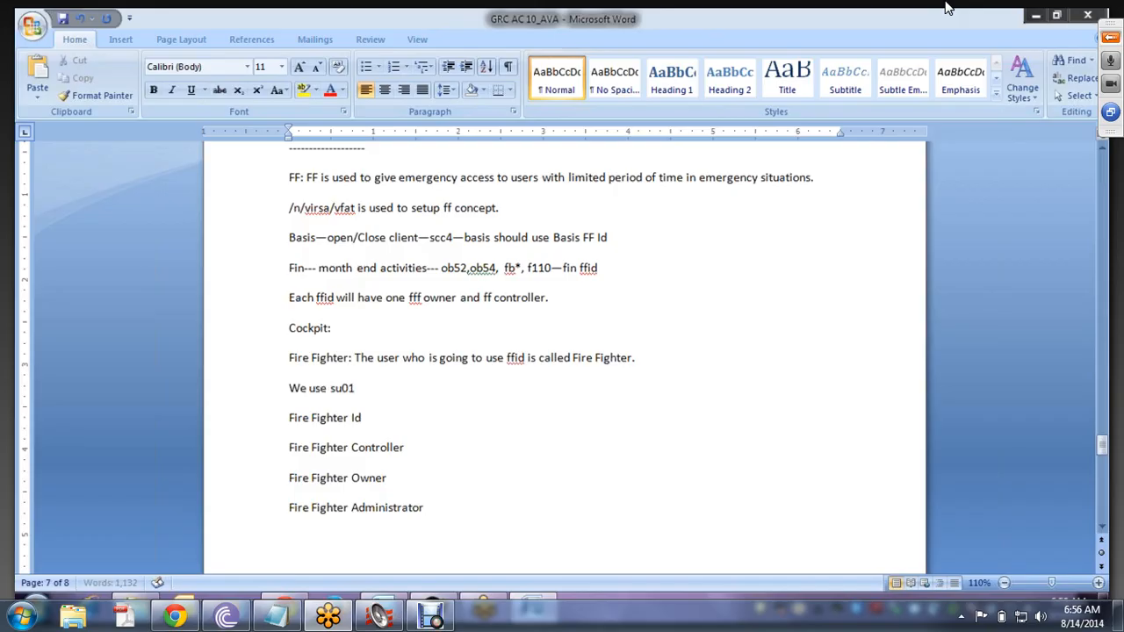
type(" tcode to create ")
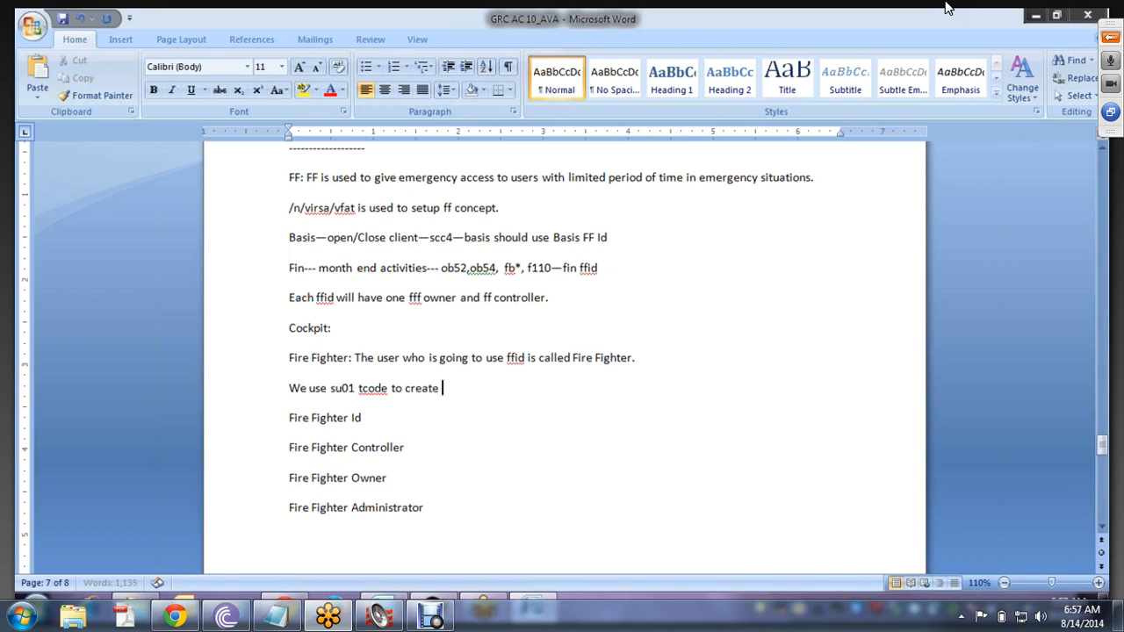
type("FF.")
key("BackSpace")
key("BackSpace")
type("with dialog user type")
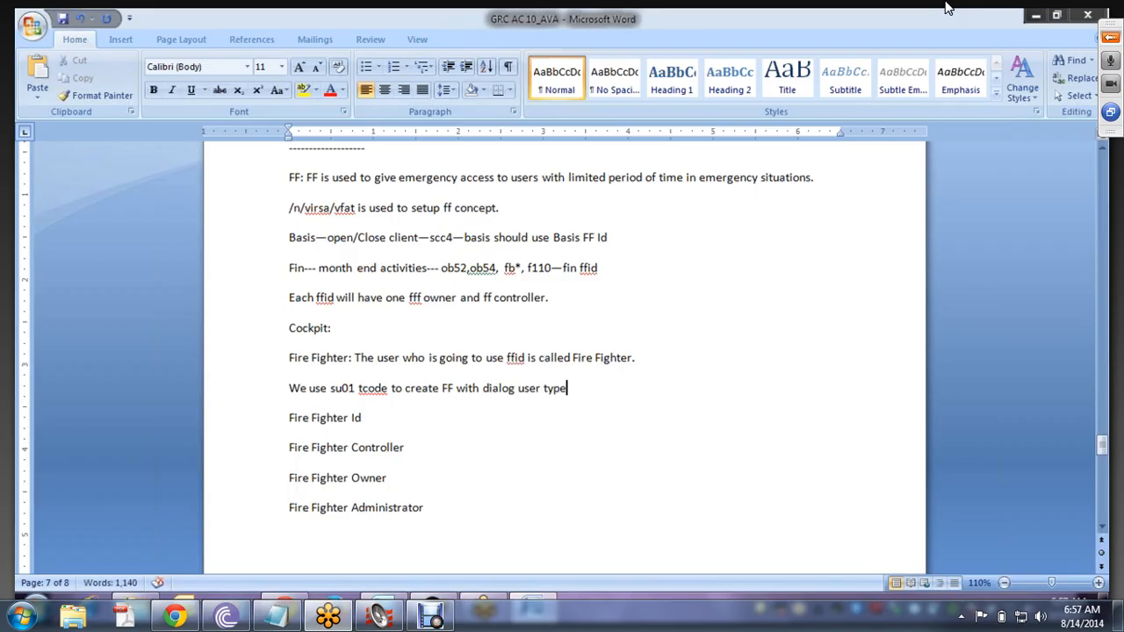
type(".")
- Start a new line: 'the common/standard role which needs to be assigned to FF is /VIRSA/'
key("Return")
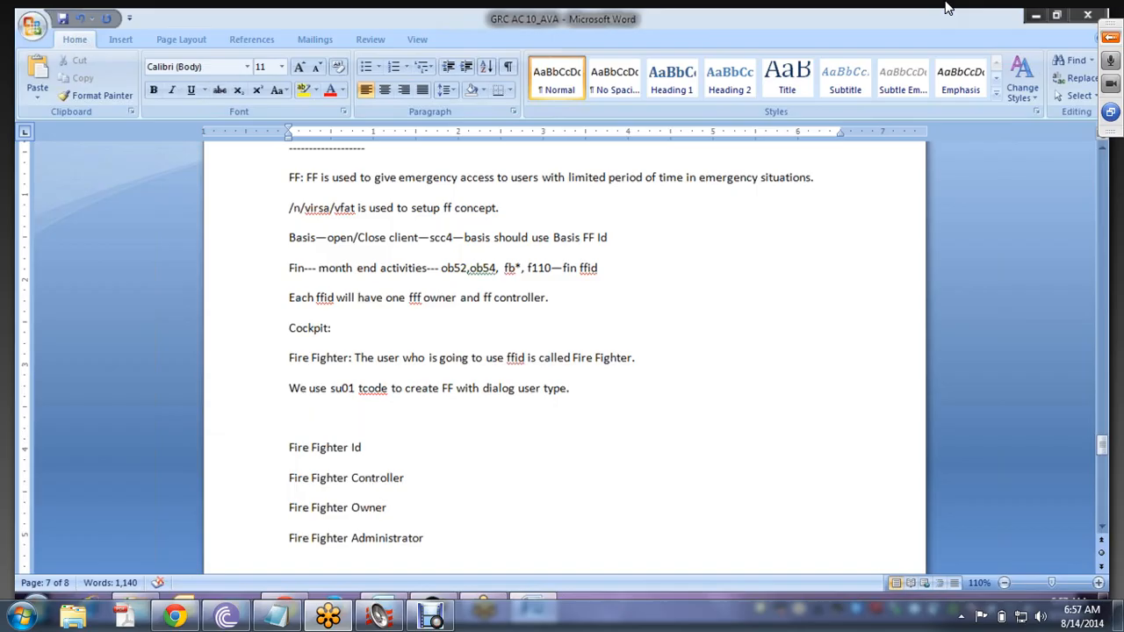
type("the comm")
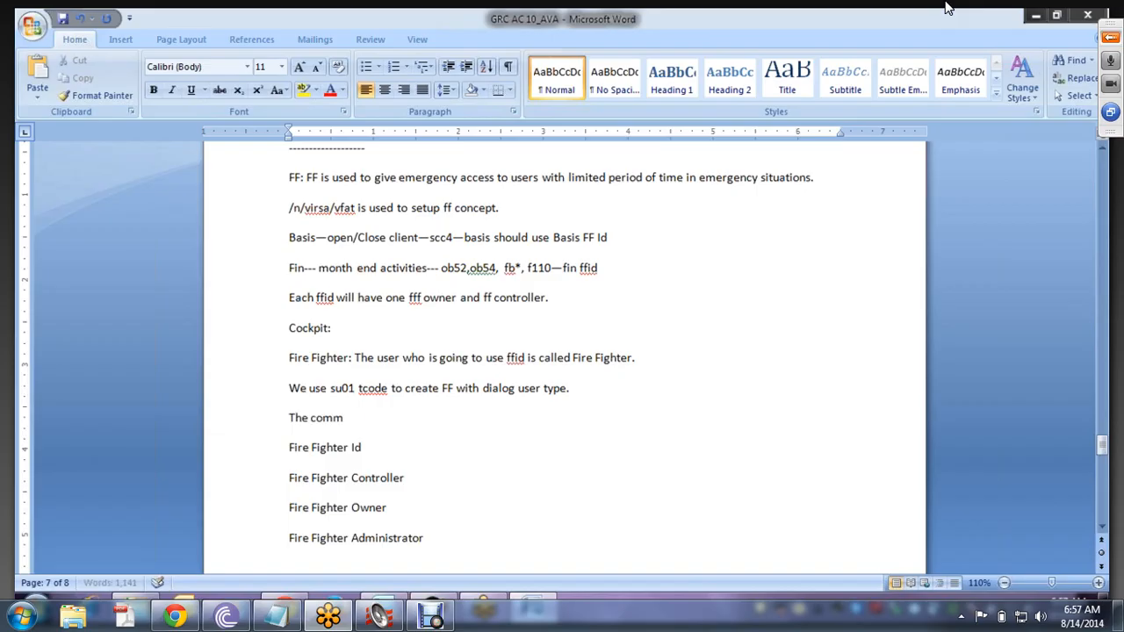
type("on/standard  trol")
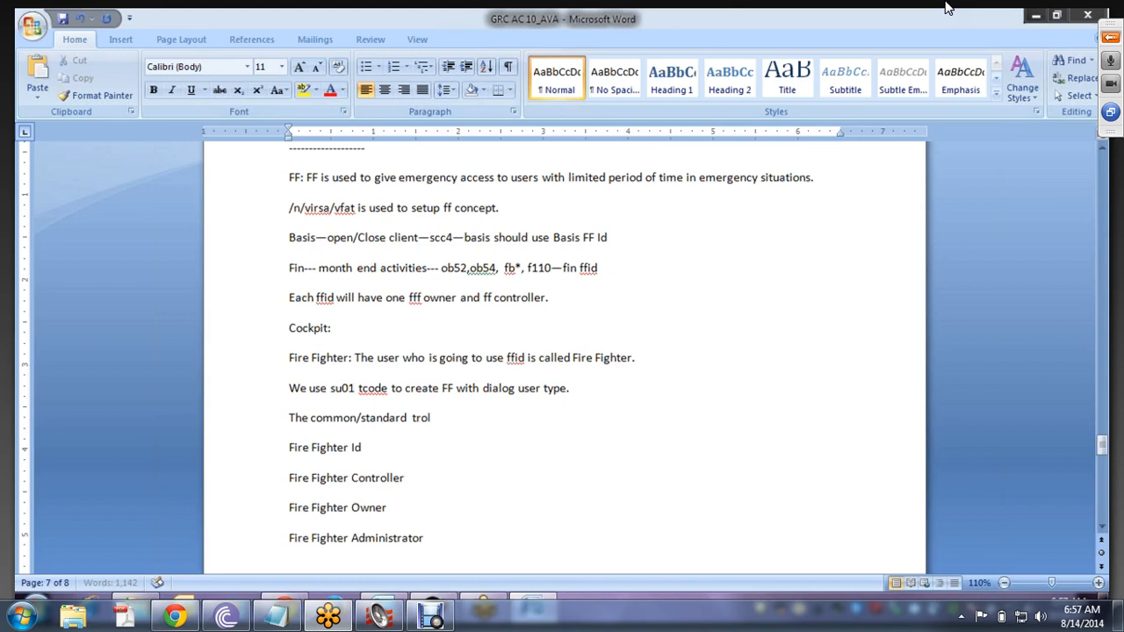
key("BackSpace")
key("BackSpace")
key("BackSpace")
key("BackSpace")
type("role which needs to be")
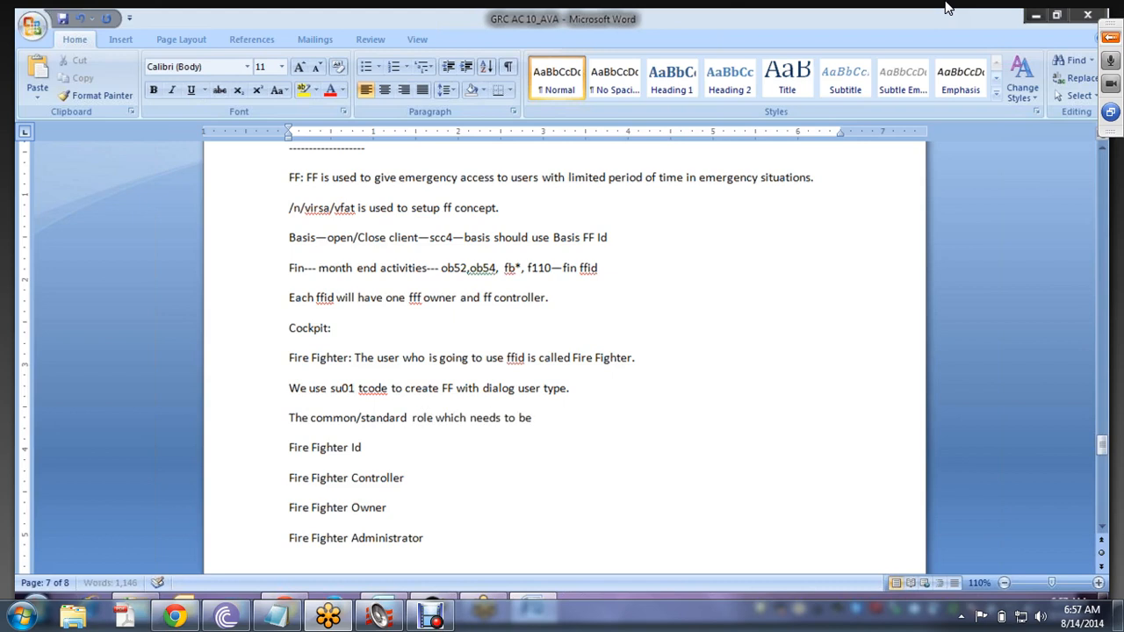
type(" assigned to FF is /")
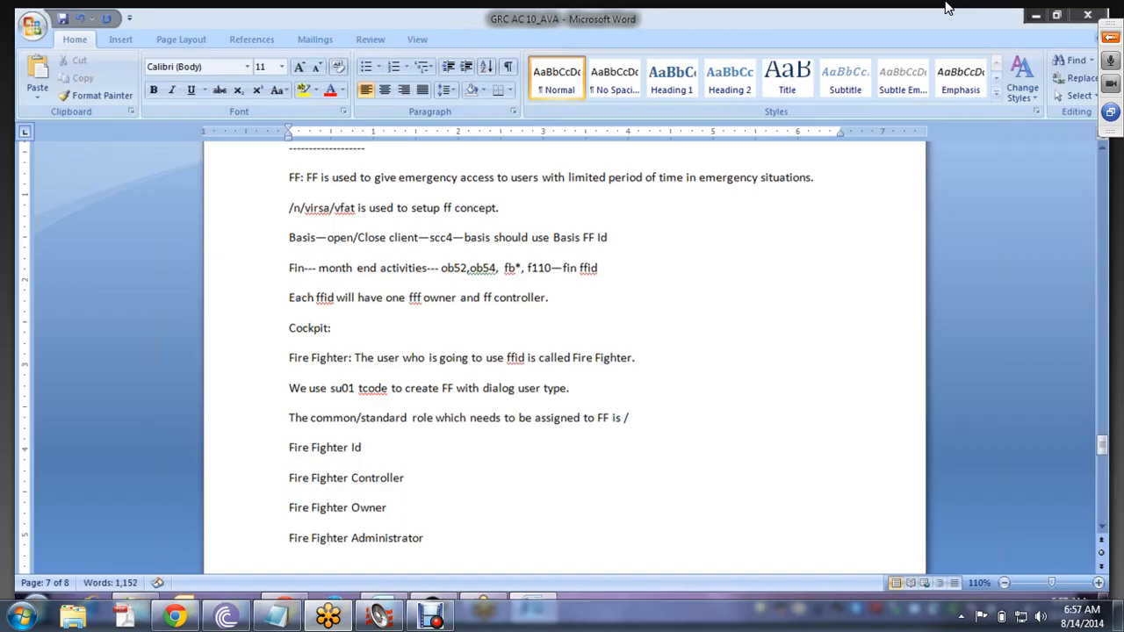
type("VIRSA/")
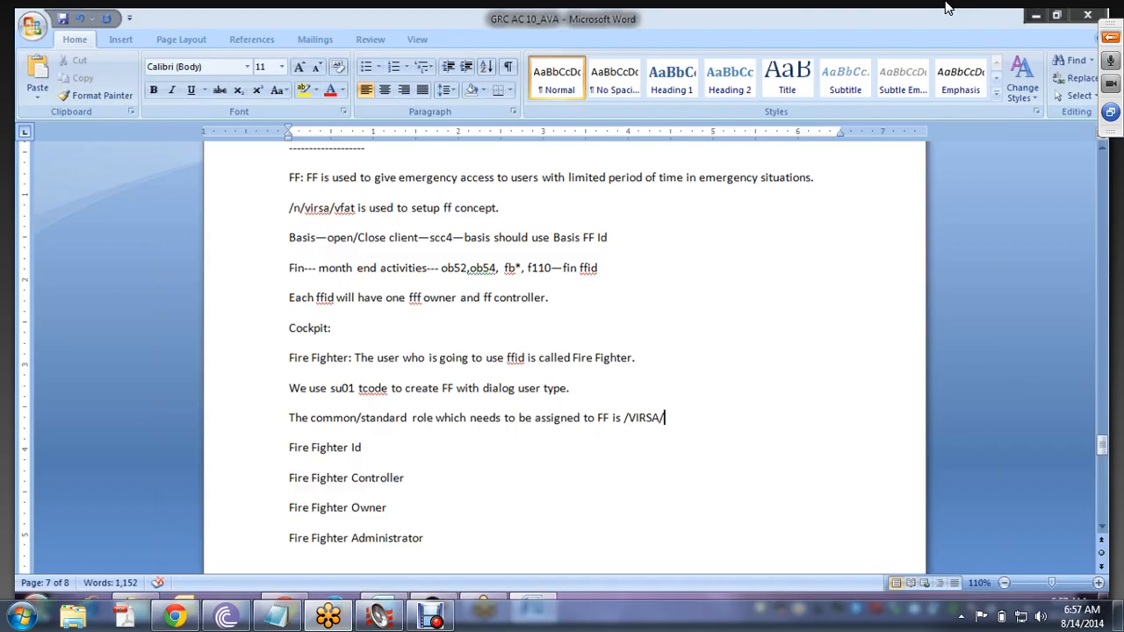
- Launch SAP Logon, finish the role name as VFAT_FIREFIGHTER, and bring SAP Logon forward
key("super")
left_click(79, 294)
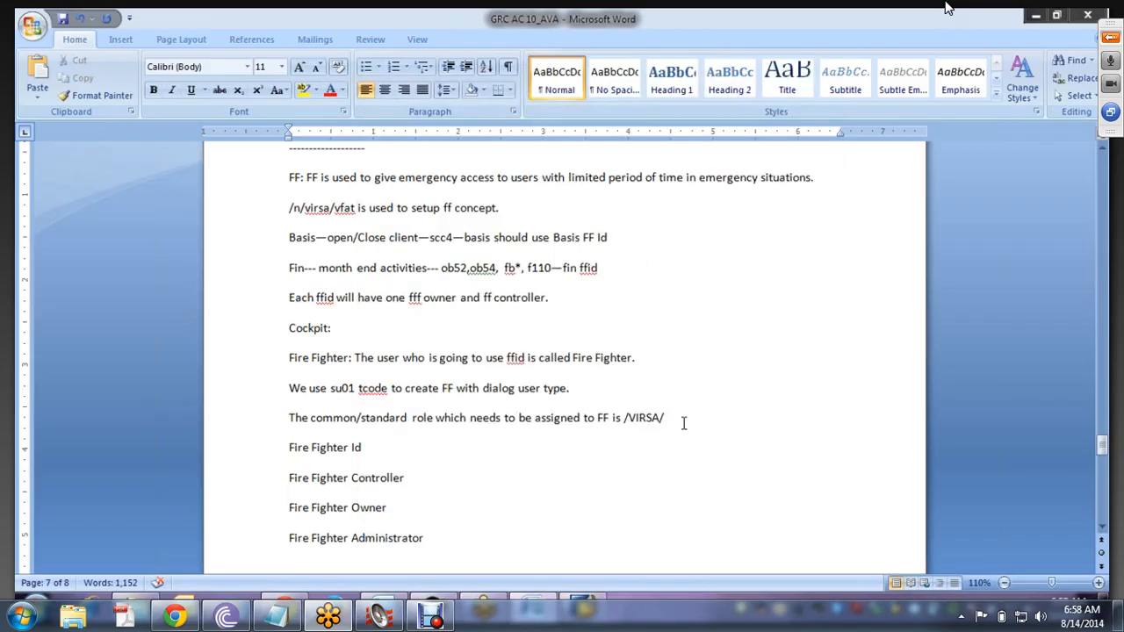
type("VFAT_FIREFIGHTER")
key("alt+Tab")
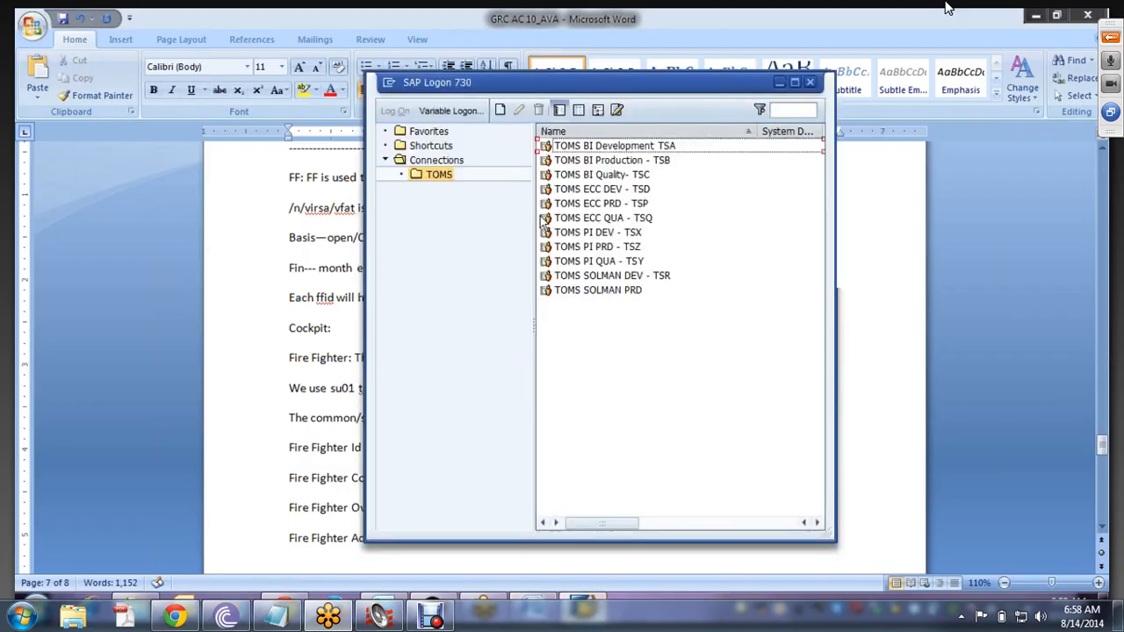
- Log on to the GRC 5.3 system using the saved user name and the account password
left_click(434, 161)
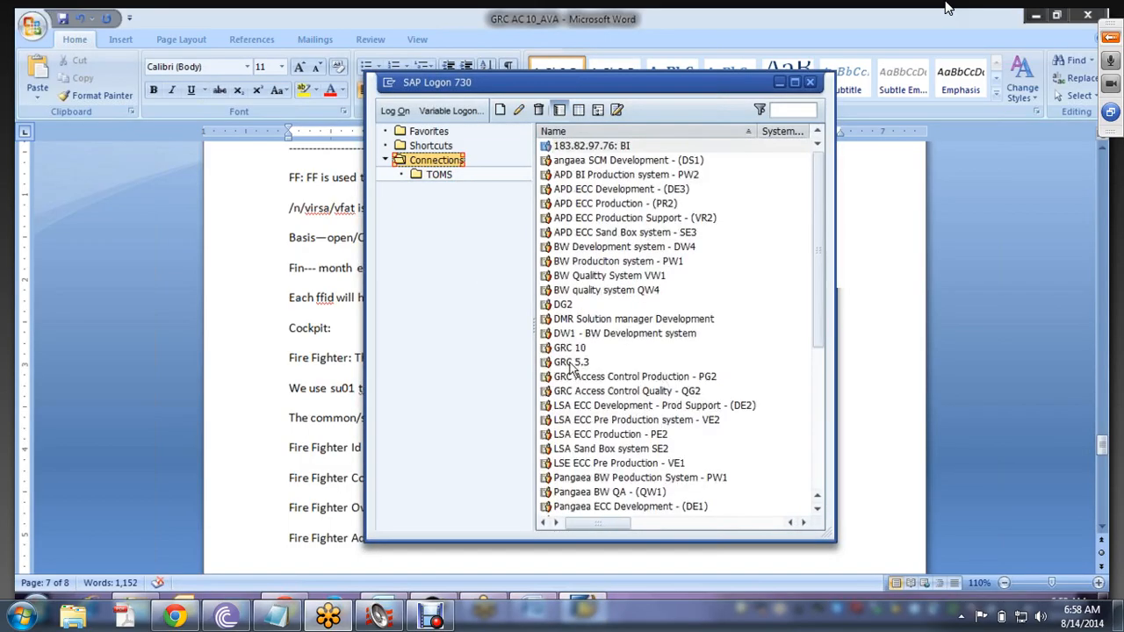
left_click(571, 364)
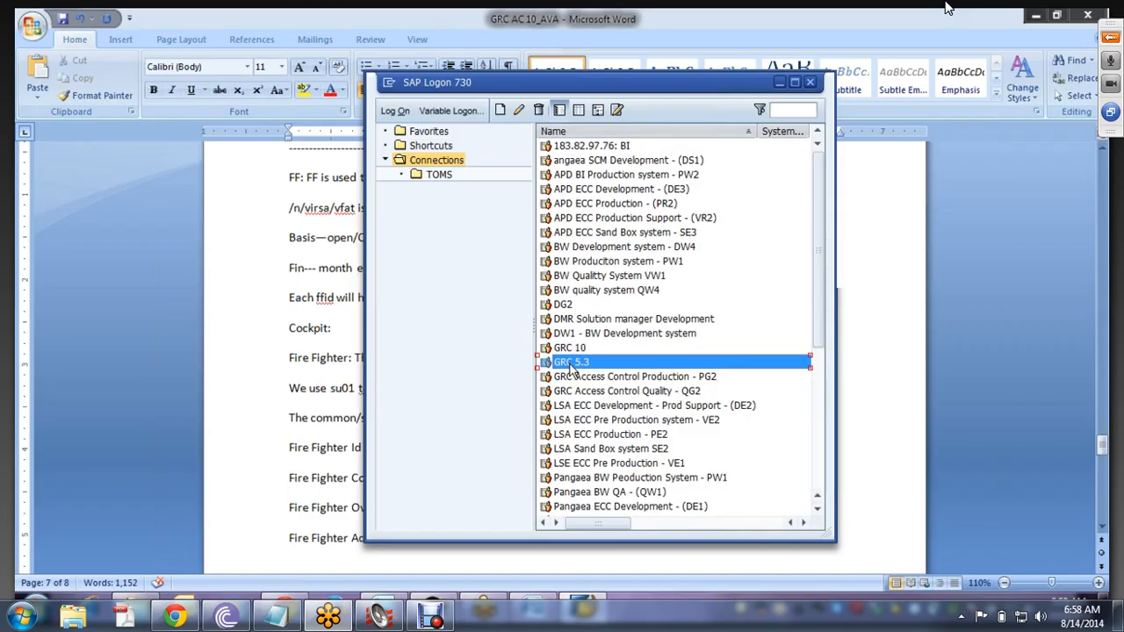
double_click(570, 363)
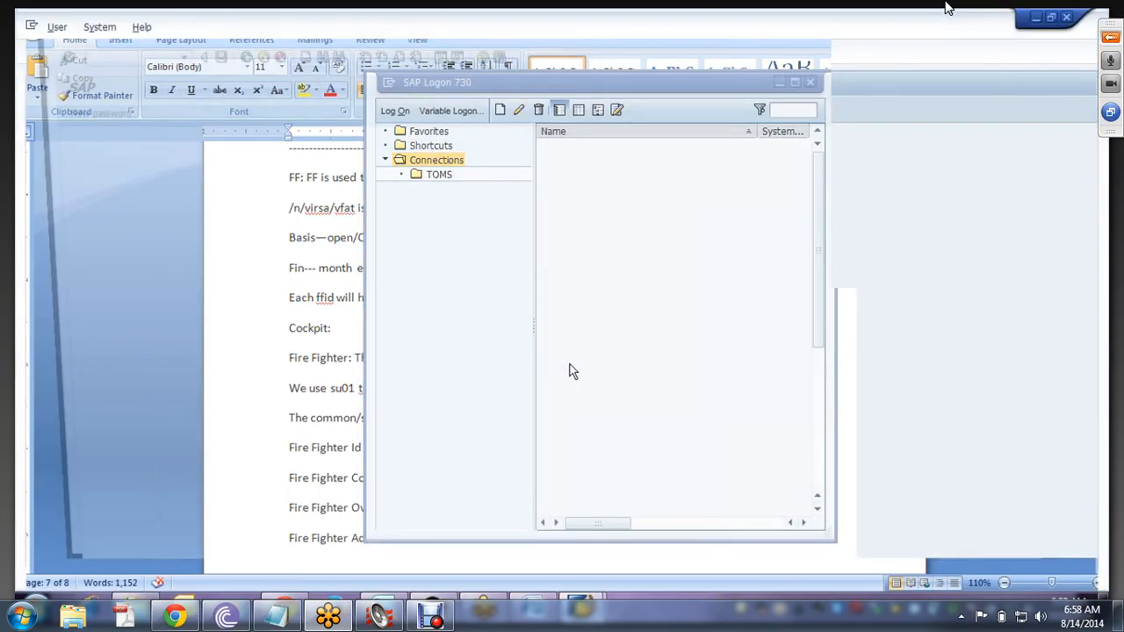
left_click(175, 173)
left_click(171, 213)
left_click(177, 193)
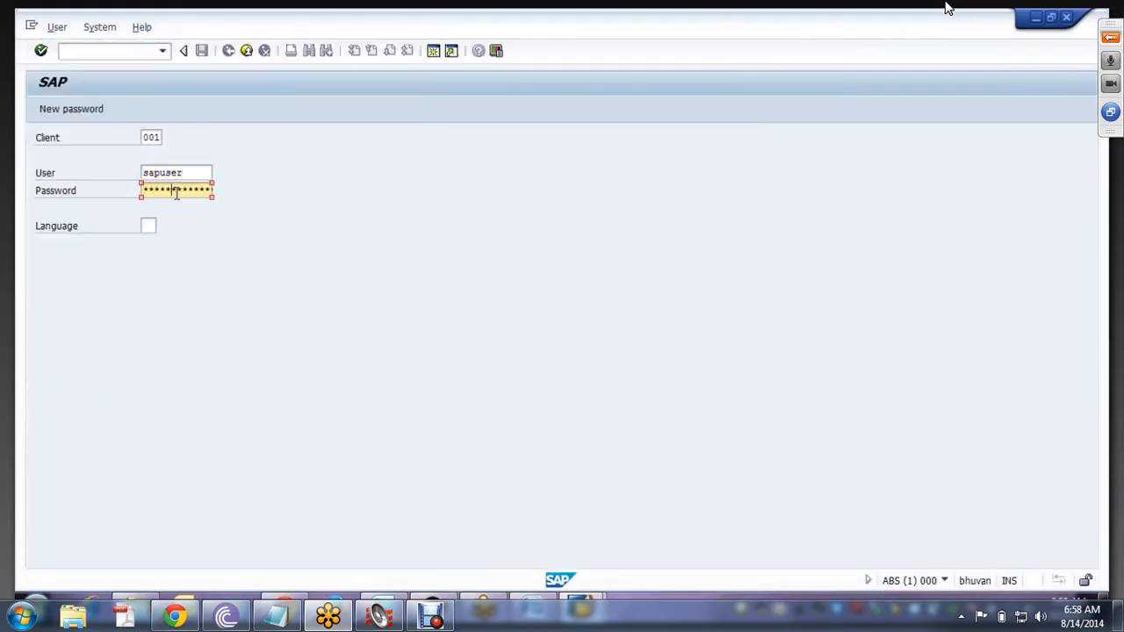
type("***")
key("Return")
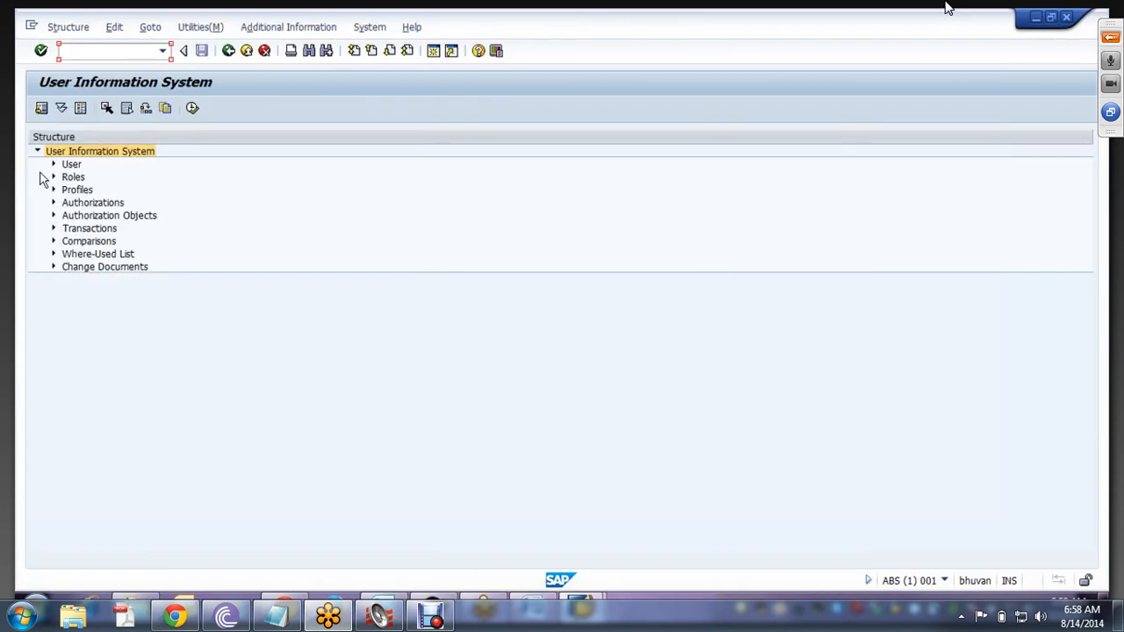
- Expand Roles in the User Information System and run the By Role Name report
left_click(53, 176)
left_click(85, 207)
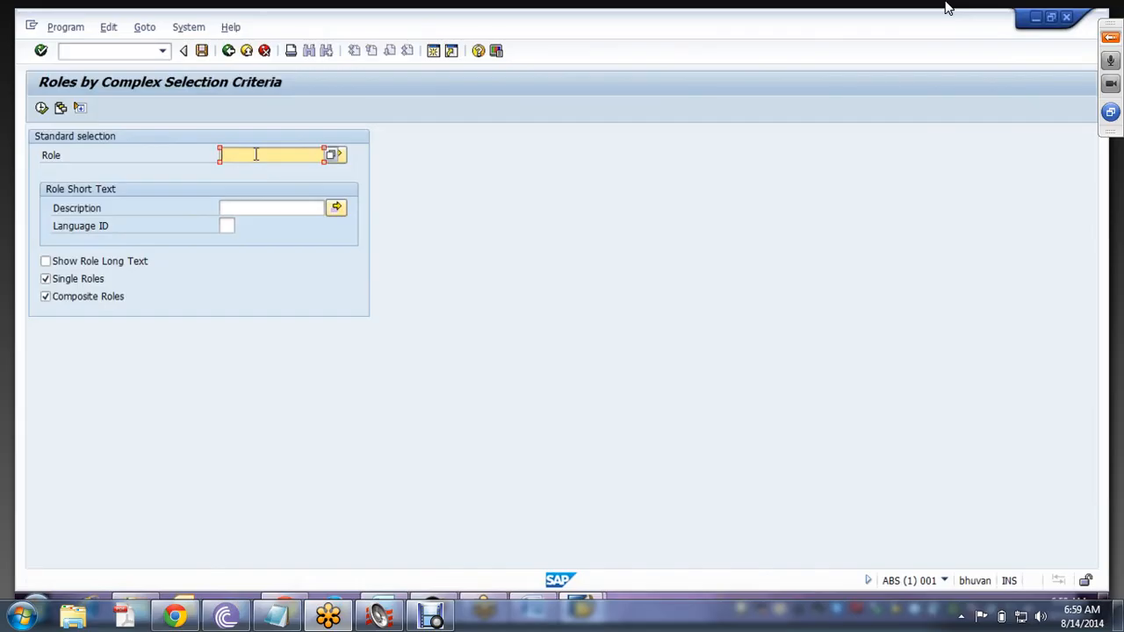
- Search for roles matching *VIRSA*, then return to Word and select the old role name
type("*VIRSA*")
left_click(41, 108)
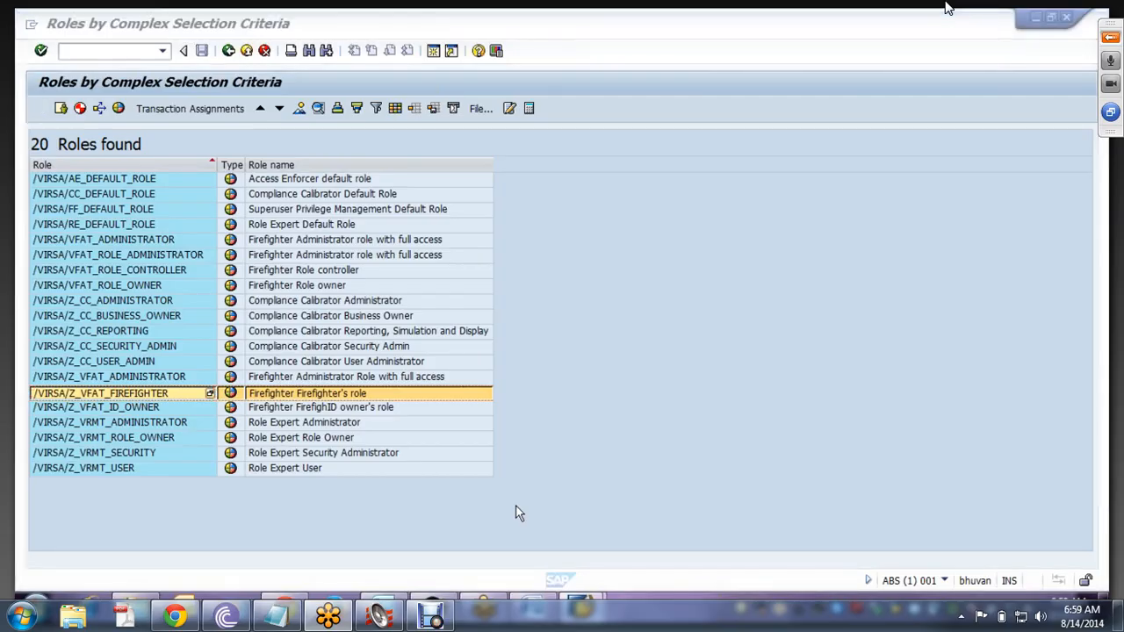
key("alt+Tab")
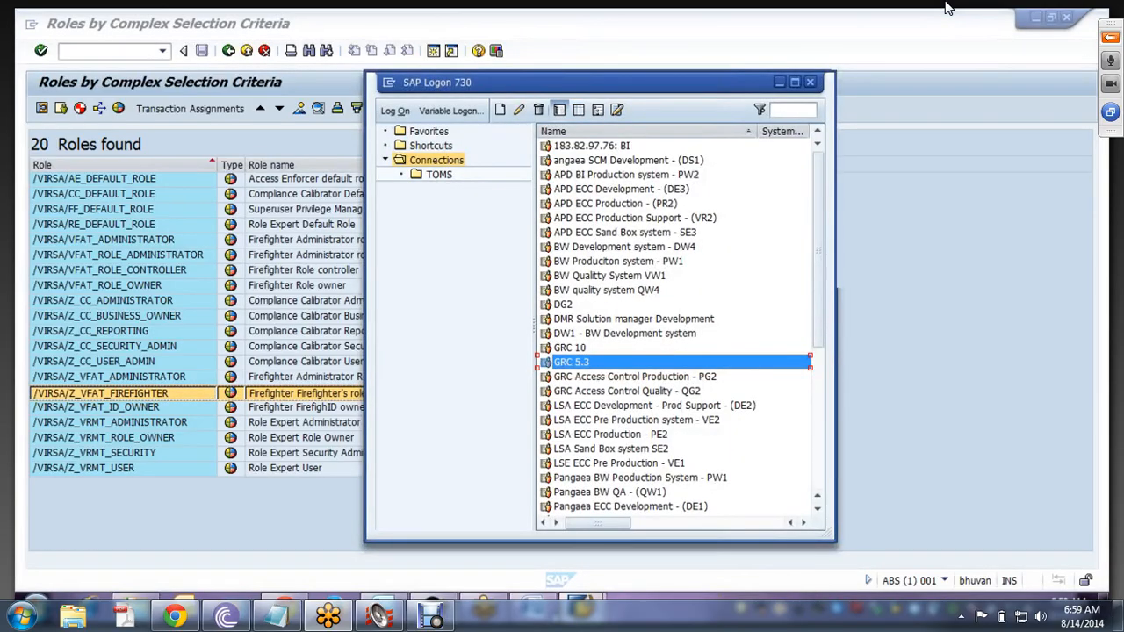
key("alt+Tab")
left_click_drag(623, 418, 764, 418)
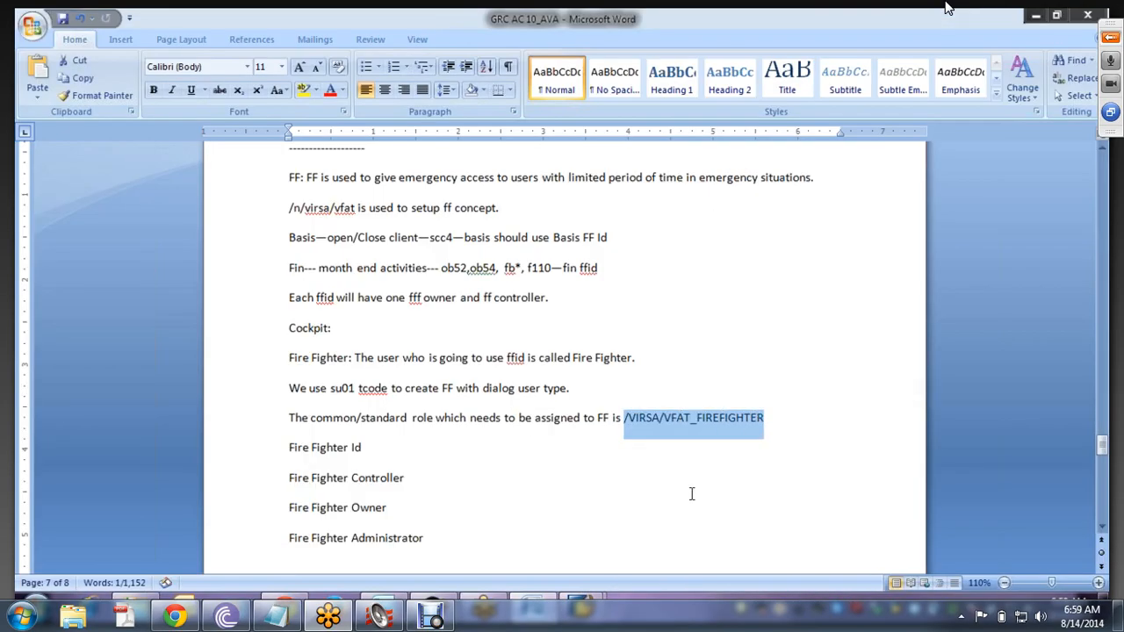
- Paste /VIRSA/Z_VFAT_FIREFIGHTER over the old role, remove the single-role tag, and bracket the description
type("/VIRSA/Z_VFAT_FIREFIGHTER\t@\\IC\\QSingle role@\tFirefighter Firefighter's role")
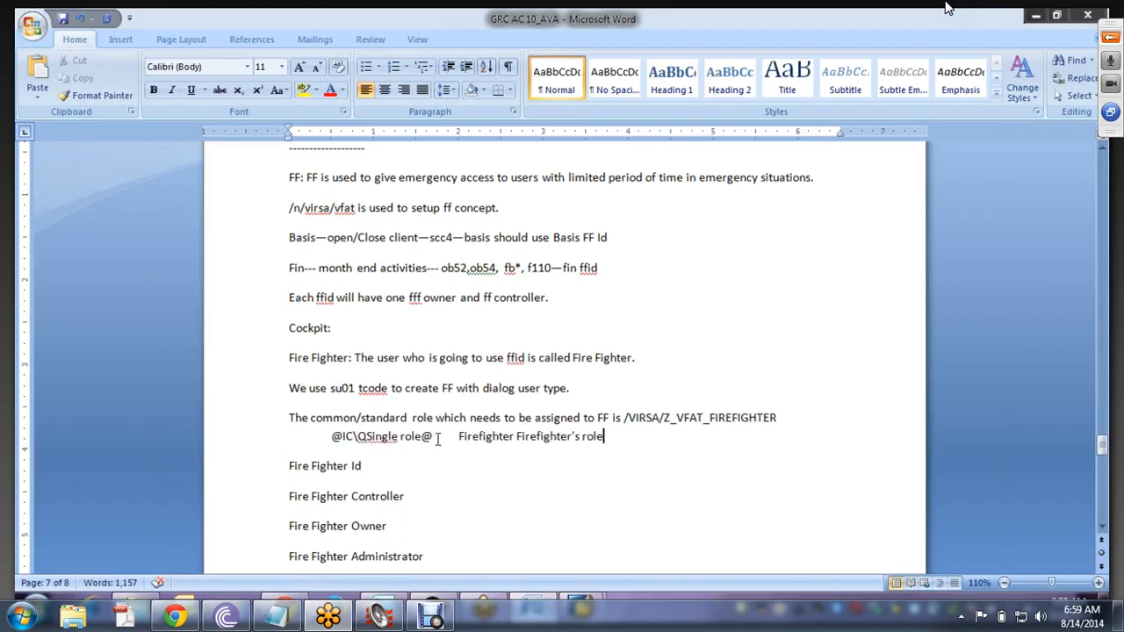
left_click_drag(438, 439, 317, 432)
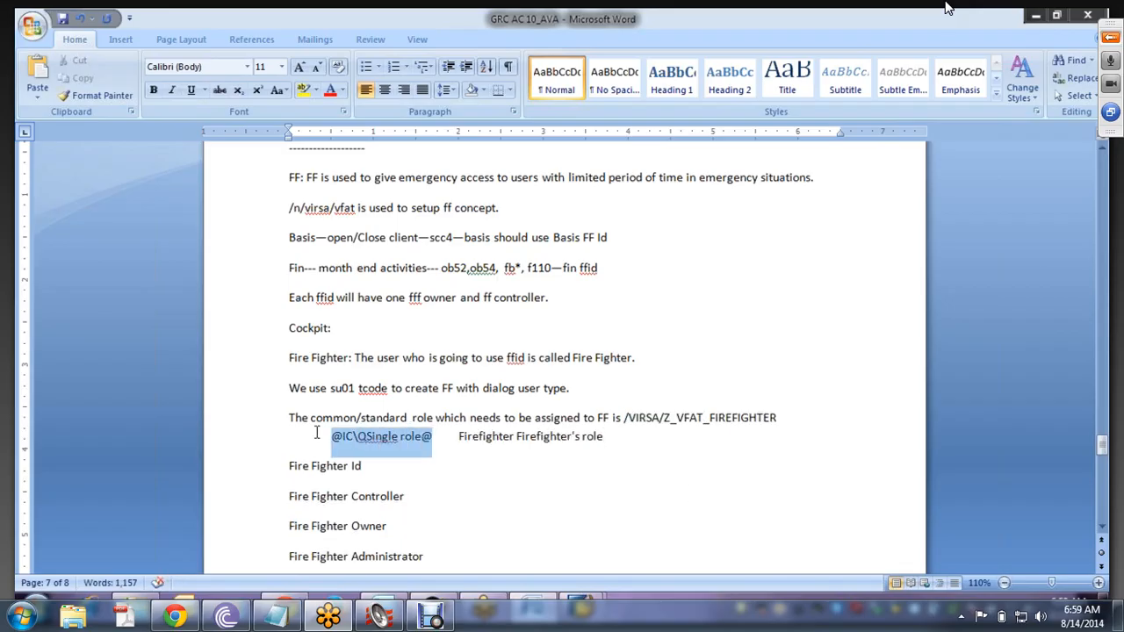
key("Delete")
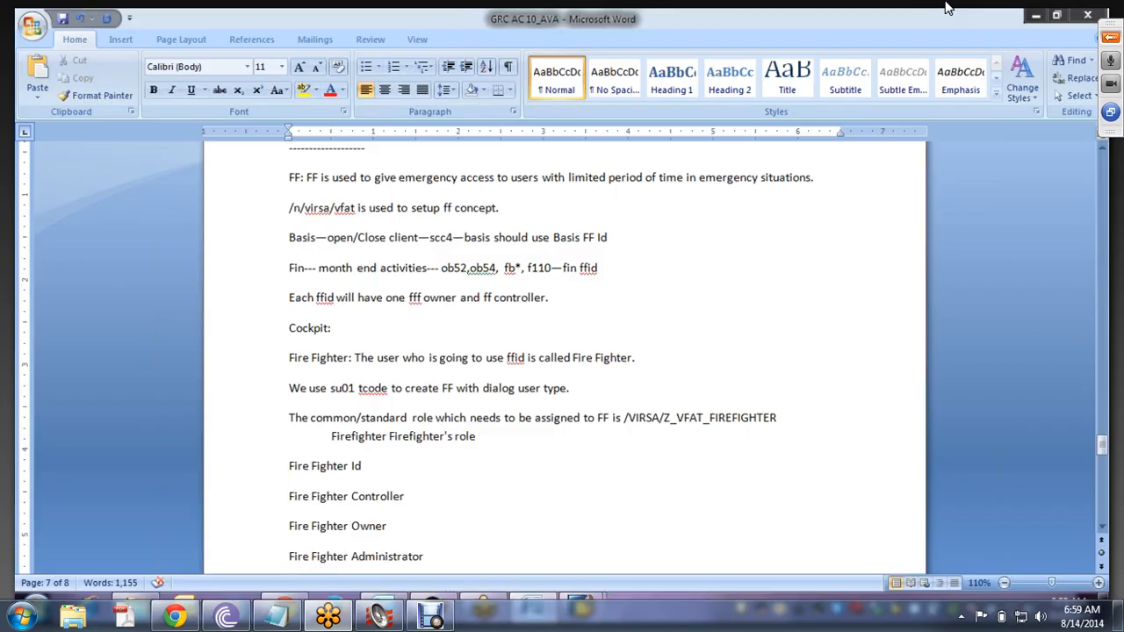
key("BackSpace")
type("R")
key("Delete")
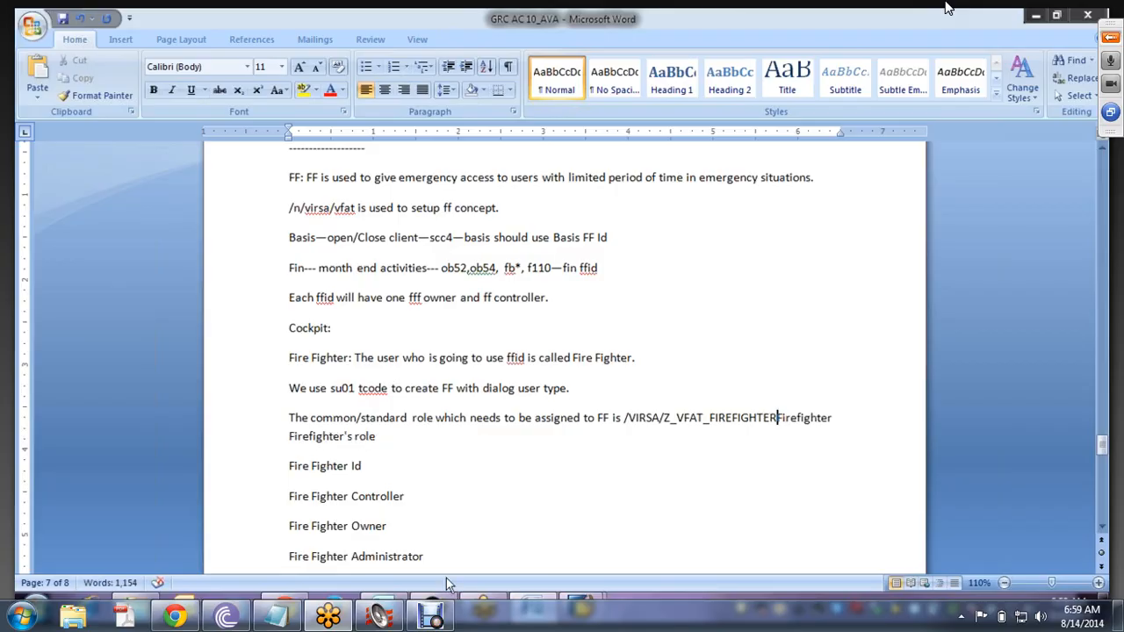
type("(")
left_click(378, 437)
type(")")
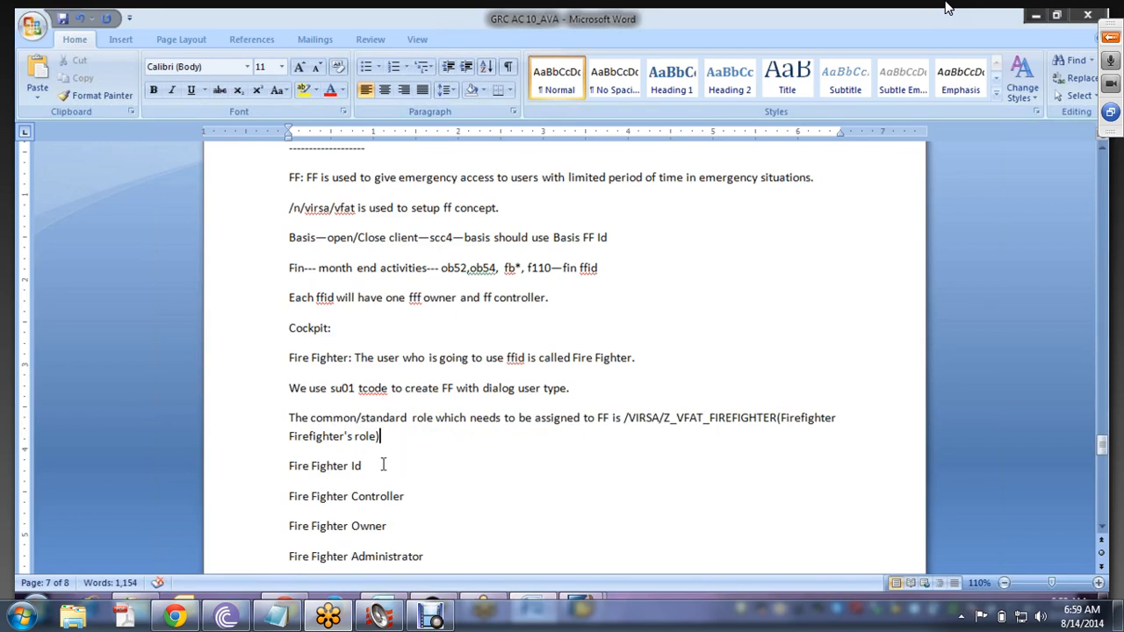
key("Return")
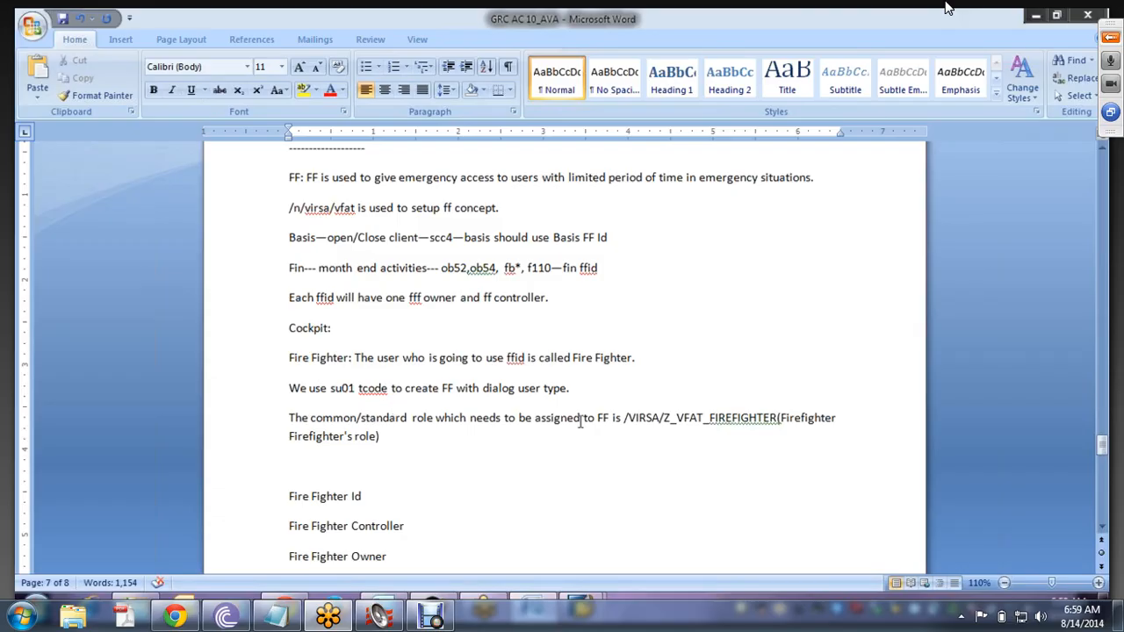
- Check the role name and spacing, leaving the cursor at the end of the description line
left_click_drag(624, 418, 756, 434)
key("Right")
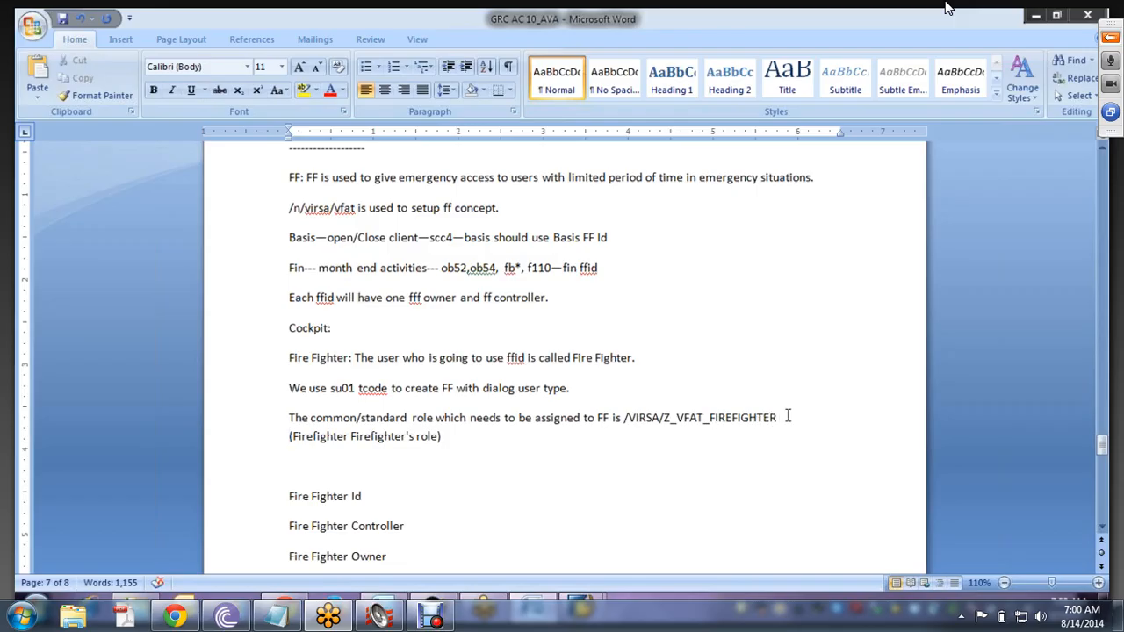
left_click_drag(789, 416, 625, 415)
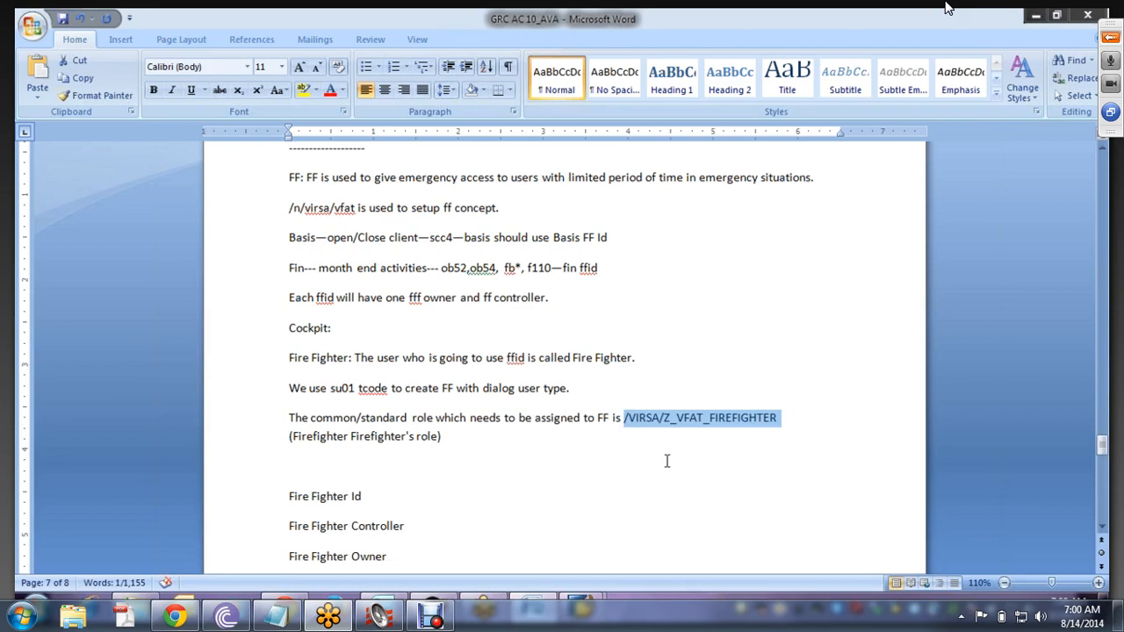
left_click(311, 437)
left_click(457, 437)
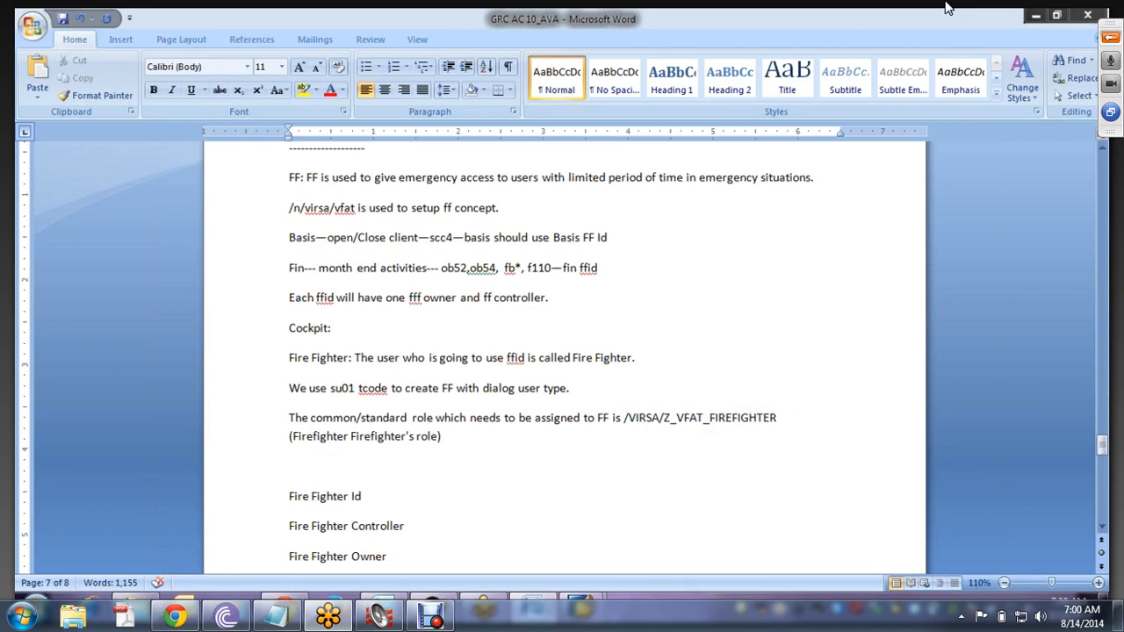
key("Return")
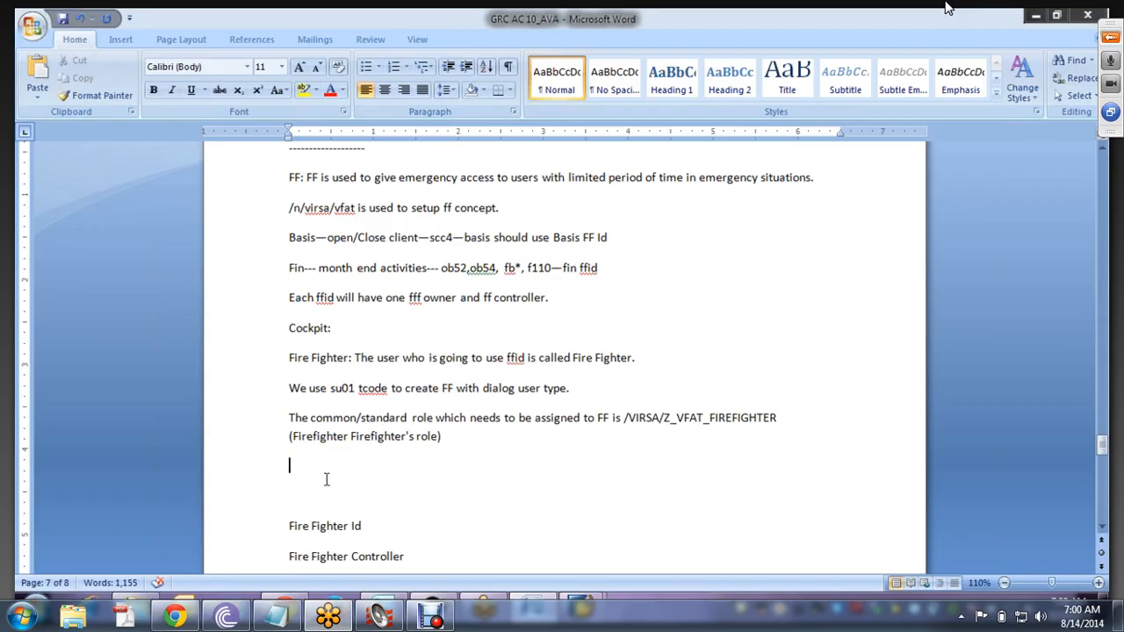
- Add 'Fire Fighter Id:' and the line 'FF id is used to give emergency access to FF with wide range of access.'
key("Delete")
key("Delete")
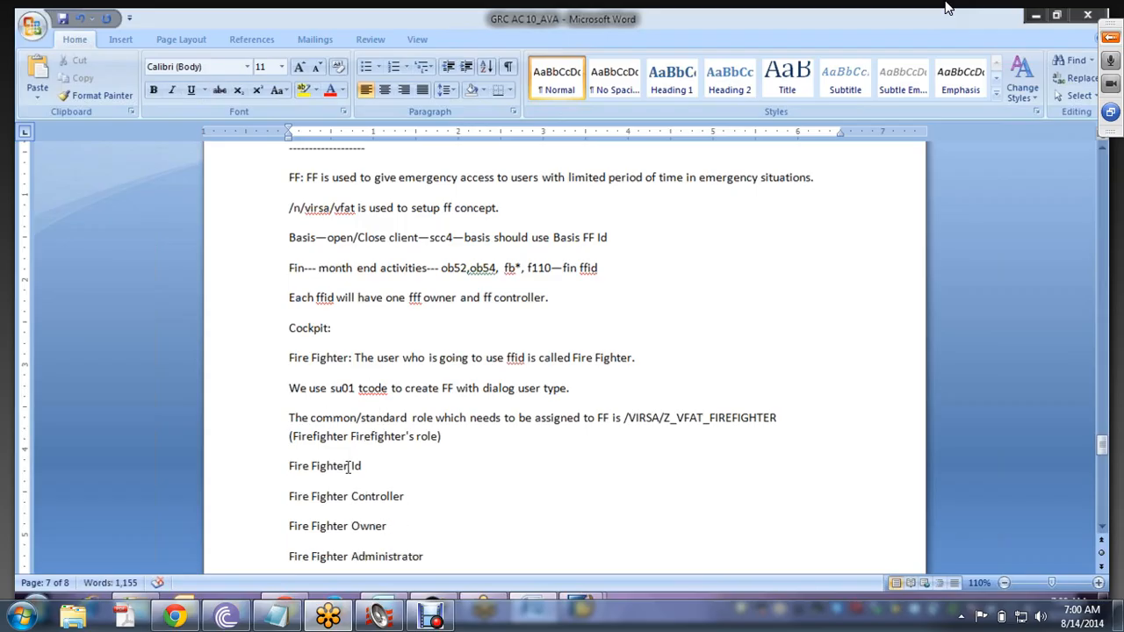
left_click(368, 466)
type(":")
key("Return")
key("Return")
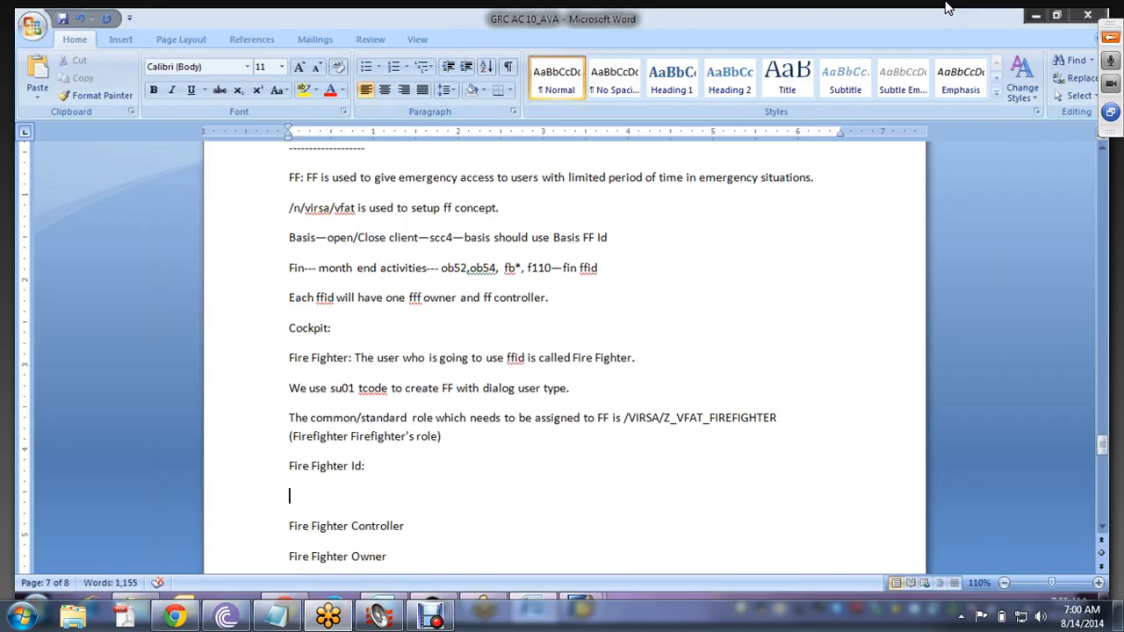
type("FF id is use")
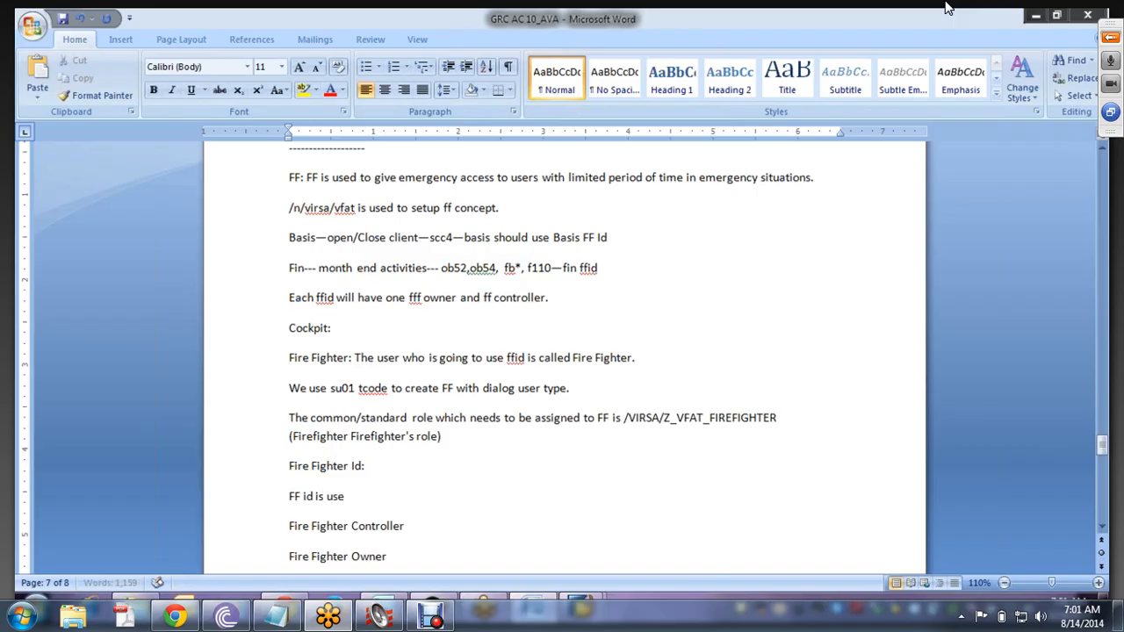
type("d to give ")
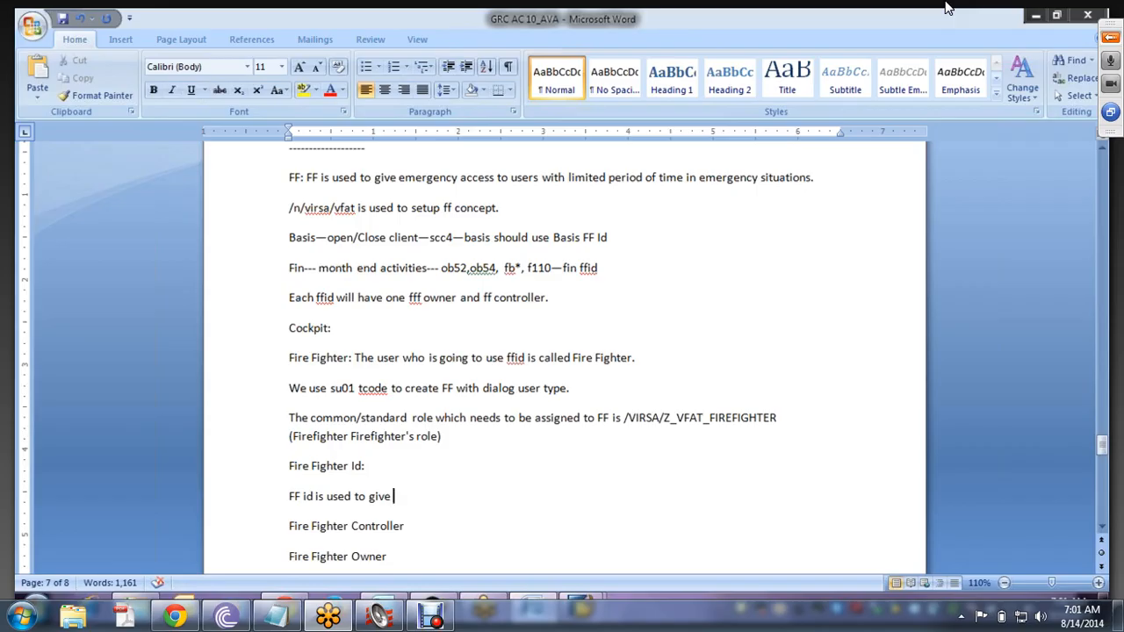
type("emergency")
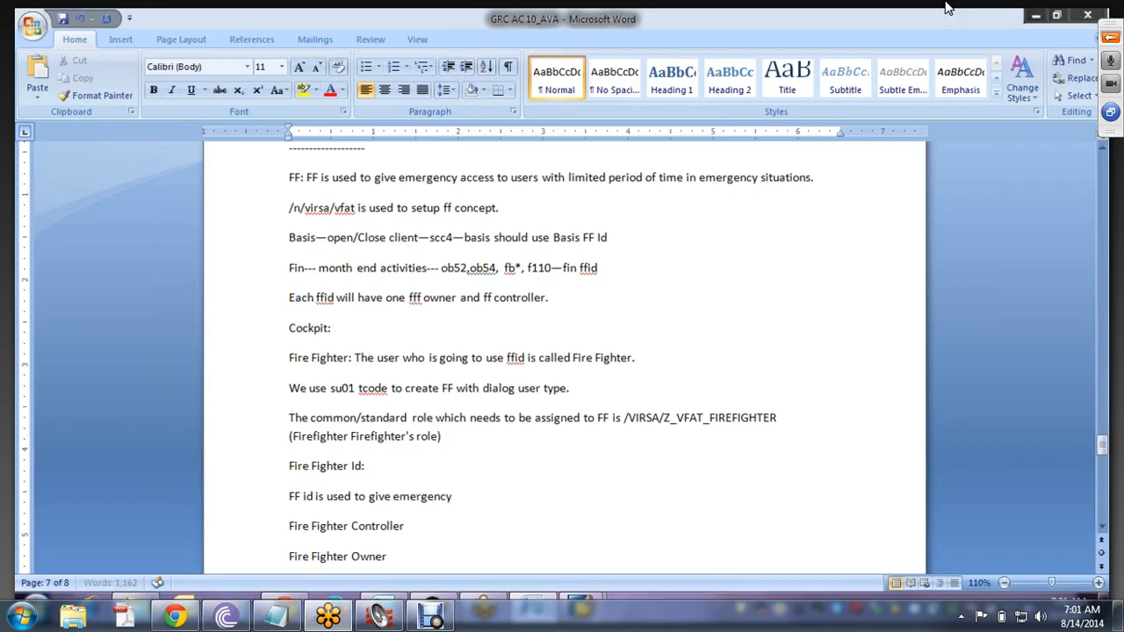
type(" access to FF with wide ra")
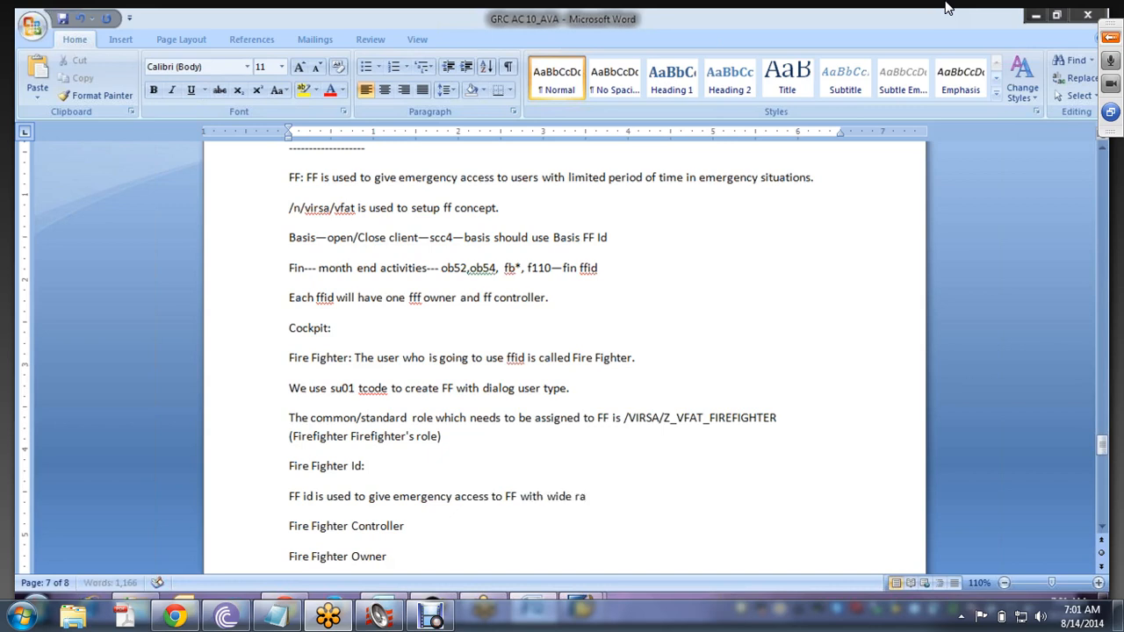
type("nge of access")
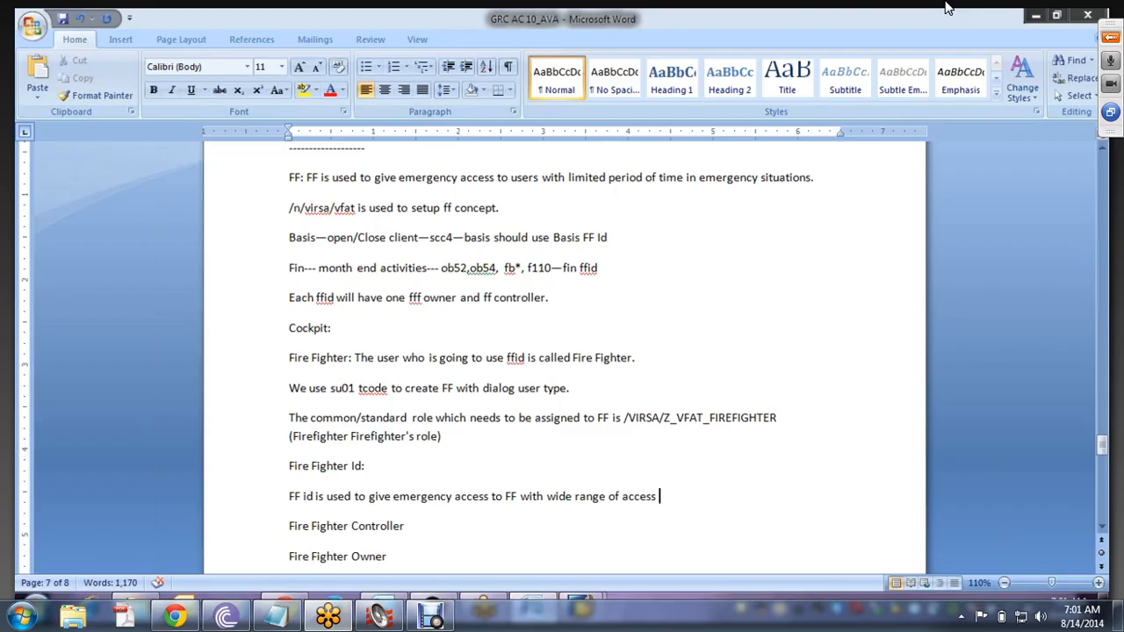
key("BackSpace")
type(".")
- Add the sentence 'We Use SU01 tcode to create FF Ids with user type Service.' below the definition
scroll(1104, 530, "down", 3)
left_click(1102, 527)
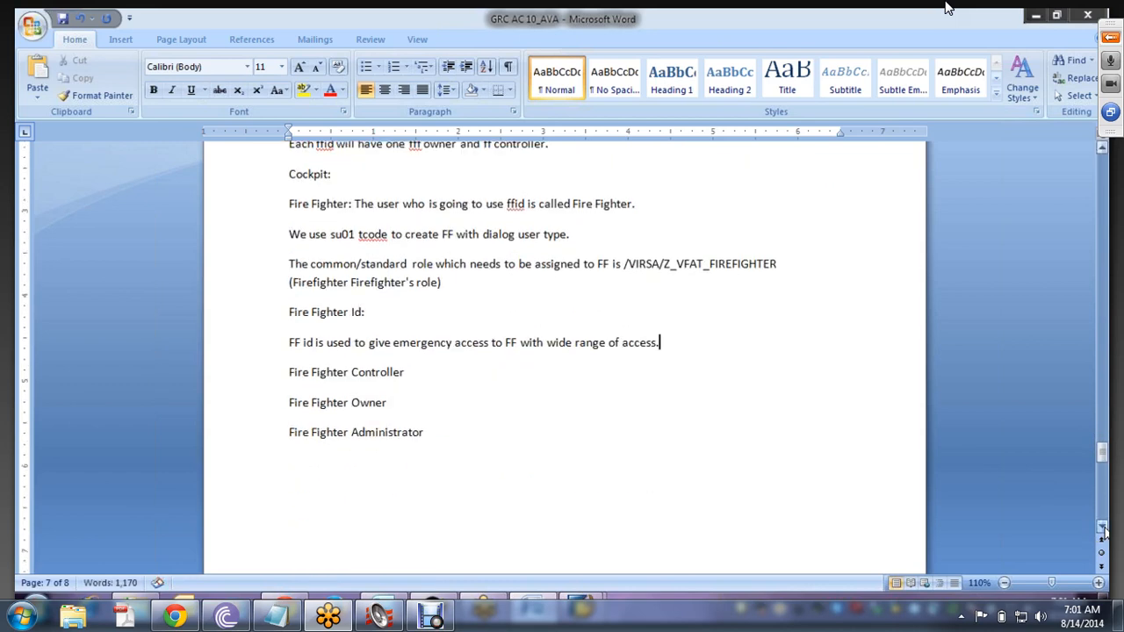
key("Return")
type("We Use SU01")
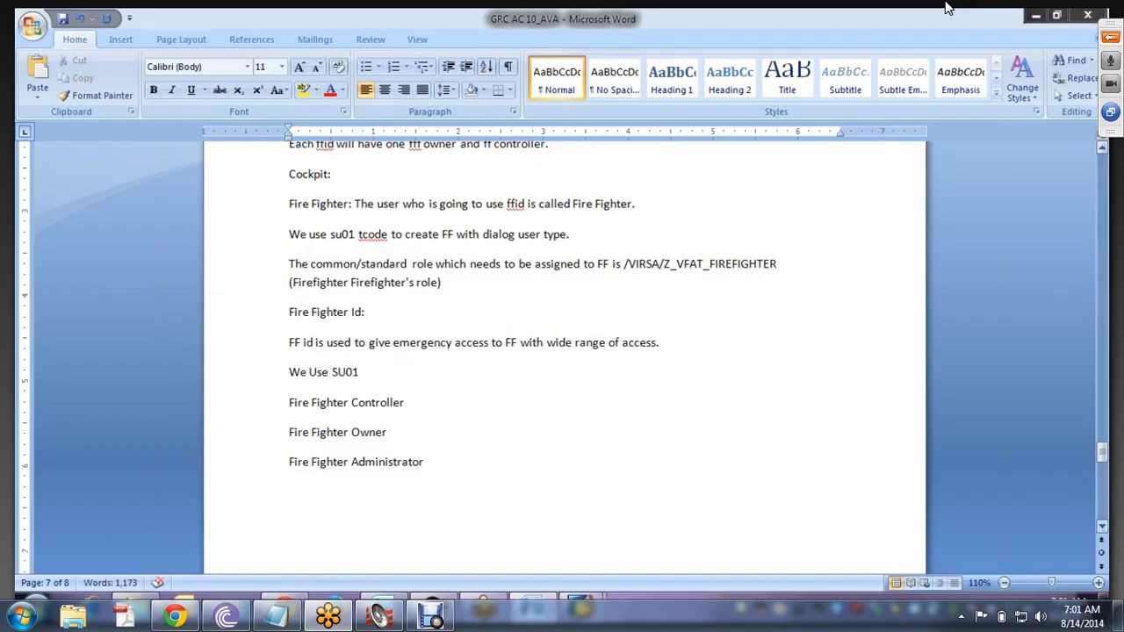
type(" tcode to create FF")
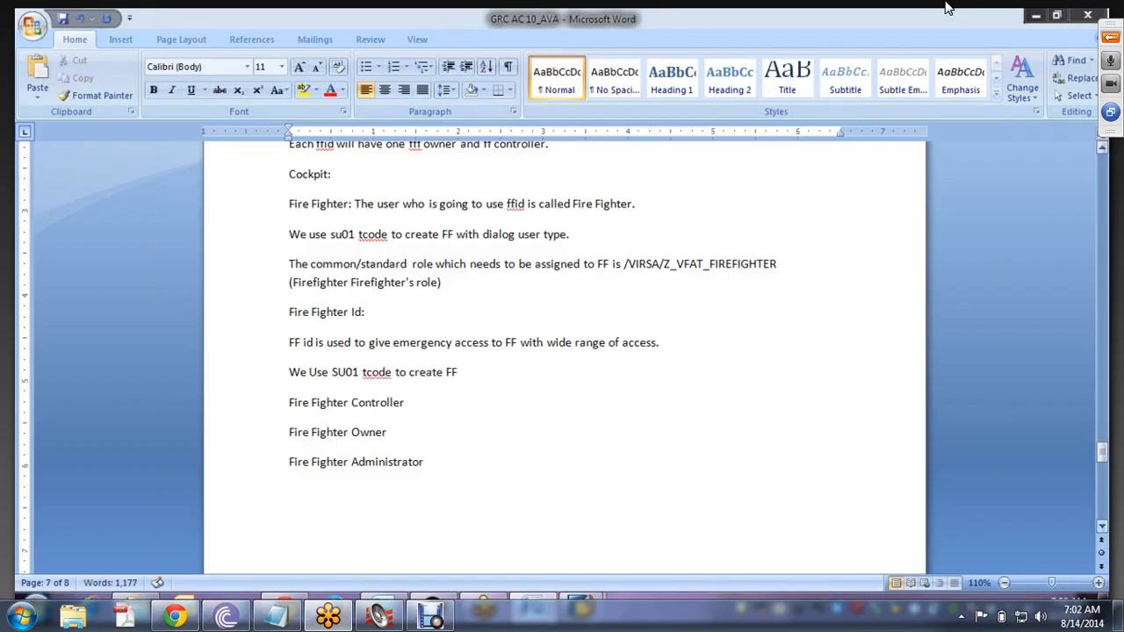
type(" Ids with use")
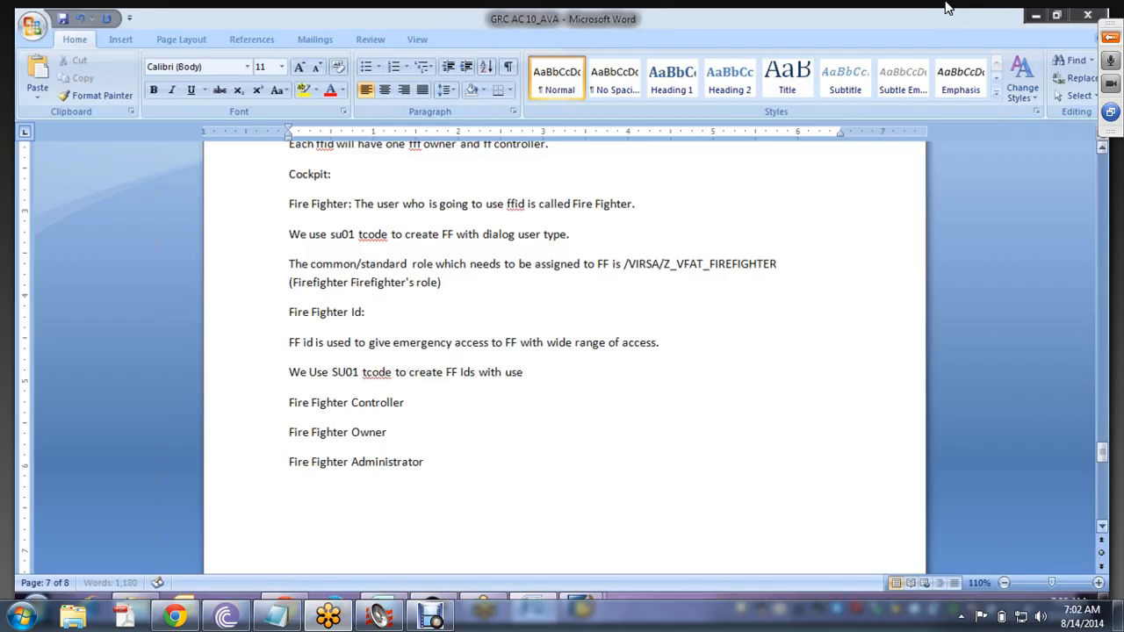
type("r type Service")
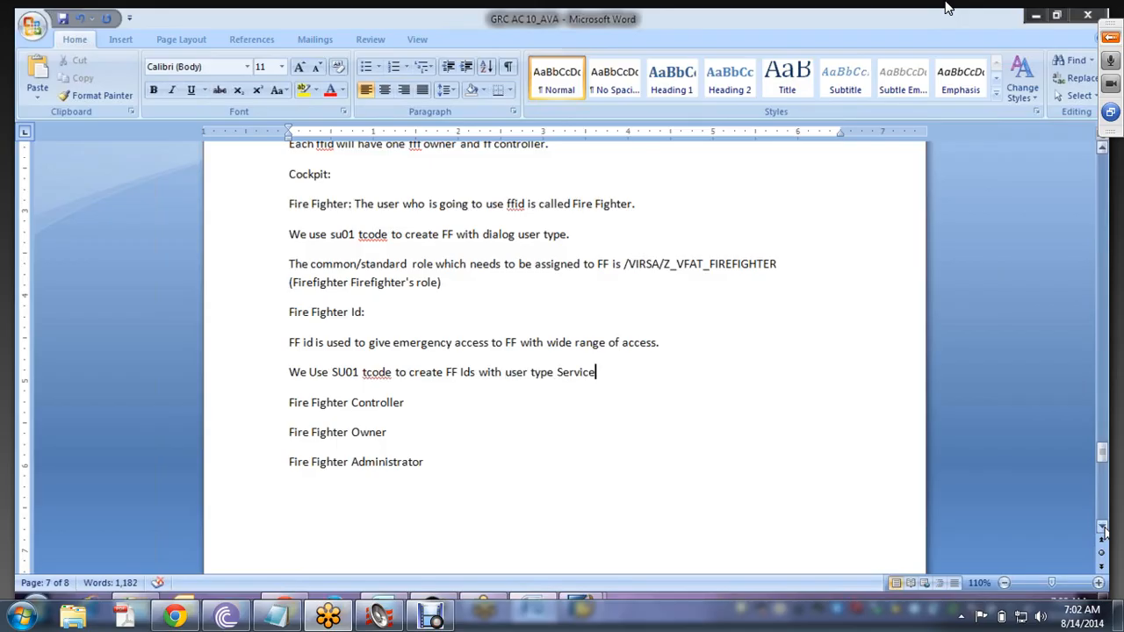
type(".")
- Select the standard role paragraph, then delete the period after 'Service'
left_click(290, 263)
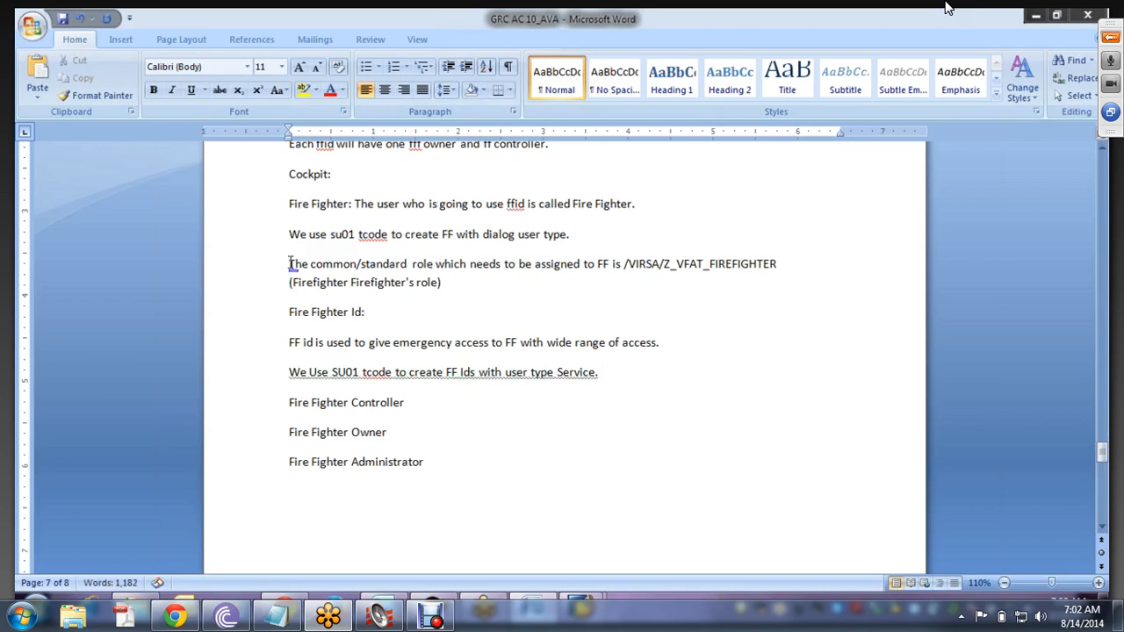
left_click_drag(290, 262, 448, 286)
key("ctrl+c")
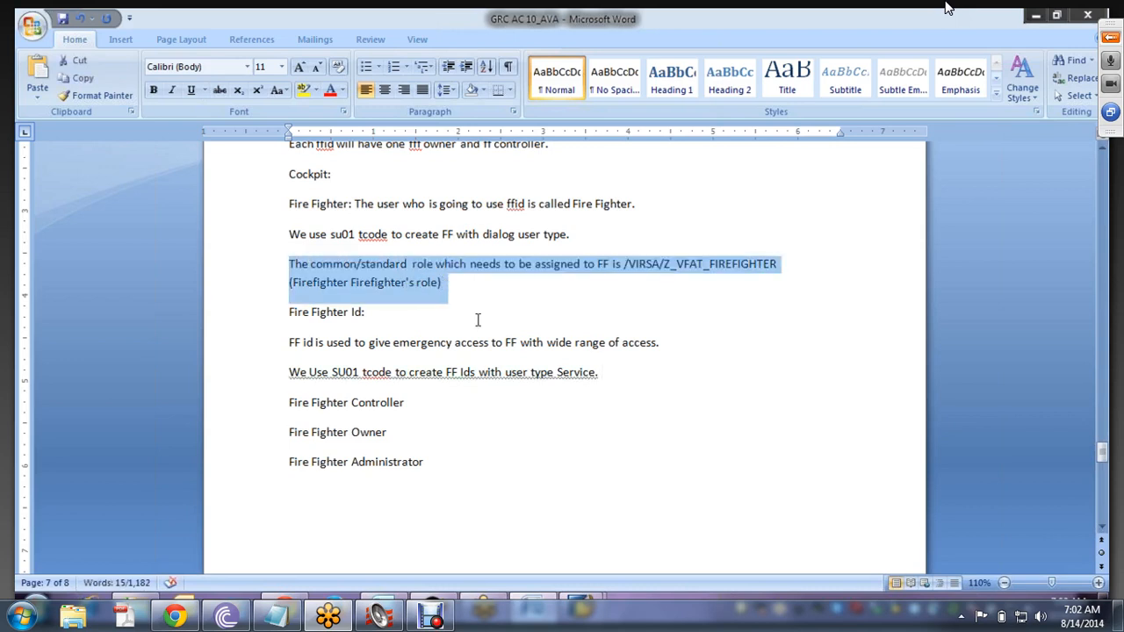
left_click(603, 372)
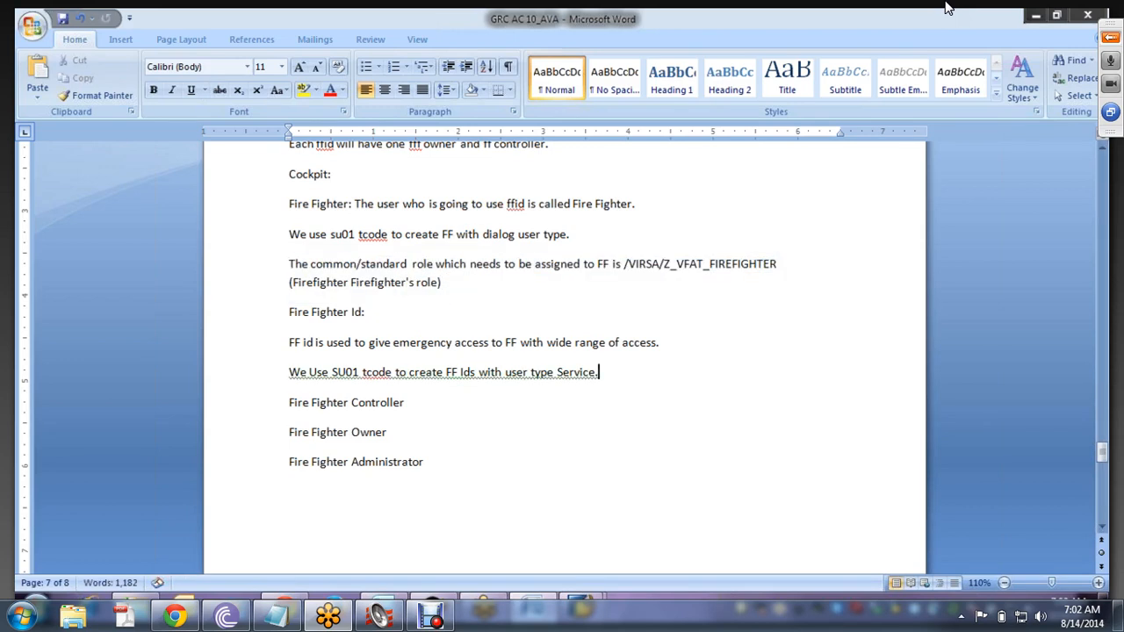
key("BackSpace")
key("BackSpace")
- Paste the role paragraph below, change it to /VIRSA/Z_VFAT_Id_FIREFIGHTER, and switch to the SAP roles list
key("Return")
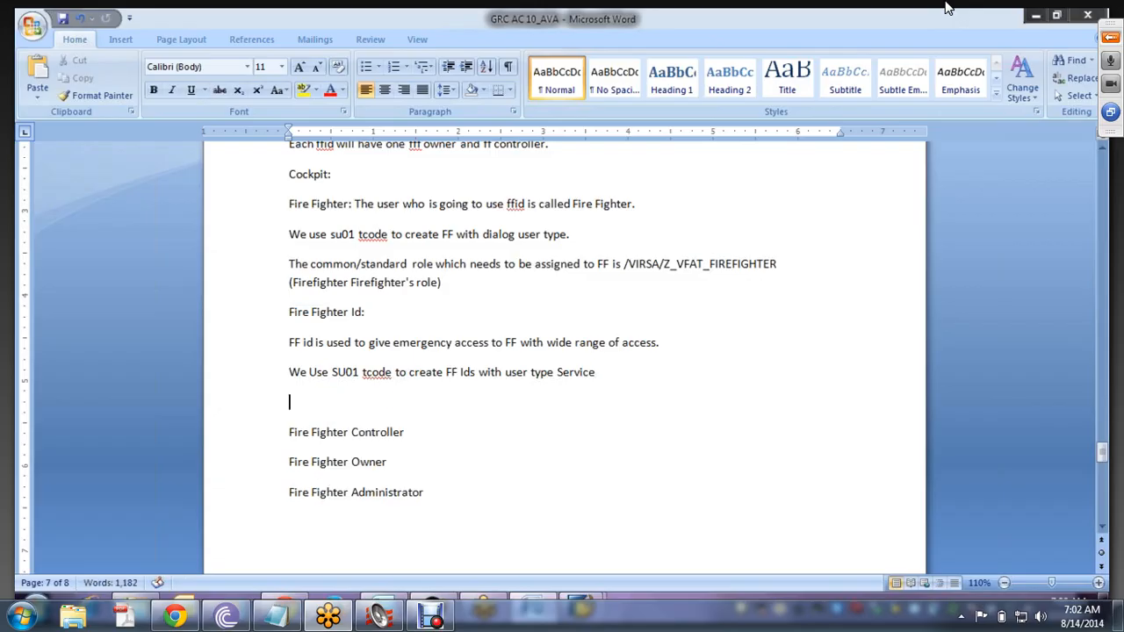
key("ctrl+v")
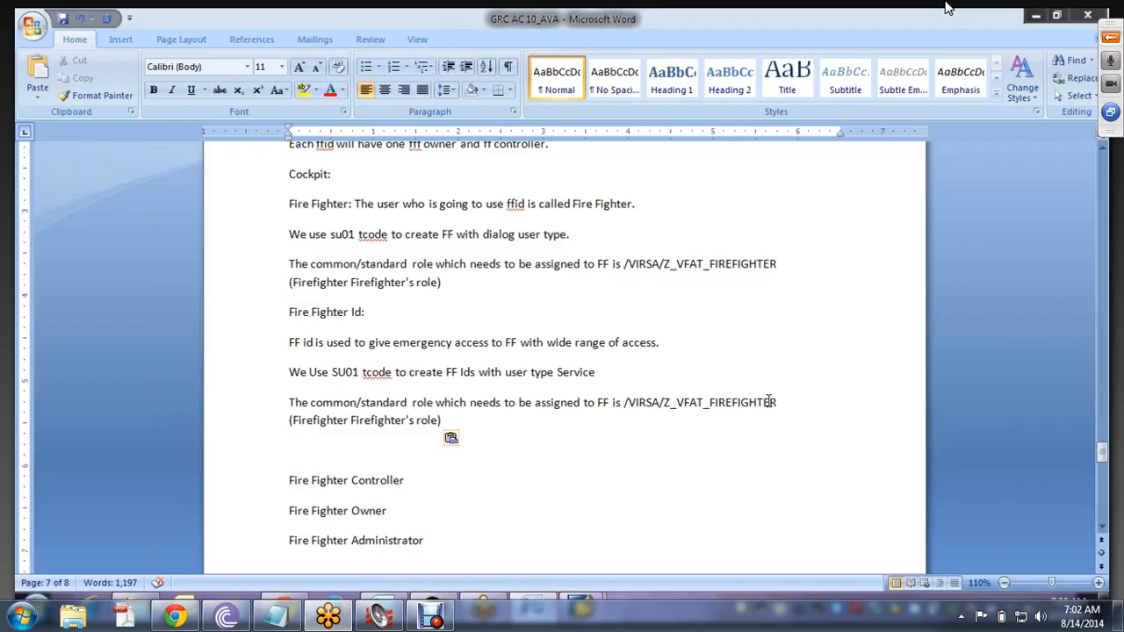
left_click(710, 402)
type("I")
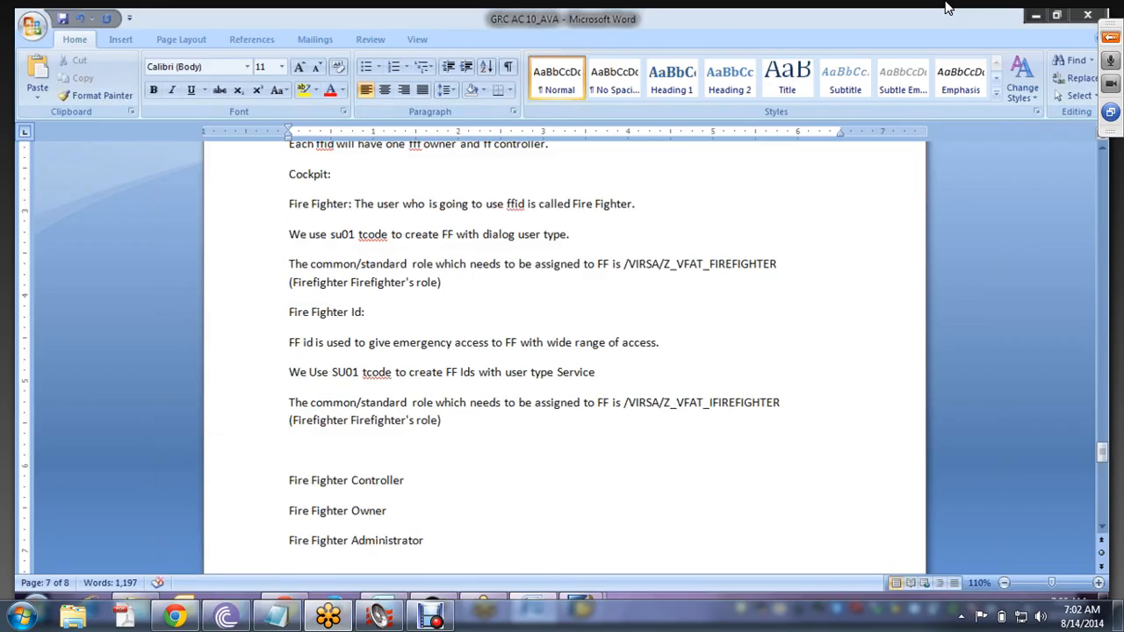
type("d_")
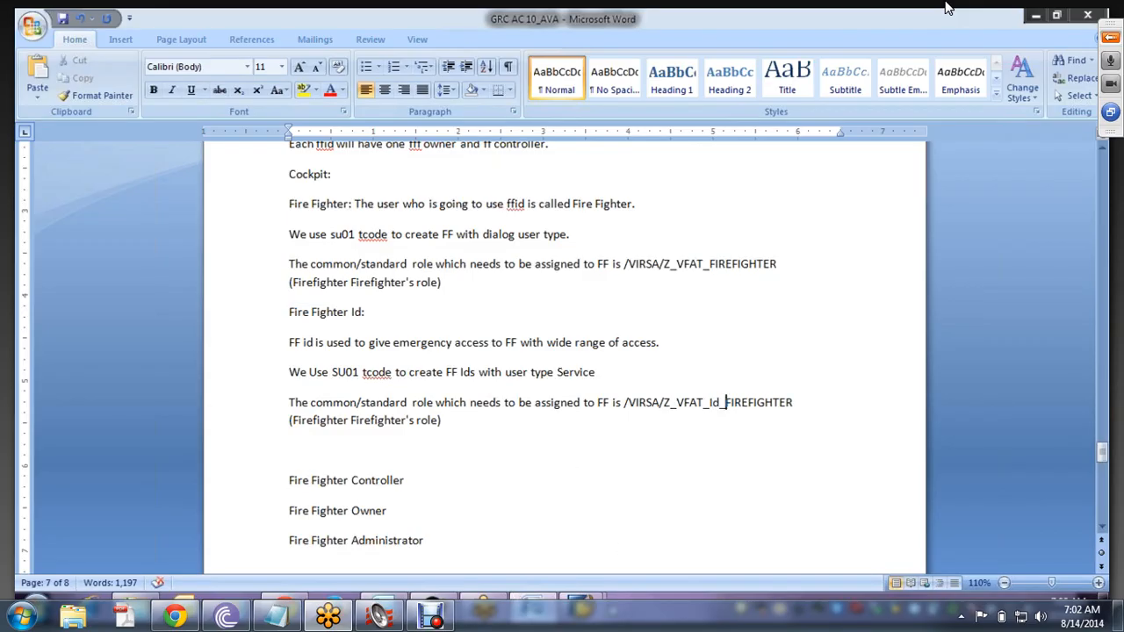
mouse_move(579, 615)
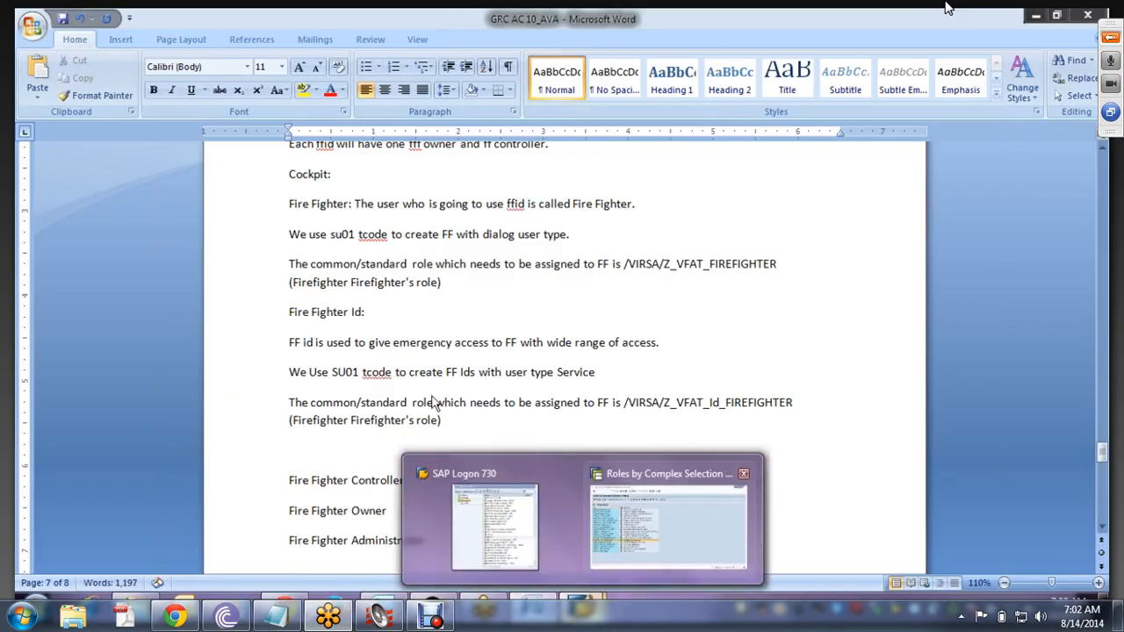
left_click(667, 522)
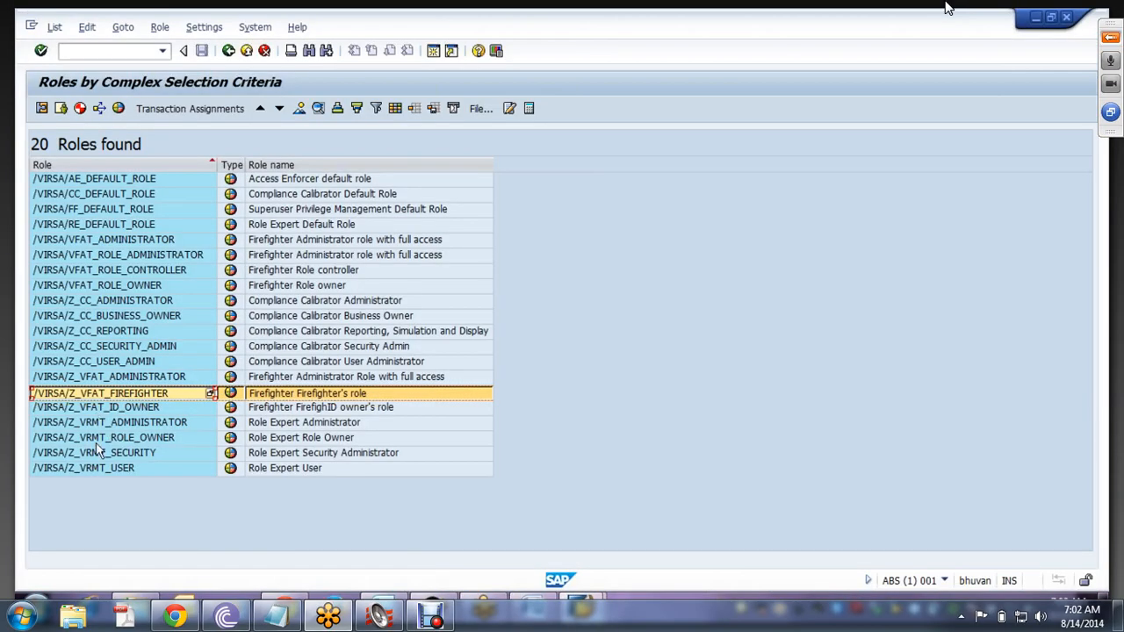
- Inspect the /VIRSA/Z_VFAT_ADMINISTRATOR and /VIRSA/Z_CC_USER_ADMIN roles, then go back to Word
left_click(106, 381)
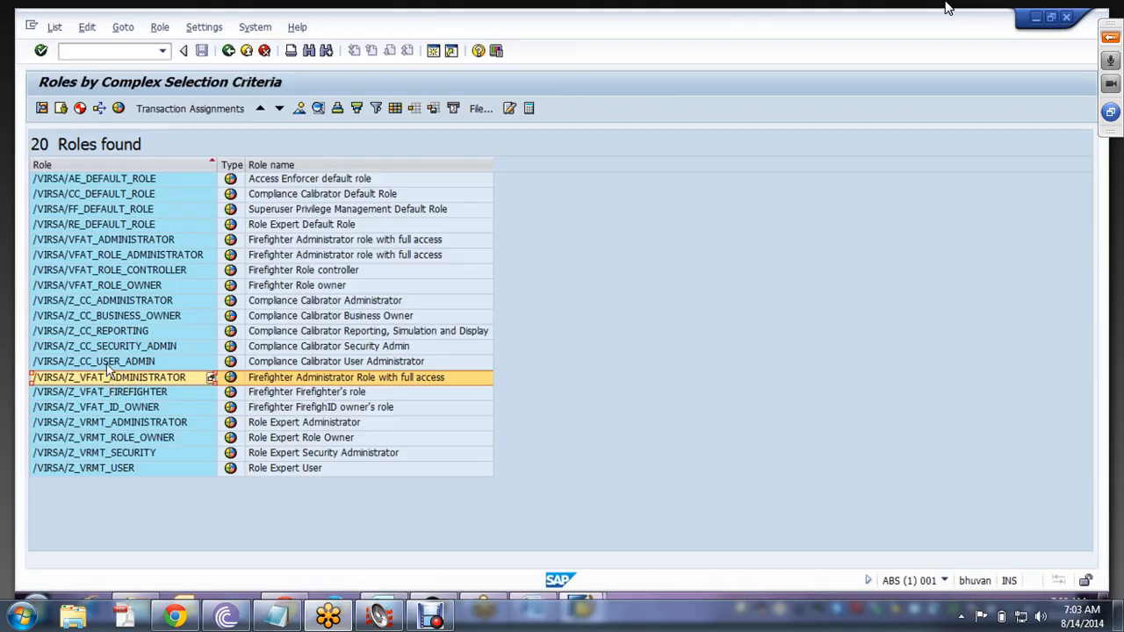
left_click(107, 362)
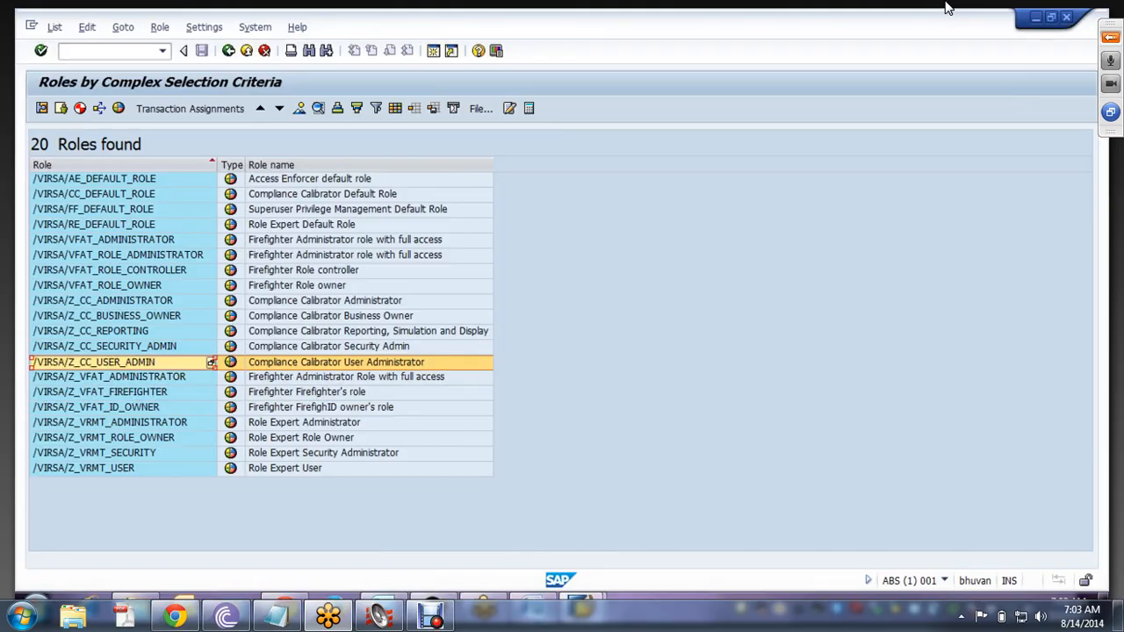
key("alt+Tab")
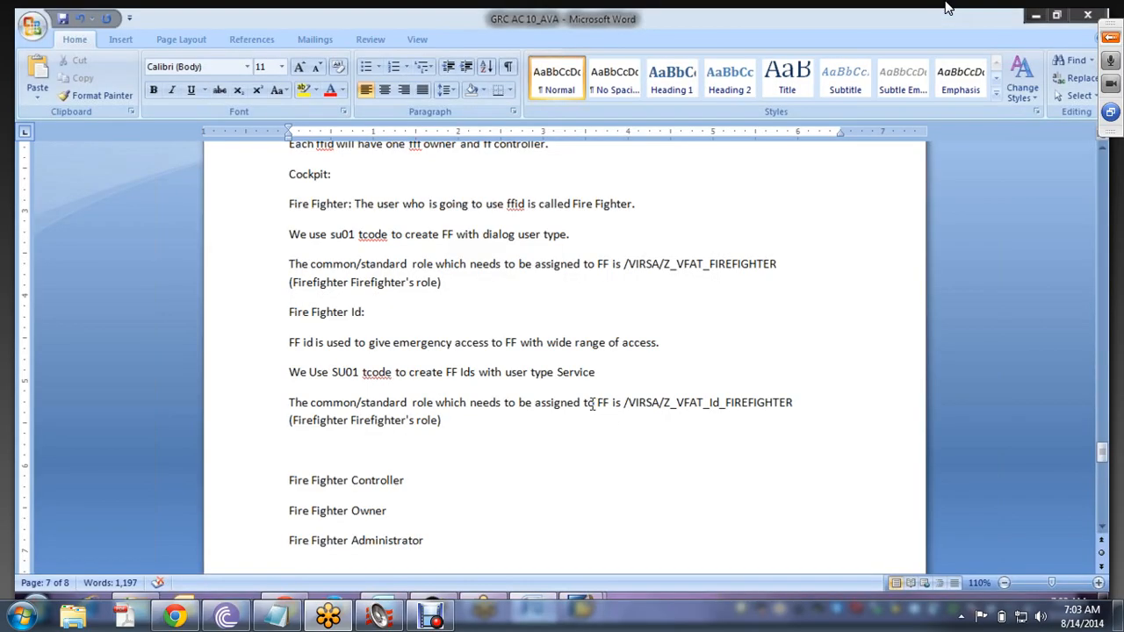
- Delete the duplicated /VIRSA/Z_VFAT_Id_FIREFIGHTER role paragraph below the SU01 sentence
left_click_drag(442, 422, 289, 406)
key("Delete")
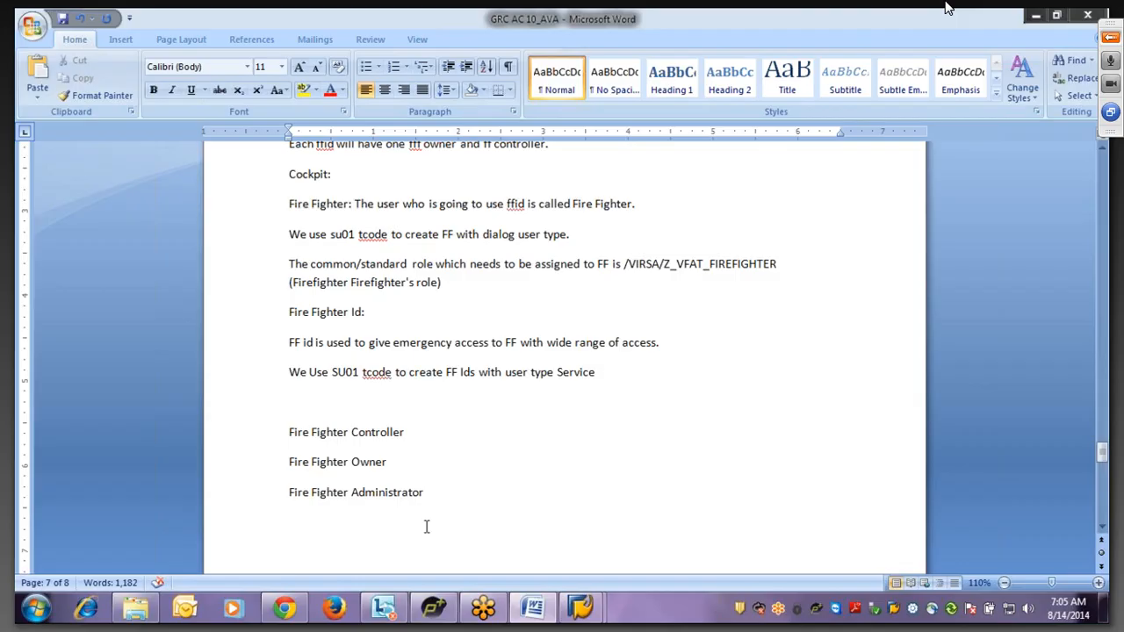
- Type the example IDs BASIS_FFID1 and BASIS_FFID2 on separate lines under the SU01 sentence
type("BASIS_FFID1")
key("Return")
type("BAIS")
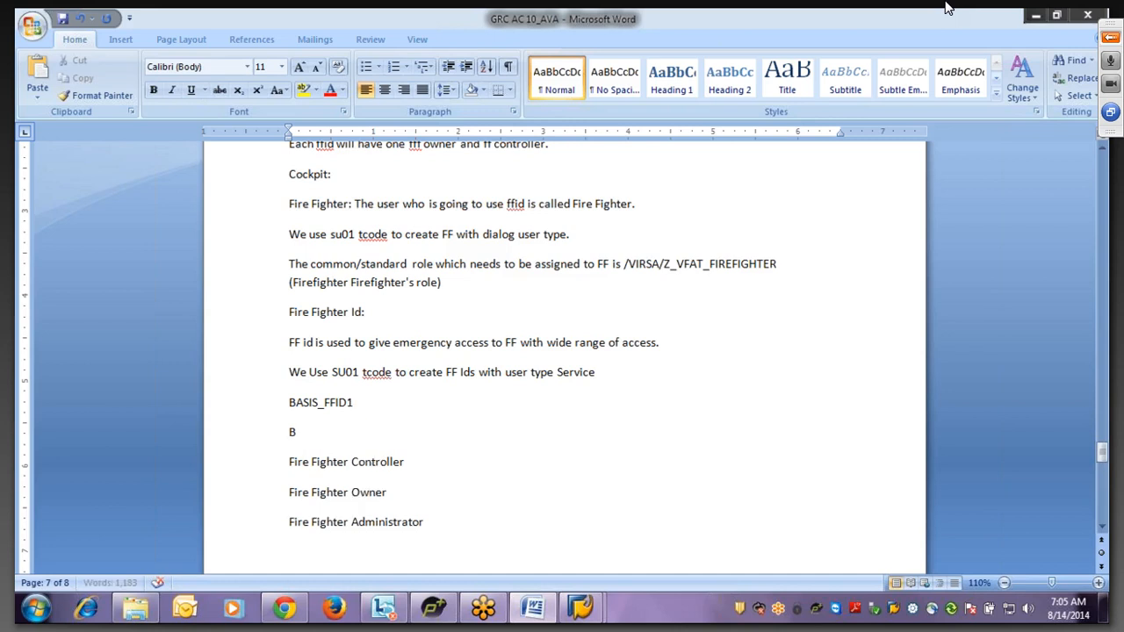
key("BackSpace")
key("BackSpace")
type("SIS_FFID")
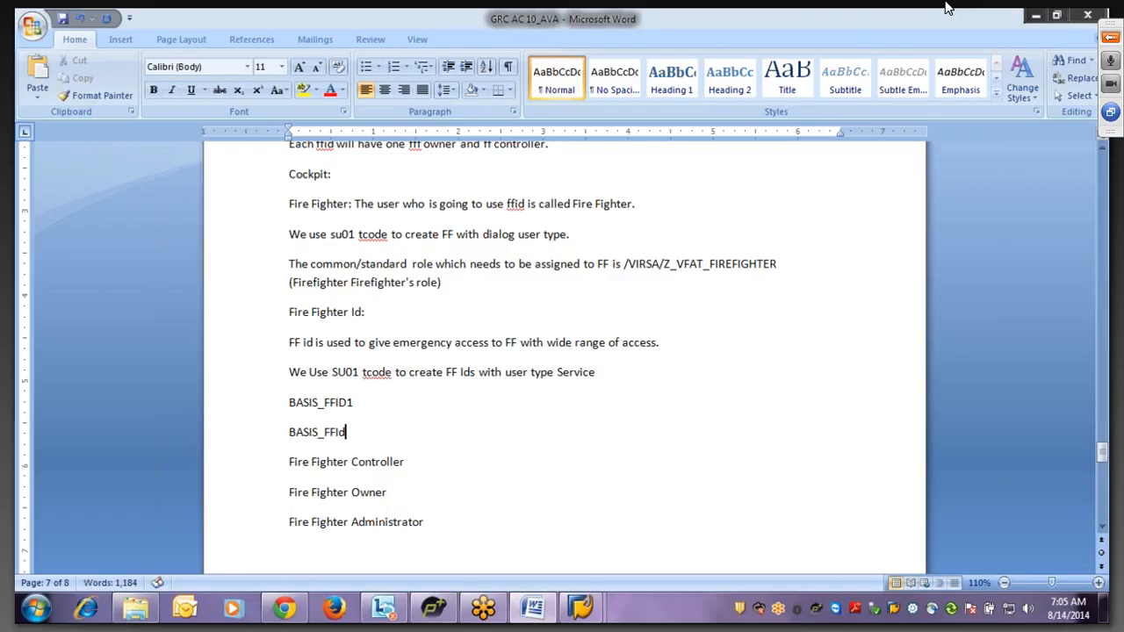
type("2")
- Extend the SU01 sentence with 'All FF ids will have same level of authorizations. Multiple ff cannot use ff ids at the same time.'
left_click(607, 372)
type(". All")
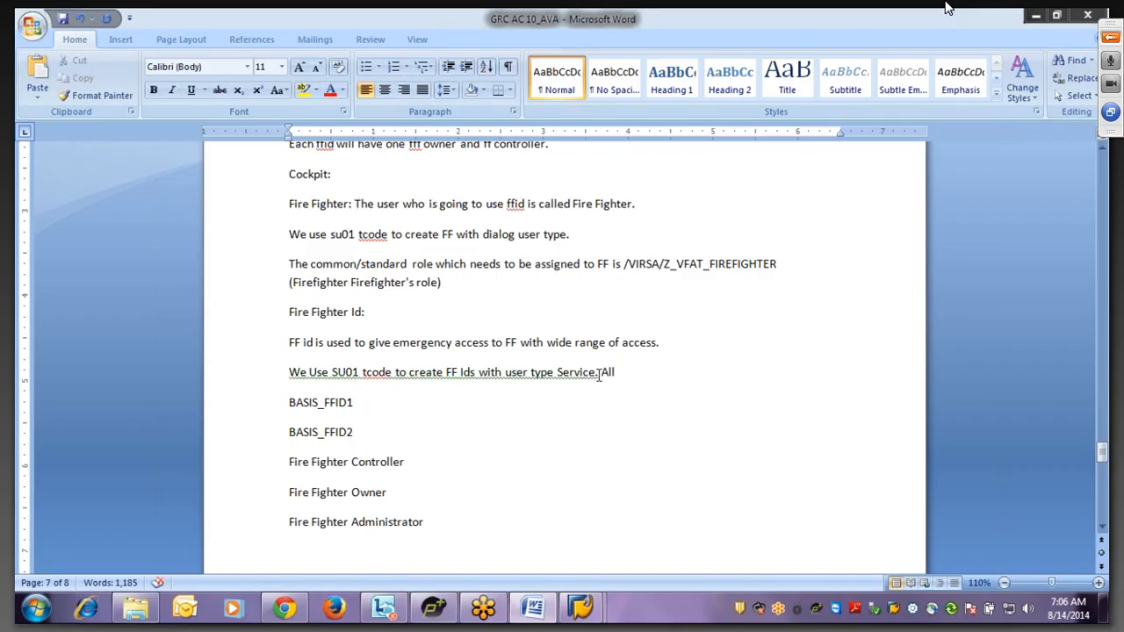
left_click(317, 372)
key("BackSpace")
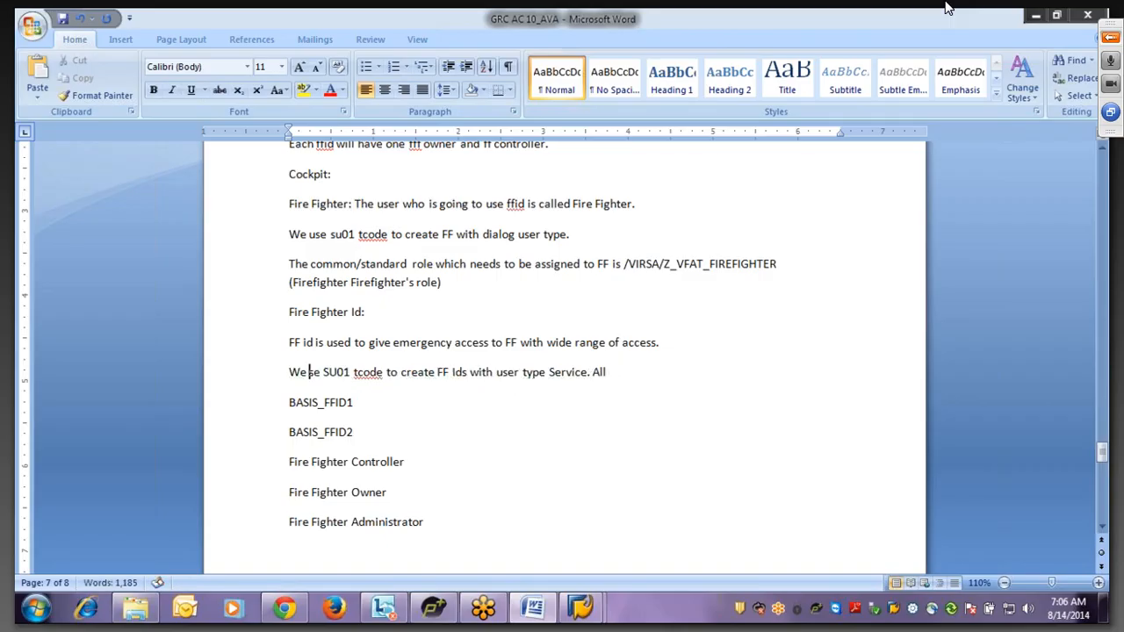
type("u")
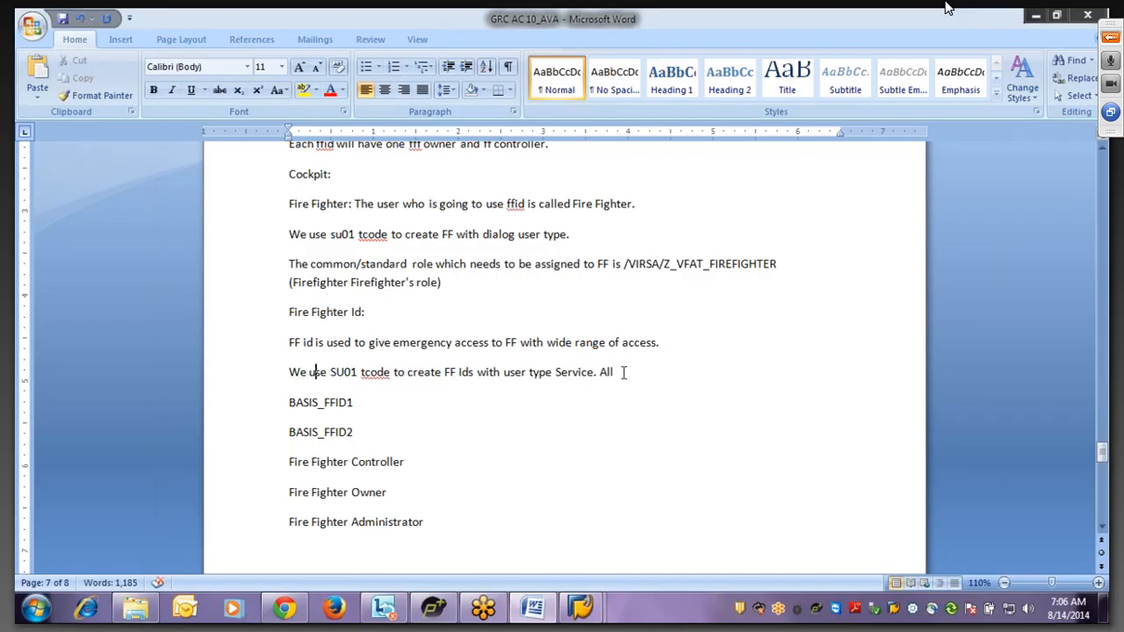
left_click(621, 373)
type("FF ids")
key("BackSpace")
key("BackSpace")
key("BackSpace")
type("ds will have")
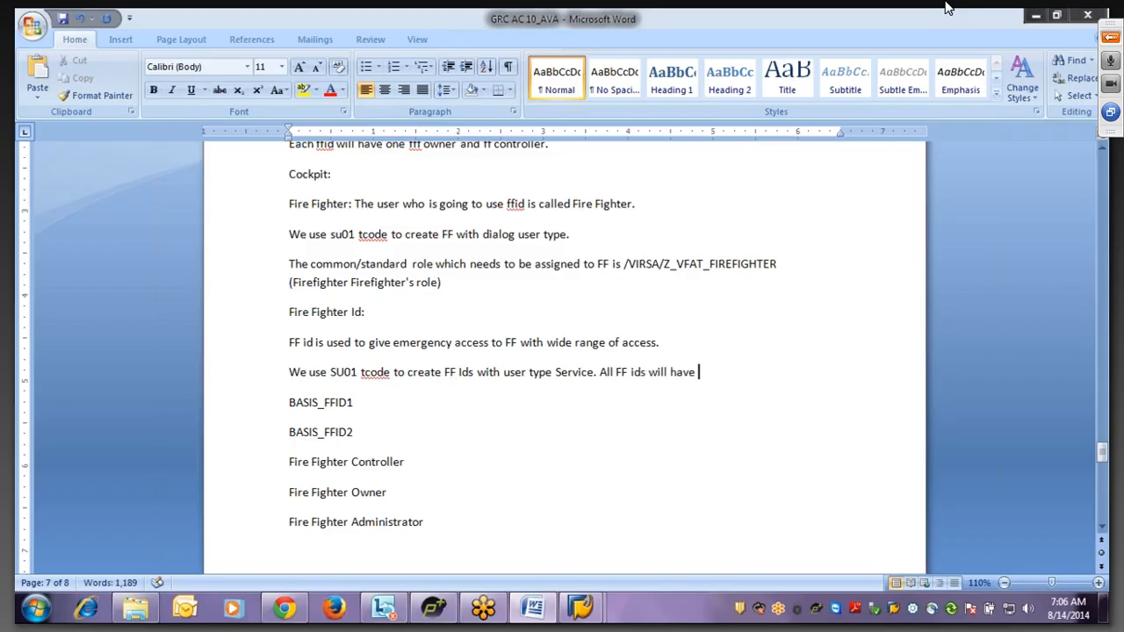
type(" same leve")
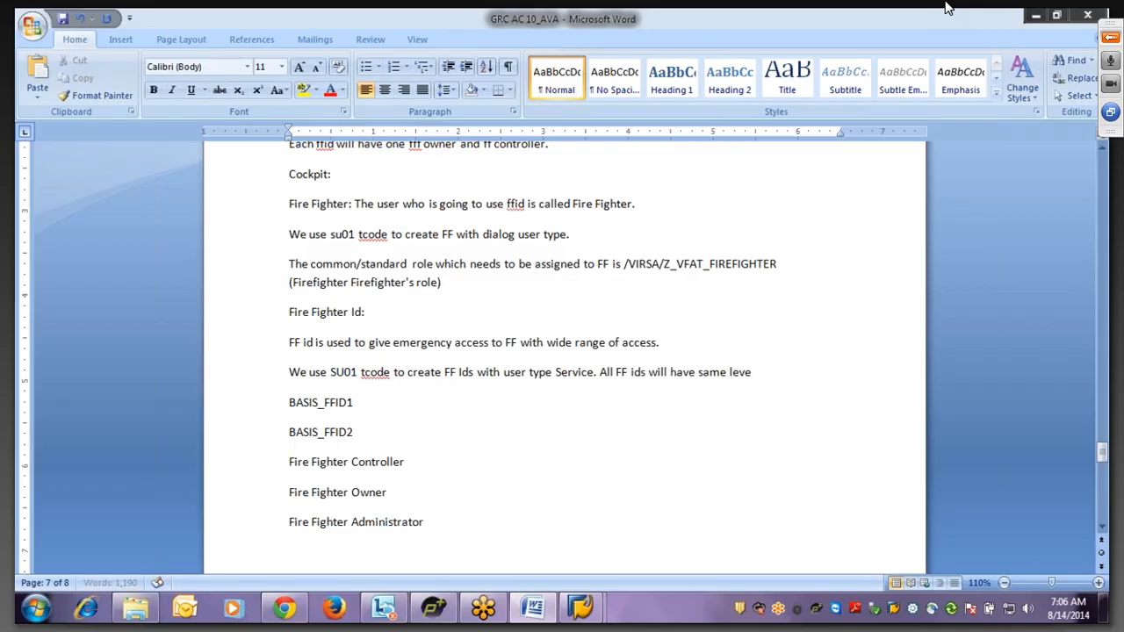
type("l of authorizations")
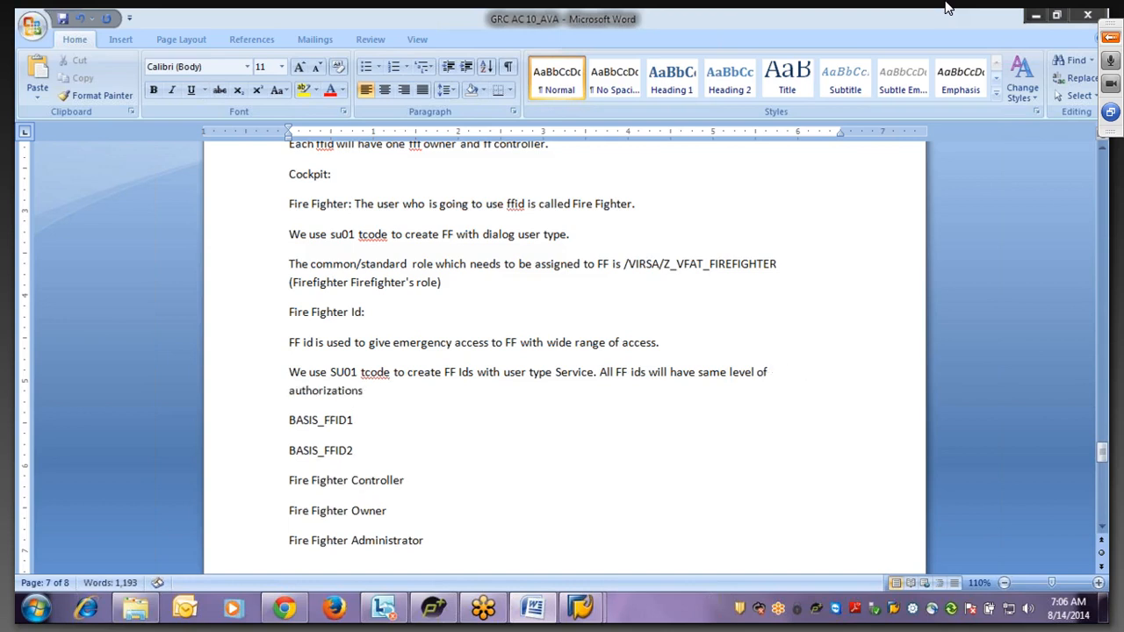
type(".  Multiple ff")
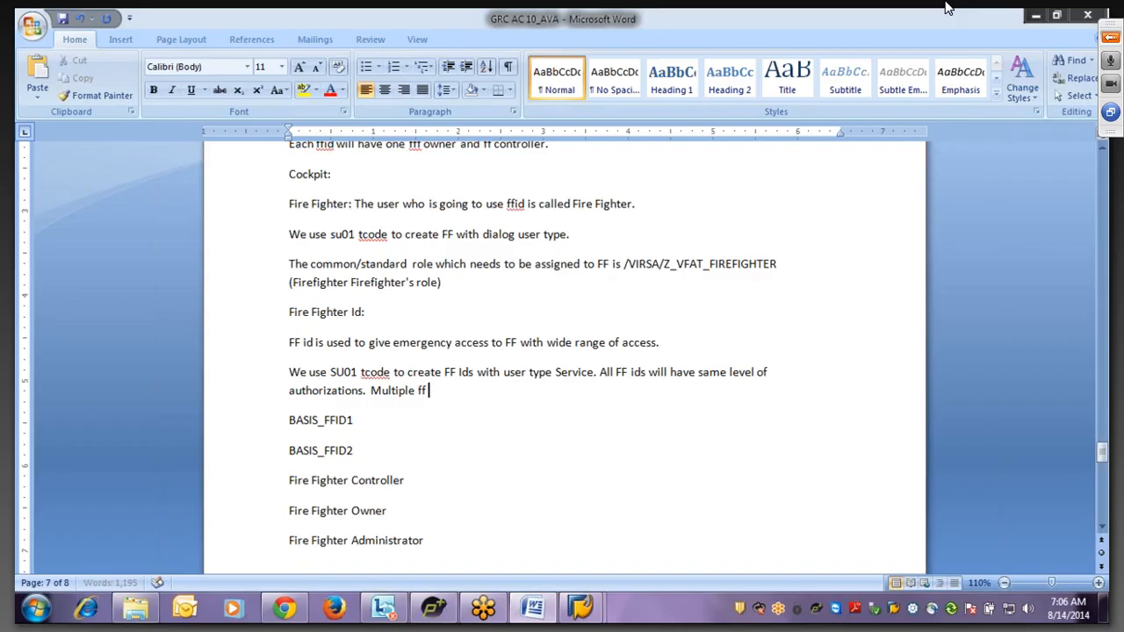
type(" cannot use ff ids at the")
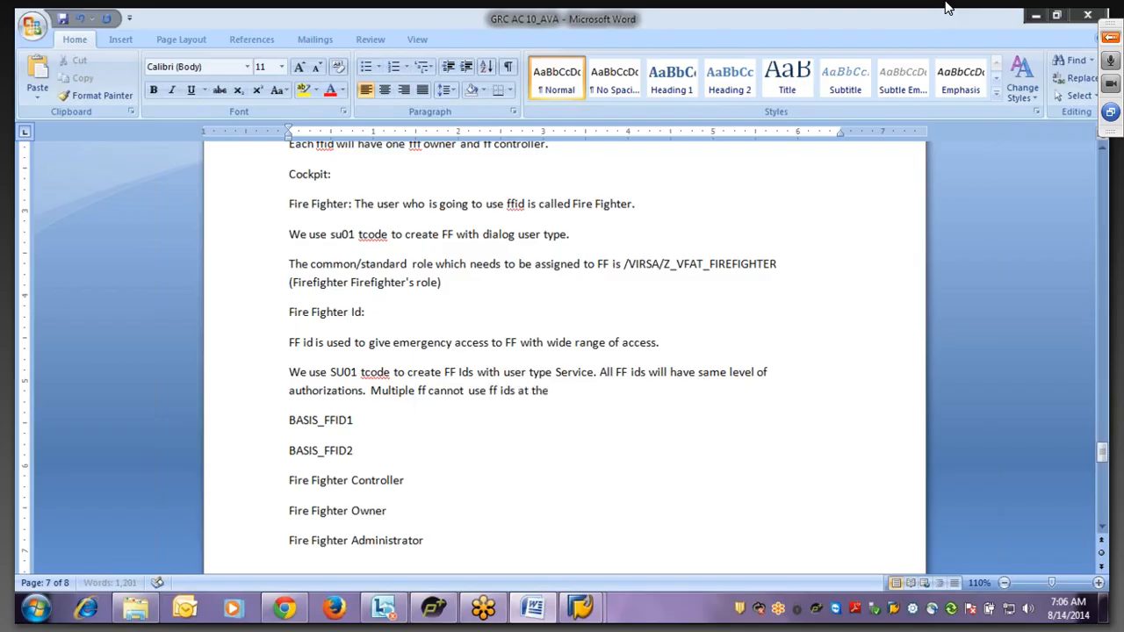
type(" same time. Each ff can us")
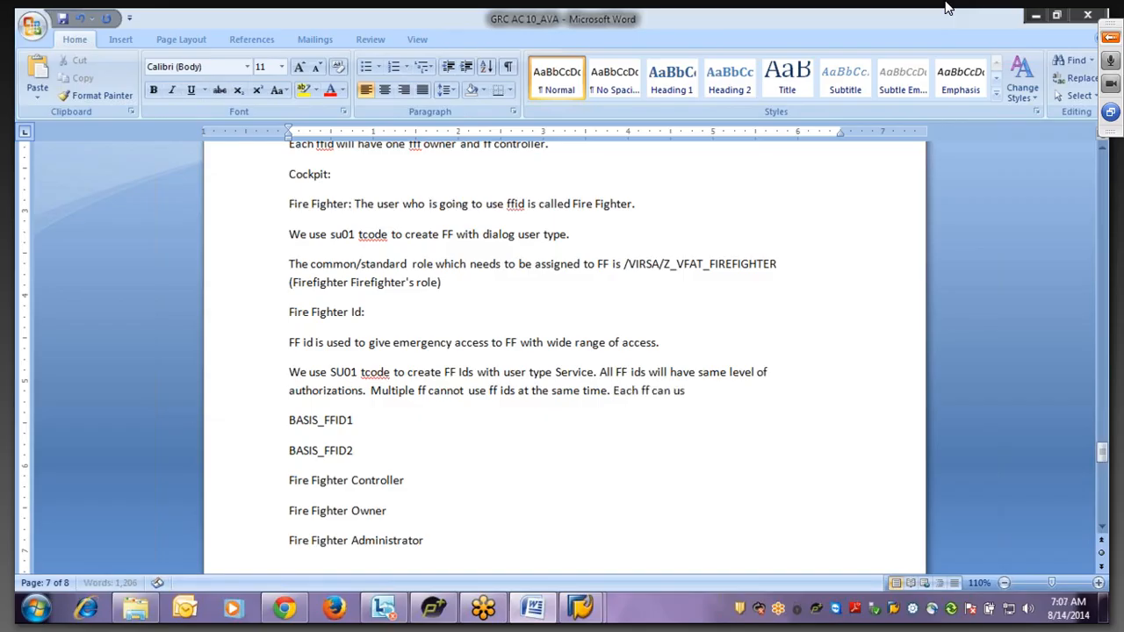
type("e one ff at a time.")
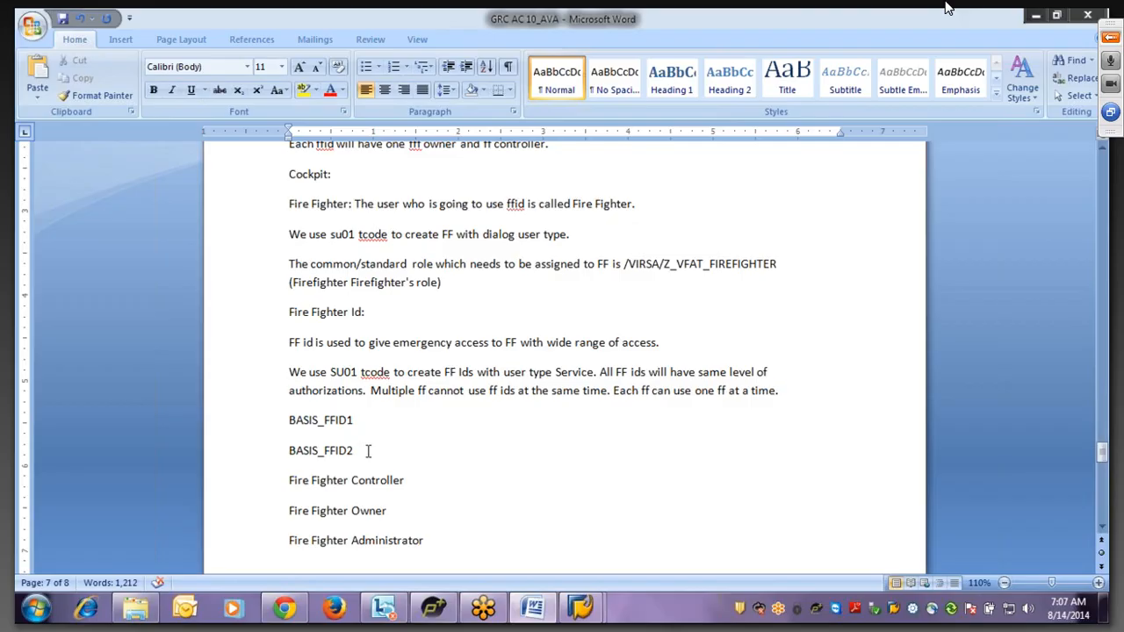
- Highlight the BASIS_FFID1 example id
left_click(290, 419)
left_click_drag(290, 420, 351, 421)
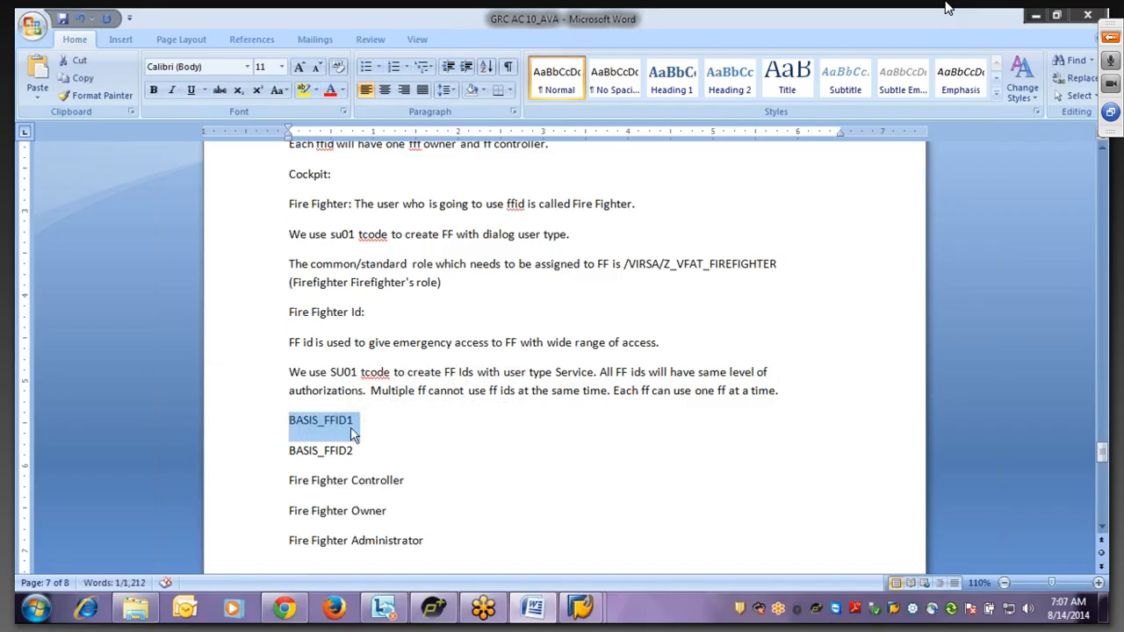
left_click(290, 420)
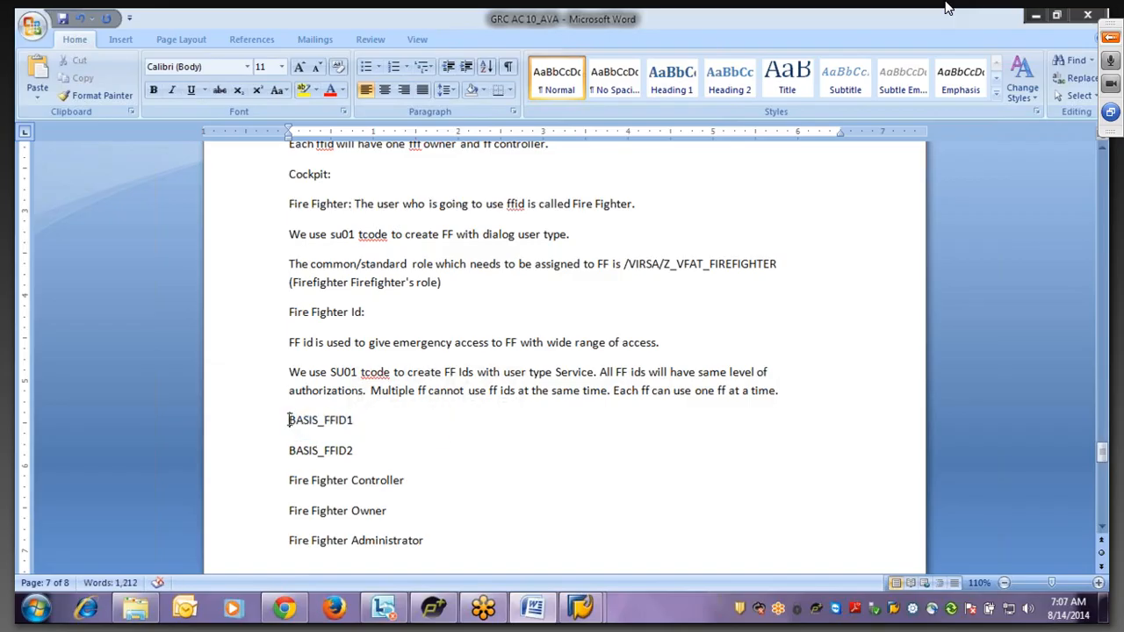
mouse_move(290, 420)
left_mouse_down()
mouse_move(346, 404)
mouse_move(355, 421)
mouse_move(344, 427)
mouse_move(359, 421)
mouse_move(290, 422)
left_mouse_up()
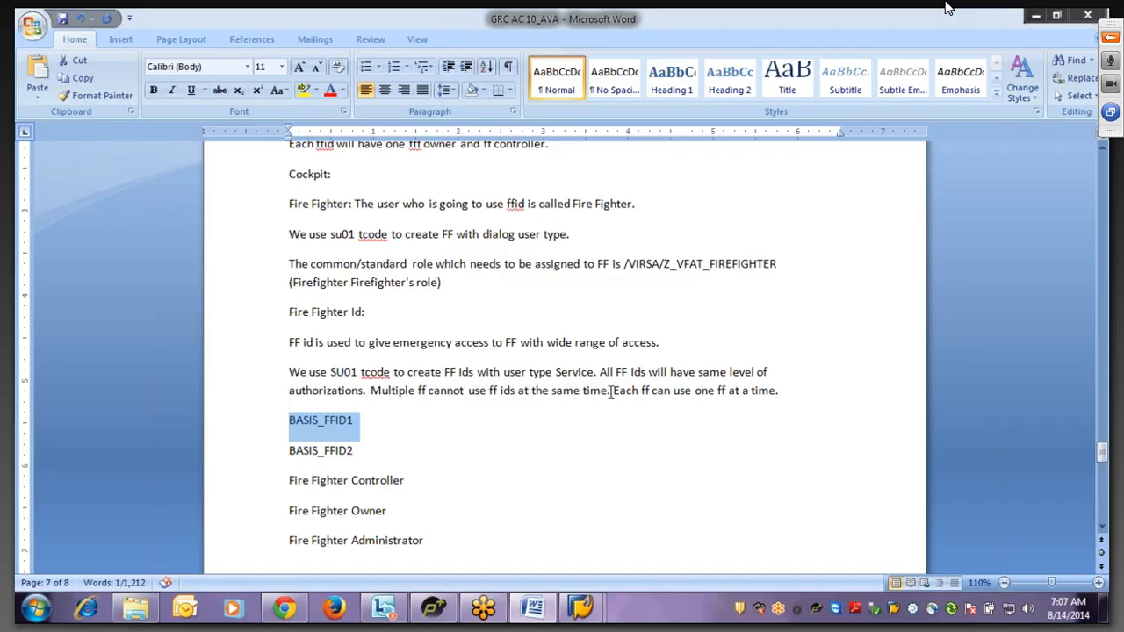
- Reword the last sentence to 'Each ff can use only one ffid at a time.'
left_click(718, 392)
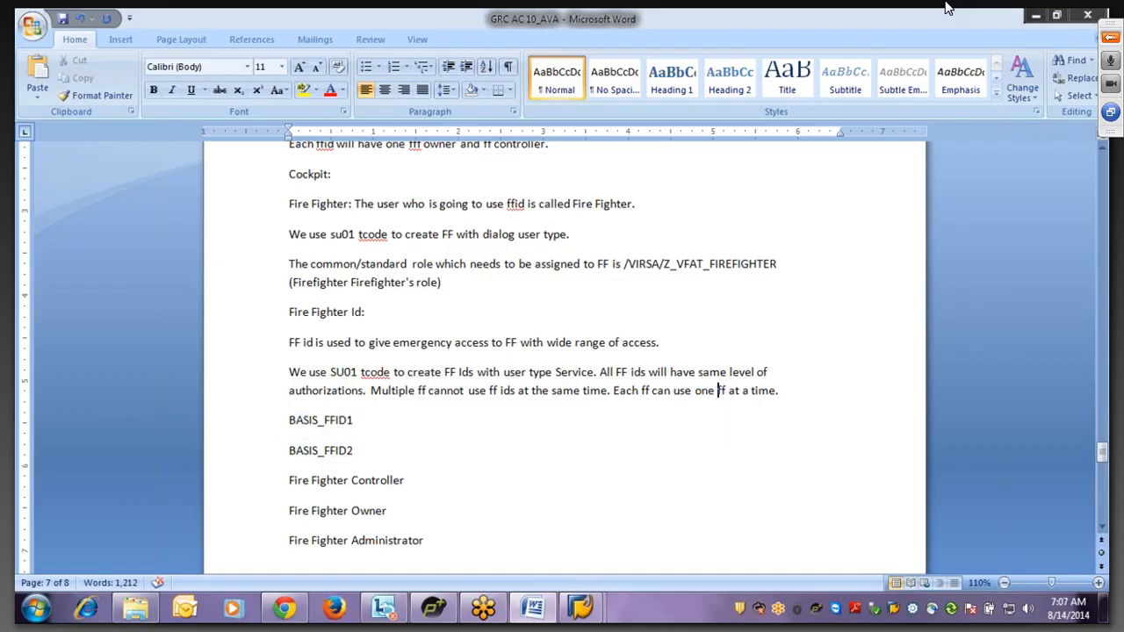
key("BackSpace")
key("BackSpace")
type("ly one")
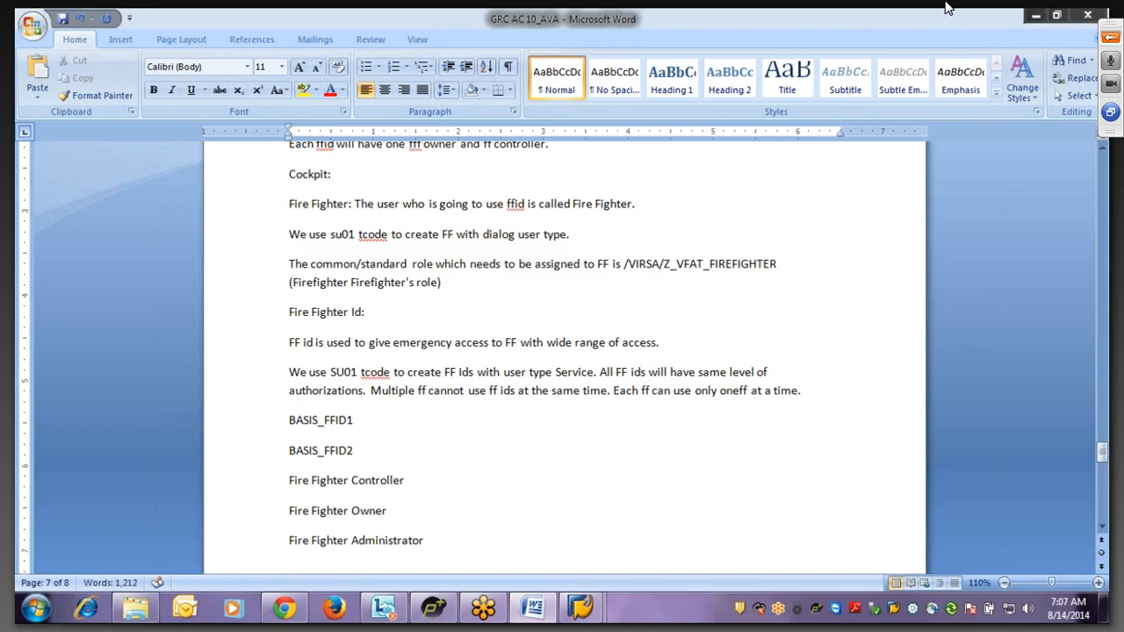
left_click(752, 391)
type("id")
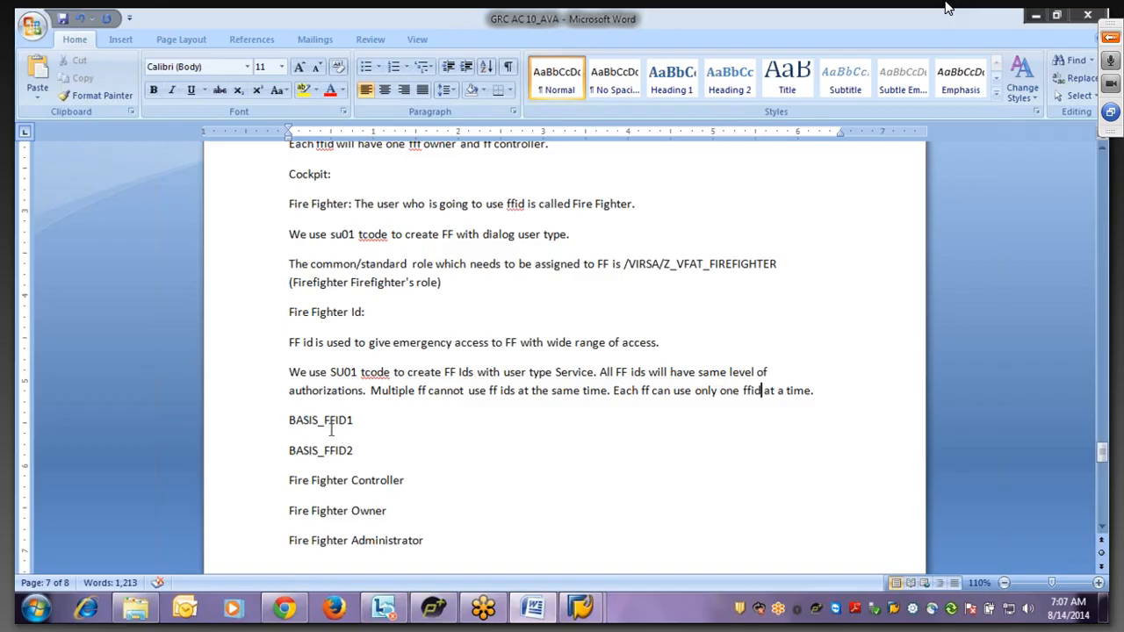
- Repeatedly highlight the BASIS_FFID1 line to point it out
left_click(291, 422)
left_click_drag(290, 421, 359, 423)
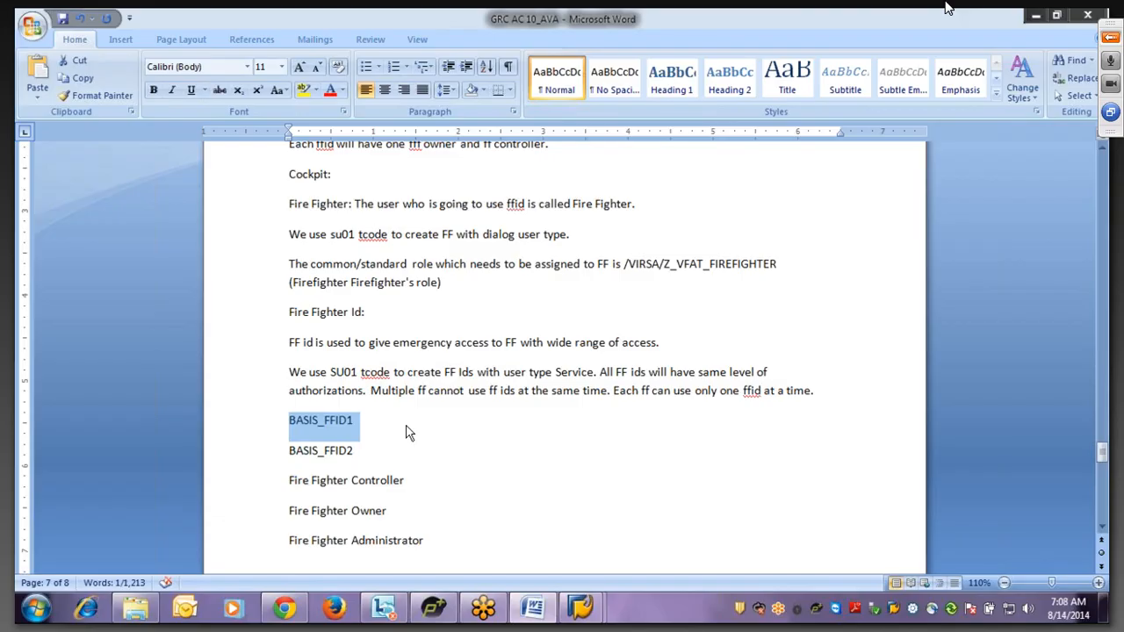
left_click(377, 422)
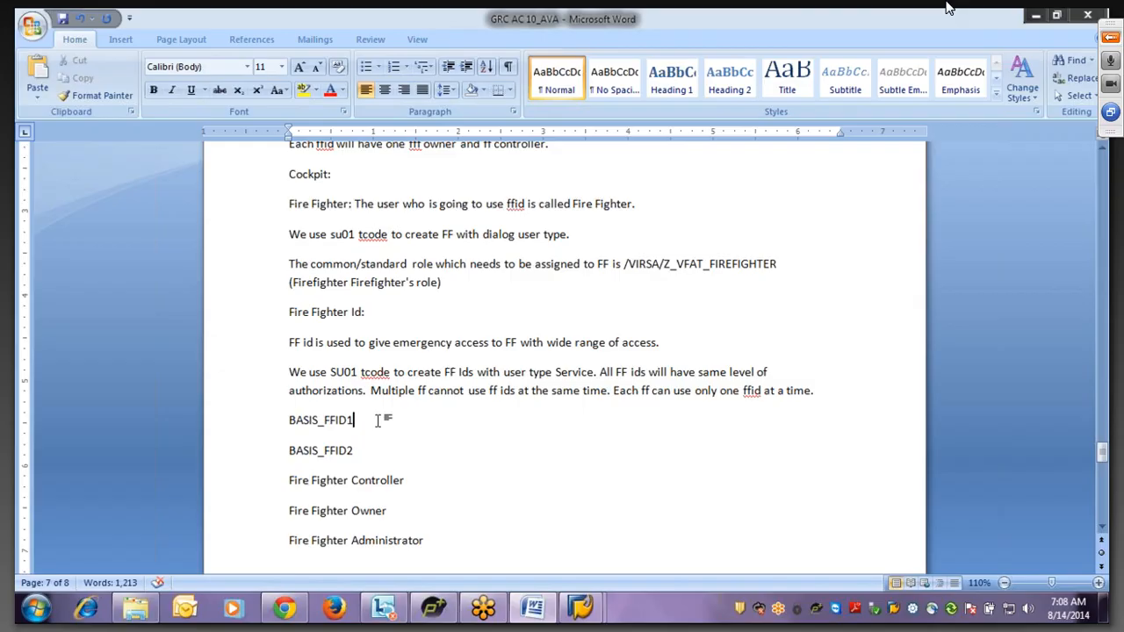
left_click_drag(290, 421, 369, 429)
left_click(374, 425)
left_click_drag(358, 420, 297, 422)
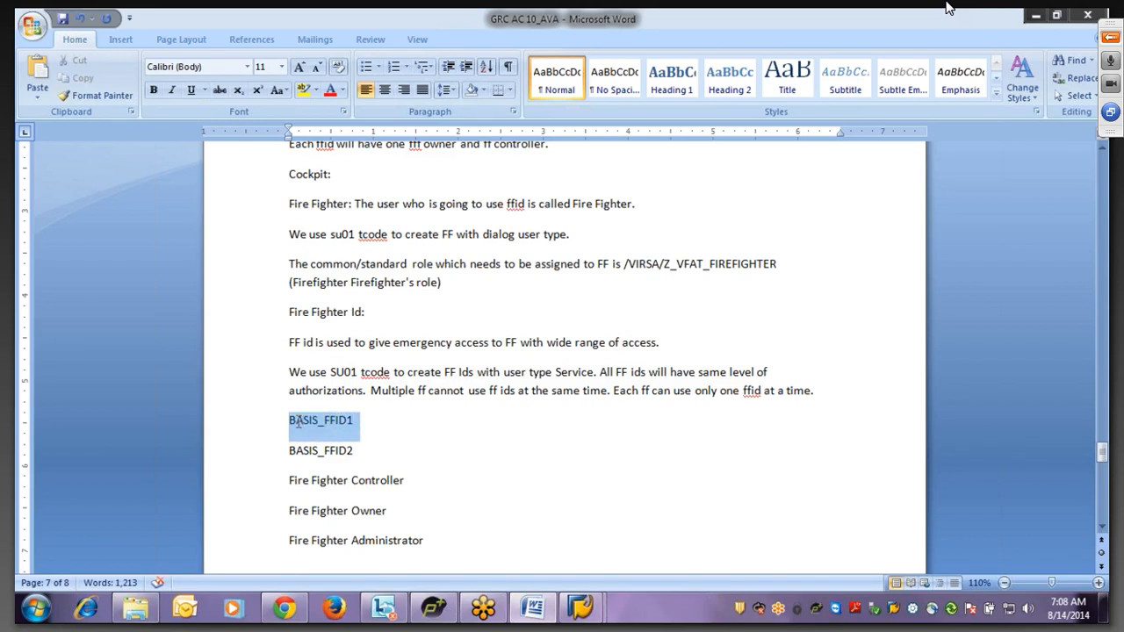
left_click(362, 421)
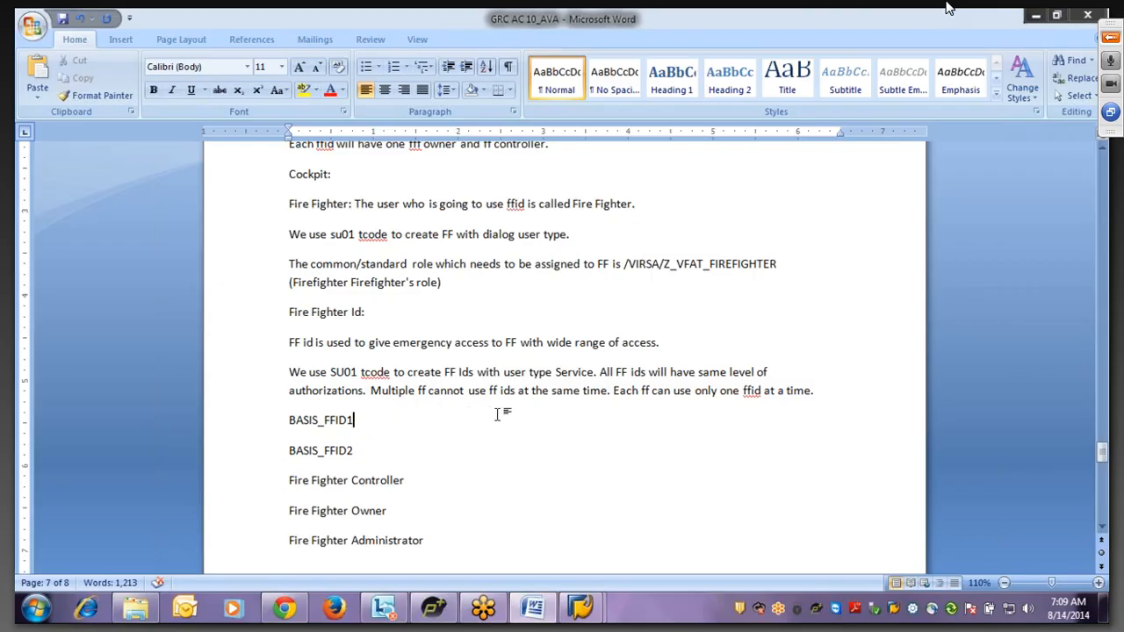
- Add BASIS_FFID3, OTC_FFID1, OTC_FFID2 and OTC_FFID3 on separate lines below BASIS_FFID2
left_click(362, 452)
key("Return")
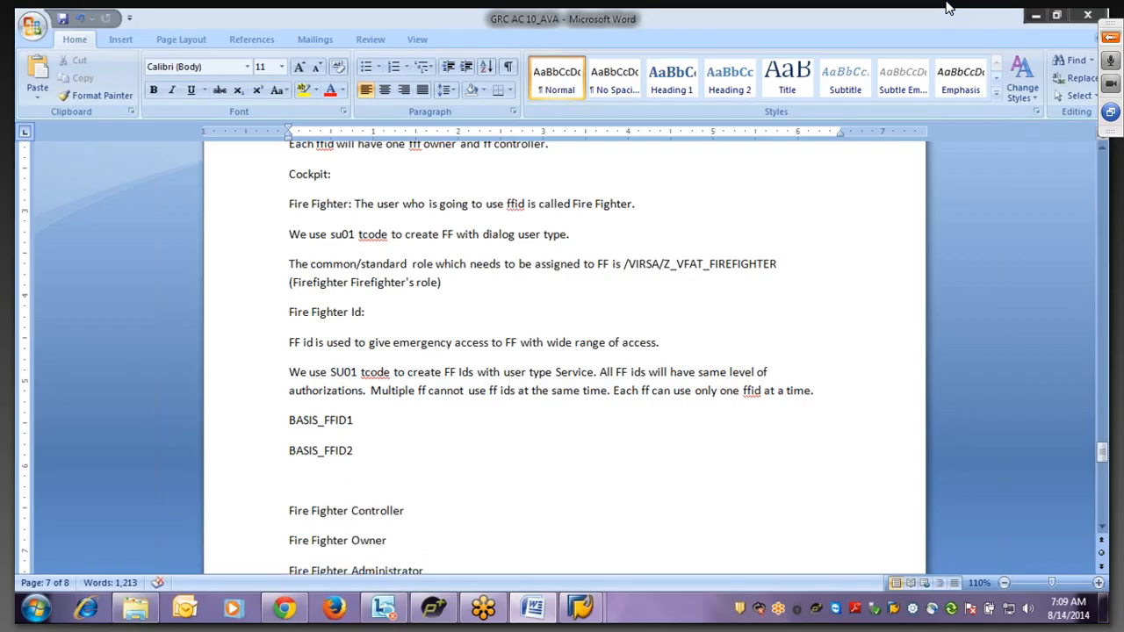
type("BASIS_FFID3")
key("Return")
type("O")
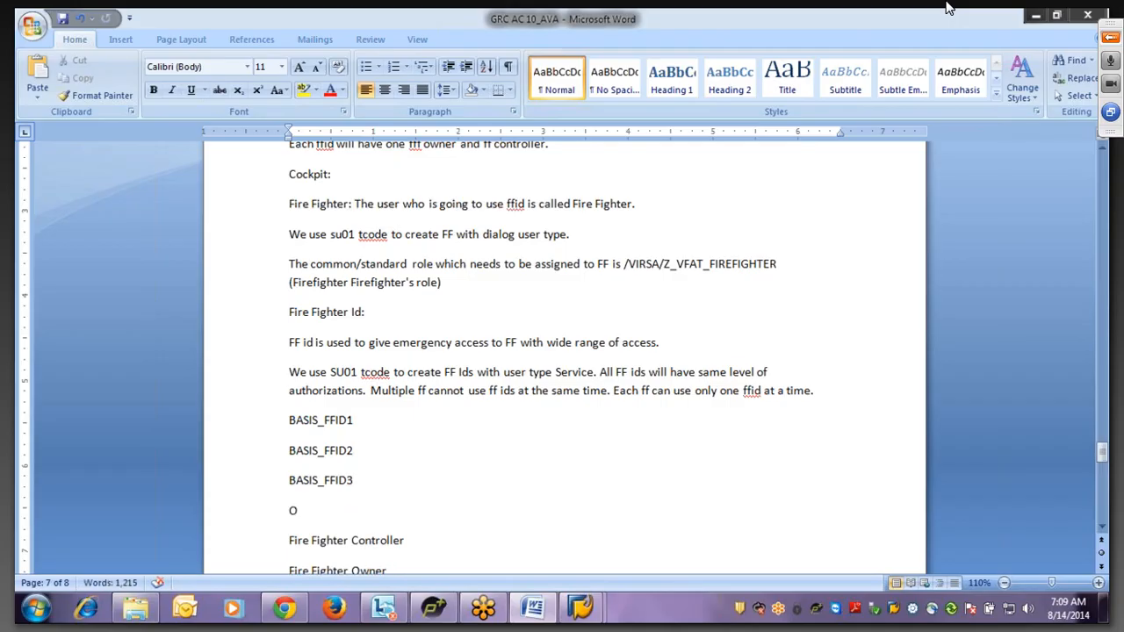
type("TC_FFID1")
key("Return")
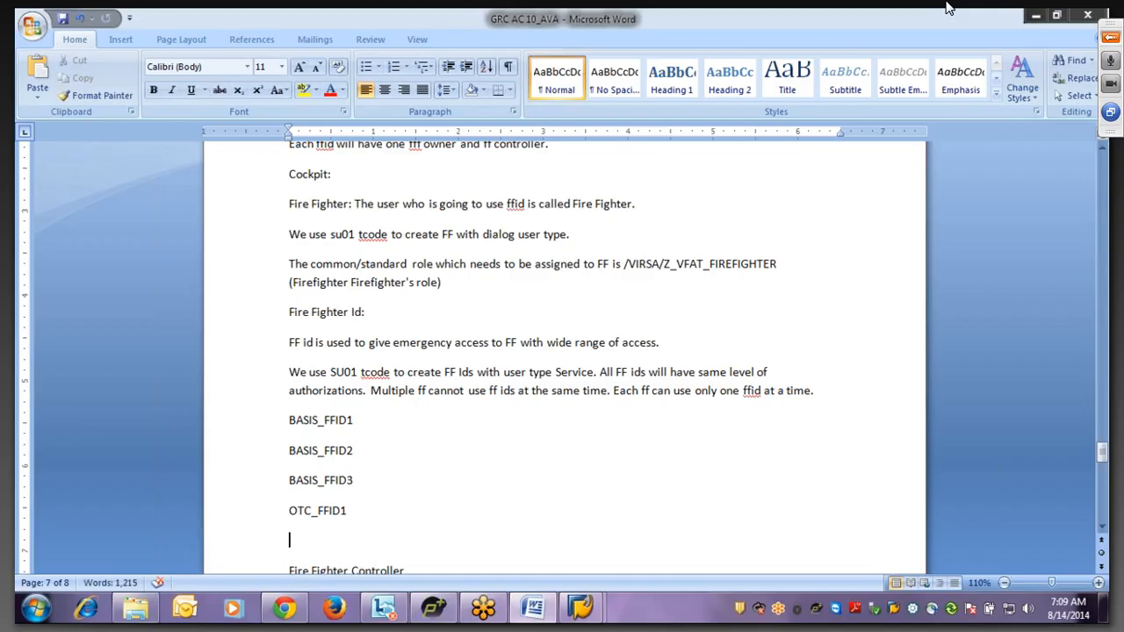
type("OTC_FFID2")
key("Return")
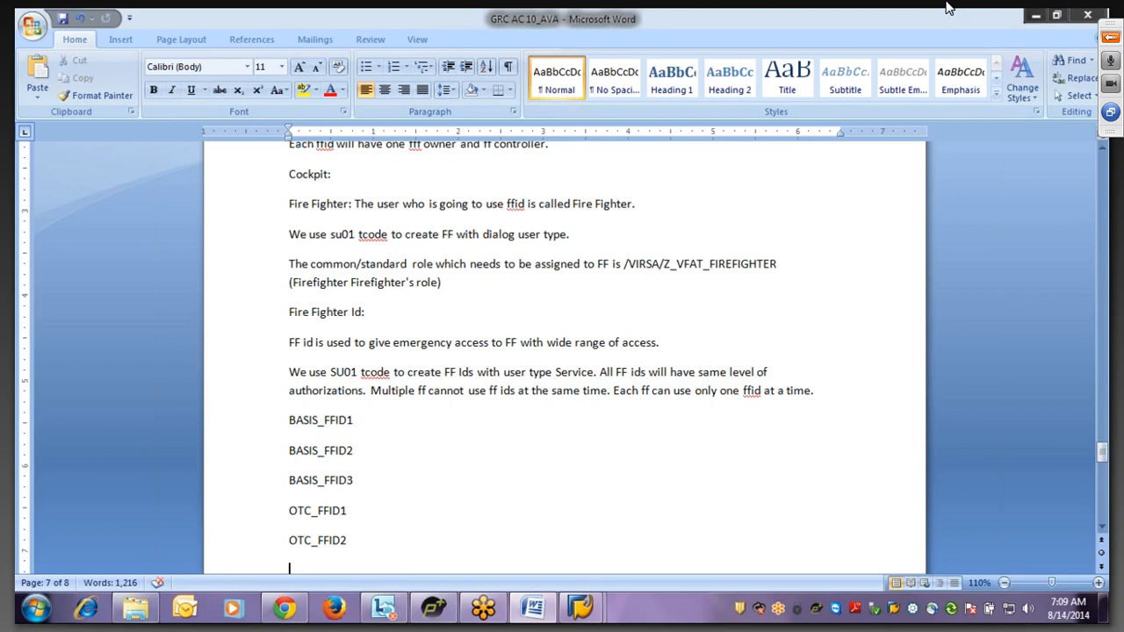
type("OTC_FFID3")
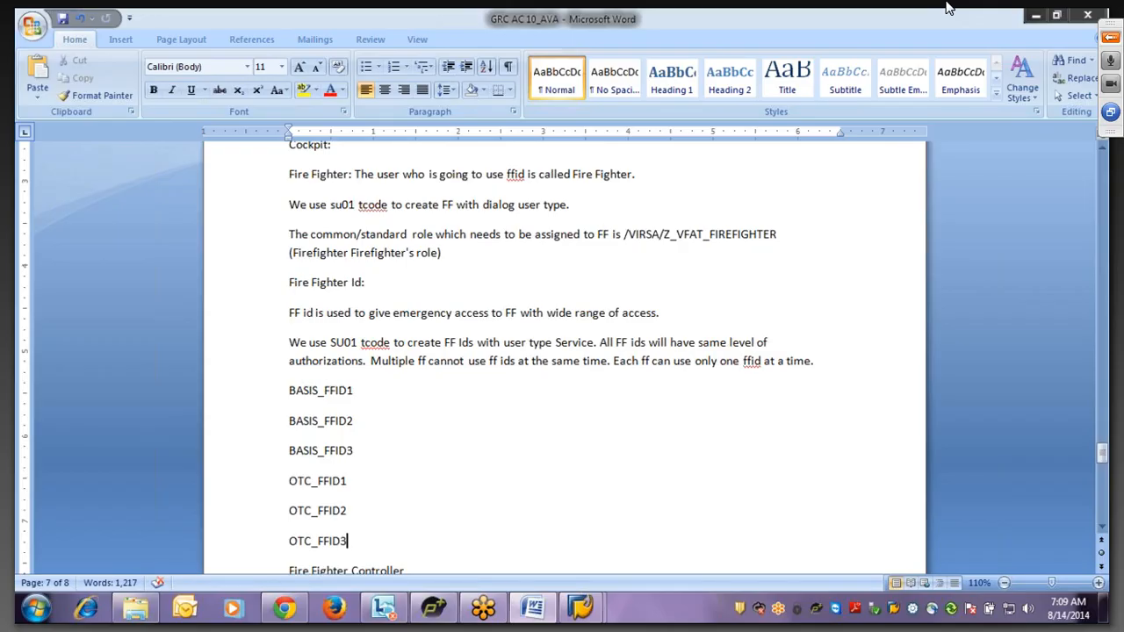
key("Return")
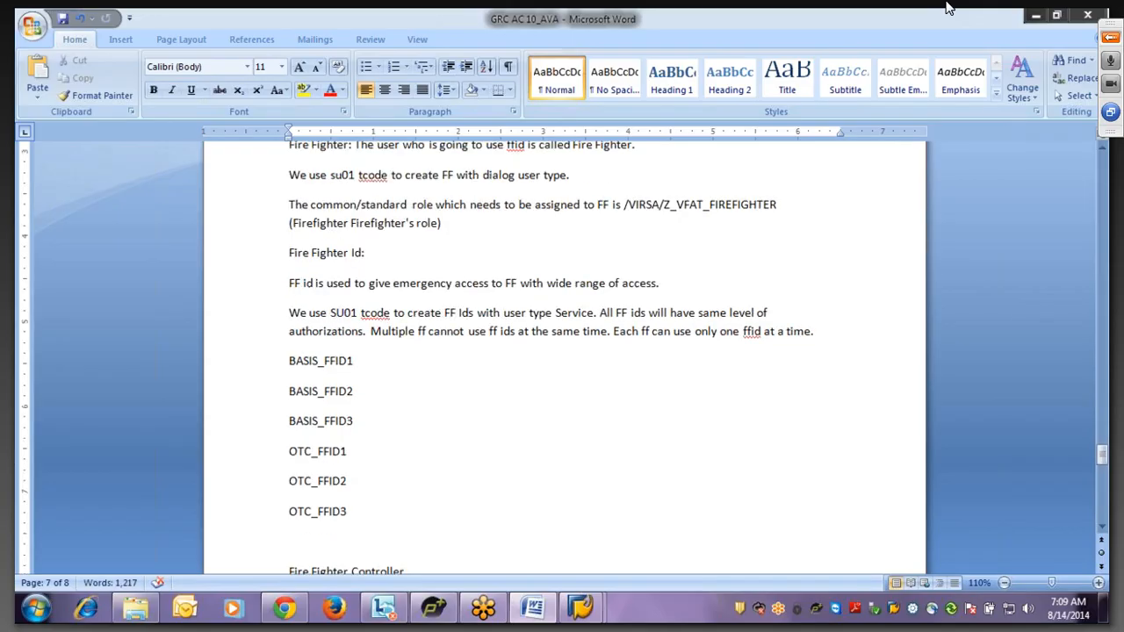
- Type 'We assign ff owner and controller for each ffid.' on the empty line below OTC_FFID3
left_click(1103, 530)
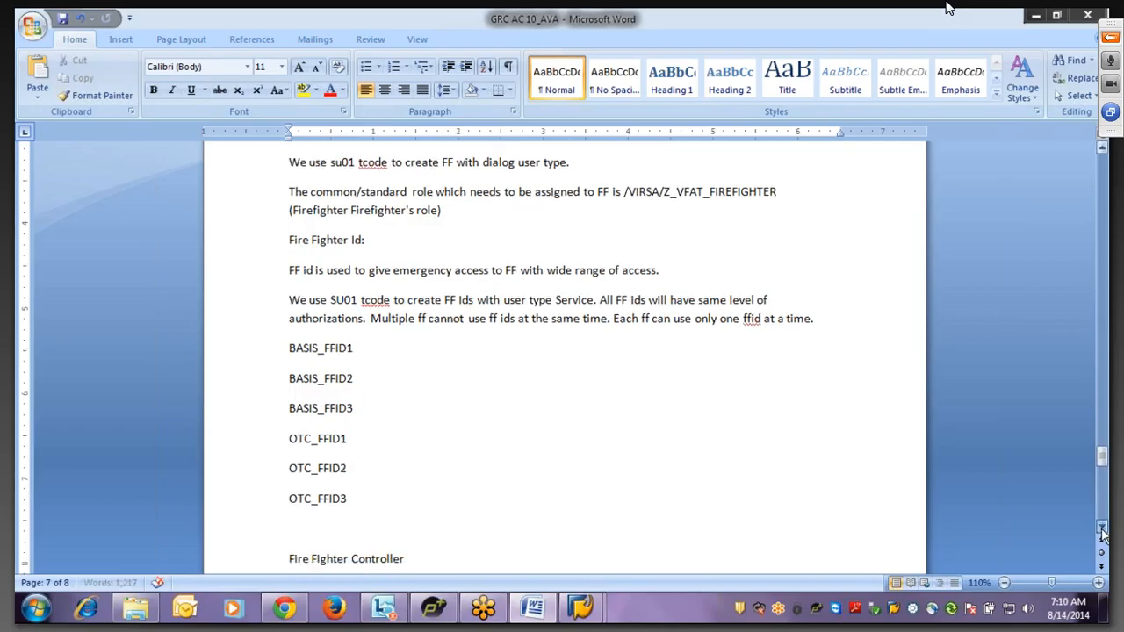
left_click(1103, 530)
left_click(1102, 529)
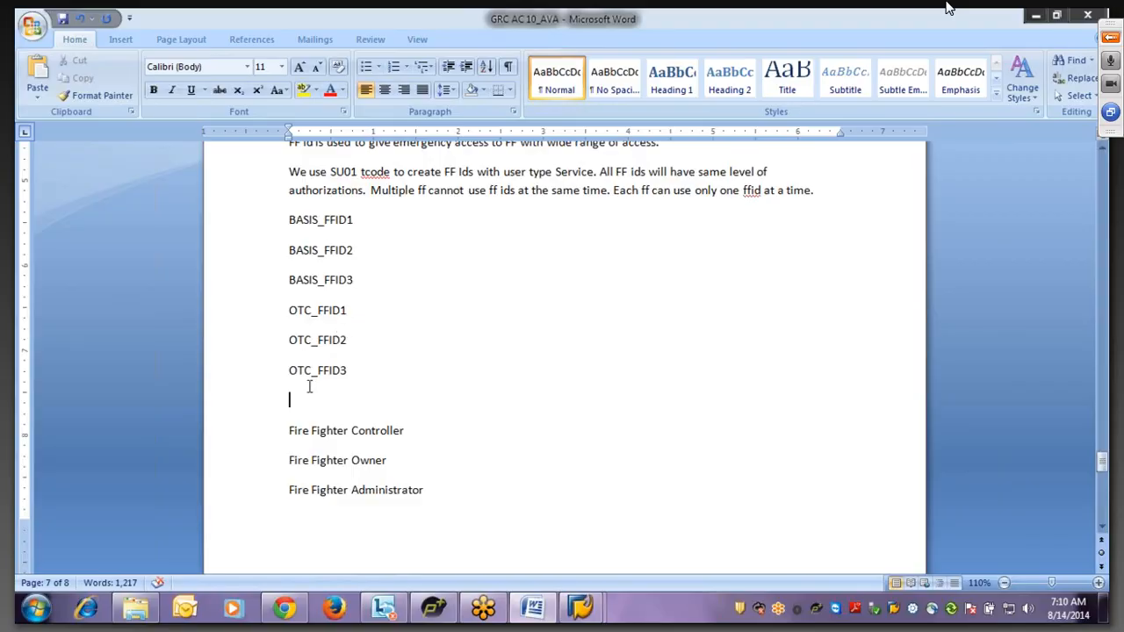
type("We assign ff owner")
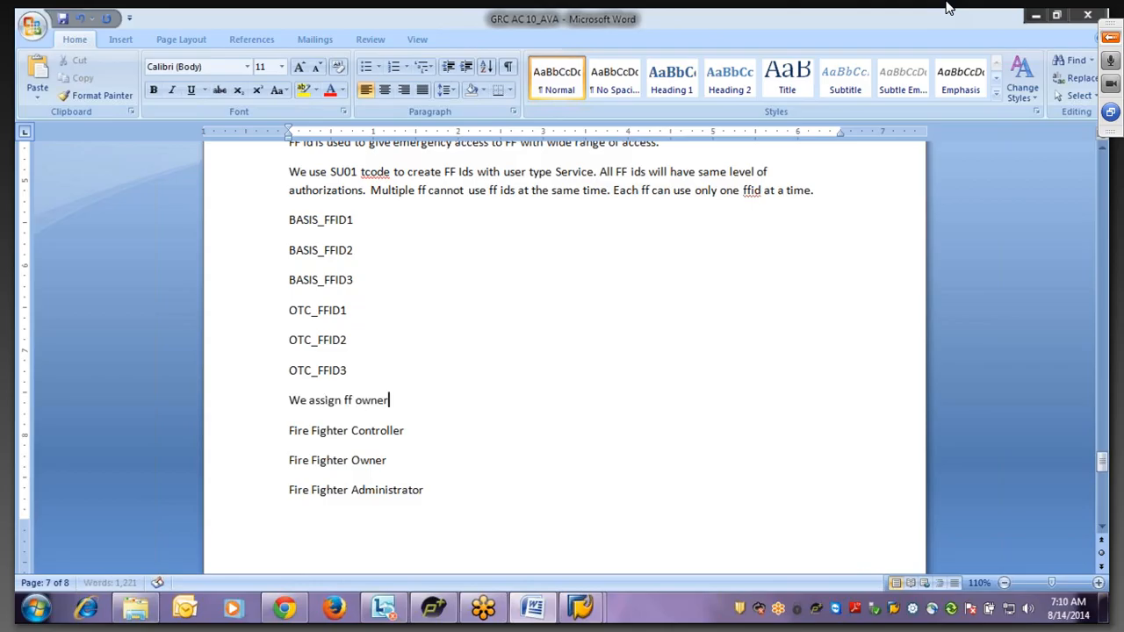
type(" and controller fo")
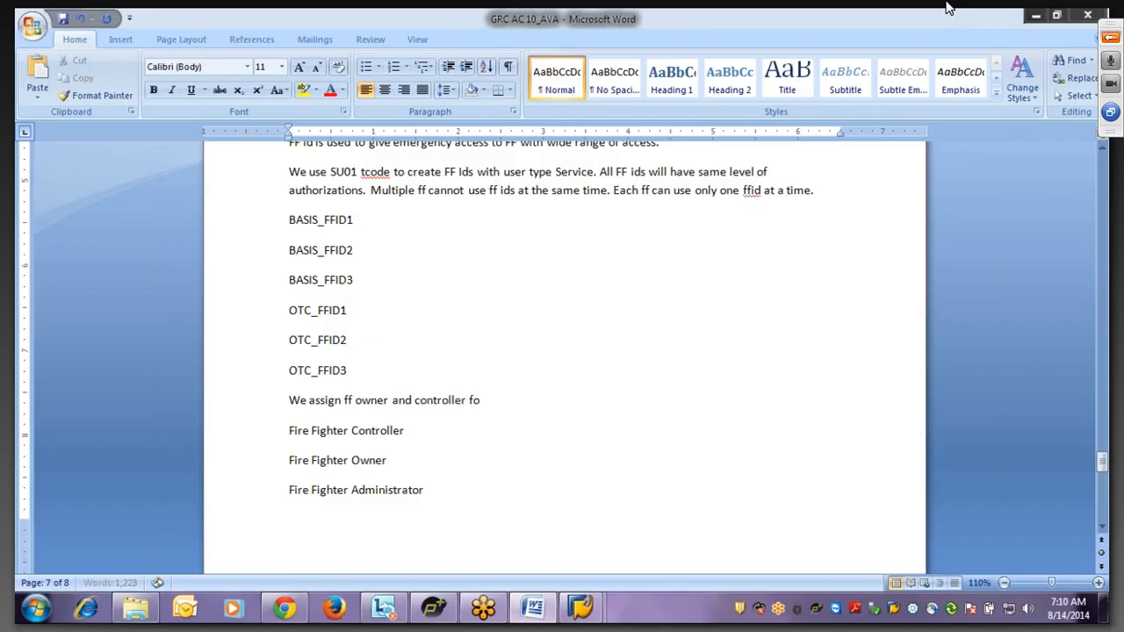
type("r each ffid.")
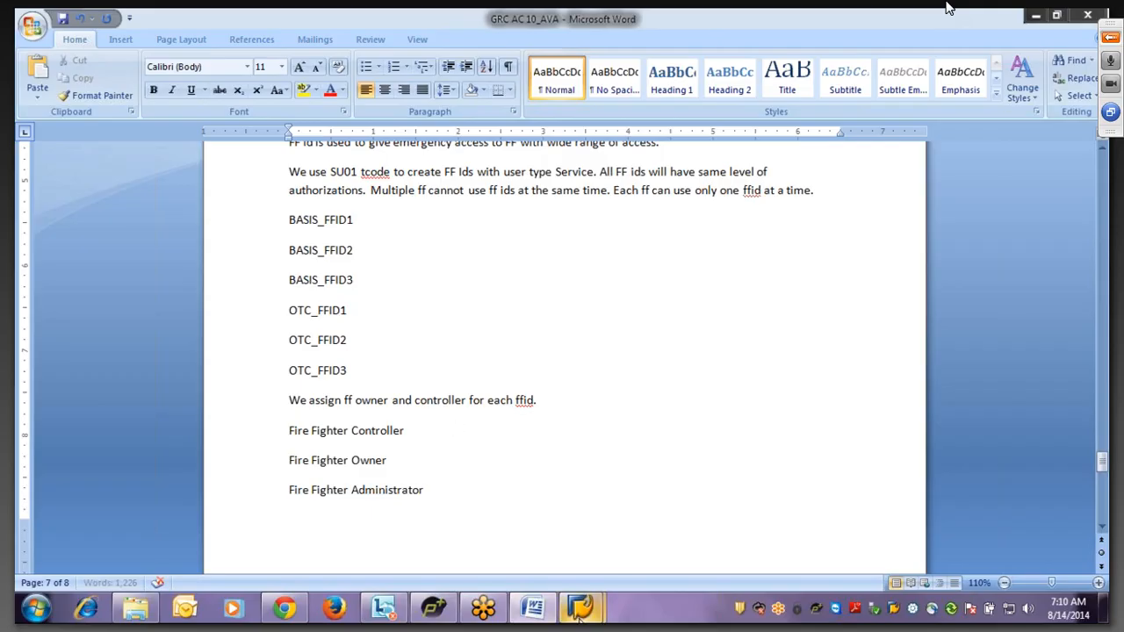
- Look briefly at the SAP Roles by Complex Selection window, then return to the Word notes
mouse_move(578, 616)
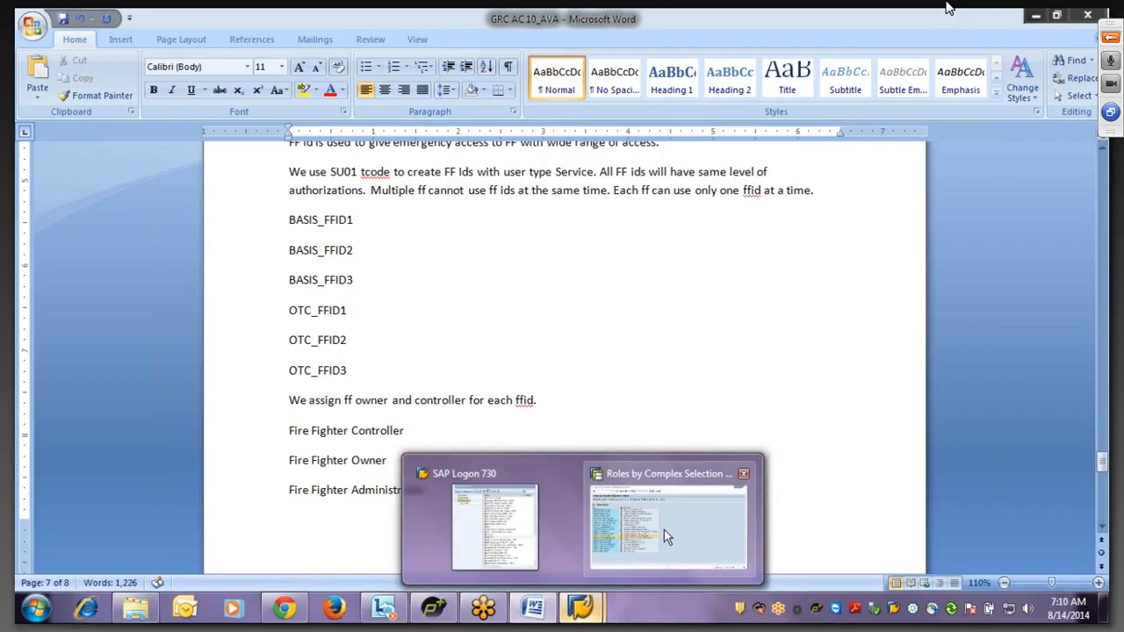
left_click(663, 530)
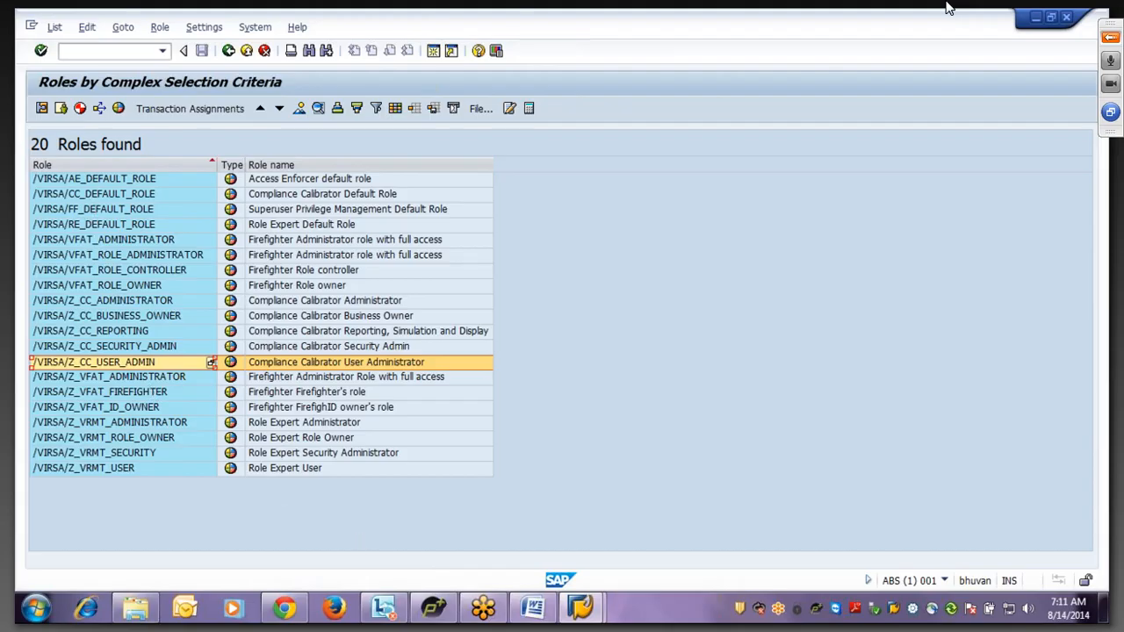
left_click(533, 608)
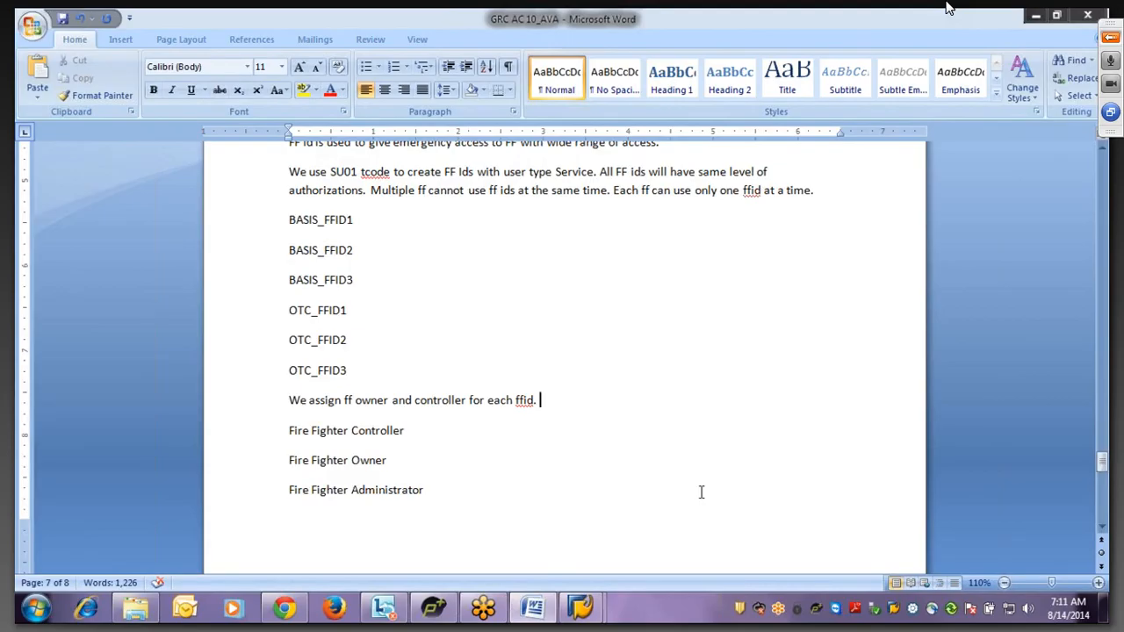
- Send the reply 'no' to All - Entire Audience in the GoToMeeting chat
left_click(1110, 38)
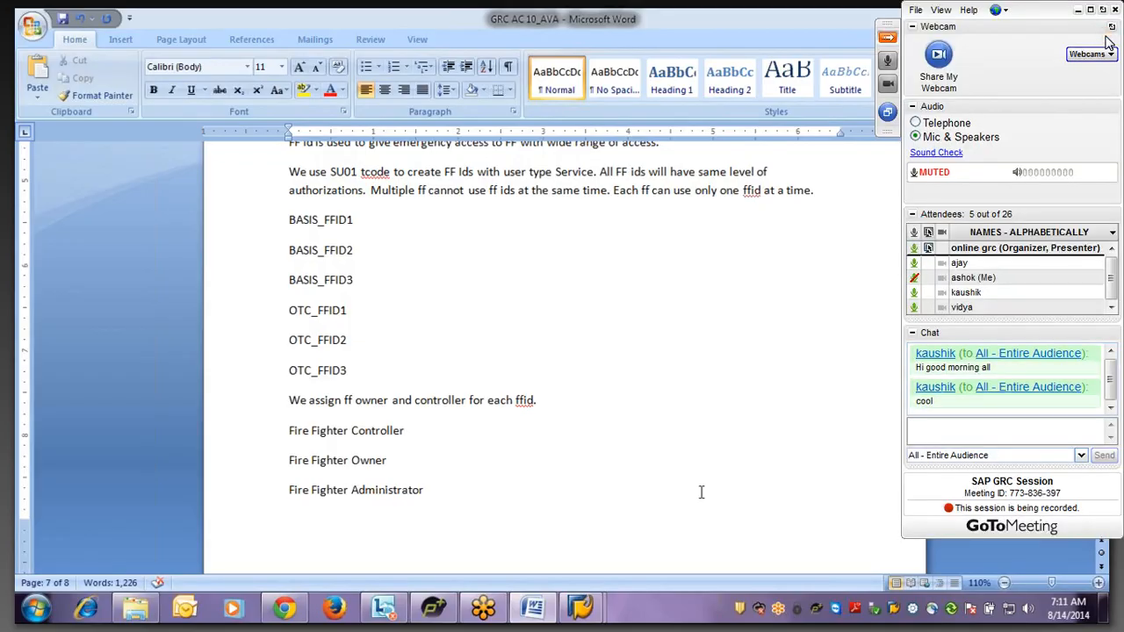
left_click(956, 457)
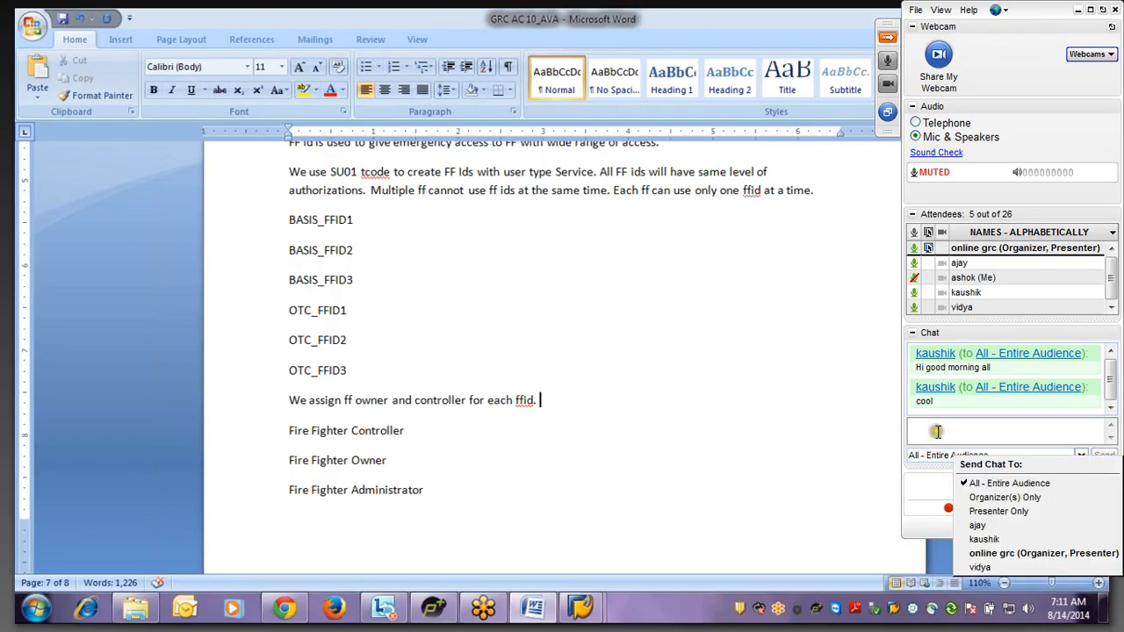
left_click(935, 430)
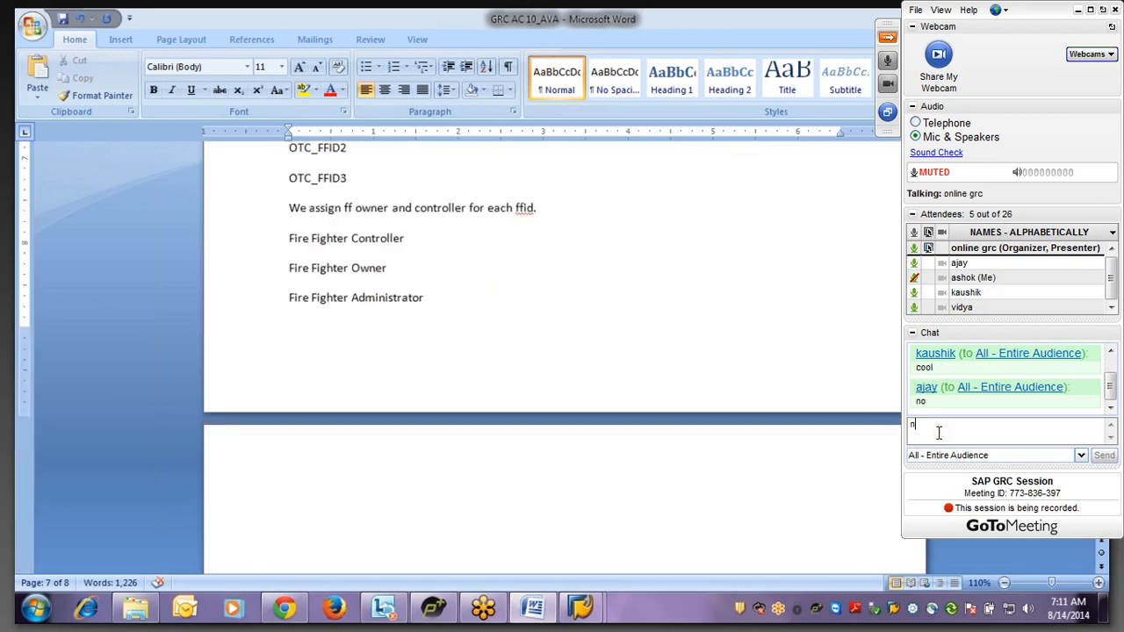
type("no")
key("Return")
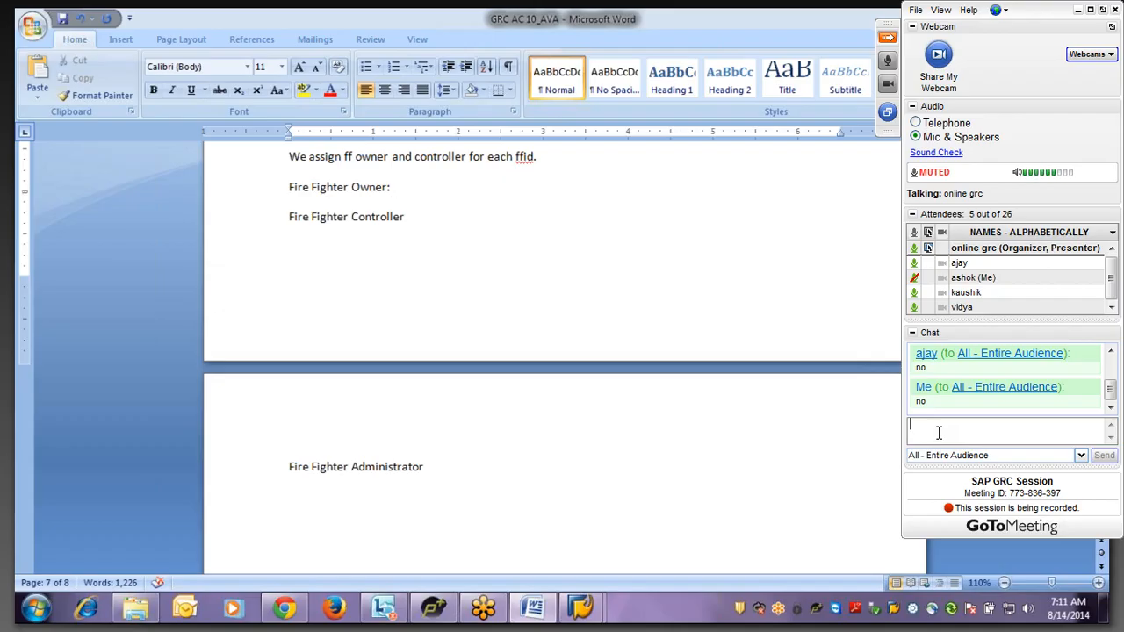
- After 'Fire Fighter Owner:', write 'FF owner approves ffids to ff.'
type("FF owner")
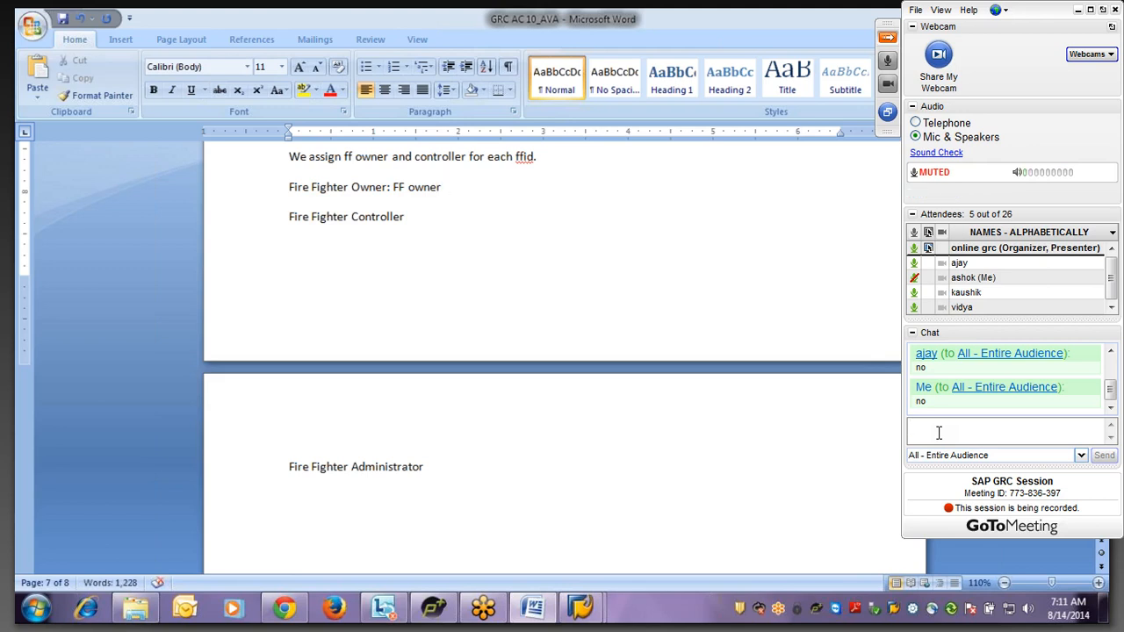
type(" appro")
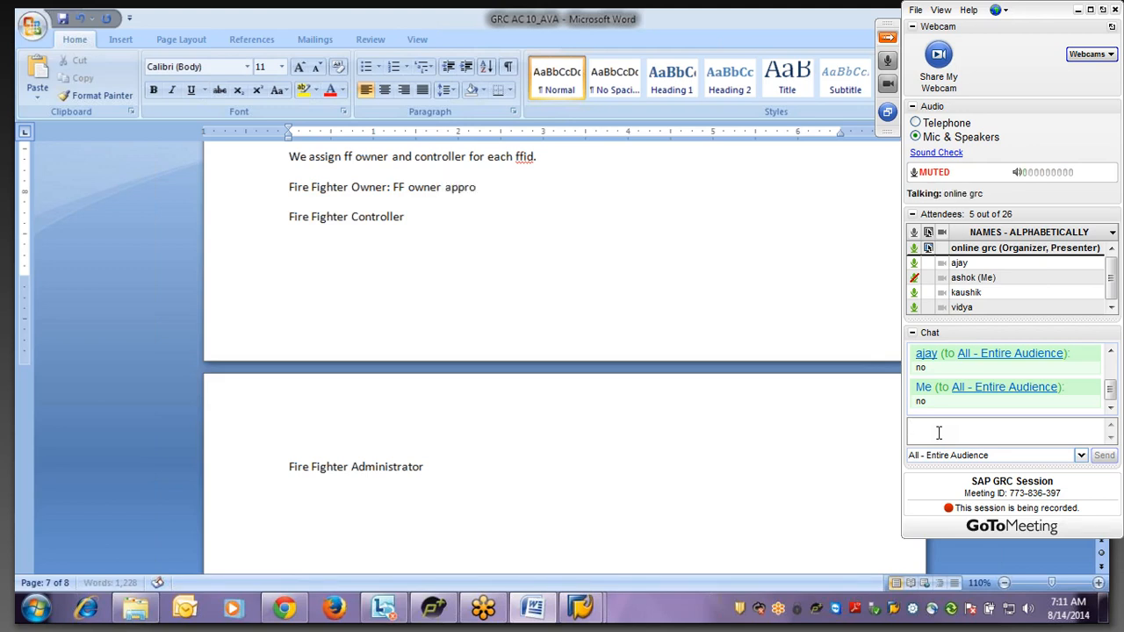
type("ves ffids to")
type(" the")
key("BackSpace")
key("BackSpace")
key("BackSpace")
key("BackSpace")
type("ff")
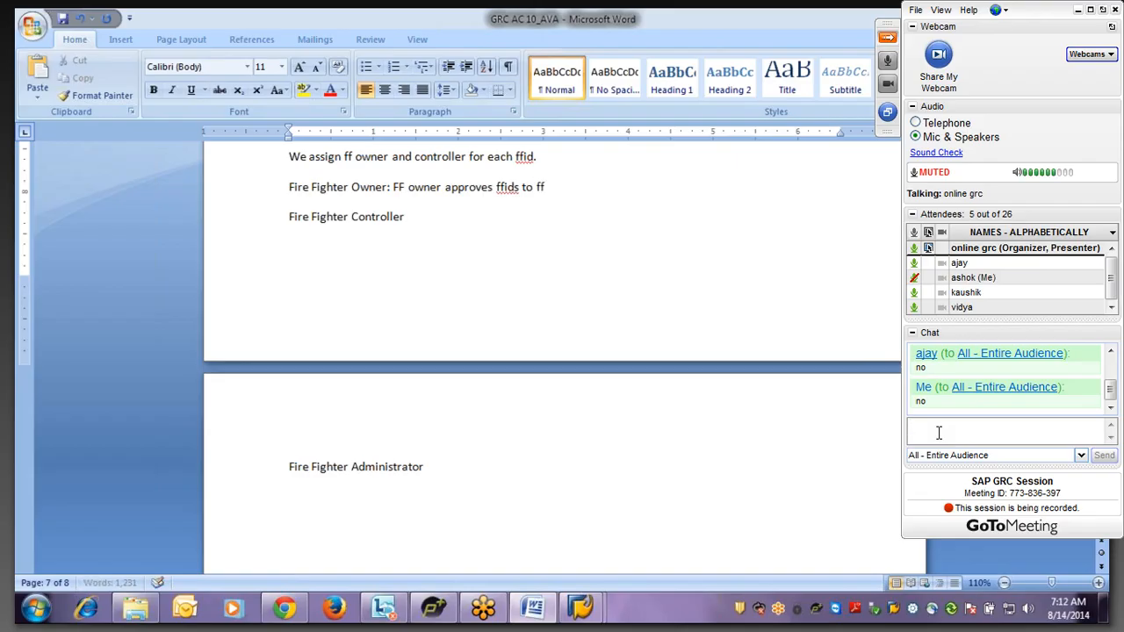
type(". FF owne")
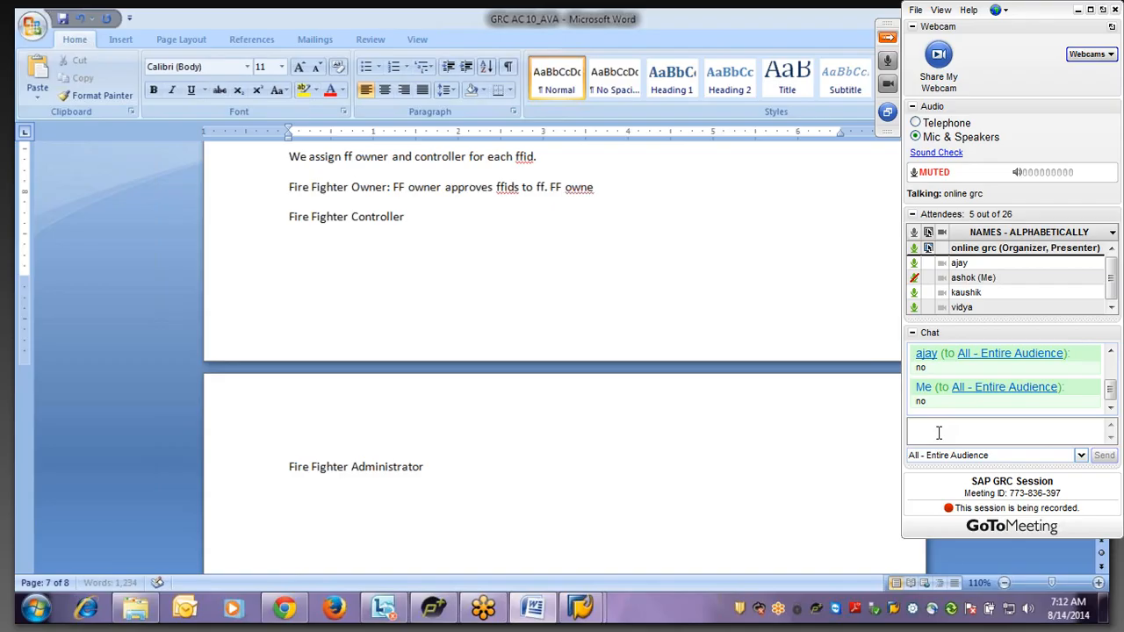
key("BackSpace")
- Add 'FF owners can assign ff ids to ff which are owned by him/her.'
type("er owns the ")
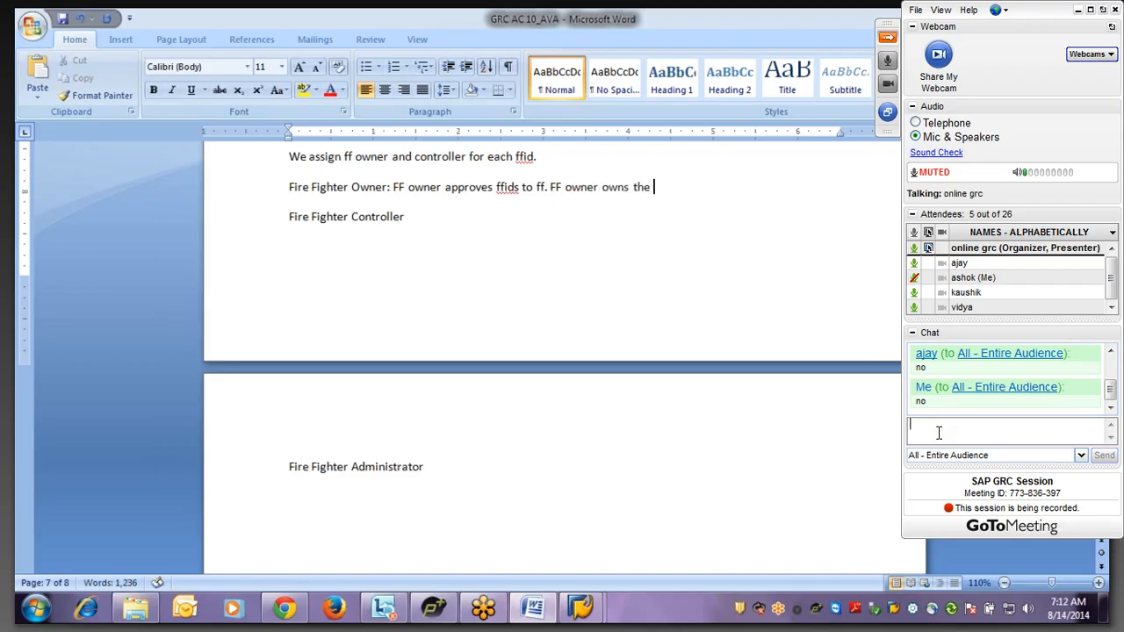
type("ffids")
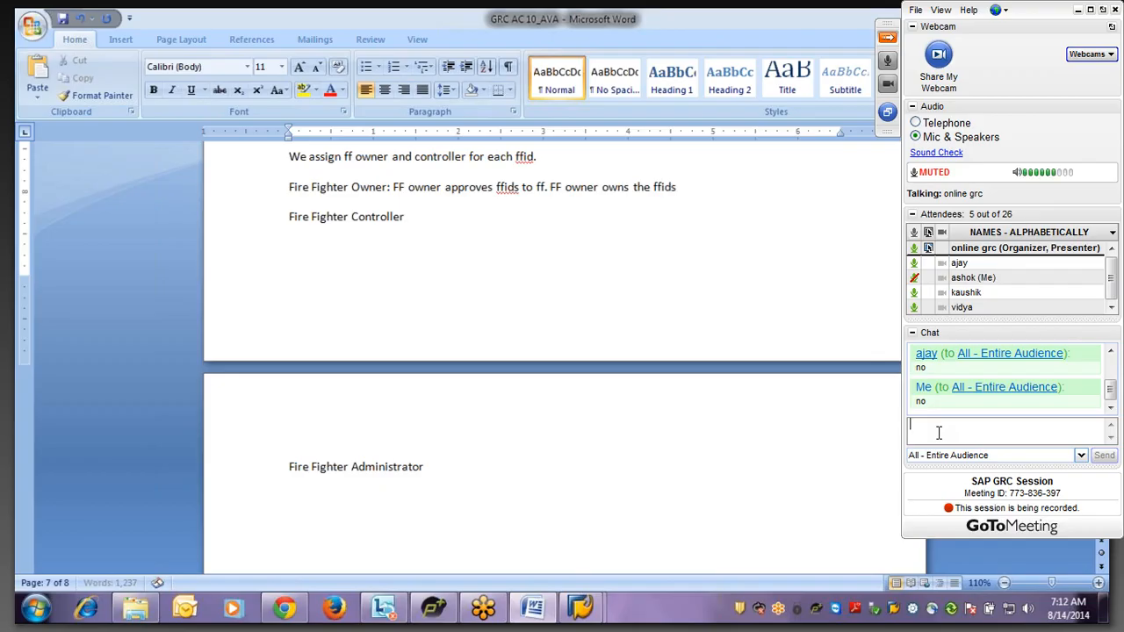
type(" which can be")
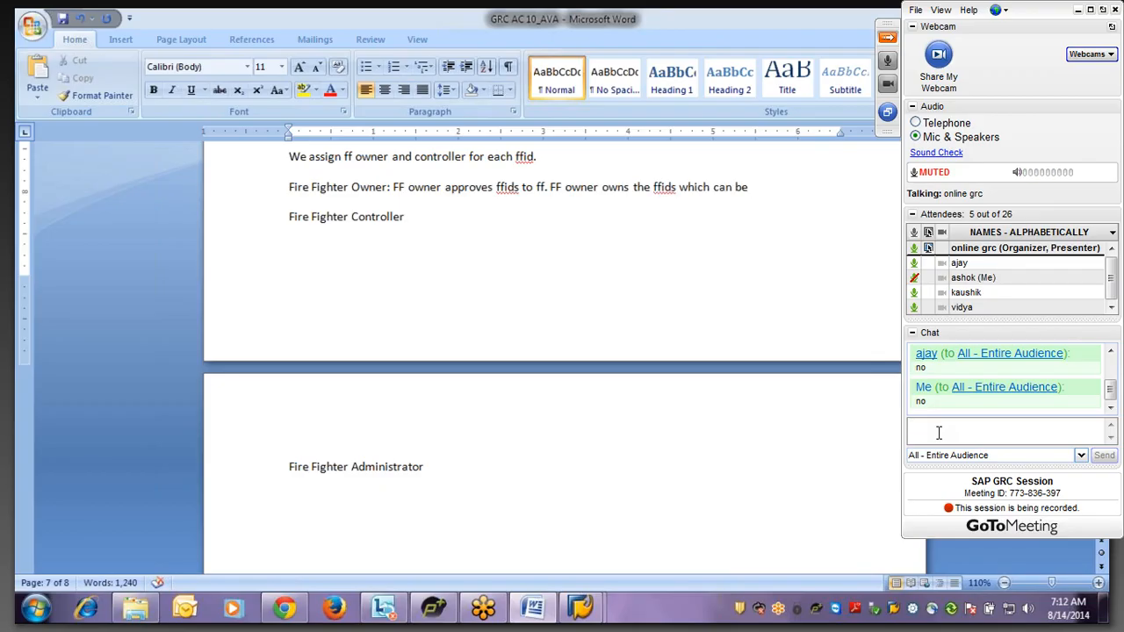
type(" assigned")
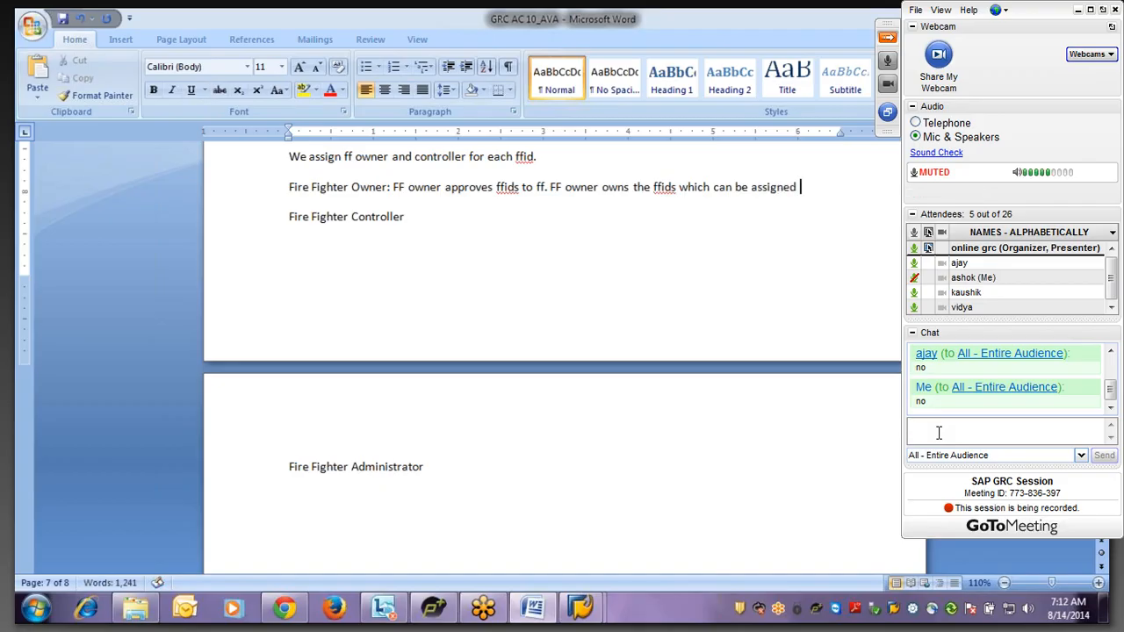
key("BackSpace")
key("BackSpace")
key("BackSpace")
key("BackSpace")
key("BackSpace")
key("BackSpace")
key("BackSpace")
key("BackSpace")
key("BackSpace")
key("BackSpace")
key("BackSpace")
key("BackSpace")
key("BackSpace")
key("BackSpace")
key("BackSpace")
key("BackSpace")
key("BackSpace")
key("BackSpace")
key("BackSpace")
key("BackSpace")
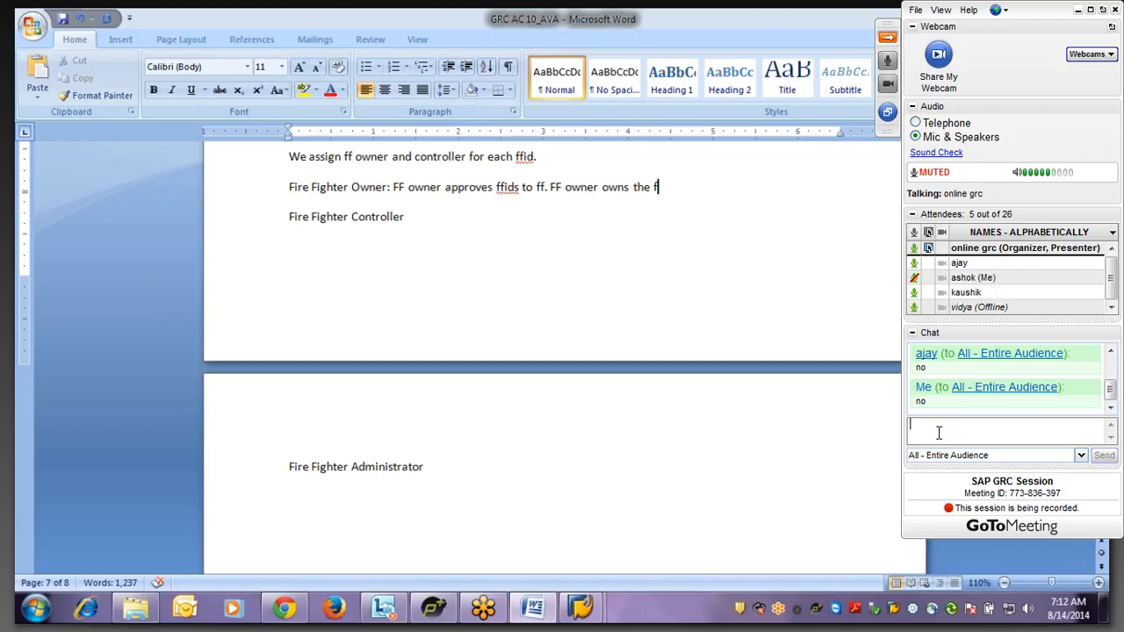
key("BackSpace")
key("BackSpace")
key("BackSpace")
key("BackSpace")
key("BackSpace")
key("BackSpace")
key("BackSpace")
key("BackSpace")
key("BackSpace")
key("BackSpace")
key("BackSpace")
key("BackSpace")
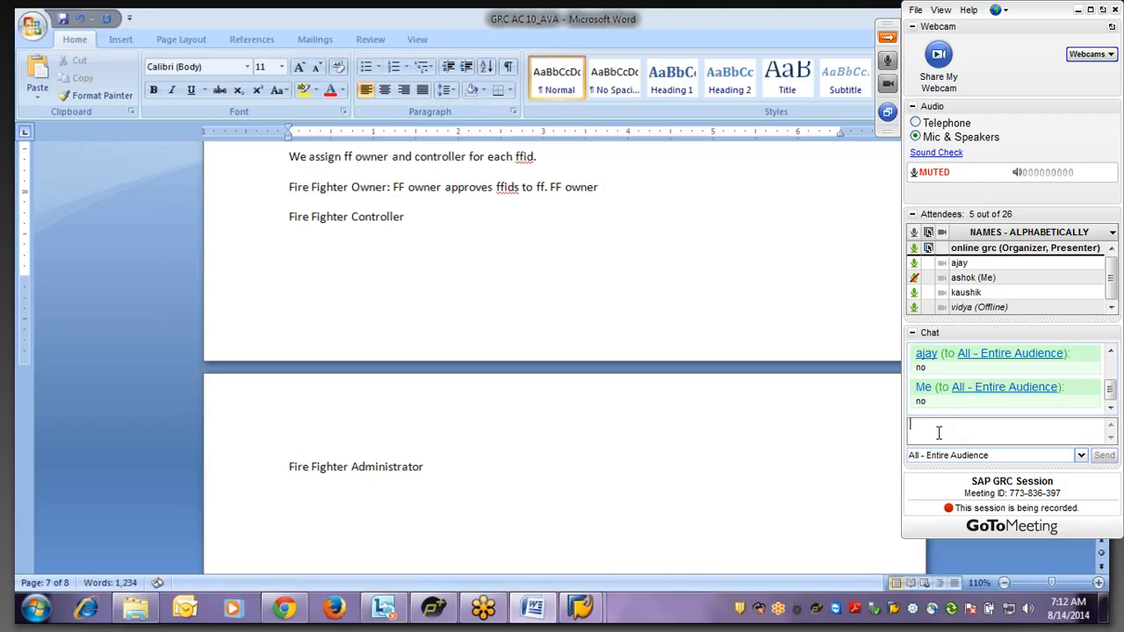
type("rs can ass")
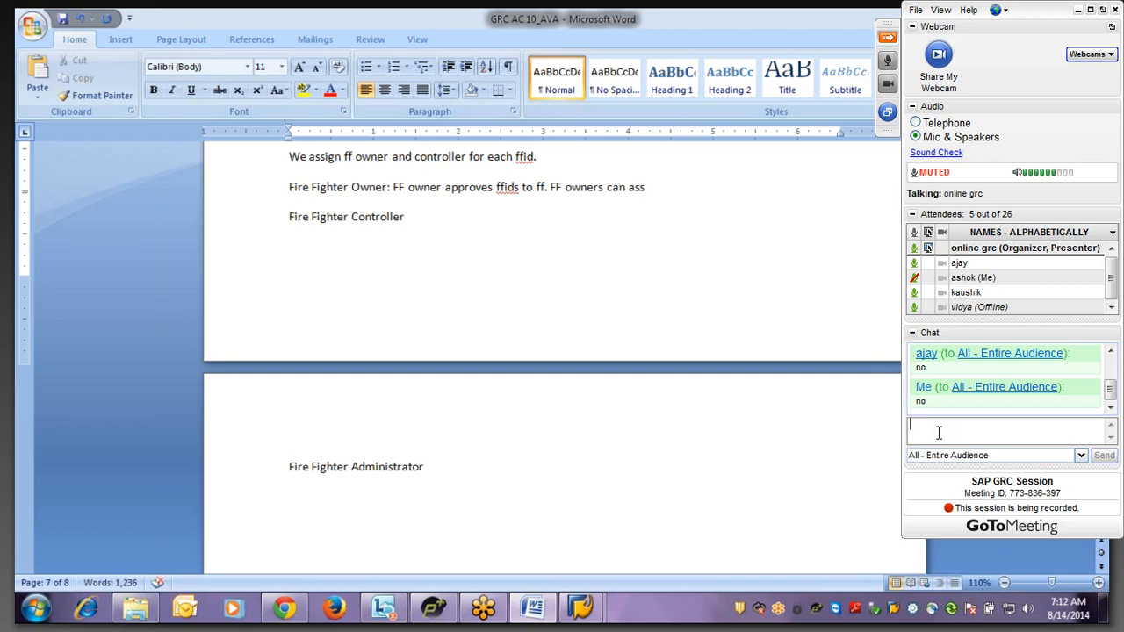
type("ign ff id")
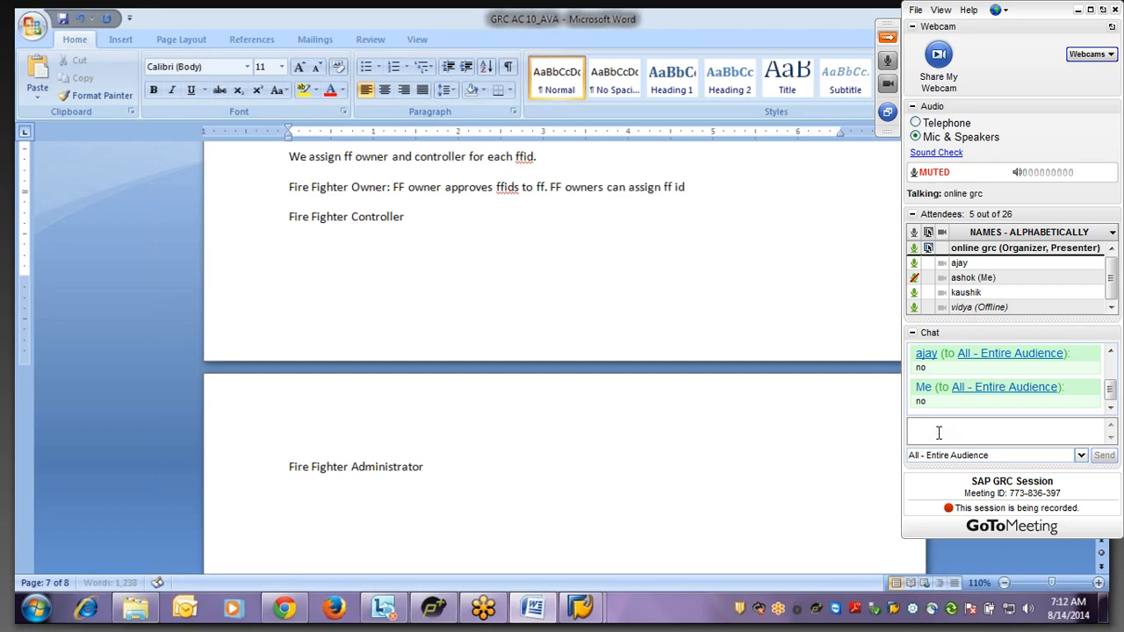
type("s to ff")
left_click(939, 433)
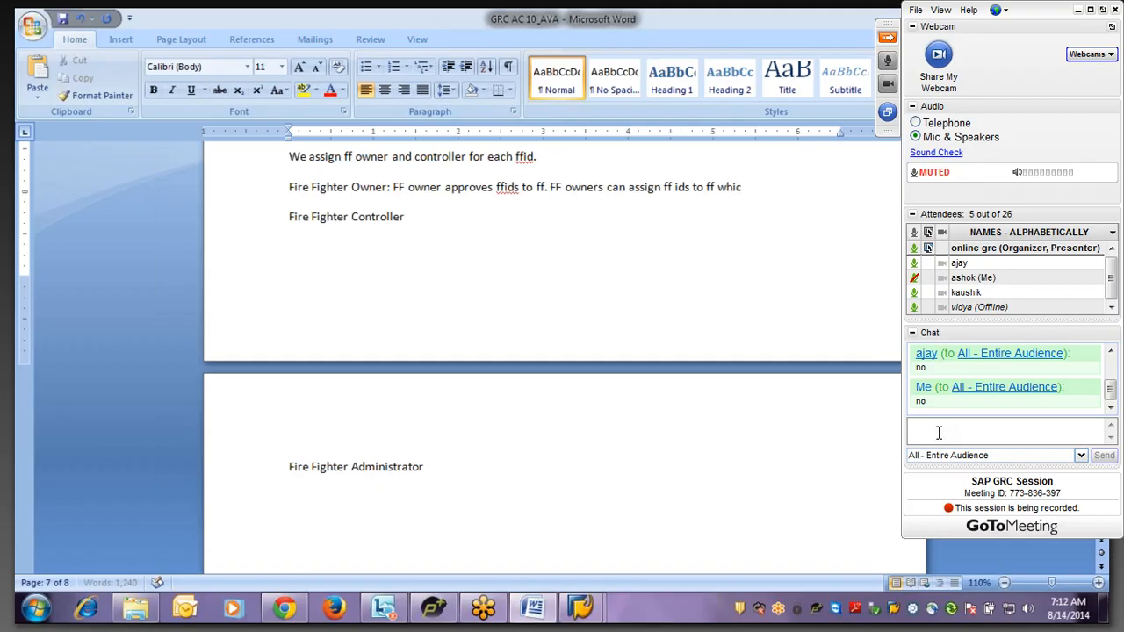
type("h are o")
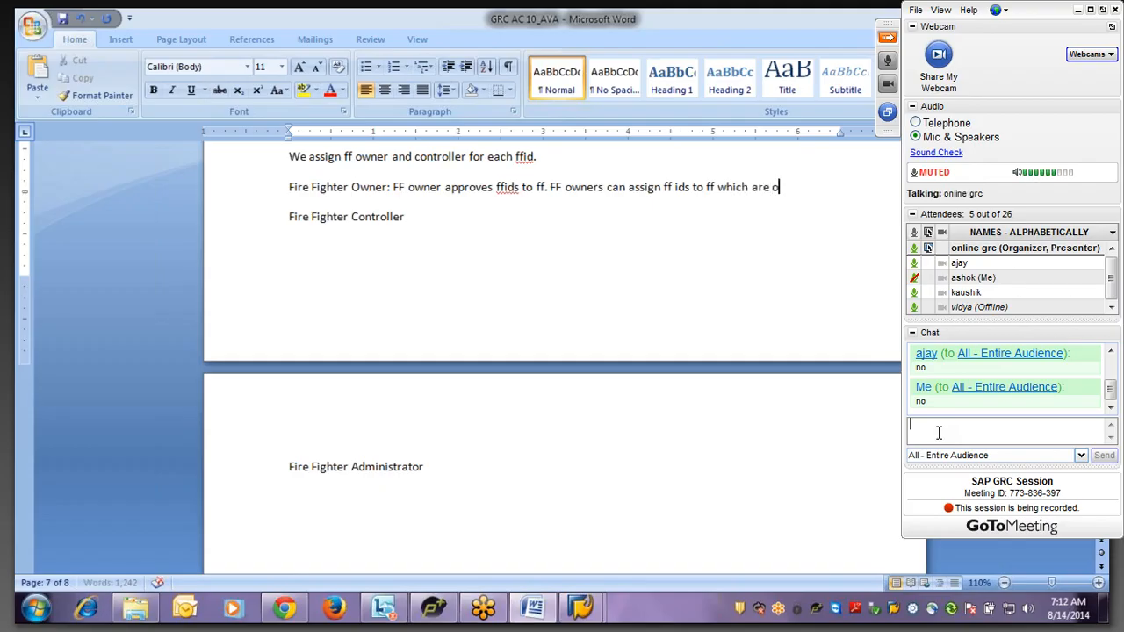
type("wned by h")
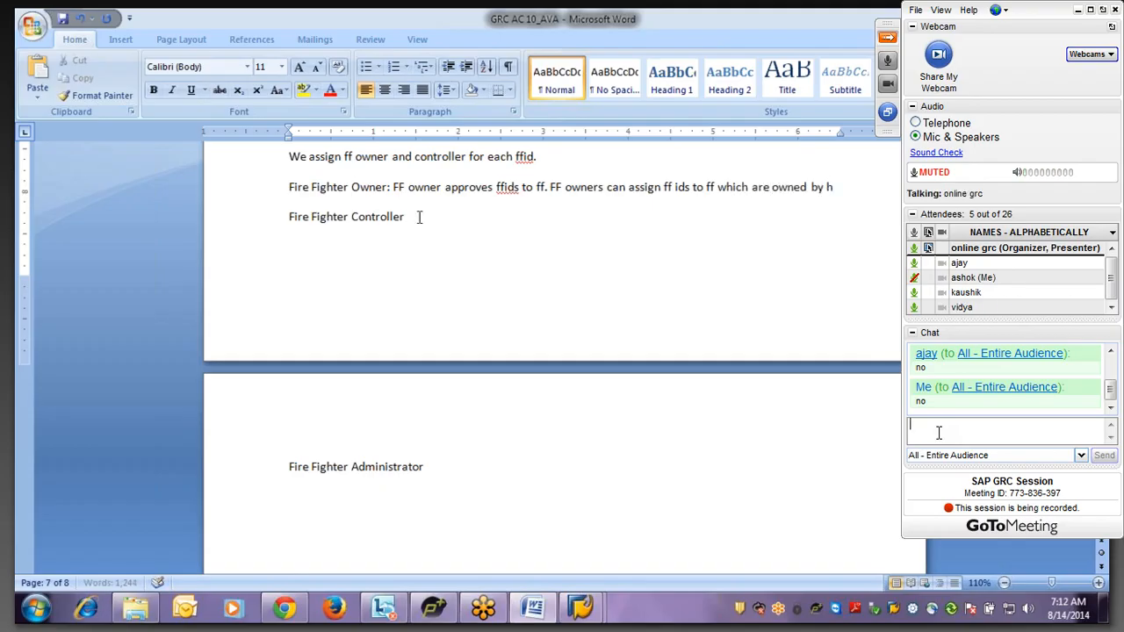
type("im/her")
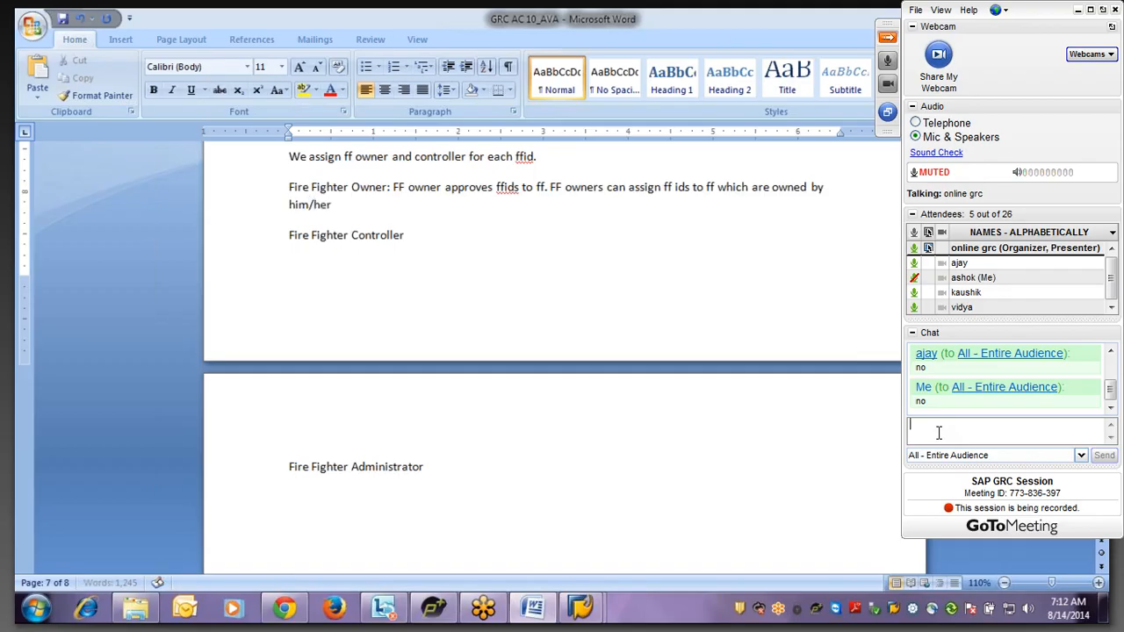
type(".")
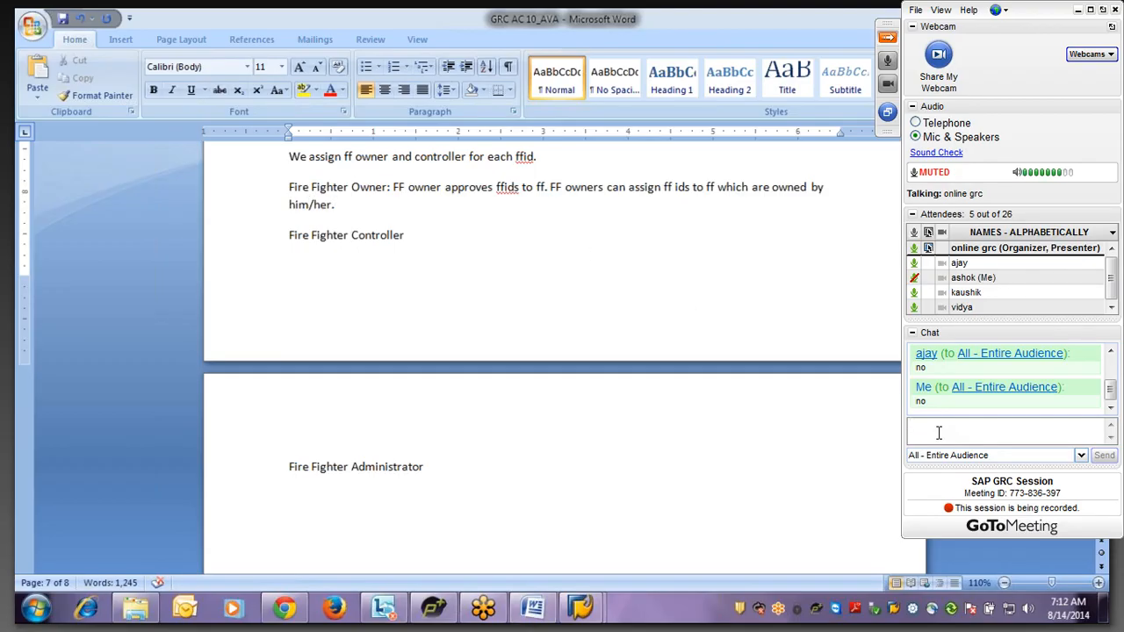
left_click(939, 432)
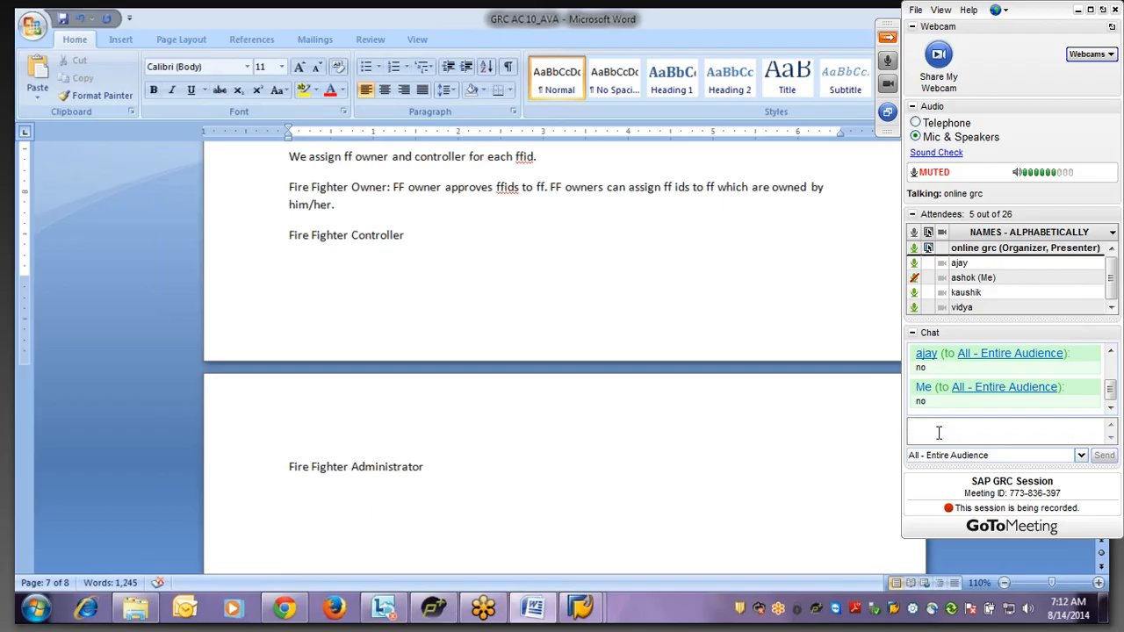
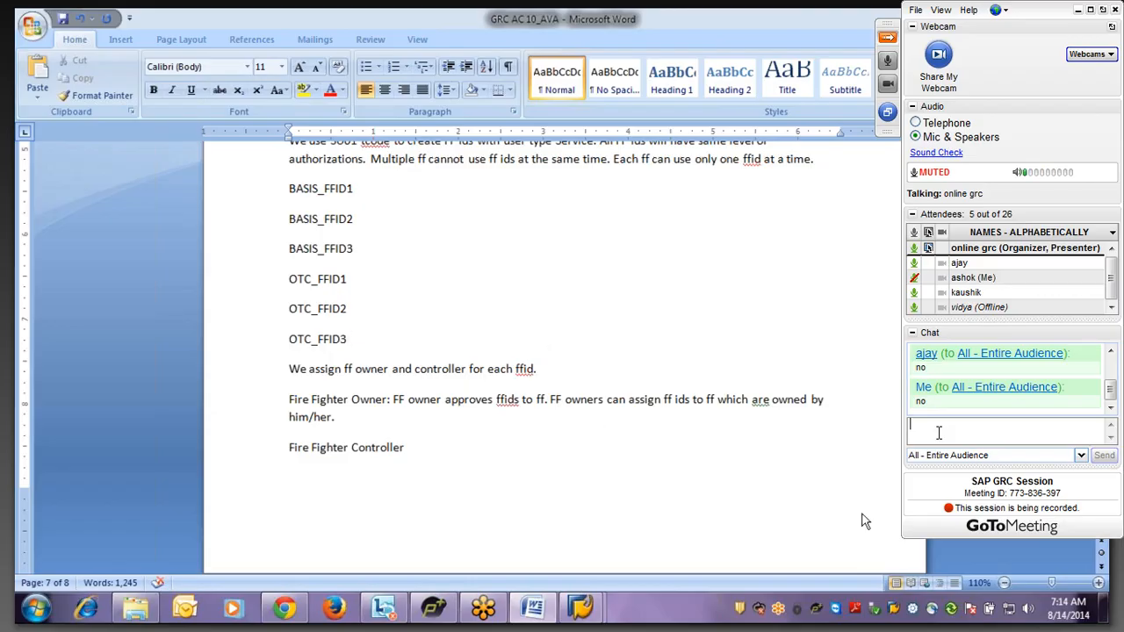
- Break the line after 'Fire Fighter Owner:' so the owner description starts its own paragraph
scroll(937, 432, "down", 1)
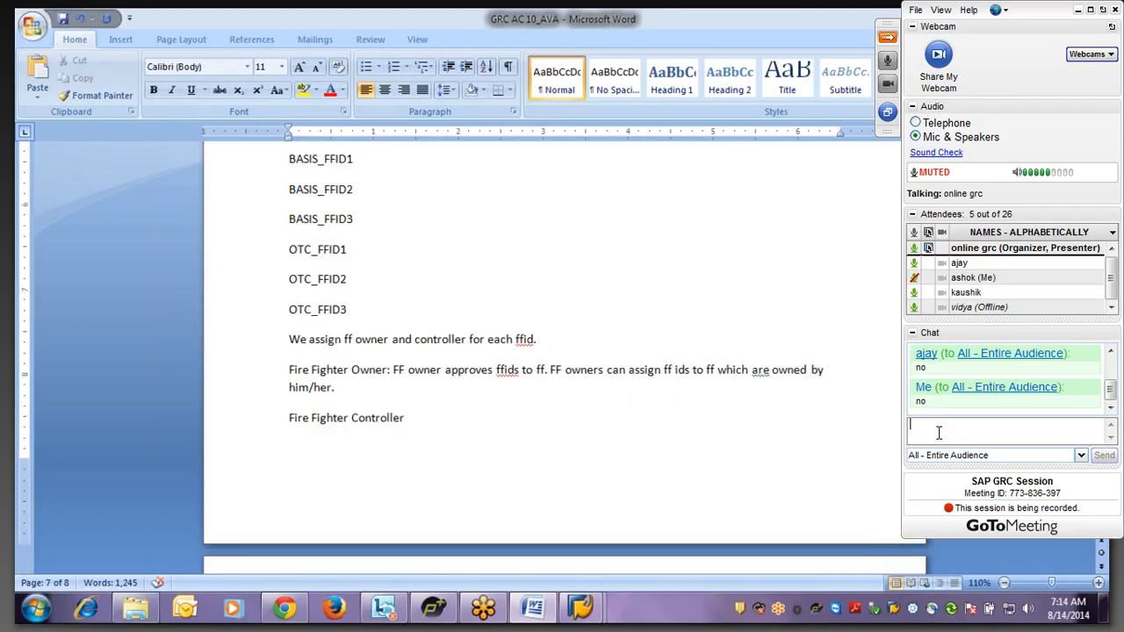
scroll(938, 432, "down", 5)
scroll(937, 432, "up", 3)
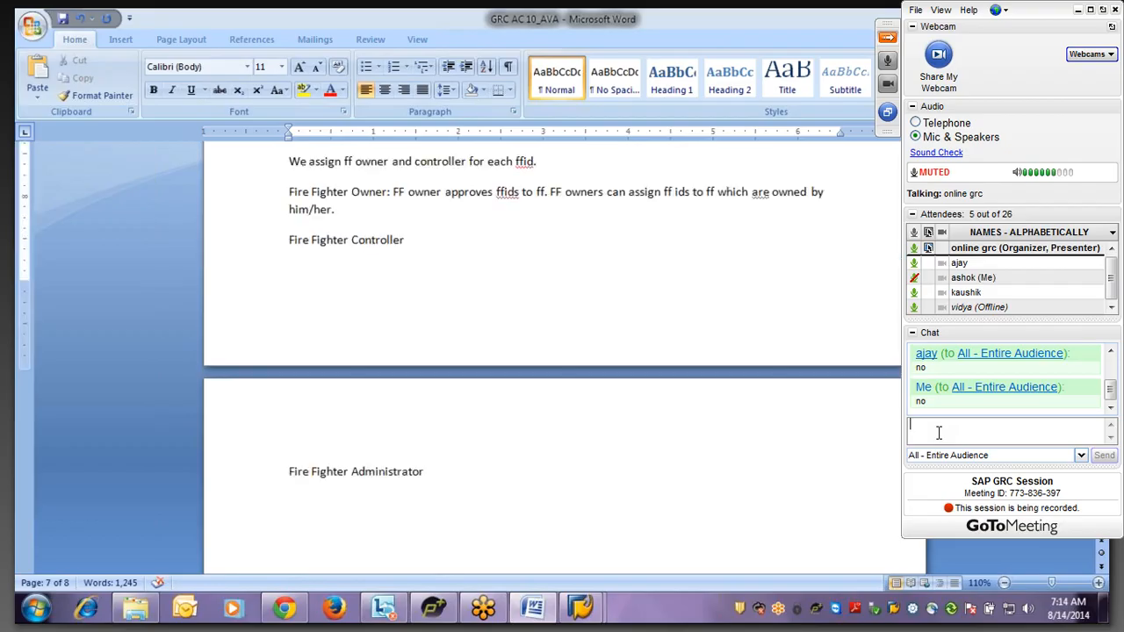
scroll(938, 432, "up", 1)
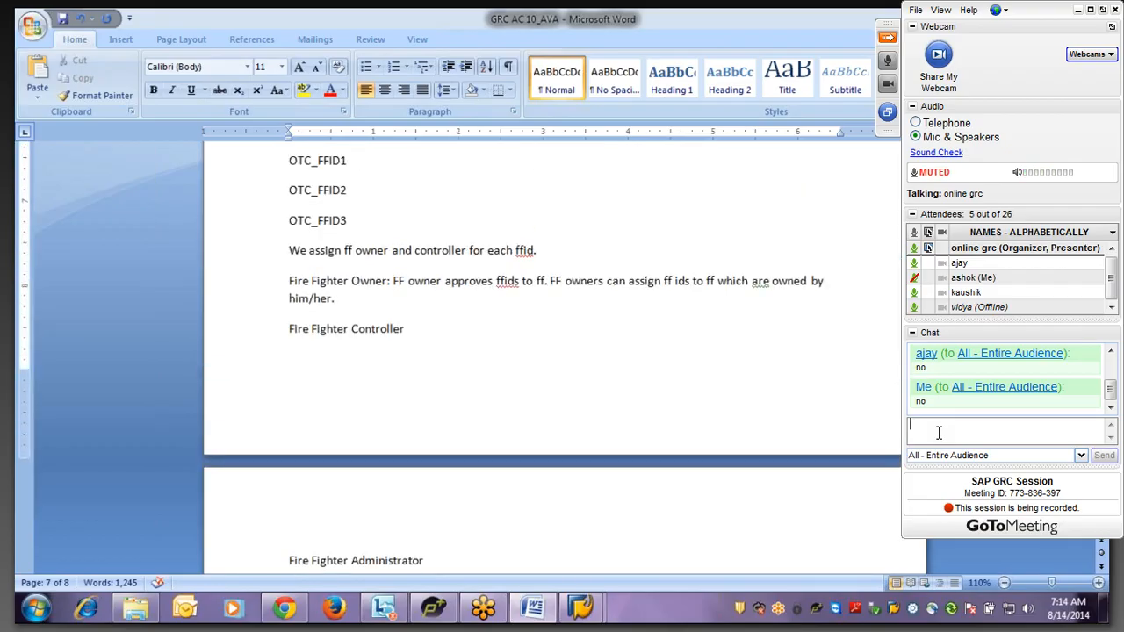
left_click(390, 280)
key("Return")
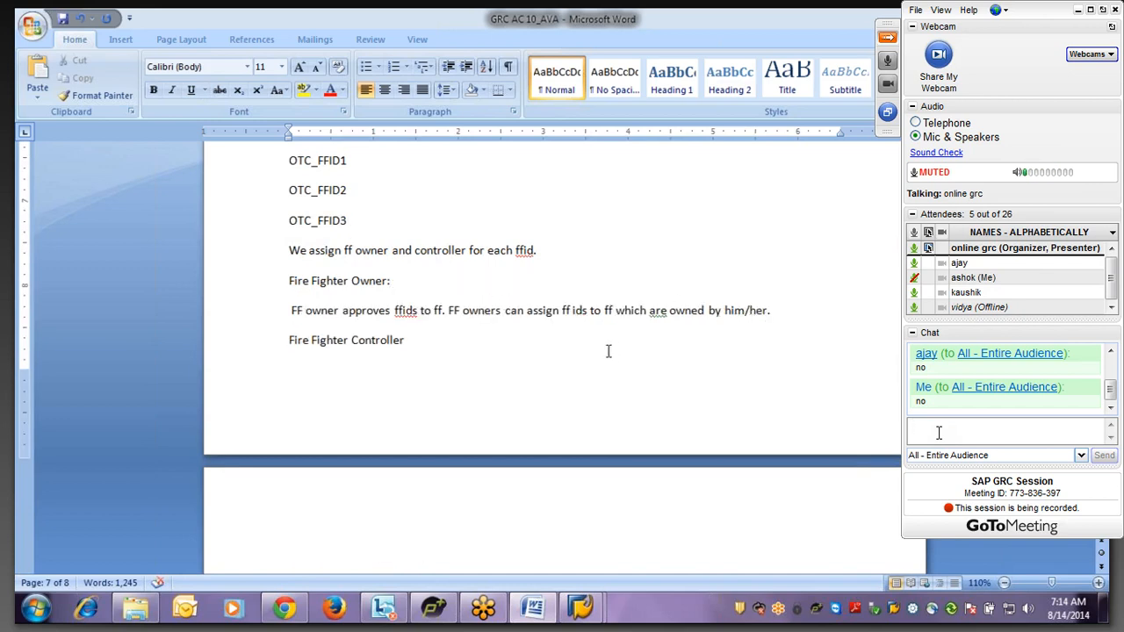
left_click(780, 311)
- On a new page, write 'We use SU01 tcode to create FF Owner with dialog user type.'
key("ctrl+Return")
type("We")
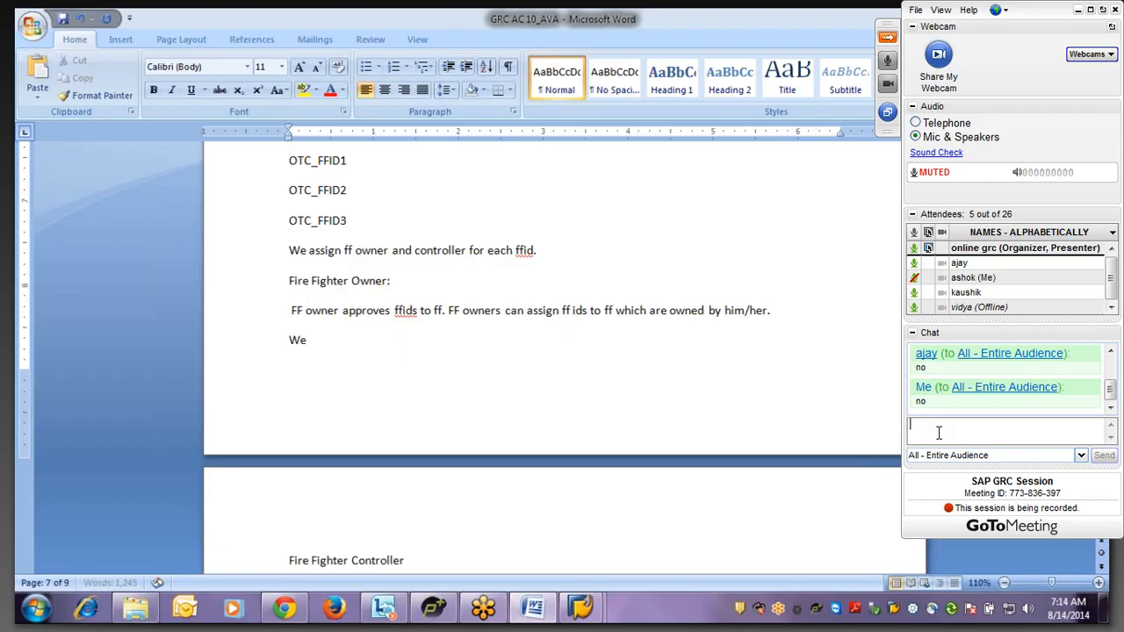
type(" use SU")
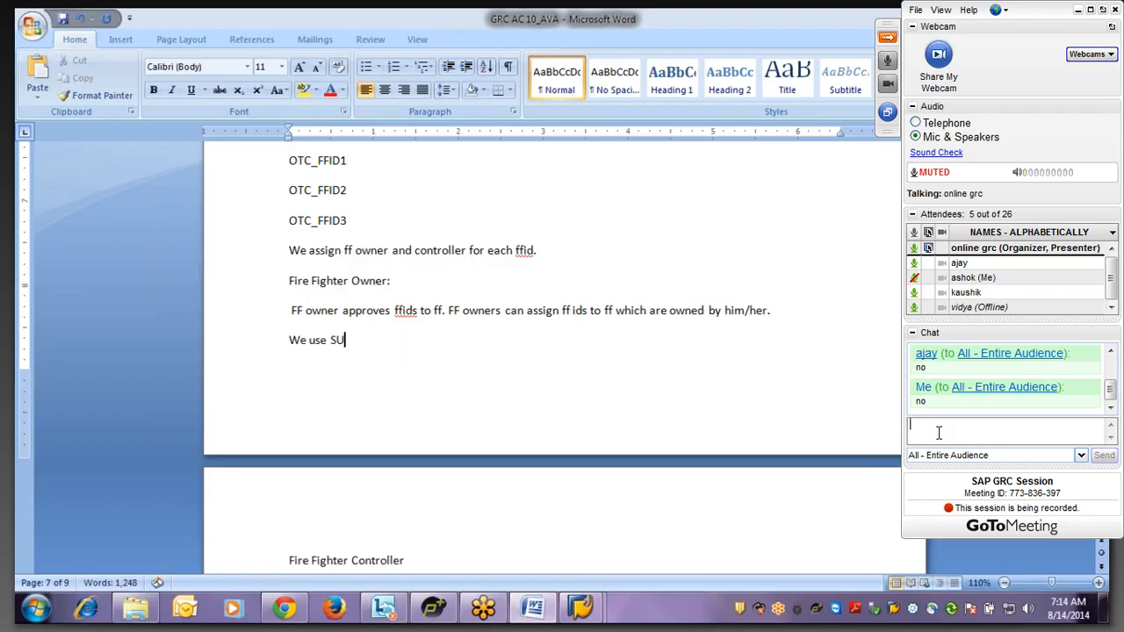
type("01 tcode")
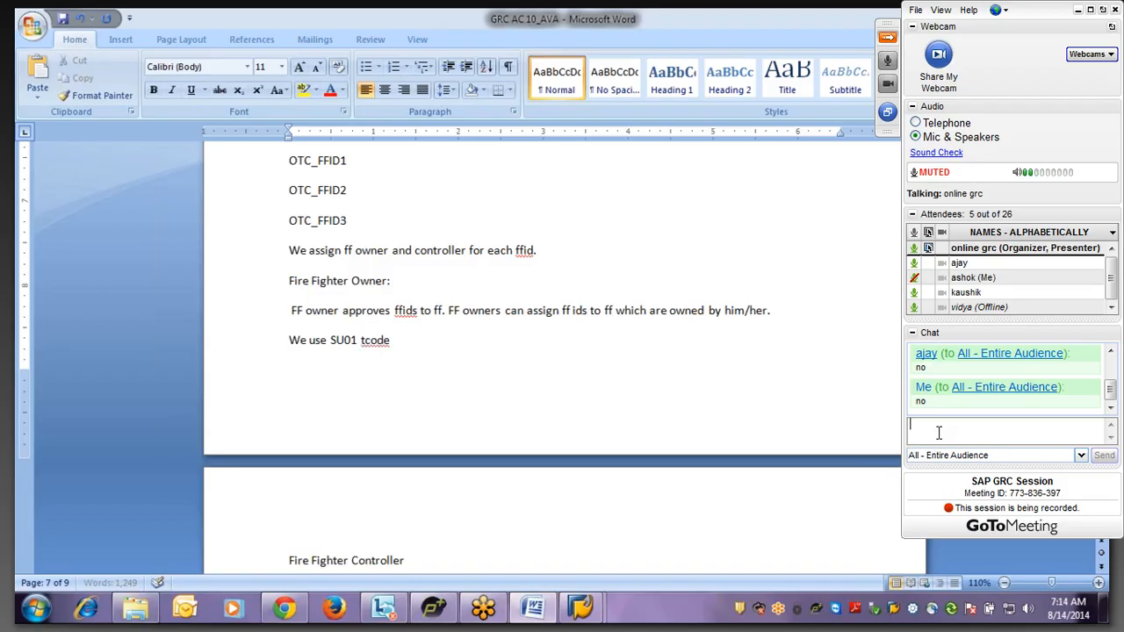
type(" to create ")
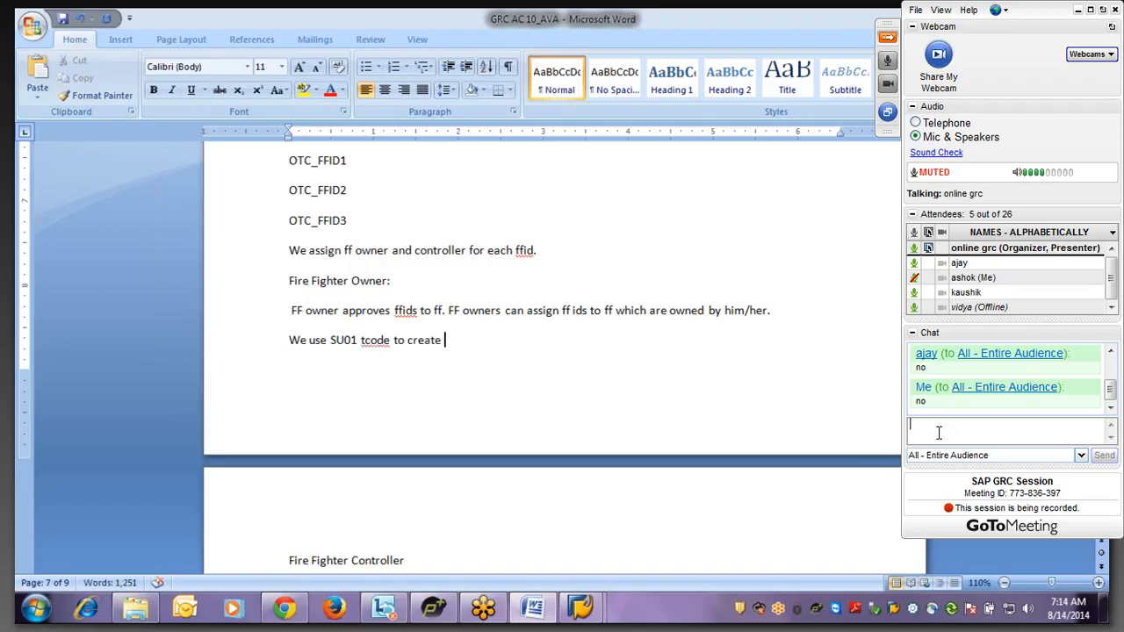
type("FF Owner with")
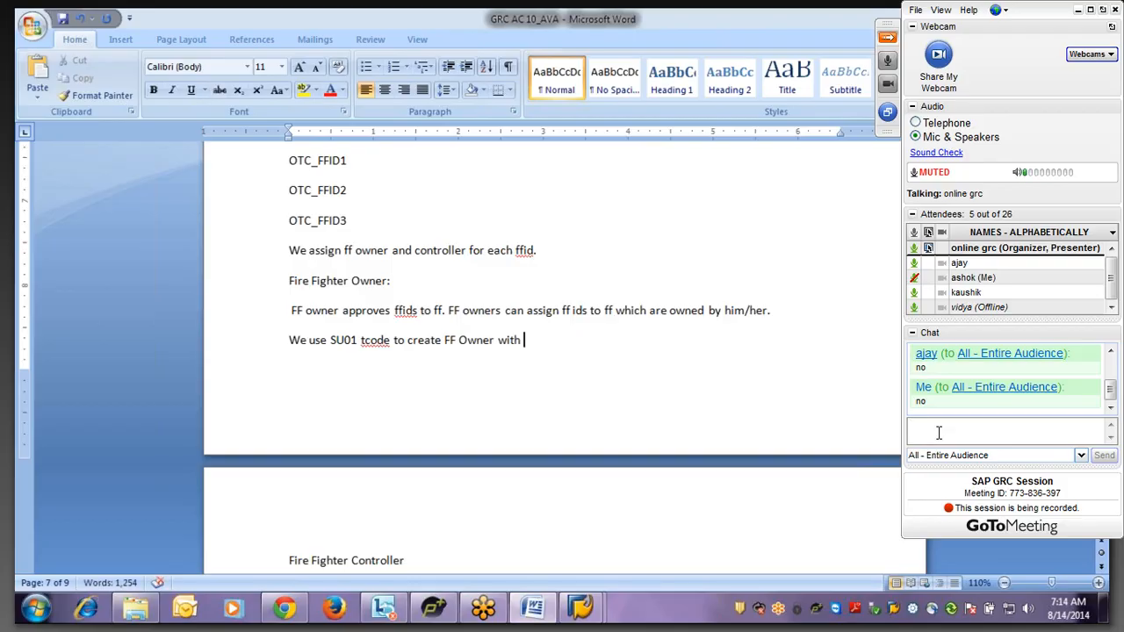
type(" dialog usert typ")
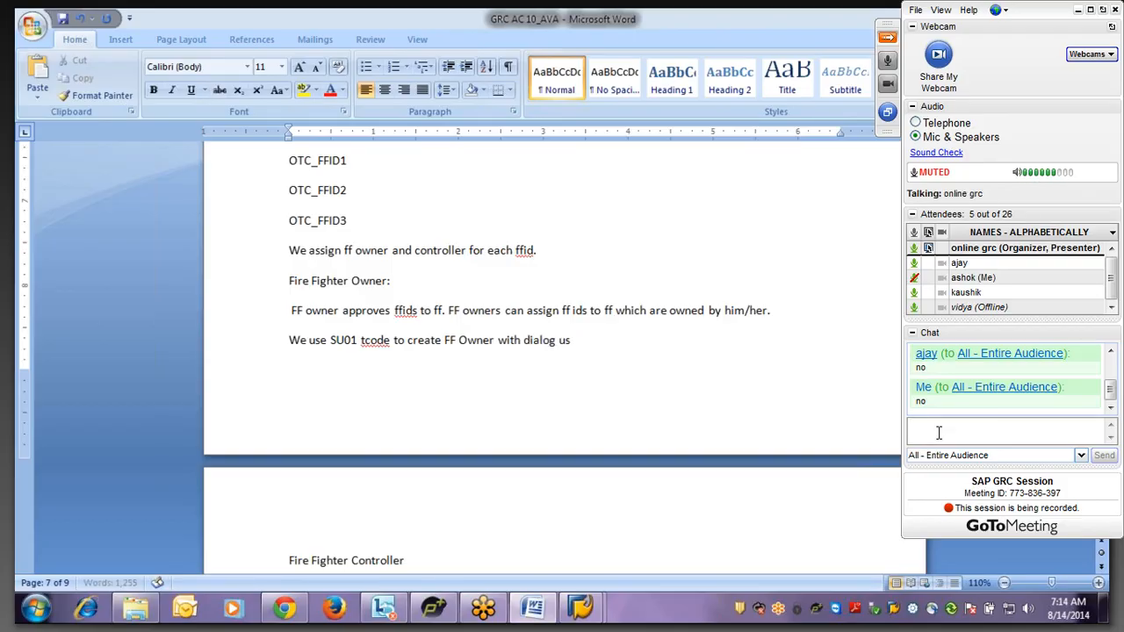
type("e")
key("BackSpace")
key("BackSpace")
key("BackSpace")
key("BackSpace")
key("BackSpace")
key("BackSpace")
type("type.")
key("ctrl+Return")
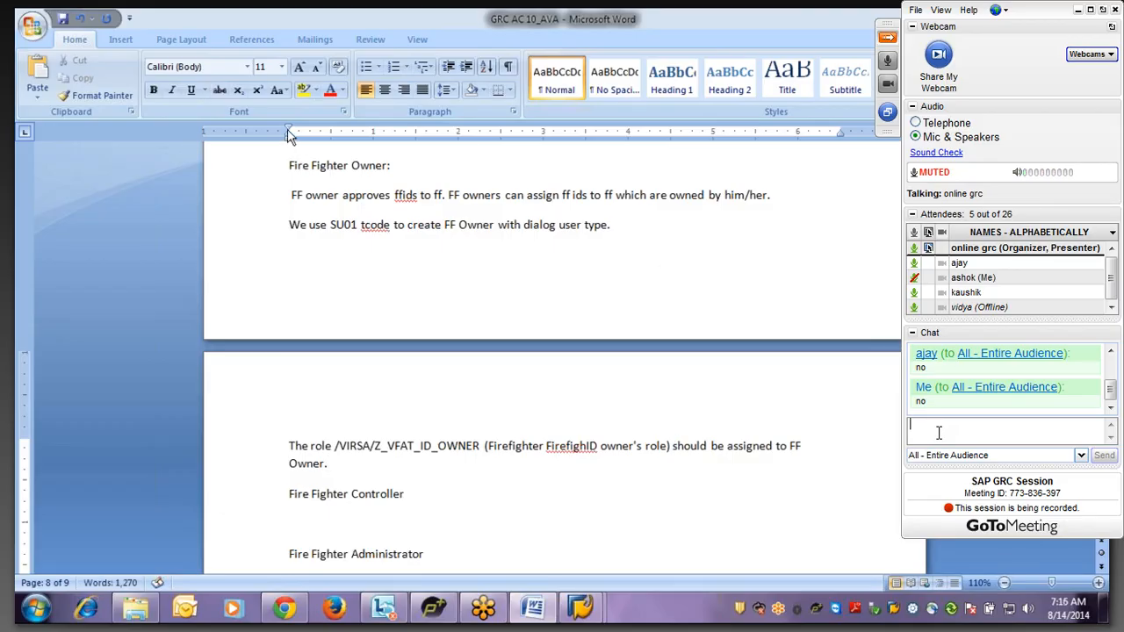
- Insert a blank paragraph after 'Owner.' for the Fire Fighter Controller definition, keeping the original indent
left_click_drag(289, 136, 246, 154)
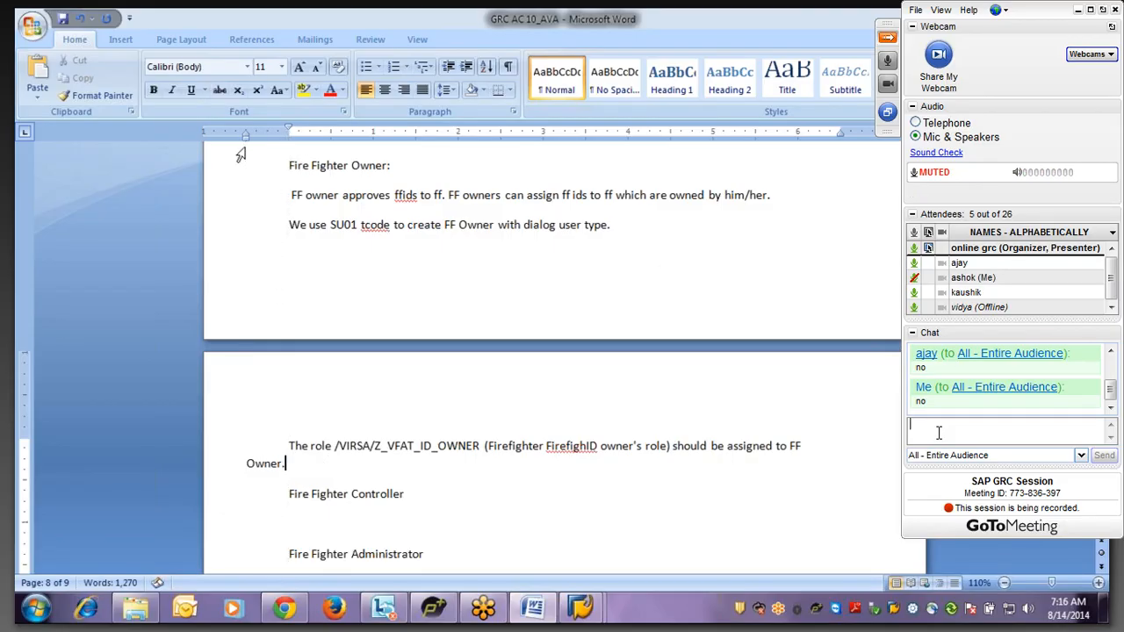
key("ctrl+z")
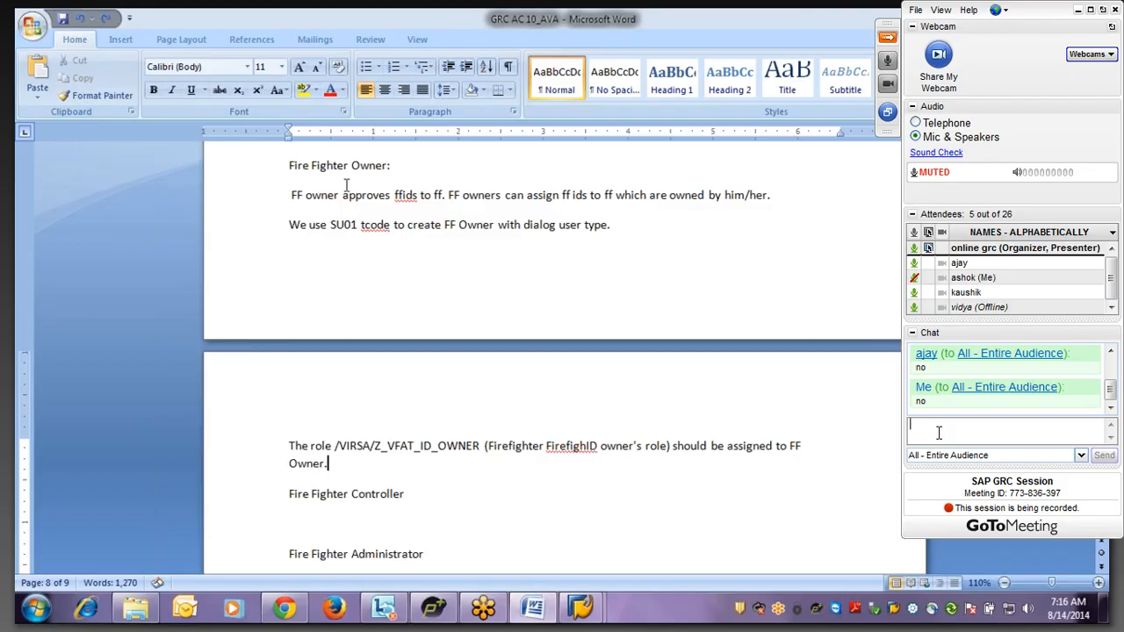
left_click(398, 461)
key("Return")
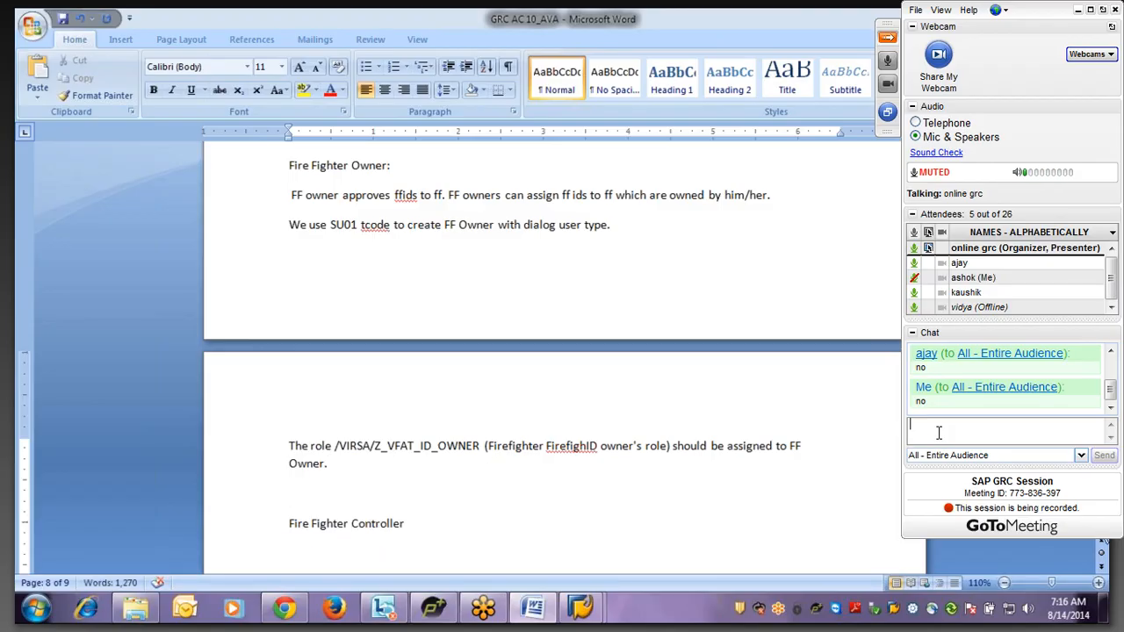
scroll(562, 360, "down", 1)
scroll(562, 360, "down", 2)
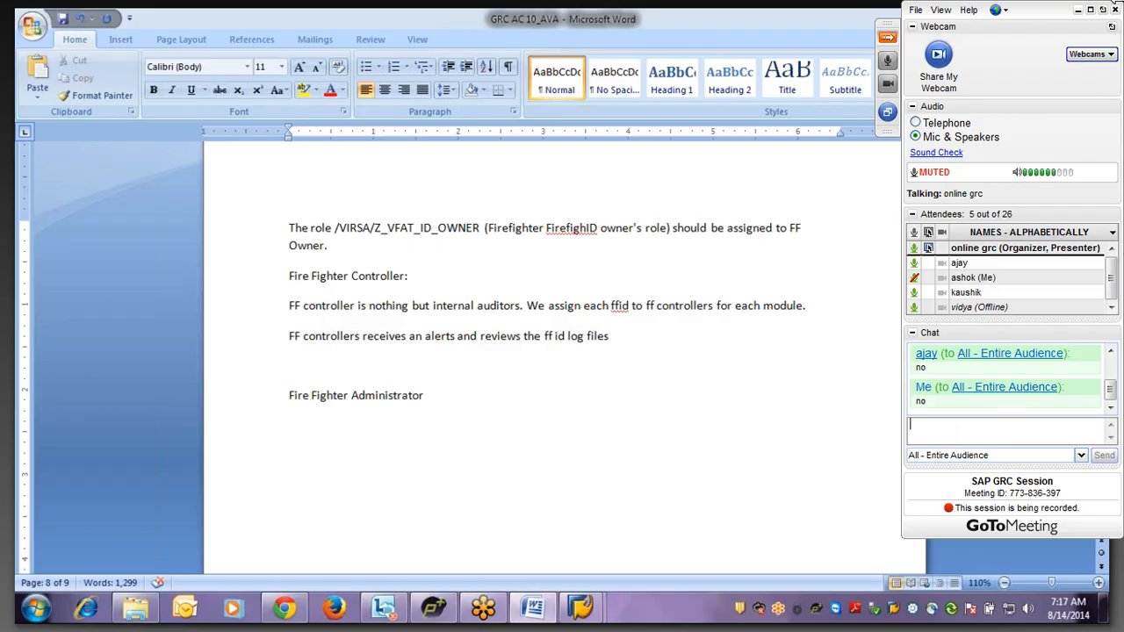
left_click(885, 40)
- Remove the stray 'we', adjust the system volume, and maximise the GoToMeeting viewer
type("we")
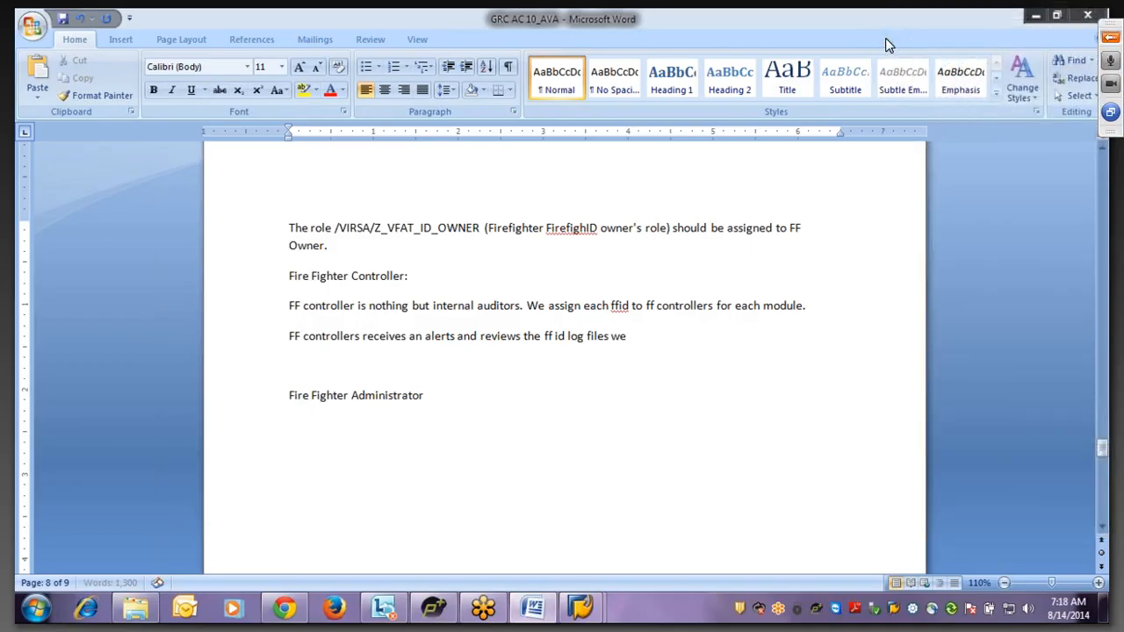
key("BackSpace")
key("BackSpace")
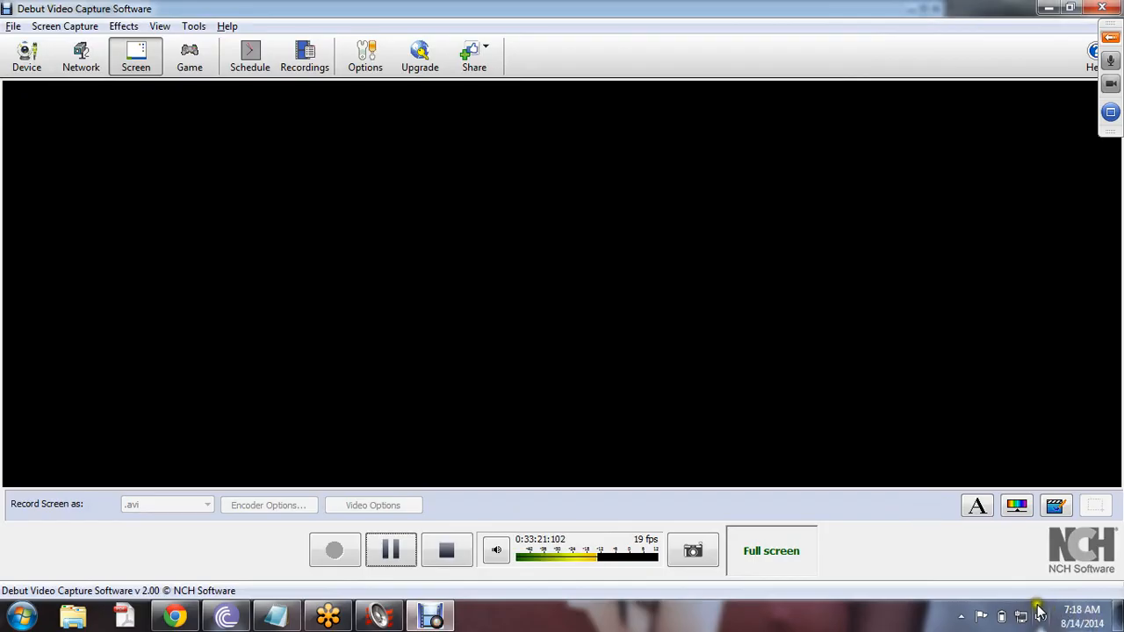
left_click(1040, 618)
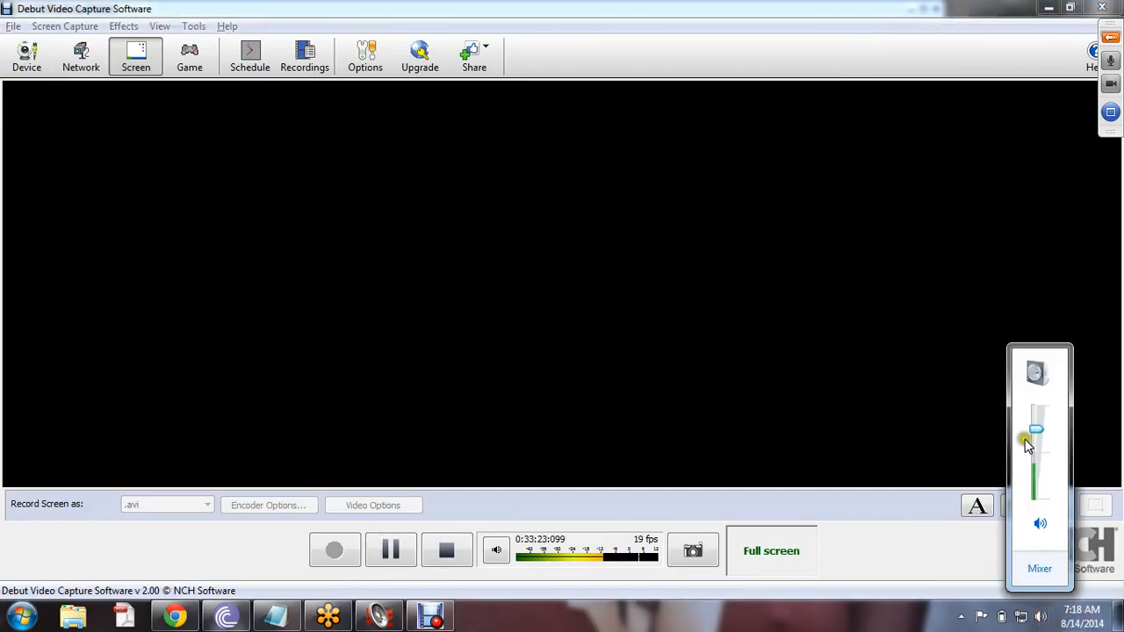
left_click_drag(1038, 435, 1011, 421)
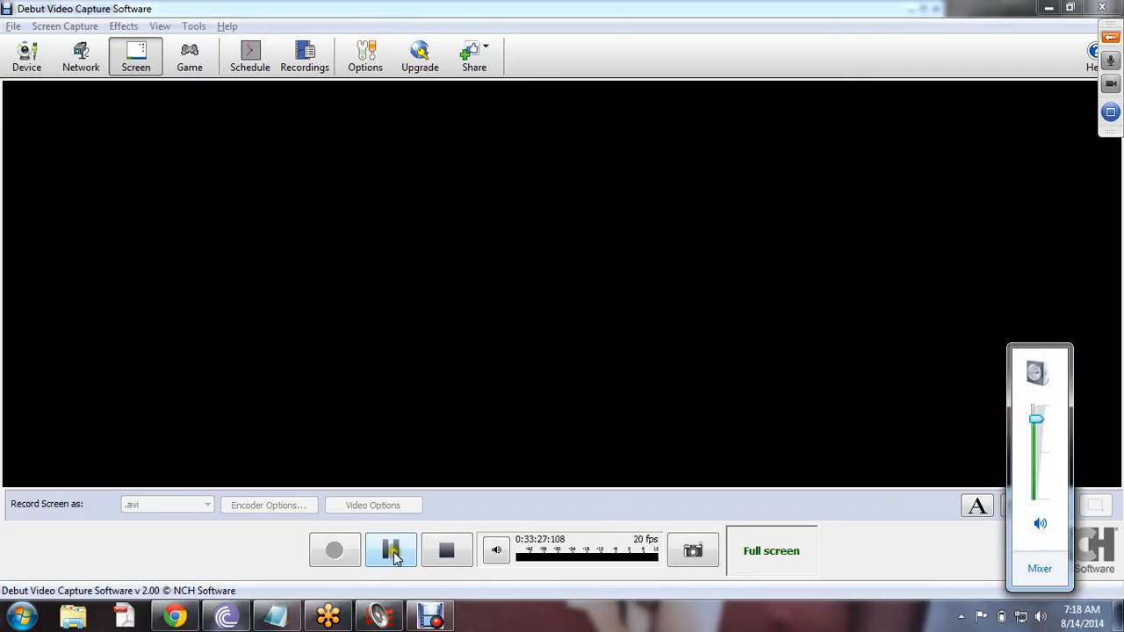
left_click(371, 619)
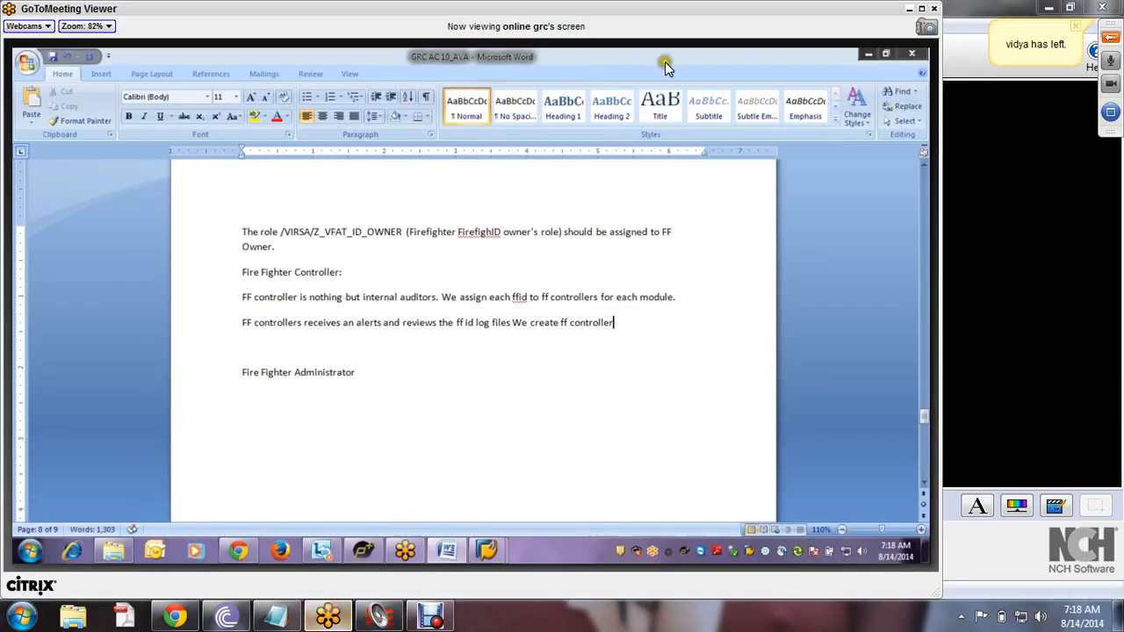
double_click(538, 10)
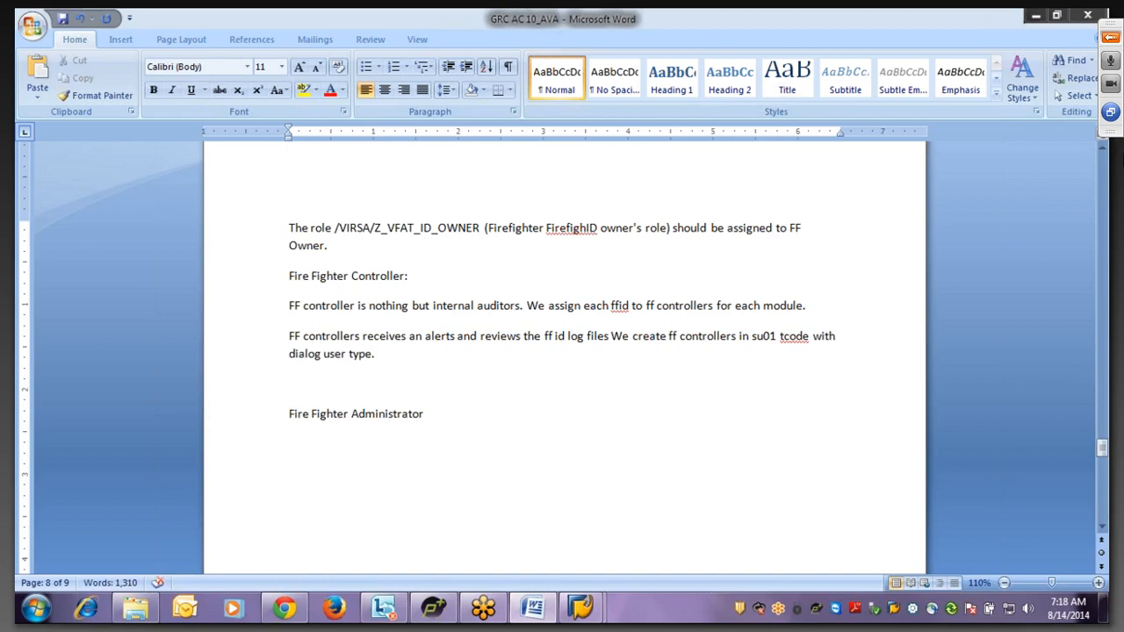
- Accept grammar fixes so it reads 'FF controllers receive alerts and review the ff id log files.'
left_click(290, 383)
right_click(358, 343)
left_click(431, 355)
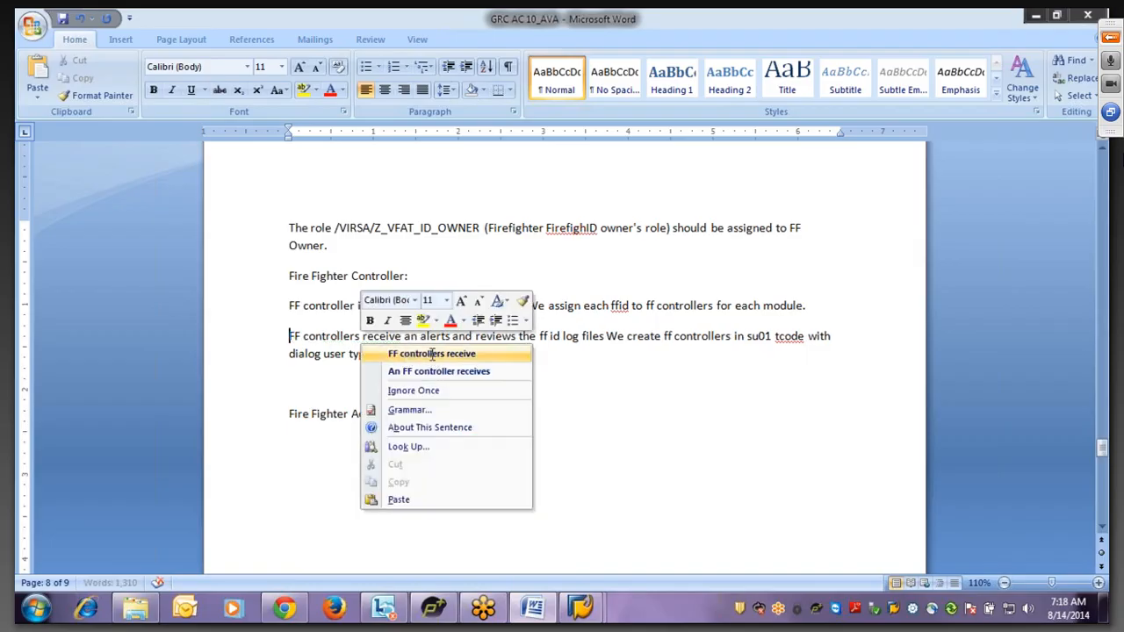
right_click(427, 342)
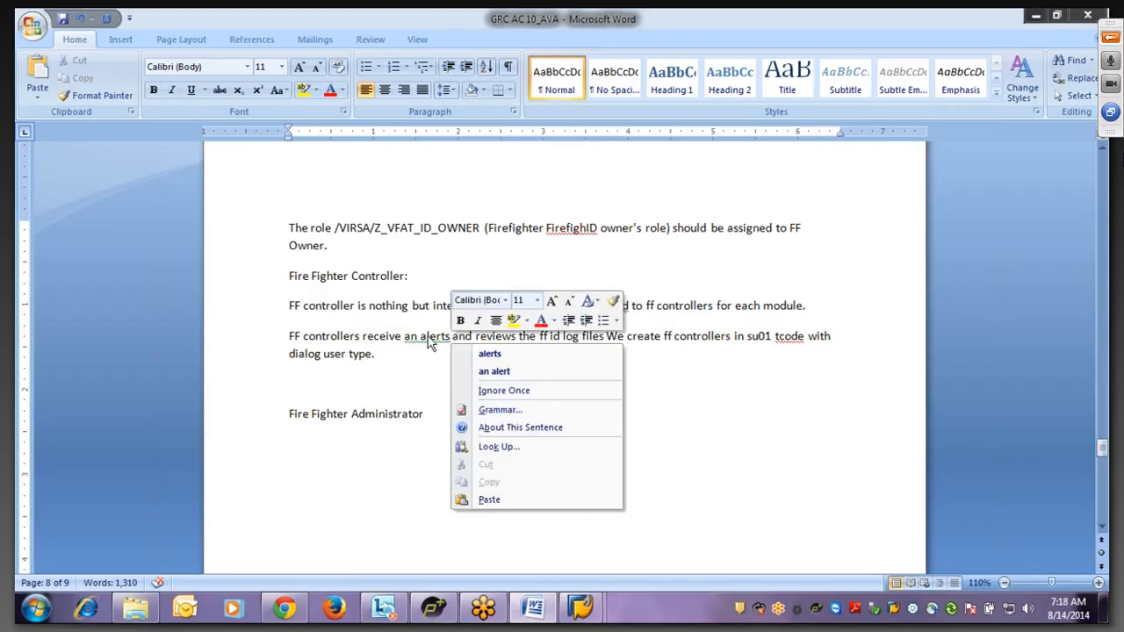
left_click(489, 354)
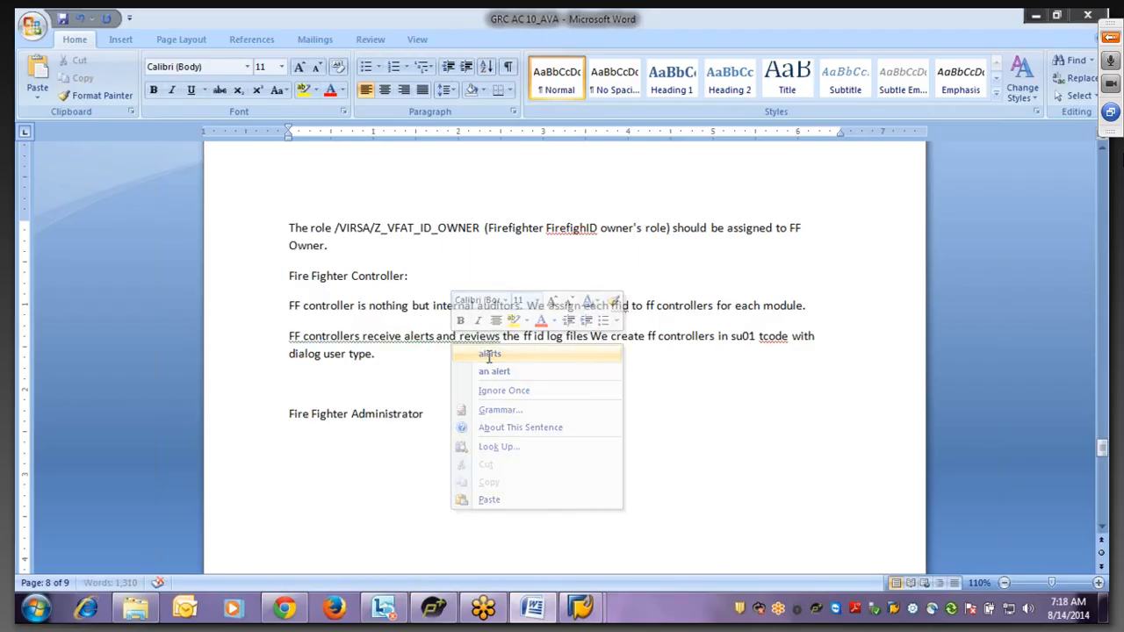
right_click(465, 345)
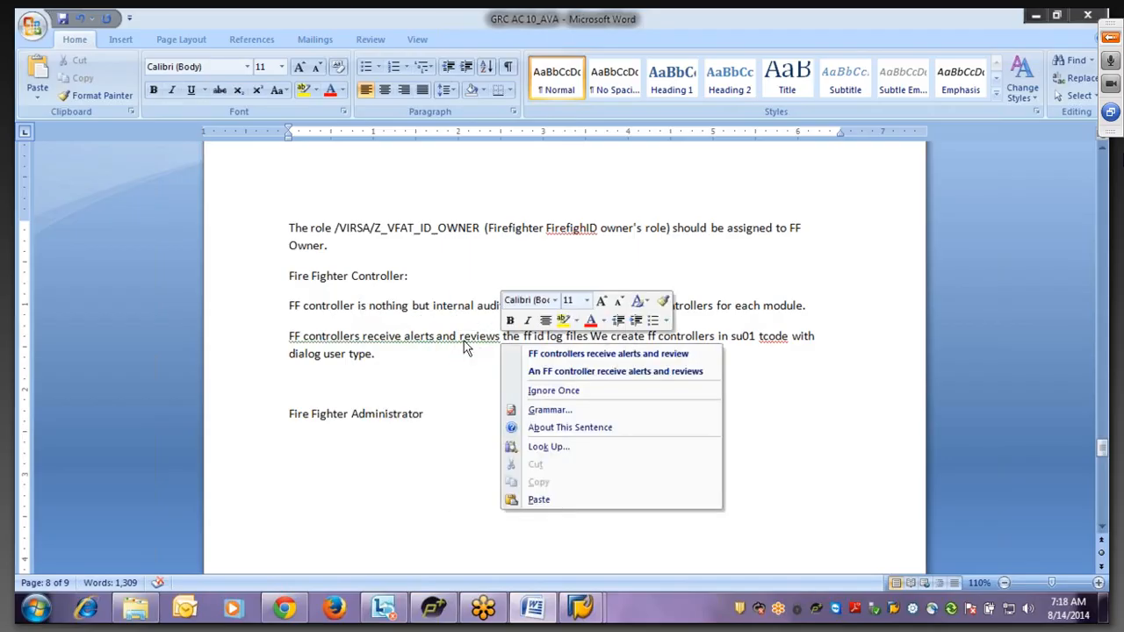
left_click(560, 353)
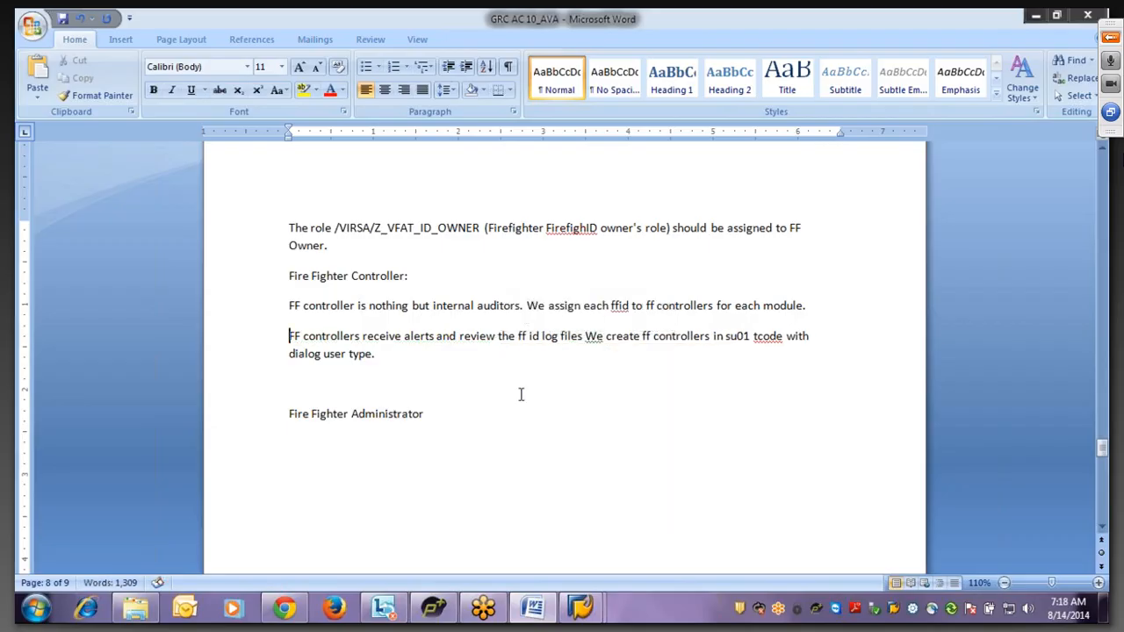
left_click(584, 337)
type(".")
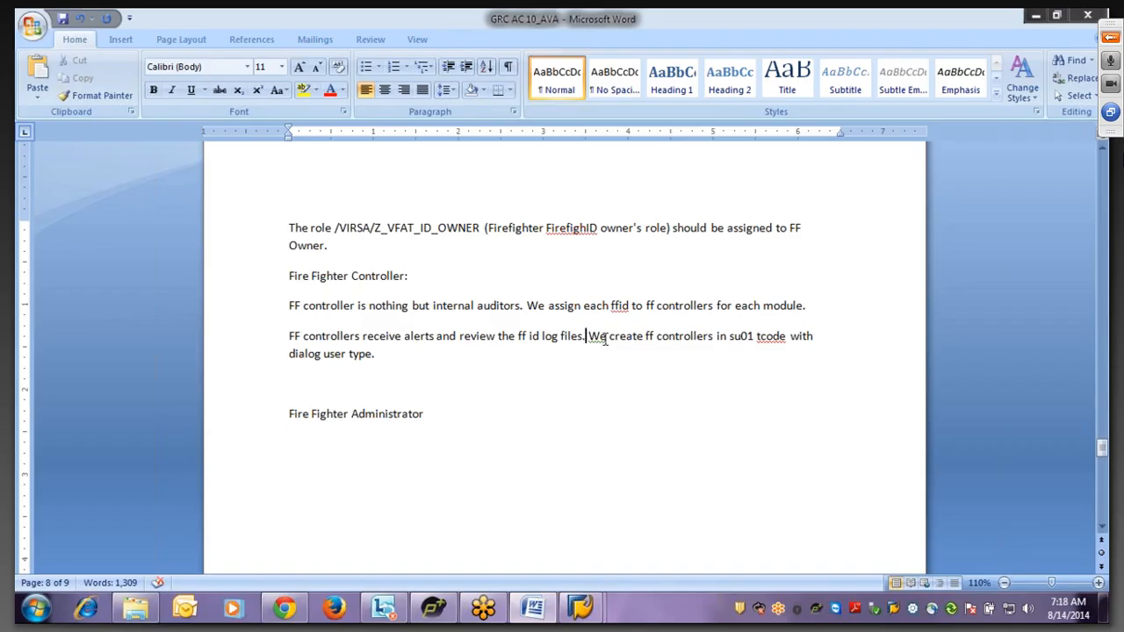
left_click(385, 354)
- Paste the /VIRSA/Z_VFAT_ID_OWNER role sentence after 'dialog user type.' and end it 'FF controller.'
left_click_drag(290, 228, 801, 230)
key("ctrl+c")
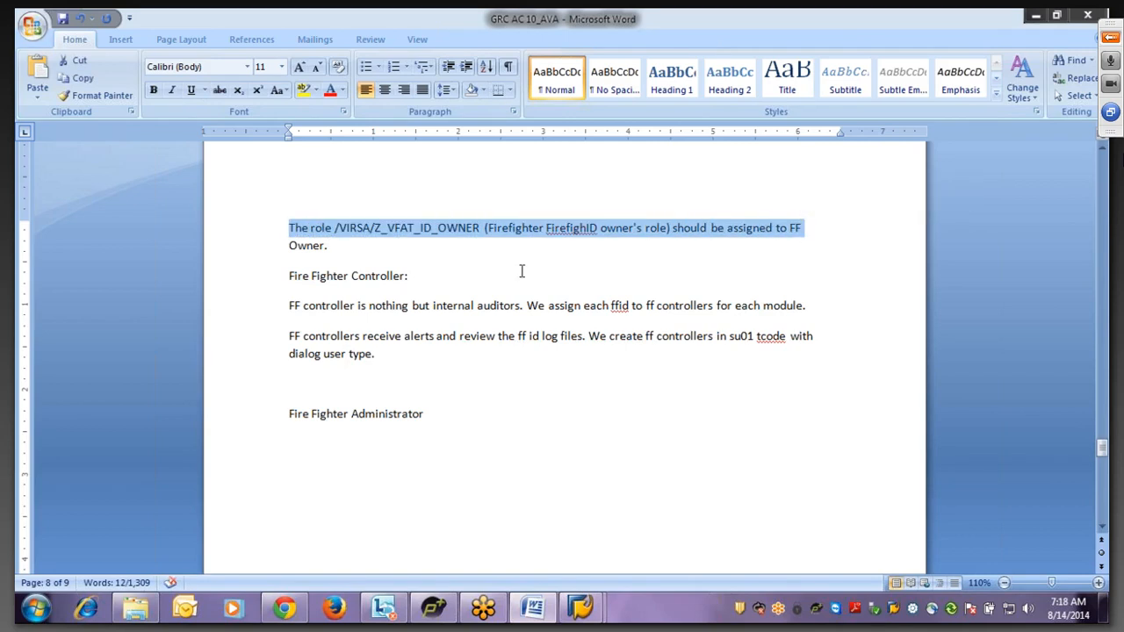
left_click(299, 373)
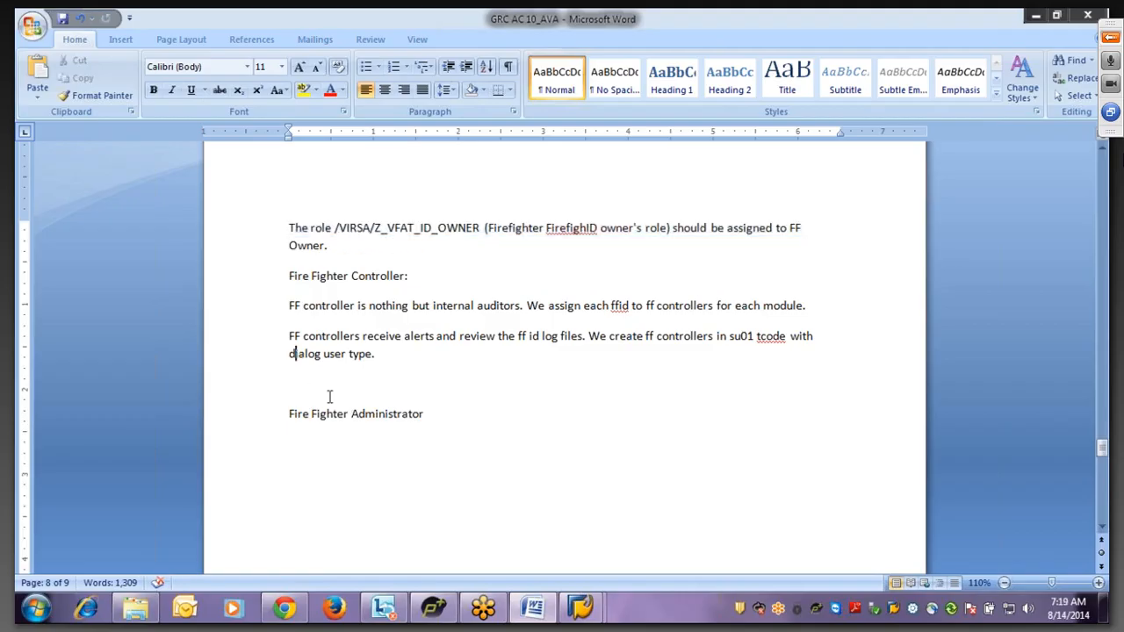
left_click(379, 360)
key("ctrl+v")
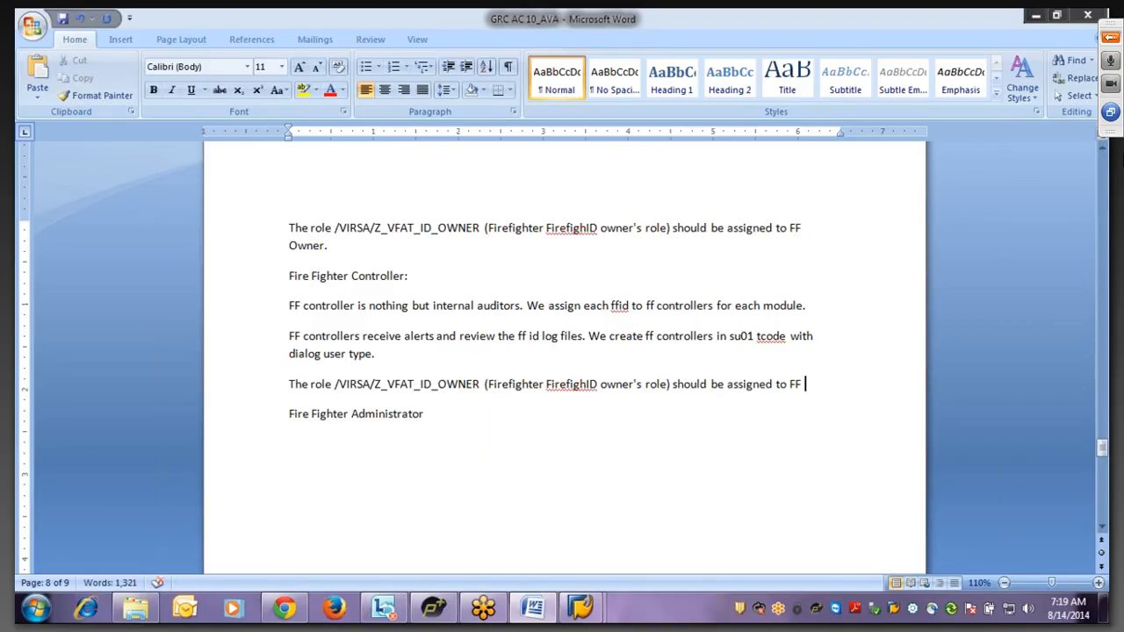
type("vomtrolle")
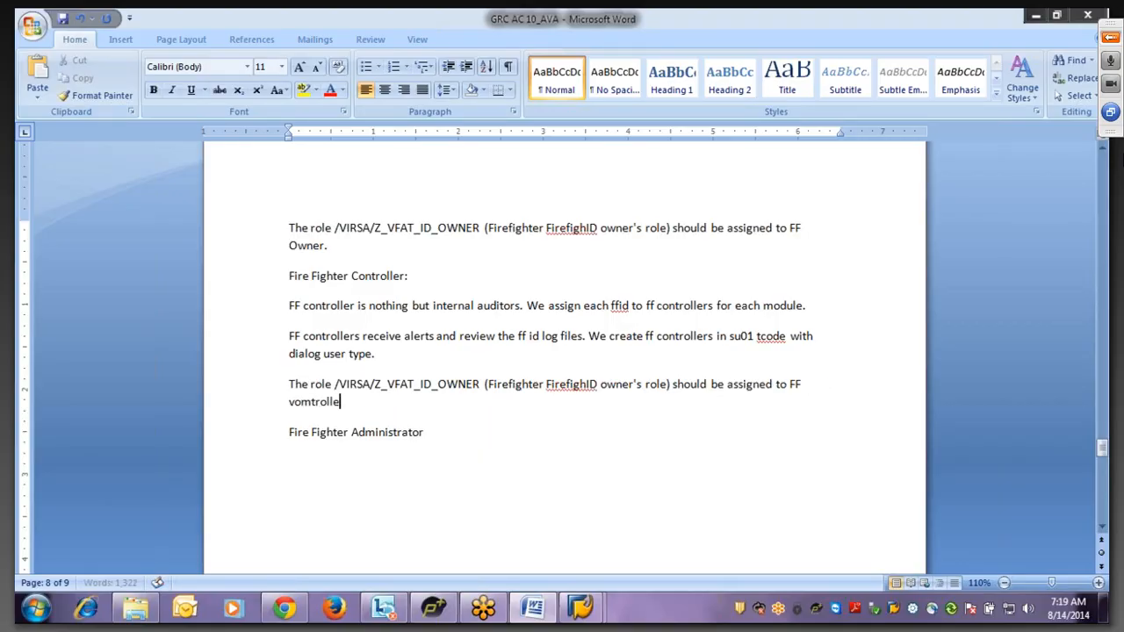
type("r")
key("BackSpace")
key("BackSpace")
key("BackSpace")
key("BackSpace")
key("BackSpace")
key("BackSpace")
key("BackSpace")
key("BackSpace")
key("BackSpace")
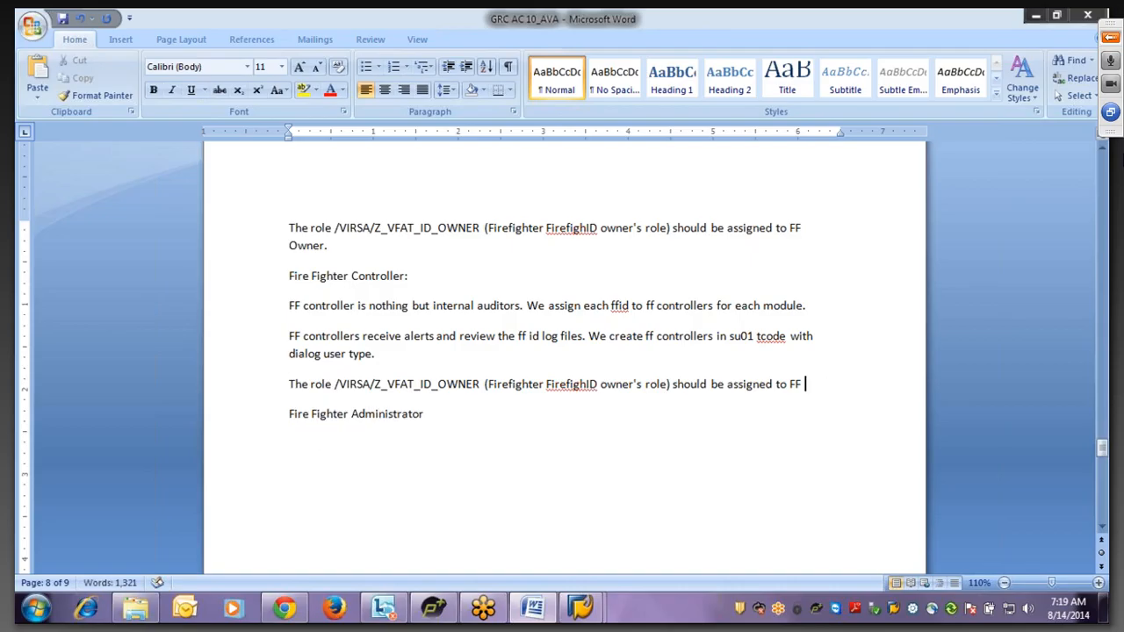
type("controller")
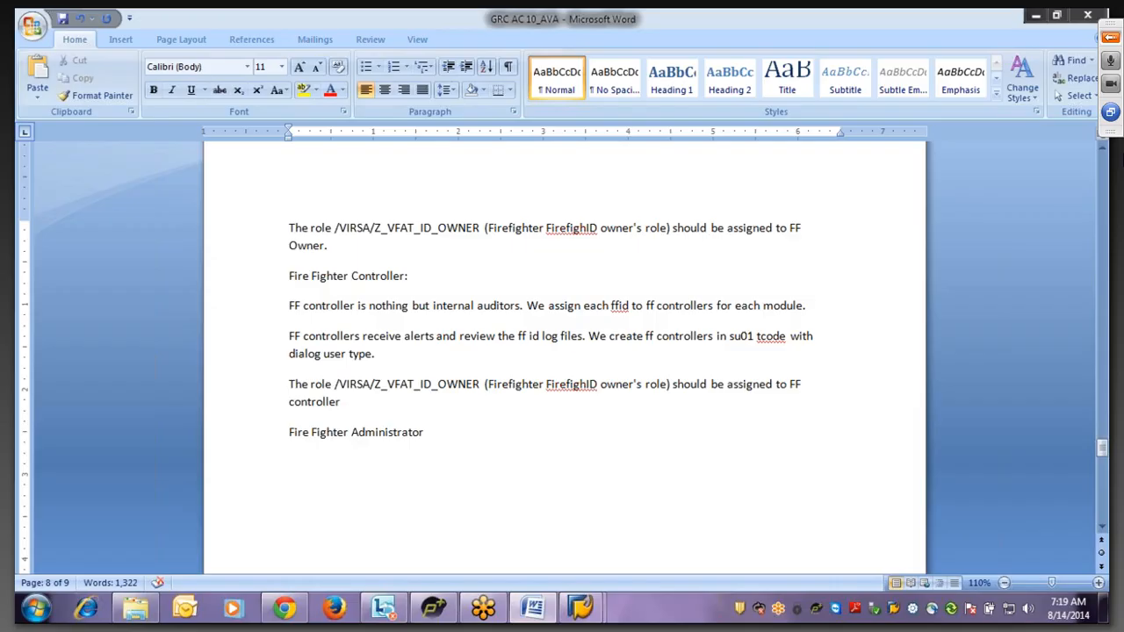
type(".")
- Retitle the heading to 'Fire Fighter Id Administrator:'
left_click(435, 437)
type(":")
left_click(349, 432)
type("Id")
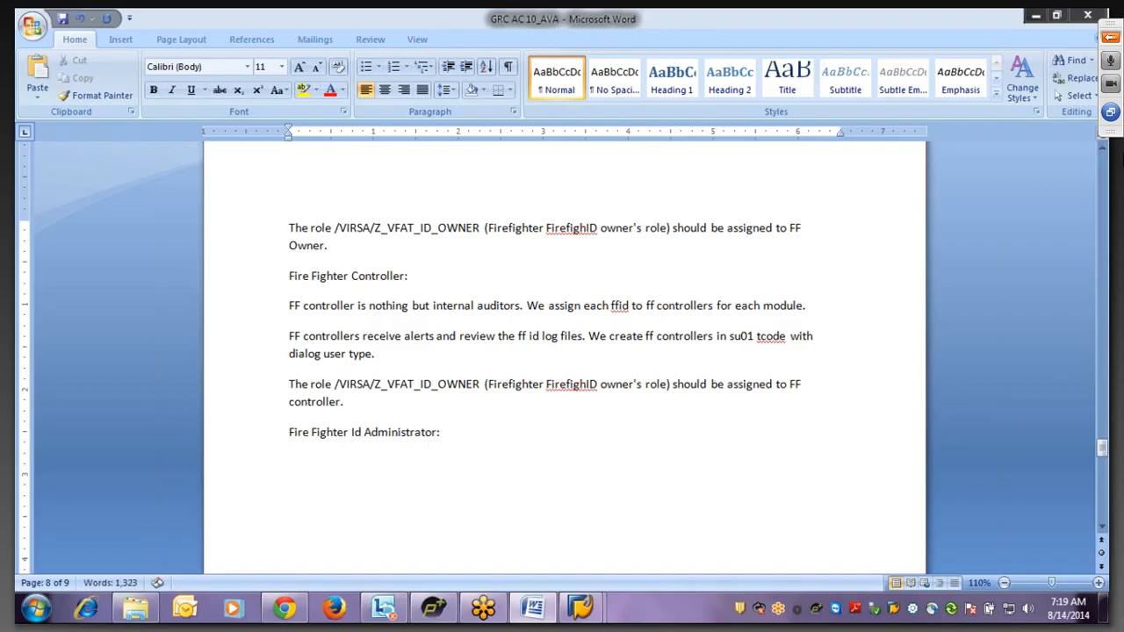
left_click(454, 439)
- Define FF id admins as Security / GRC consultants who set up and configure the ffid concept
type("FF id admin is ")
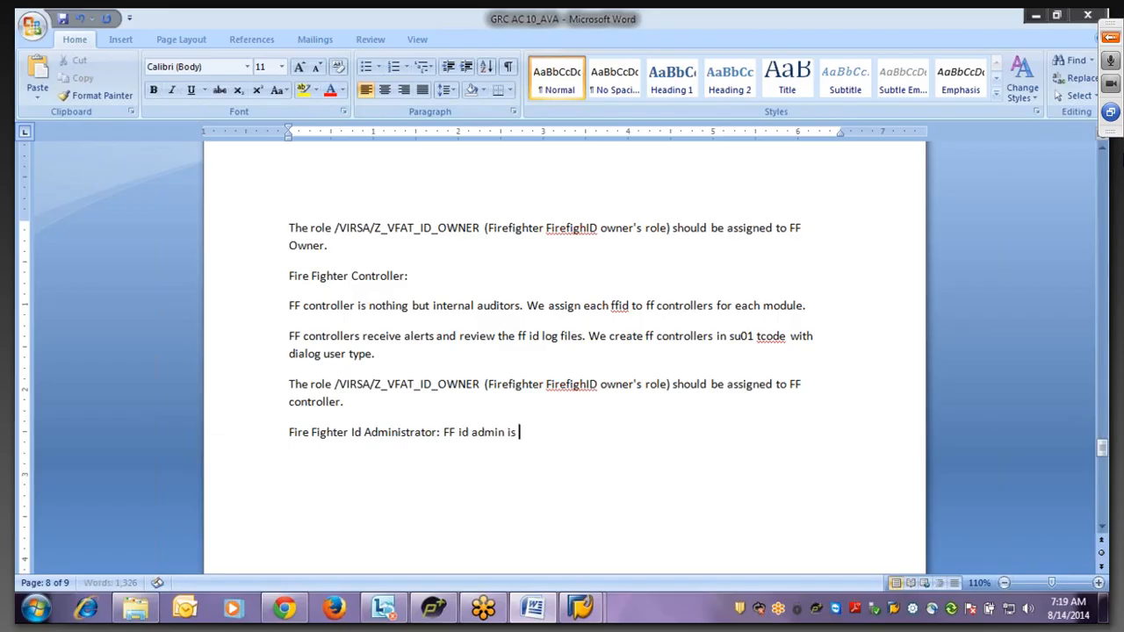
type("nothing but Secirt")
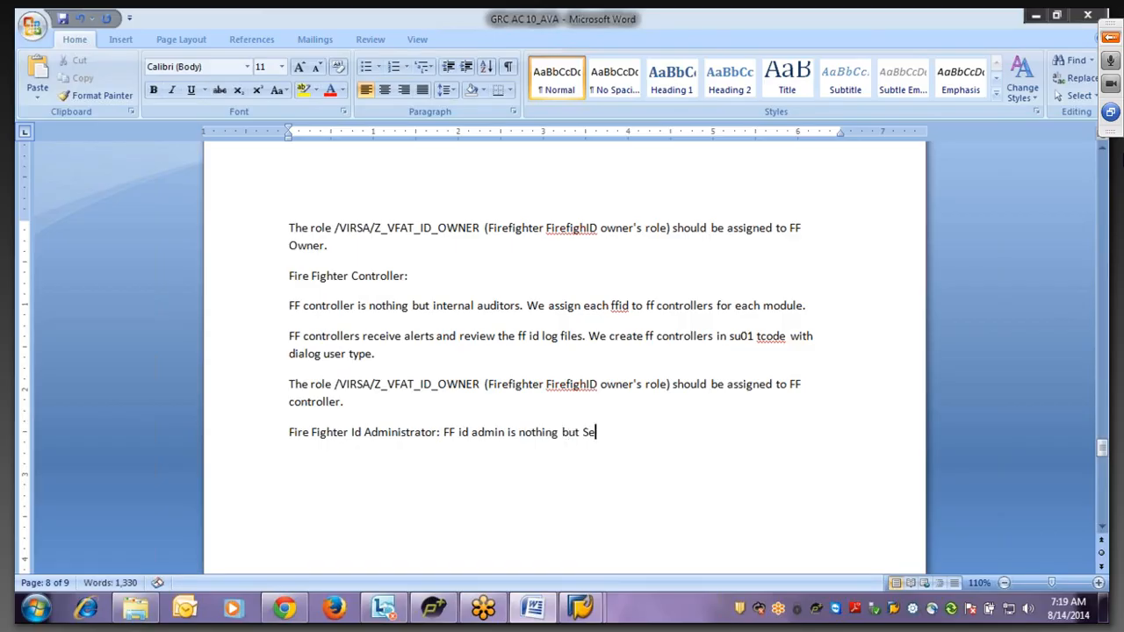
key("BackSpace")
key("BackSpace")
key("BackSpace")
type("urity / GRC")
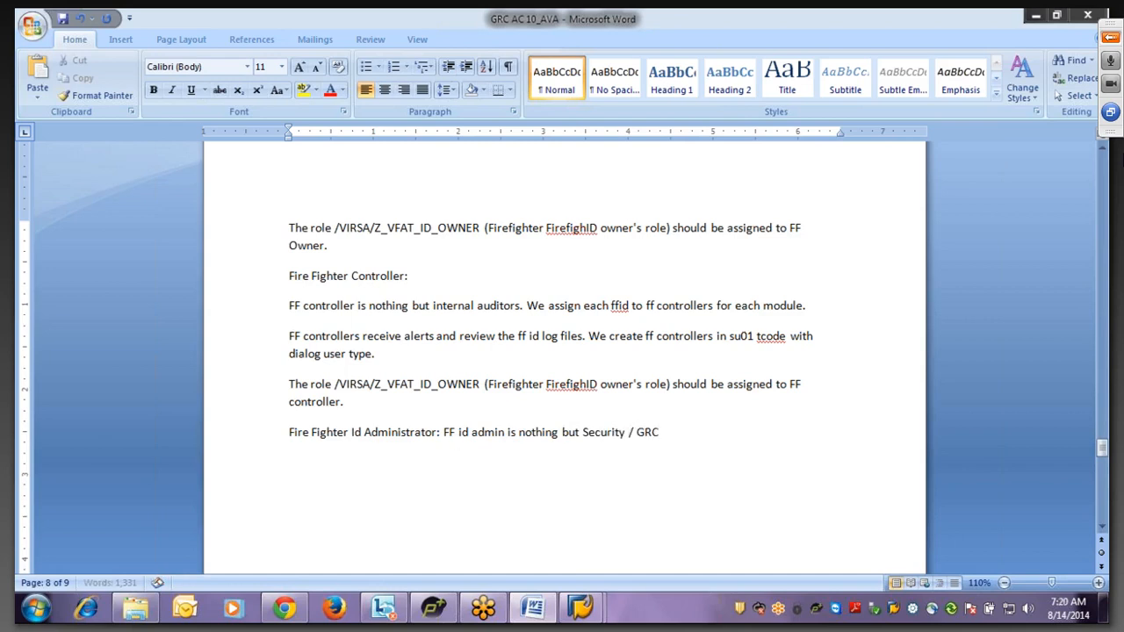
type(" consultants.")
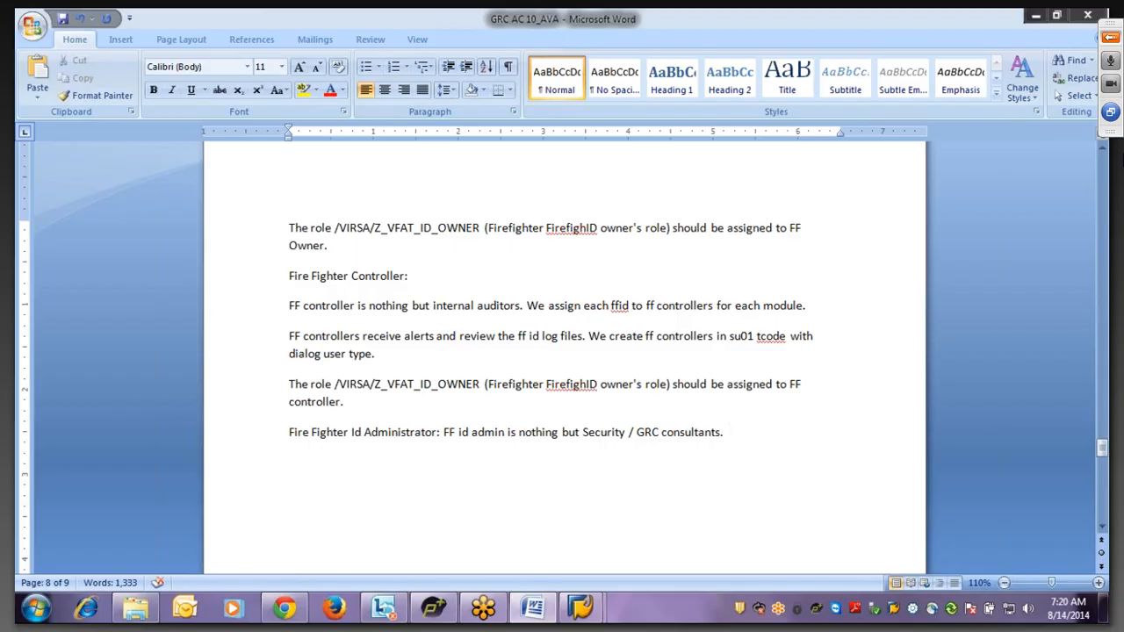
type("Ff id admins")
key("BackSpace")
type("setu")
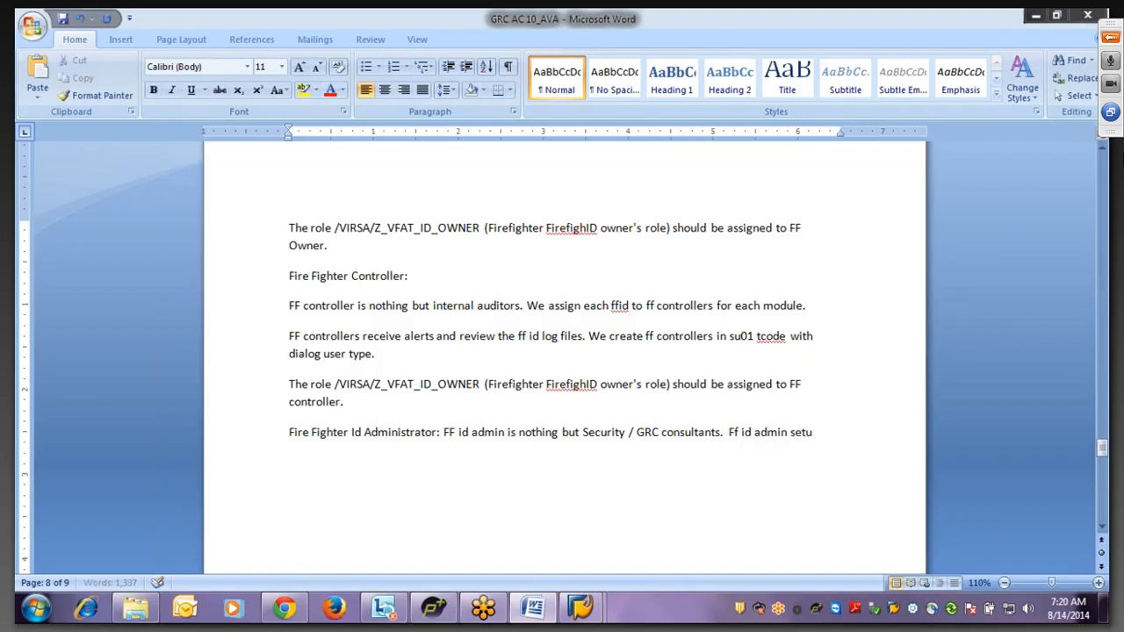
type("p and")
key("BackSpace")
type("nd configure the ff")
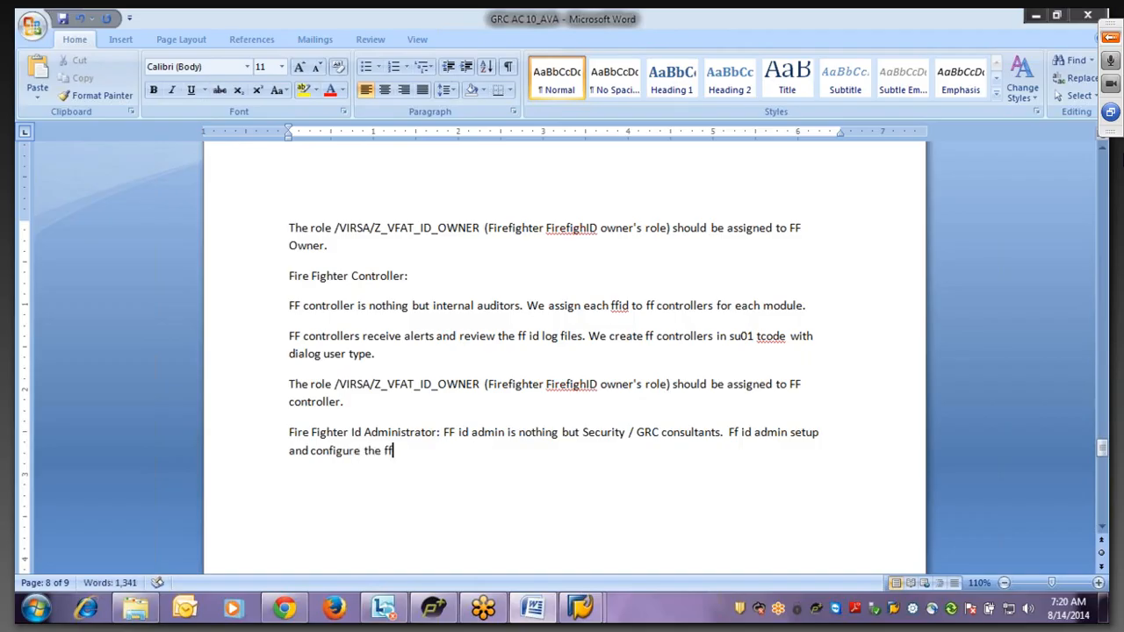
type("id concept.")
- Add the paragraph 'We use SU01 tcode to create FF Id admin with dialog user type.'
key("Return")
type("Ffid")
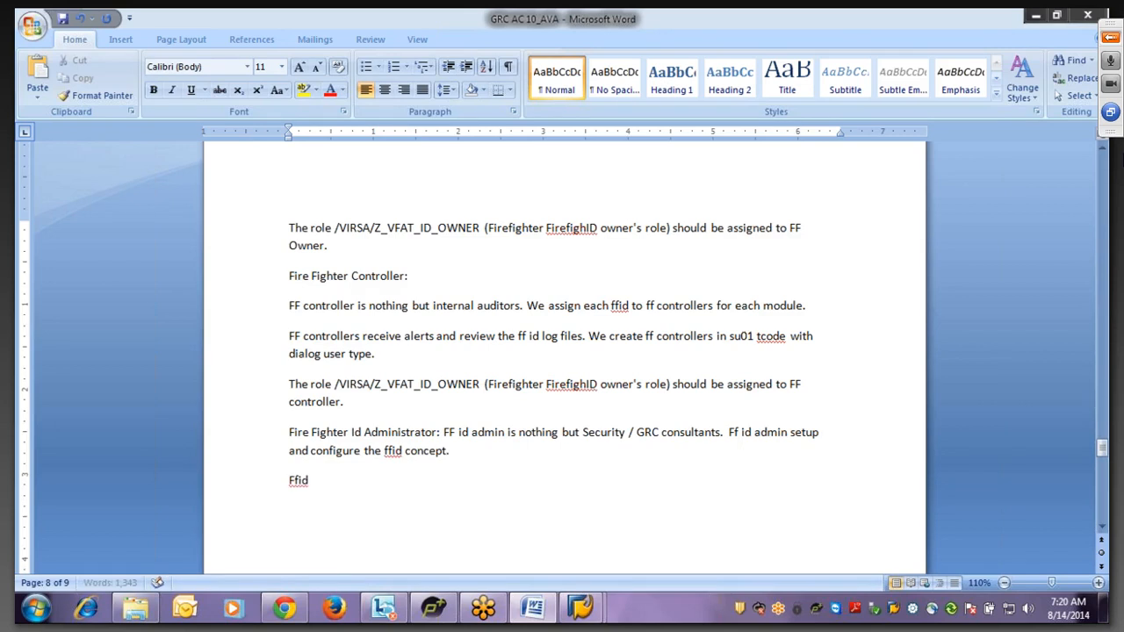
key("BackSpace")
key("BackSpace")
key("BackSpace")
type("f id adm")
key("BackSpace")
key("BackSpace")
type("dmin setup ")
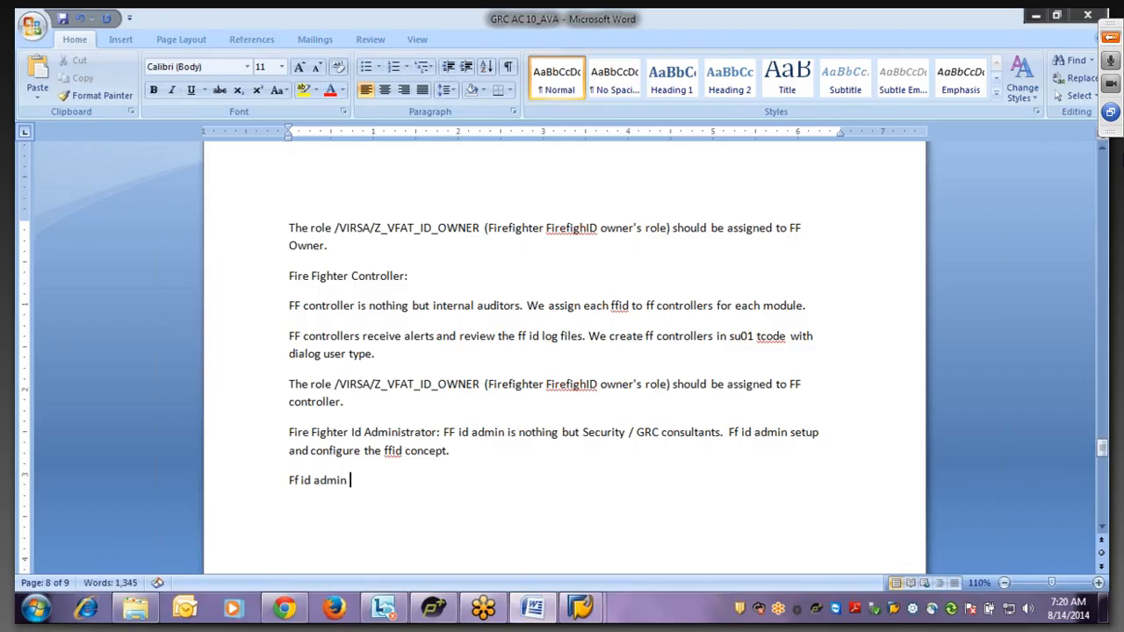
type("and")
key("BackSpace")
key("BackSpace")
key("BackSpace")
key("BackSpace")
key("BackSpace")
key("BackSpace")
key("BackSpace")
key("BackSpace")
key("BackSpace")
key("BackSpace")
key("BackSpace")
key("BackSpace")
key("BackSpace")
type("We u")
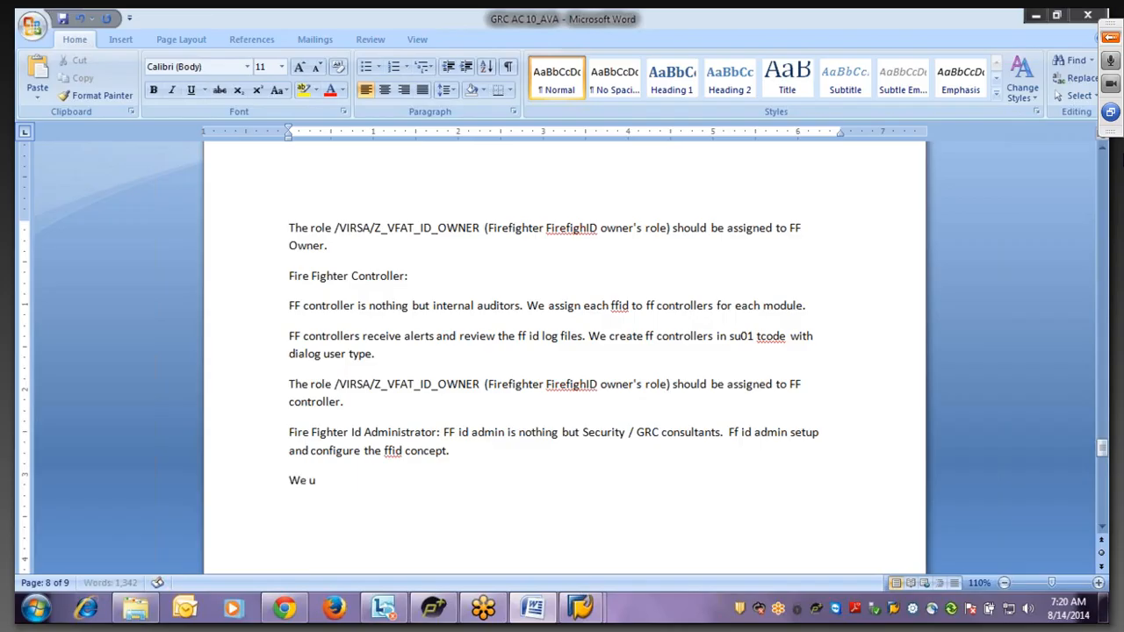
type("se SU01 tcode to create FF")
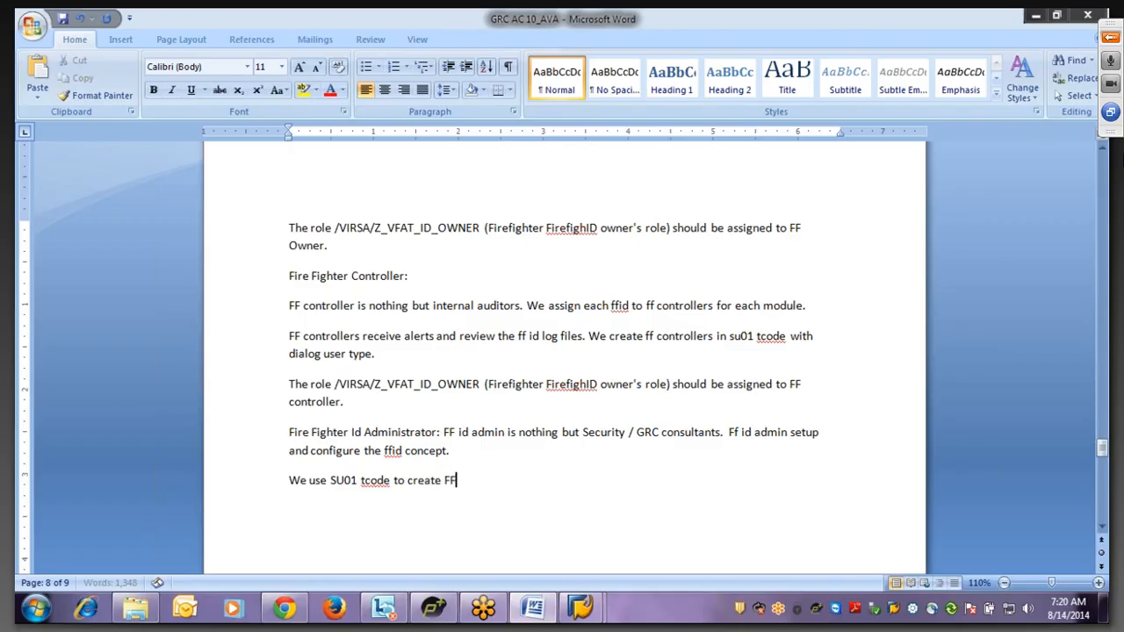
type(" Id admin wit")
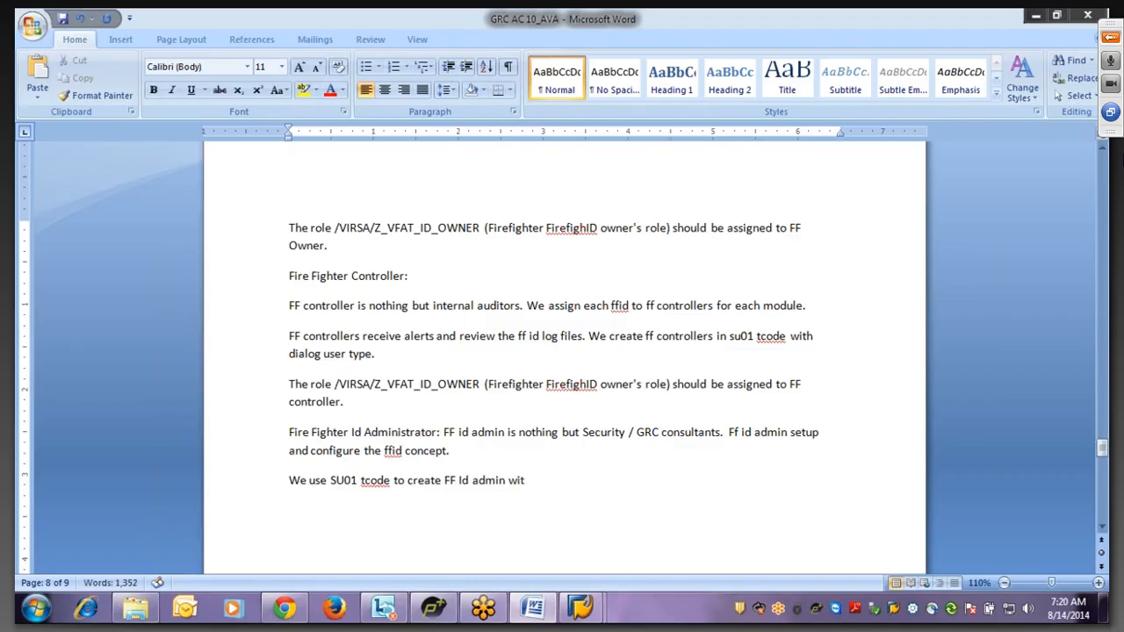
type("h dialog user type")
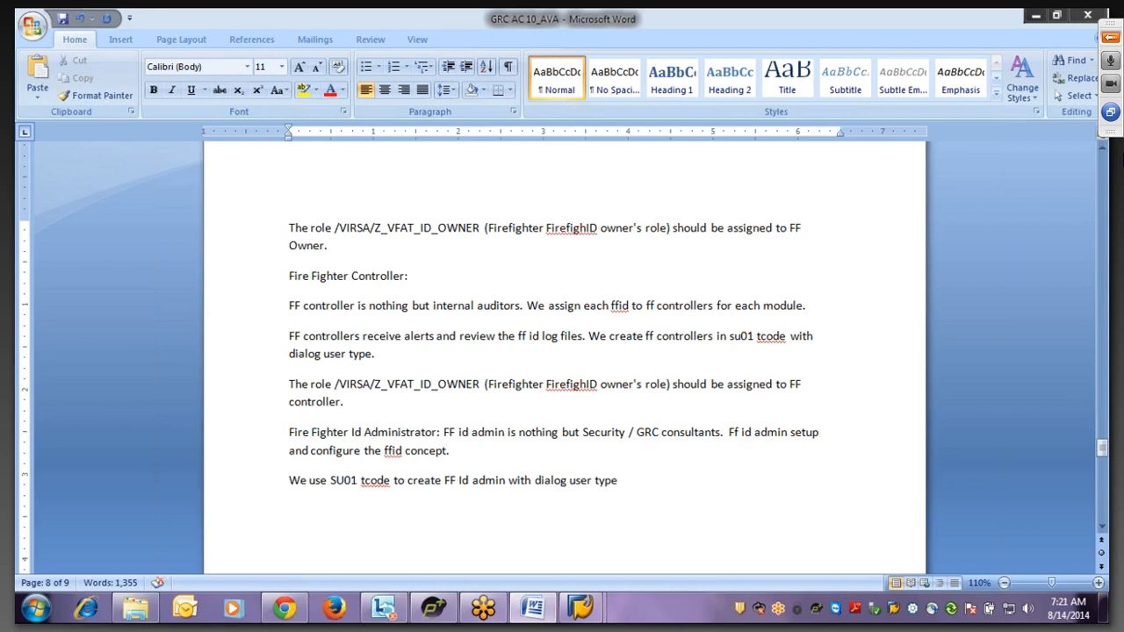
type(".")
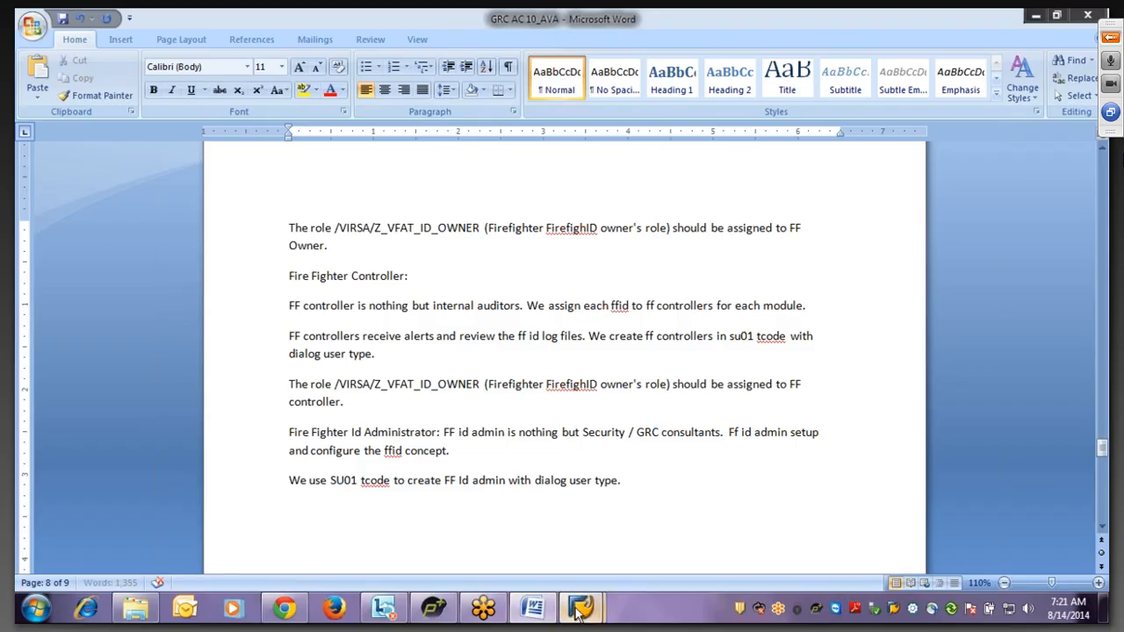
mouse_move(579, 612)
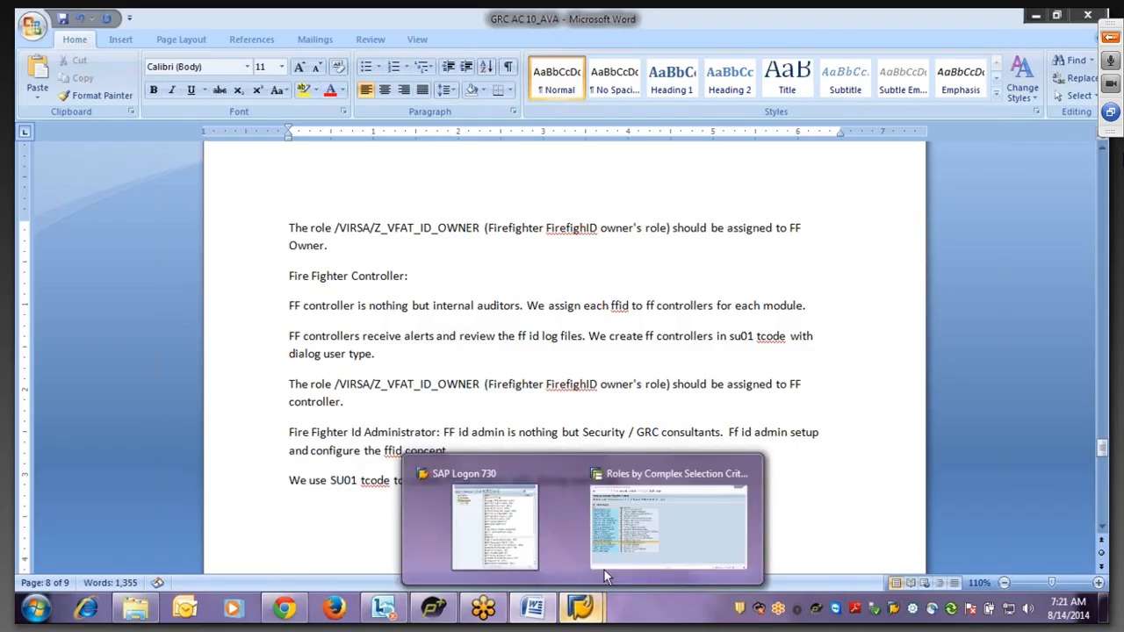
left_click(604, 571)
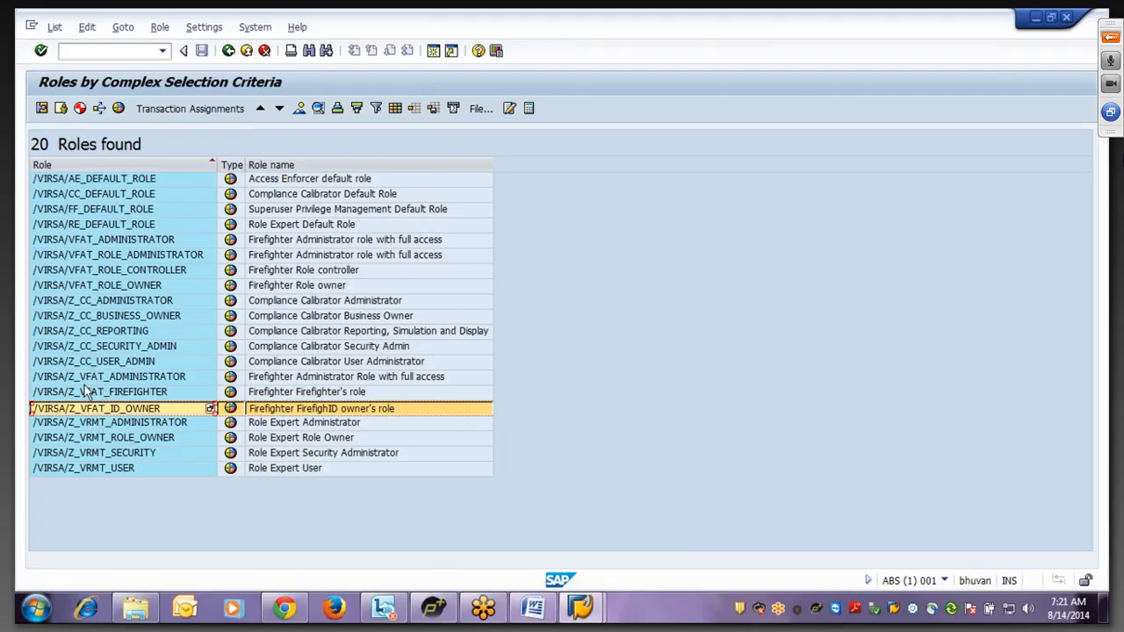
- Copy the /VIRSA/Z_VFAT_ADMINISTRATOR row from the SAP roles list and return to Word
left_click(99, 377)
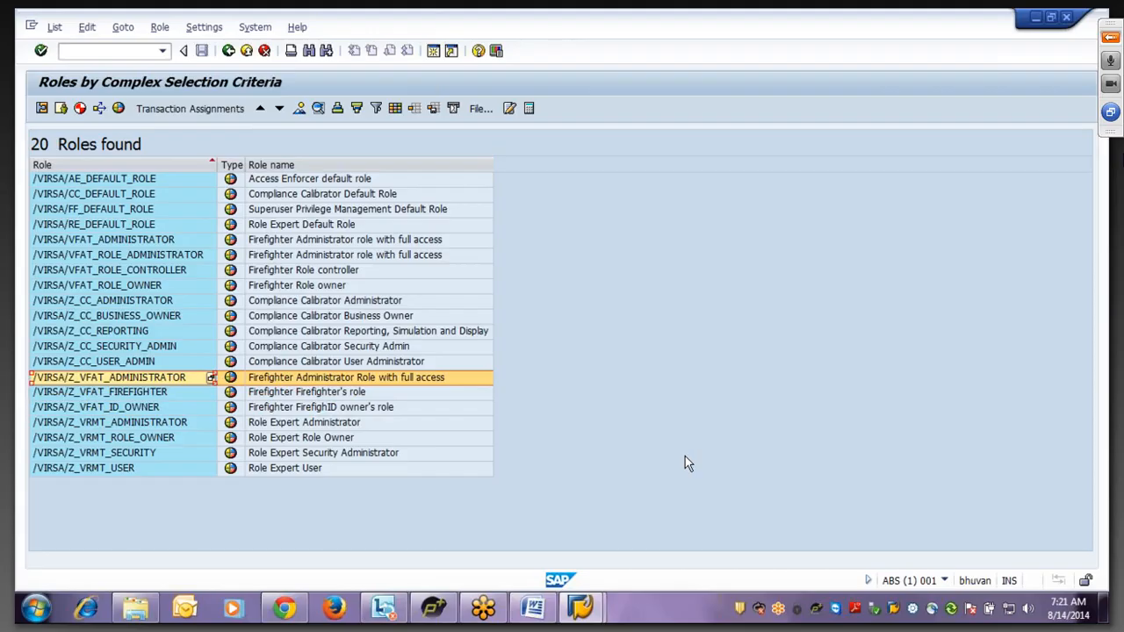
key("alt+Tab")
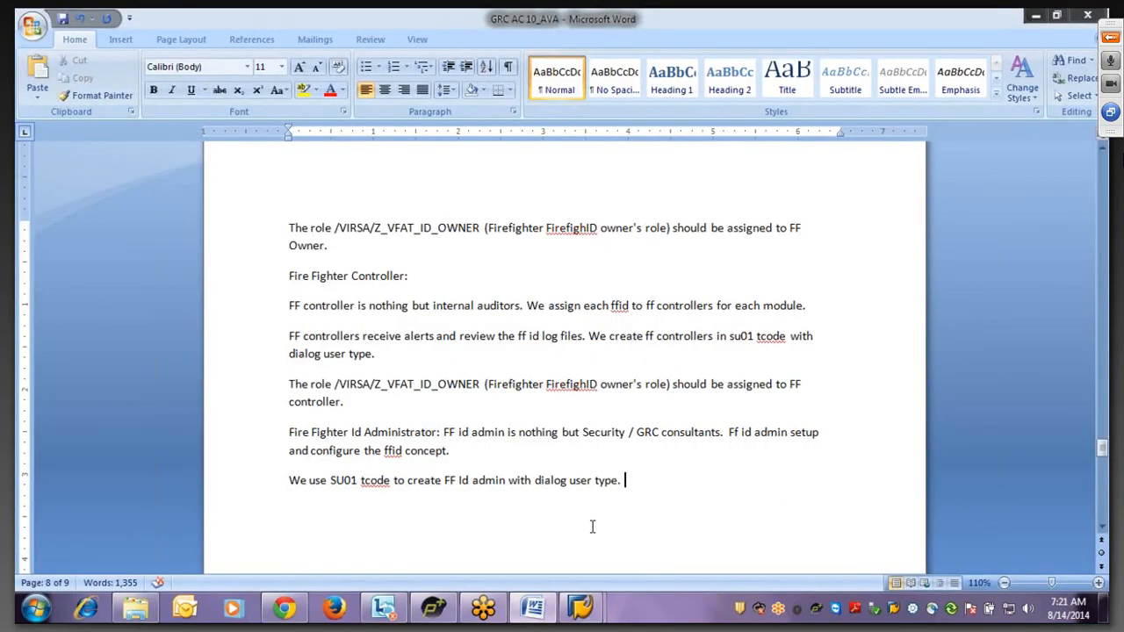
type("The role")
type("/VIRSA/Z_VFAT_ADMINISTRATOR\t@IC\\QSingle role@\tFirefighter Administrator Role with full access")
left_click(502, 499)
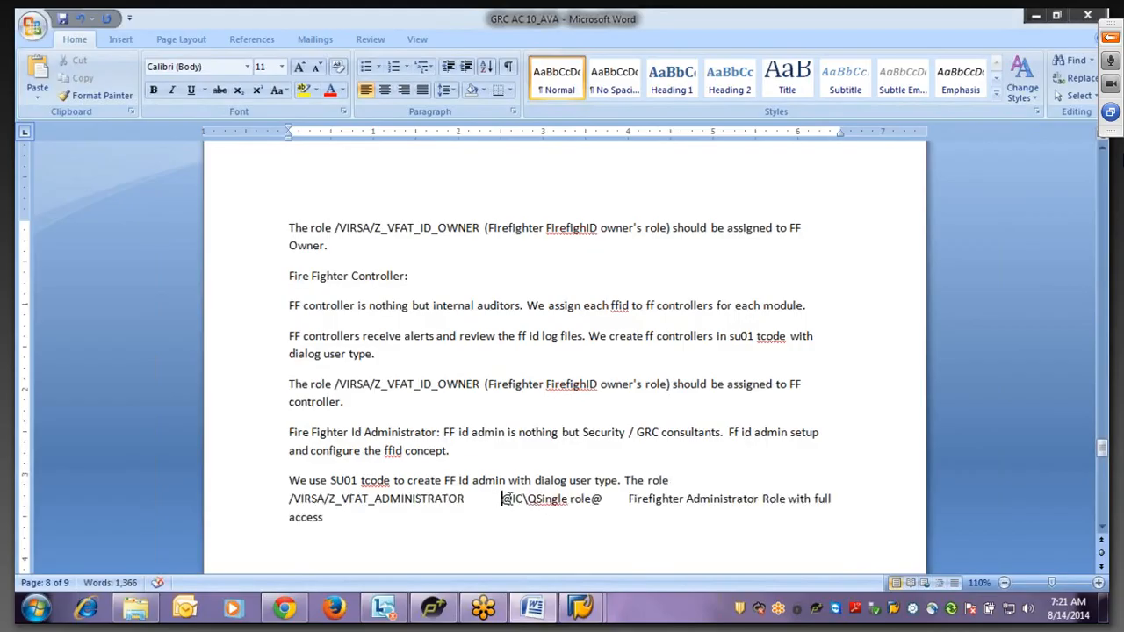
left_click_drag(502, 499, 604, 501)
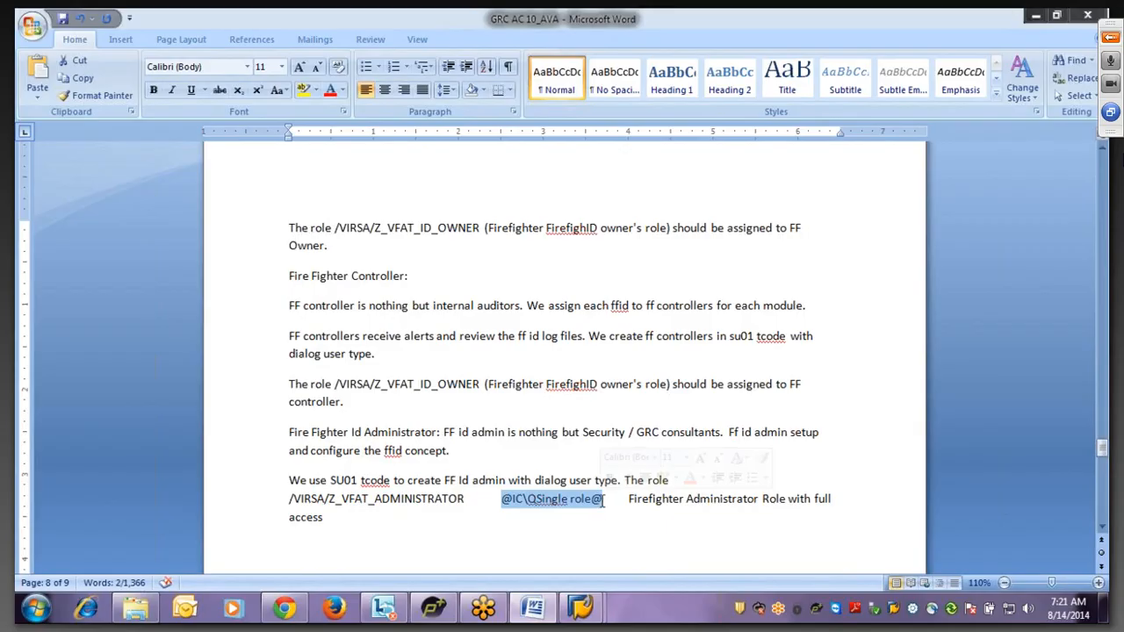
key("Delete")
key("Delete")
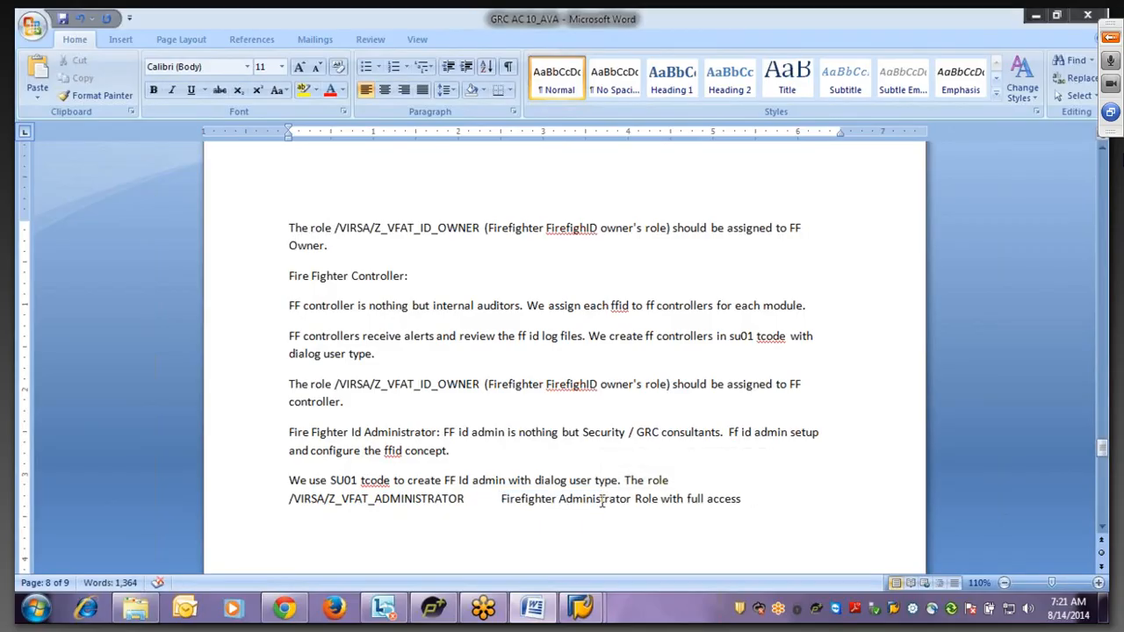
key("BackSpace")
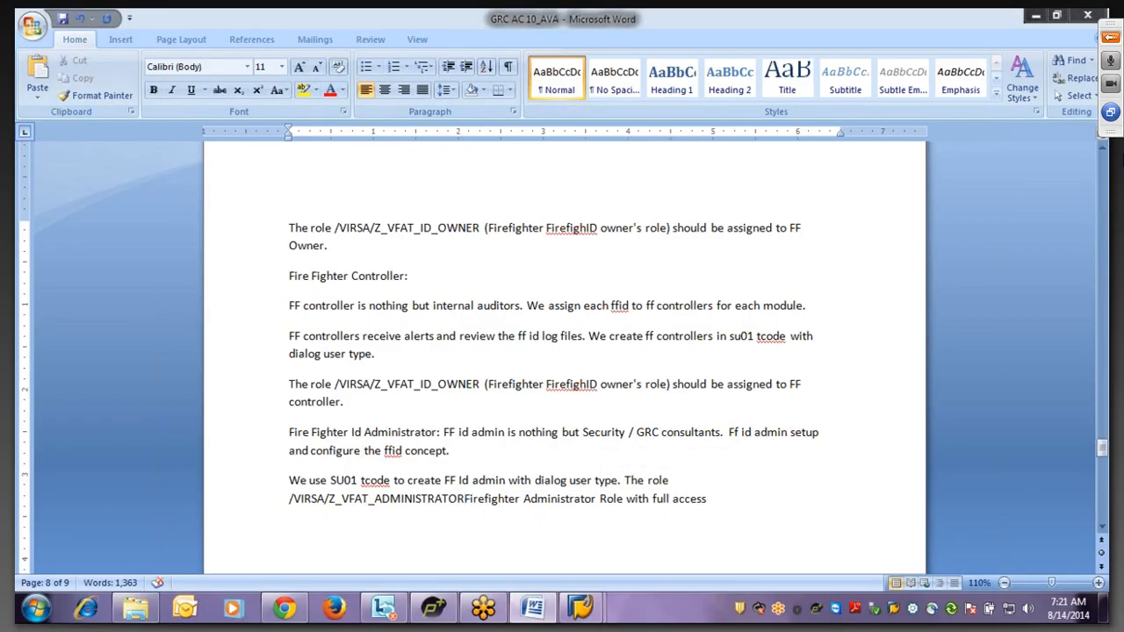
type("(")
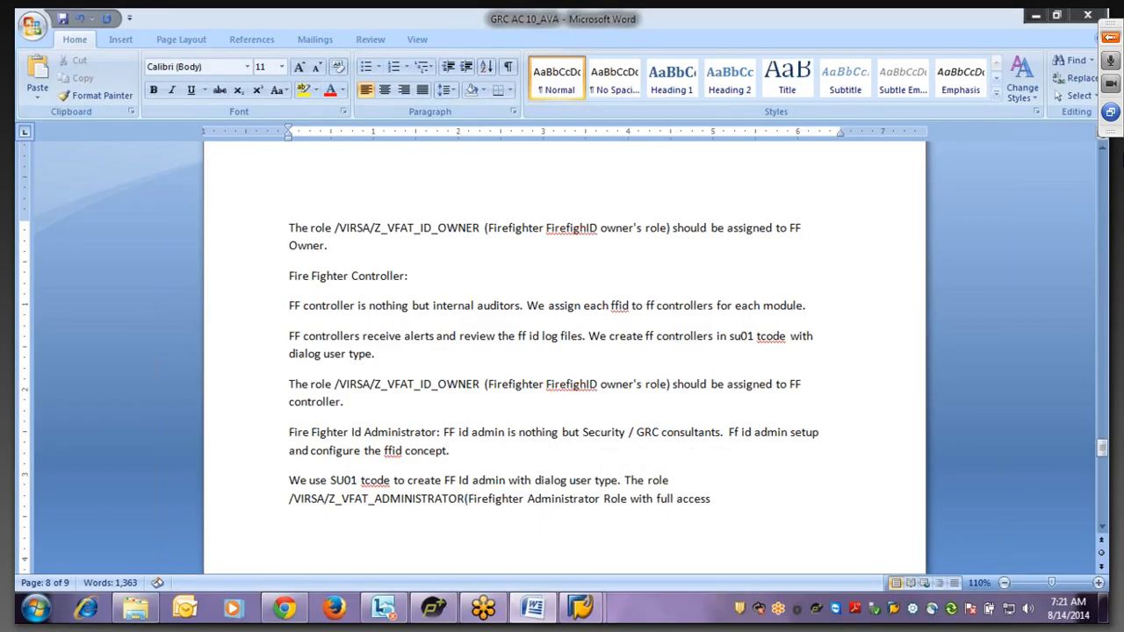
left_click(718, 507)
type(")")
left_click(462, 500)
left_click(381, 529)
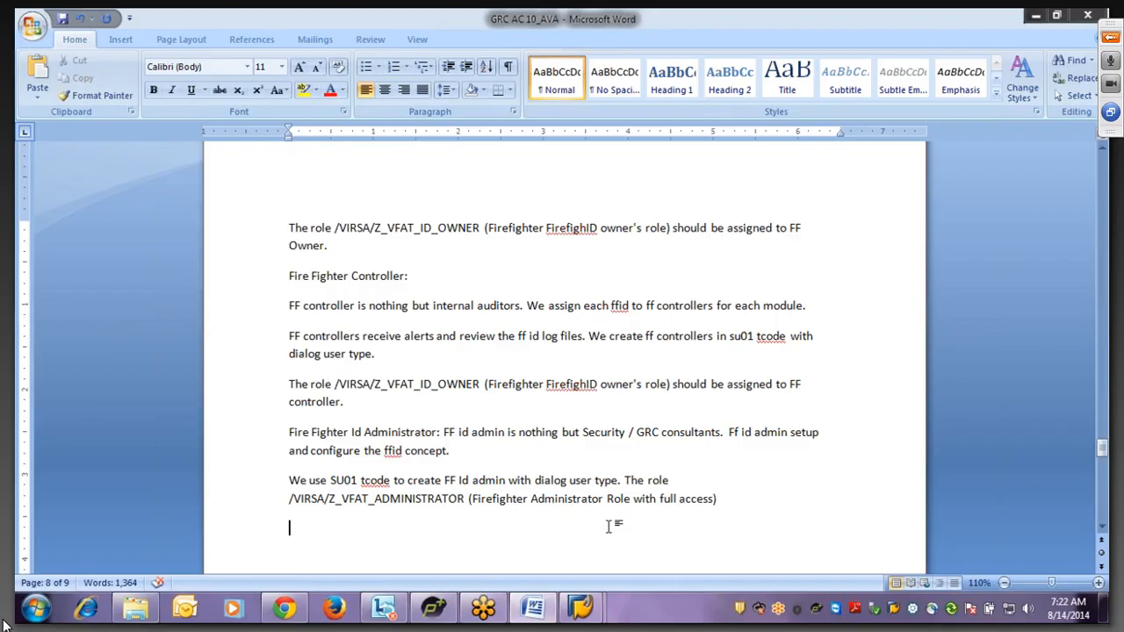
key("BackSpace")
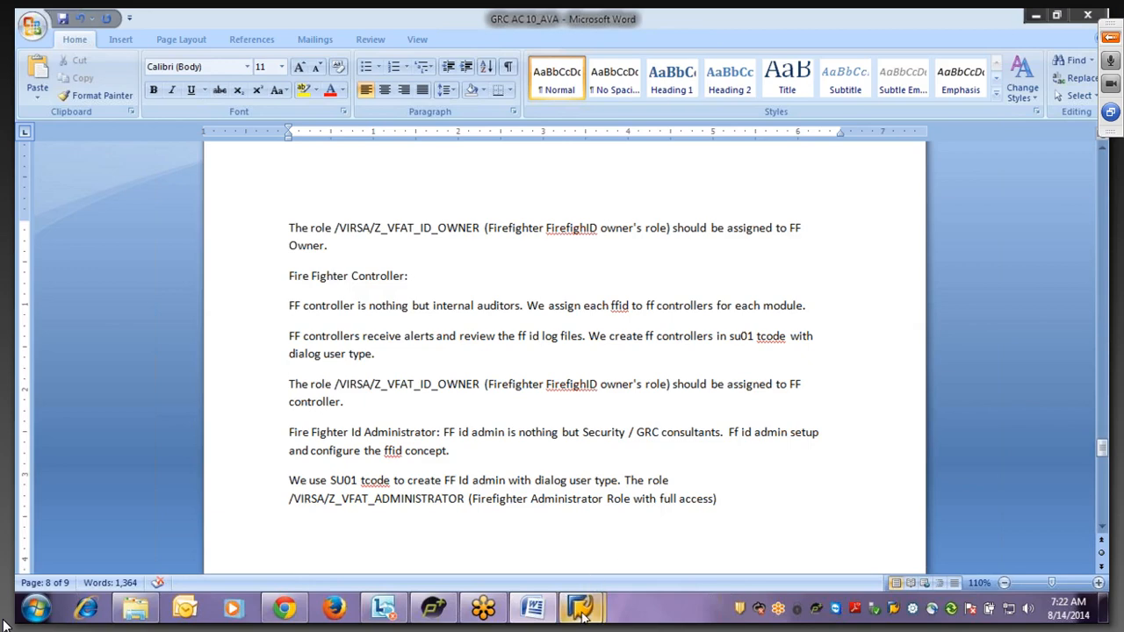
- Open the GoToMeeting control panel and send 'no' to the entire audience in chat
mouse_move(592, 599)
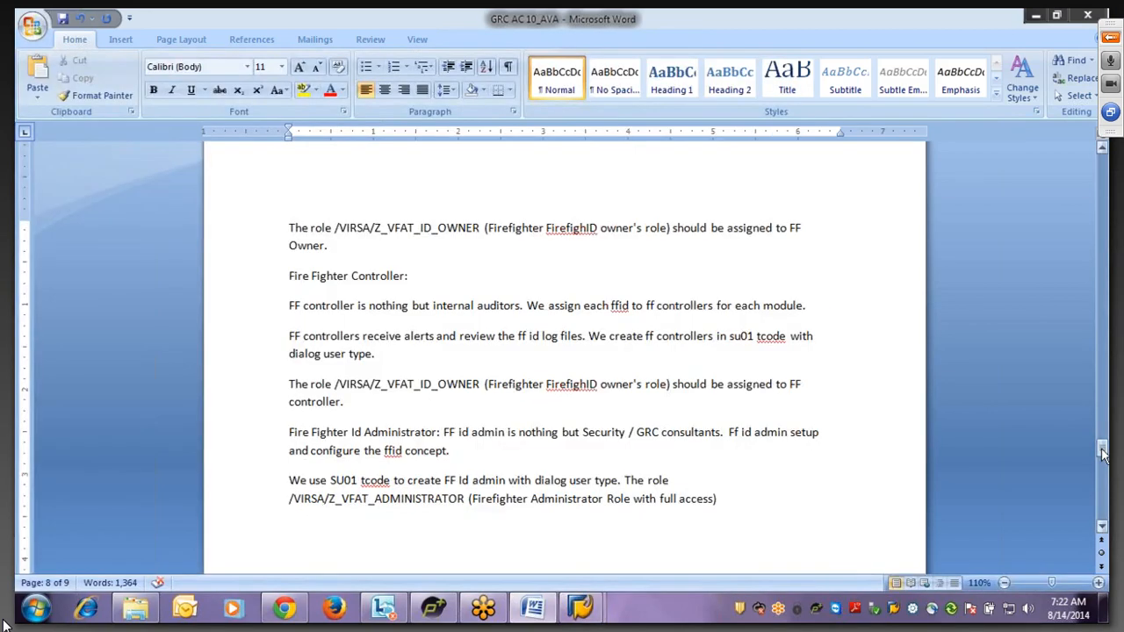
left_click(1104, 451)
left_click_drag(1104, 452, 1104, 435)
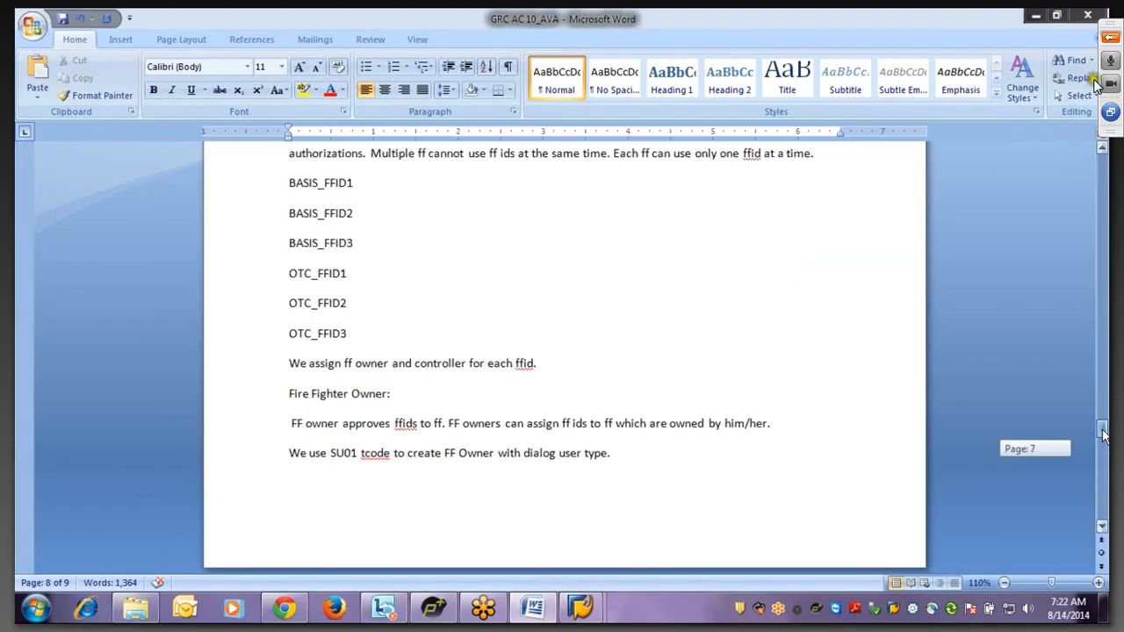
left_click(1112, 35)
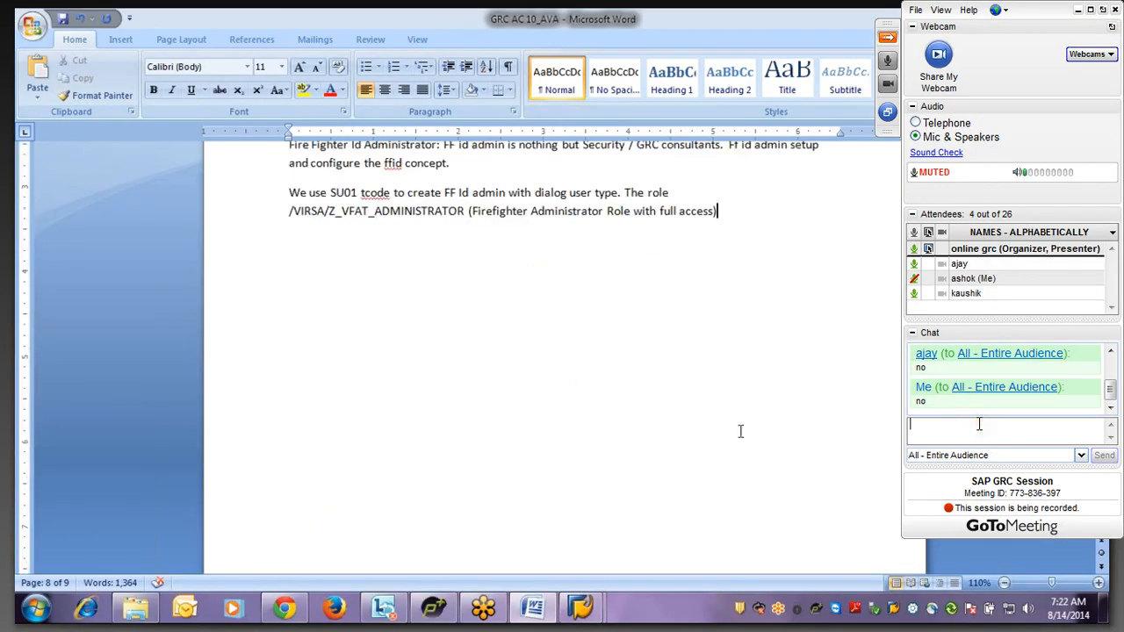
type("no")
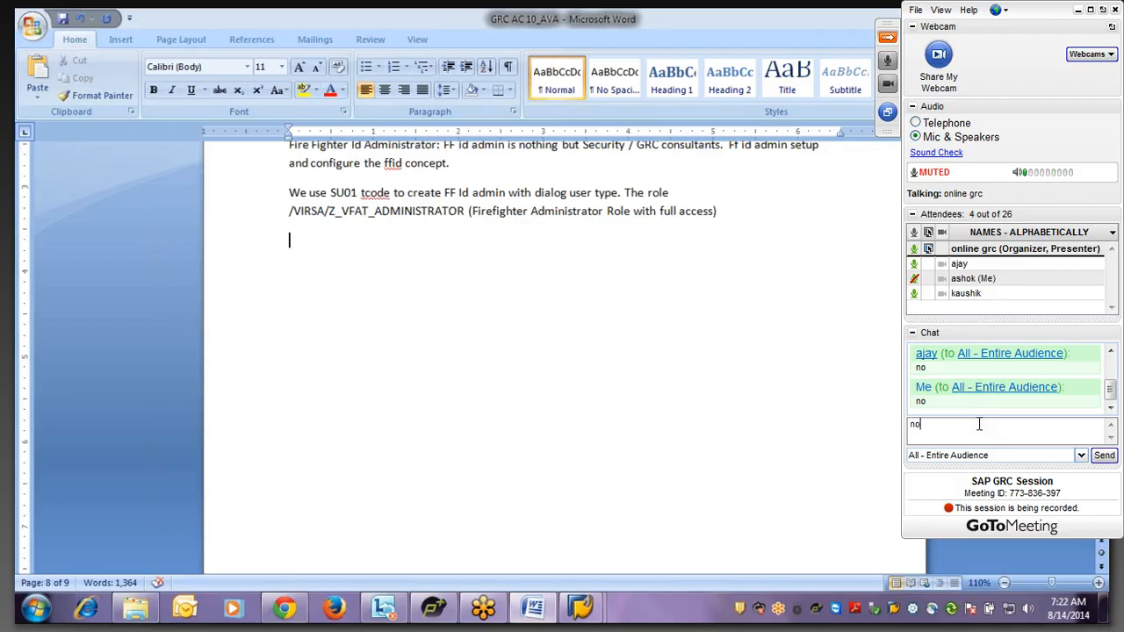
key("Return")
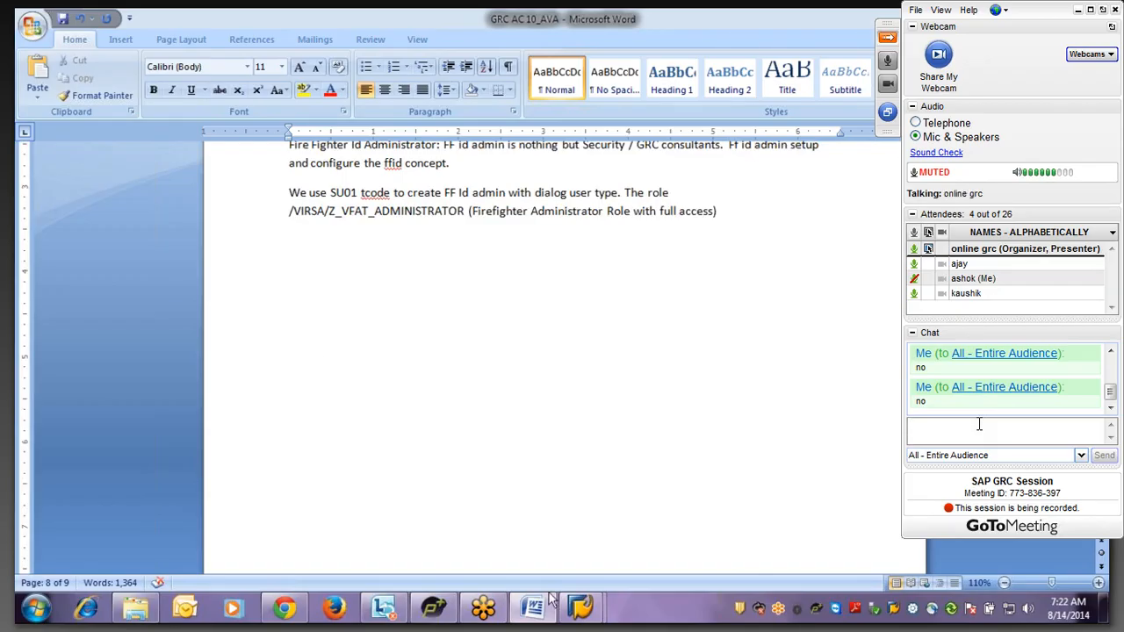
- Leave the roles list and run /nsu01 to reach User Maintenance
mouse_move(570, 604)
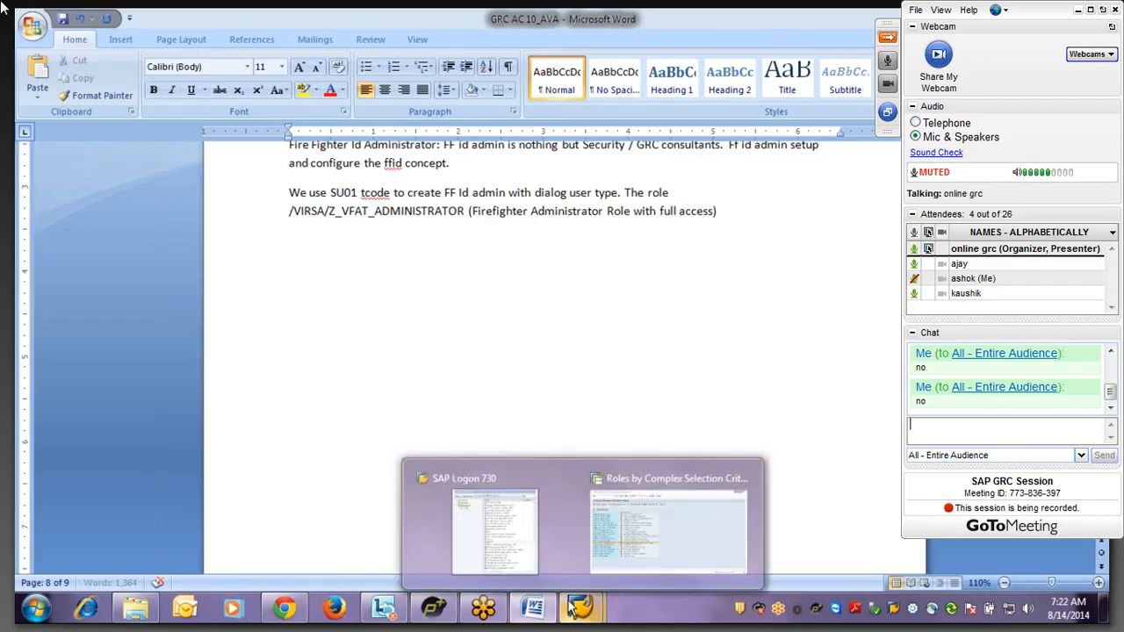
left_click(616, 548)
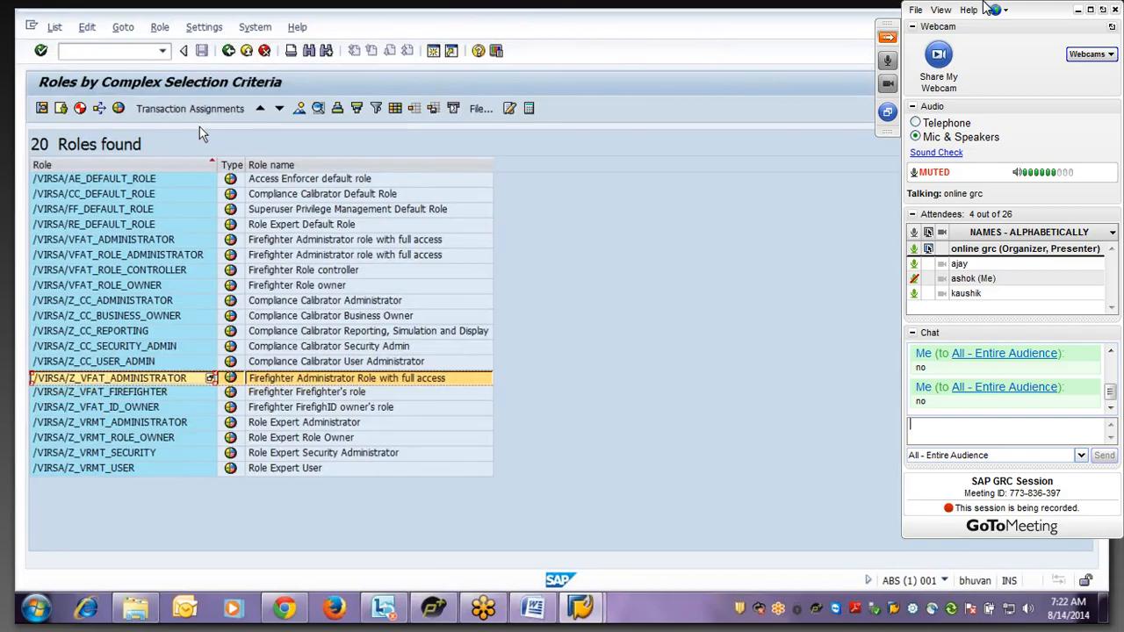
key("ctrl+slash")
type("/nsu01")
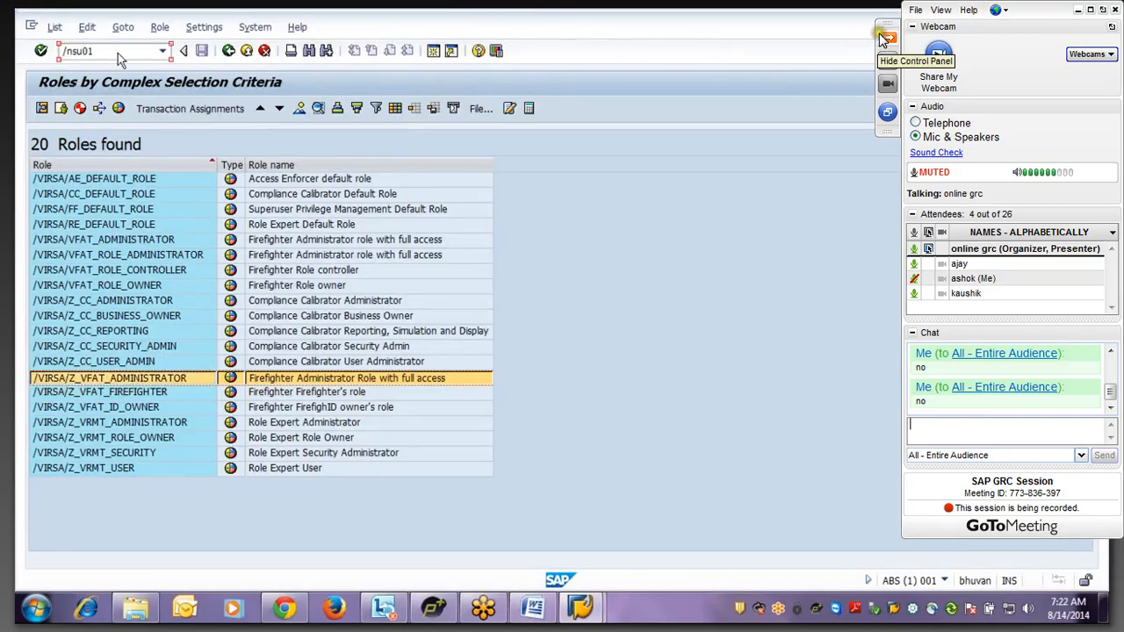
key("Return")
left_click(886, 38)
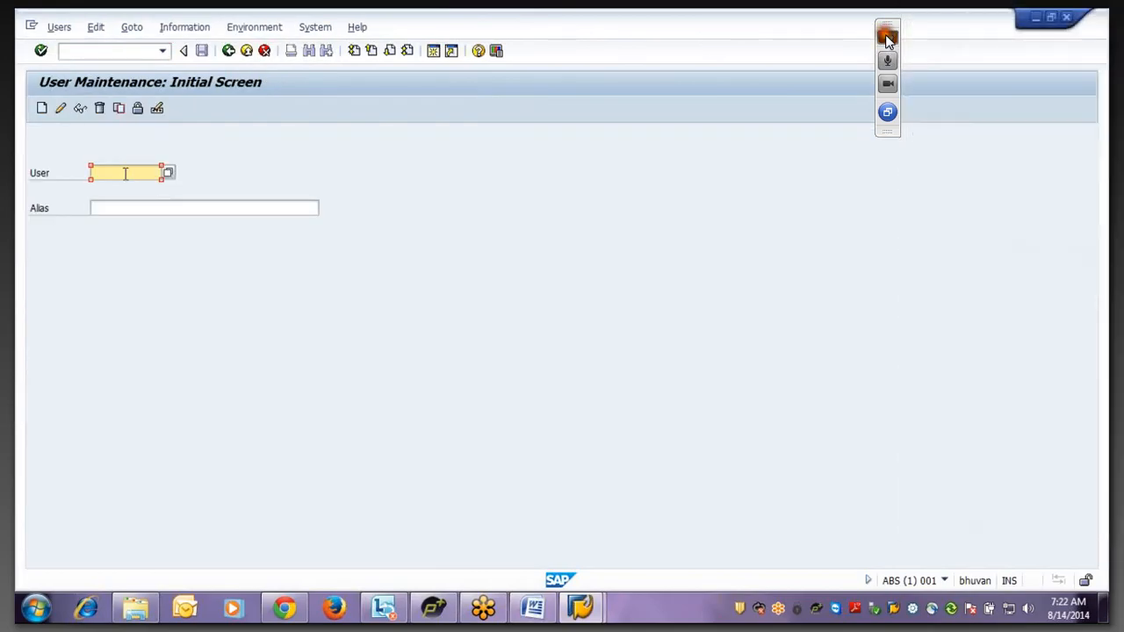
- Search the user ID value help for users matching GRC anywhere in the name
left_click(167, 175)
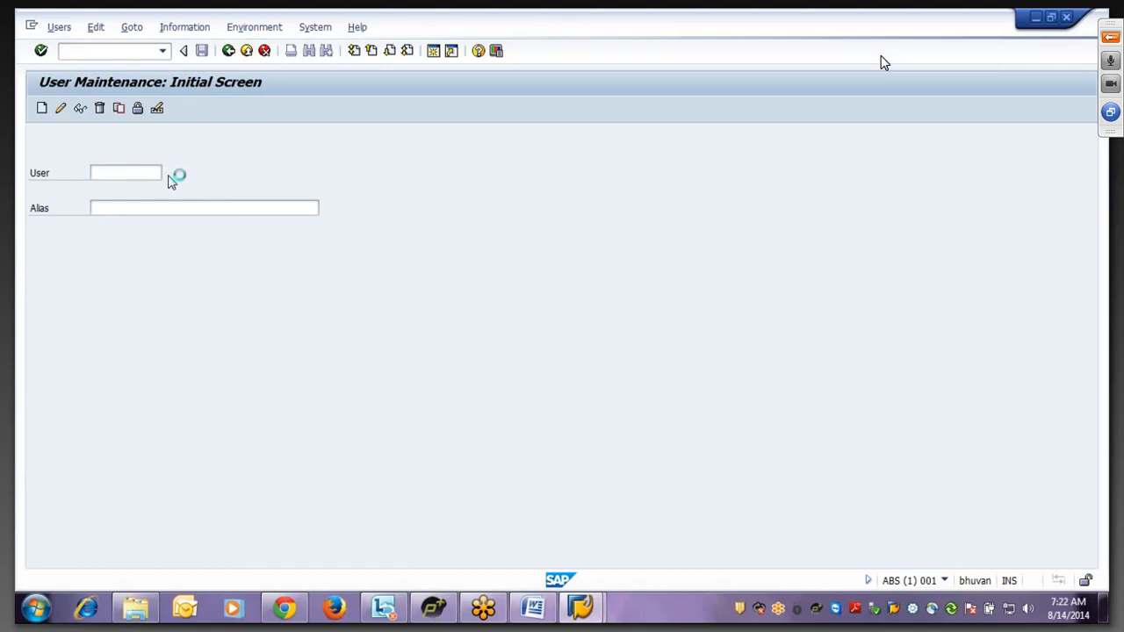
type("GRC")
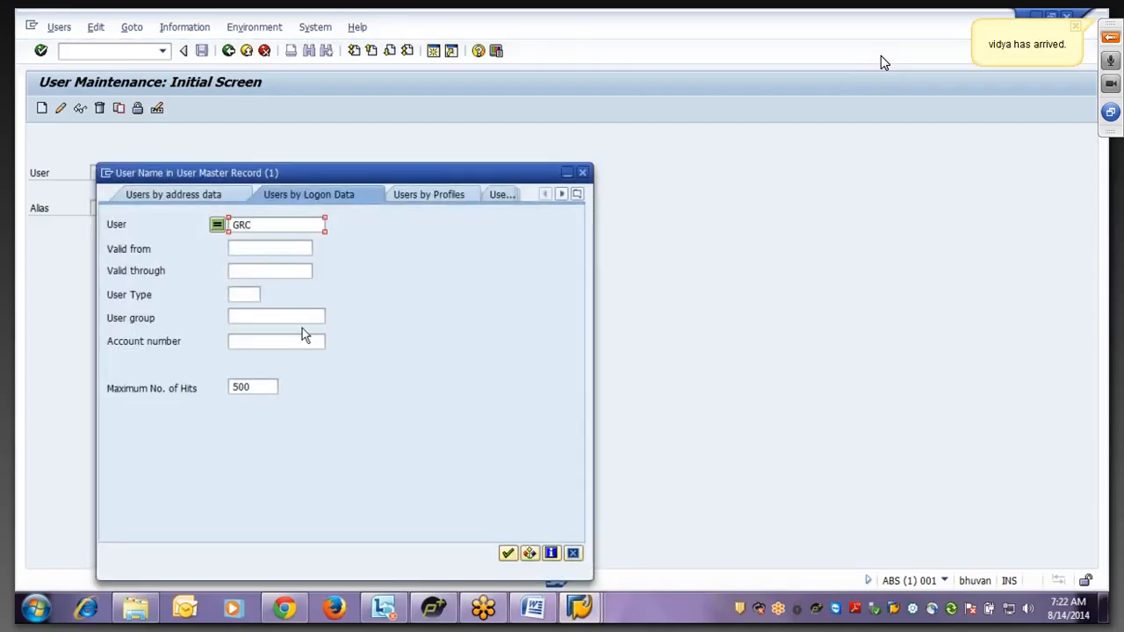
type("*")
type("*")
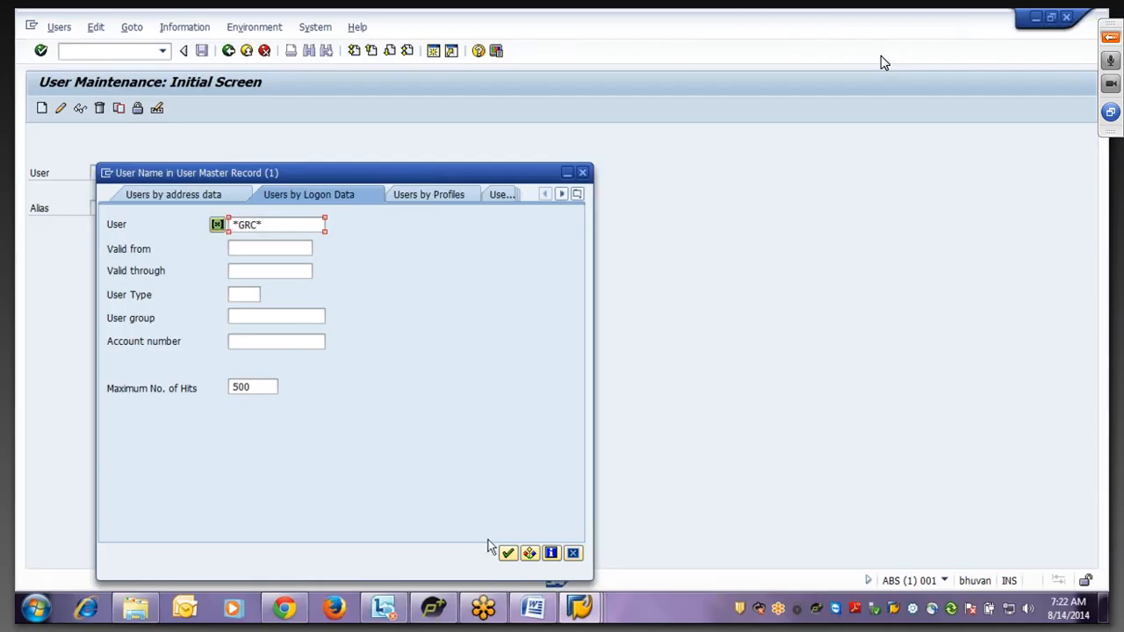
left_click(507, 553)
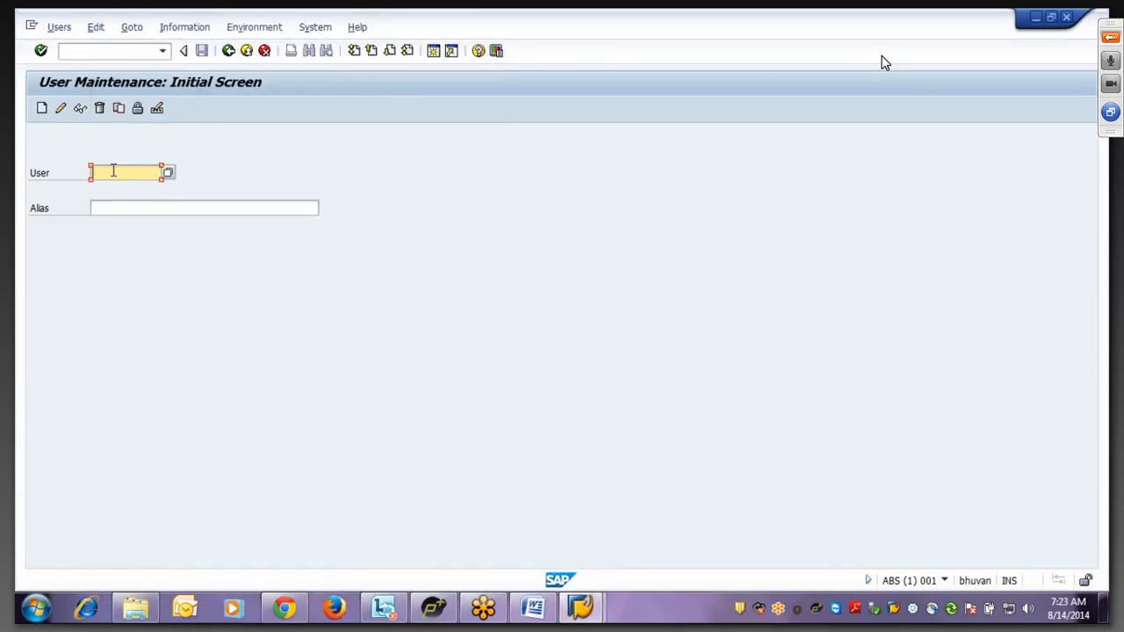
- Enter FF_GRC as the user ID, then overwrite it starting with VIRSA
type("FF_GRC")
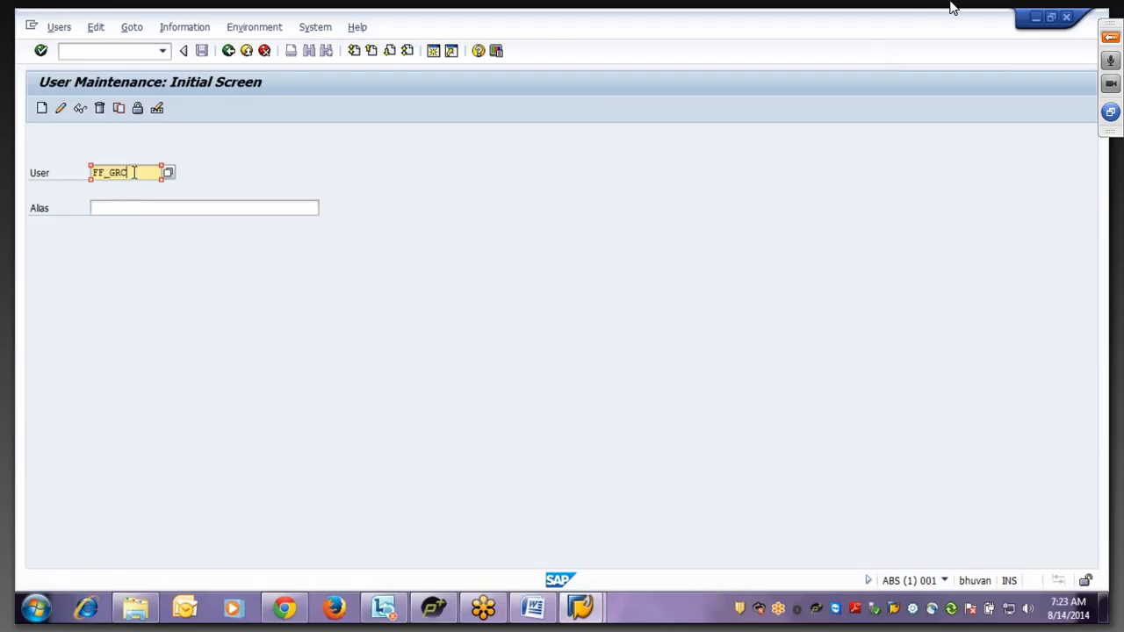
left_click_drag(134, 173, 77, 176)
key("alt+Tab")
type("VI")
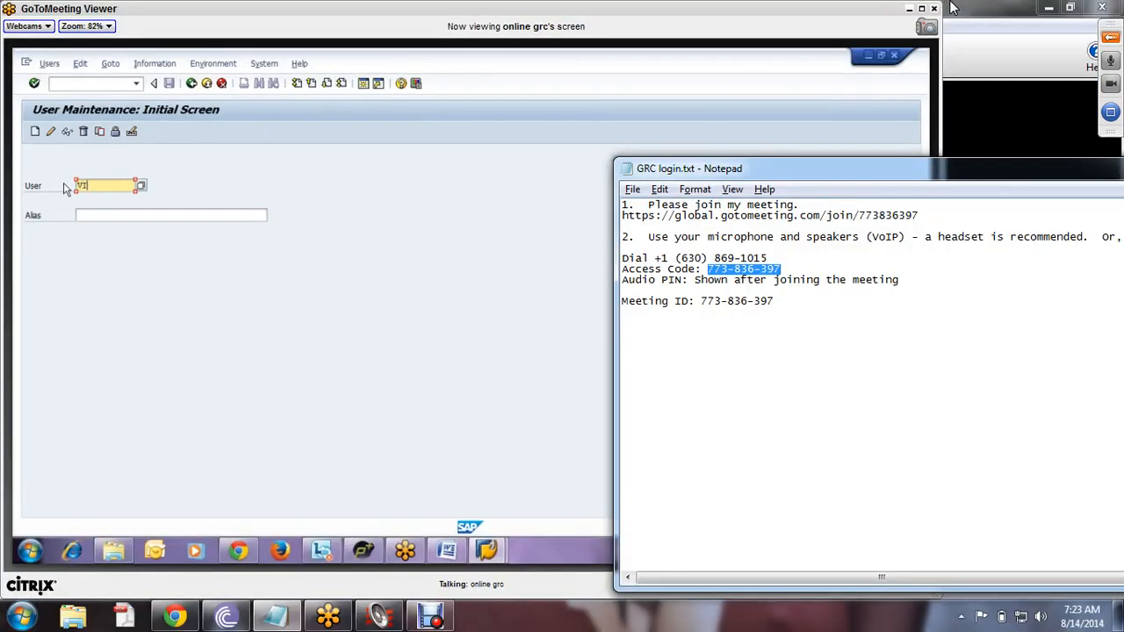
type("RSA")
- Complete the user ID as VIRSA_FF, lower speaker volume to 76, and maximise the meeting viewer
left_click(1042, 617)
type("_")
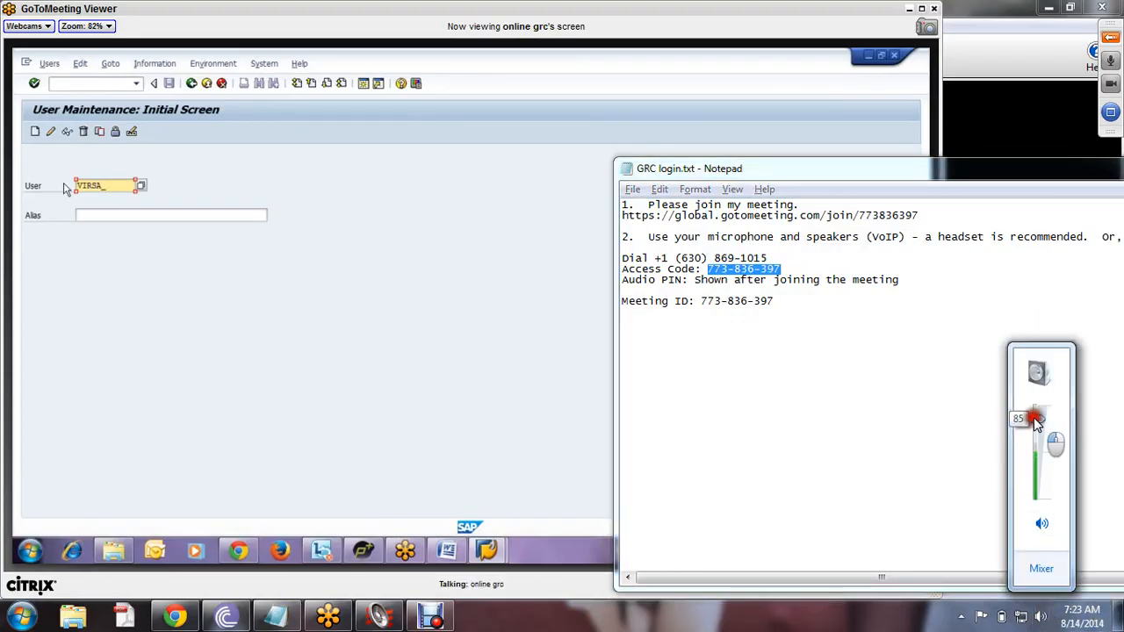
type("FF")
left_click_drag(1036, 425, 1037, 430)
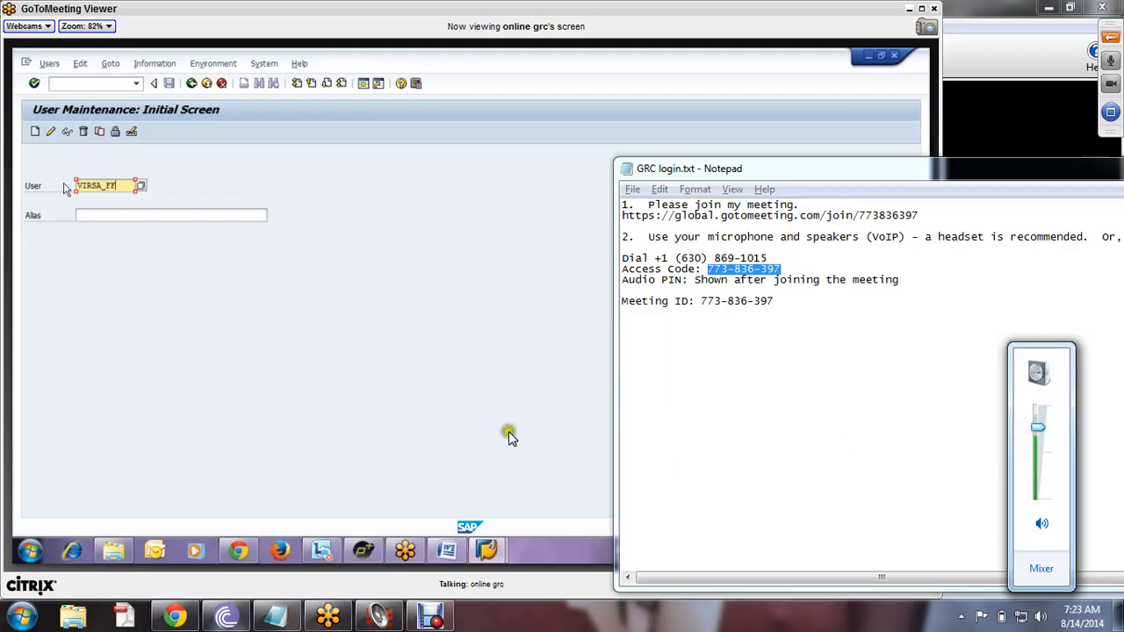
double_click(713, 12)
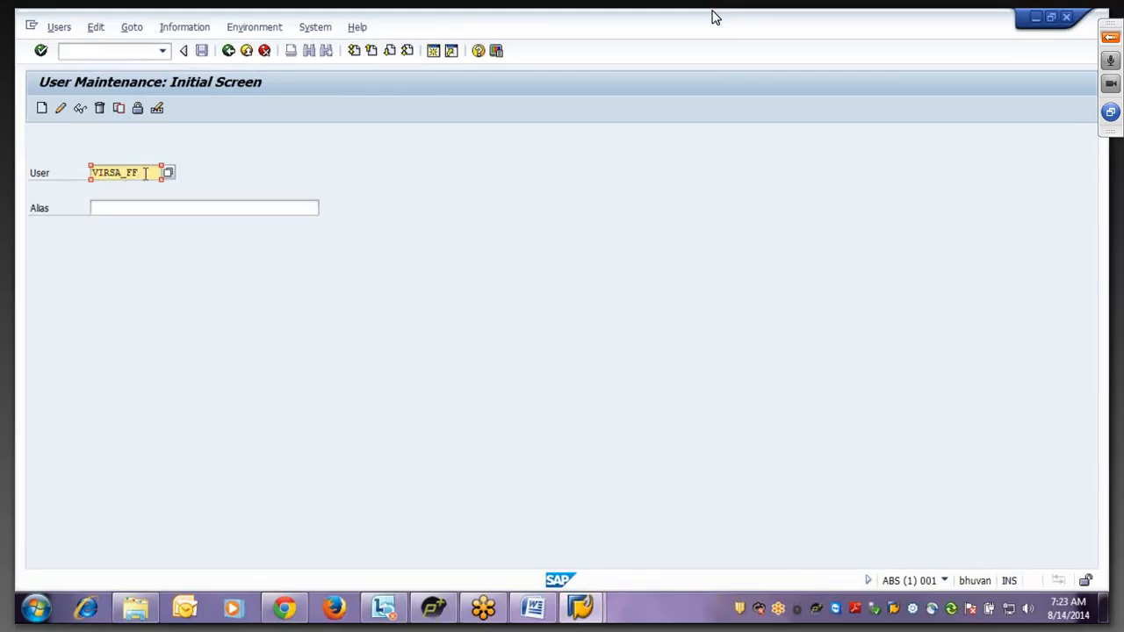
- Try creating user VIRSA_FF and dismiss the 'already exists' message
left_click_drag(145, 172, 65, 171)
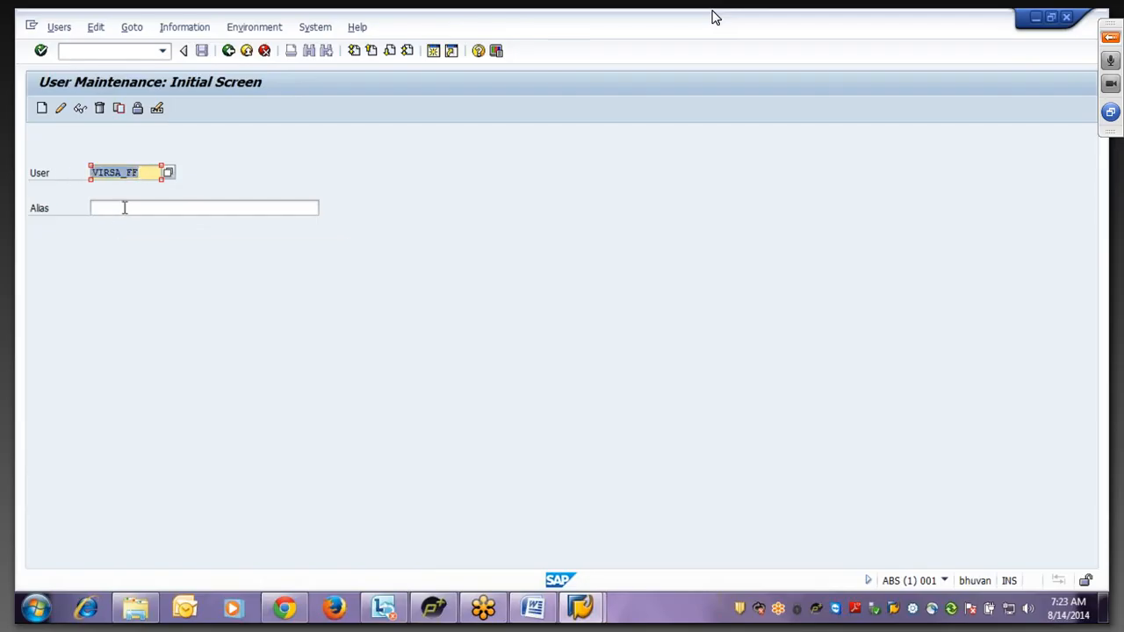
left_click(154, 172)
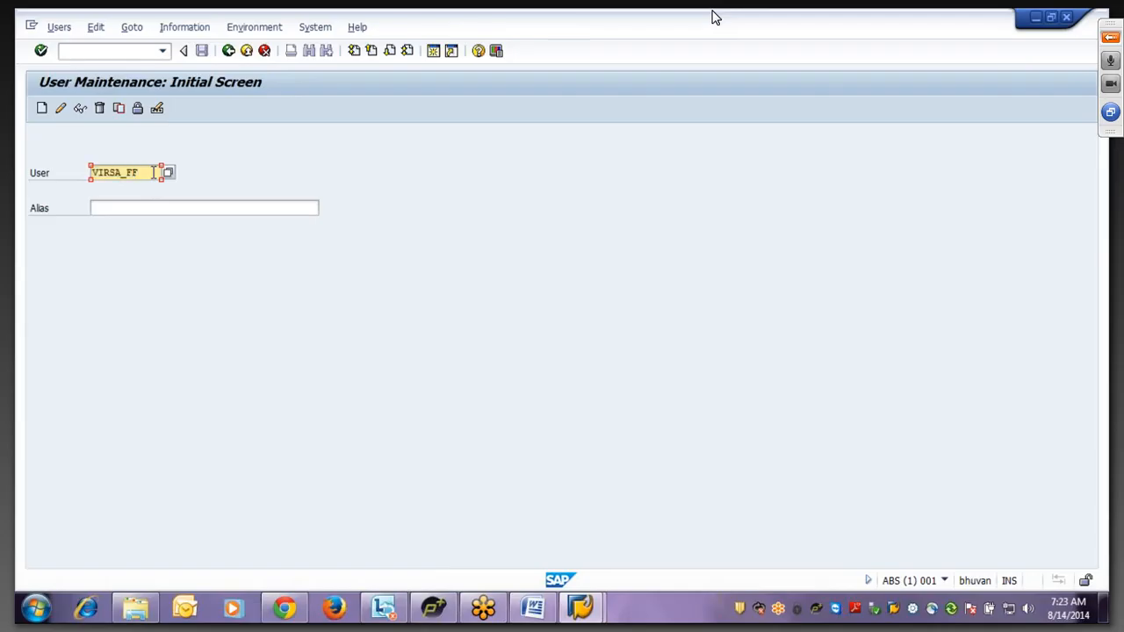
left_click_drag(153, 172, 65, 169)
left_click(42, 109)
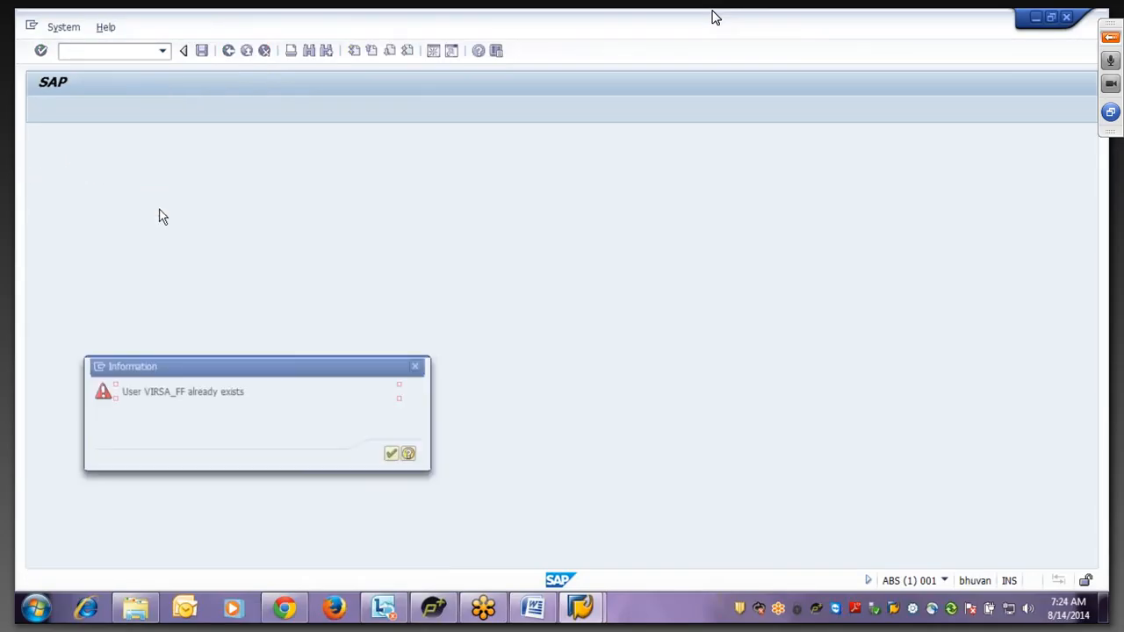
left_click(400, 458)
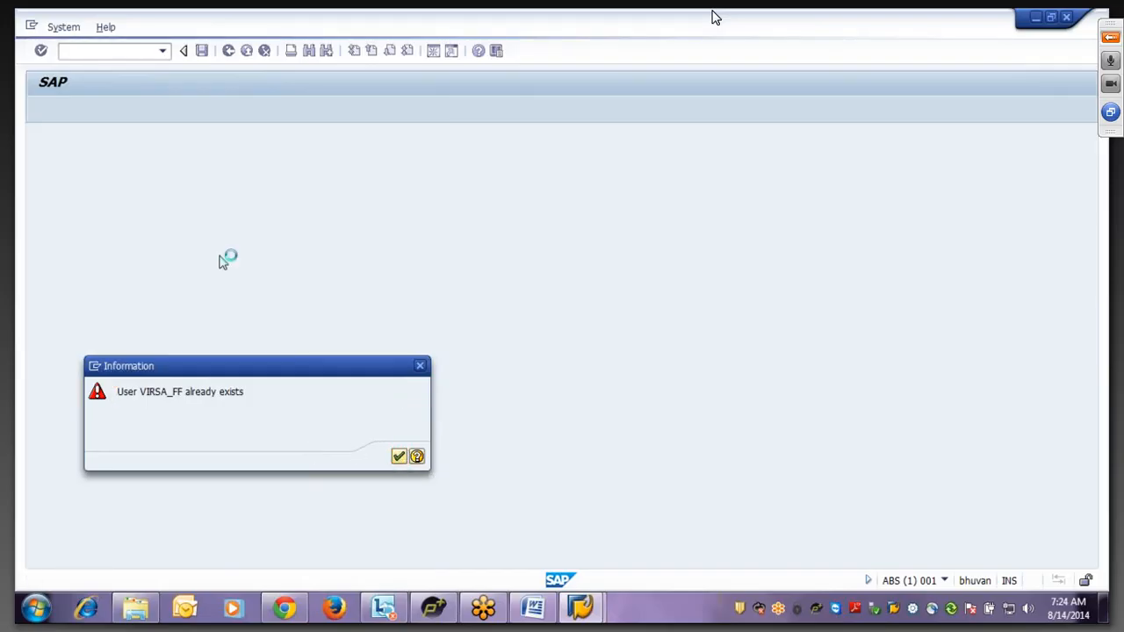
- Edit the user ID down to FF01
type("01")
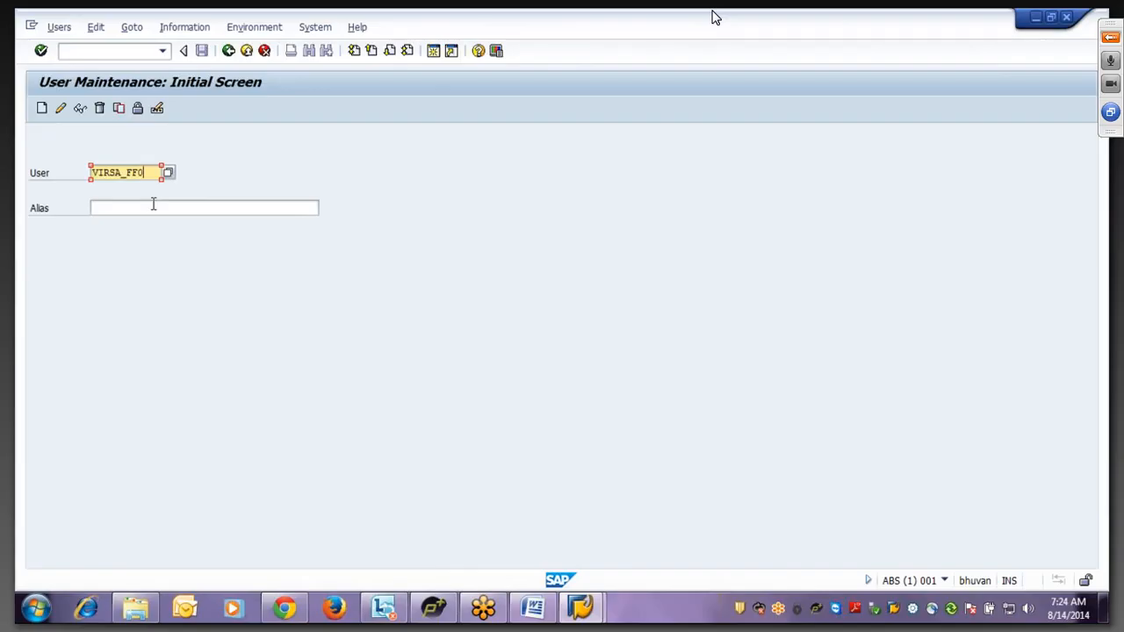
left_click_drag(117, 172, 91, 173)
type("GRCVIRS")
key("BackSpace")
key("BackSpace")
key("BackSpace")
key("BackSpace")
type("AC")
key("BackSpace")
key("BackSpace")
key("BackSpace")
key("BackSpace")
key("BackSpace")
key("Delete")
- Create user FF01 with last name Fire Fighter
left_click(40, 109)
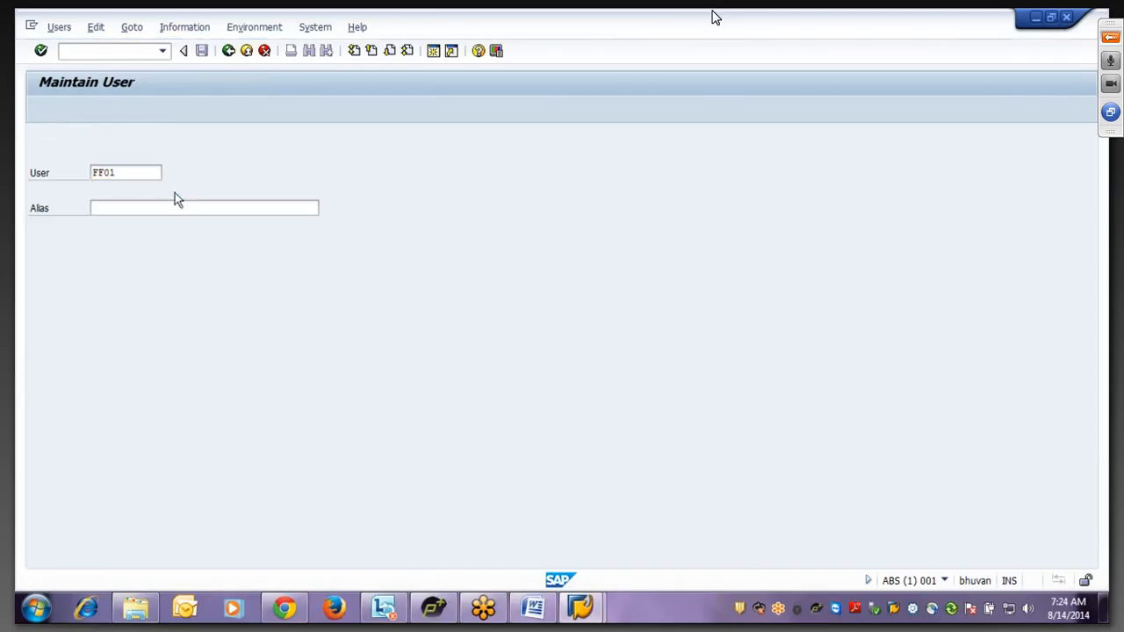
type("Fire F")
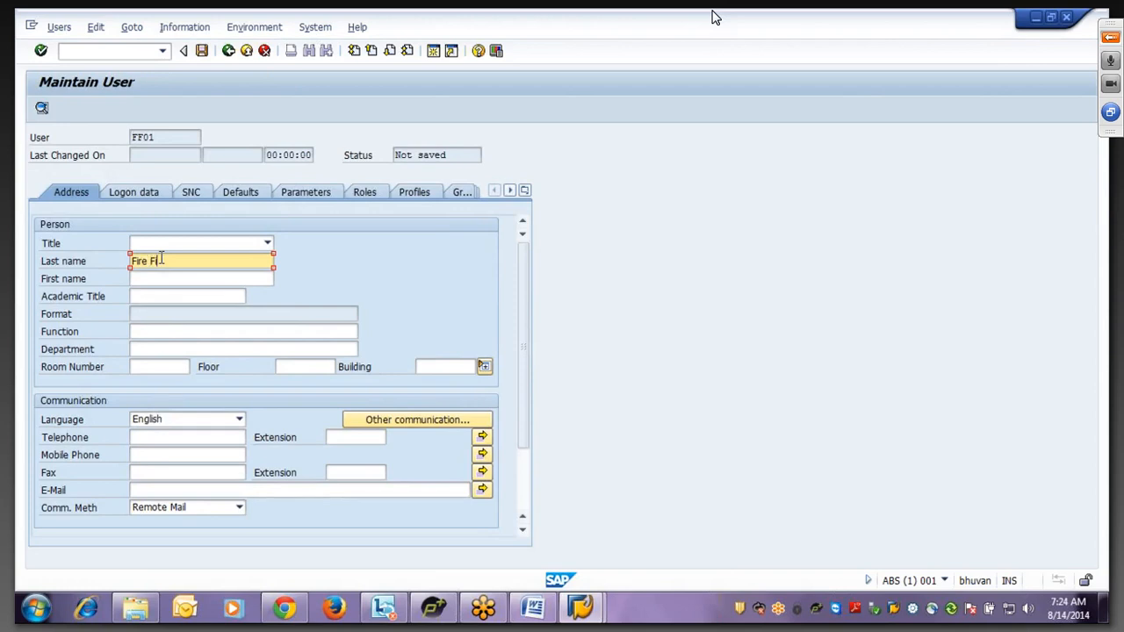
type("ighter")
key("Return")
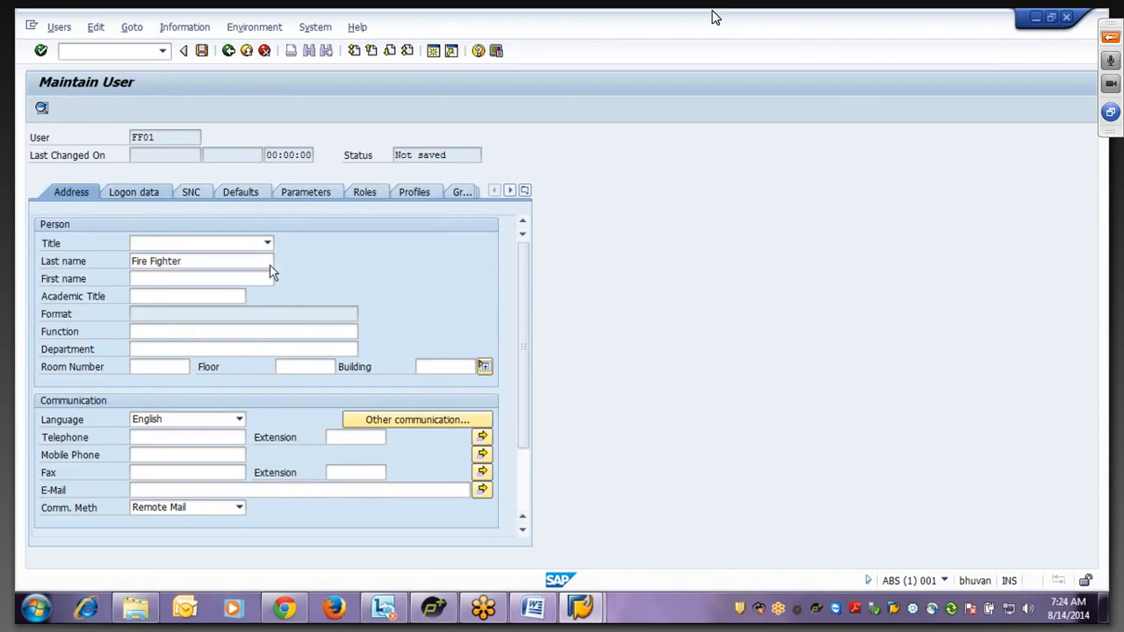
- Enter and repeat FF01's initial password on the Logon data tab
left_click(132, 191)
left_click(209, 295)
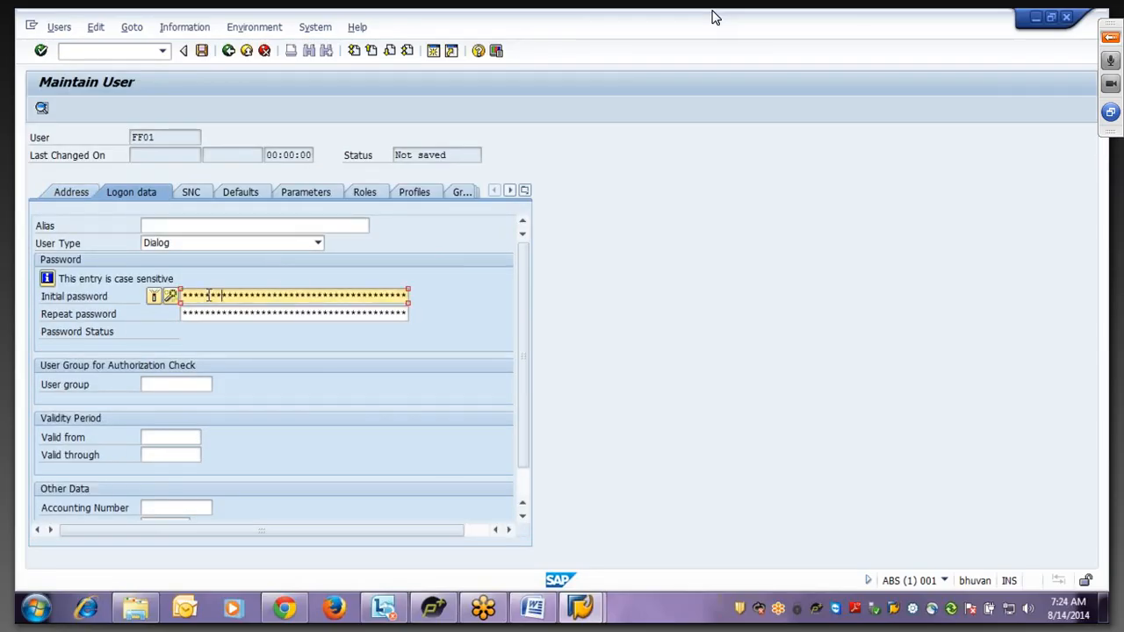
key("Tab")
type("********")
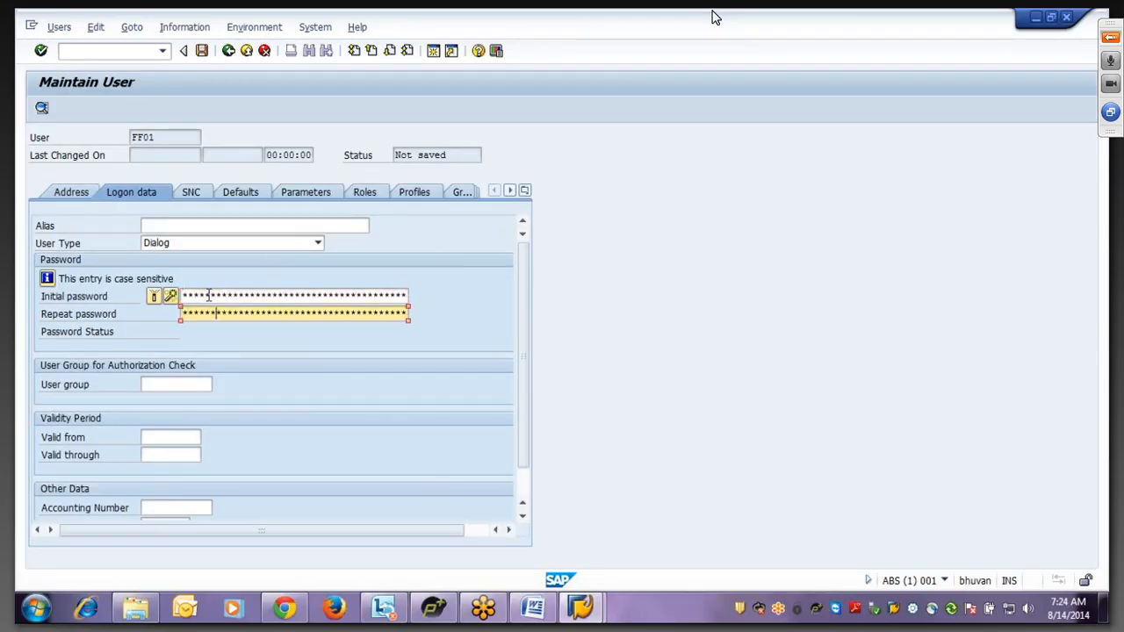
left_click(173, 384)
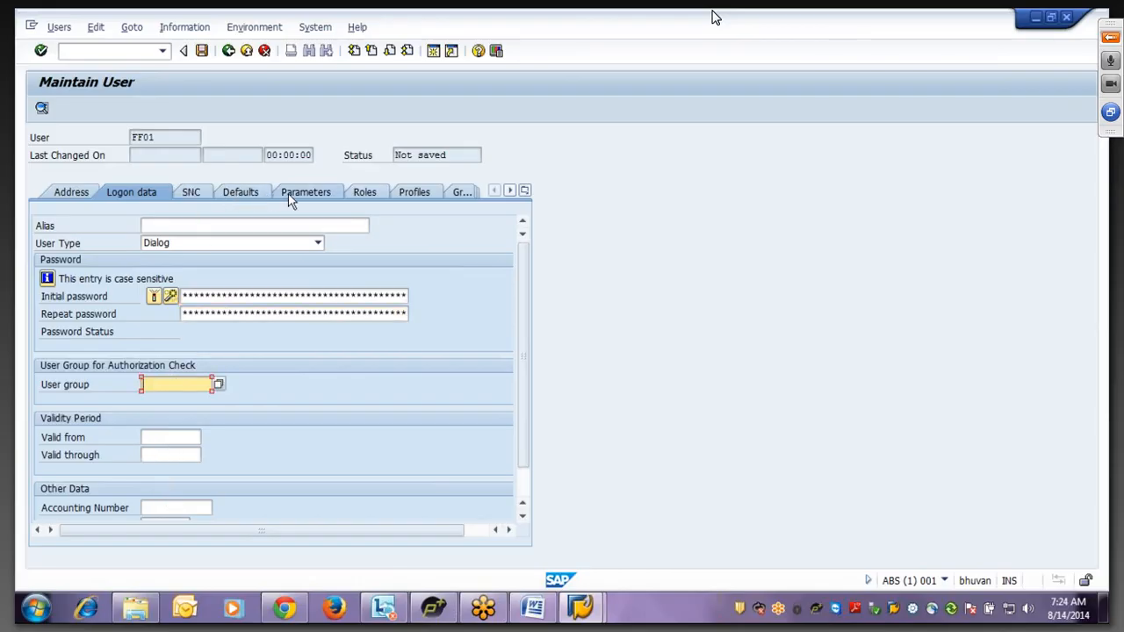
left_click(369, 202)
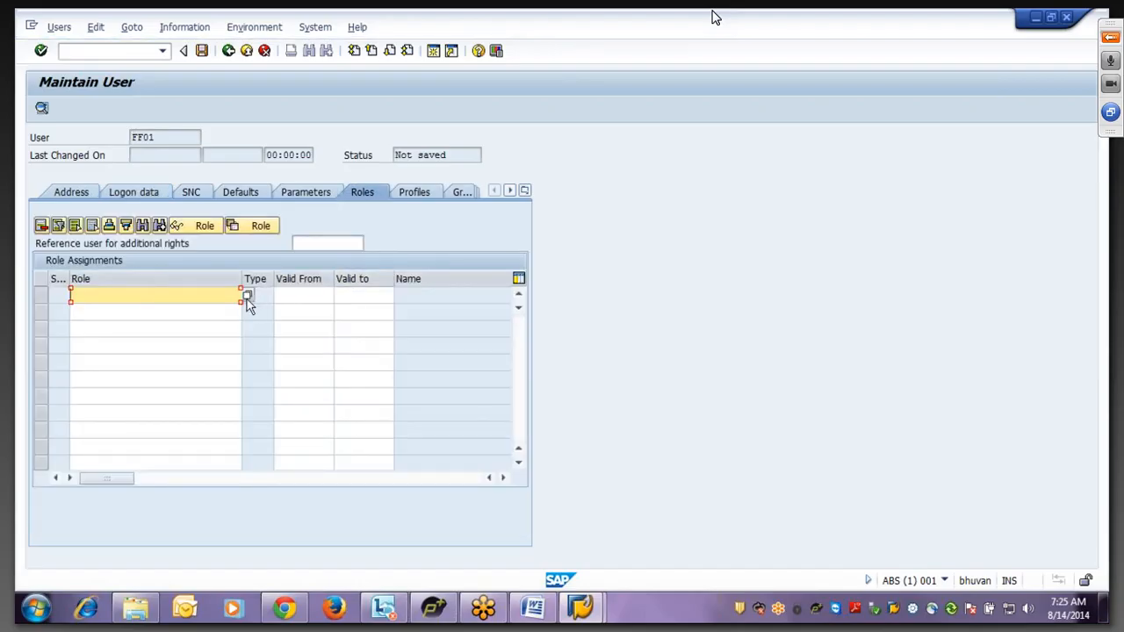
- Assign /VIRSA/Z_VFAT_FIREFIGHTER to FF01 via a VIRSA* role search, then show the meeting panel
left_click(250, 295)
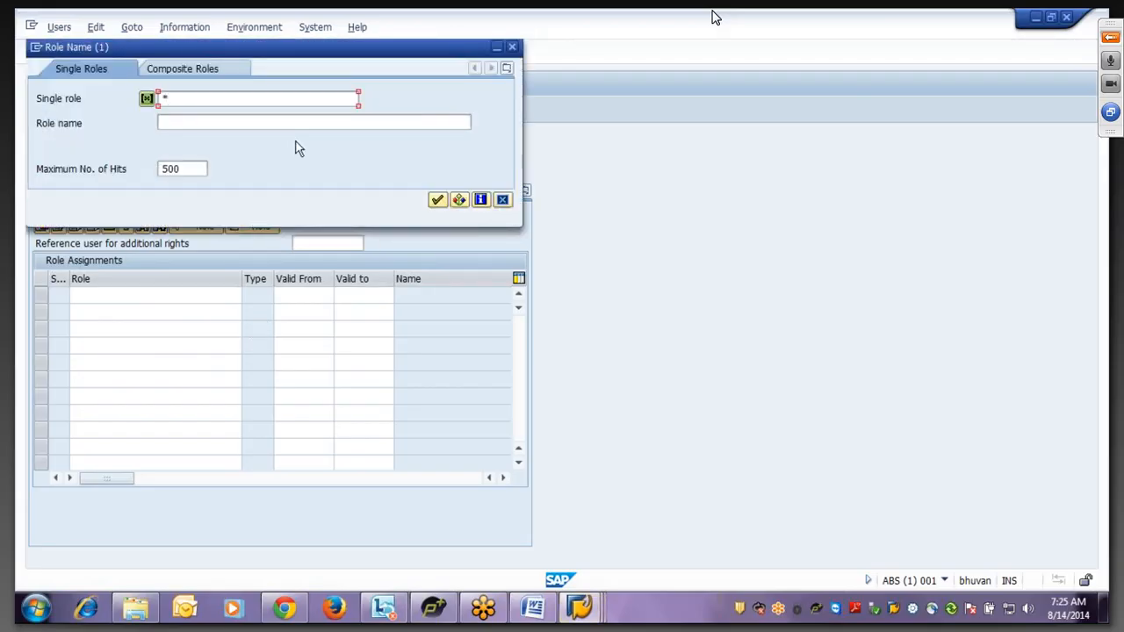
type("VIRSA*")
left_click(437, 202)
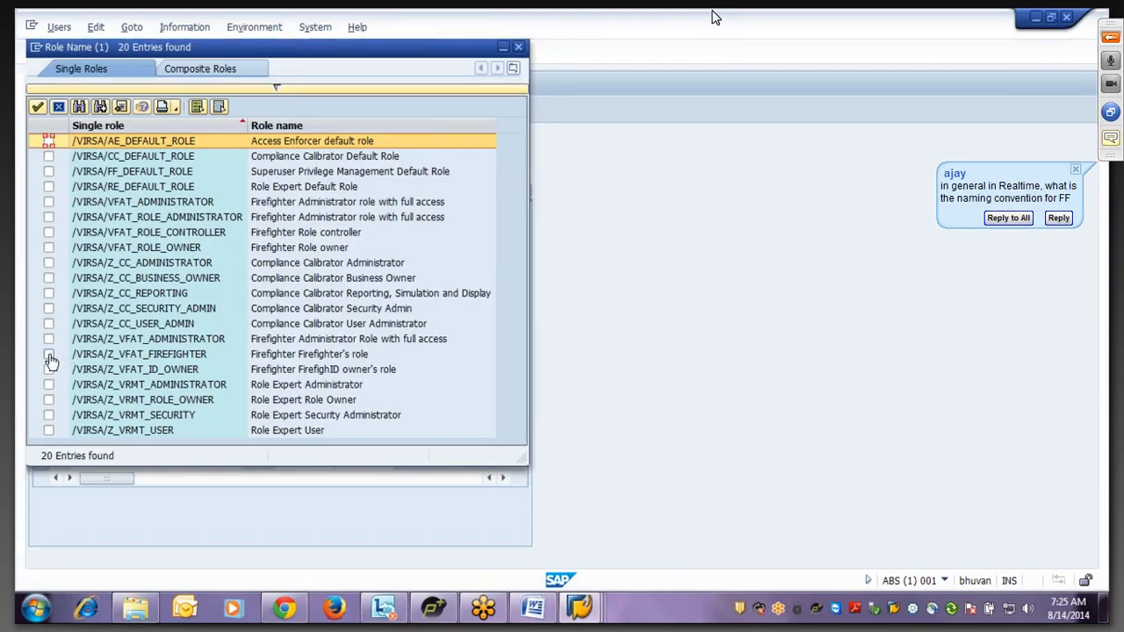
left_click(49, 355)
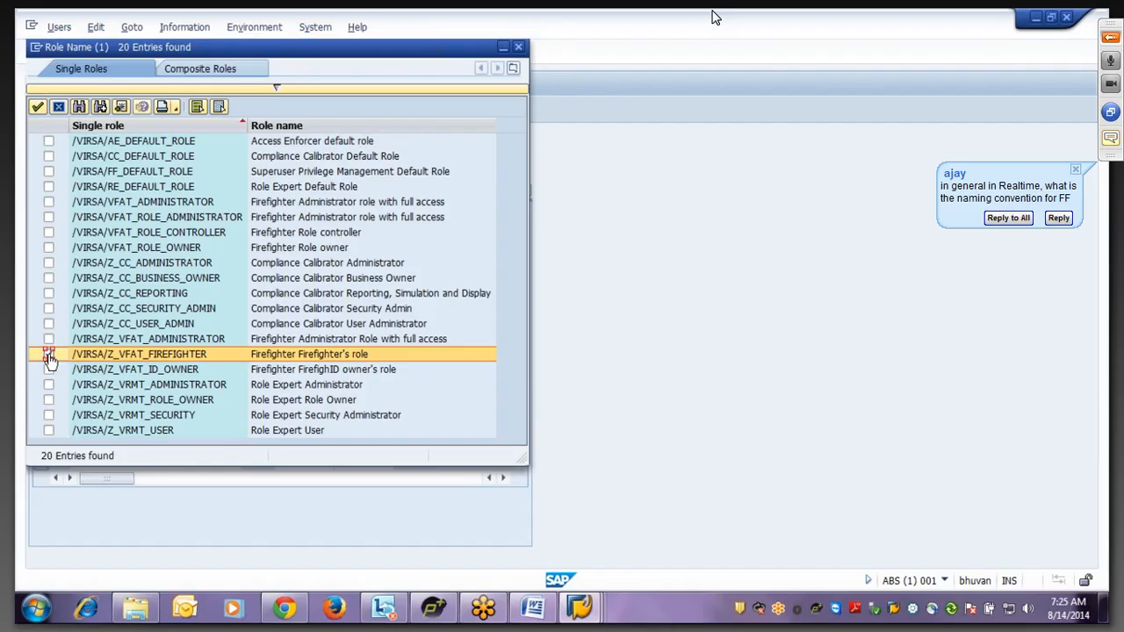
left_click(37, 109)
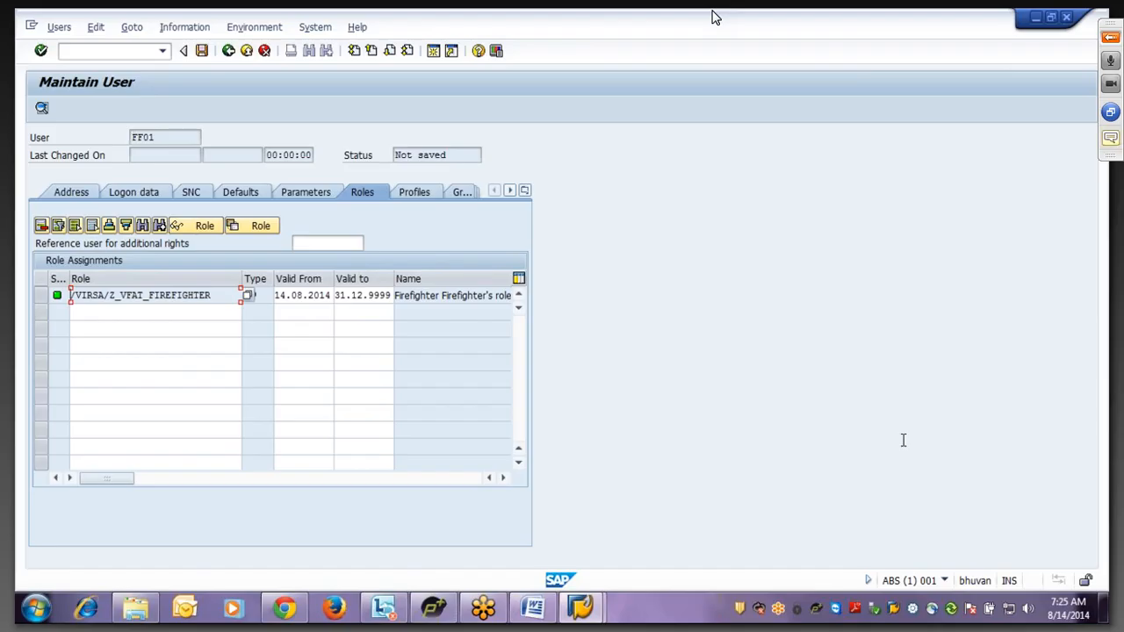
left_click(1115, 53)
left_click(1110, 37)
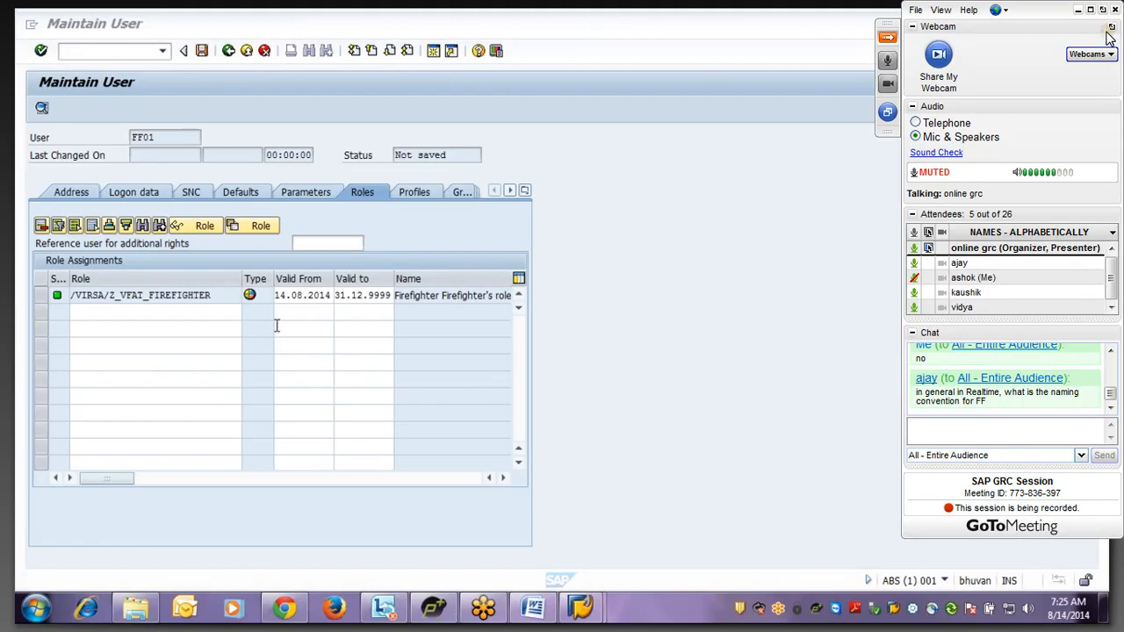
left_click(169, 311)
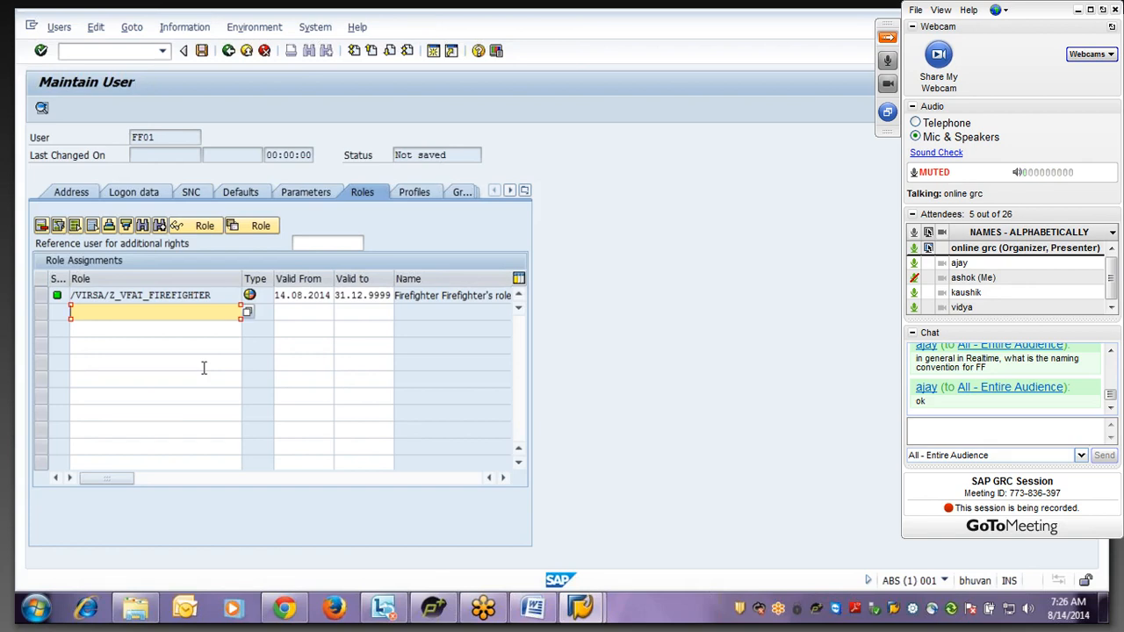
left_click_drag(173, 137, 100, 140)
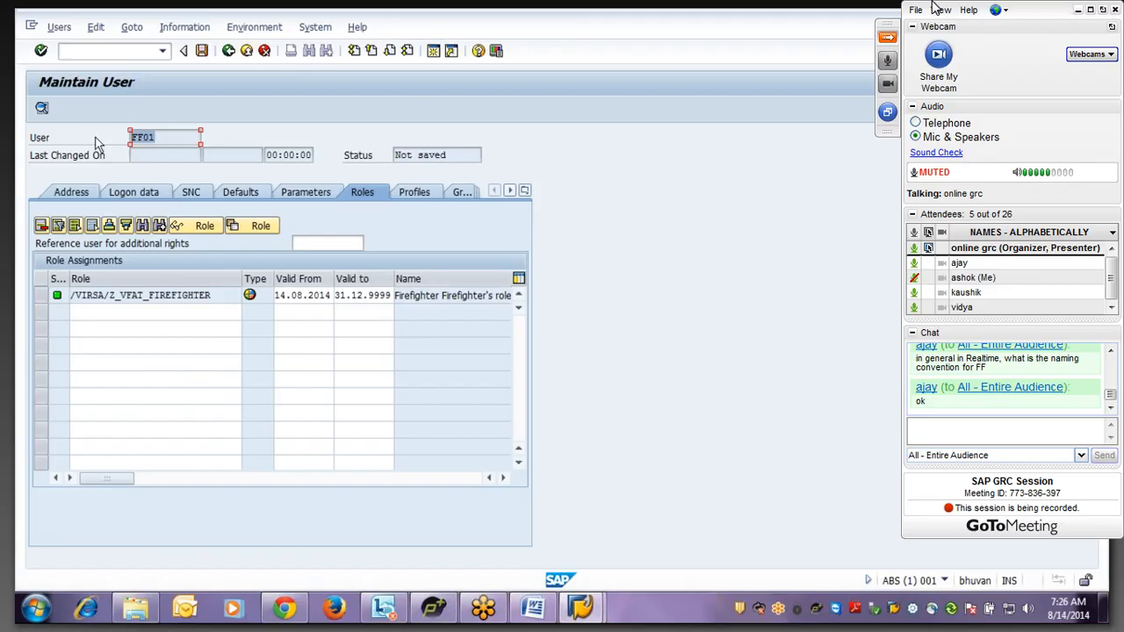
- Hide the meeting panel and save FF01 with its /VIRSA/Z_VFAT_FIREFIGHTER role
left_click(888, 37)
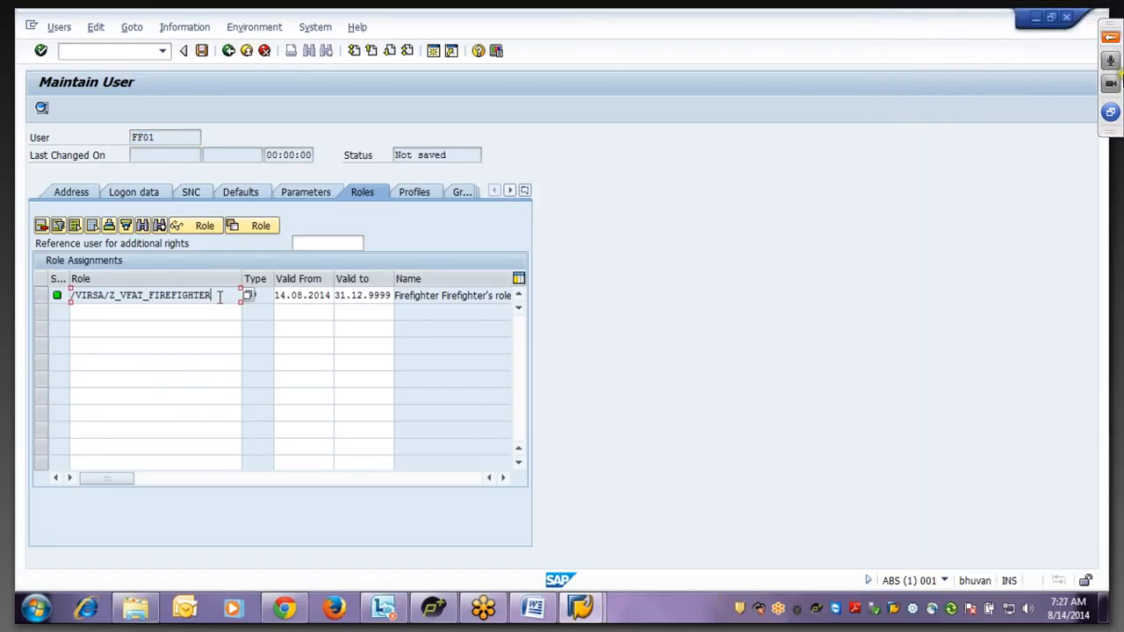
left_click_drag(220, 297, 126, 340)
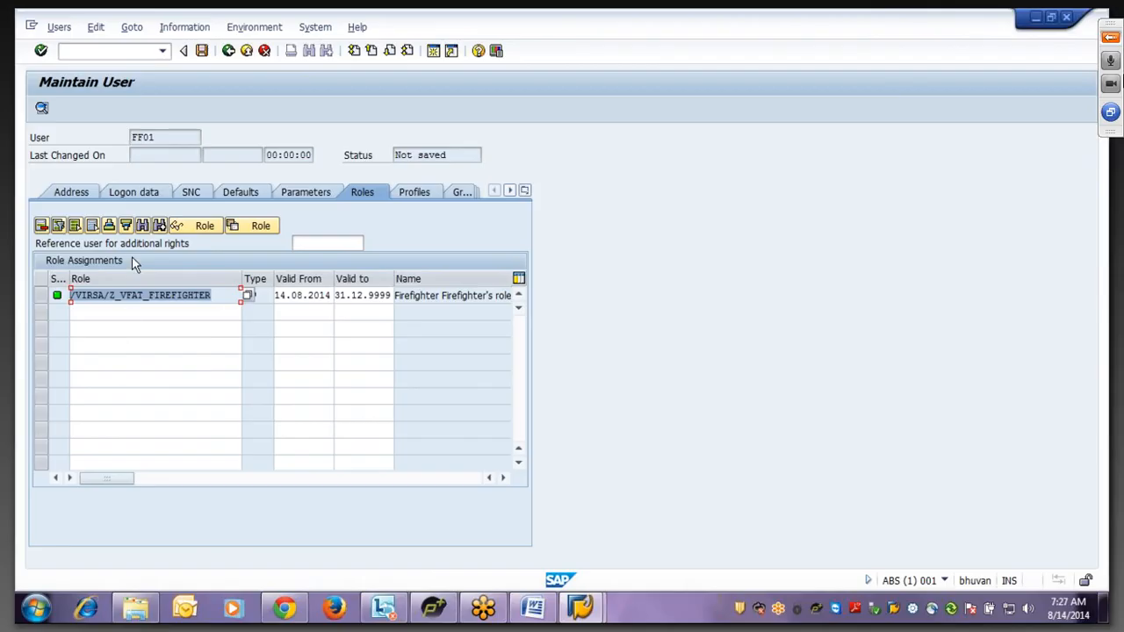
left_click(161, 137)
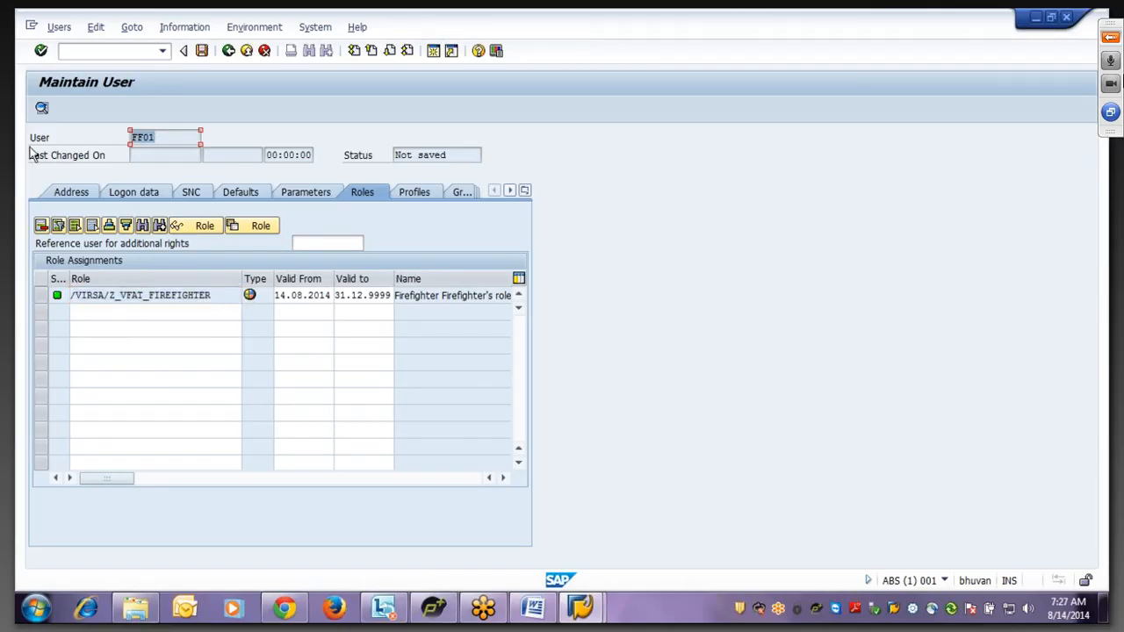
left_click(145, 312)
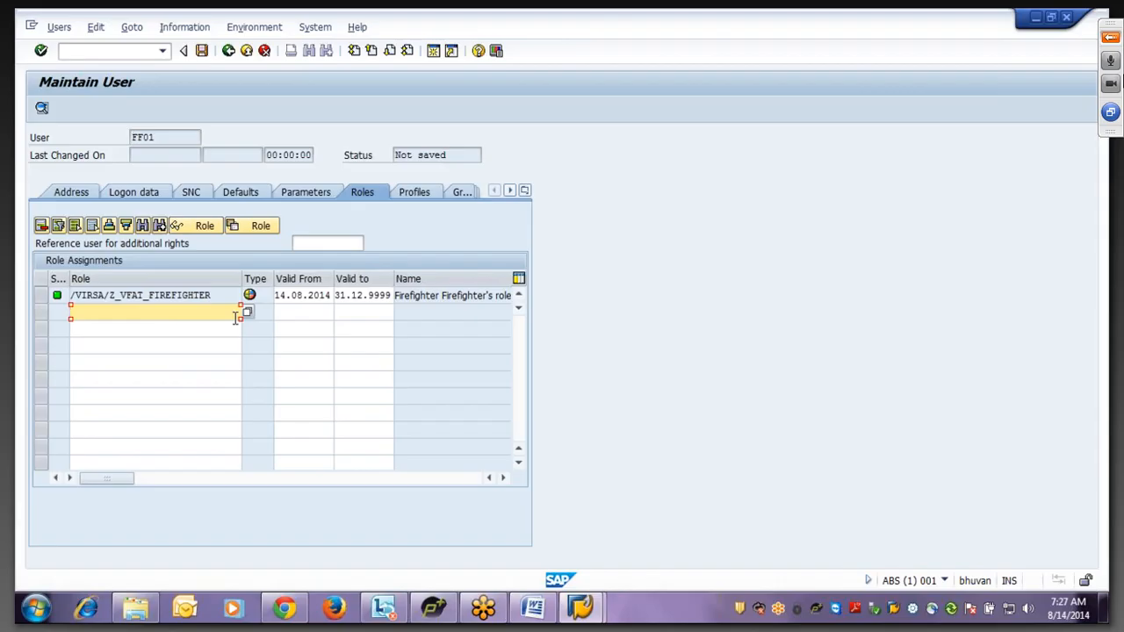
left_click(165, 138)
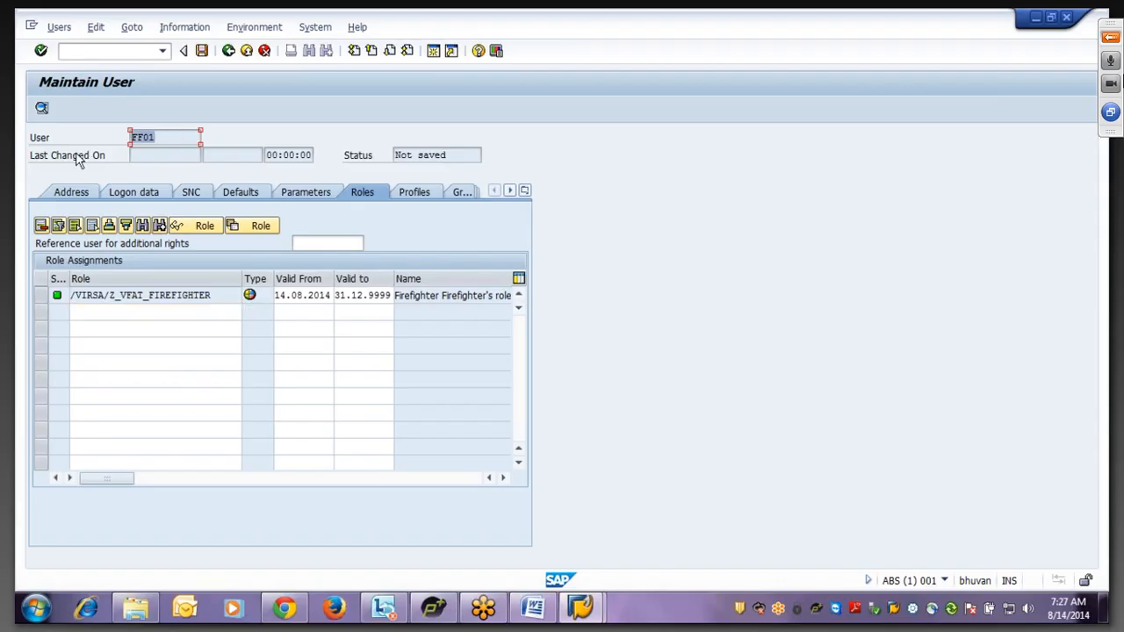
left_click(202, 52)
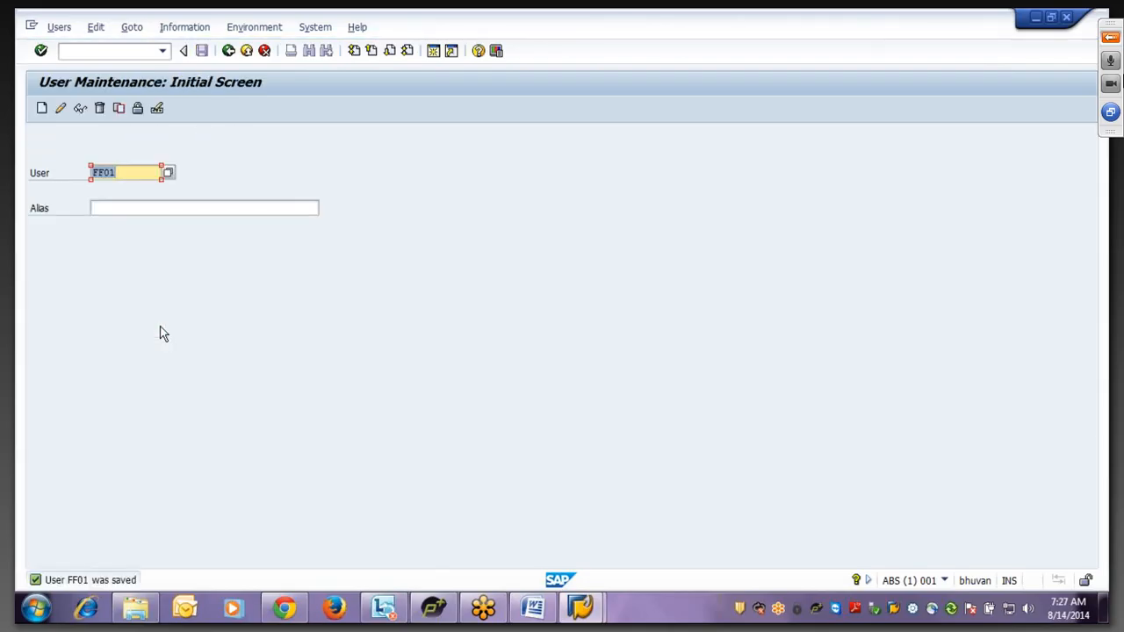
- Change the user ID to FF02 and create it with last name Fire Fighter2
left_click(130, 175)
key("BackSpace")
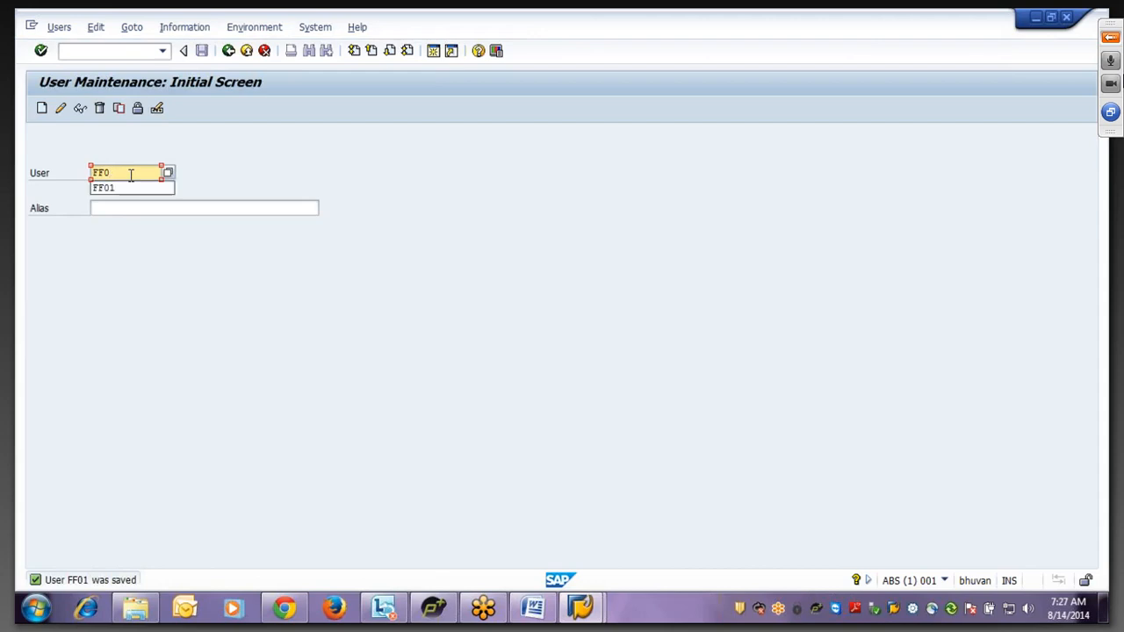
type("2")
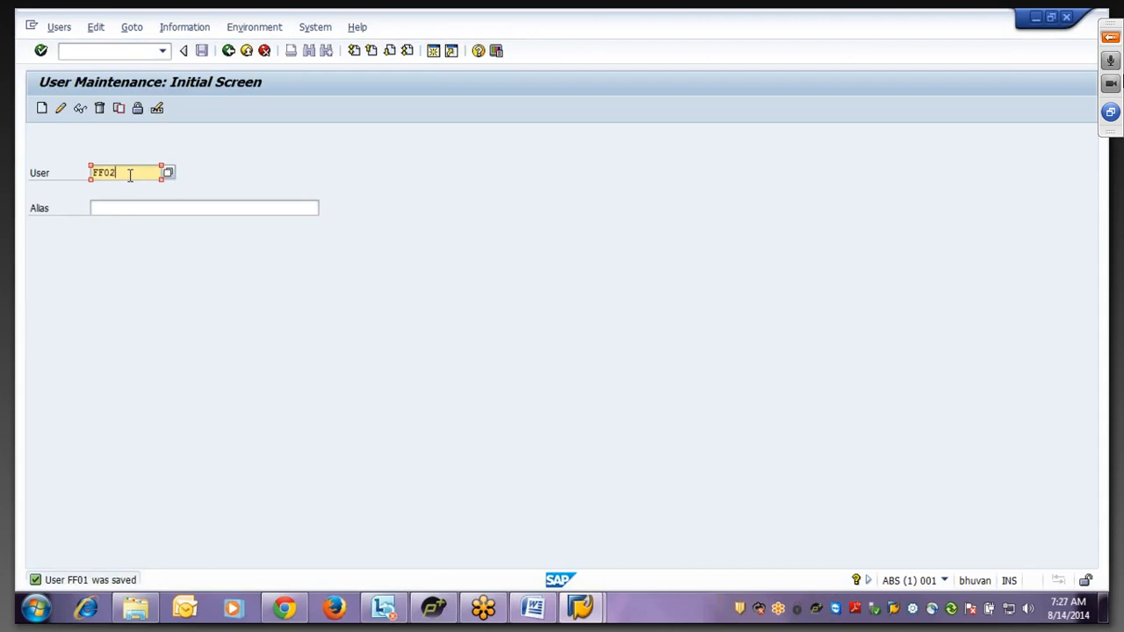
left_click(42, 109)
left_click(149, 262)
type("f")
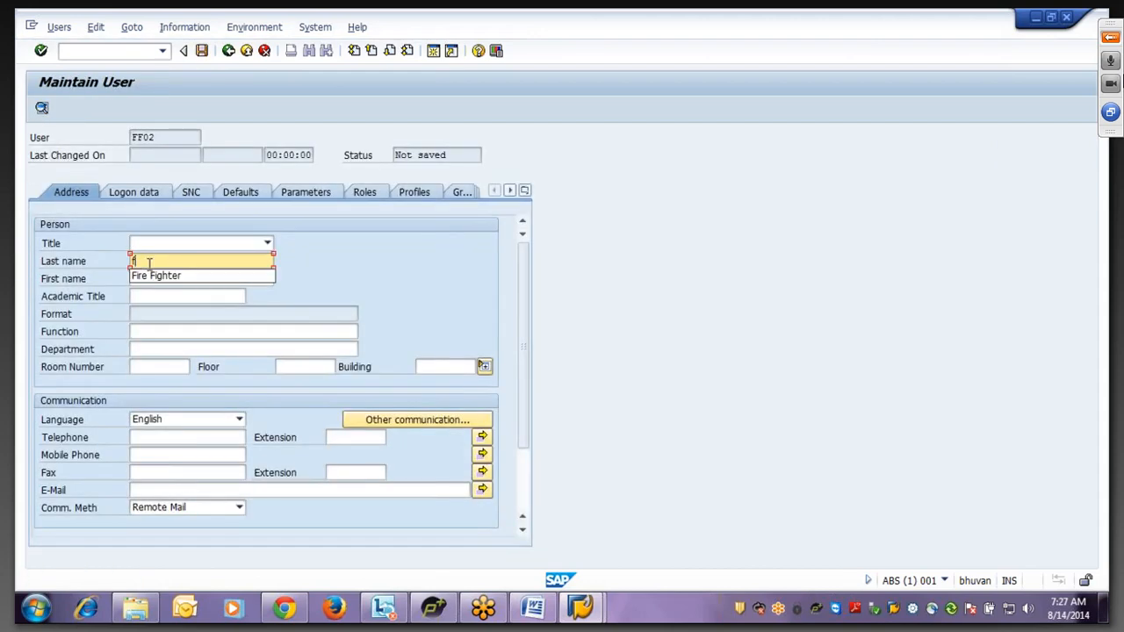
left_click(151, 275)
type("2")
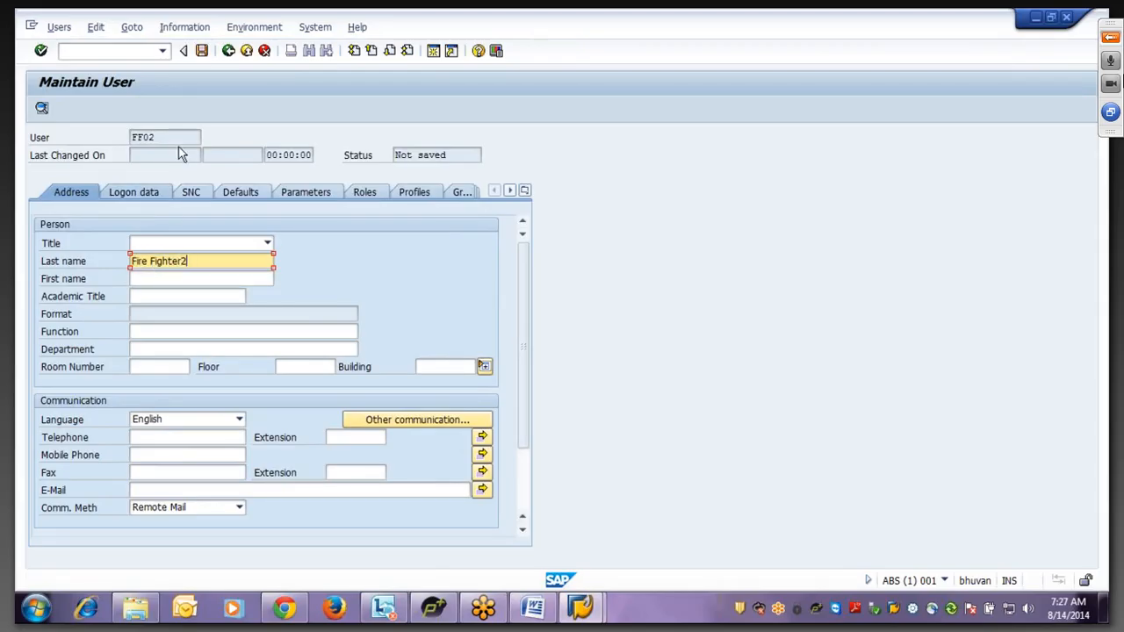
- Add the /VIRSA/Z_VFAT_FIREFIGHTER role to FF02 from entry history
left_click(258, 279)
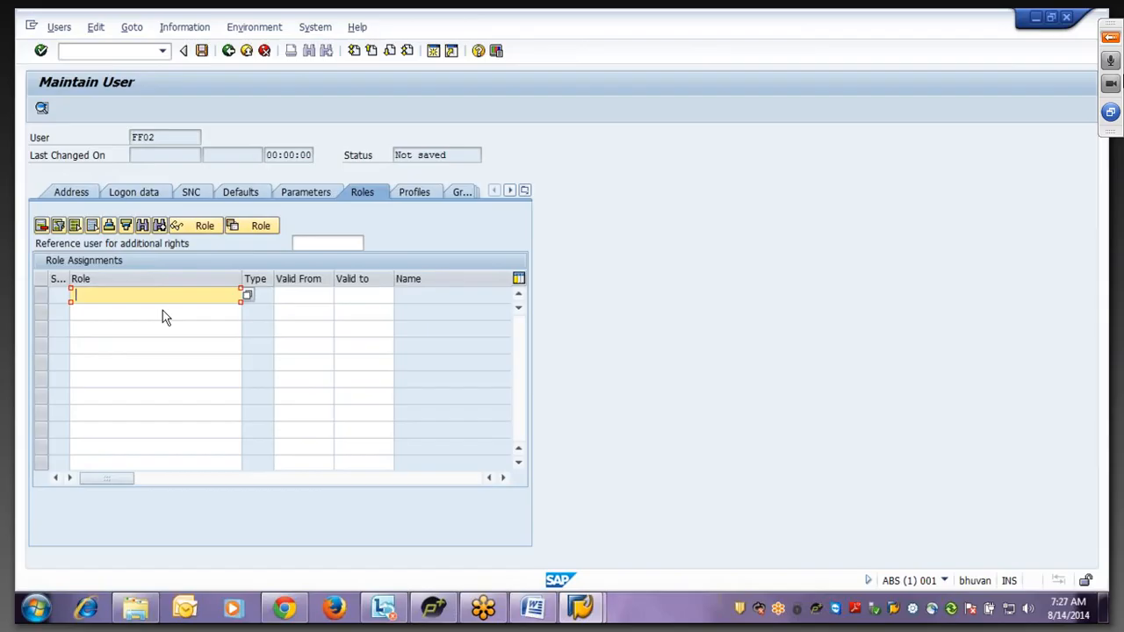
key("BackSpace")
left_click(158, 311)
key("Return")
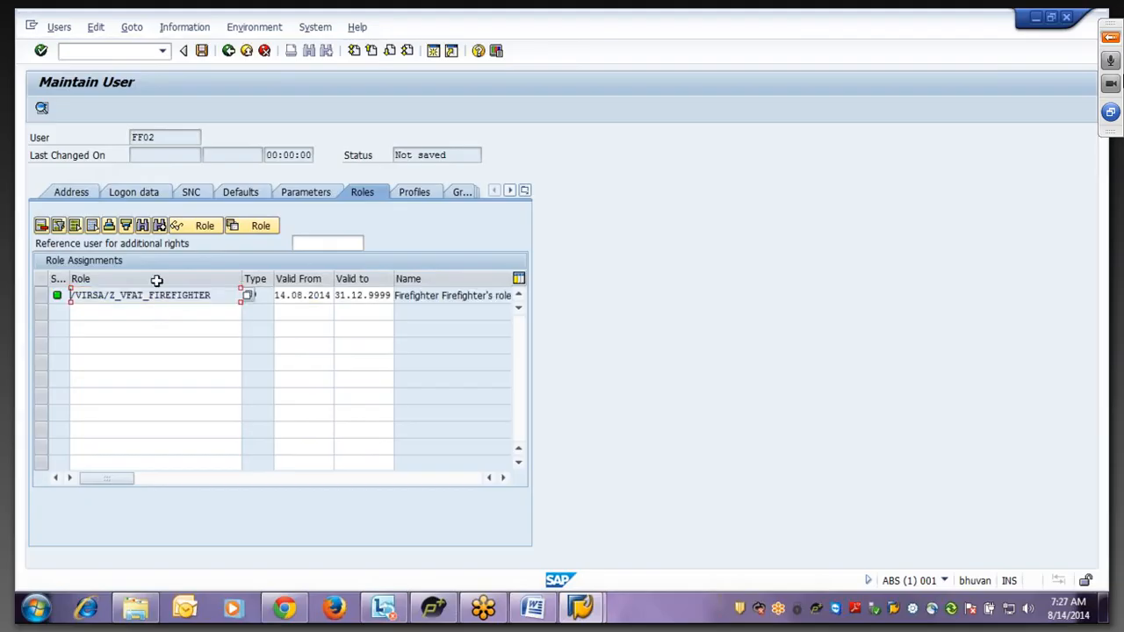
- Set FF02's initial and repeated password on Logon data, then save the user
left_click(132, 192)
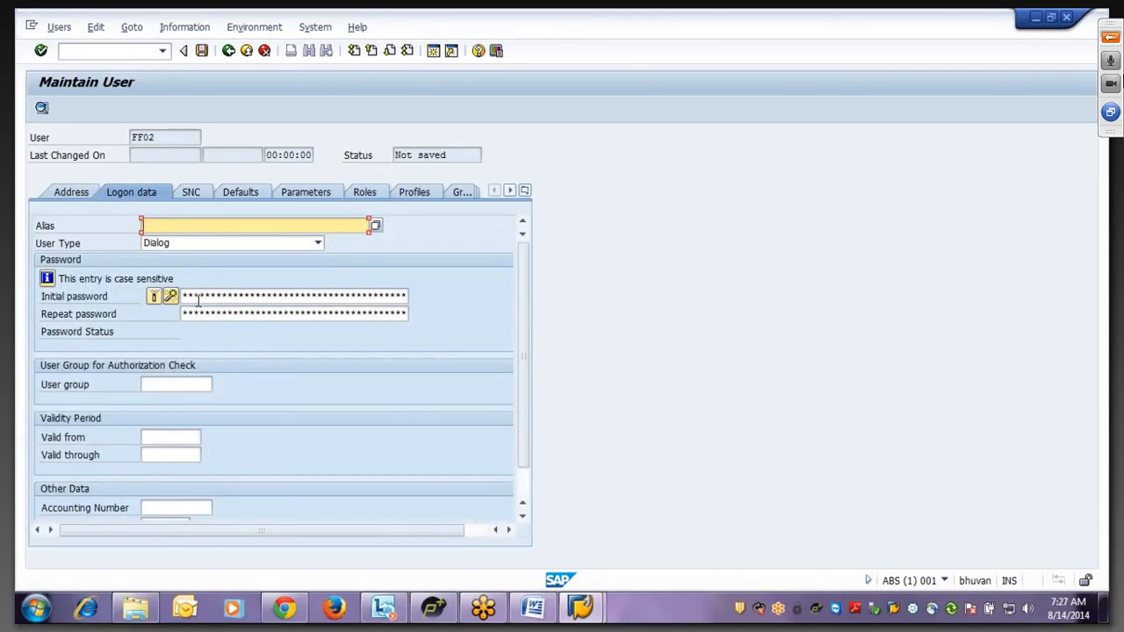
left_click(197, 297)
type("***")
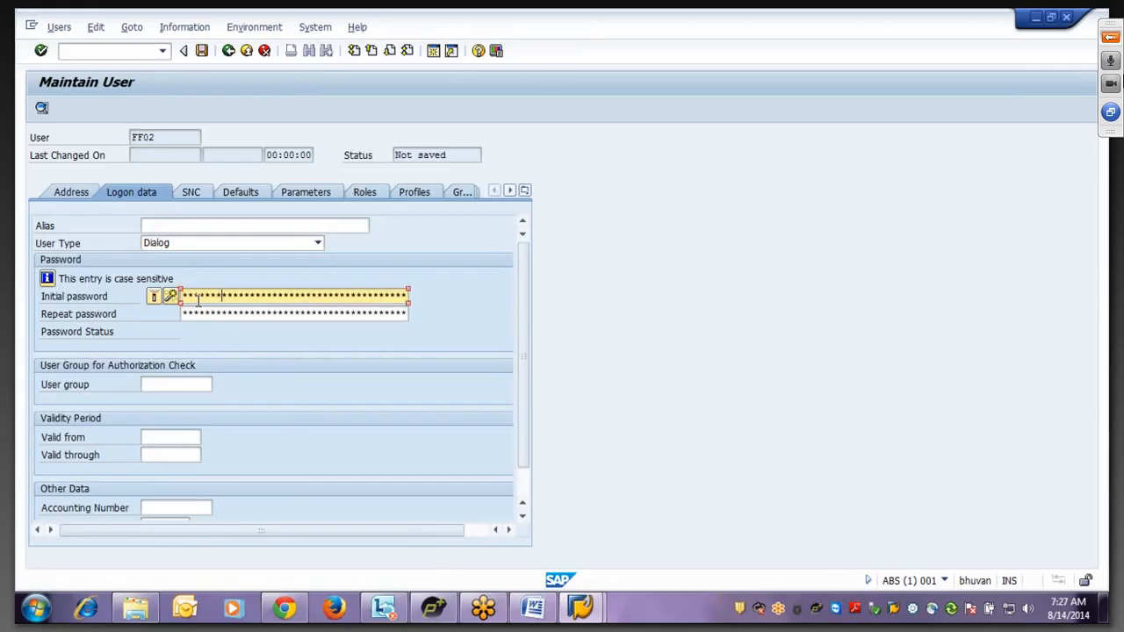
key("Tab")
type("***")
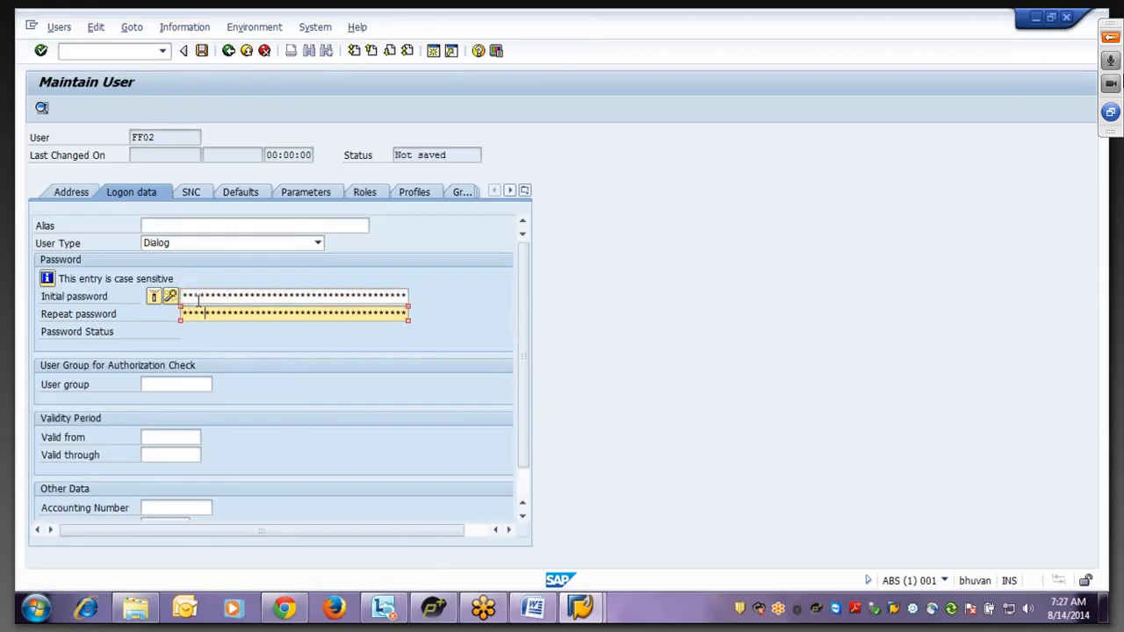
type("*")
left_click(201, 51)
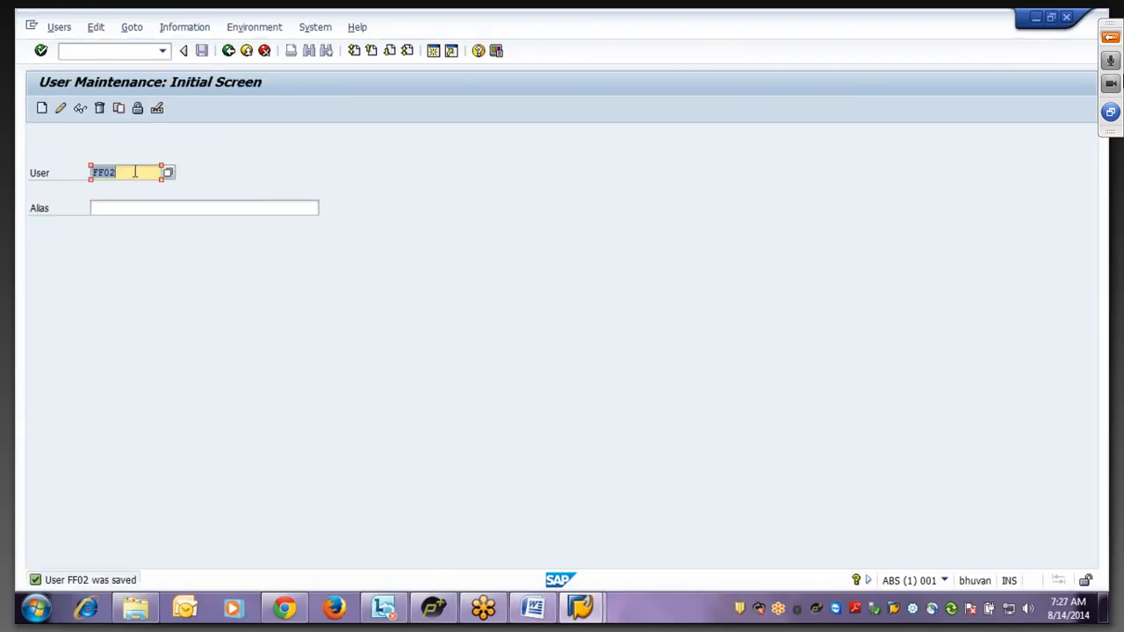
- Change the user ID to FFOWNER1 and create it with last name FF Owner
left_click(134, 172)
key("BackSpace")
key("BackSpace")
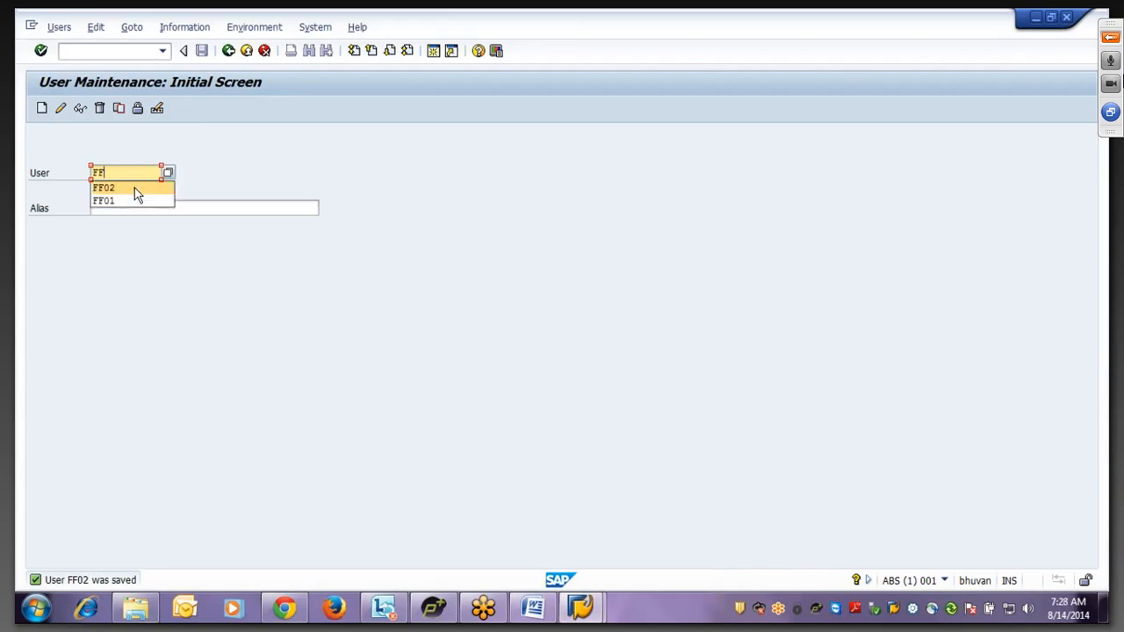
type("OWN")
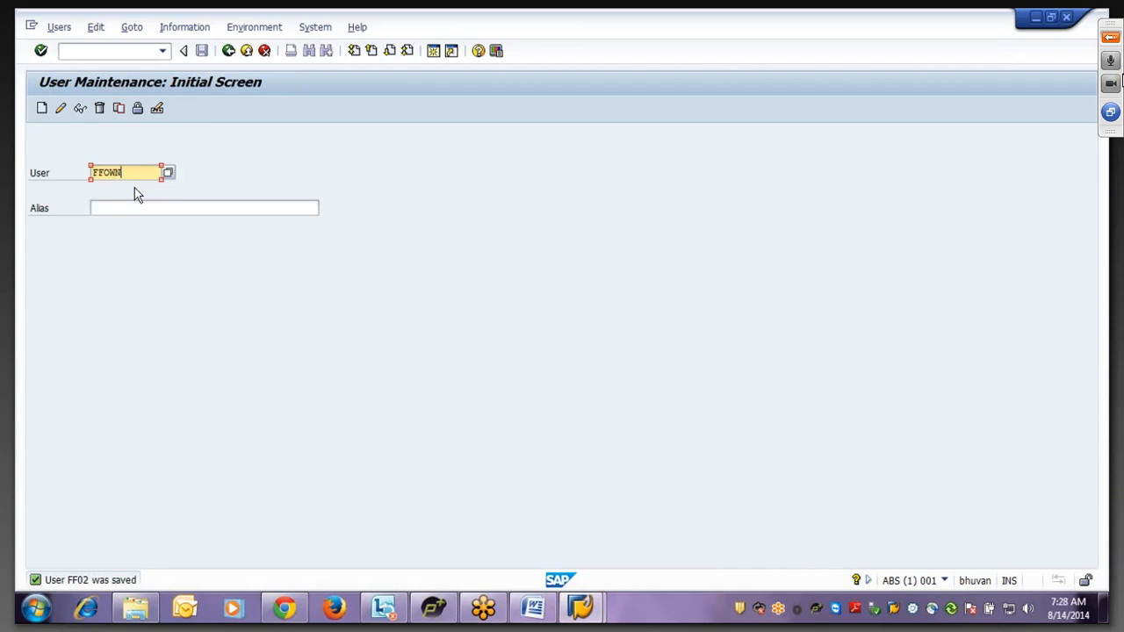
type("ER1")
left_click(41, 108)
left_click(157, 261)
type("F")
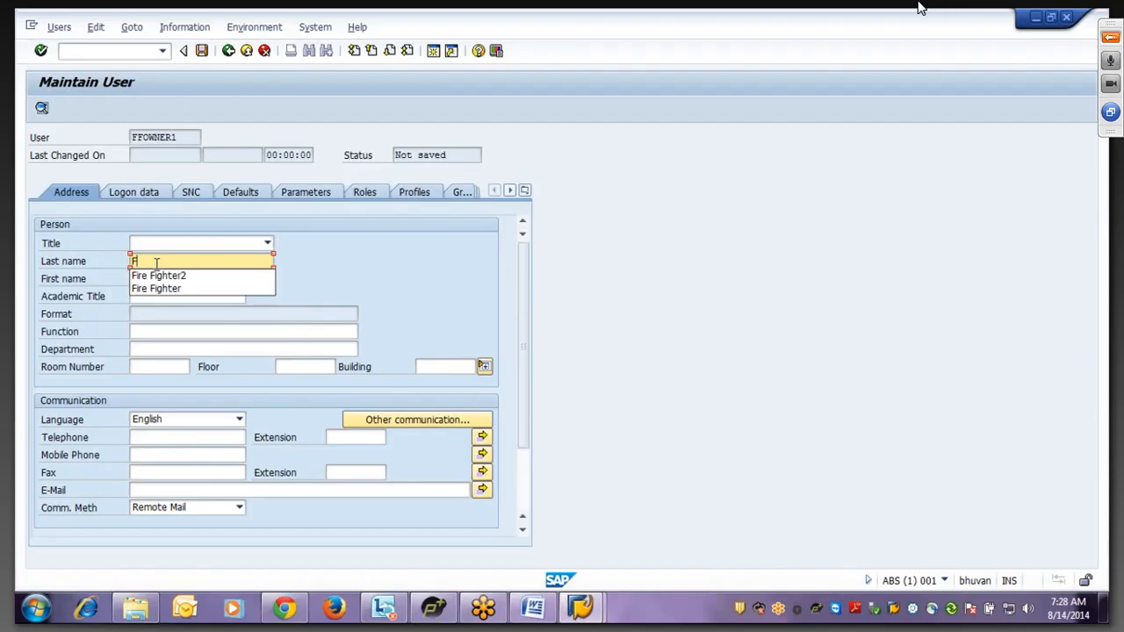
type("F Owner")
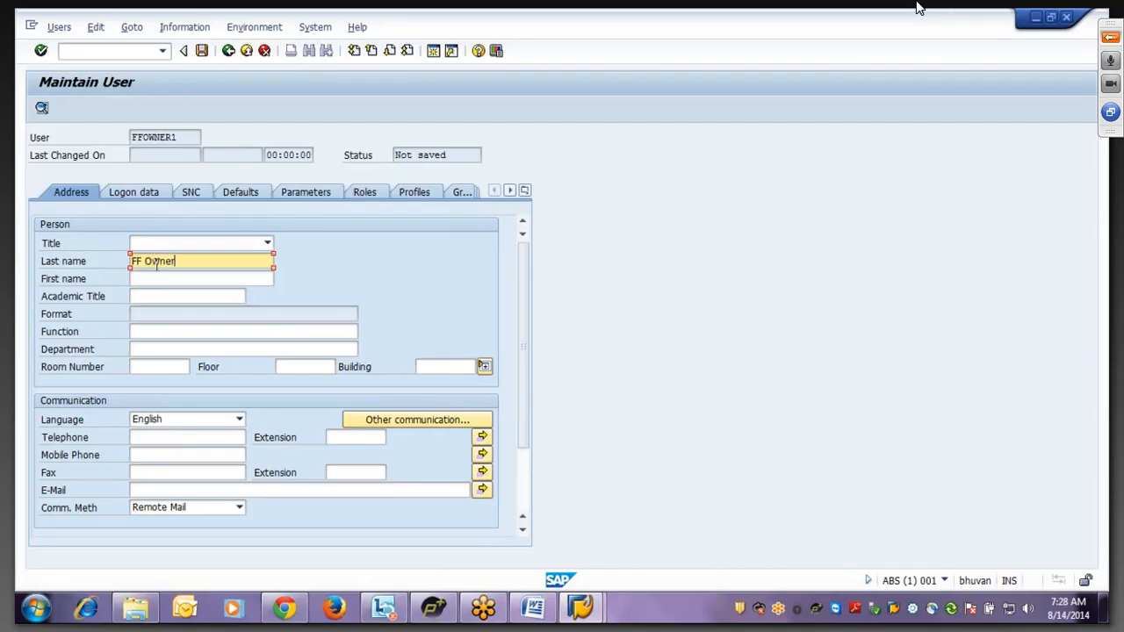
- Enter and repeat FFOWNER1's initial password on the Logon data tab
left_click(146, 190)
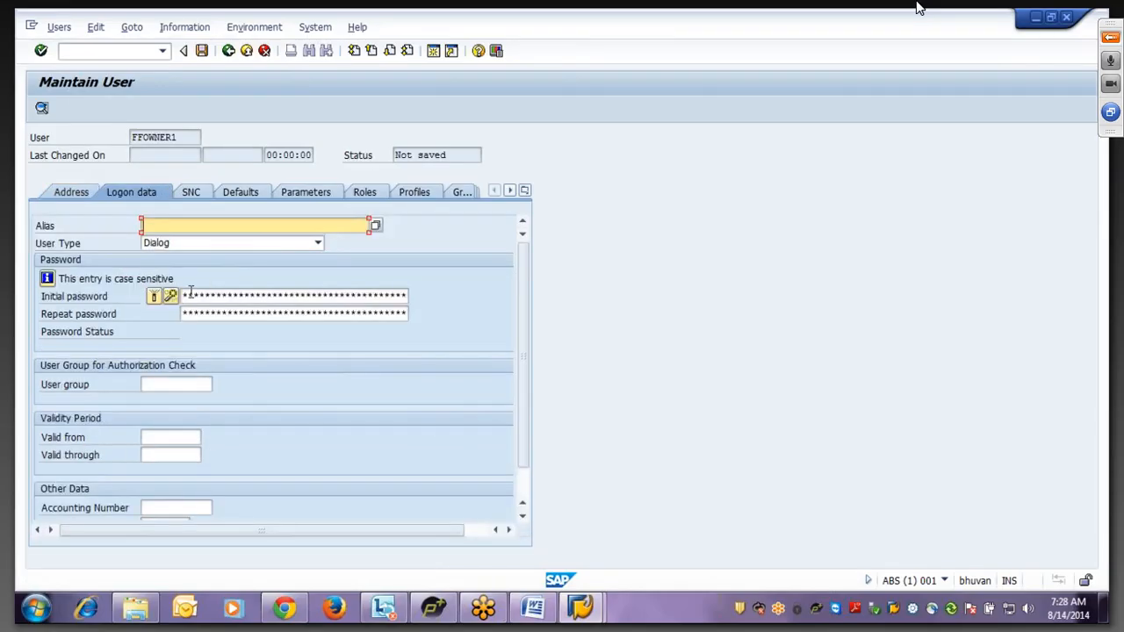
left_click(192, 296)
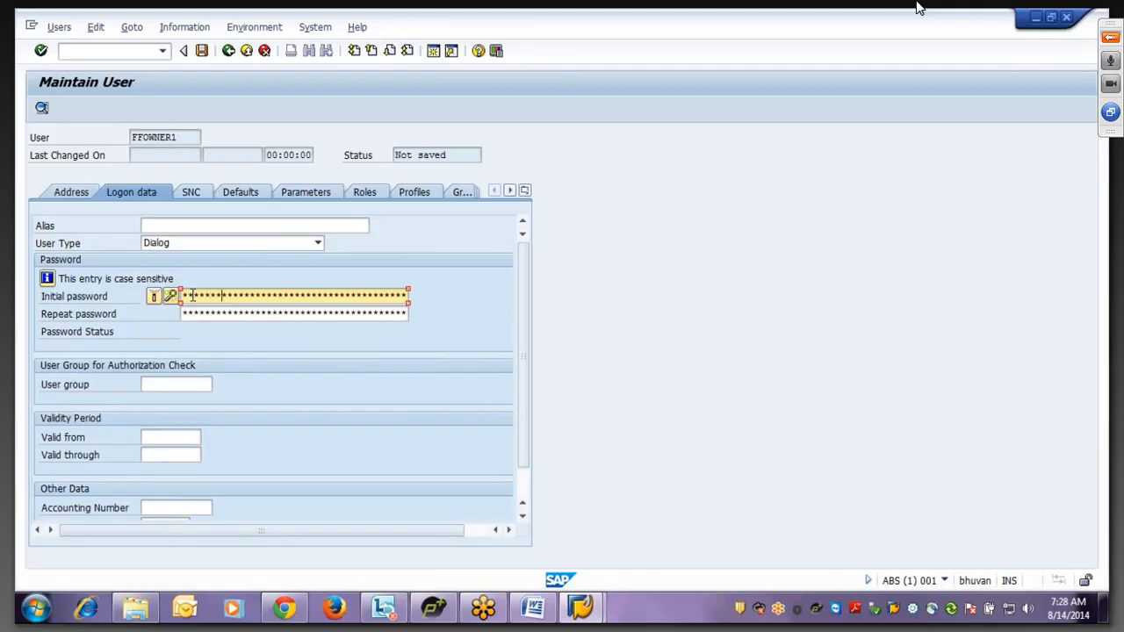
key("Tab")
type("****")
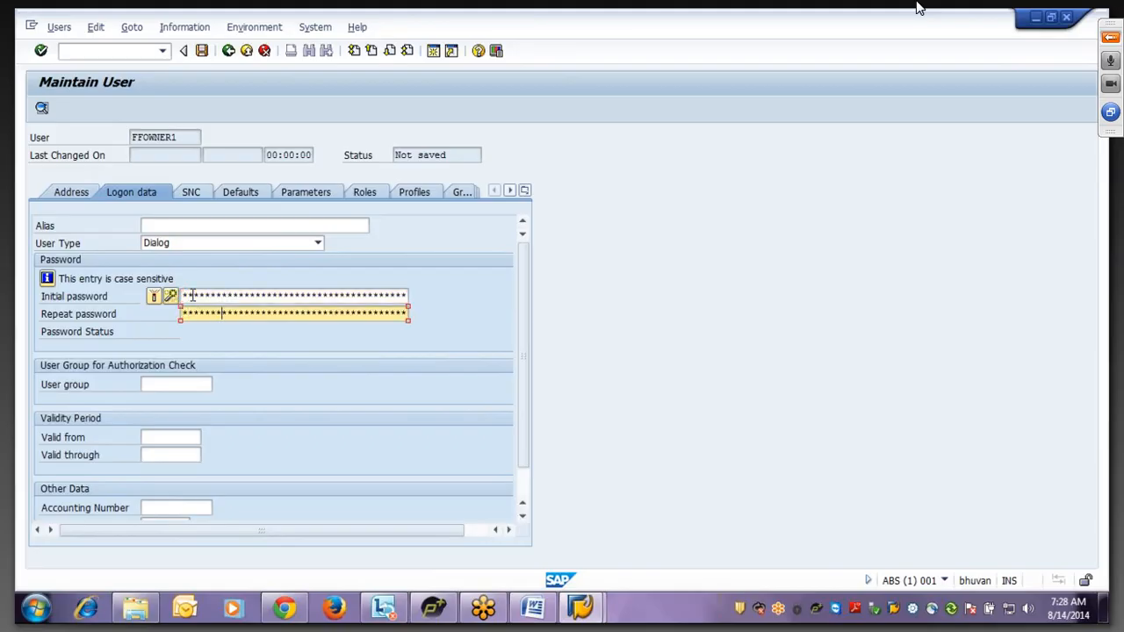
- Search roles matching *VIRSA* and assign /VIRSA/Z_VFAT_ID_OWNER to FFOWNER1
left_click(375, 196)
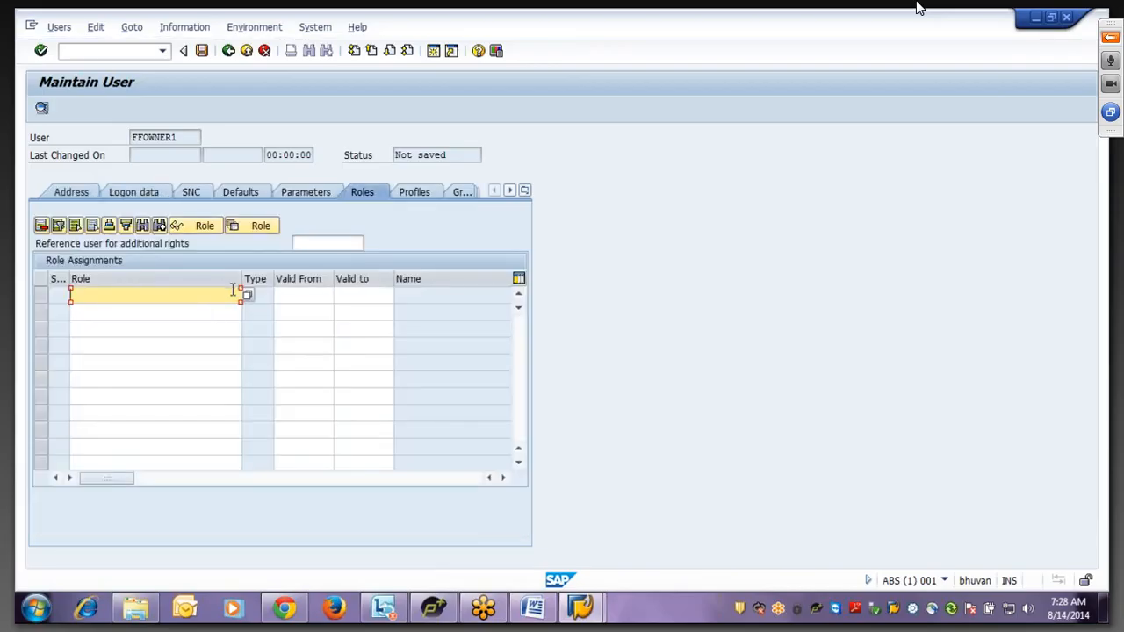
left_click(248, 297)
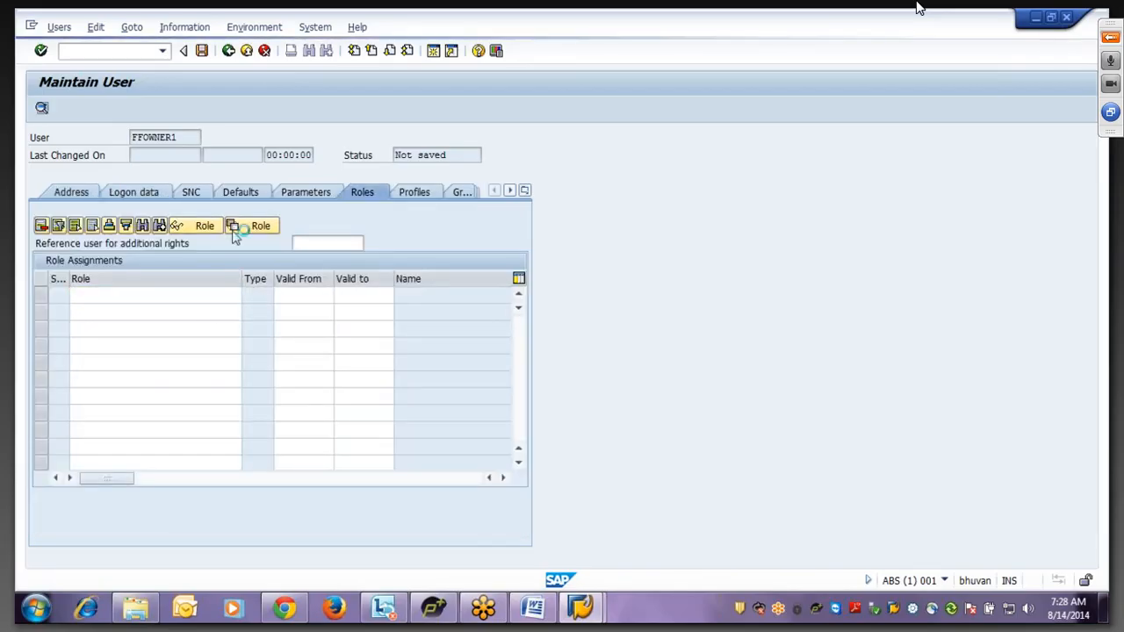
type("*")
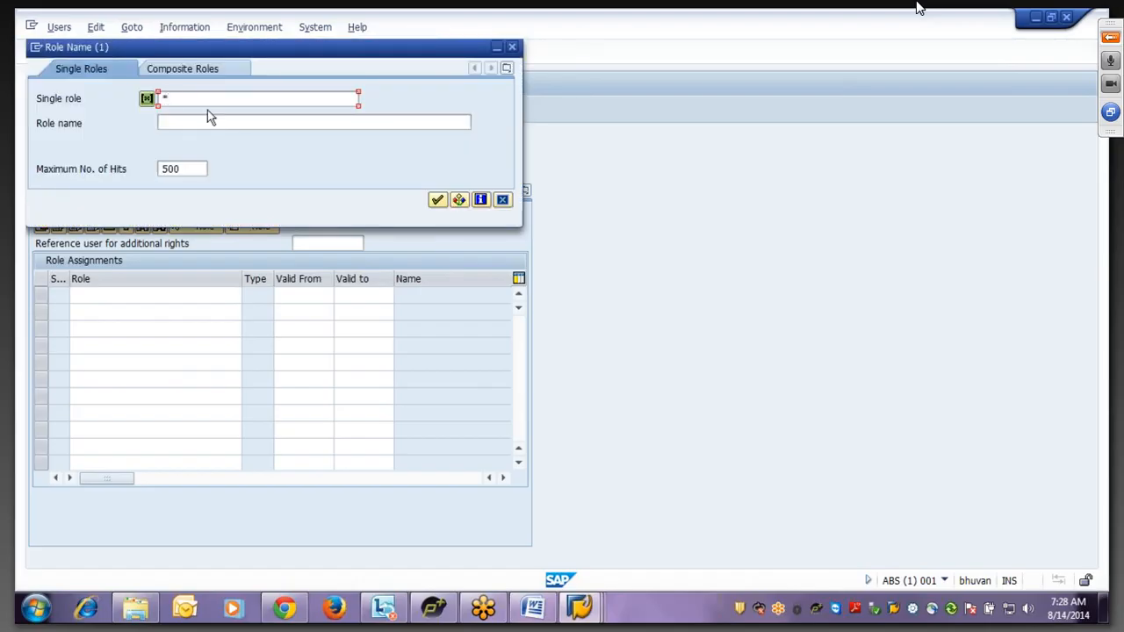
type("VITRSA*")
left_click(185, 99)
key("BackSpace")
left_click(437, 199)
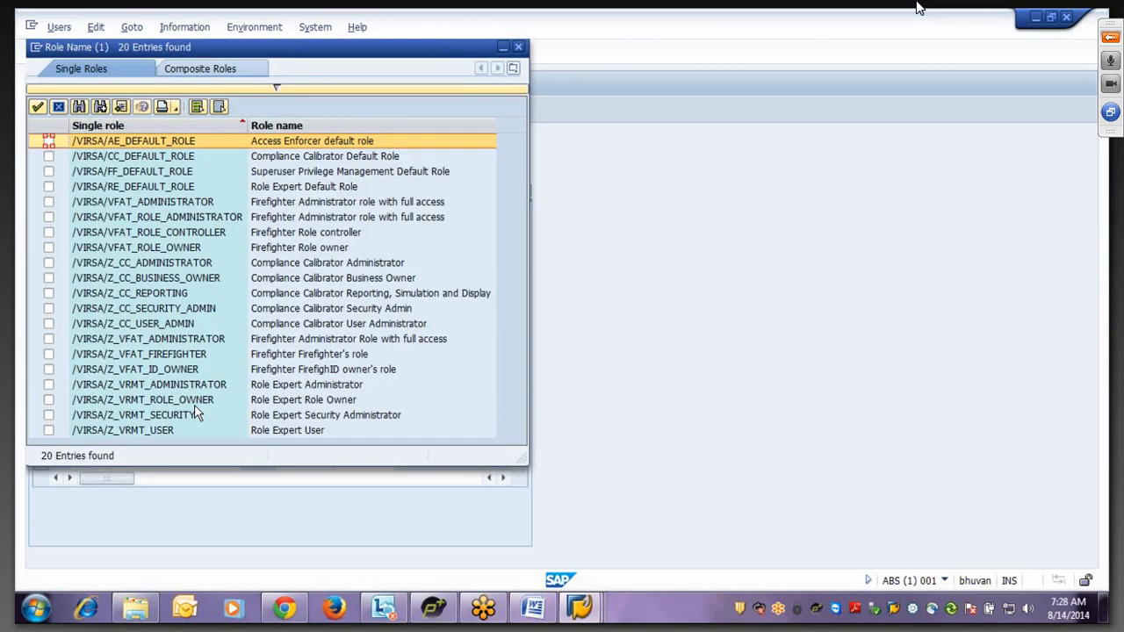
left_click(120, 370)
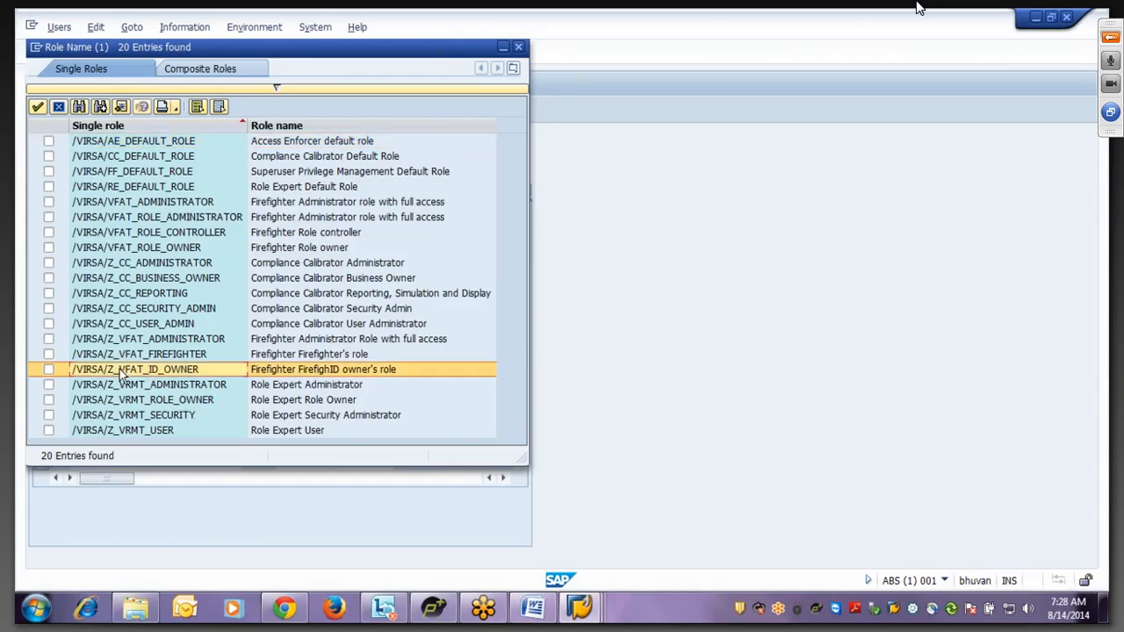
left_click(48, 371)
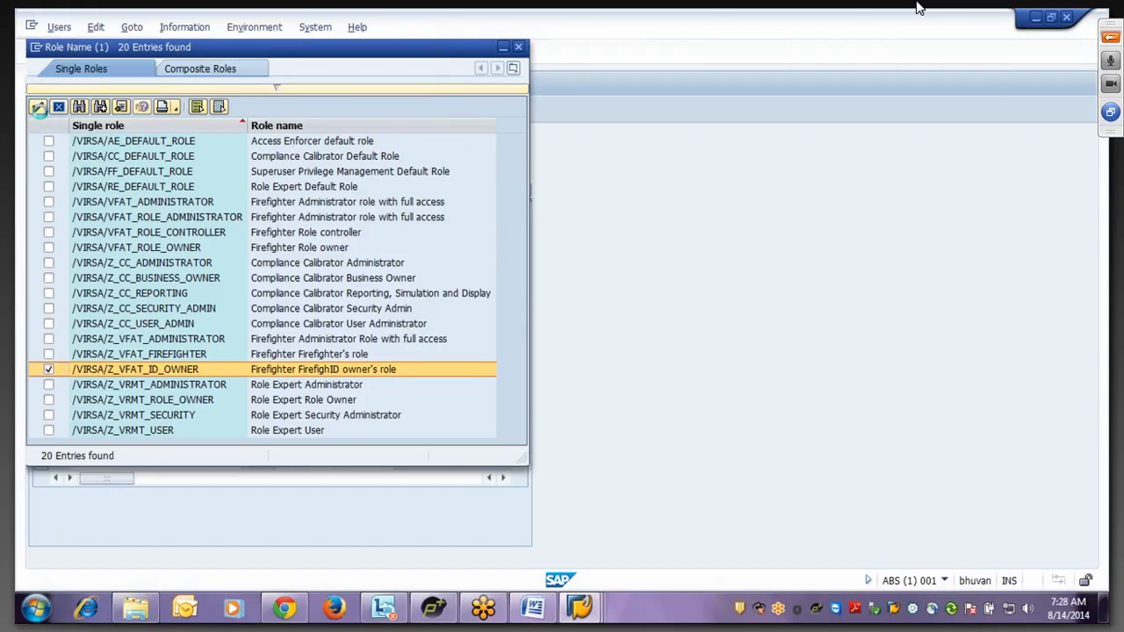
left_click(38, 107)
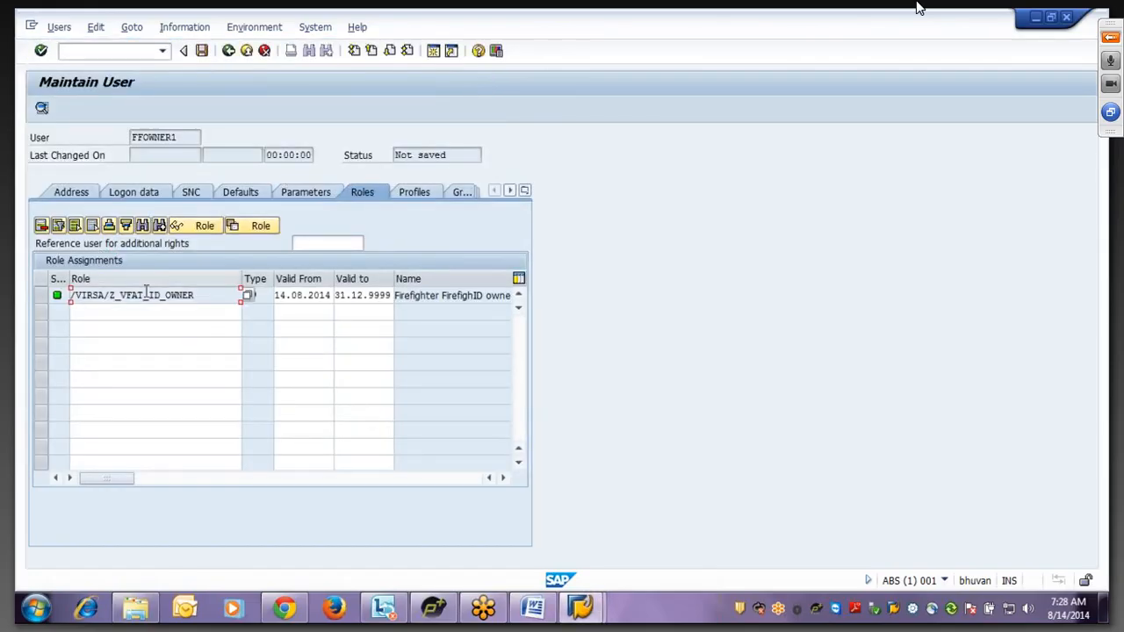
- Save user FFOWNER1 and trim the user ID to FFOWNER for the next user
left_click_drag(200, 299, 20, 290)
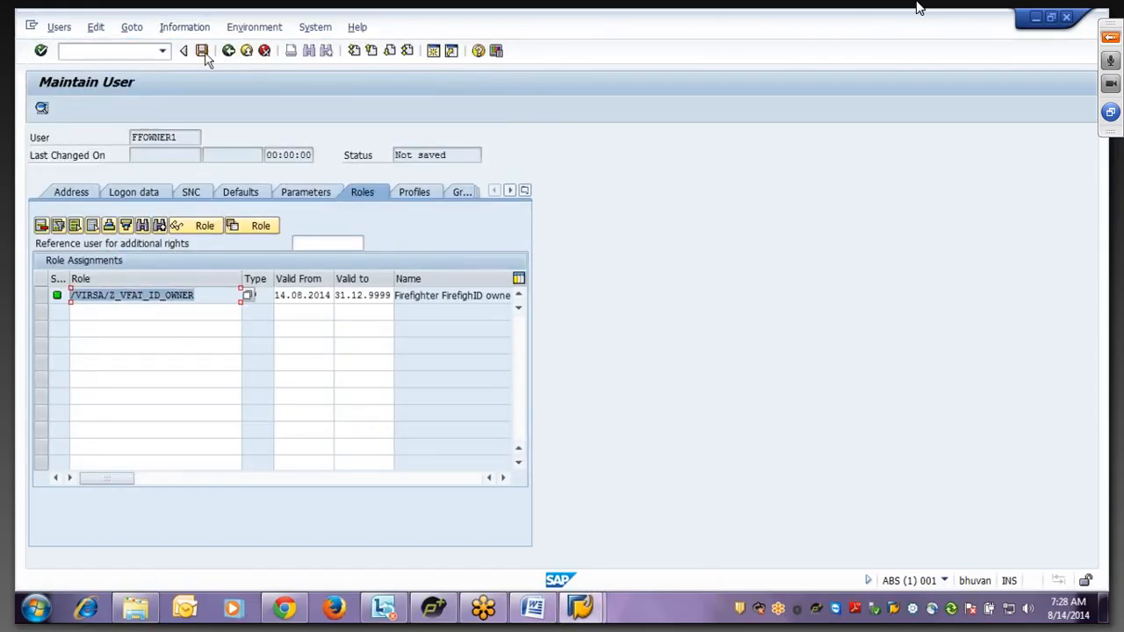
left_click(157, 311)
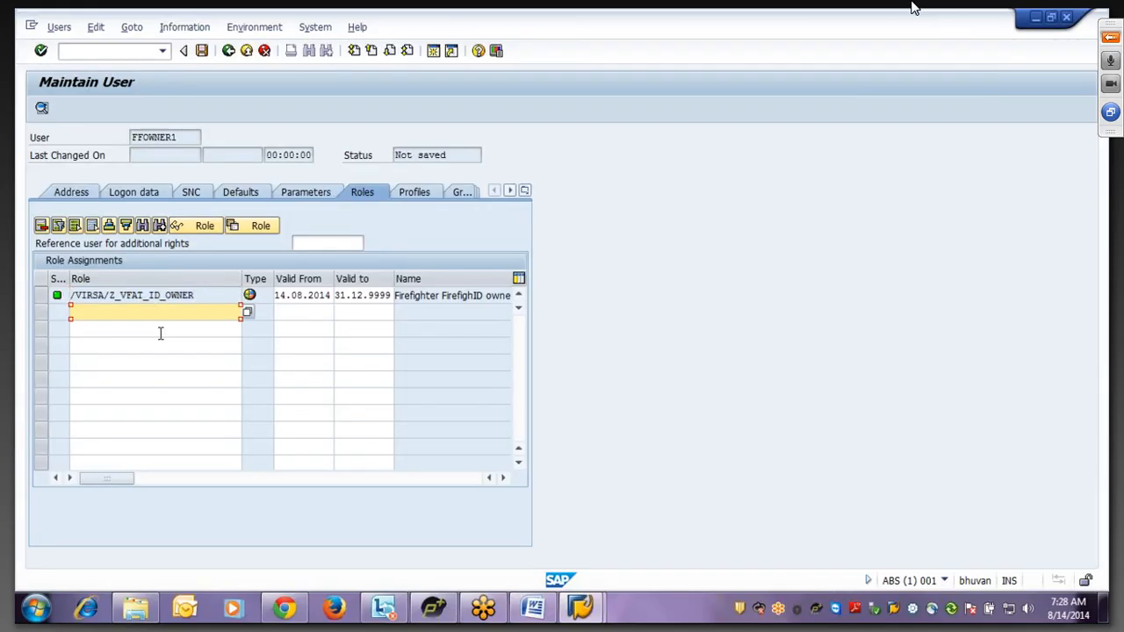
left_click(201, 52)
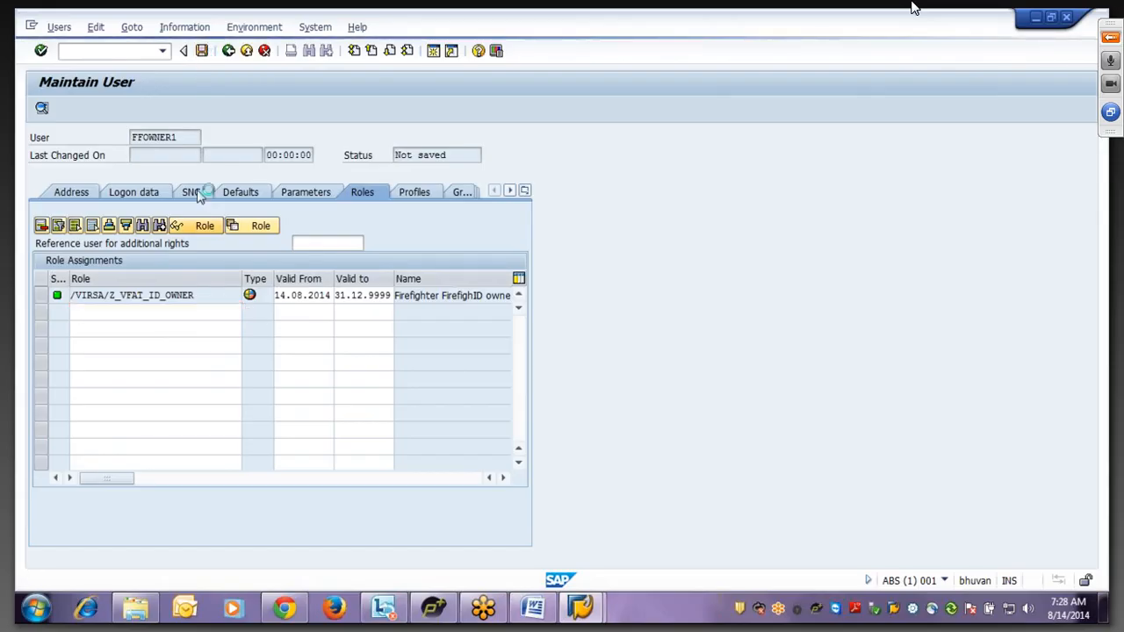
left_click(140, 176)
key("BackSpace")
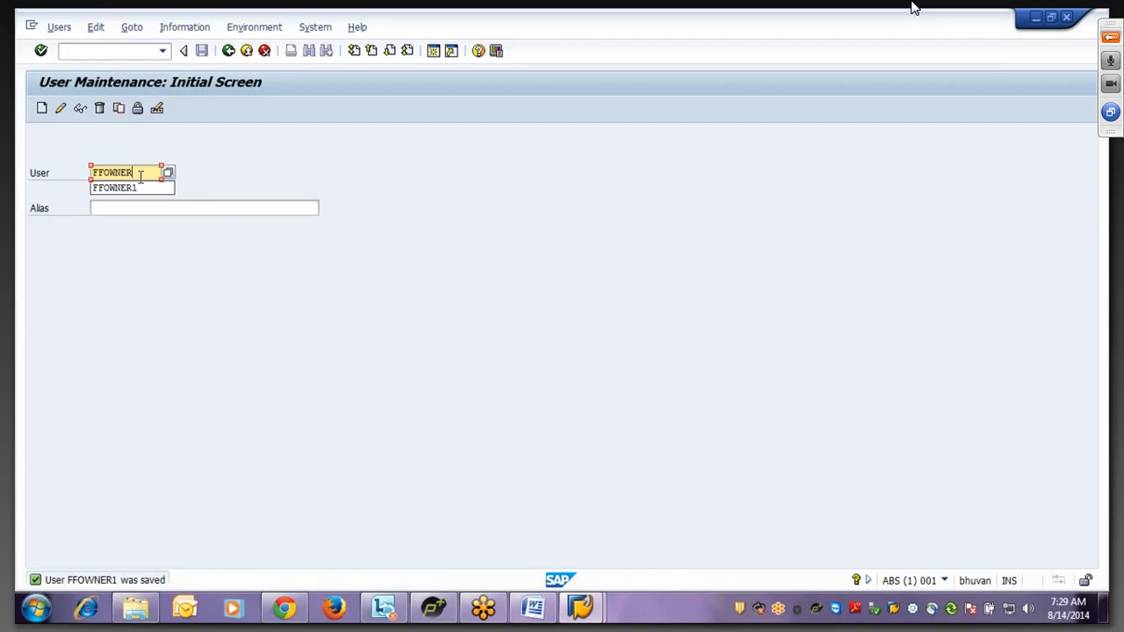
- Complete the user ID as FFOWNER2
type("2")
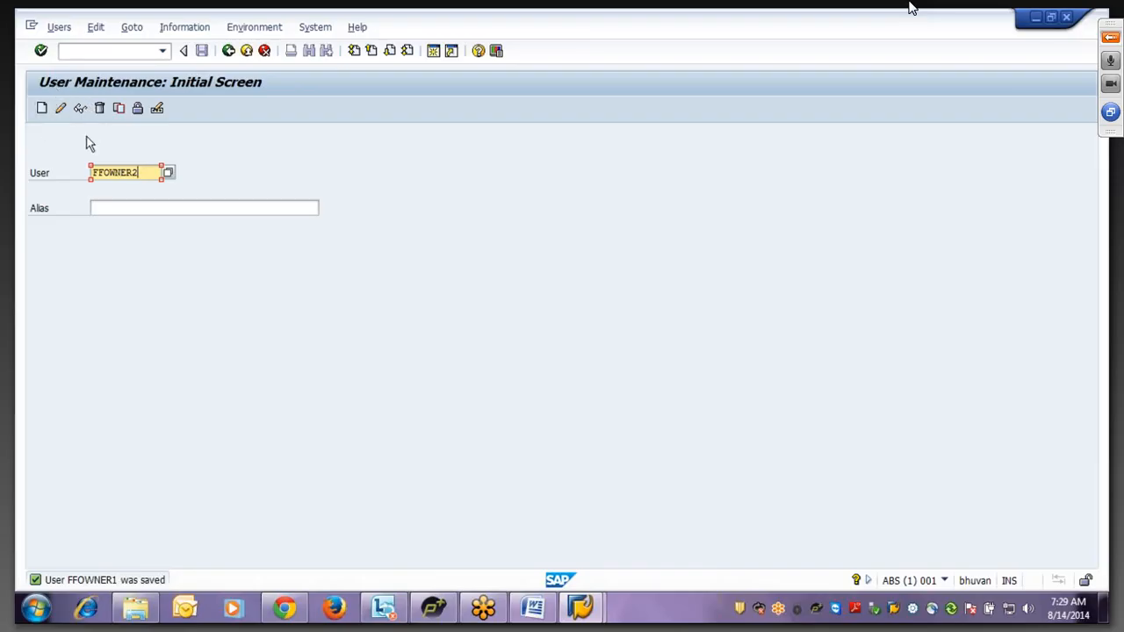
- Start user FFOWNER2 with last name FF Owner2 and an initial password entered twice
left_click(42, 111)
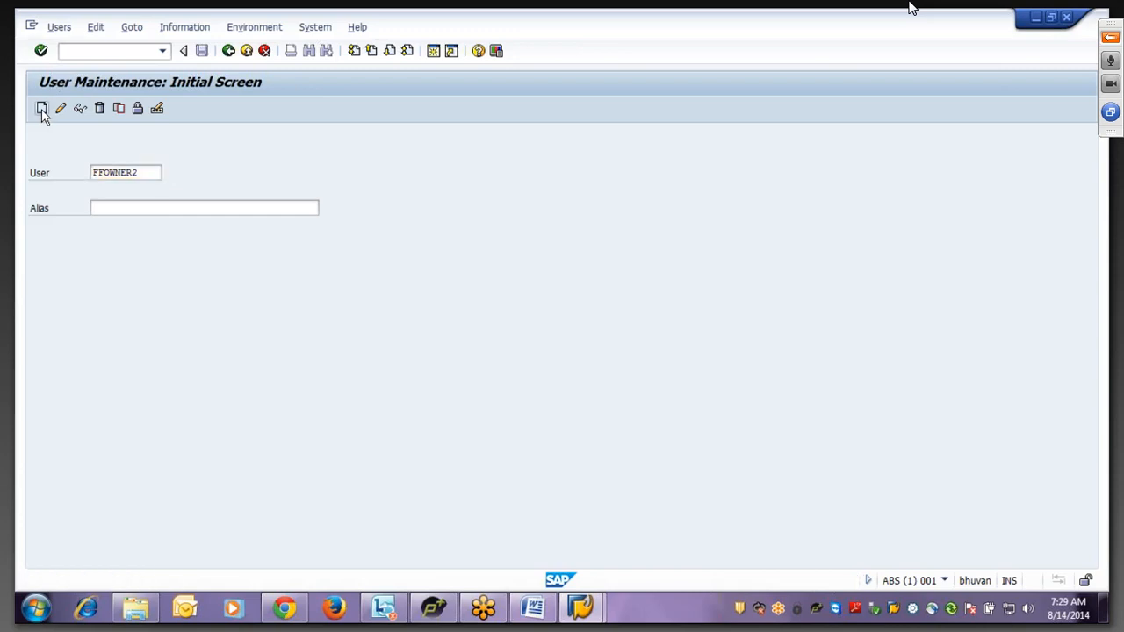
left_click(159, 263)
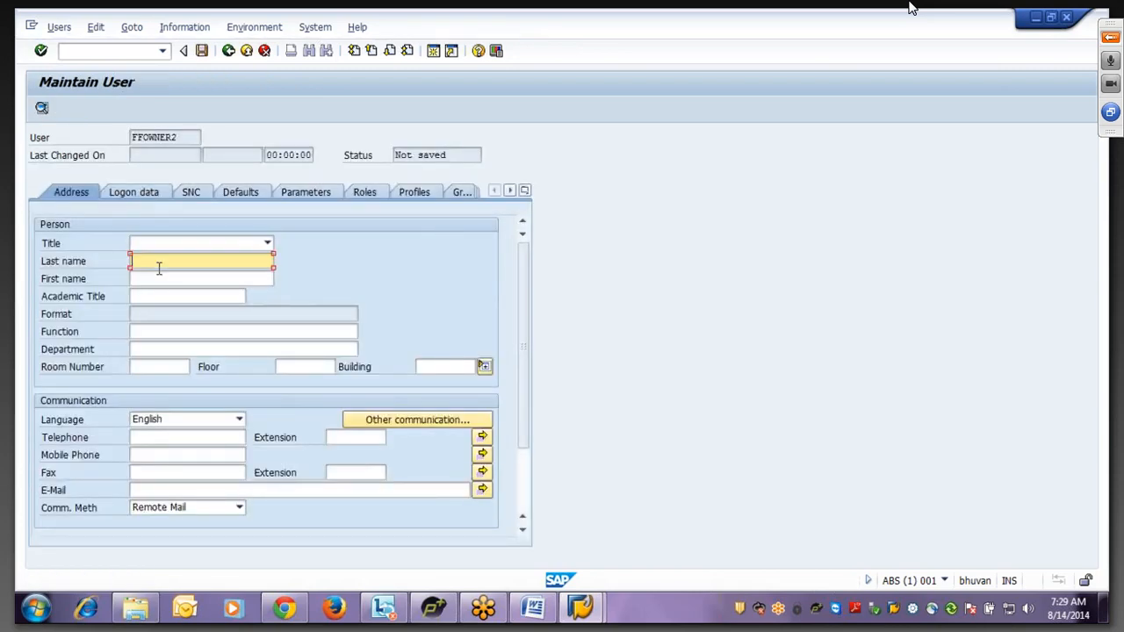
type("F")
left_click(159, 276)
type("2")
left_click(151, 200)
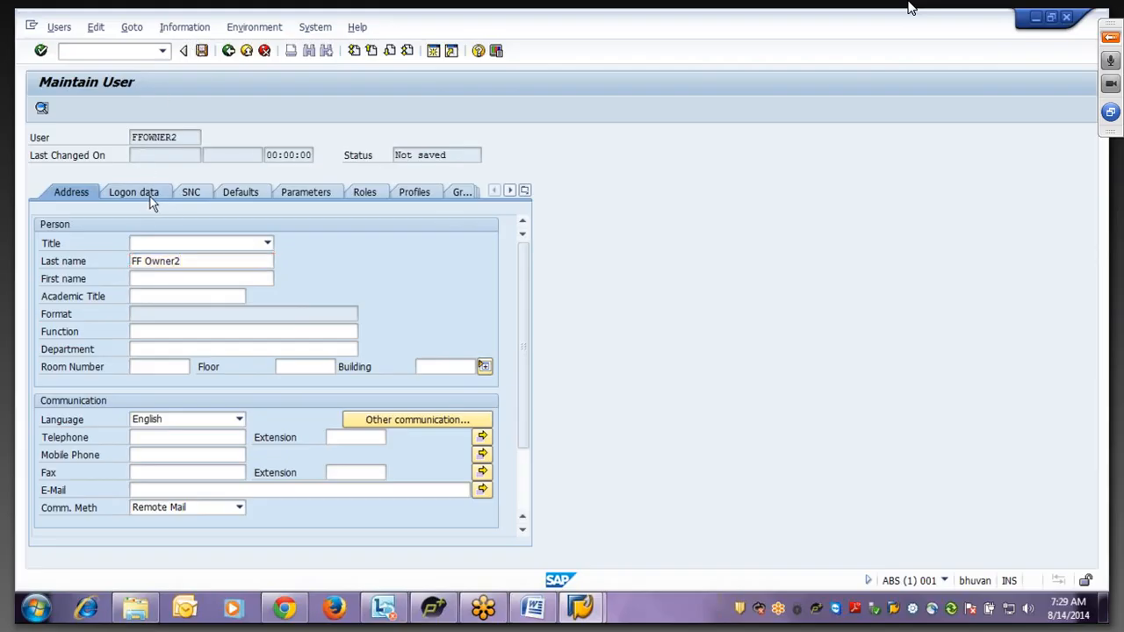
left_click(217, 297)
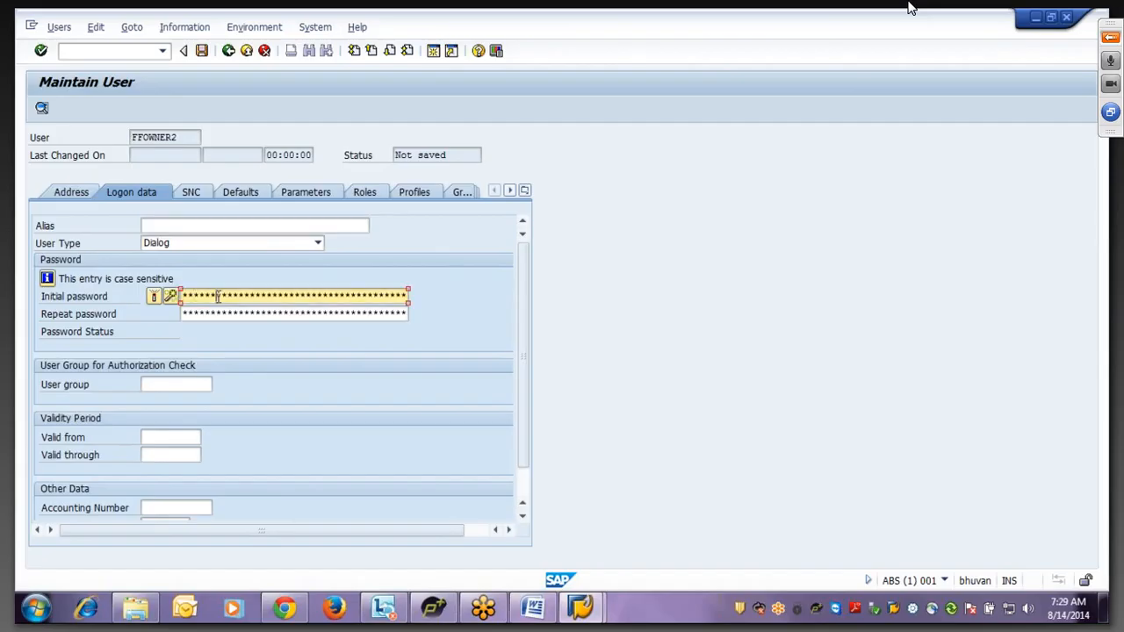
key("Tab")
type("********")
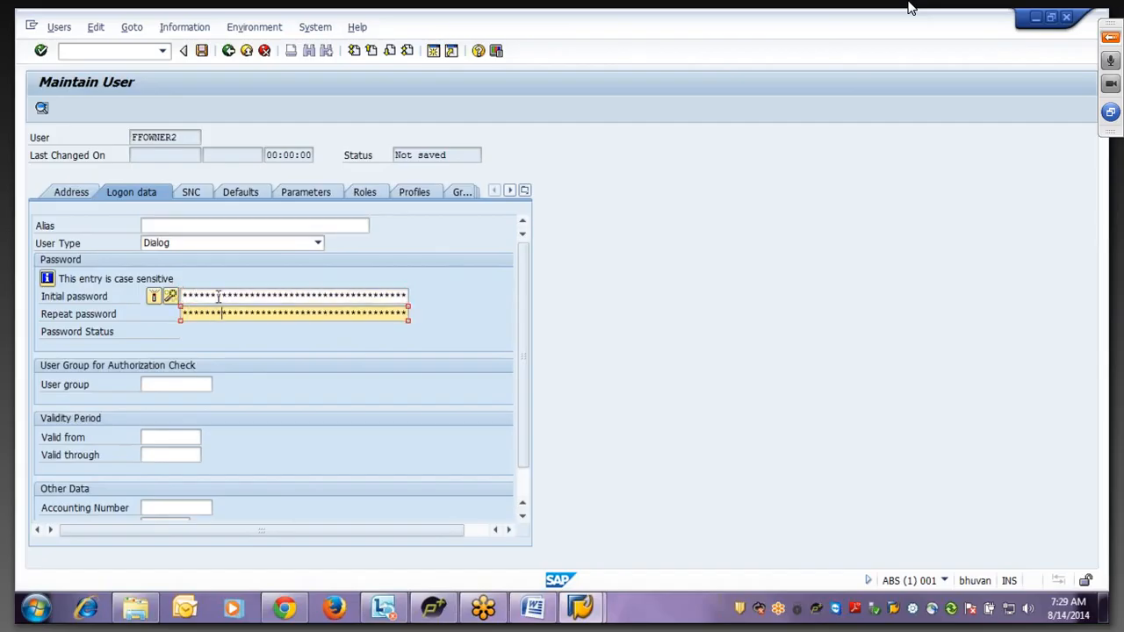
- Assign the /VIRSA/Z_VFAT_ID_OWNER role to FFOWNER2 and save the user
left_click(365, 191)
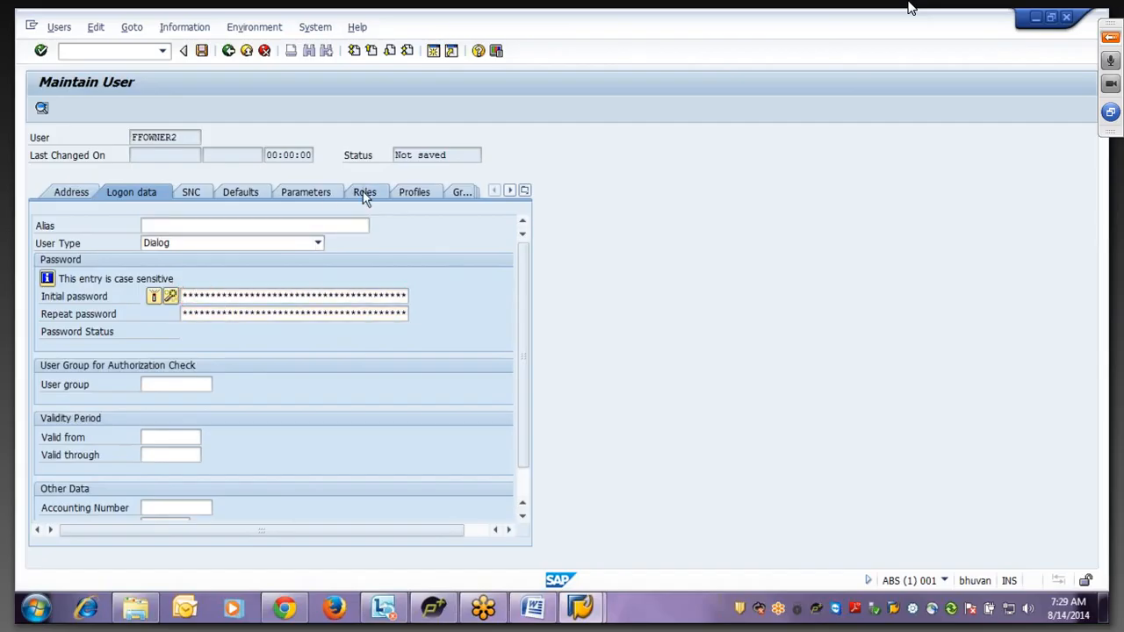
left_click(165, 298)
left_click(154, 313)
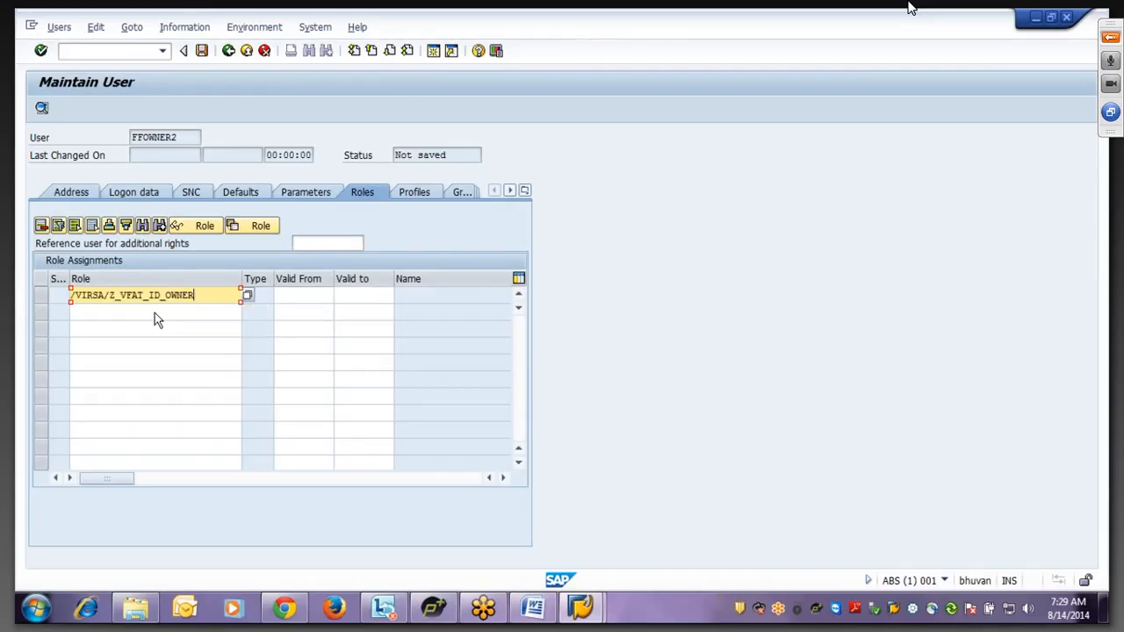
key("Return")
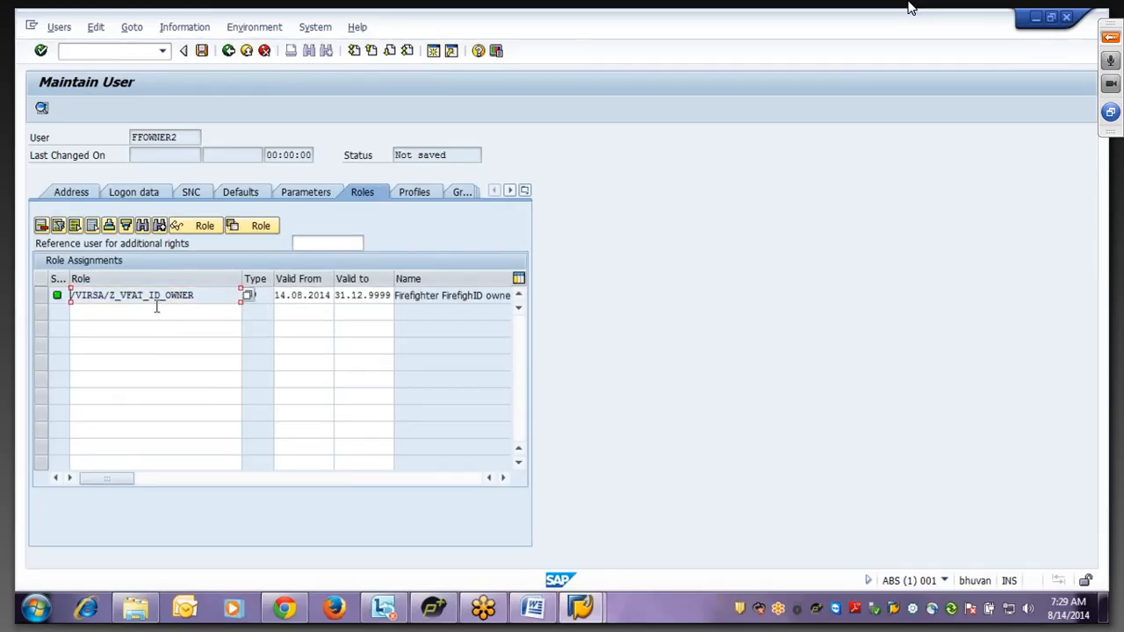
left_click(201, 51)
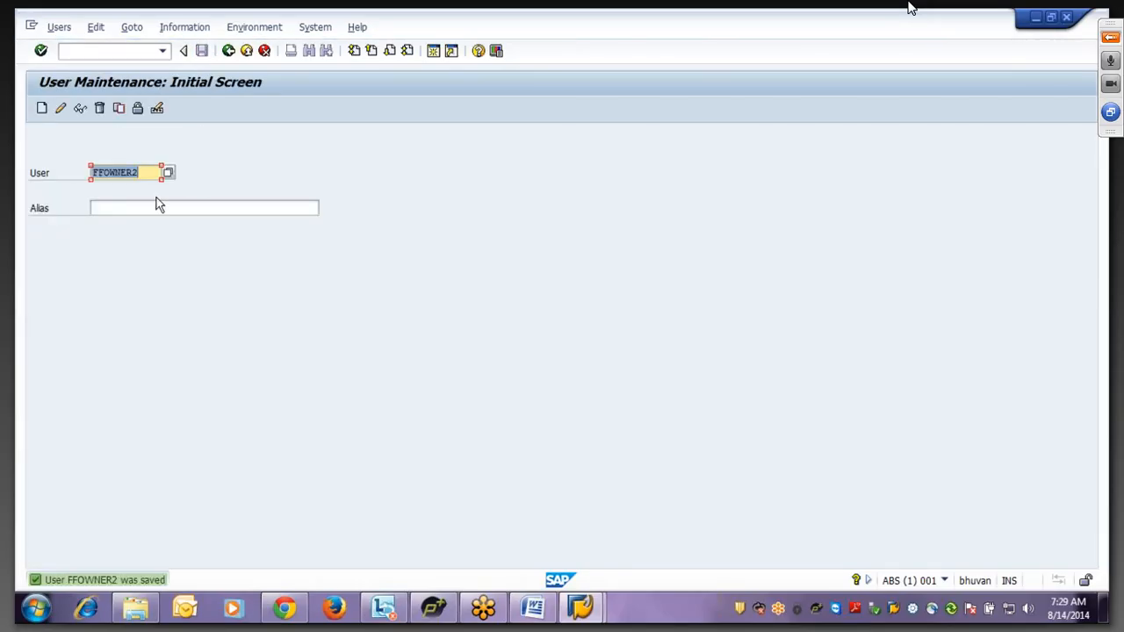
- Create user FFCONTROL1 as a copy of FFOWNER1
left_click_drag(146, 173, 55, 173)
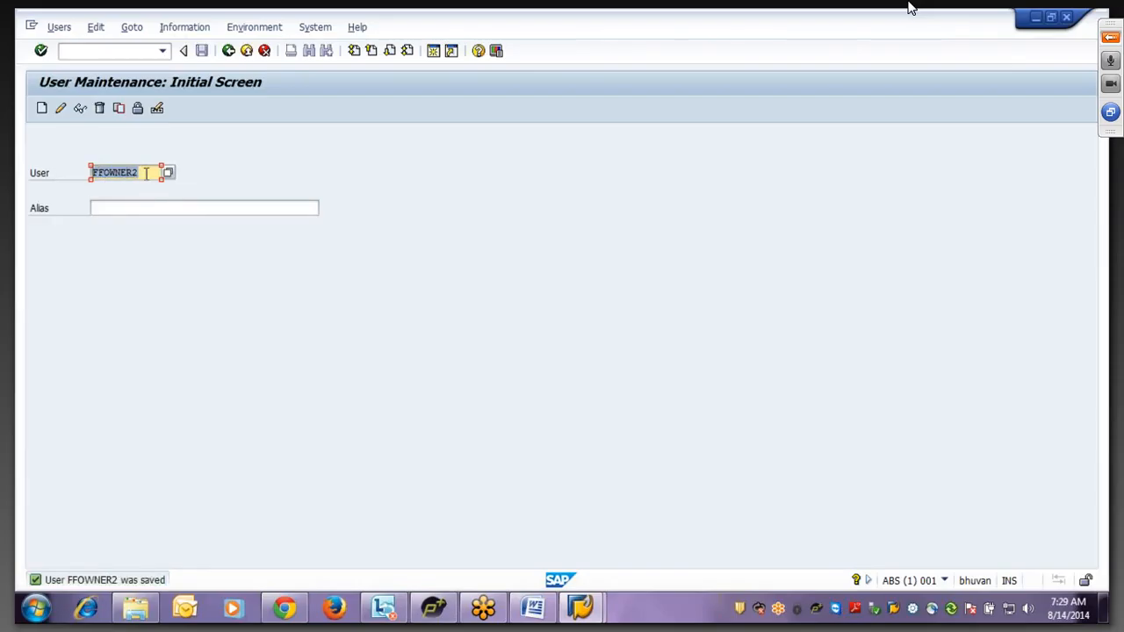
left_click_drag(145, 173, 104, 173)
type("CONTROL")
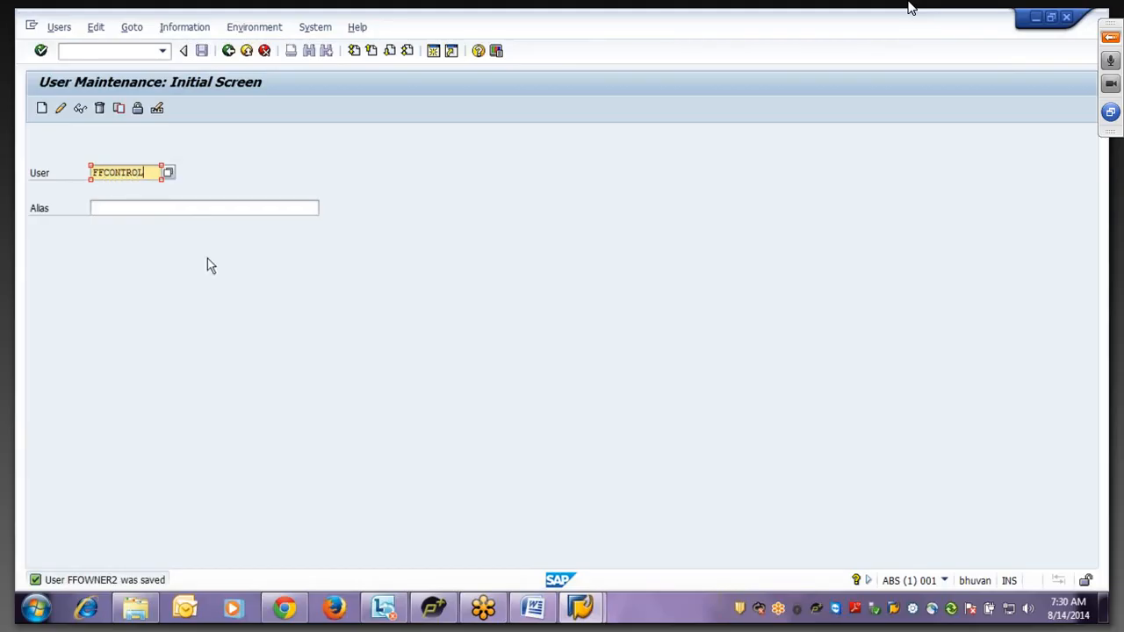
type("1")
left_click(123, 115)
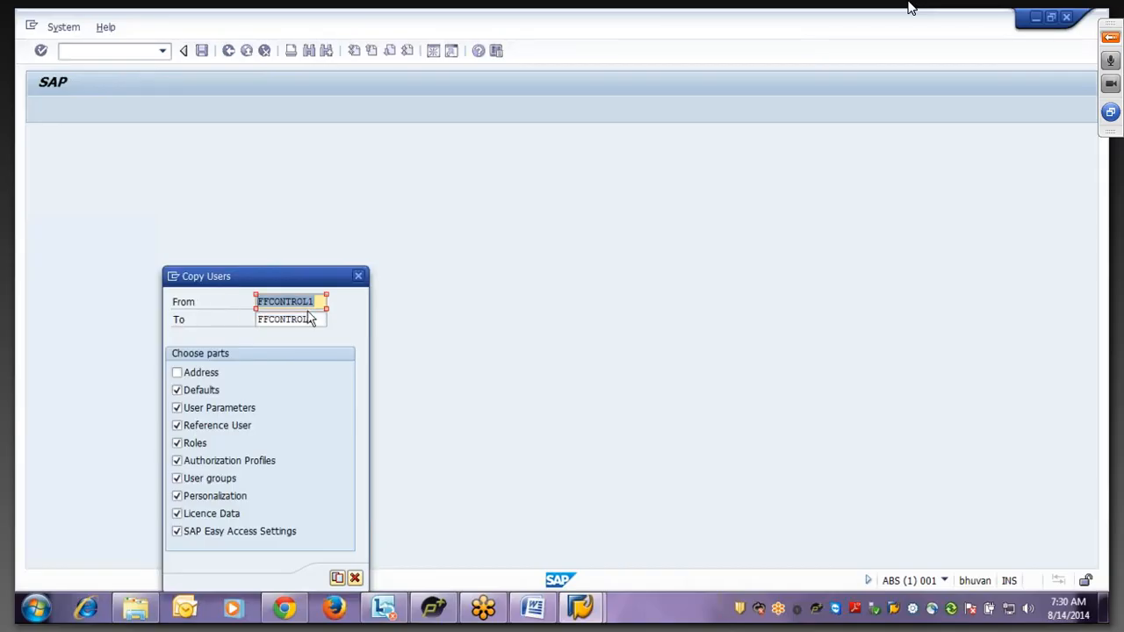
left_click(275, 301)
left_click_drag(274, 301, 320, 301)
type("OWNER1")
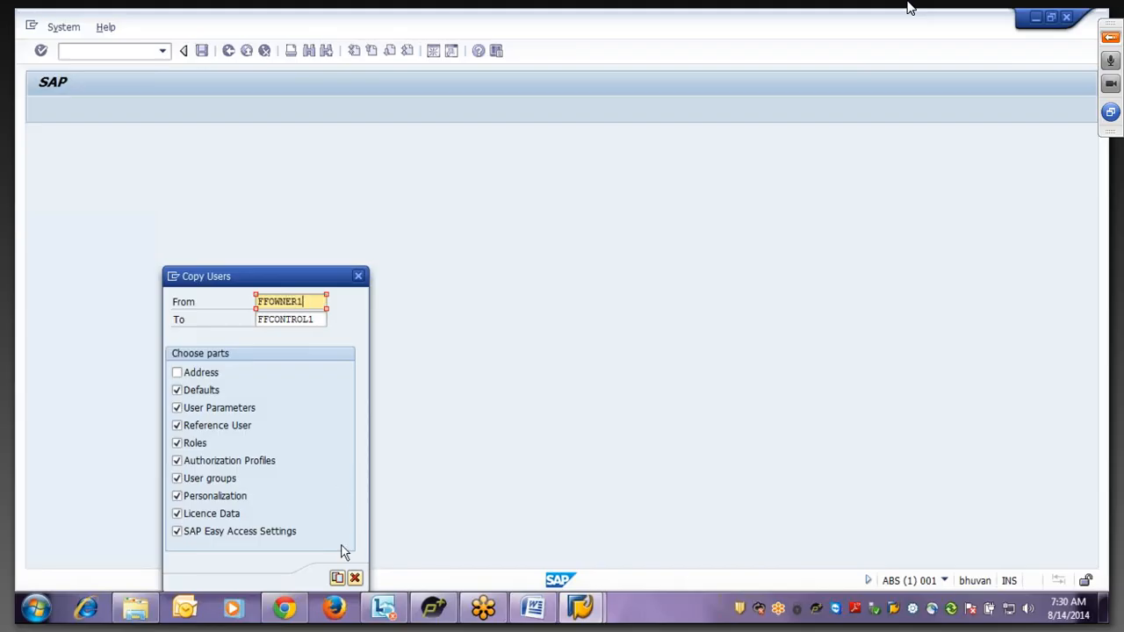
left_click(338, 578)
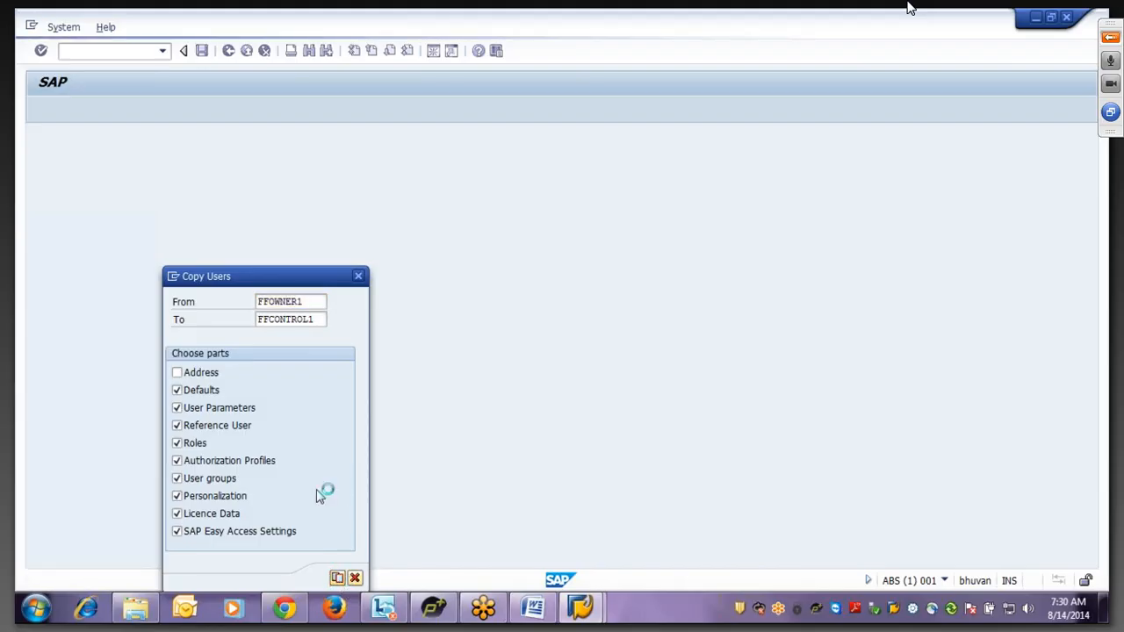
- Give FFCONTROL1 an initial password entered twice and save it
left_click(198, 298)
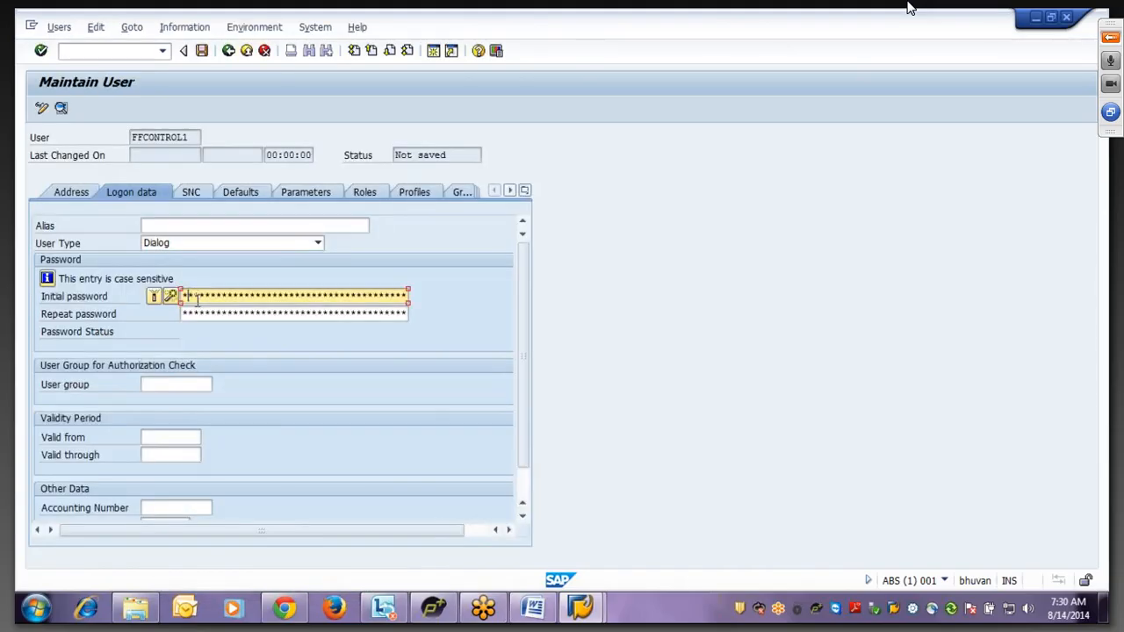
key("Tab")
type("***")
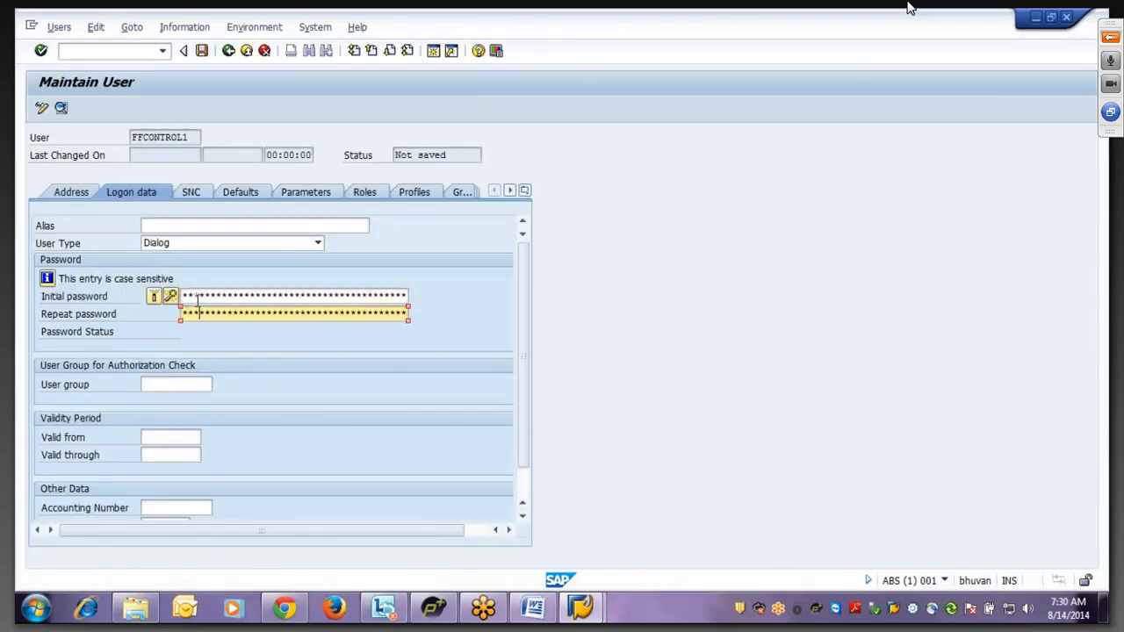
type("****")
left_click(202, 50)
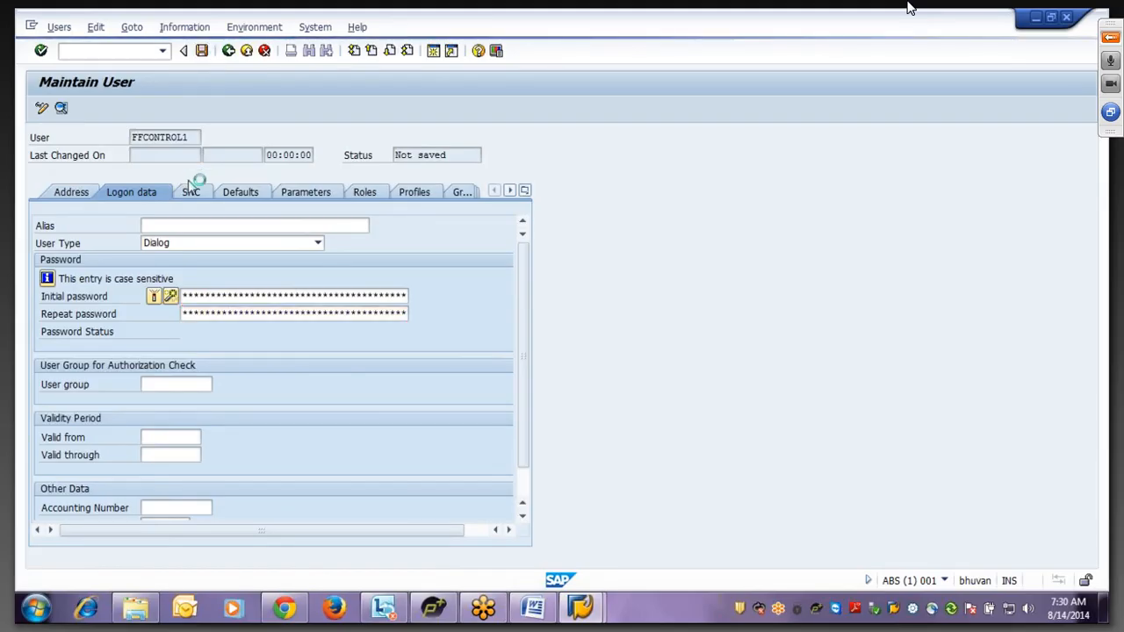
key("BackSpace")
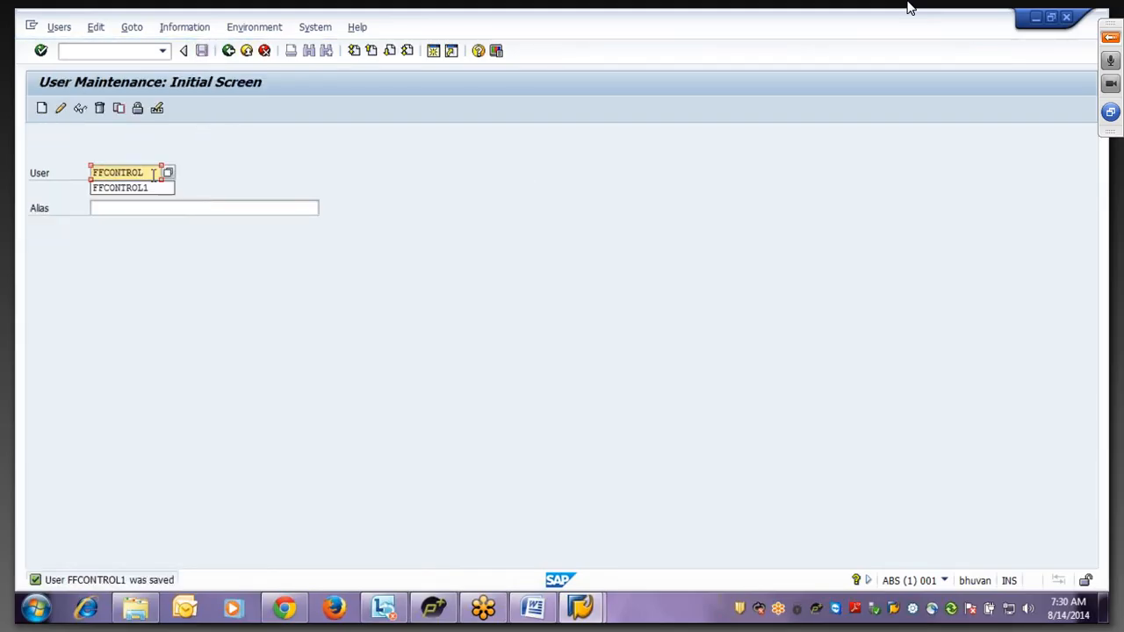
- Copy FFCONTROL1 into new user FFCONTROL2, set its initial password, and save
type("2")
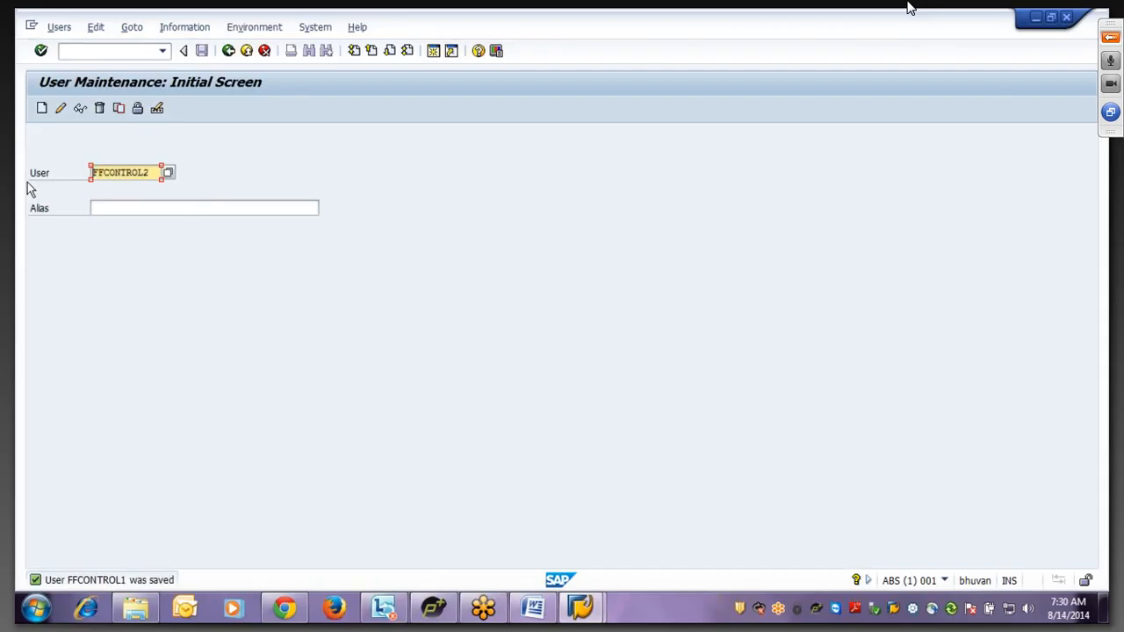
left_click(118, 112)
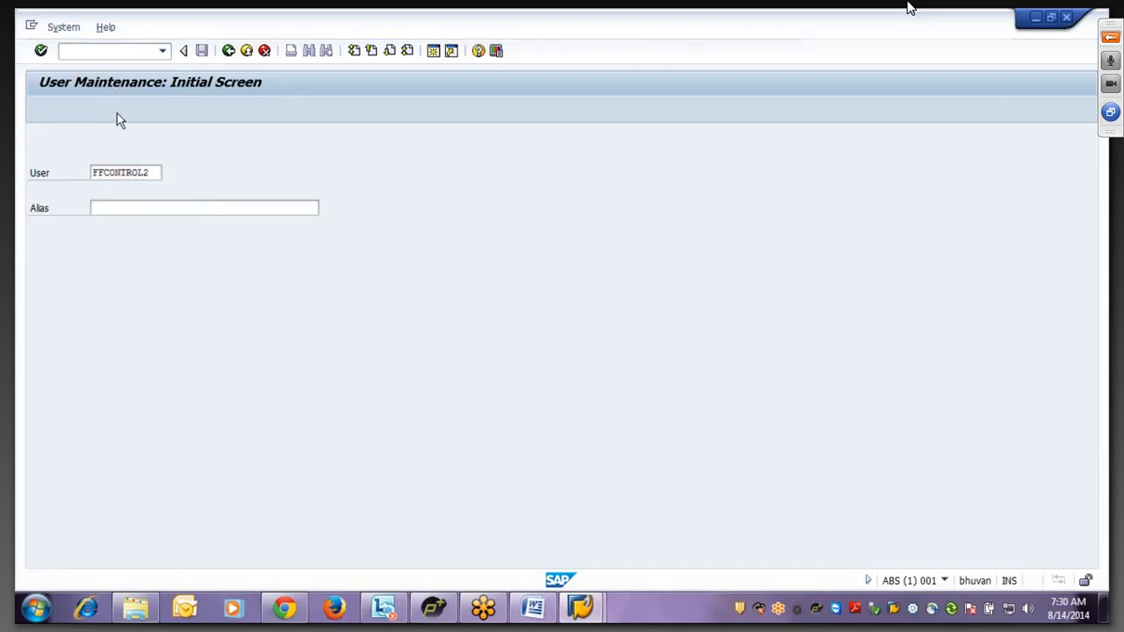
left_click(316, 300)
key("BackSpace")
type("1")
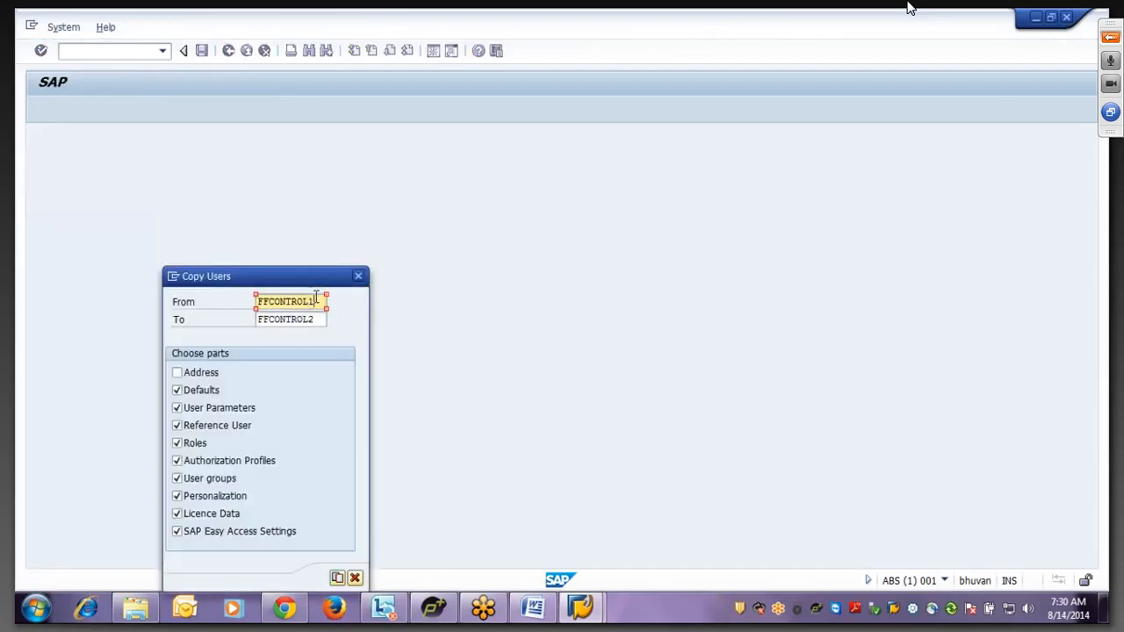
left_click(338, 578)
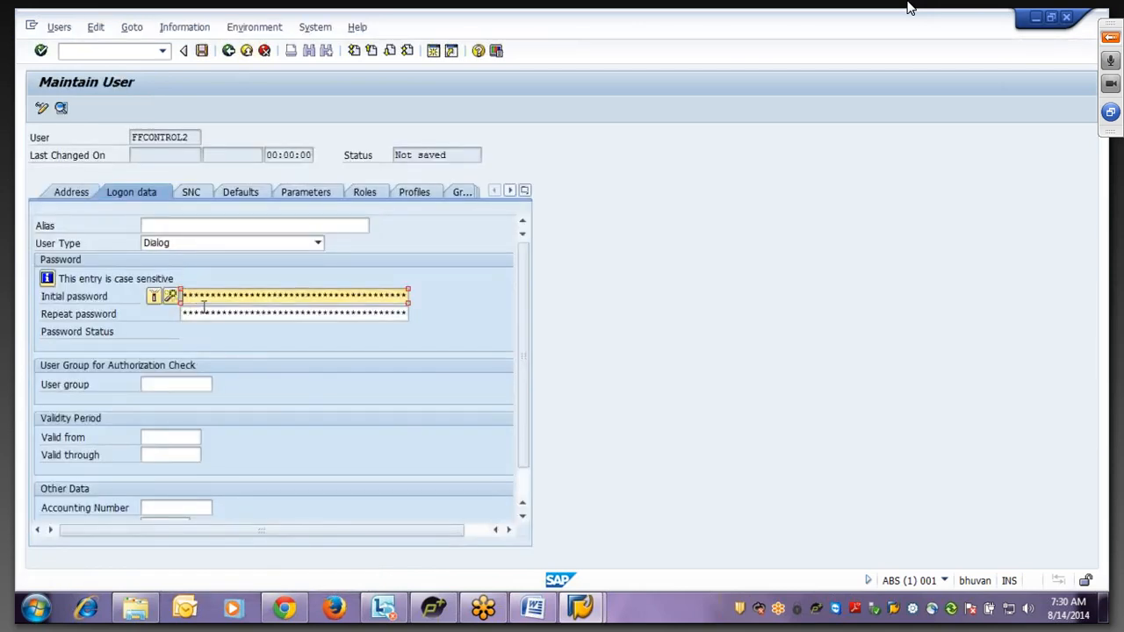
type("*****")
key("Tab")
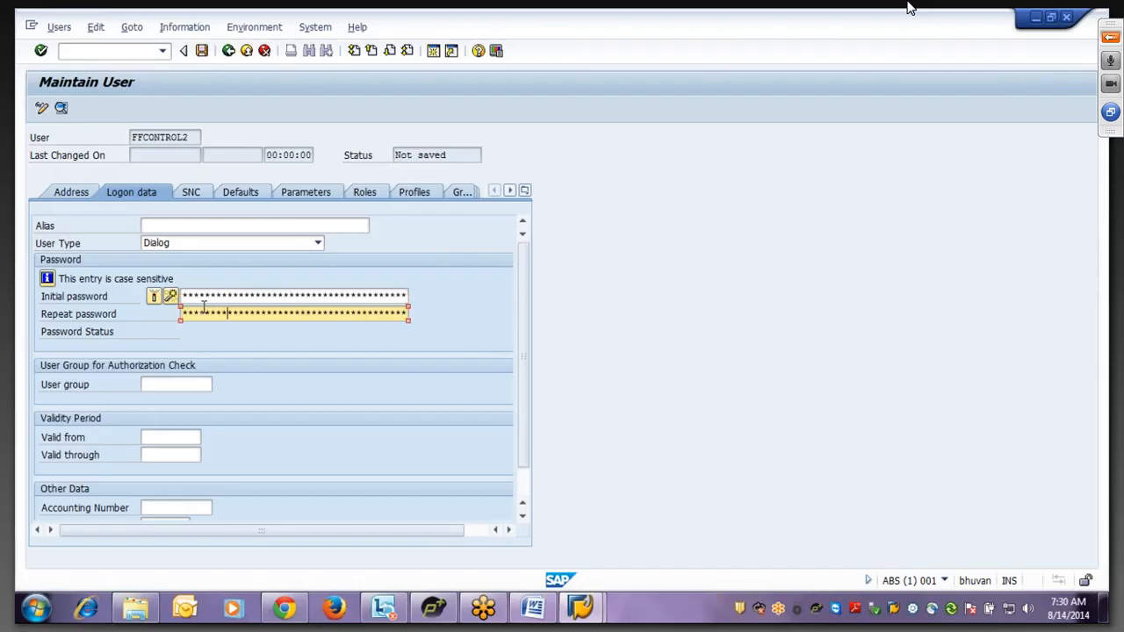
left_click(201, 53)
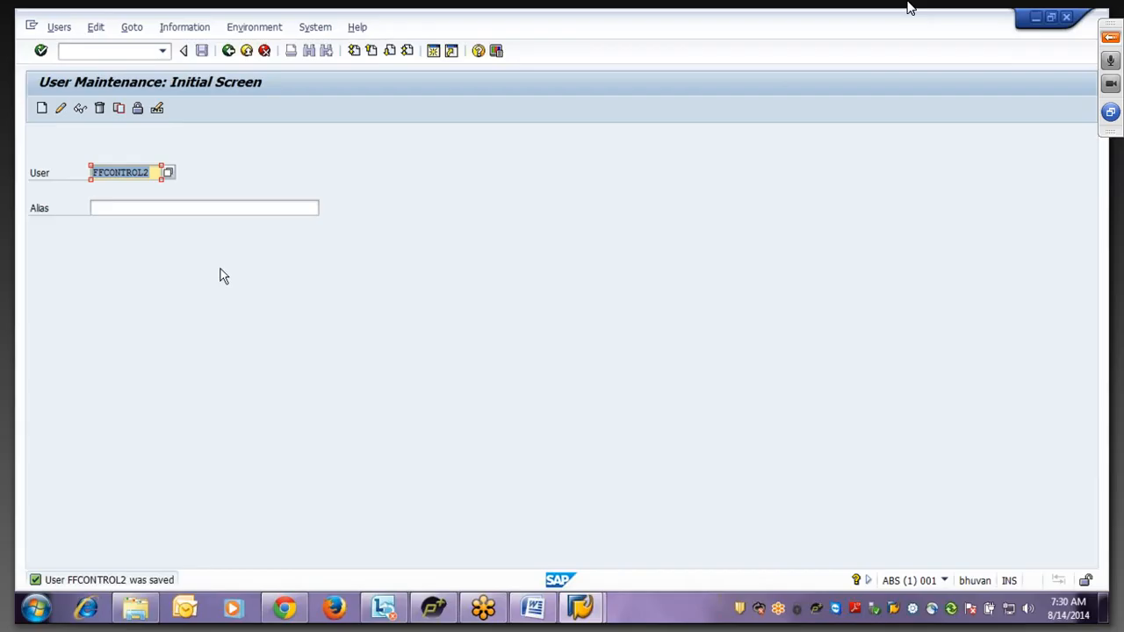
type("sapuser")
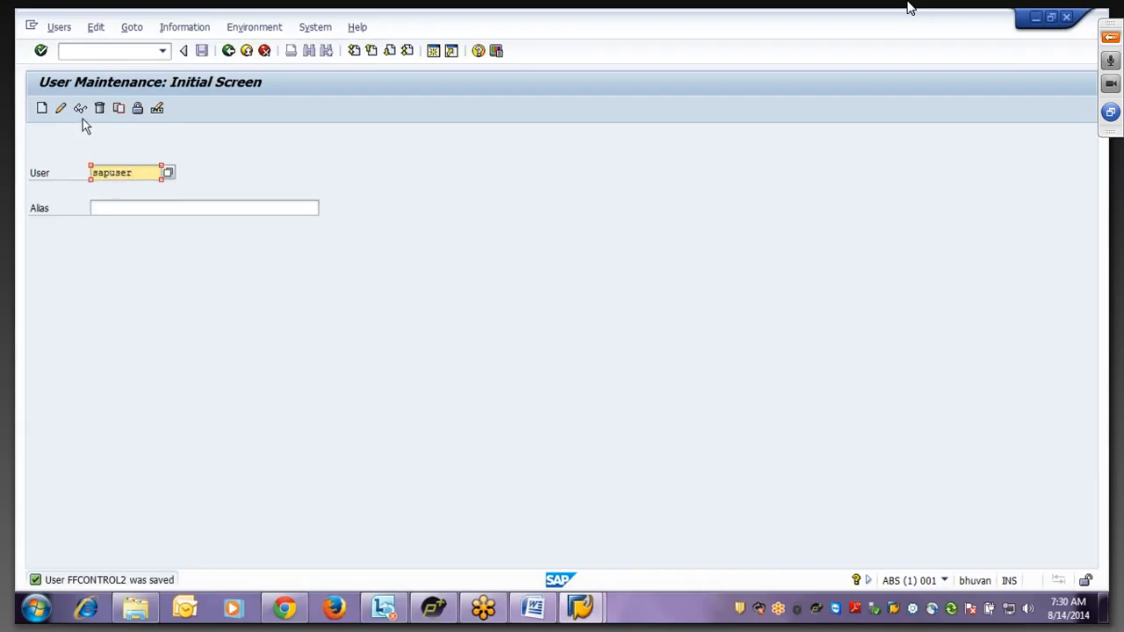
left_click(80, 113)
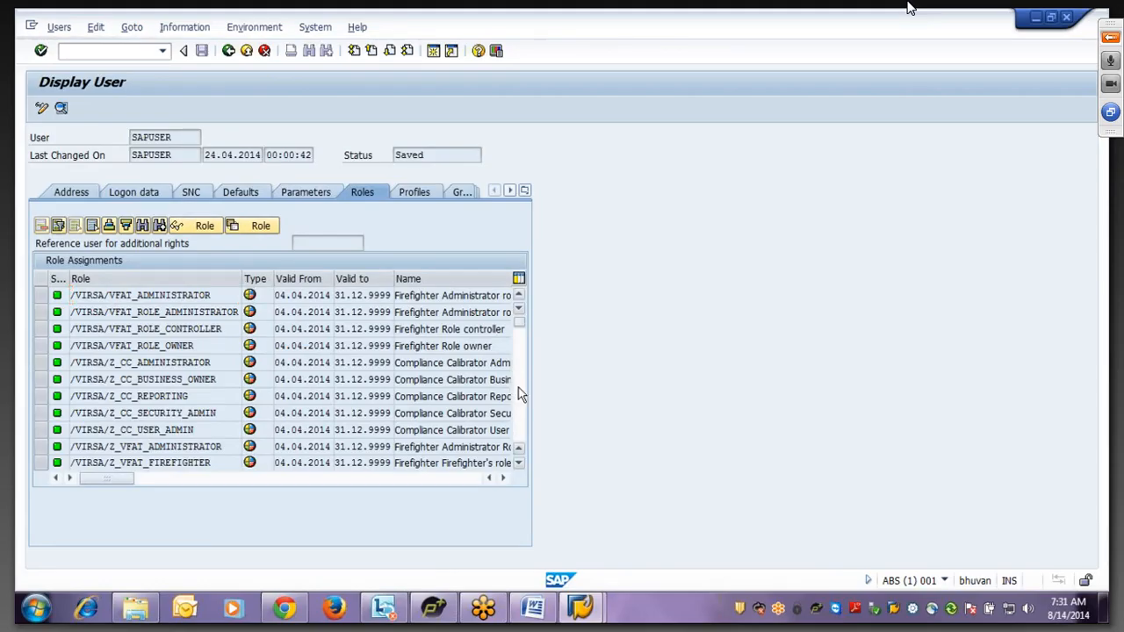
scroll(518, 396, "down", 3)
scroll(518, 395, "up", 3)
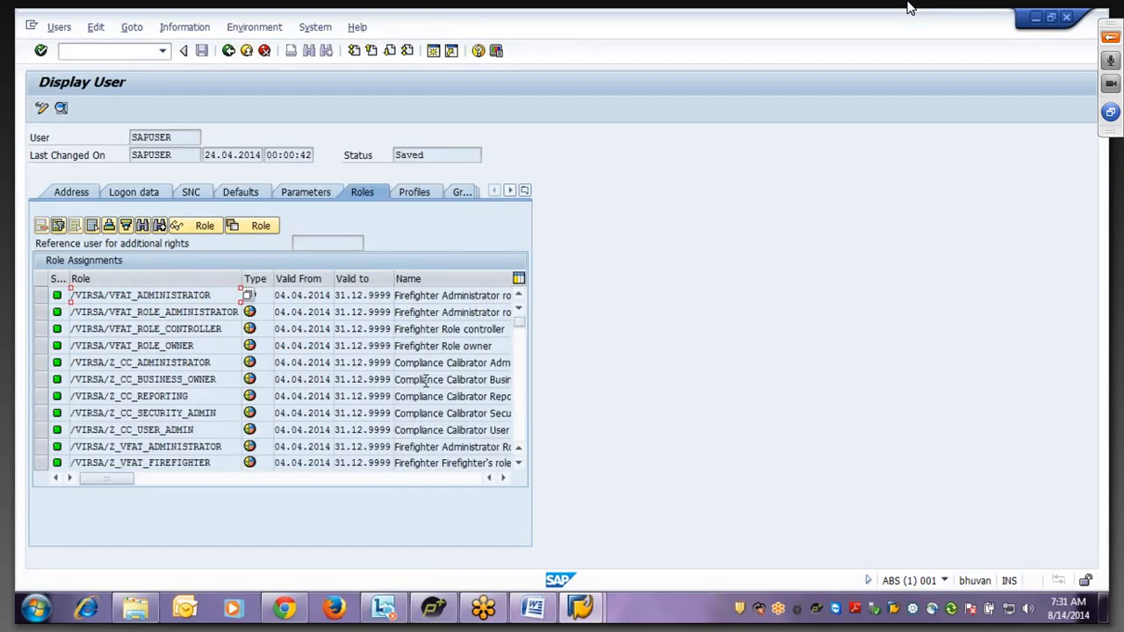
left_click(226, 56)
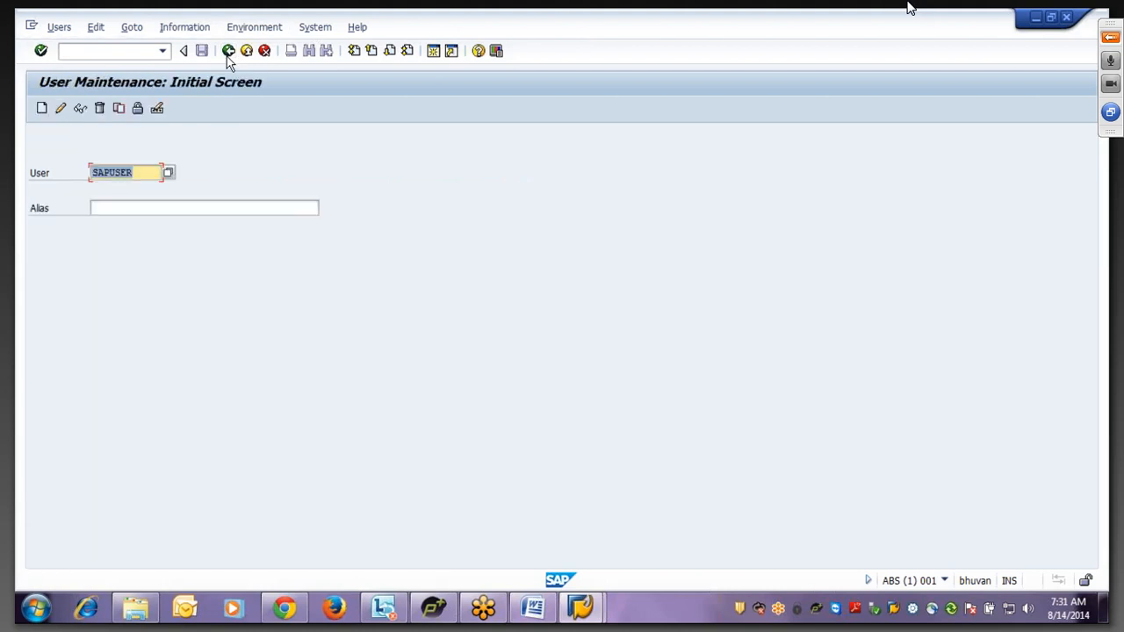
- Start creating user FFID01 with last name 'FFID 01'
left_click_drag(141, 173, 32, 174)
type("FF")
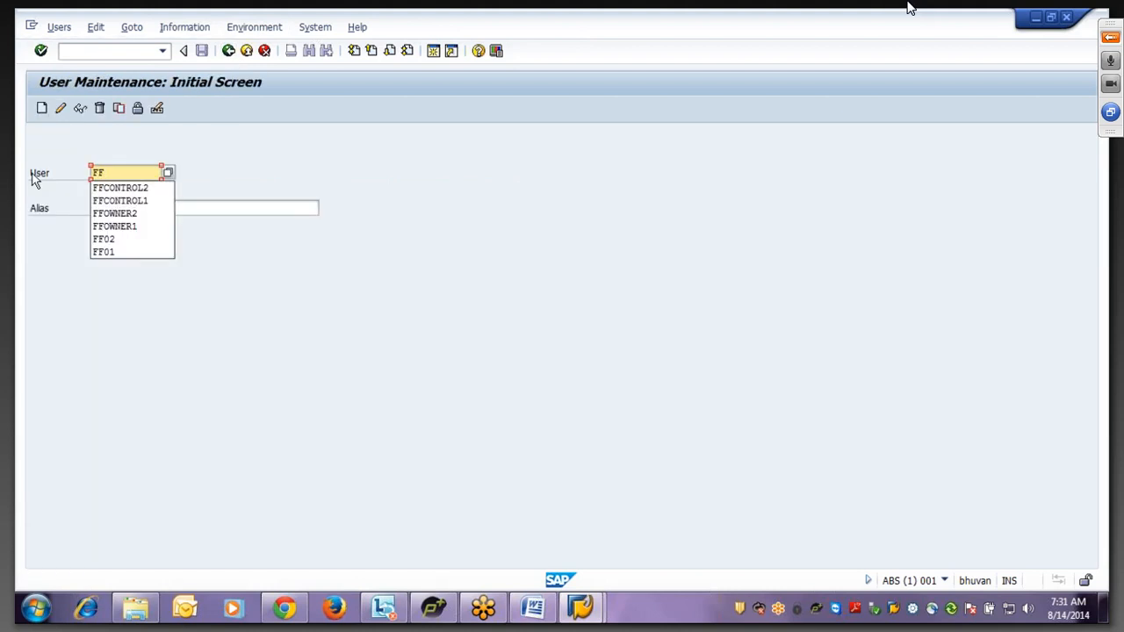
type("ID")
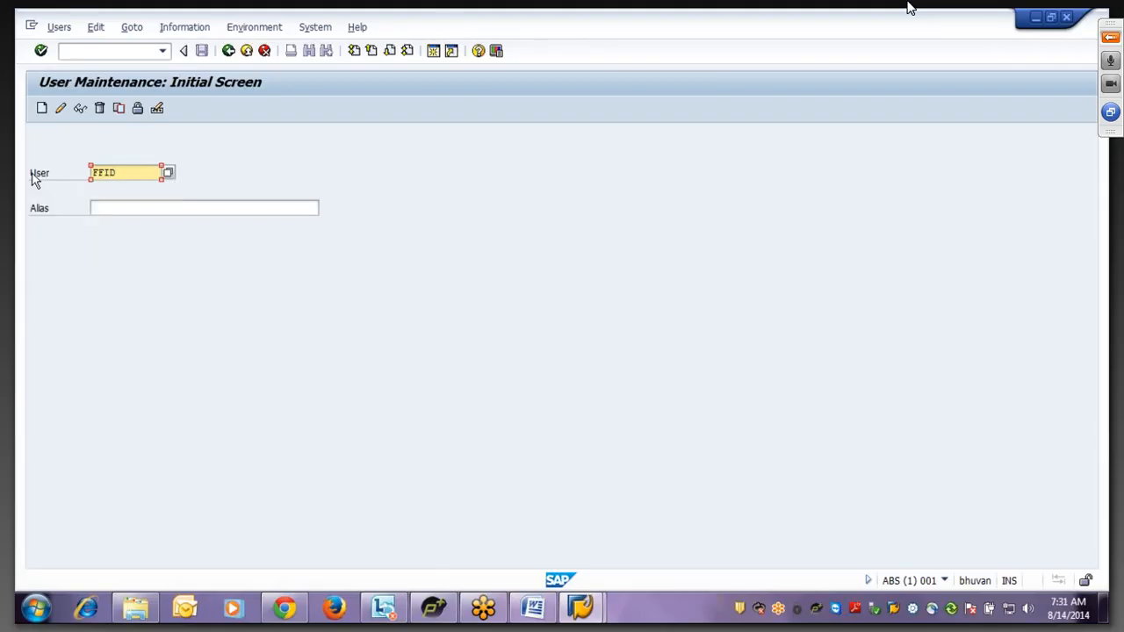
type("01")
left_click(42, 107)
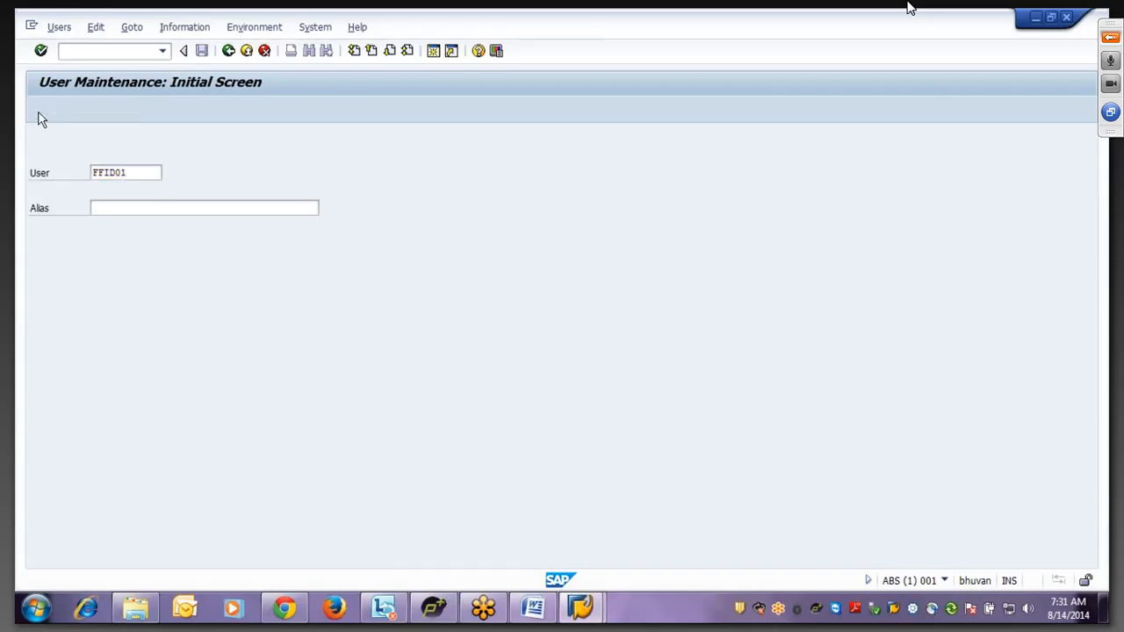
left_click(145, 260)
type("W")
key("BackSpace")
key("BackSpace")
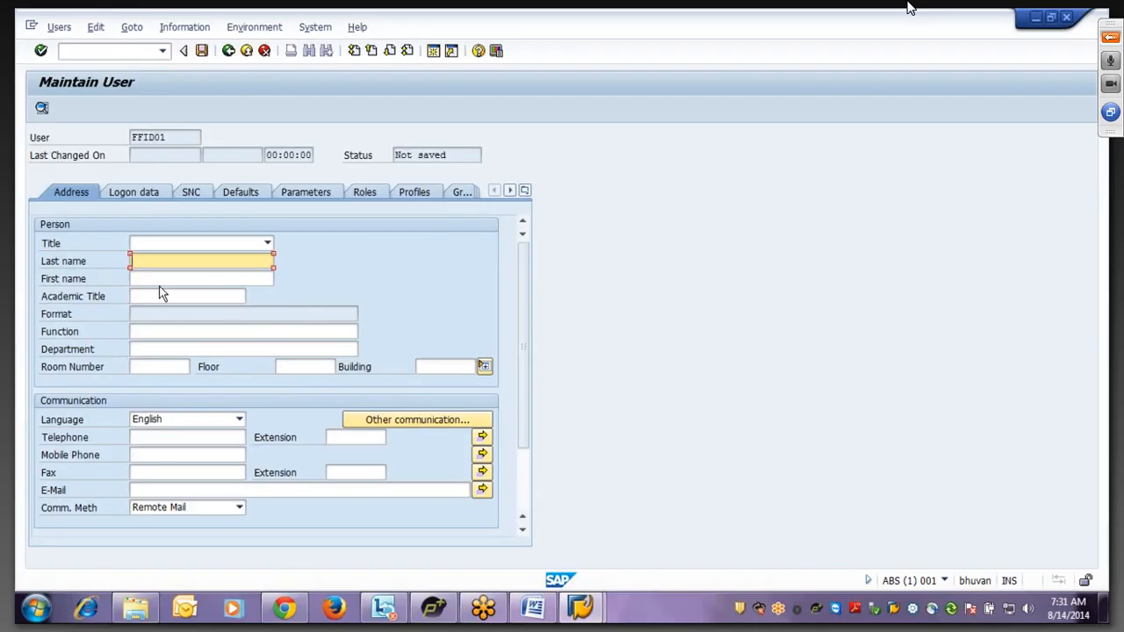
type("FFID 01")
- Enter FFID01's initial password twice and set its user type to Service
left_click(146, 193)
left_click(211, 299)
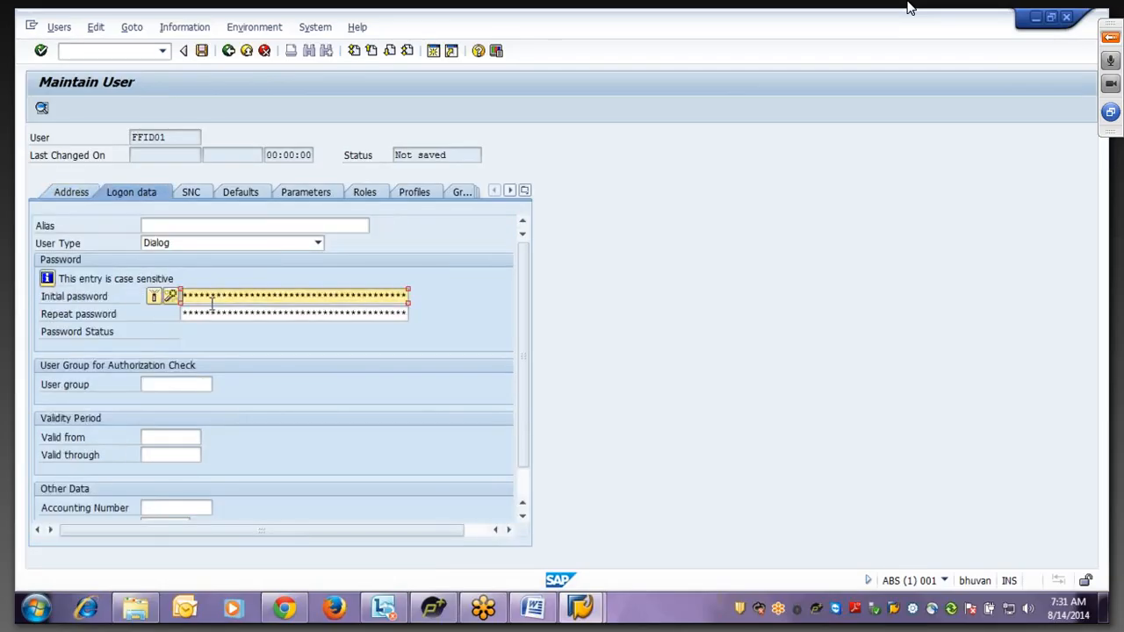
type("******")
key("Tab")
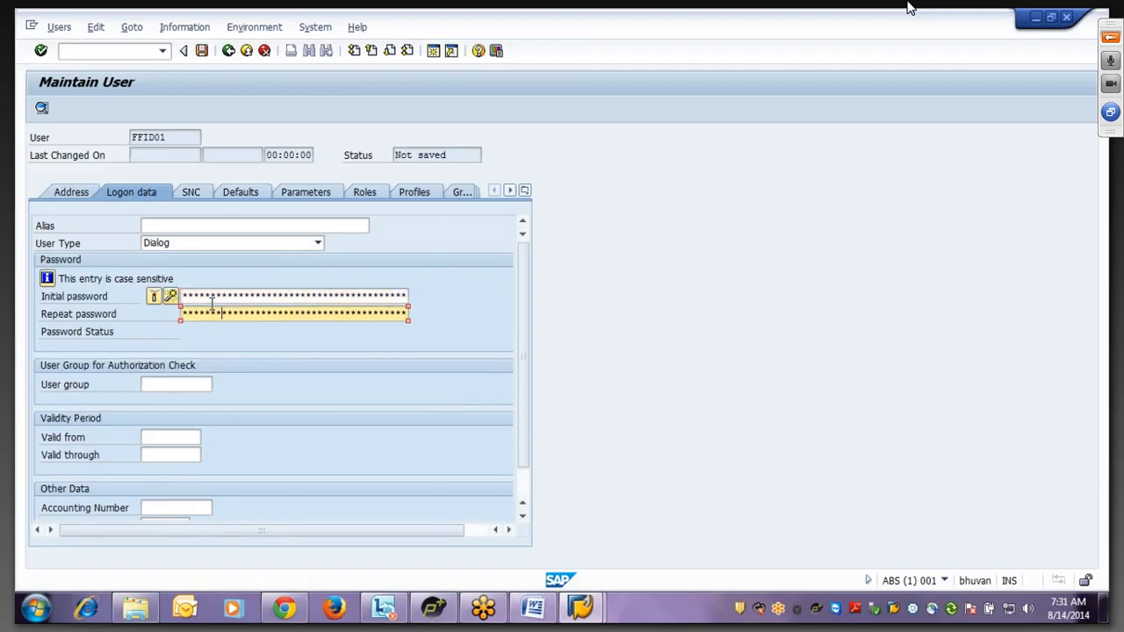
left_click(173, 241)
left_click(161, 310)
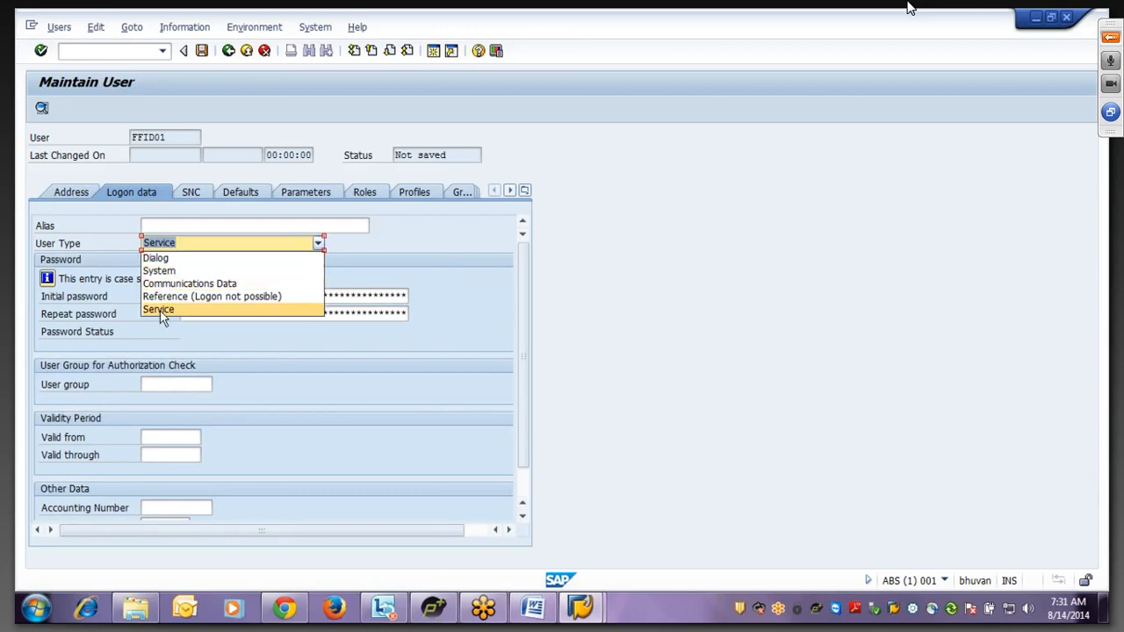
left_click(161, 311)
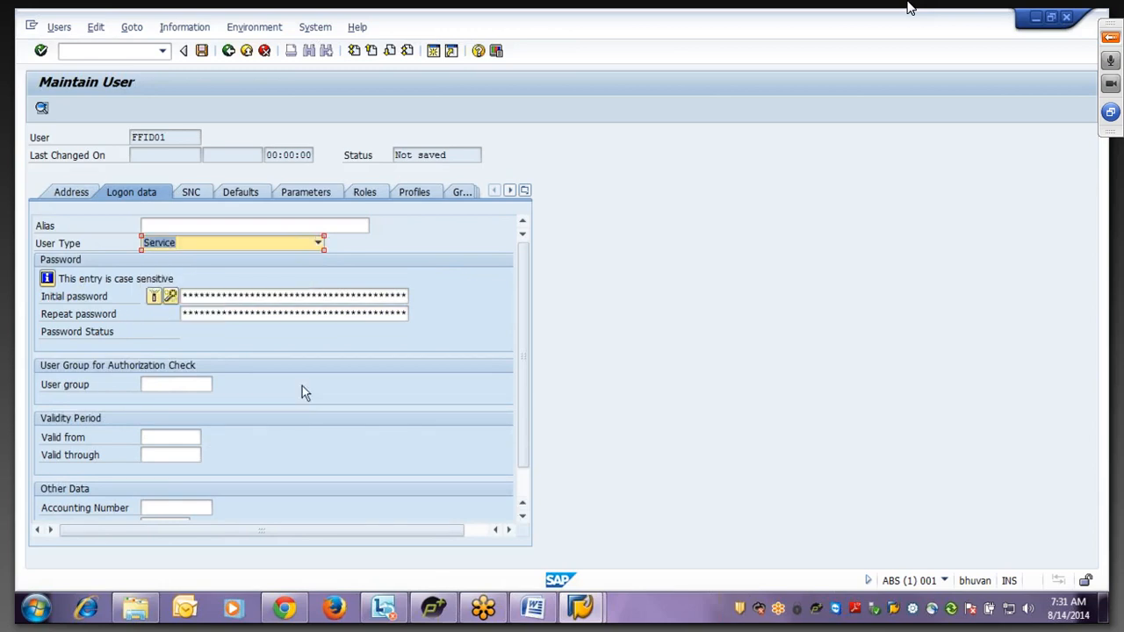
left_click(361, 194)
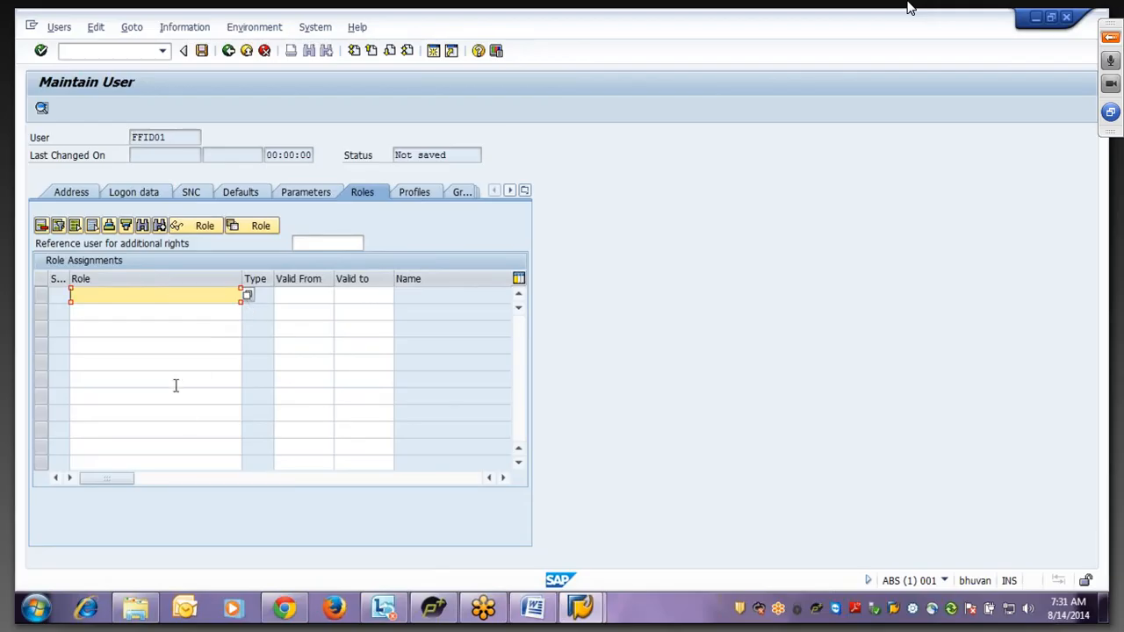
- Assign profiles SAP_ALL and SAP_NEW to FFID01 and save the user
left_click(416, 195)
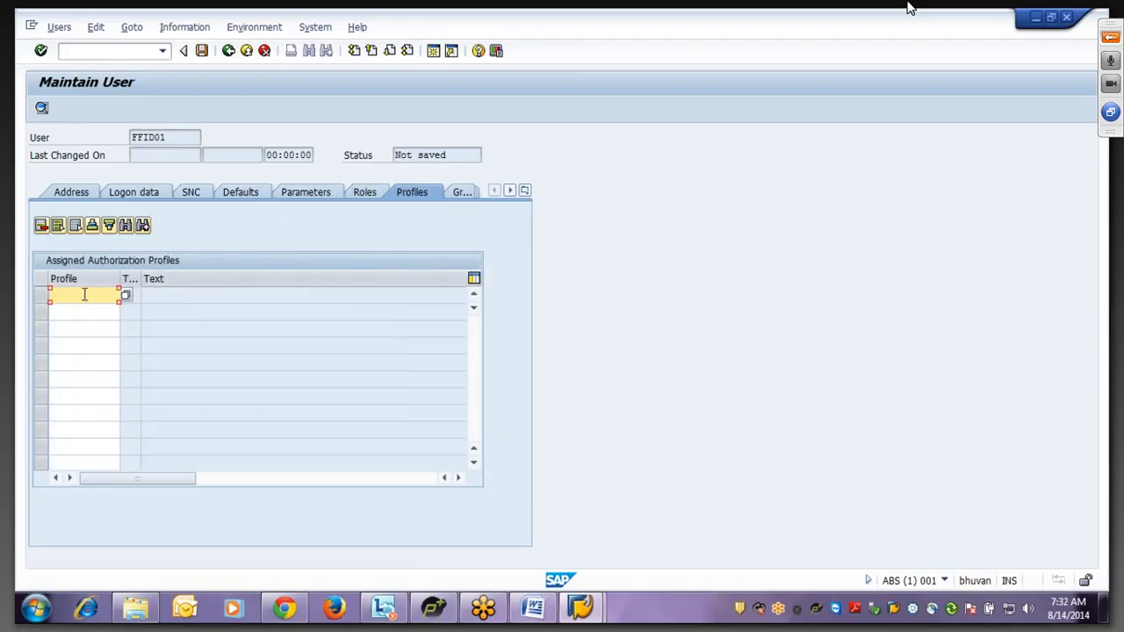
type("sap")
left_click(76, 310)
left_click(75, 309)
type("sap")
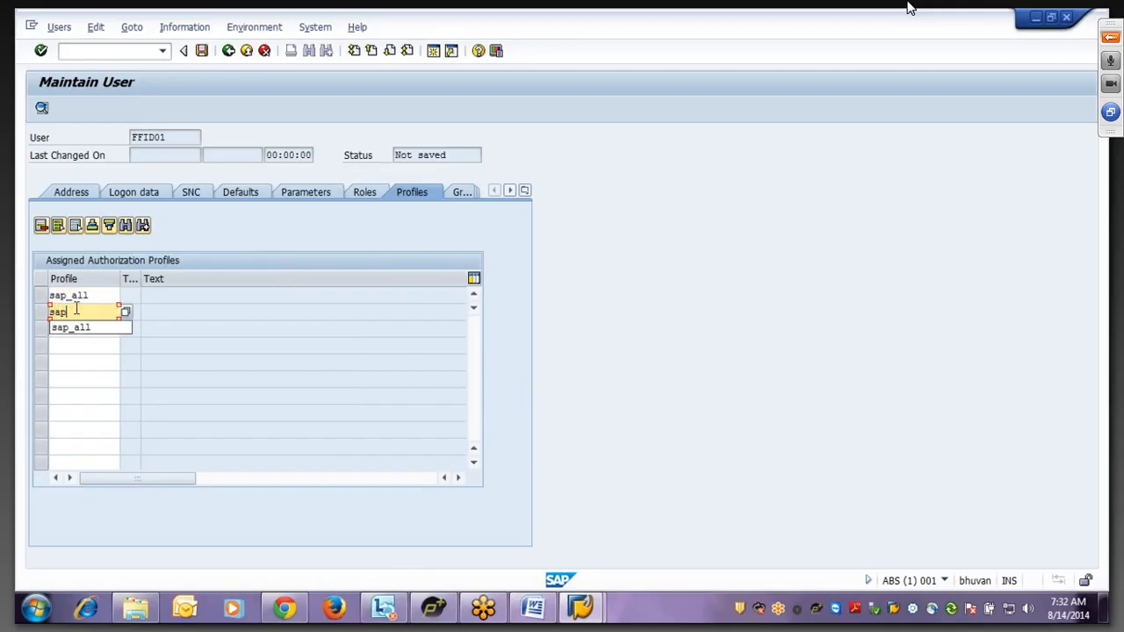
type("_new")
key("Return")
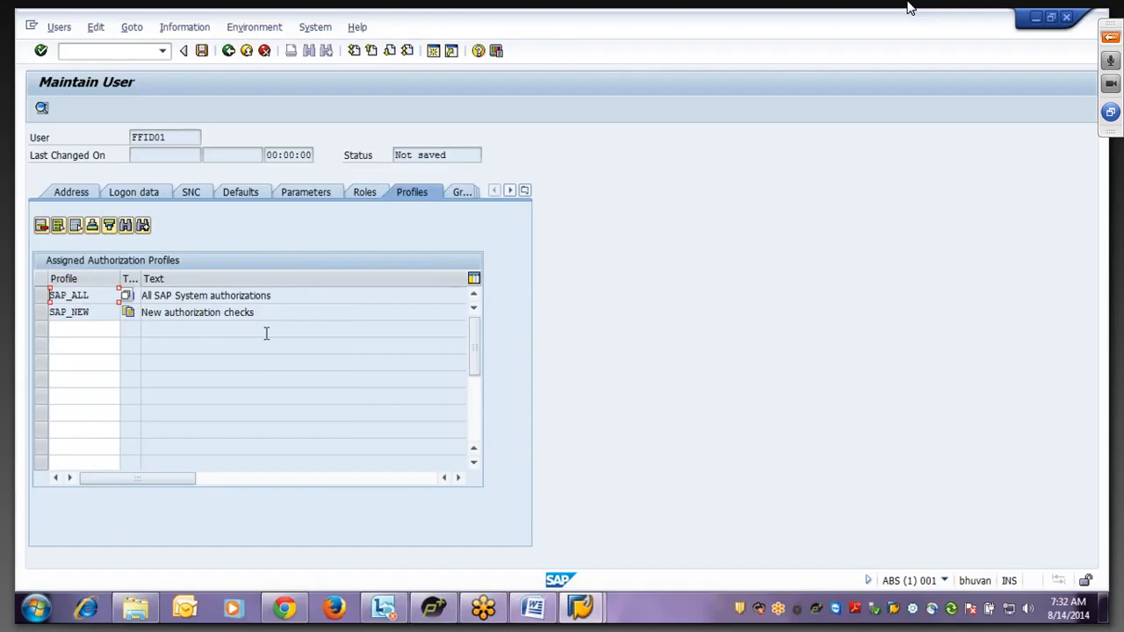
left_click_drag(172, 138, 80, 153)
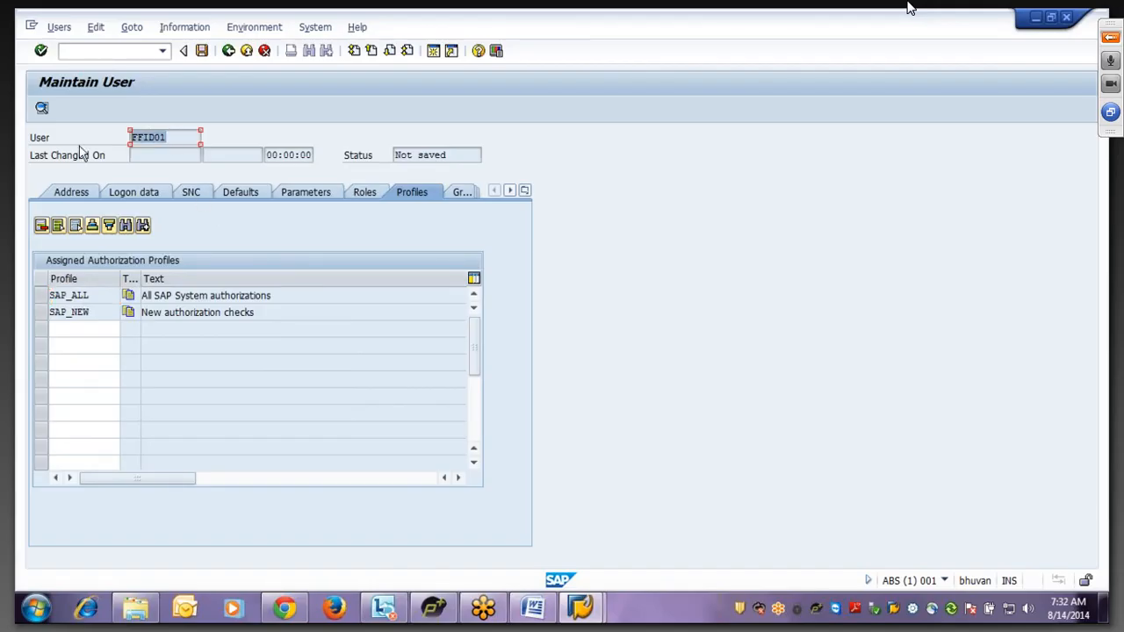
left_click(202, 53)
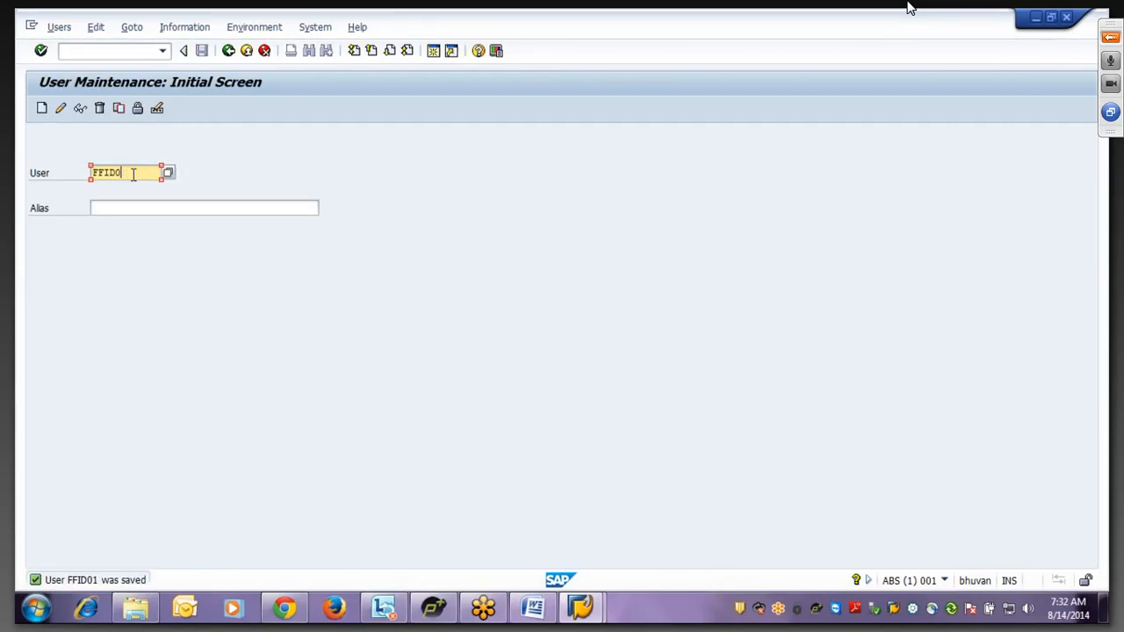
- Copy FFID01 into new user FFID02, enter its initial password, and save
type("2")
left_click(118, 108)
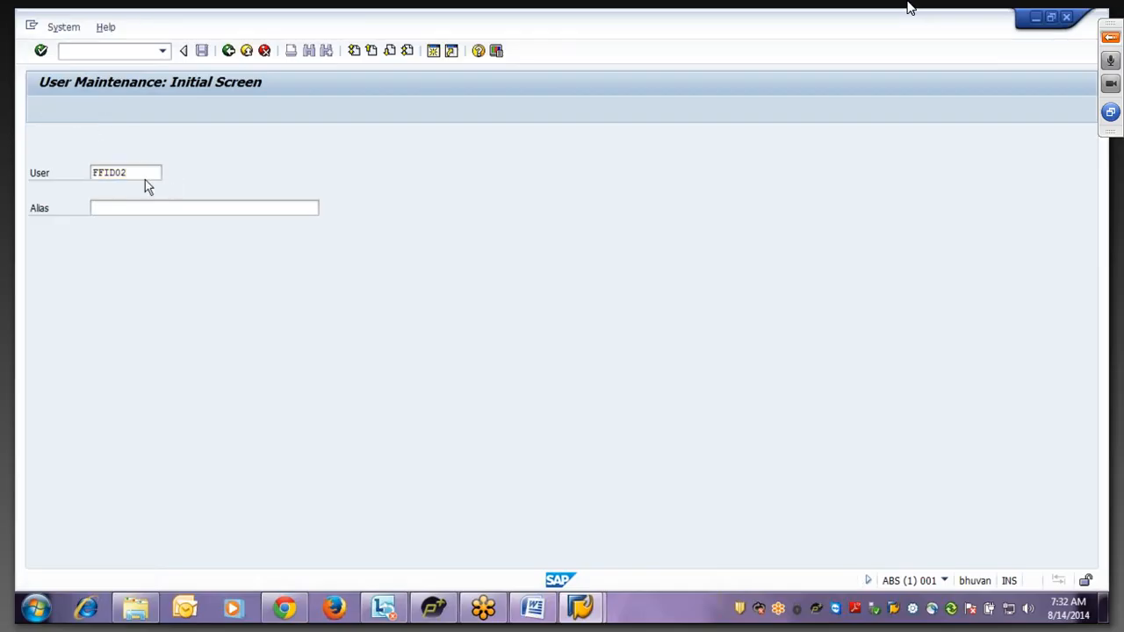
left_click(292, 301)
key("BackSpace")
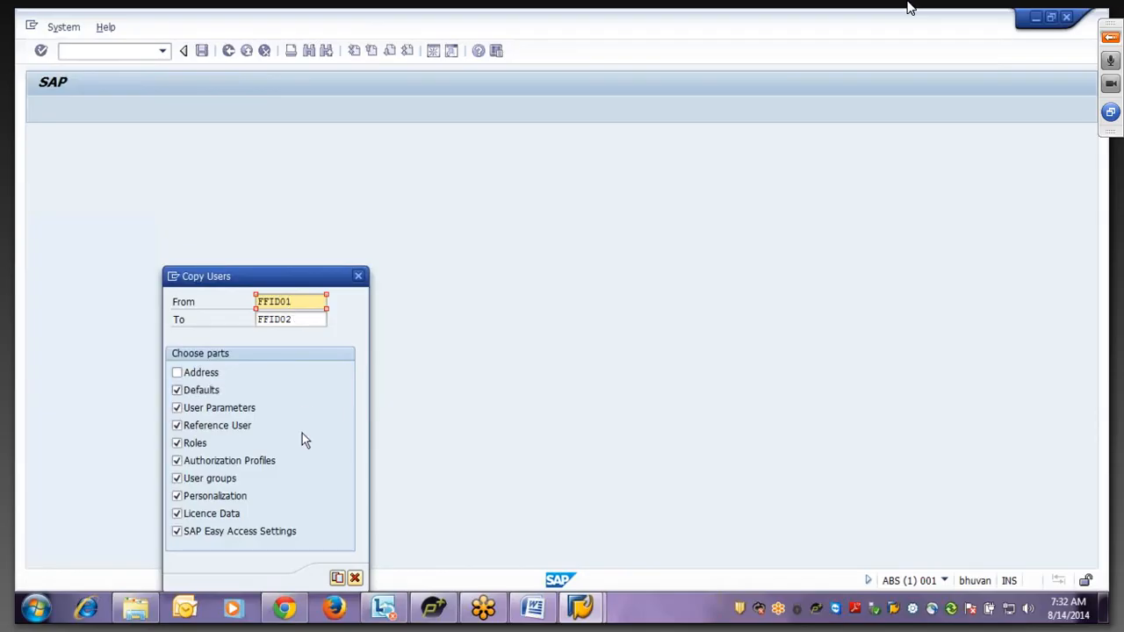
left_click(337, 581)
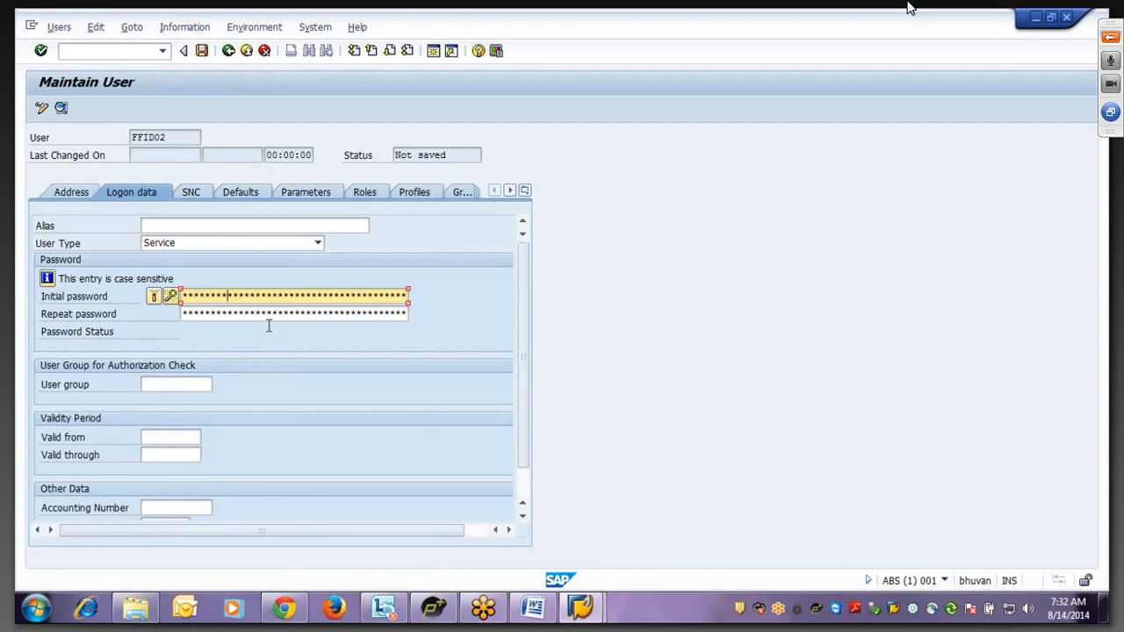
key("Tab")
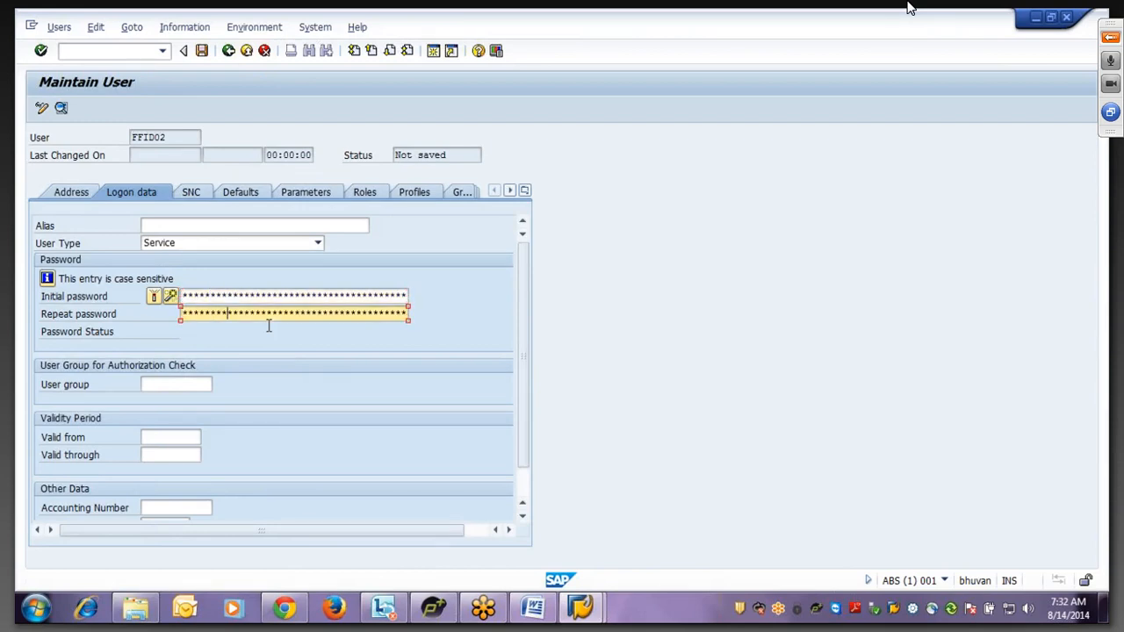
left_click(203, 53)
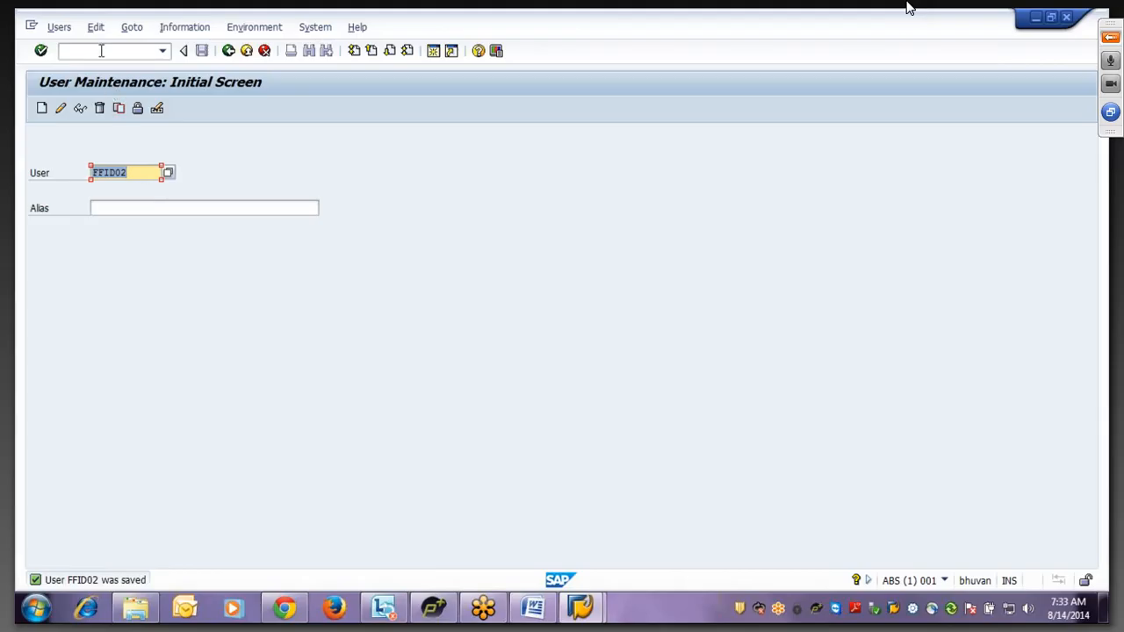
- Run transaction /n/virsa/zvh to open Superuser Privilege Management
left_click(146, 177)
left_click(109, 53)
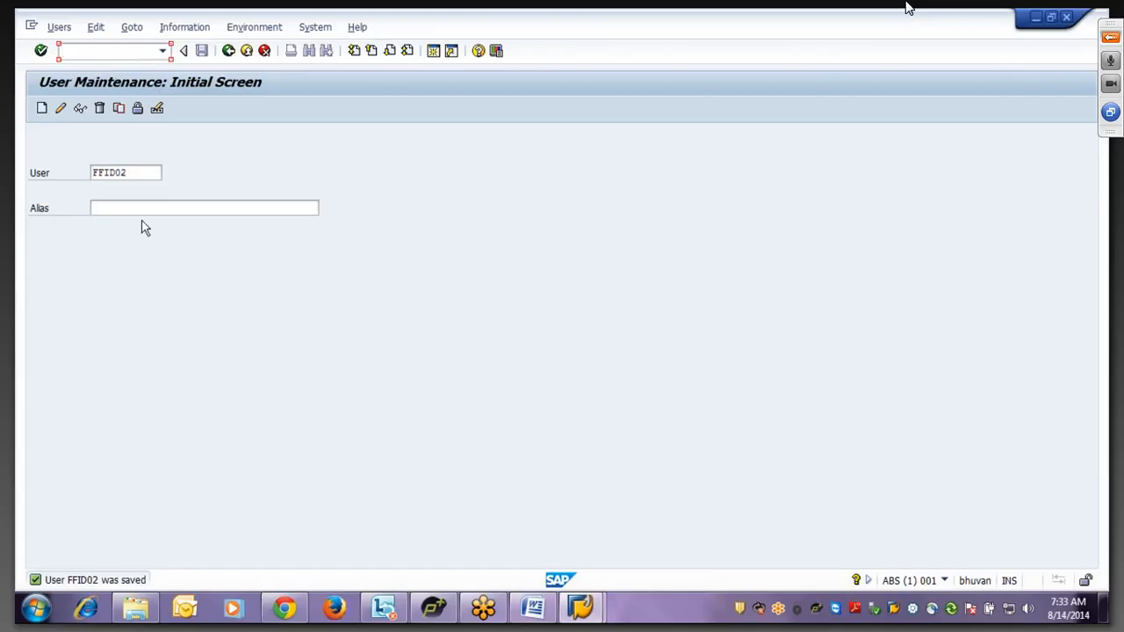
type("/n")
type("/virsa/")
type("zvh")
key("Return")
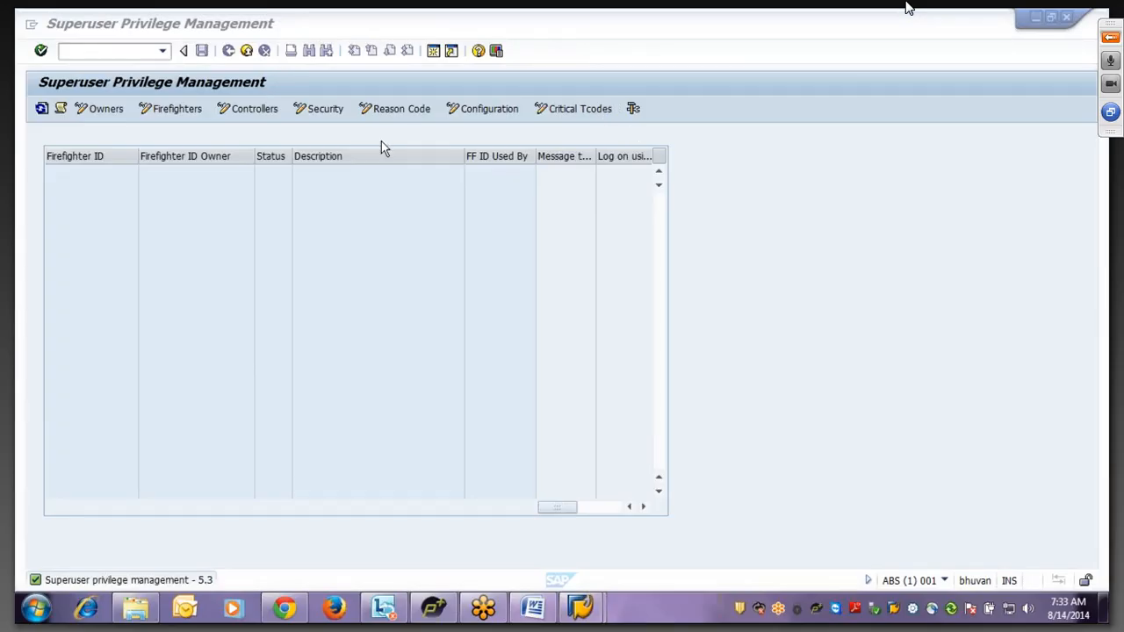
left_click(37, 88)
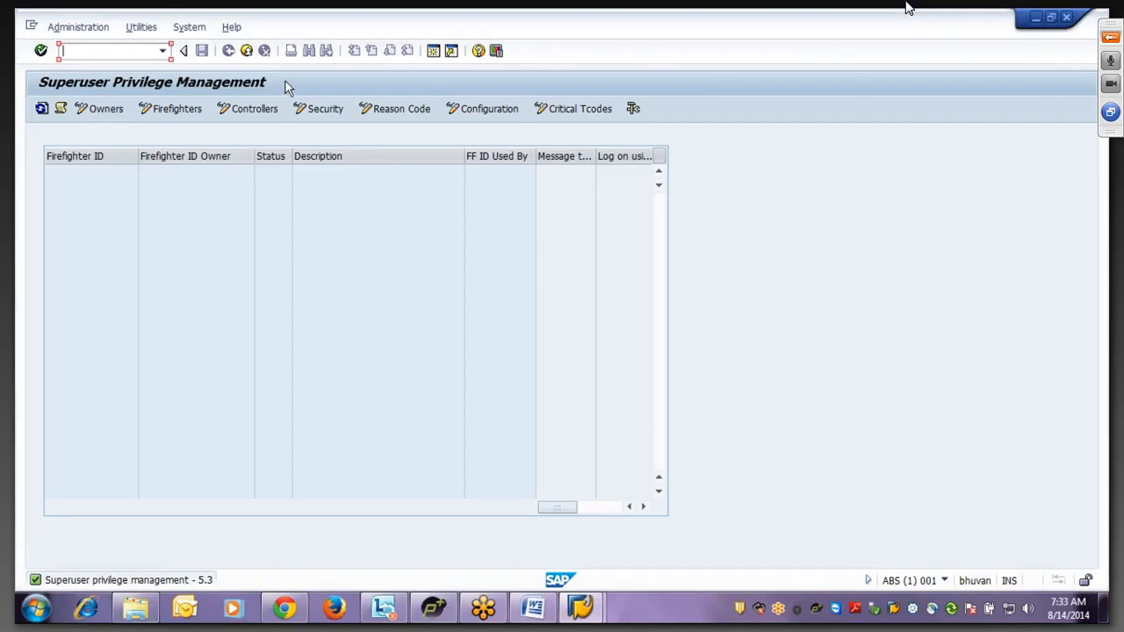
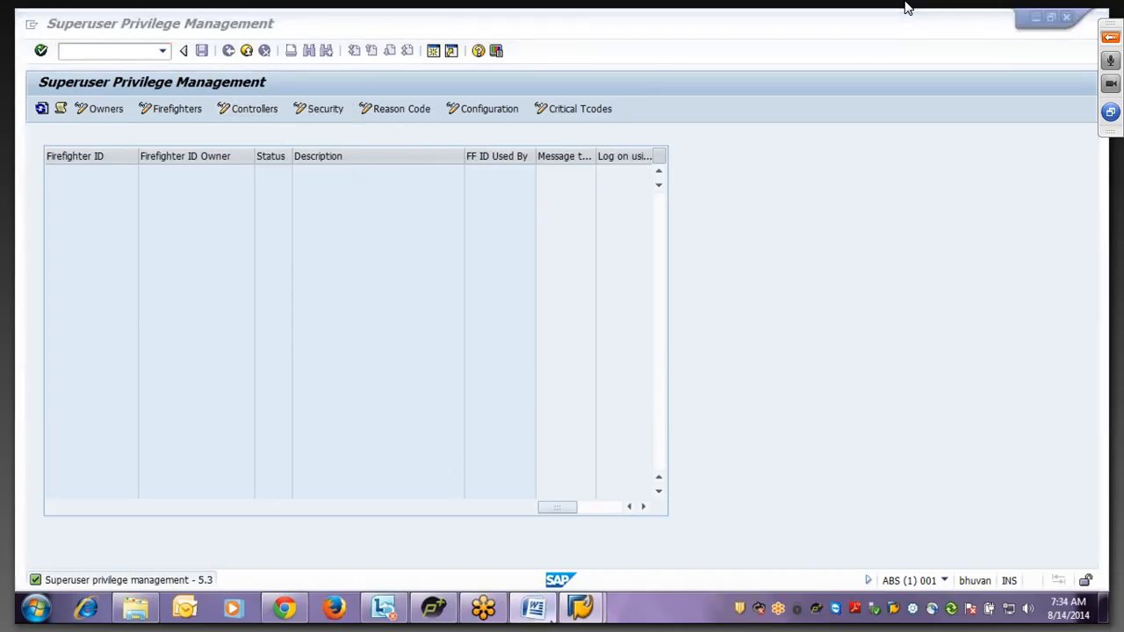
- Switch to the GRC AC 10_AVA Word notes and start the note 'Security Tab: Security tab is used to save the password'
key("alt+Tab")
type("Secu")
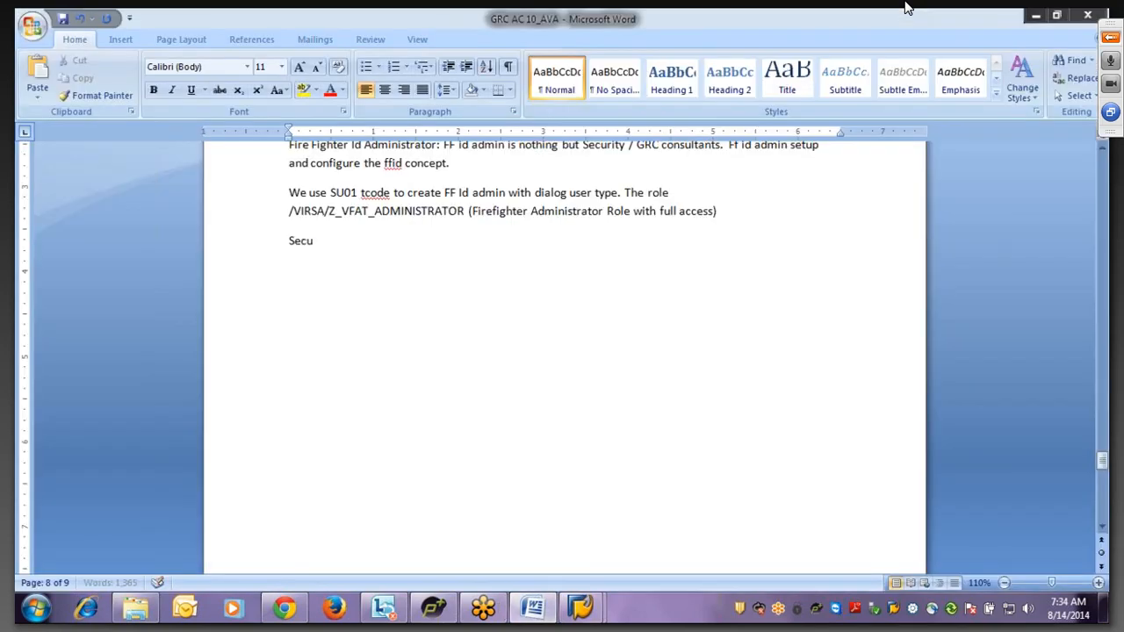
type("rity Tab: Security tab")
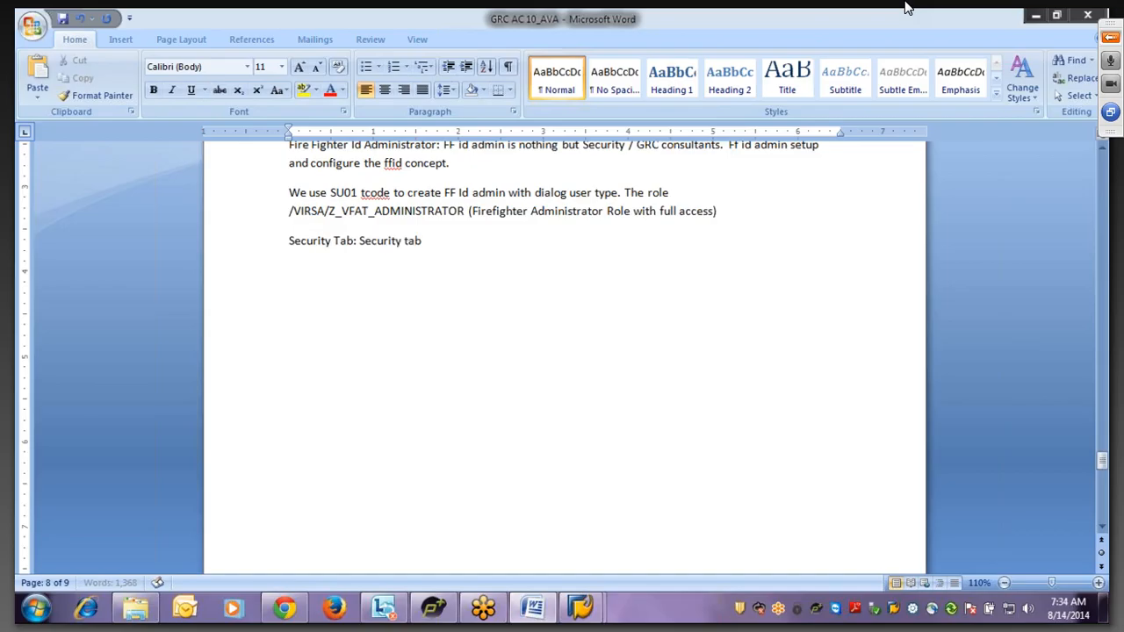
type(" is used to save the pas")
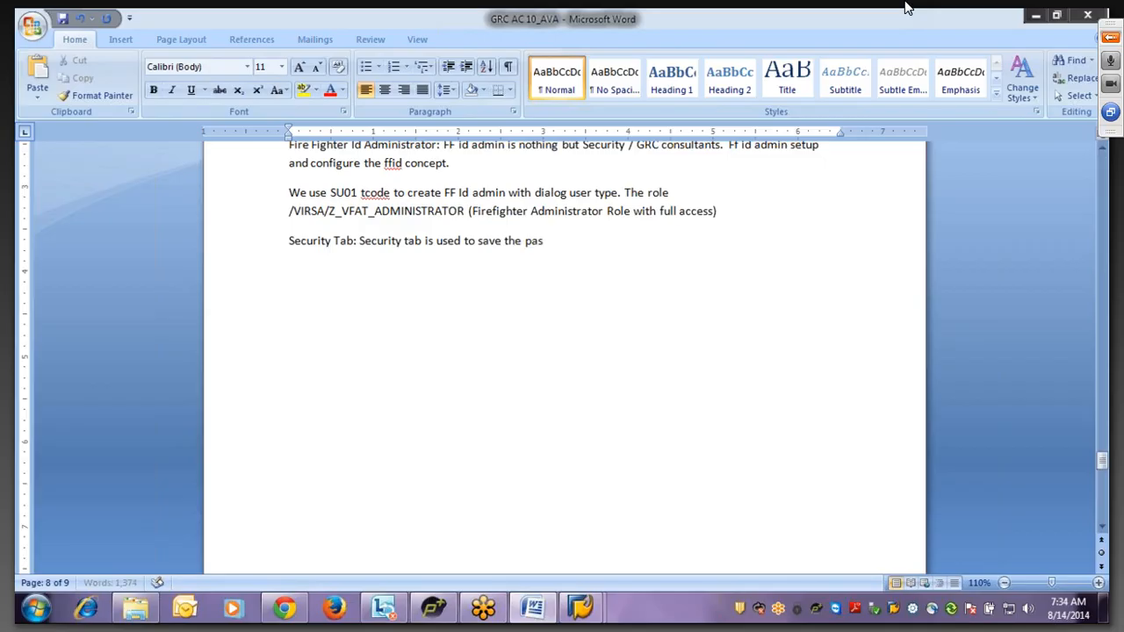
type("sword")
- Finish the note ending 'passwords of the FF Ids.' and return to Superuser Privilege Management
key("BackSpace")
key("BackSpace")
type("rds of the")
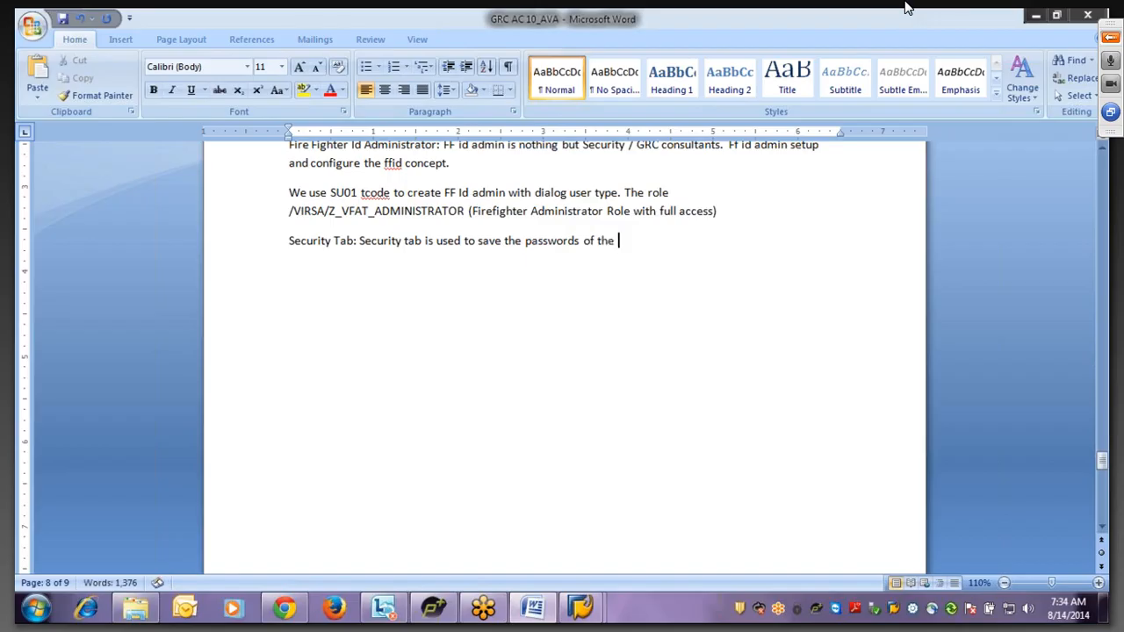
type(" FF Ids.")
key("Return")
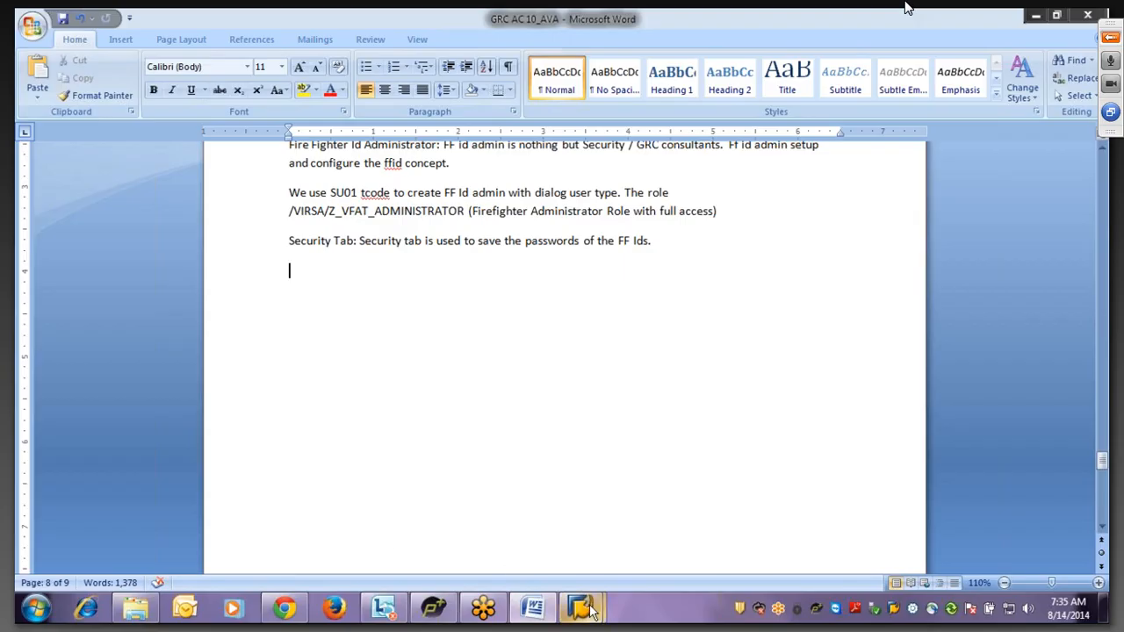
mouse_move(591, 612)
left_click(637, 499)
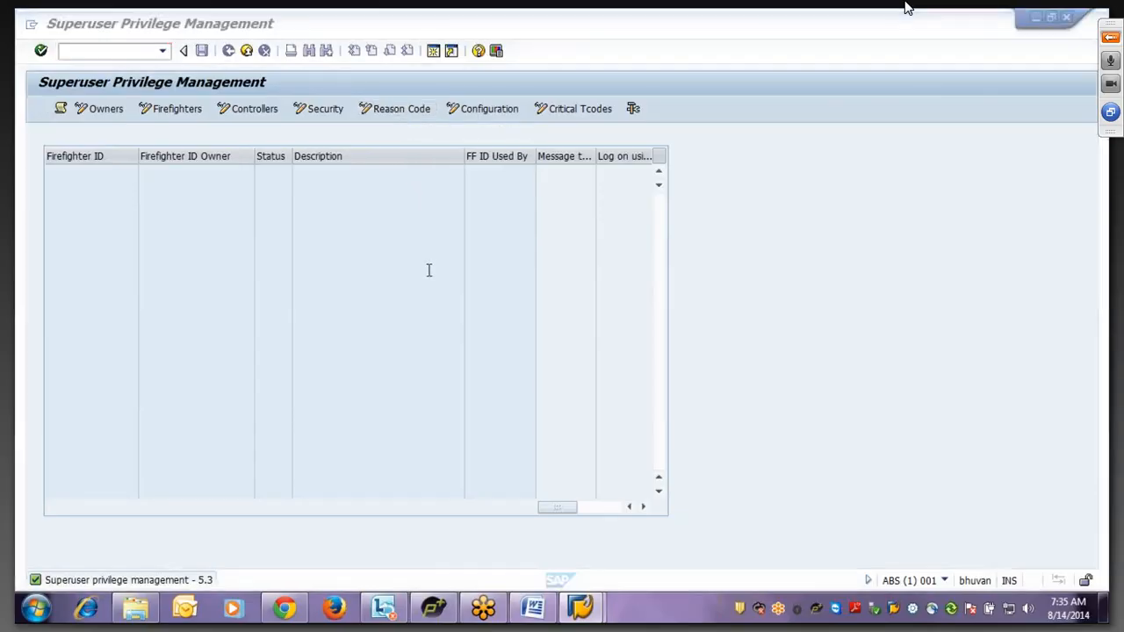
- In Word, write 'Reason Code: This tab is used to create reason codes.'
key("alt+Tab")
type("Reas")
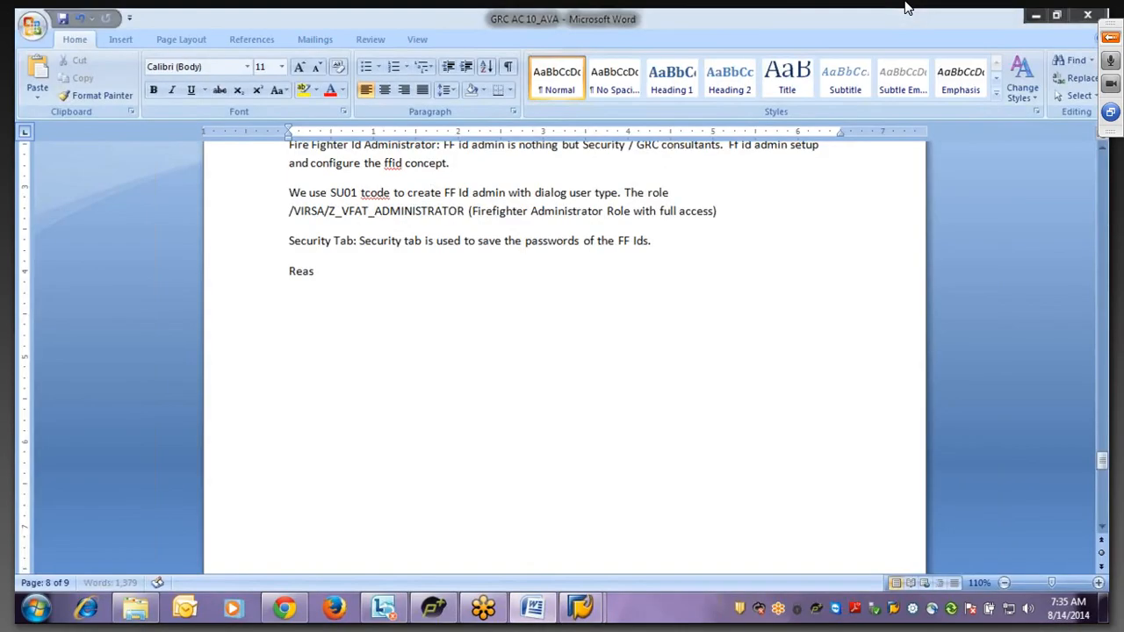
type("on Code: this ")
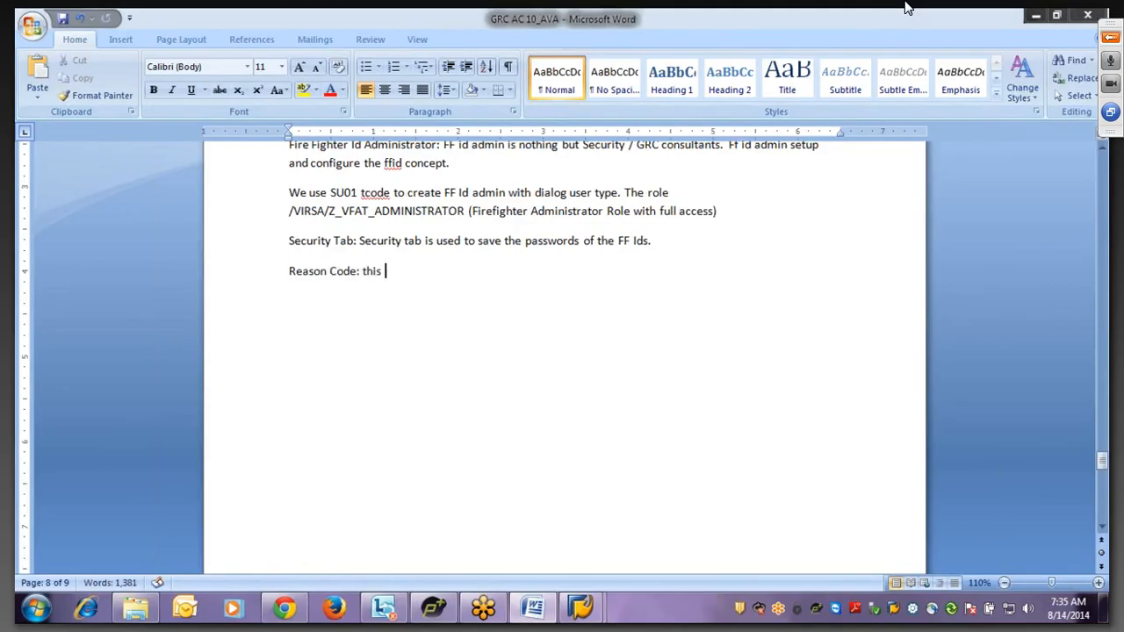
type("tab is used to create reson cod")
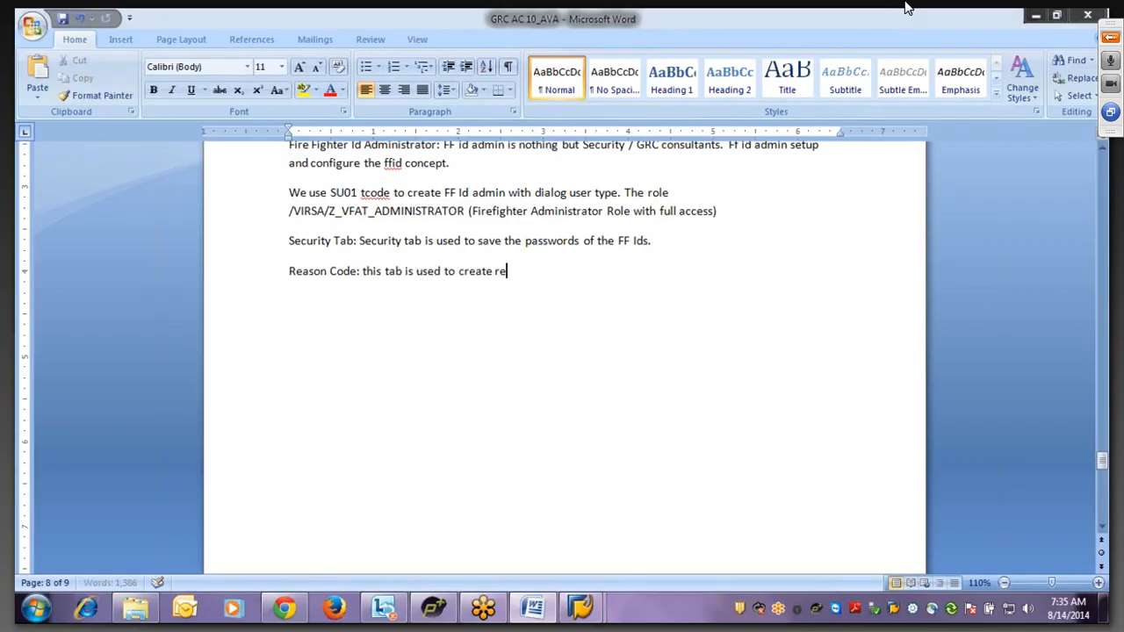
key("BackSpace")
key("BackSpace")
key("BackSpace")
key("BackSpace")
key("BackSpace")
key("BackSpace")
key("BackSpace")
type("ason codes to")
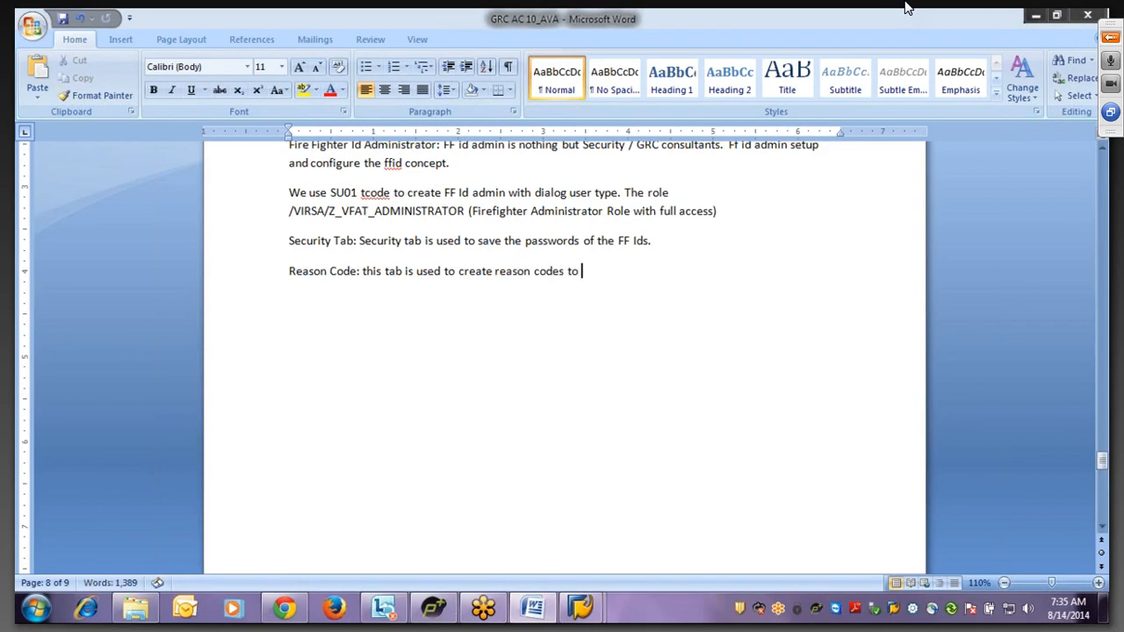
type(" each")
key("BackSpace")
key("BackSpace")
key("BackSpace")
key("BackSpace")
key("BackSpace")
key("BackSpace")
key("BackSpace")
key("BackSpace")
type(".")
left_click(367, 272)
key("BackSpace")
type("T")
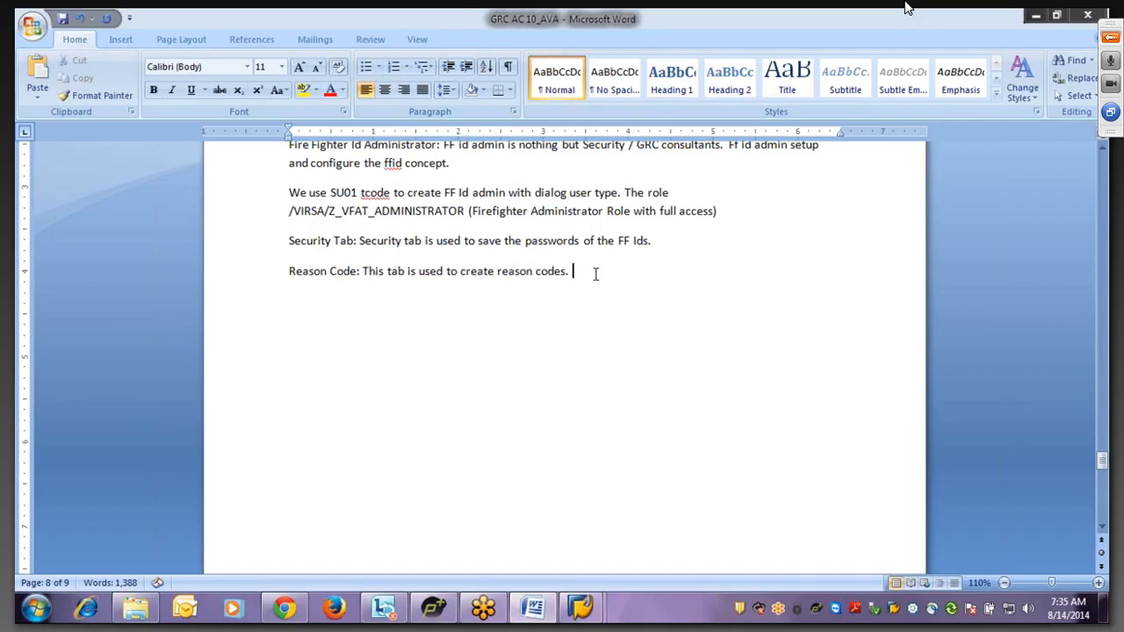
key("End")
- Add 'FF will select the reason code while logging to the sap system by using ff id.'
type("FF will select the reson code")
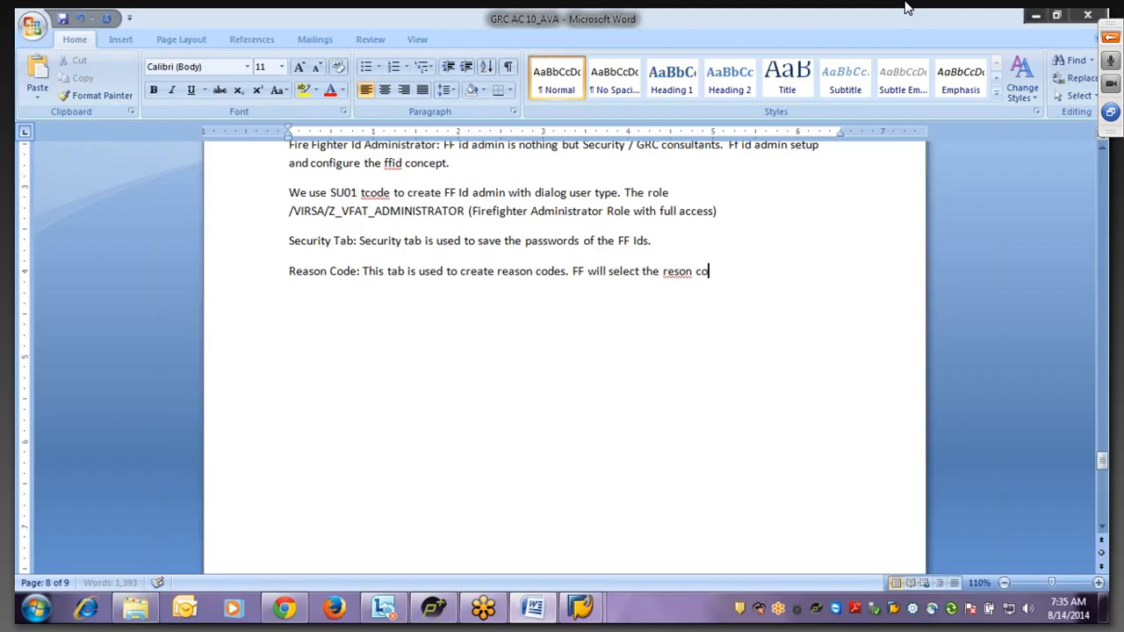
left_click(675, 273)
type("a")
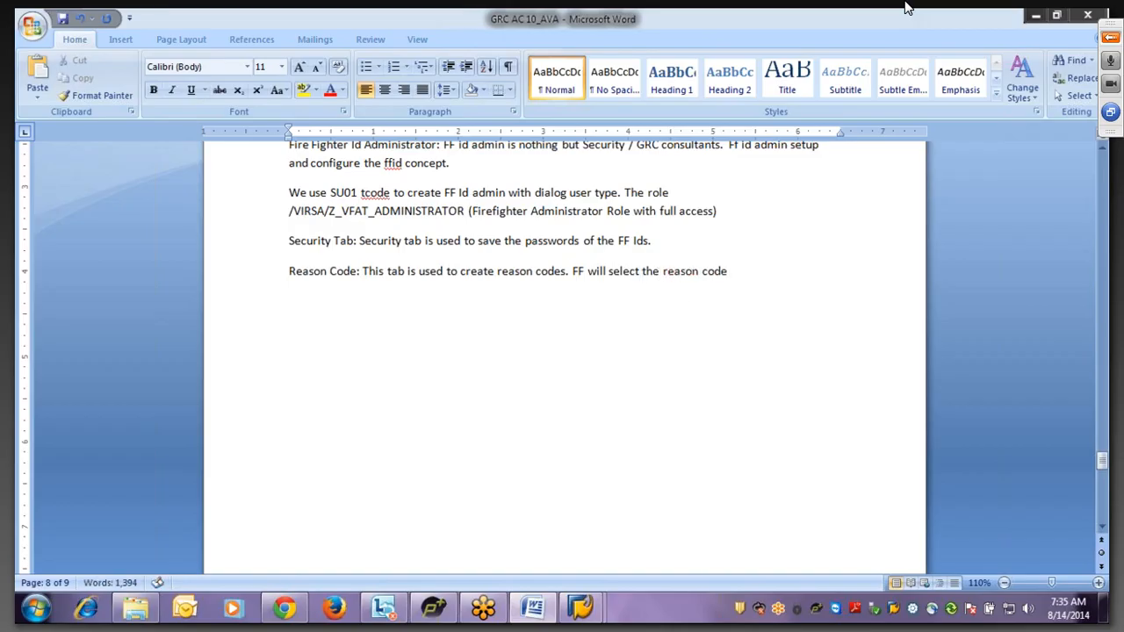
left_click(753, 284)
type("while logging to")
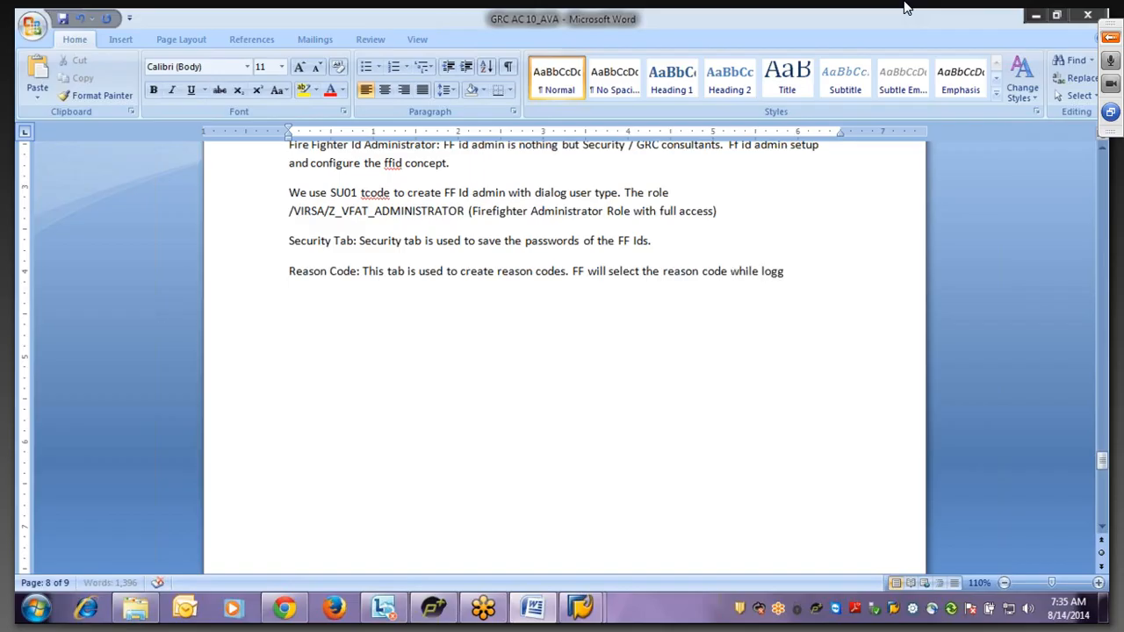
type(" the sap systems")
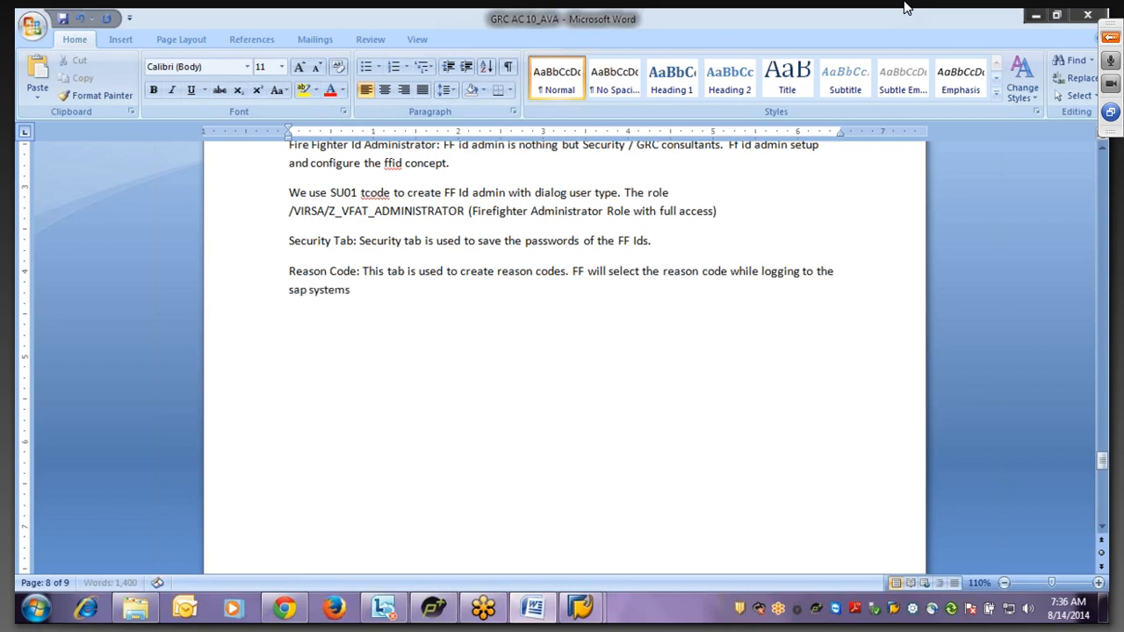
type("by using ff id.")
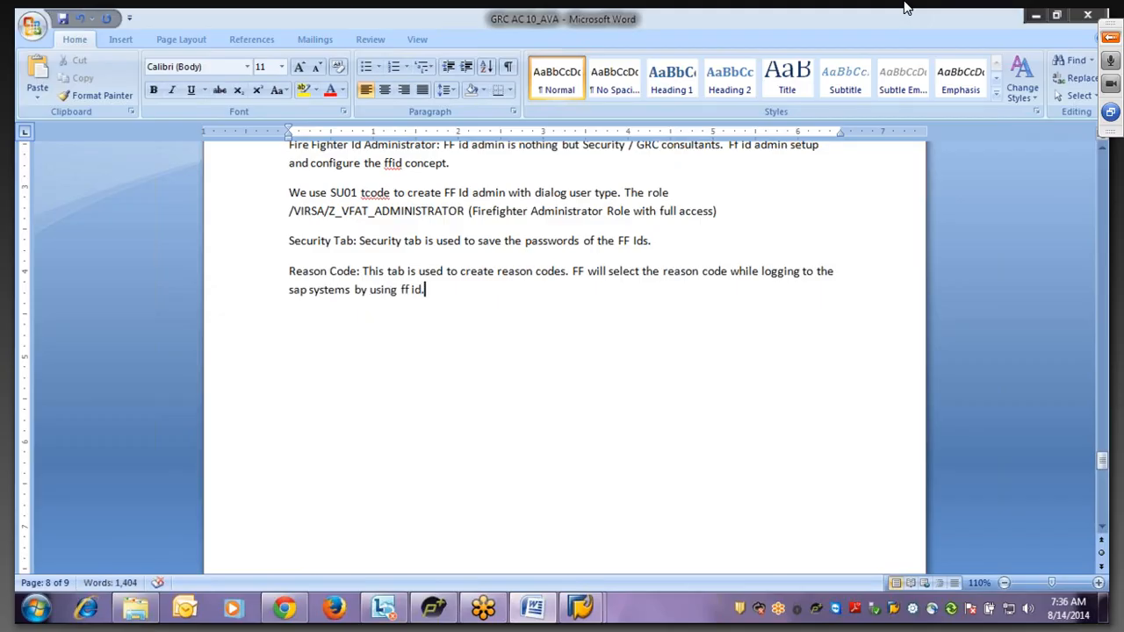
key("Return")
- Open the firefighter Configuration parameters, check Retrieve Change Log is YES, then return to Word
mouse_move(584, 612)
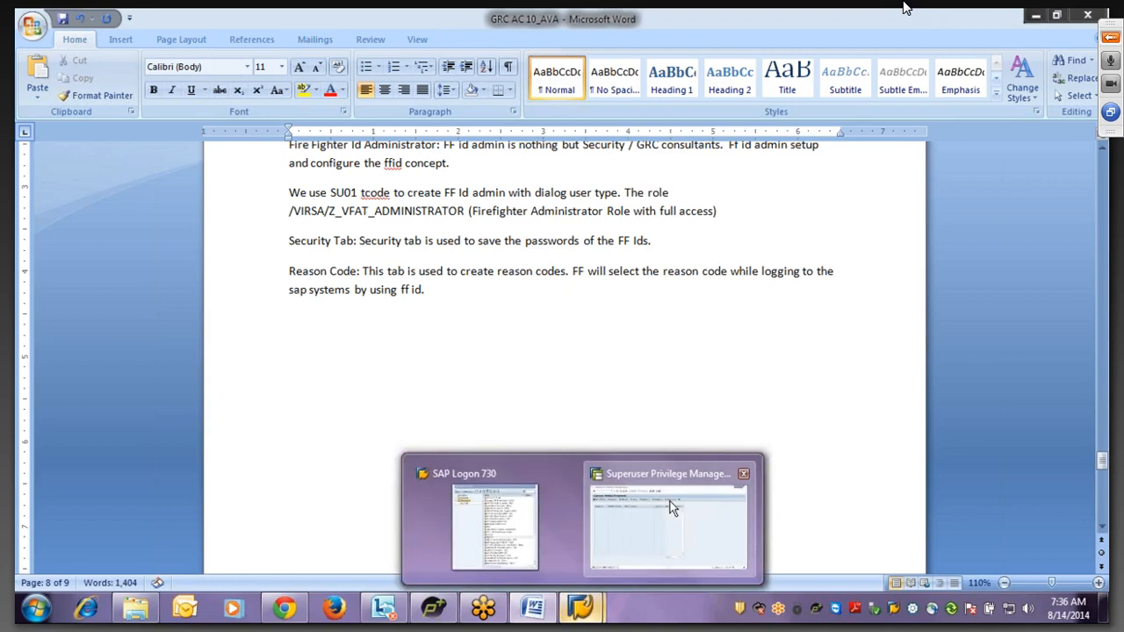
left_click(670, 507)
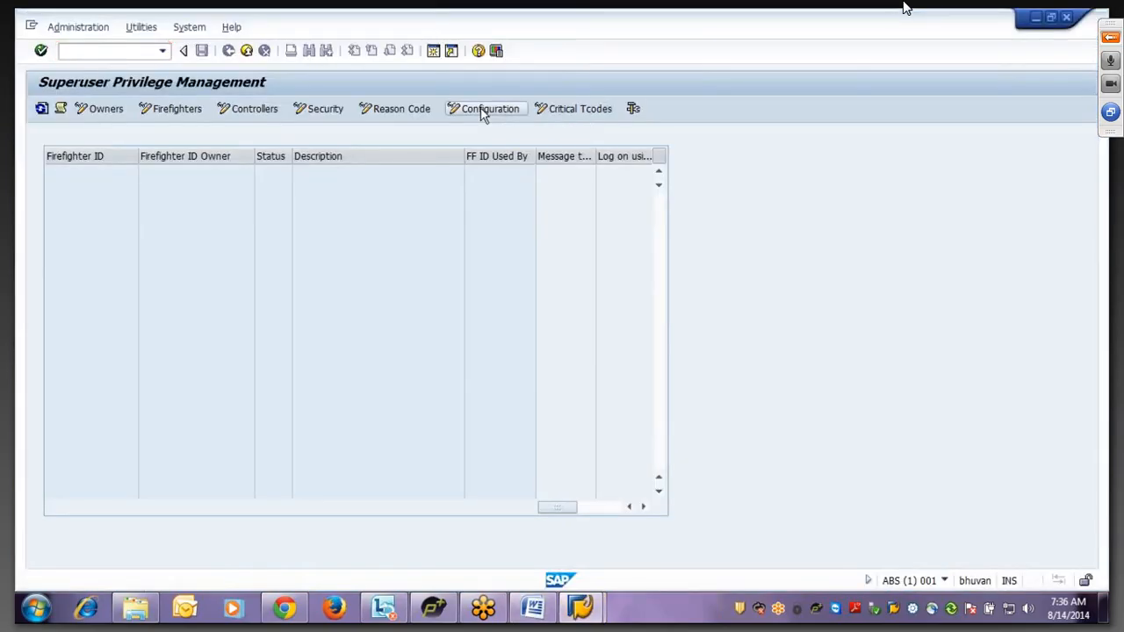
left_click(483, 110)
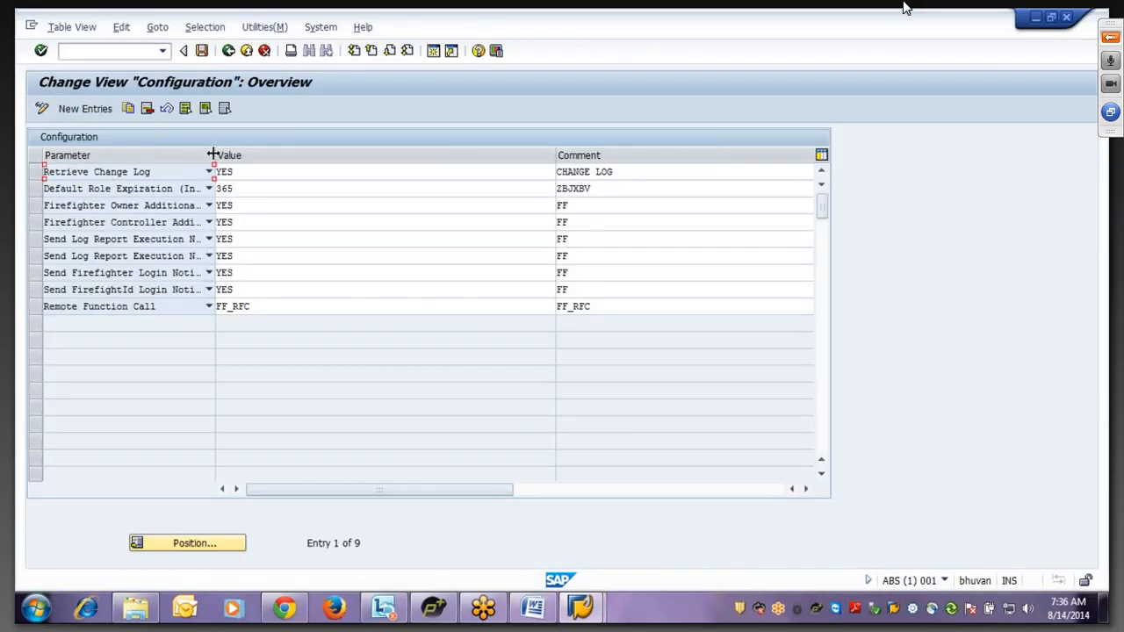
left_click_drag(215, 155, 401, 155)
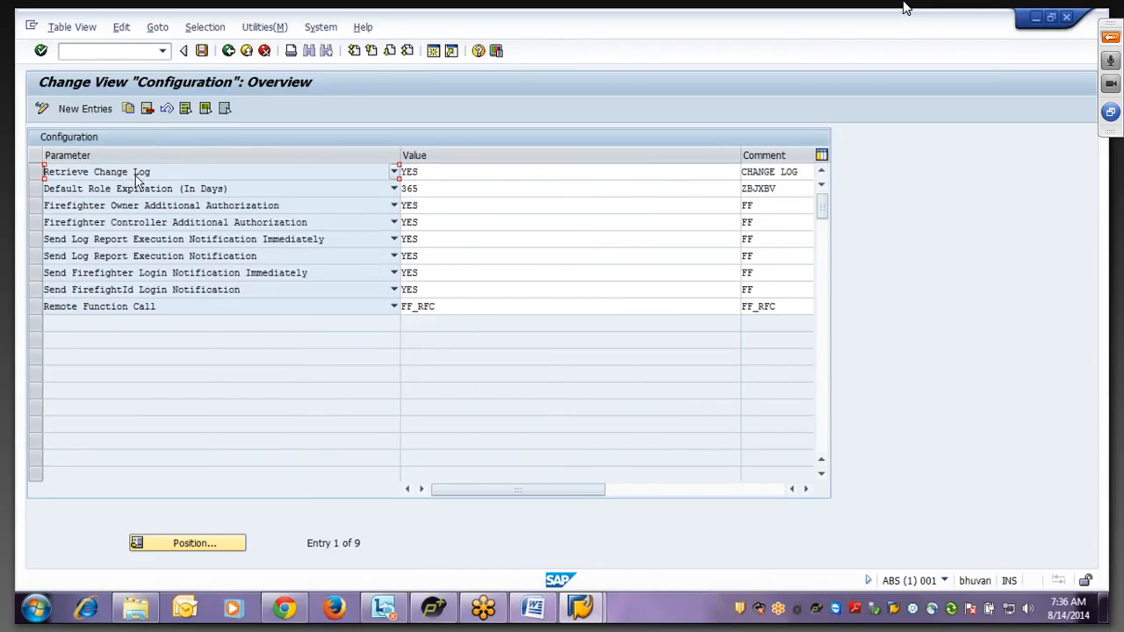
left_click(445, 173)
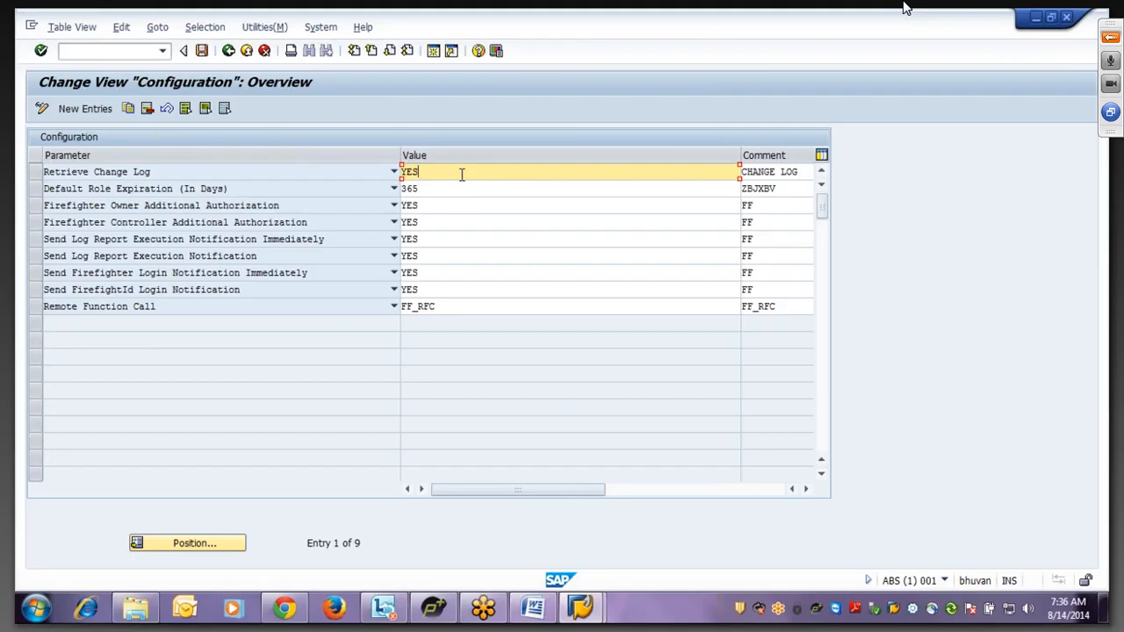
left_click_drag(469, 175, 344, 163)
left_click(532, 612)
- Type 'We can get below log files in FF cockpit' with items Transaction log and change log
type("FF")
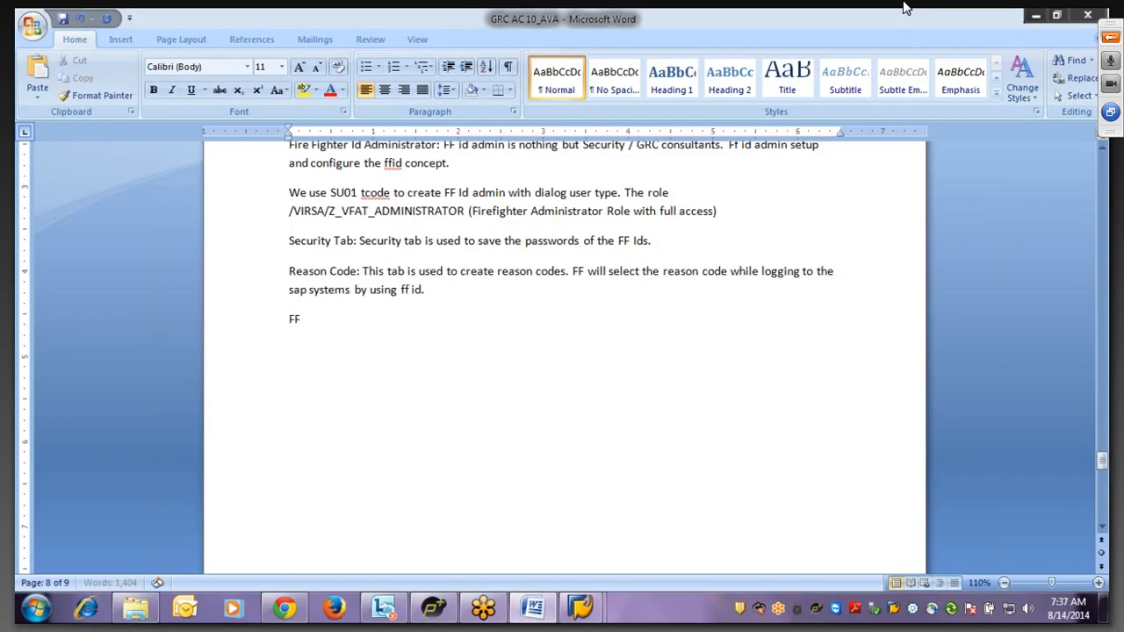
key("BackSpace")
key("BackSpace")
type("We can get below")
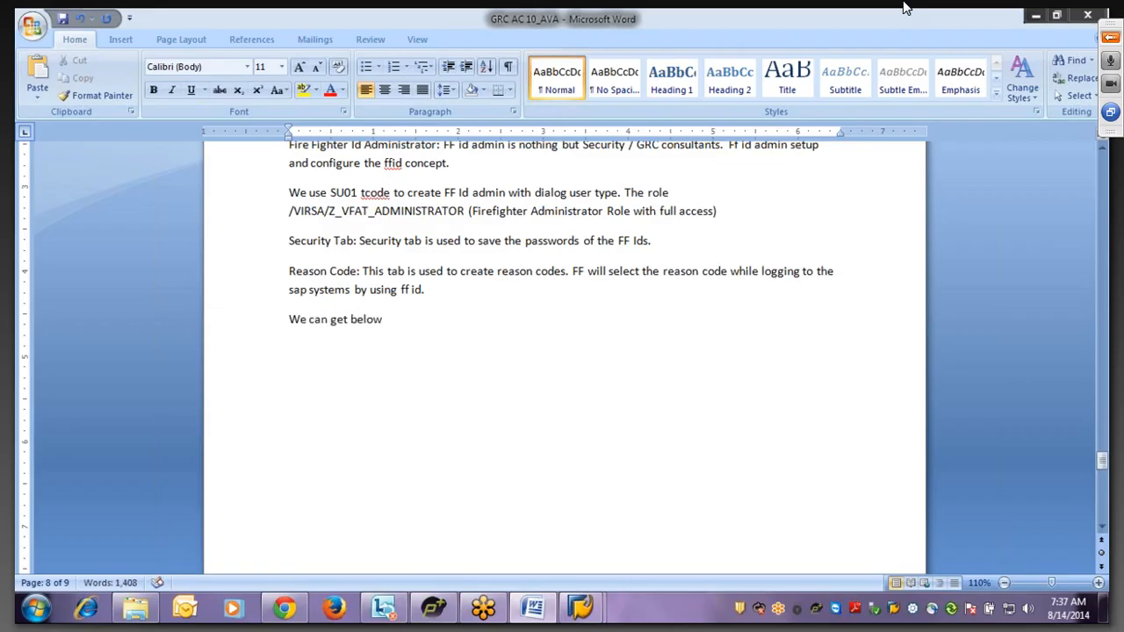
type(" log files in")
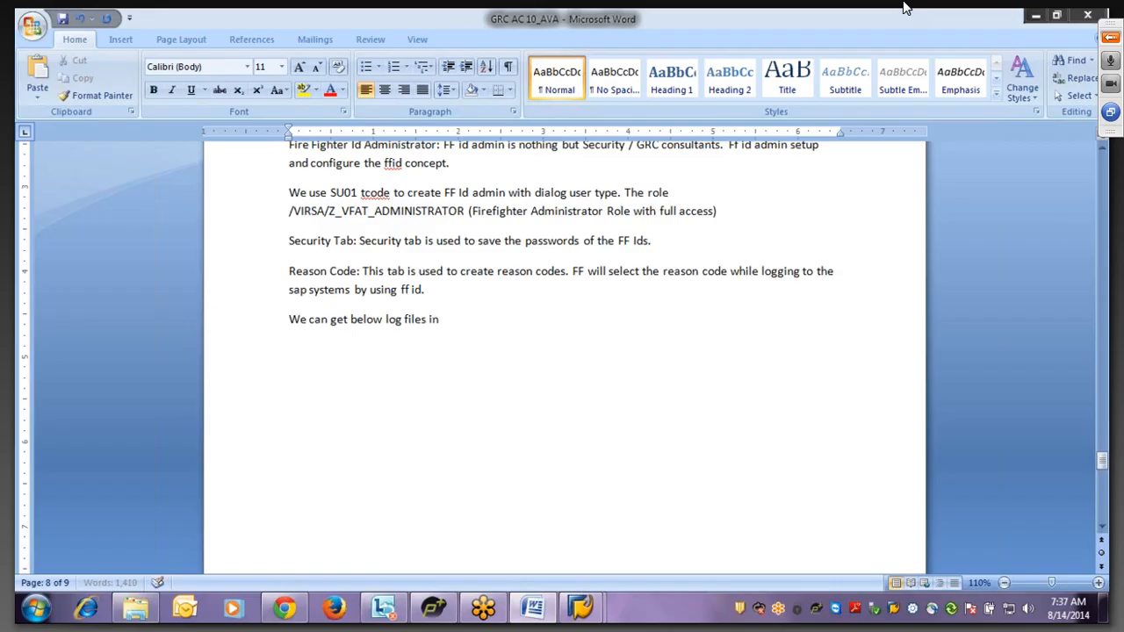
type(" FF cockpit")
key("Return")
type("1. Transaction")
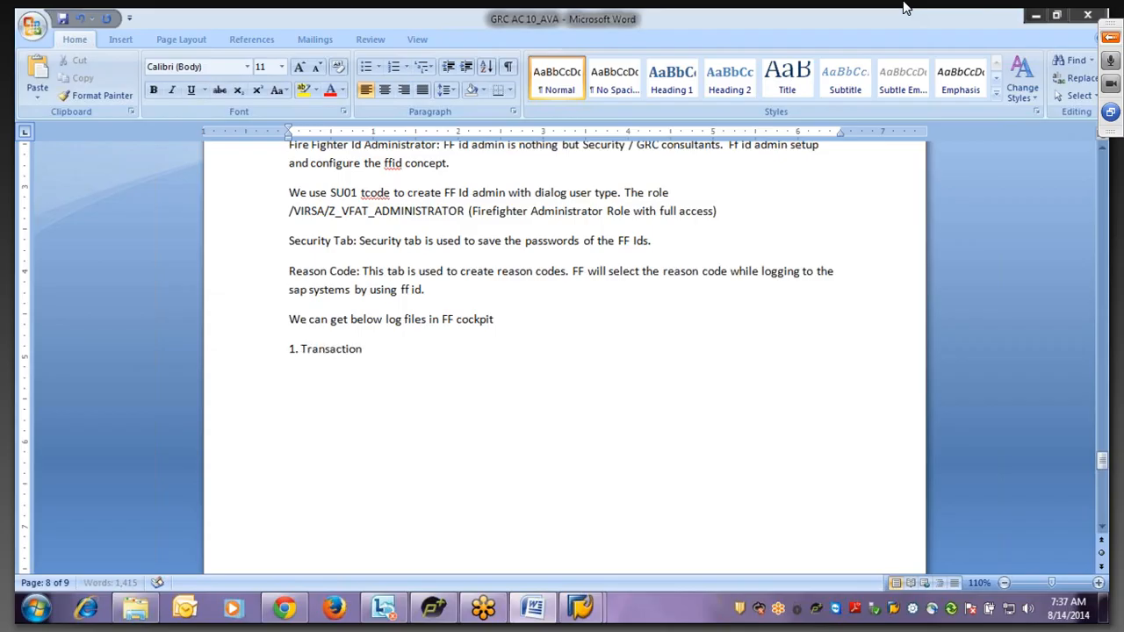
type(" log")
key("Return")
type("change log")
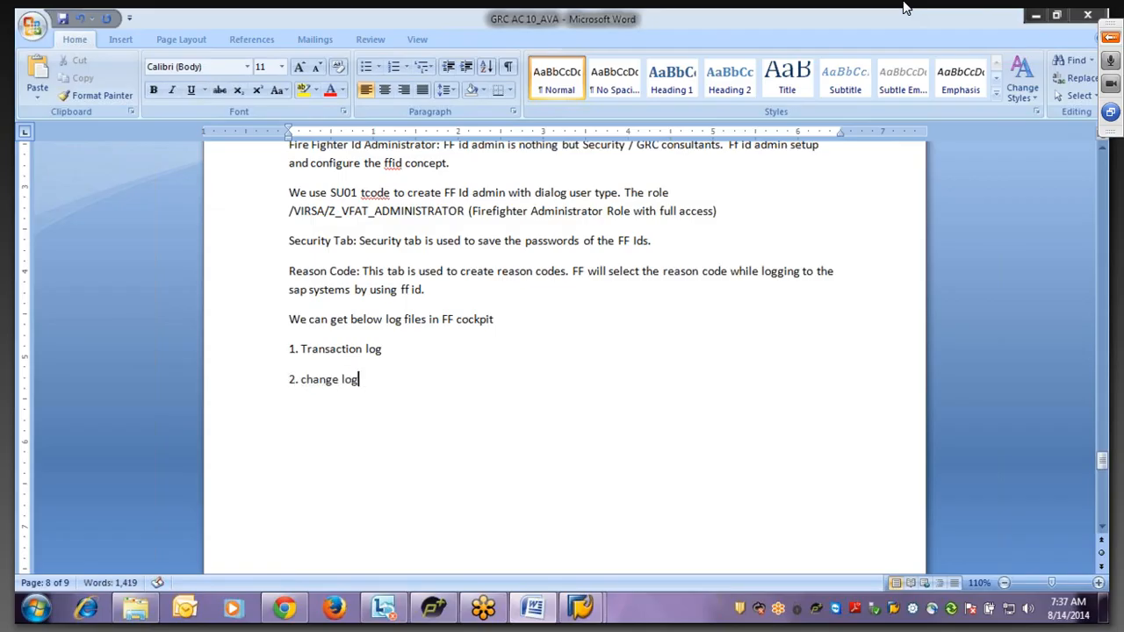
key("Return")
key("Return")
- Capitalise 'Change log' and add items '3. Session Log' and '4. FF Id summary log'
left_click(305, 379)
key("BackSpace")
type("C")
key("Return")
type("Ses")
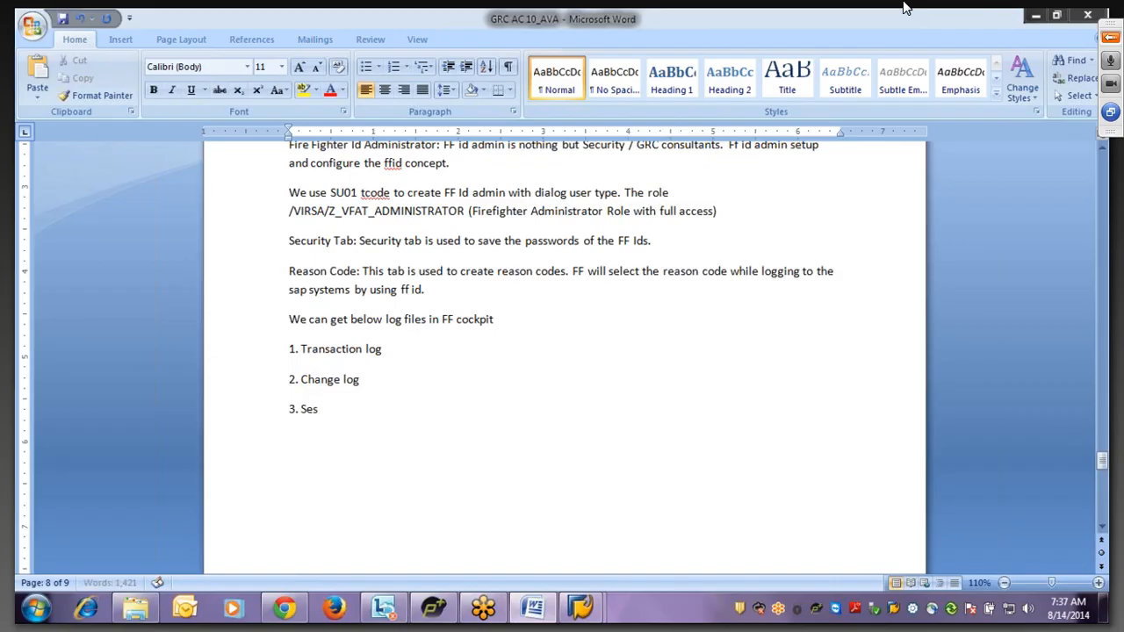
type("sion Log")
key("Return")
key("Return")
type("4. FF")
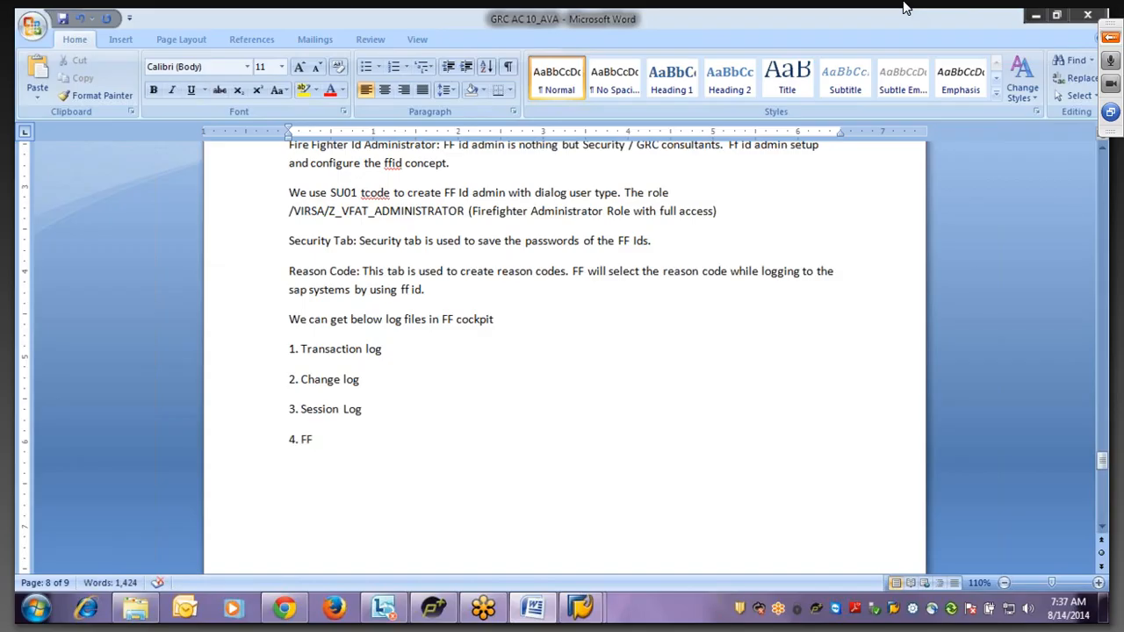
type(" Id summary log")
key("Return")
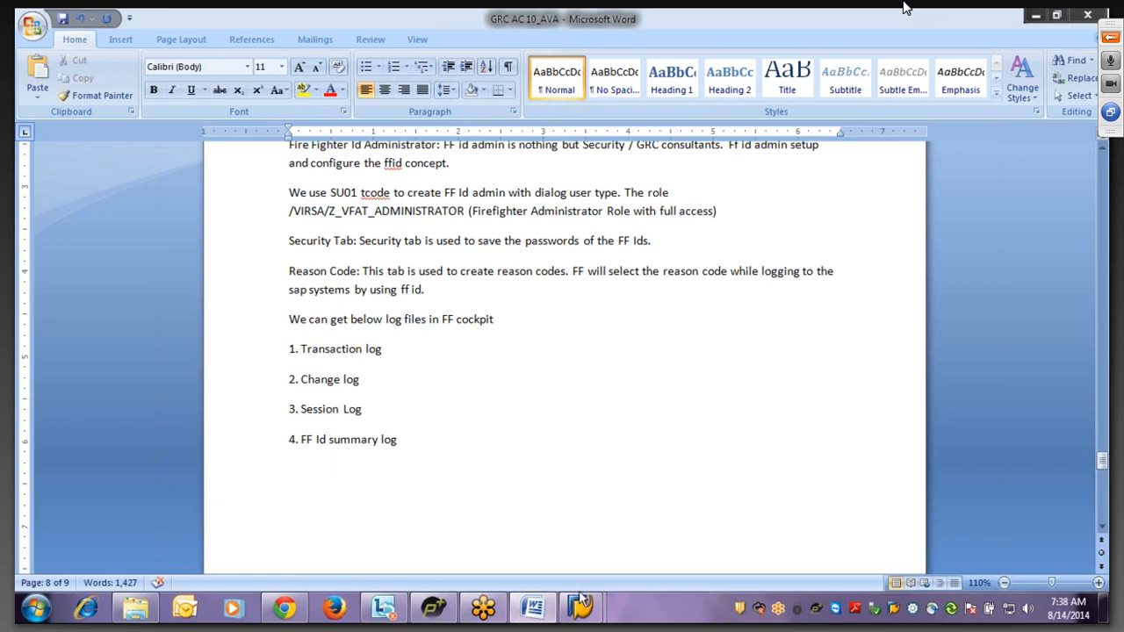
- In SAP Configuration, add a new entry 'Assign FF Roles Instead of FF IDs' with value YES
mouse_move(583, 615)
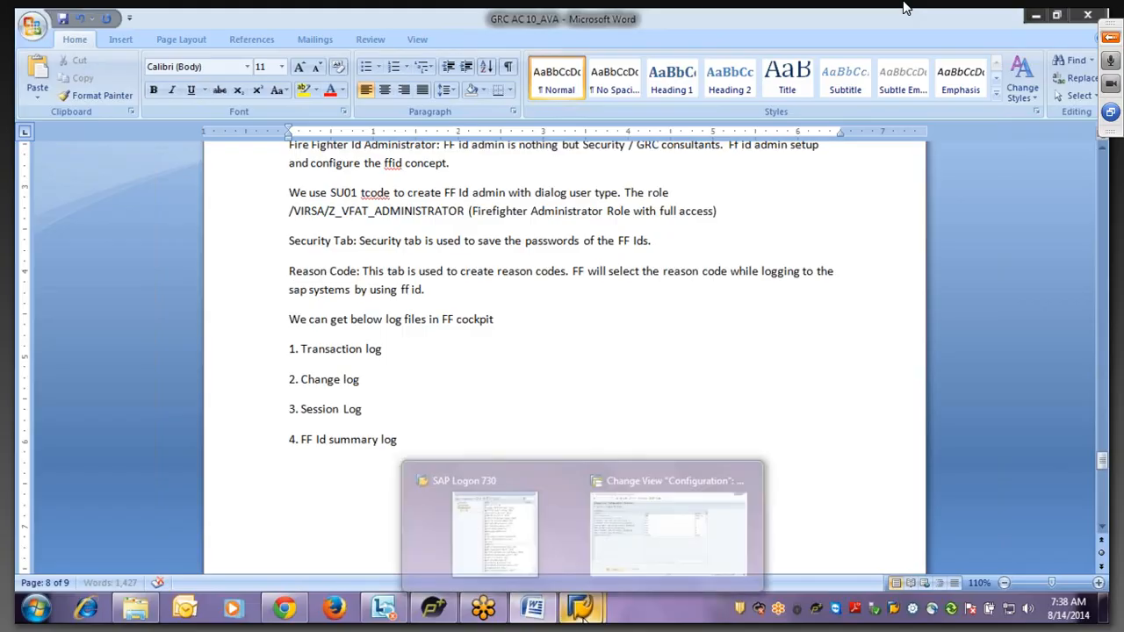
left_click(628, 562)
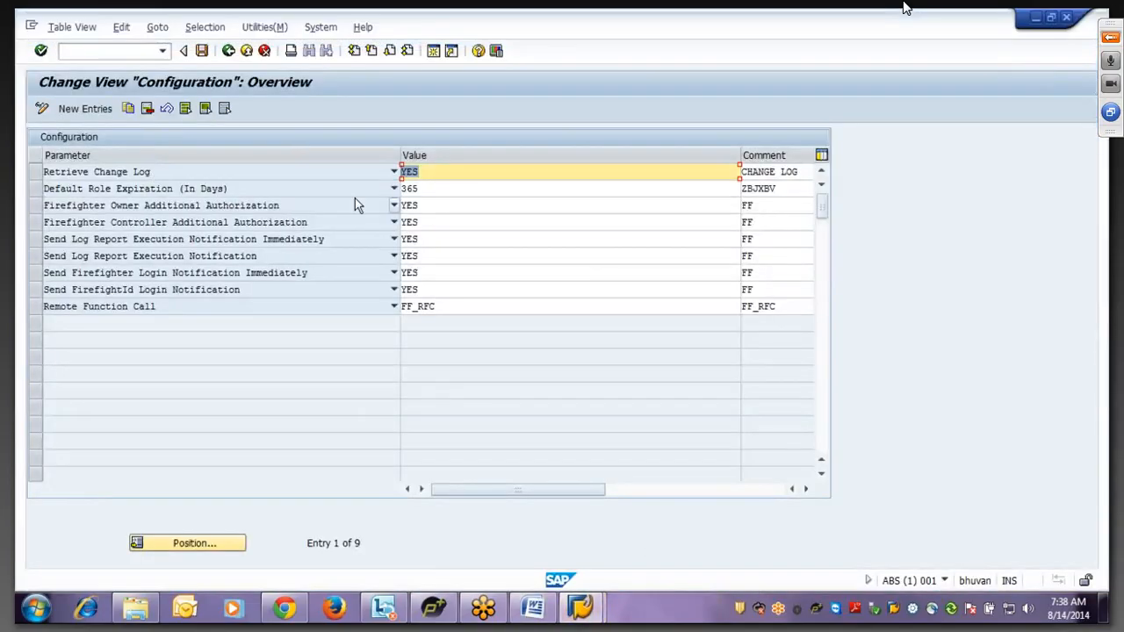
left_click(436, 189)
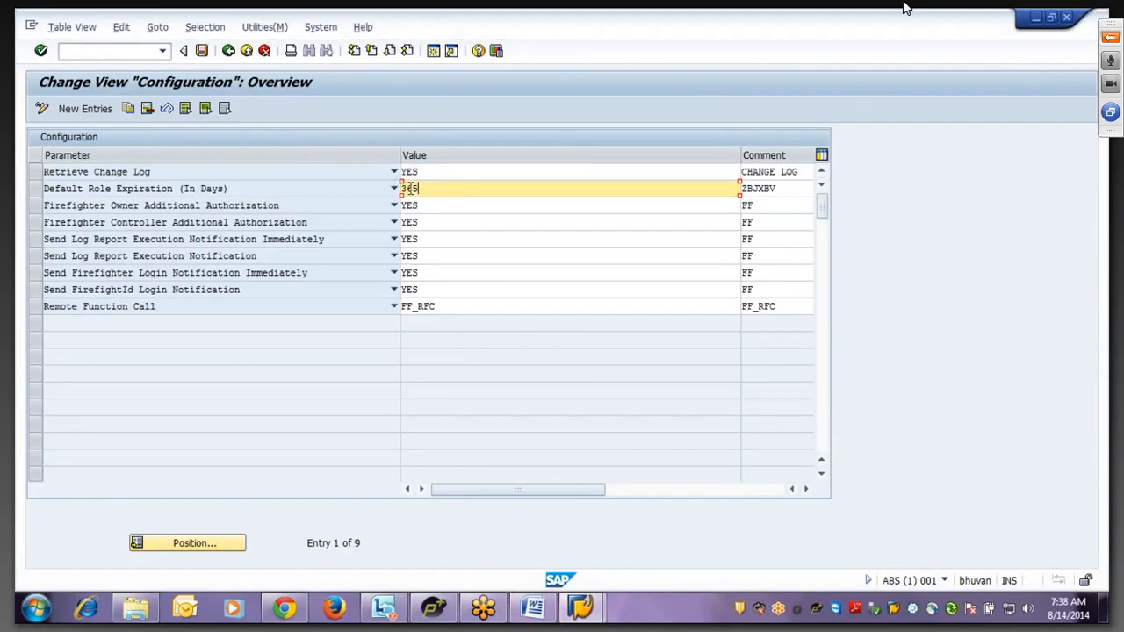
double_click(411, 188)
left_click(86, 112)
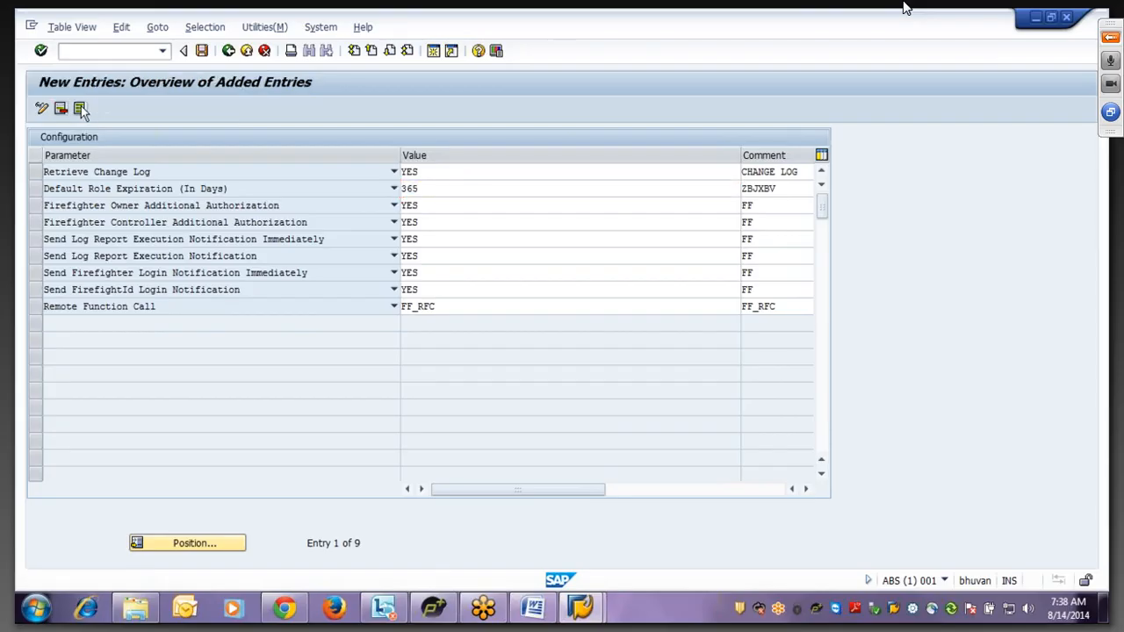
left_click(394, 174)
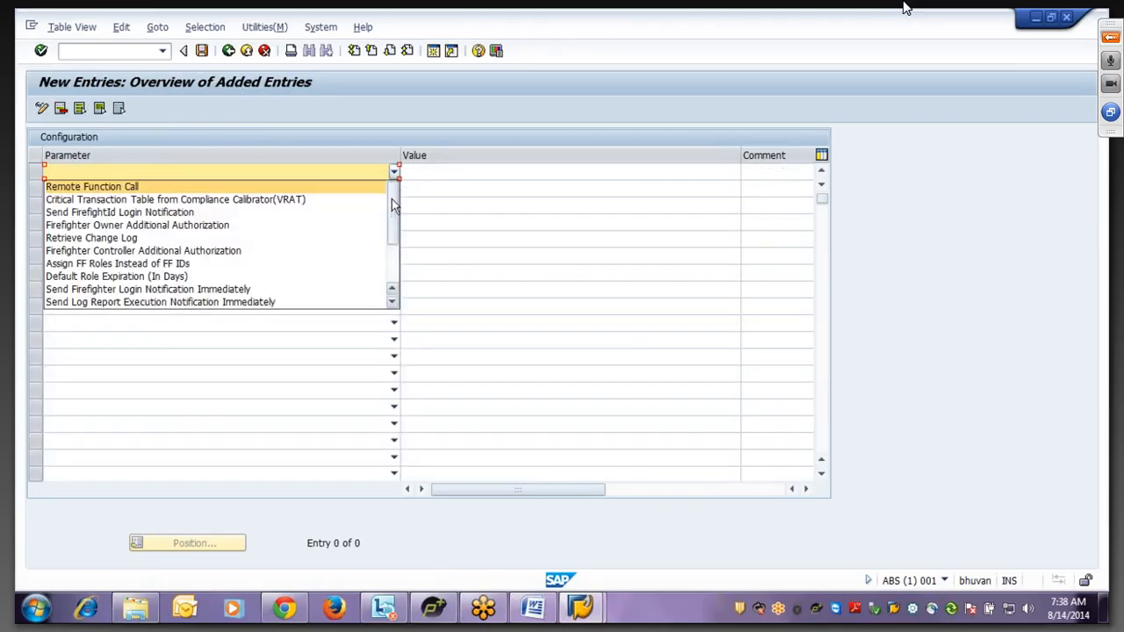
left_click_drag(393, 210, 394, 228)
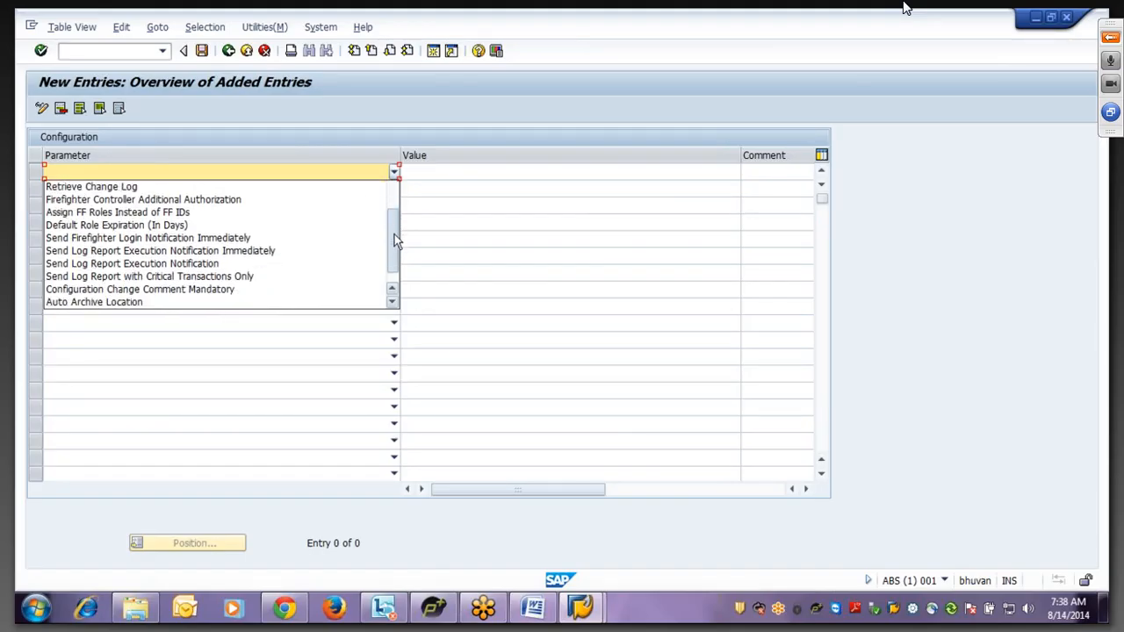
left_click_drag(395, 234, 394, 238)
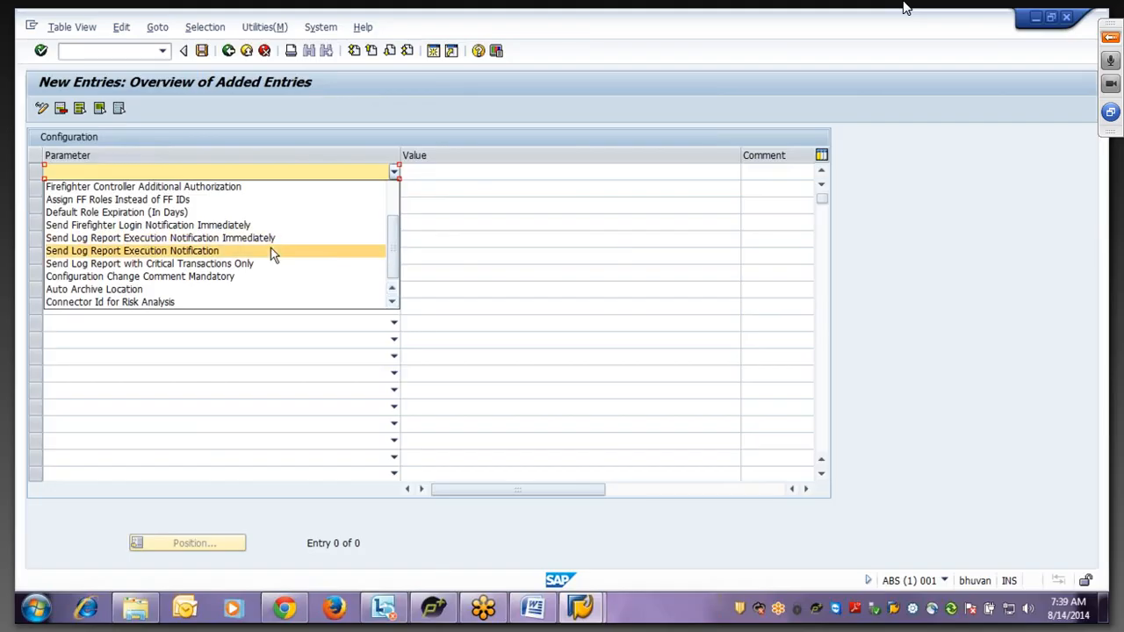
left_click(104, 205)
left_click(422, 167)
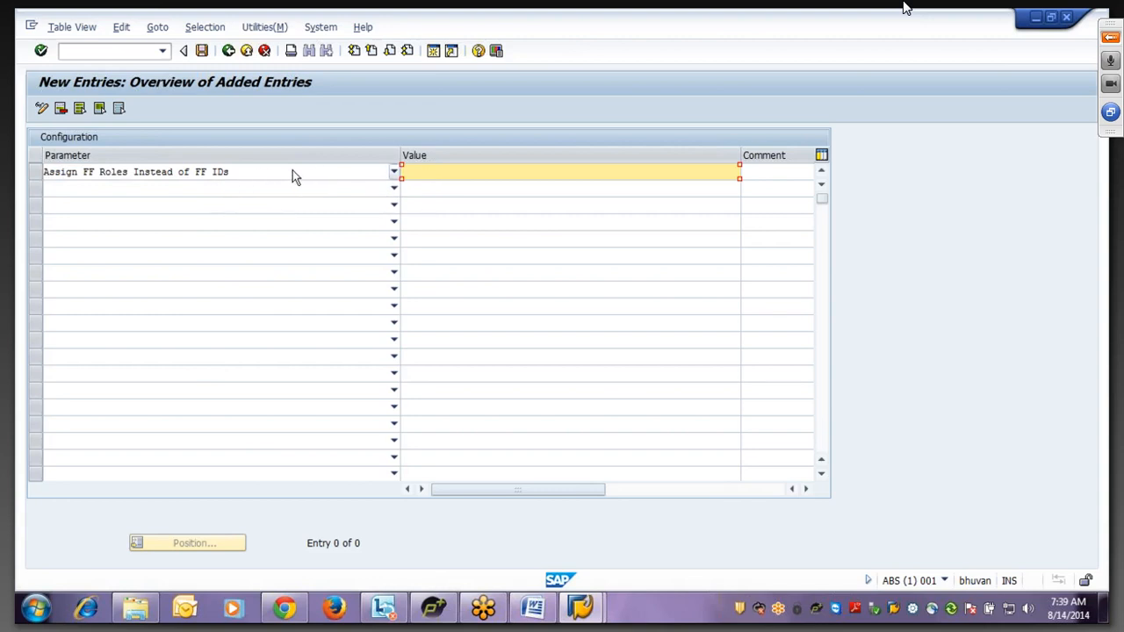
type("YES")
- Give the new entry the comment 'FFID Based', then switch back to Word
left_click(202, 52)
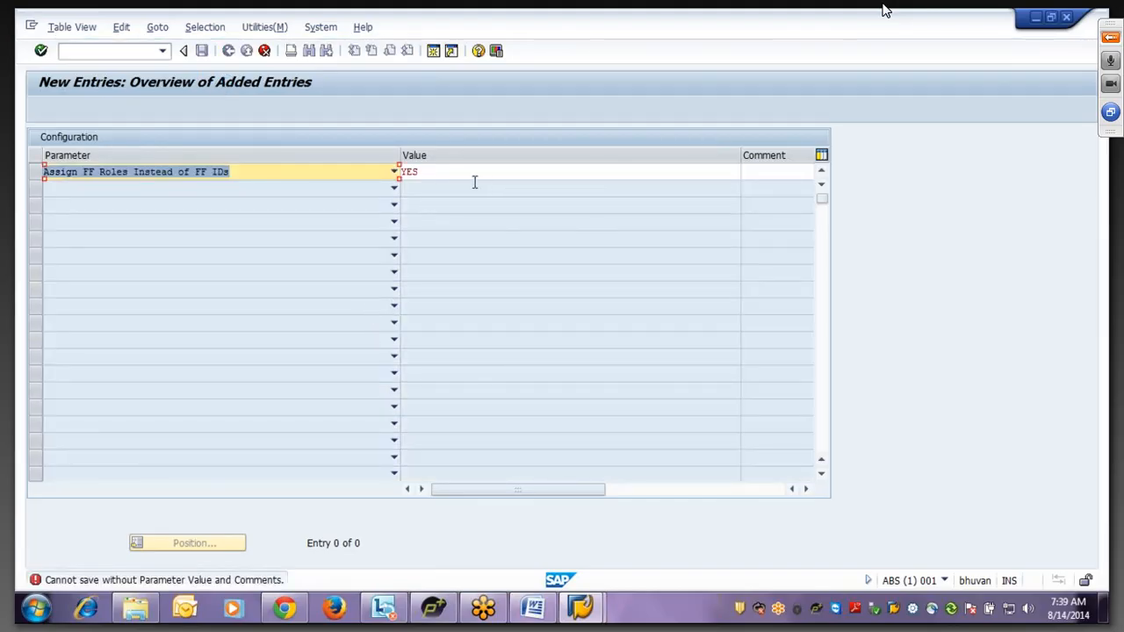
left_click(474, 181)
left_click(763, 175)
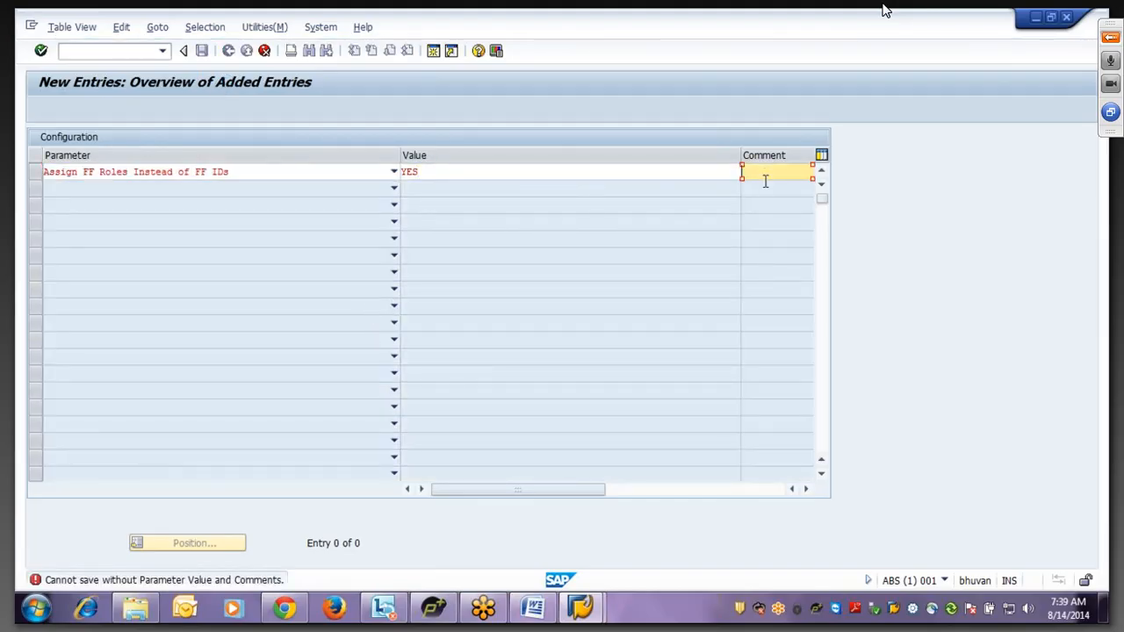
type("F")
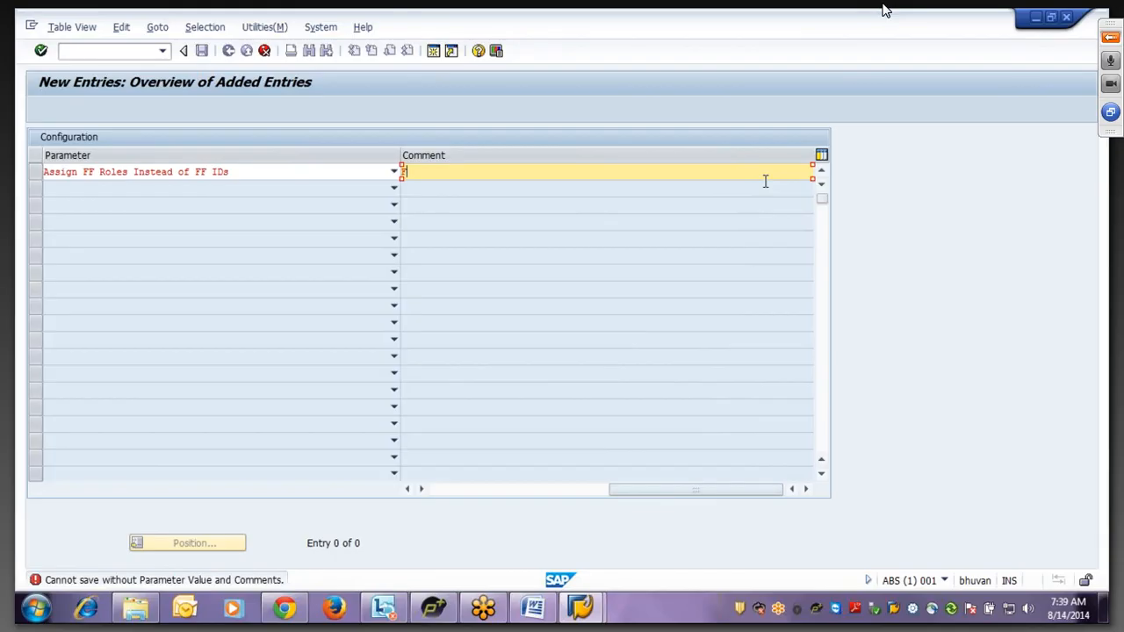
type("FIDBased")
left_click(424, 172)
left_click(239, 117)
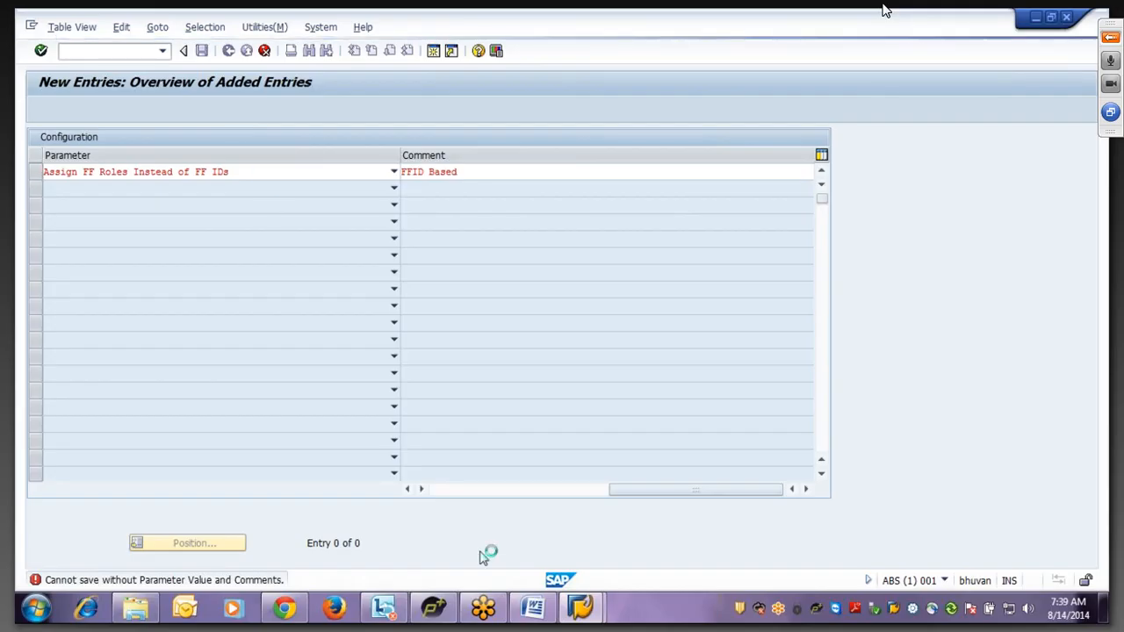
left_click(529, 610)
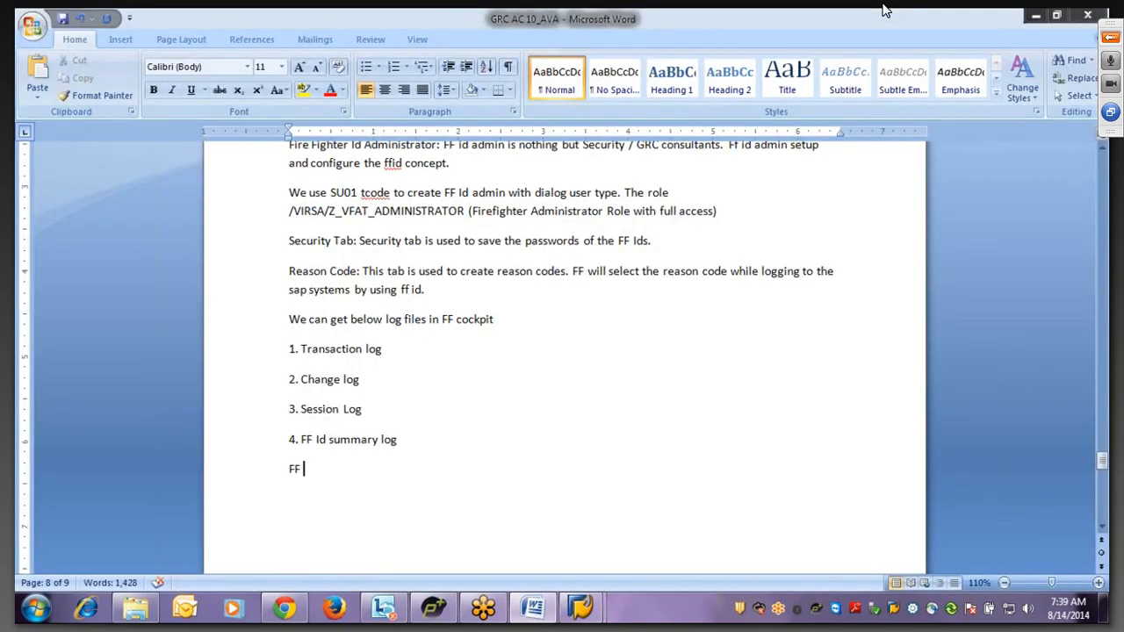
- Type 'We can use 2 ff concepts' with items '1. FF Id based' and '2. FF Role based'
type("ty")
key("BackSpace")
key("BackSpace")
key("BackSpace")
key("BackSpace")
key("BackSpace")
type("We can us")
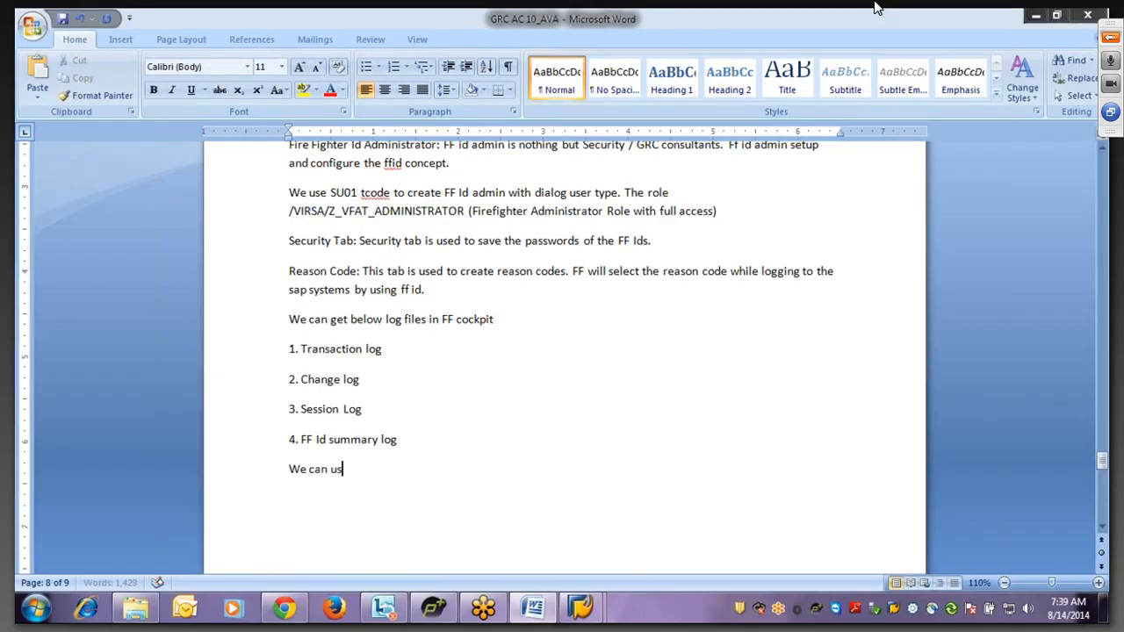
type("e 2 ff")
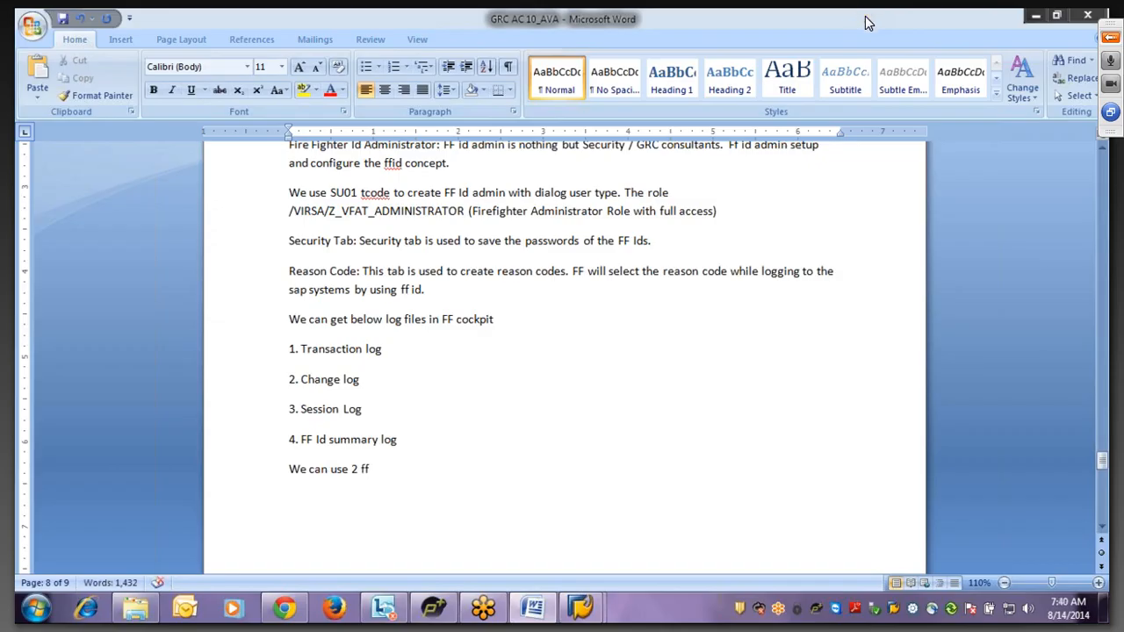
type(" concepts")
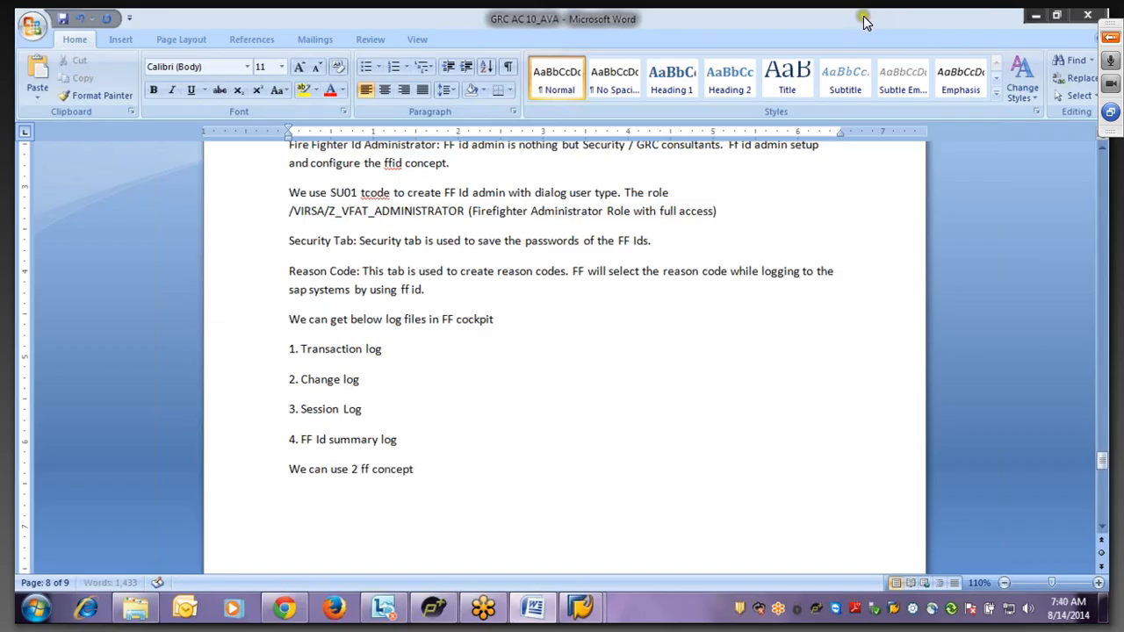
key("Return")
type("1. ")
type("Id based")
key("BackSpace")
key("BackSpace")
key("BackSpace")
key("BackSpace")
key("BackSpace")
key("BackSpace")
key("BackSpace")
type("FF Id based")
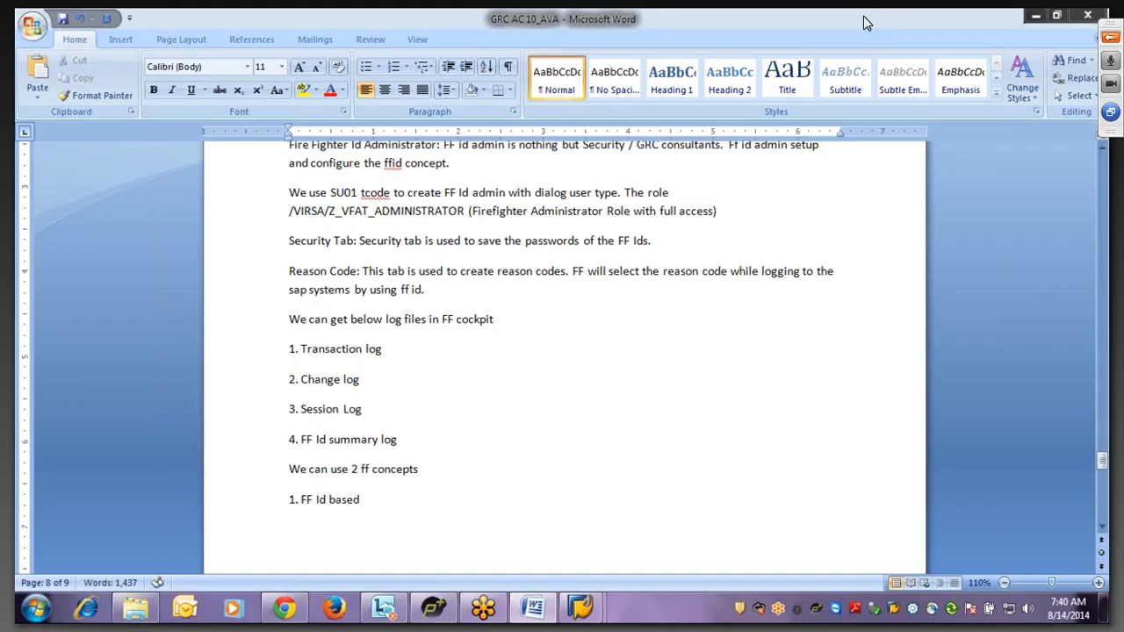
type(" 2. FF Role based")
key("Return")
- Scroll to the end of the notes, place the cursor below the list, and return to SAP New Entries
left_click(1103, 529)
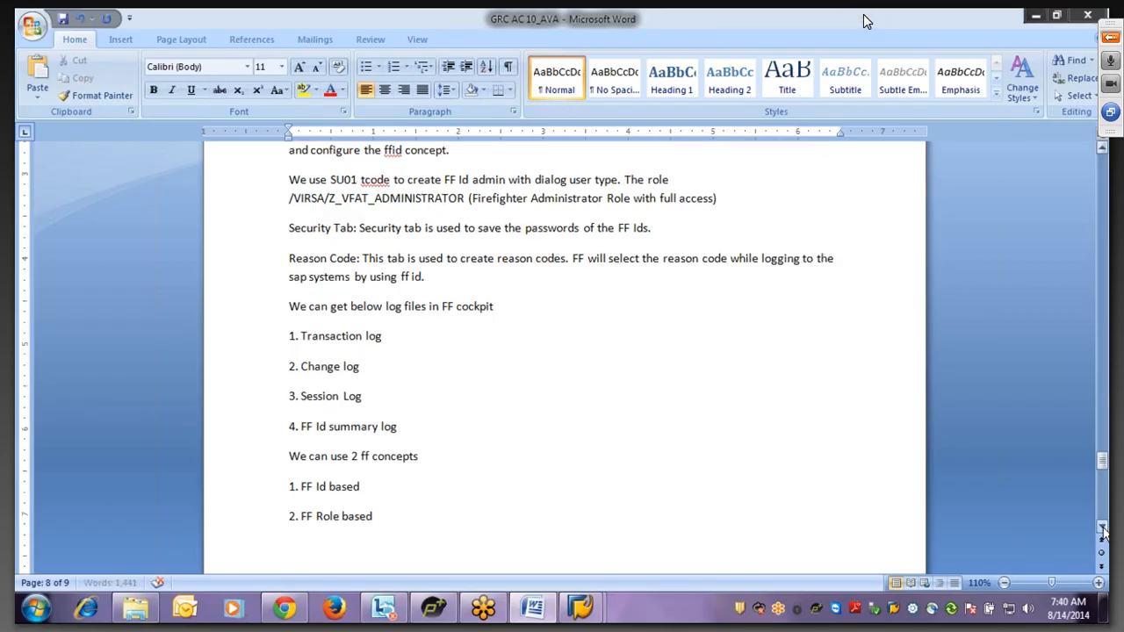
left_click(1103, 530)
left_click(1103, 529)
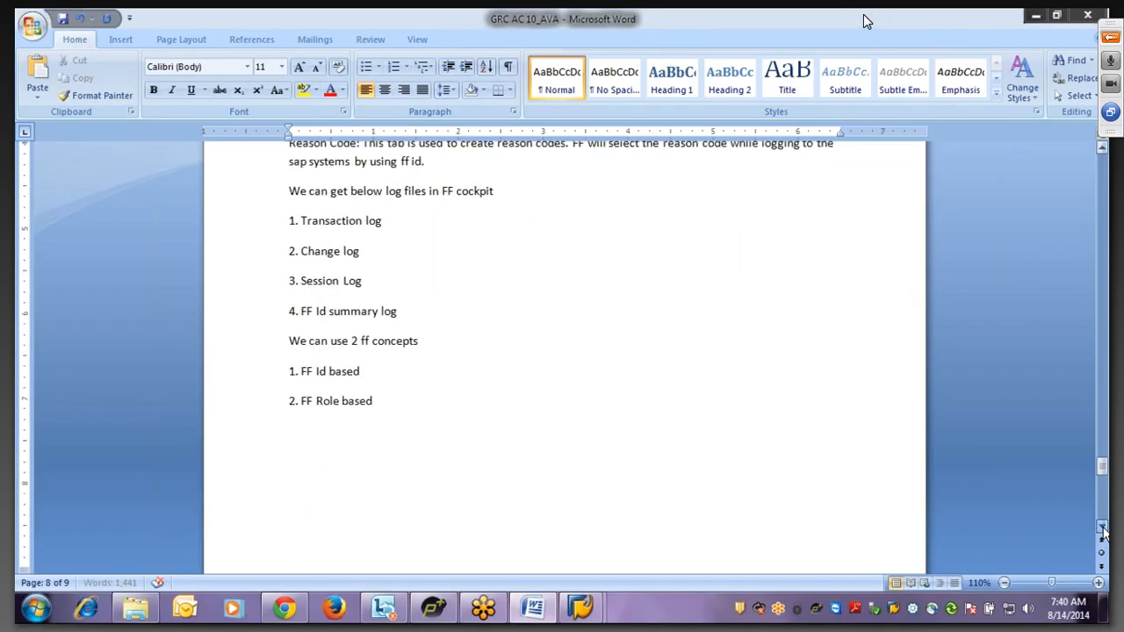
left_click(1103, 530)
left_click(527, 524)
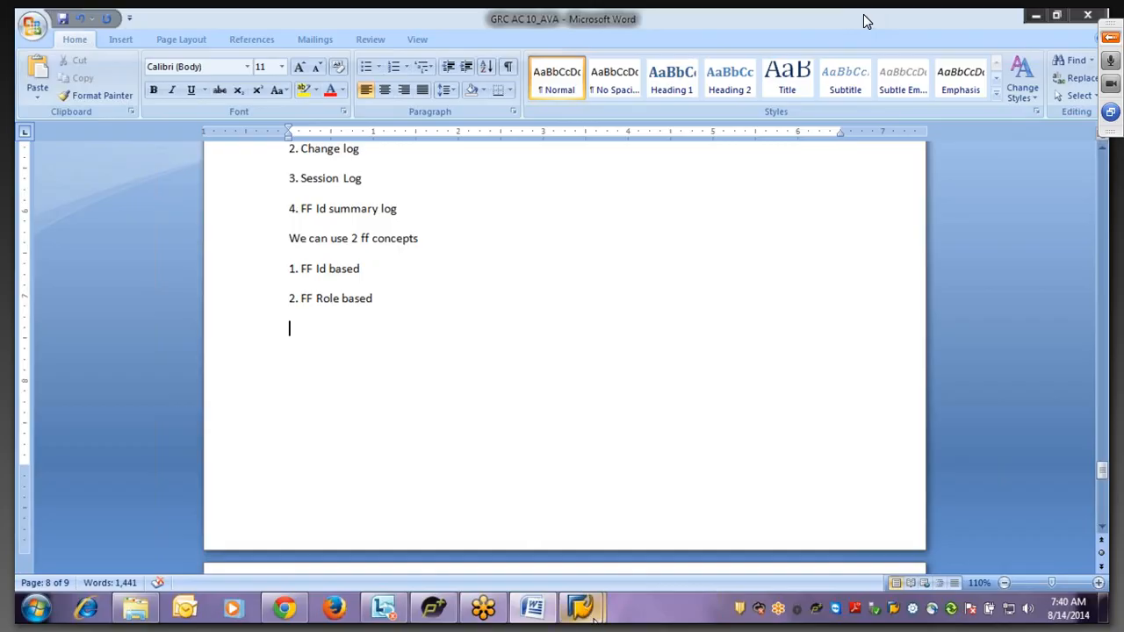
mouse_move(594, 617)
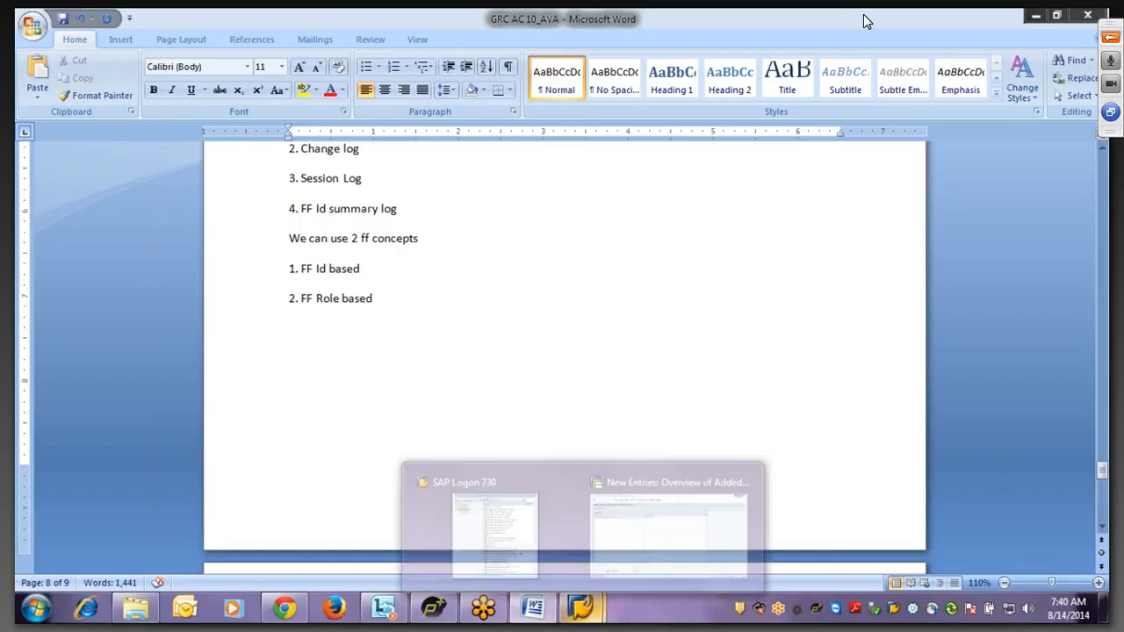
left_click(665, 529)
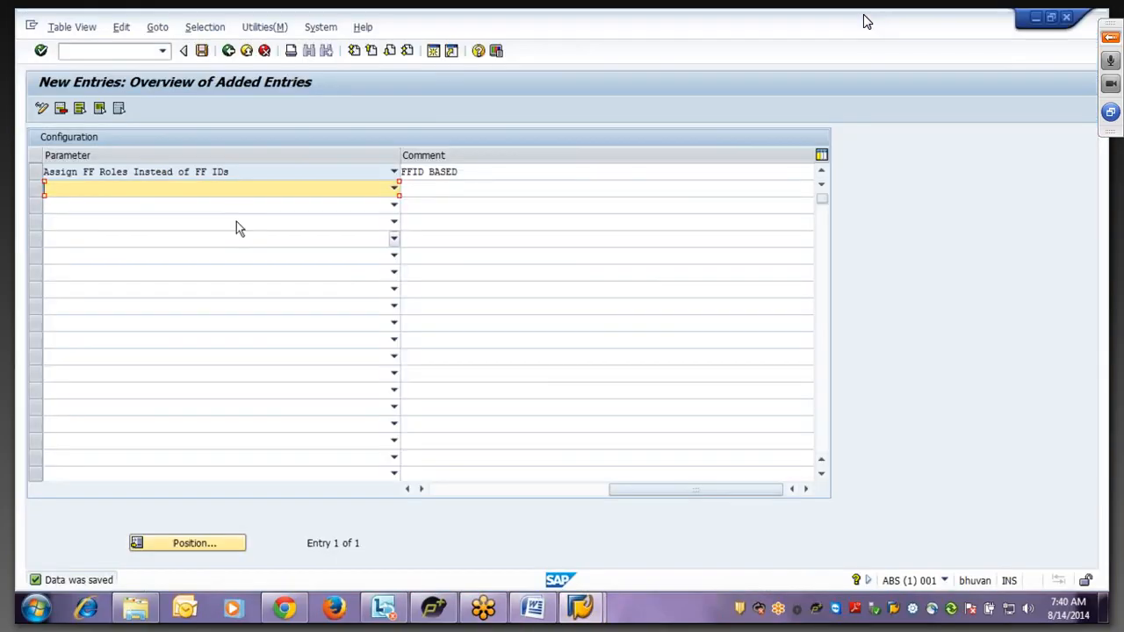
- Clear the new entry's YES value, leave New Entries discarding the change, and go back to Word
left_click(466, 171)
left_click_drag(465, 171, 372, 181)
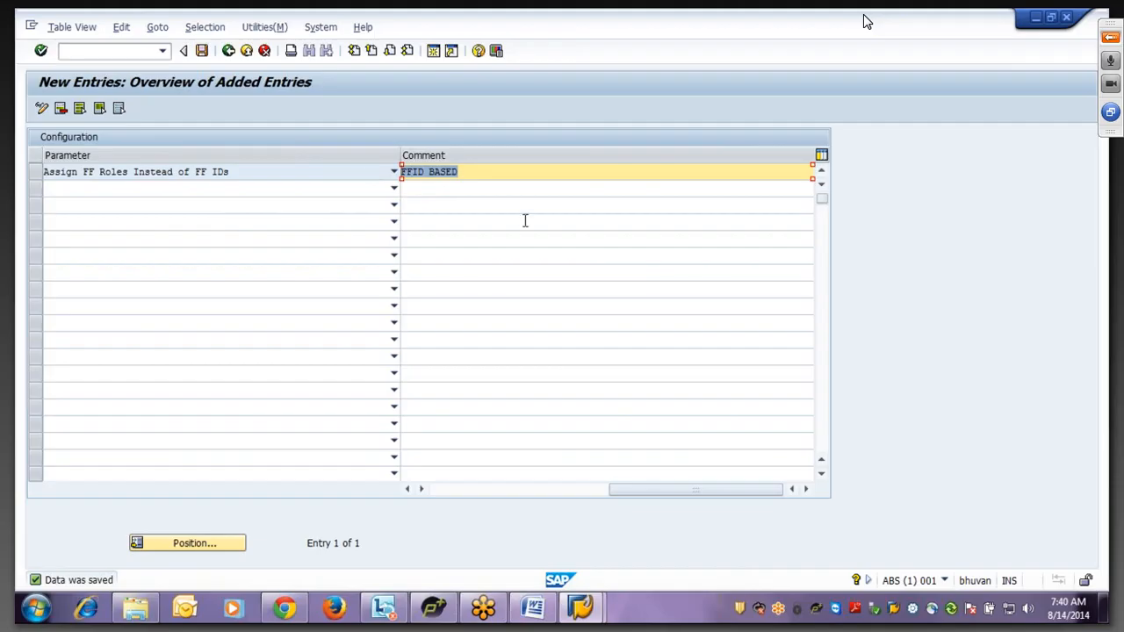
left_click(445, 497)
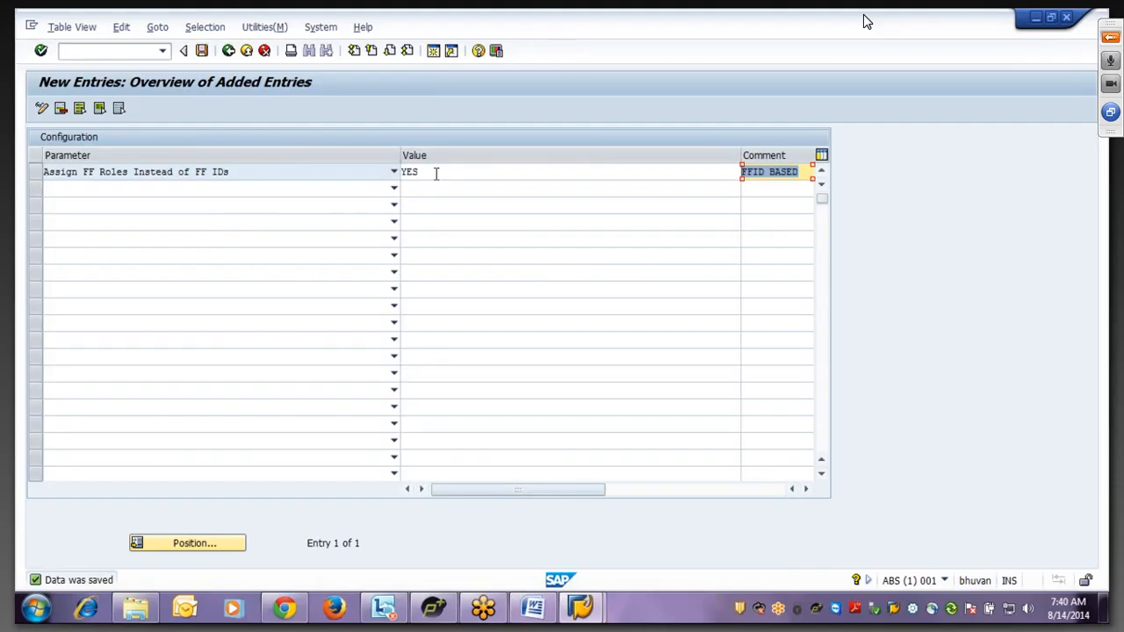
left_click_drag(436, 173, 180, 186)
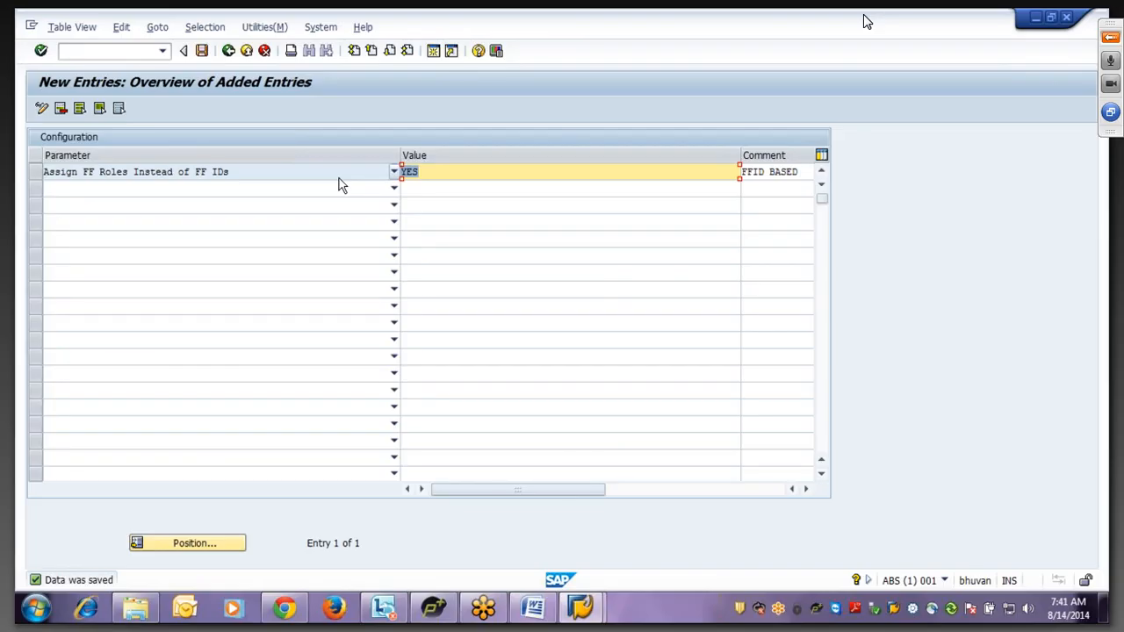
key("Delete")
left_click(227, 51)
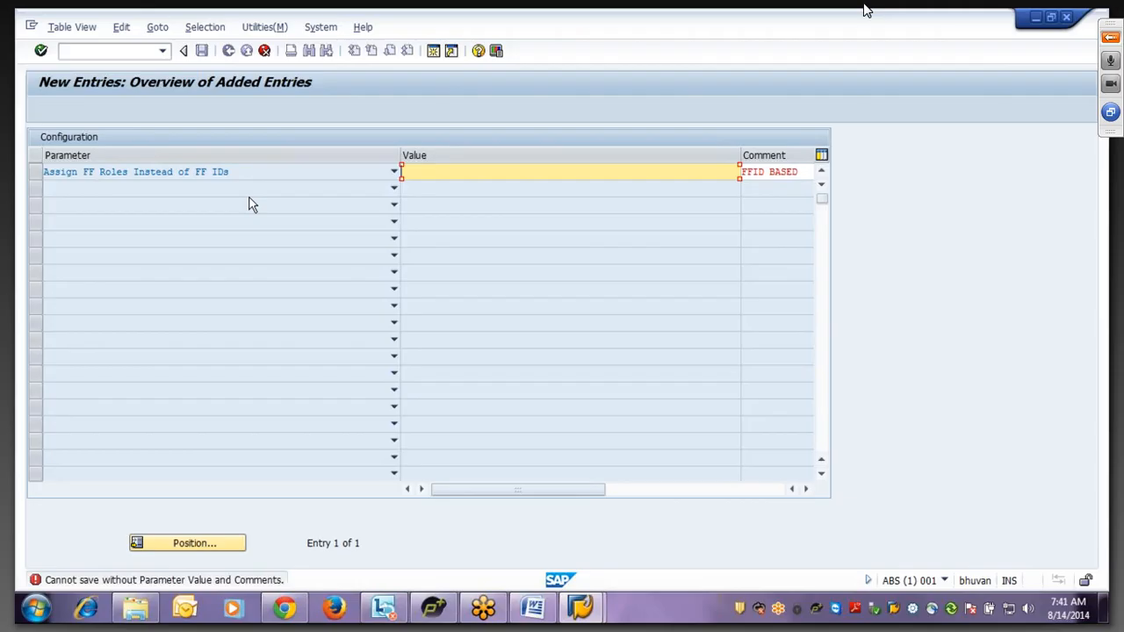
left_click(264, 55)
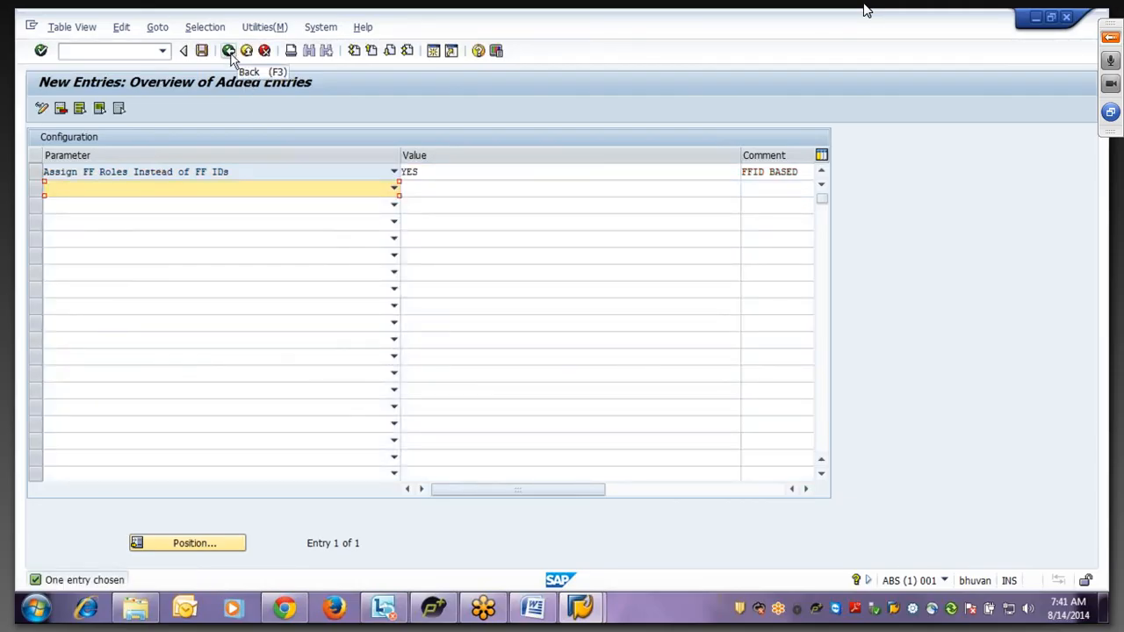
left_click(533, 608)
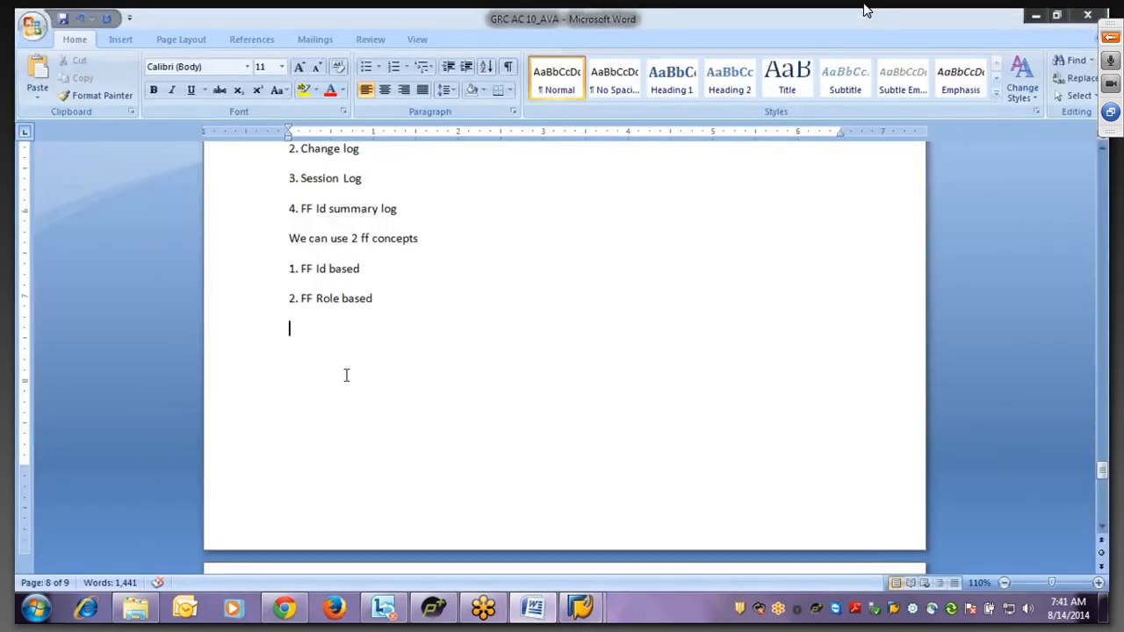
- Note 'we can setup id based or role based ff by using the parameter "Assign FF roles instead of FF Id', then return to SAP
type("we can s")
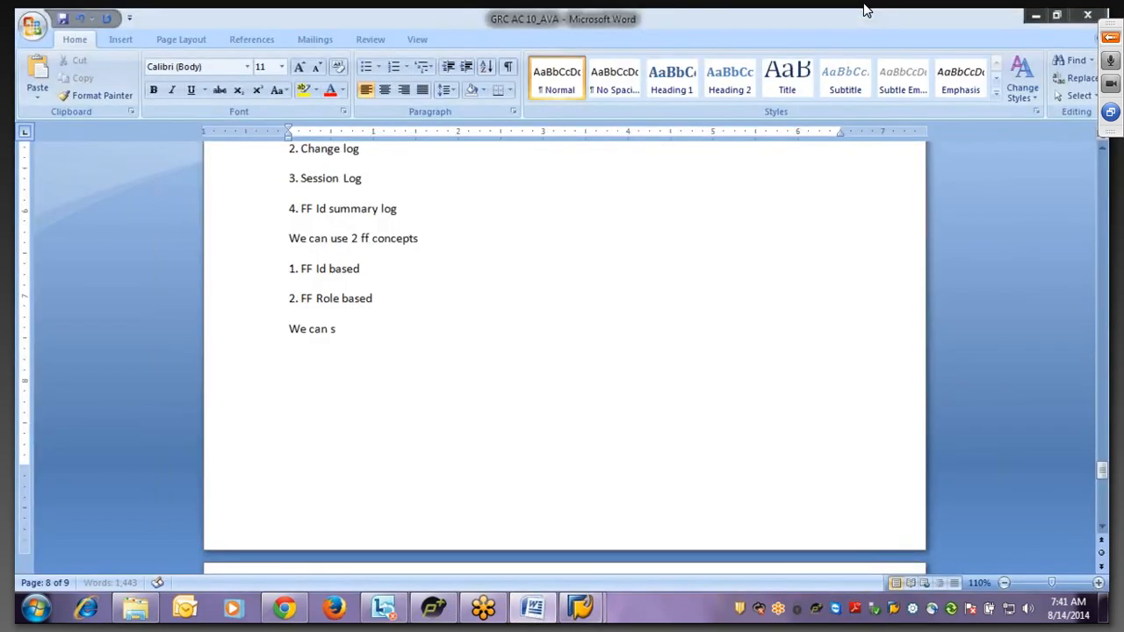
type("etup id based  or ")
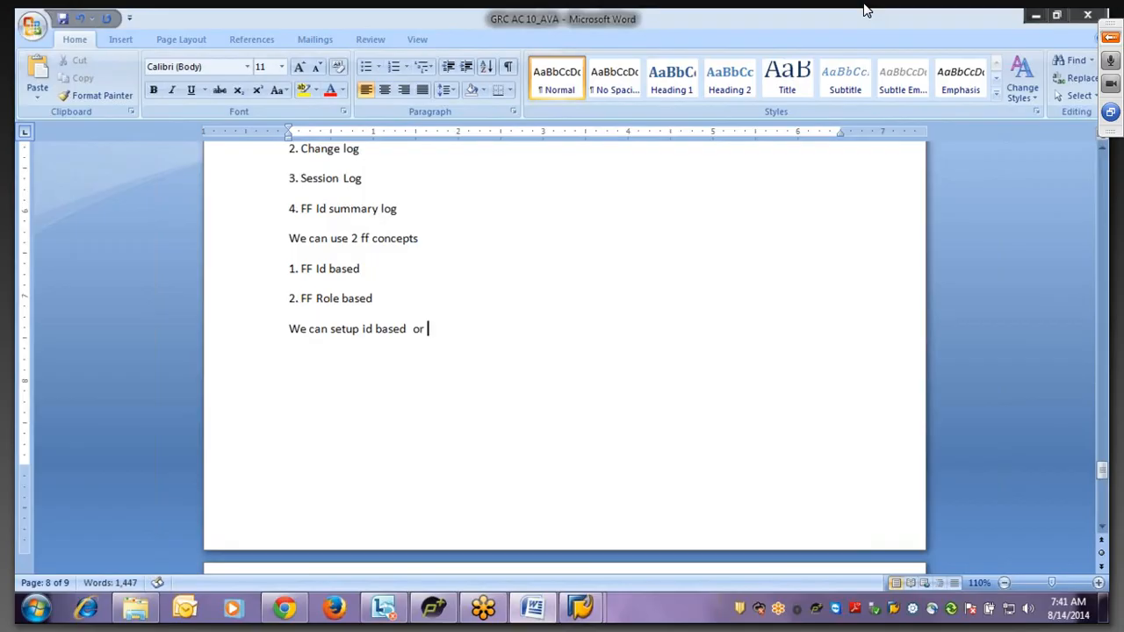
type("role based ")
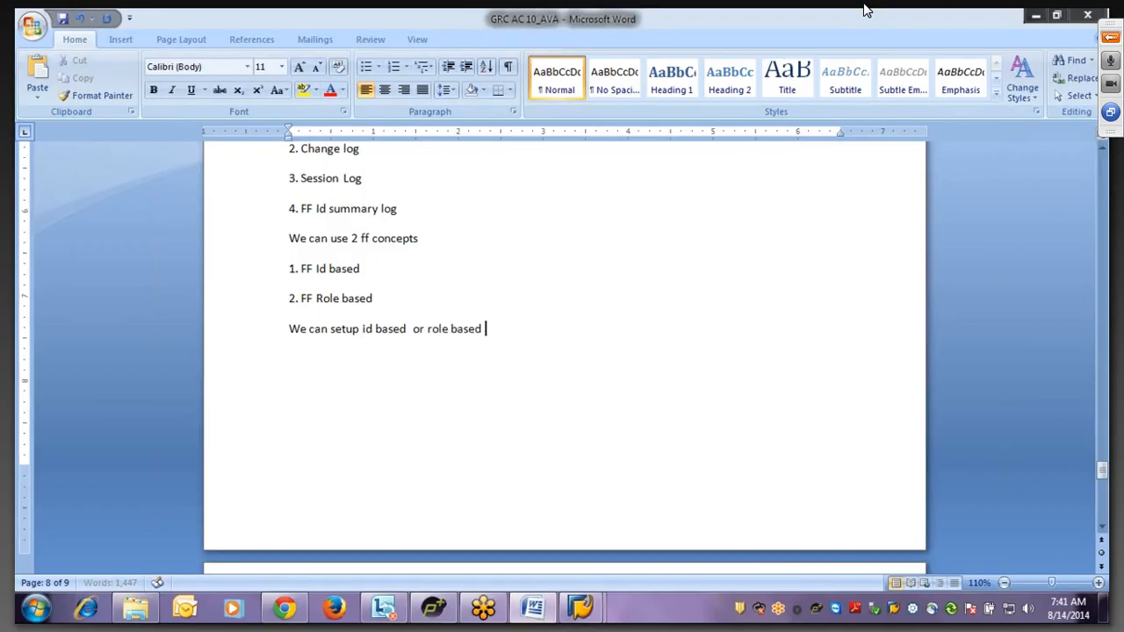
type("ff by using the parameter")
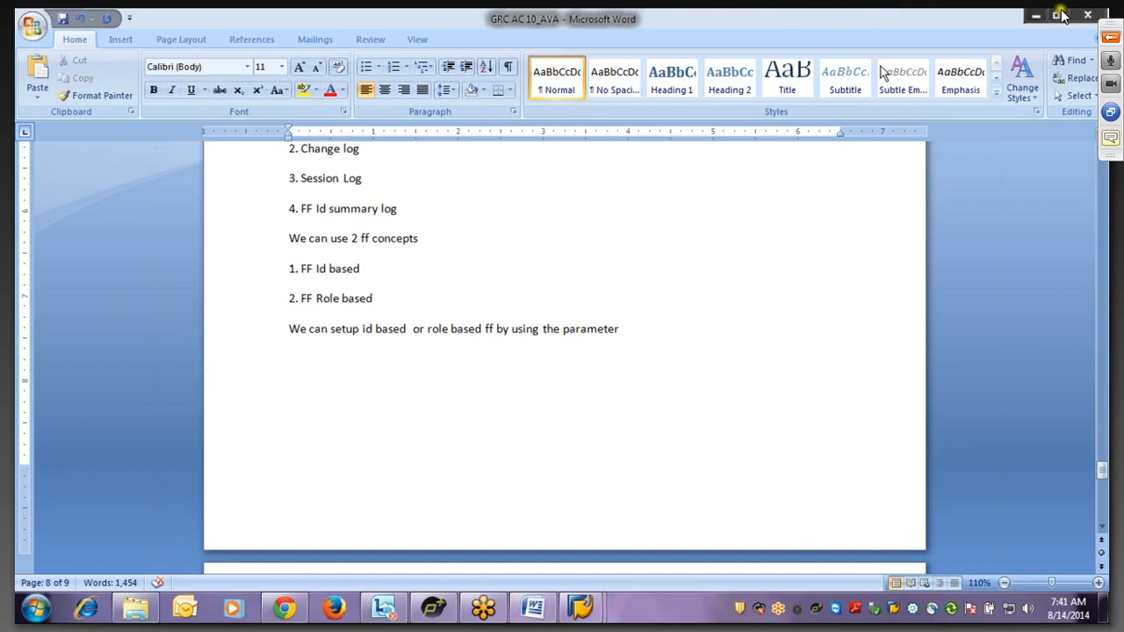
left_click(1117, 42)
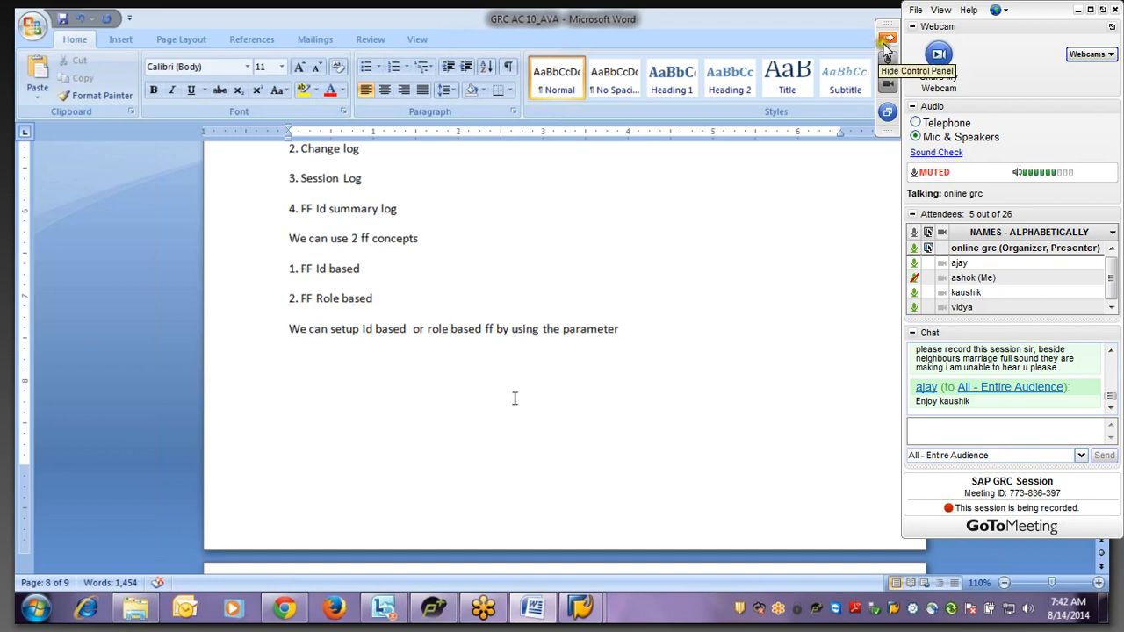
left_click(884, 45)
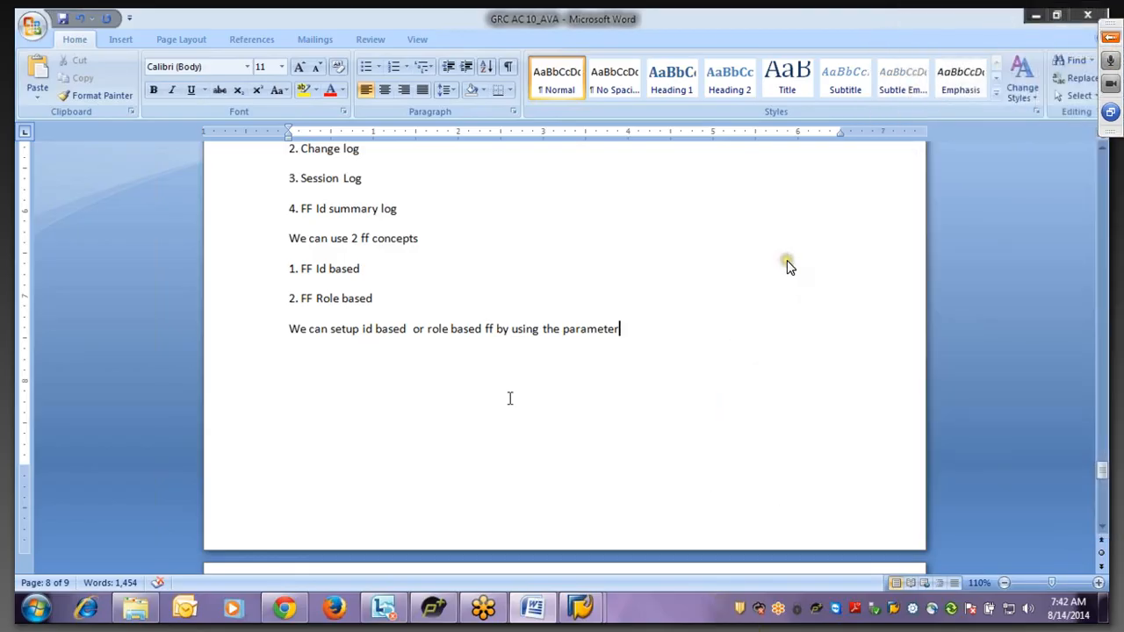
type("\"Assign")
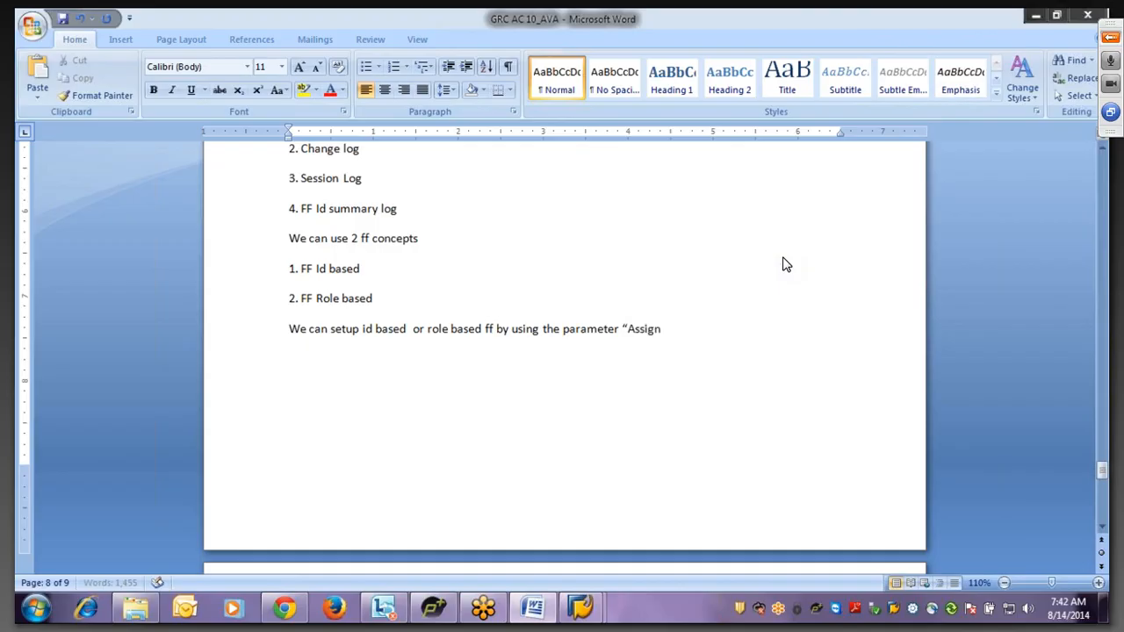
type(" FF roles instead fo")
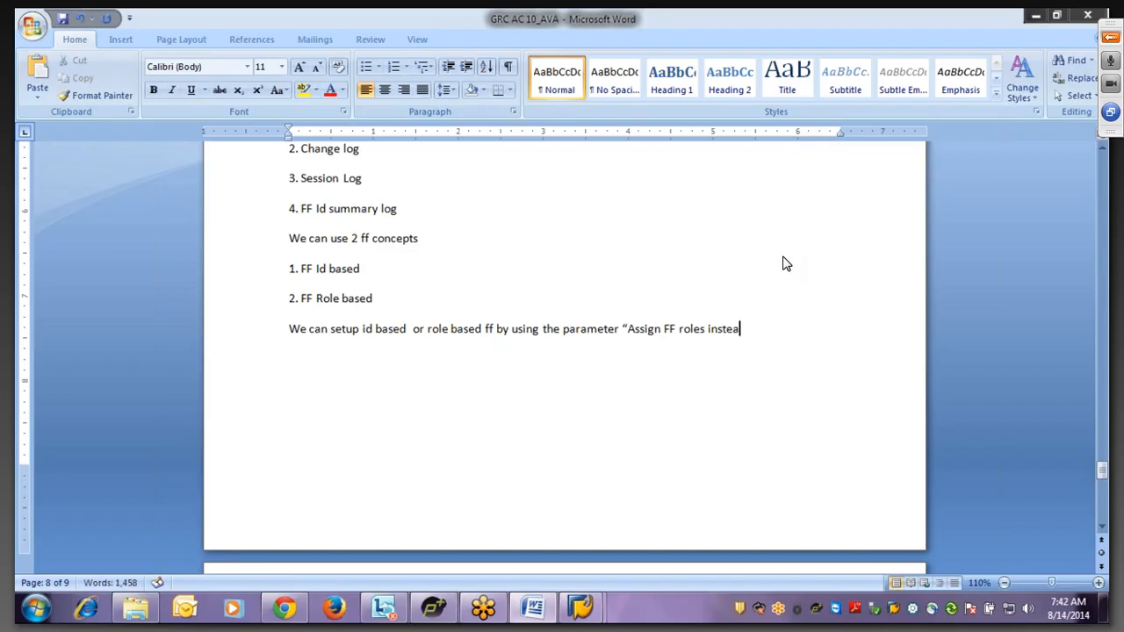
key("BackSpace")
type("of FF Id”")
key("Return")
left_click(409, 331)
key("Delete")
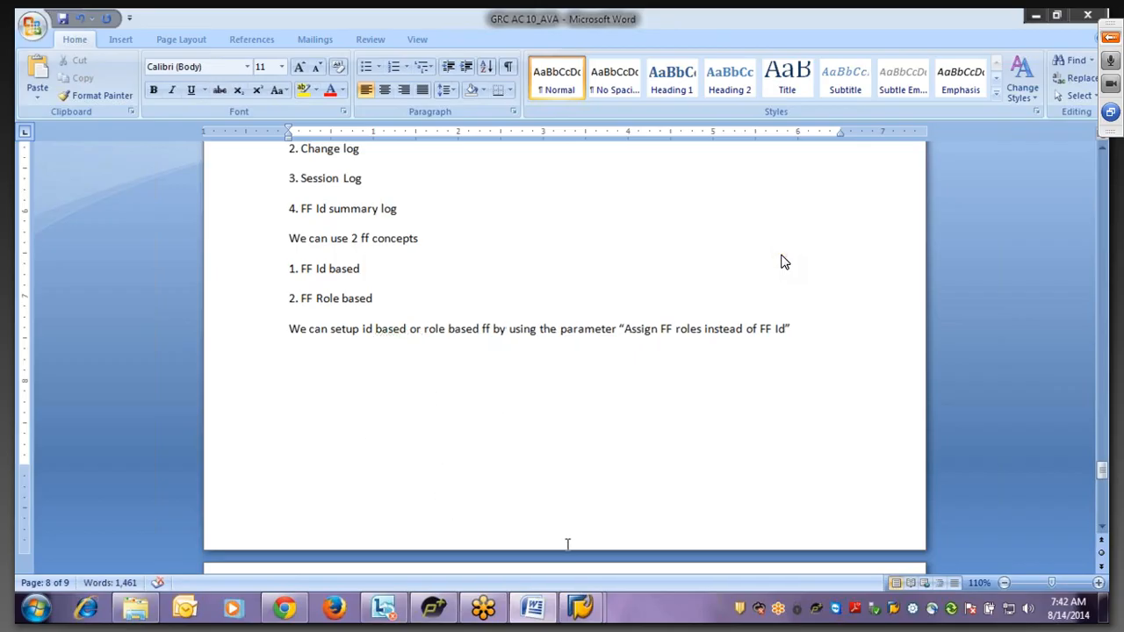
left_click(780, 254)
left_click(582, 609)
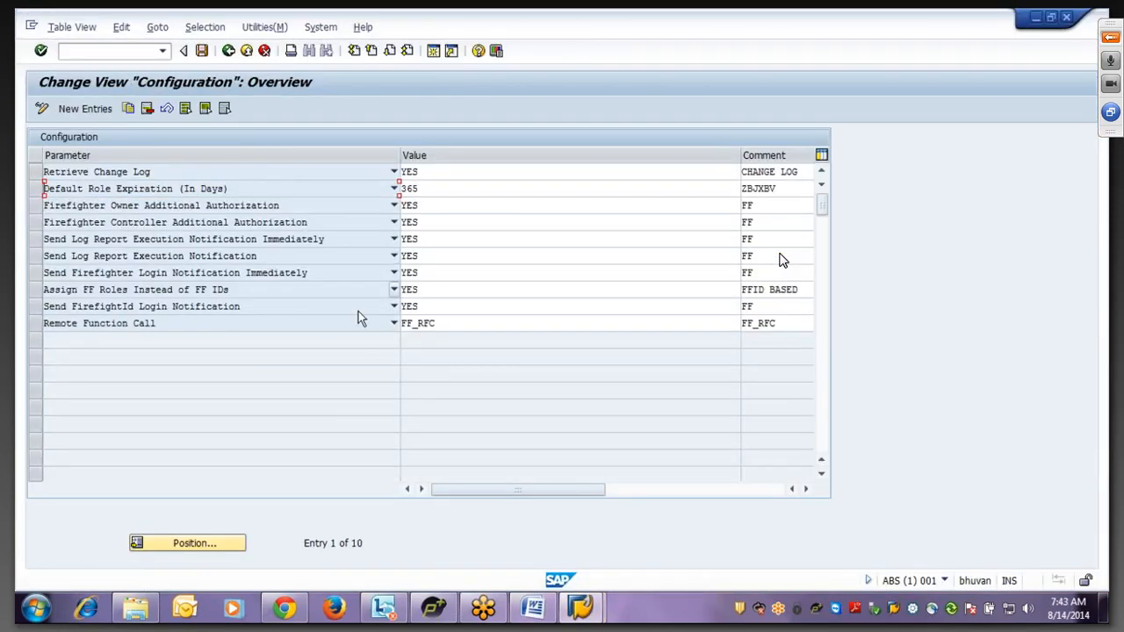
- Delete the 'Assign FF Roles Instead of FF IDs' row, save, and go back to Superuser Privilege Management
double_click(428, 291)
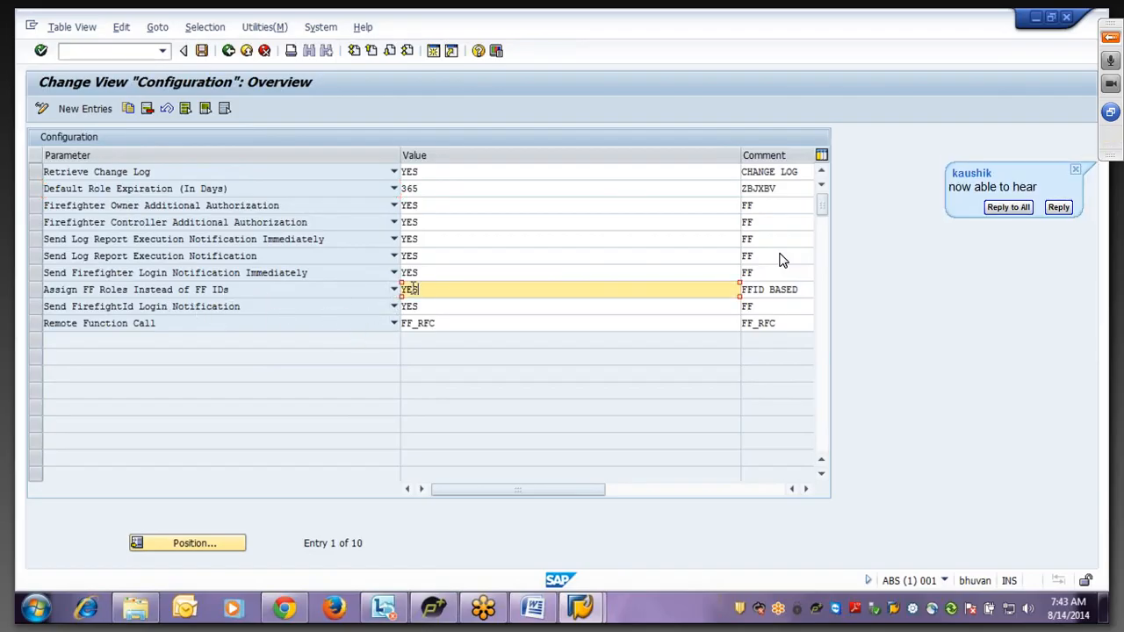
left_click(35, 291)
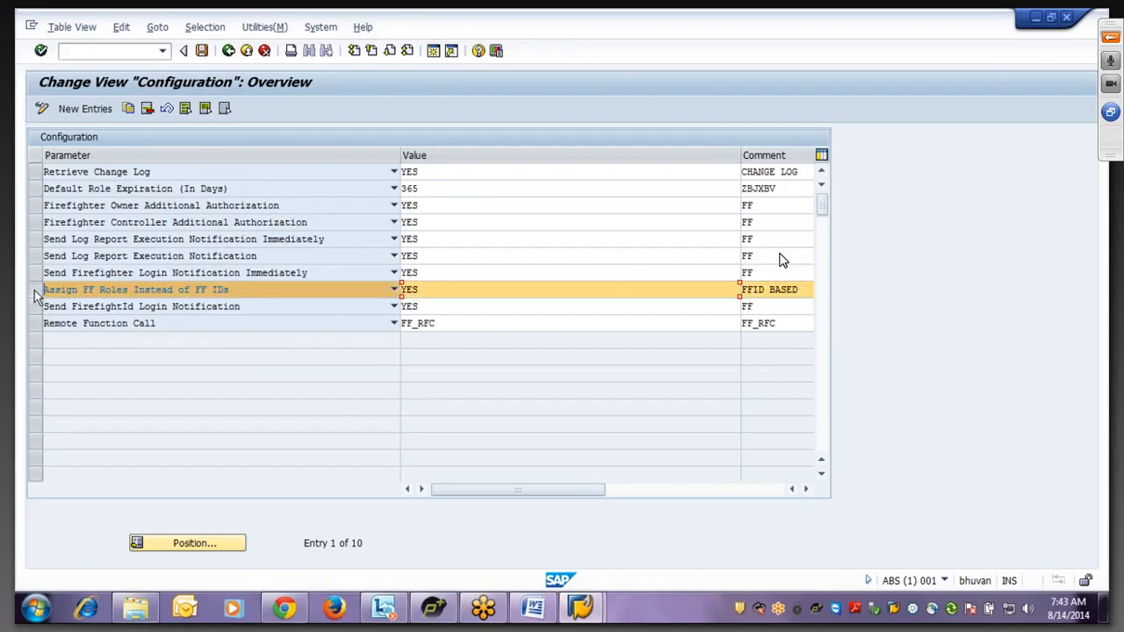
left_click(146, 109)
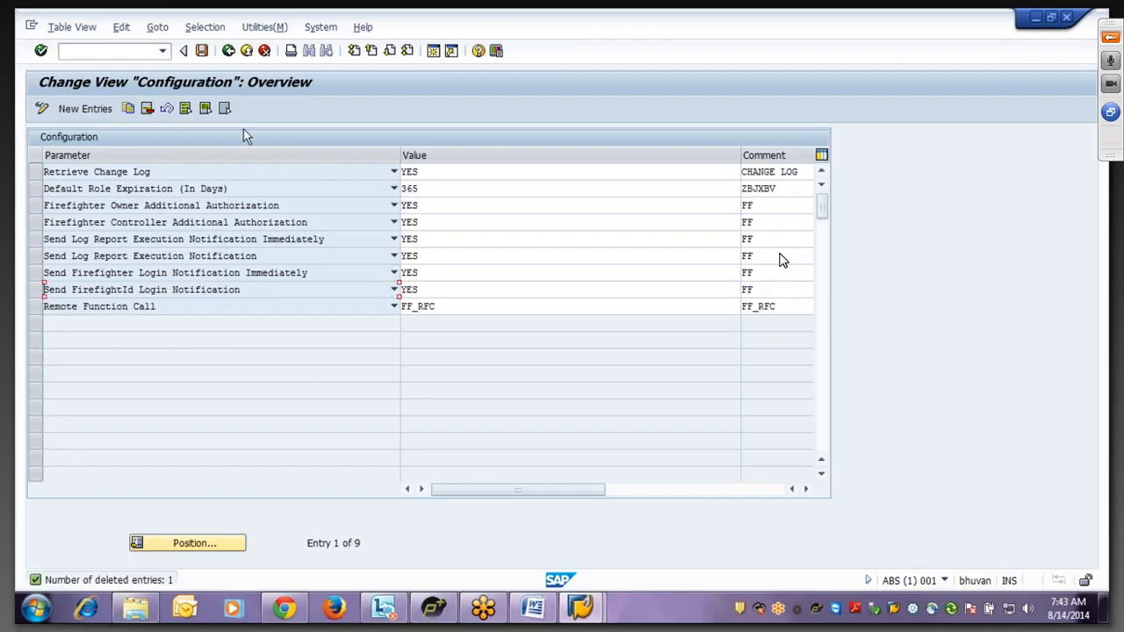
left_click(202, 51)
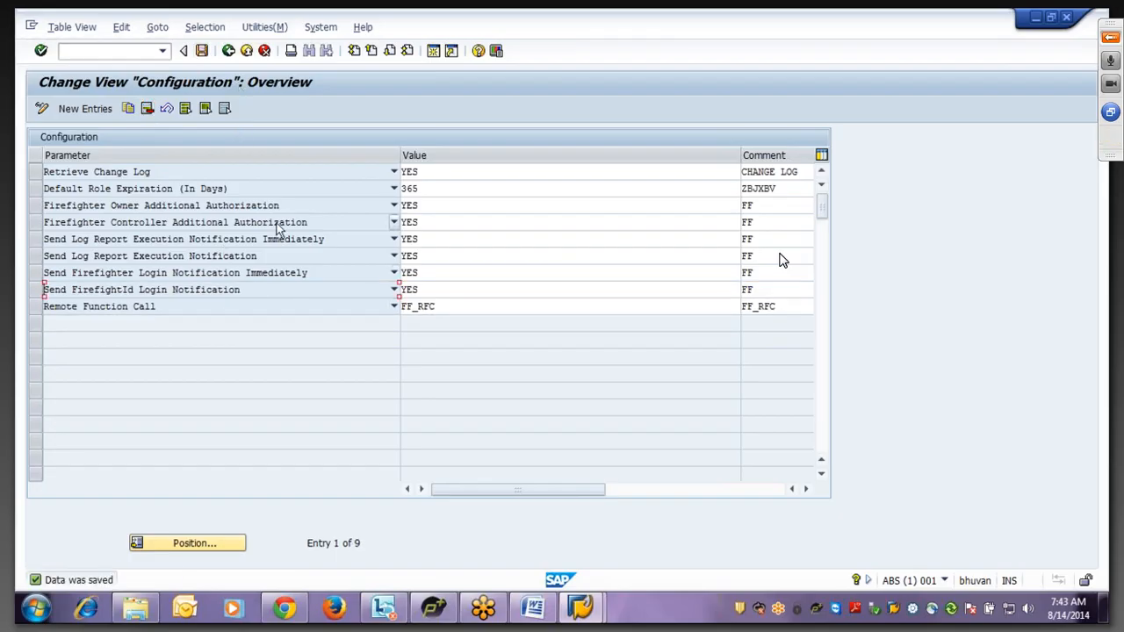
left_click(227, 52)
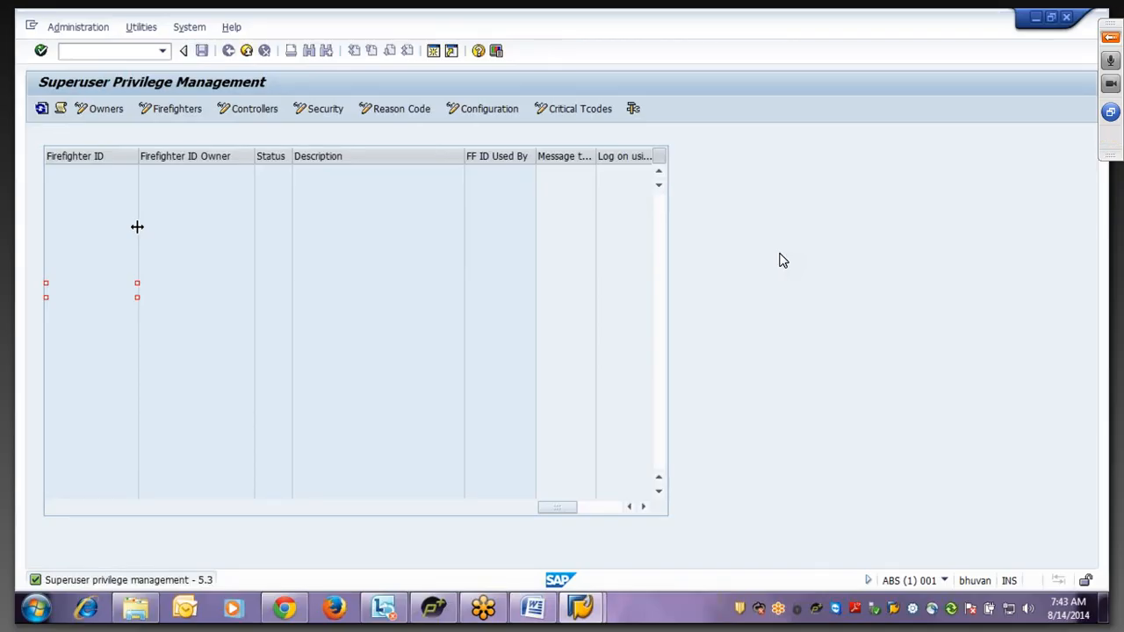
- Open the Owners table listing the 15 firefighter ID owner assignments
left_click(105, 110)
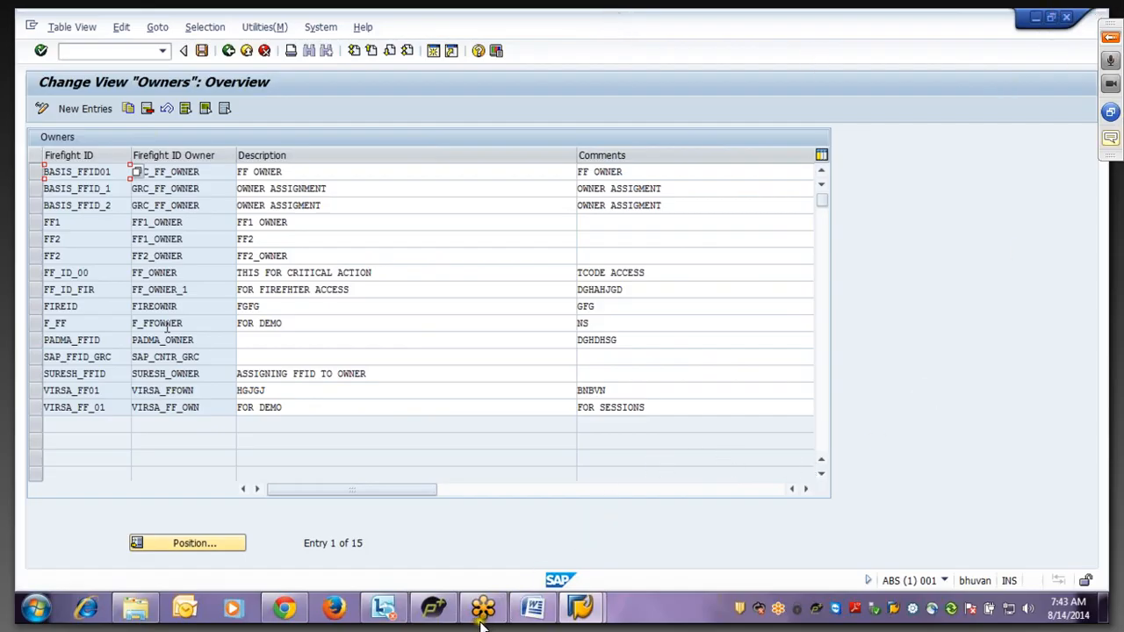
key("alt+Tab")
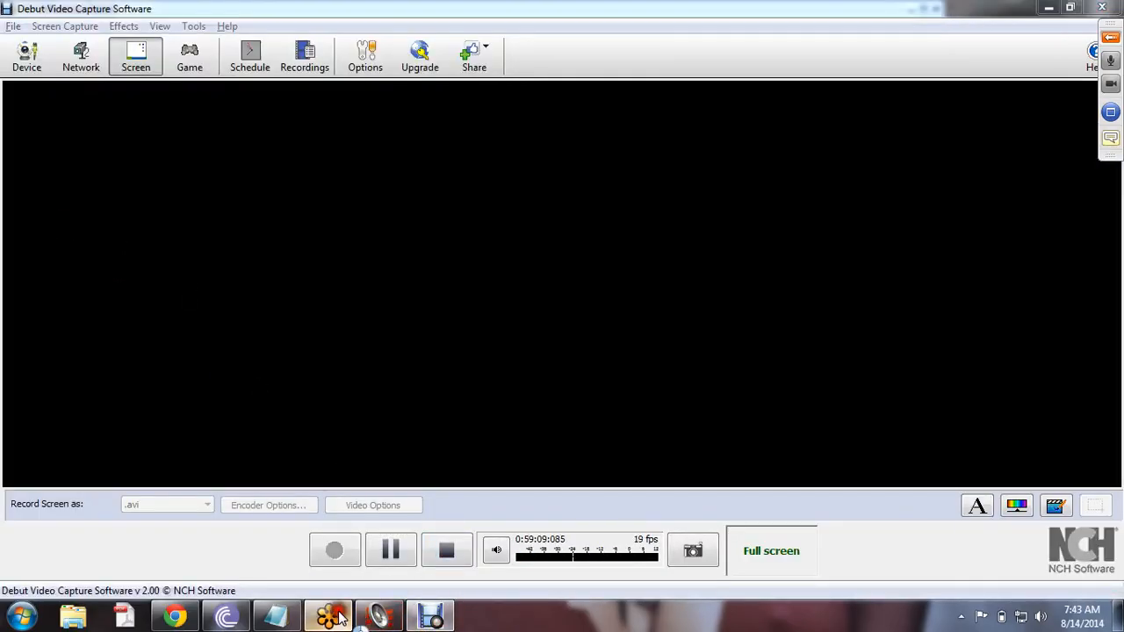
- Change the meeting viewer's zoom from 82% to 100% for the shared SAP screen
left_click(379, 617)
left_click(88, 25)
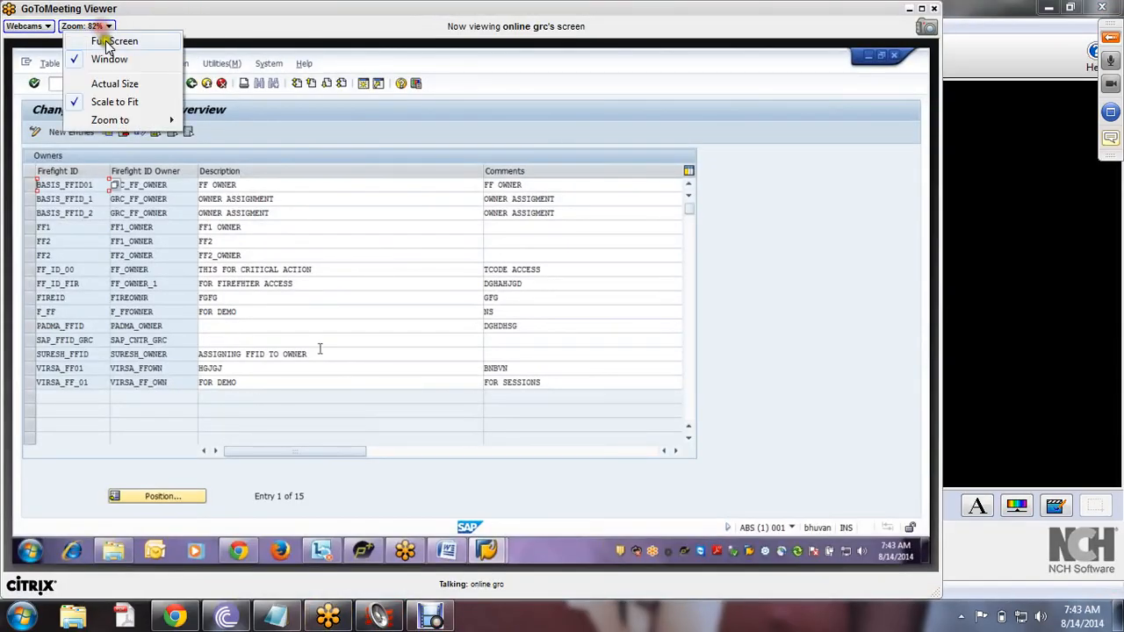
left_click(112, 122)
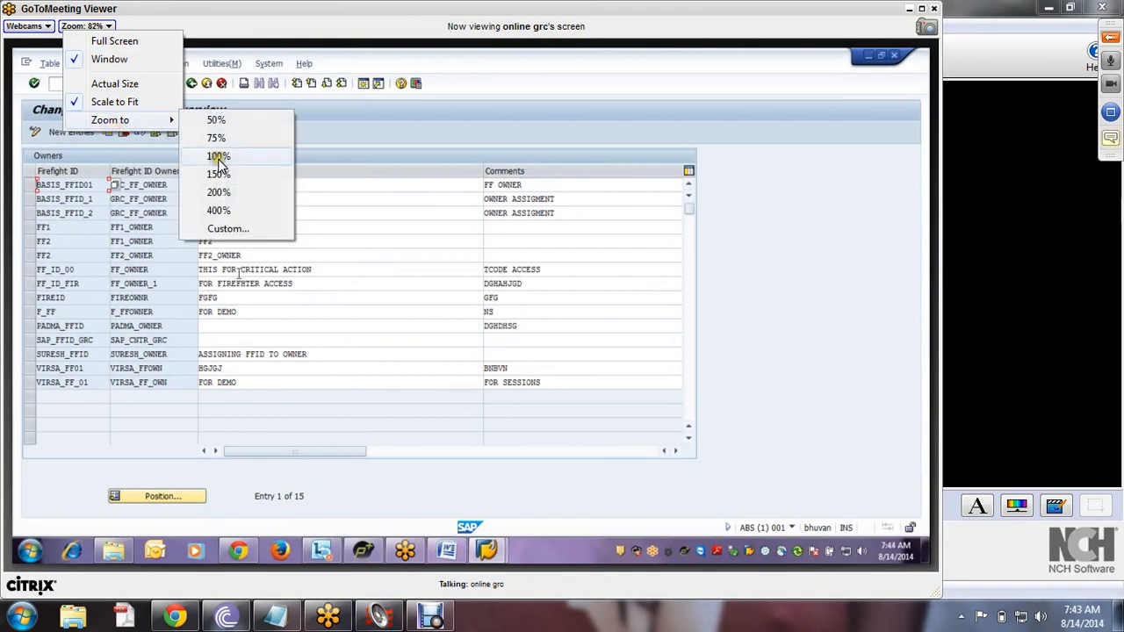
left_click(217, 155)
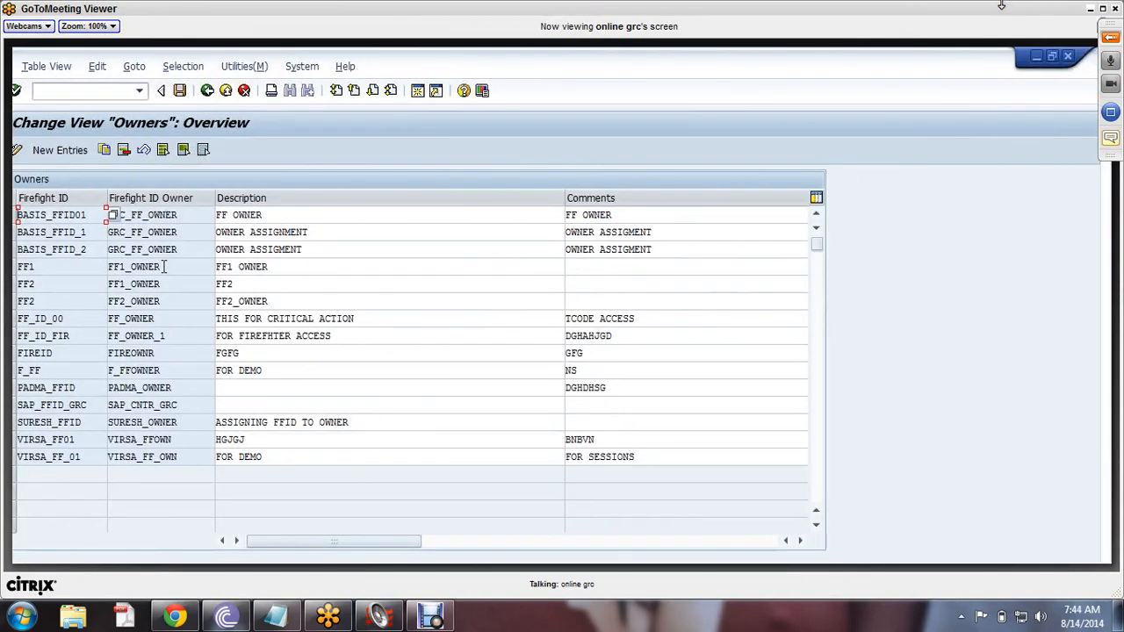
- Start a new Owners entry with firefighter ID FFID01
left_click(50, 152)
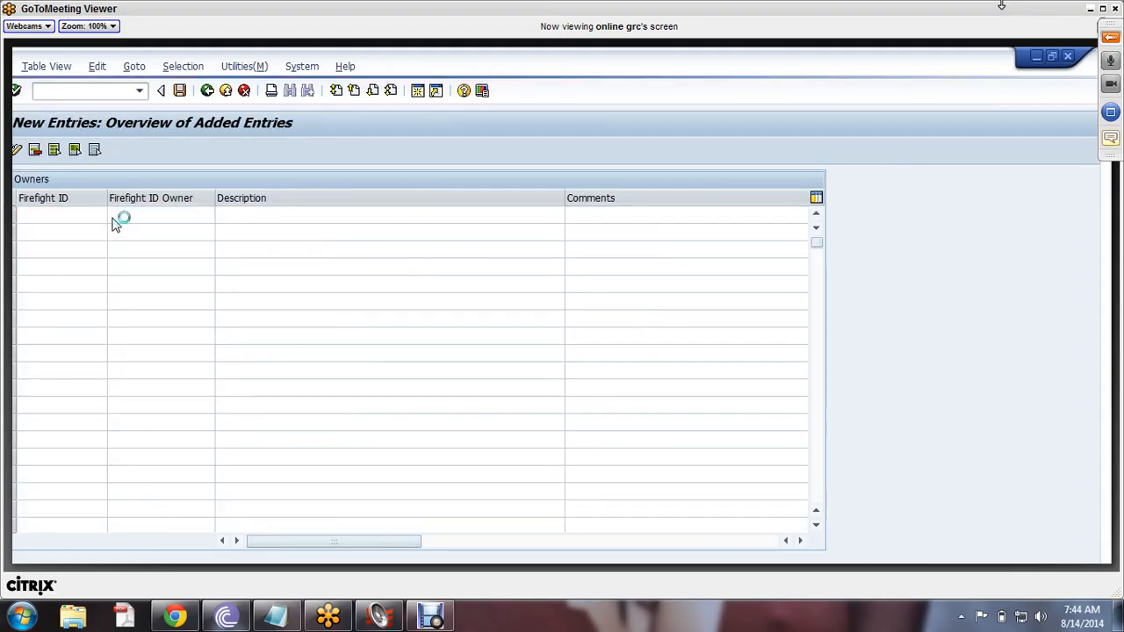
type("FFI")
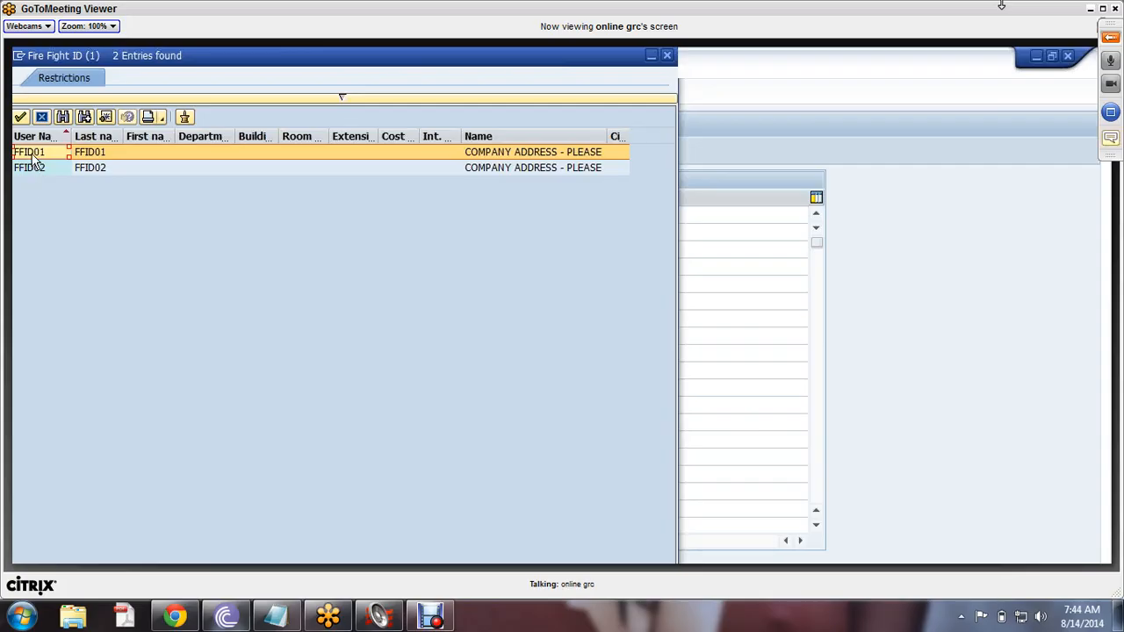
double_click(31, 153)
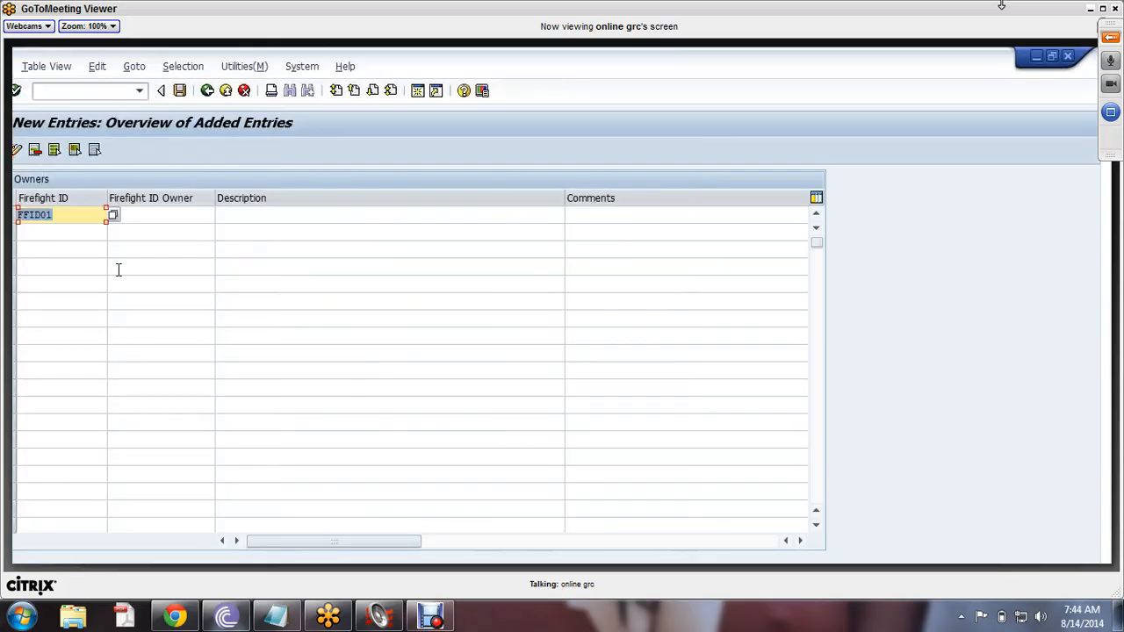
- Search owners with the pattern FF* and pick FFOWNER1 as the Firefight ID Owner
left_click(166, 216)
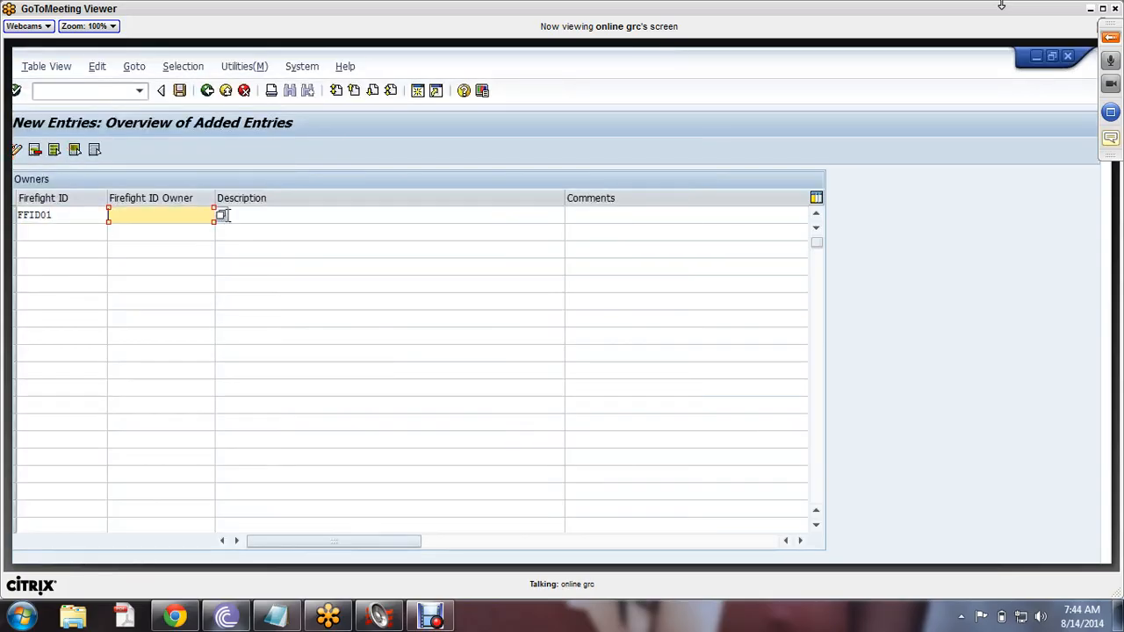
left_click(219, 217)
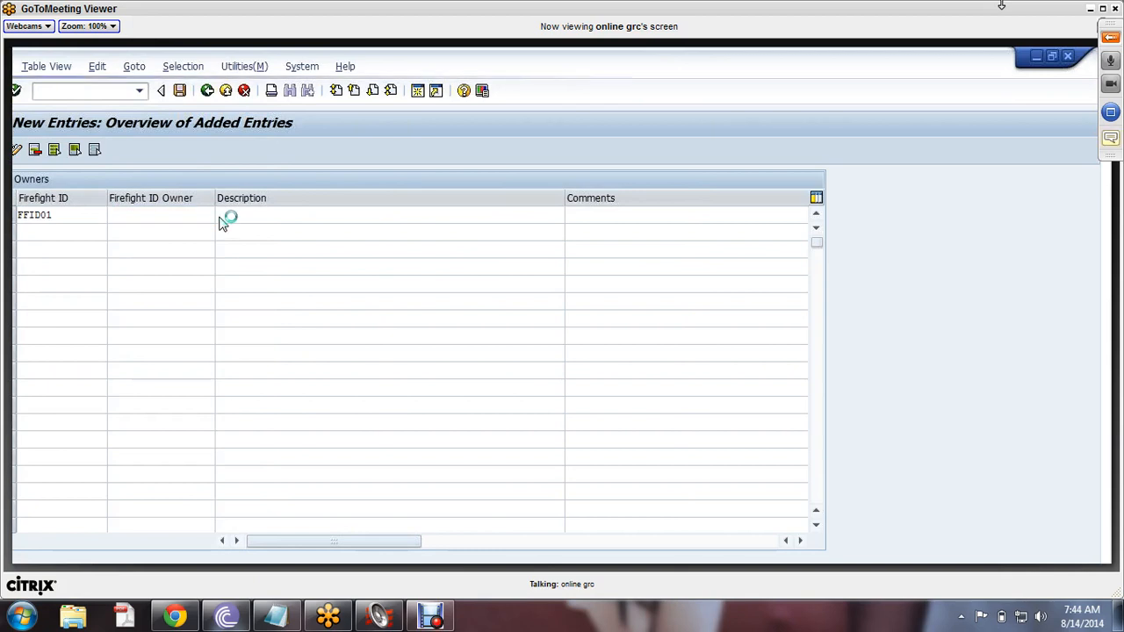
type("FF")
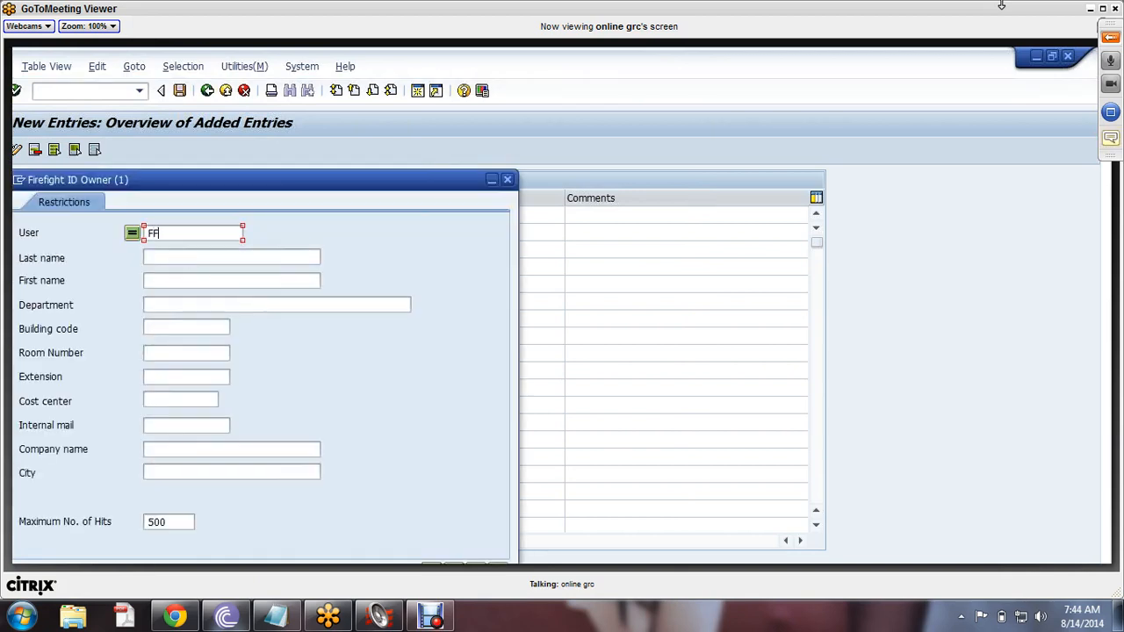
type("IDOWN*")
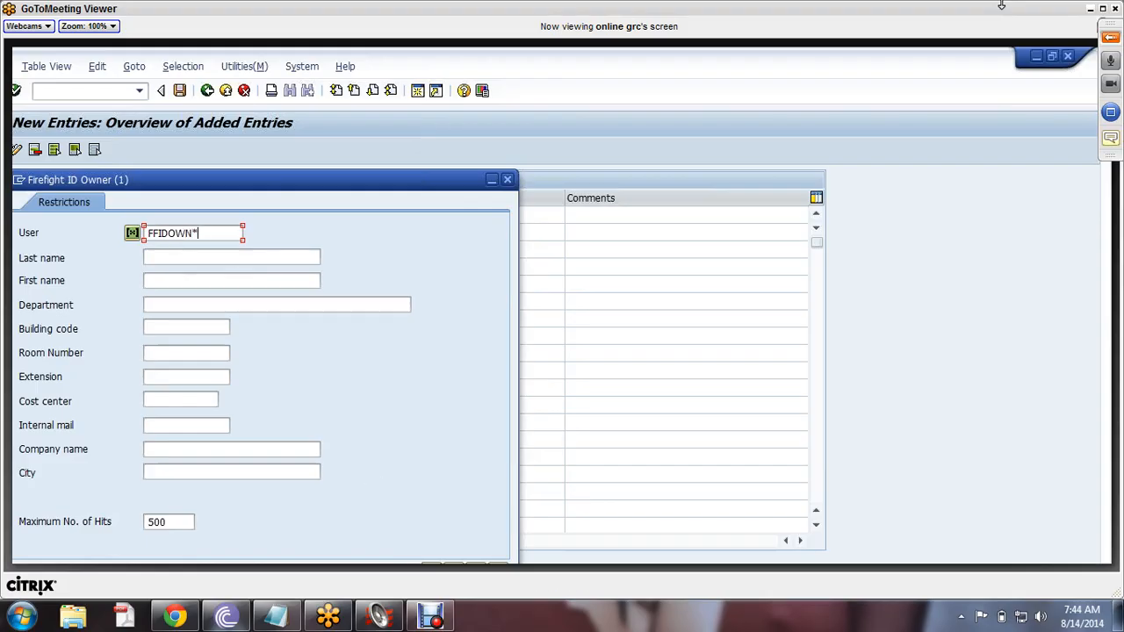
key("Return")
key("BackSpace")
key("BackSpace")
key("BackSpace")
key("BackSpace")
key("BackSpace")
key("BackSpace")
type("*")
key("Return")
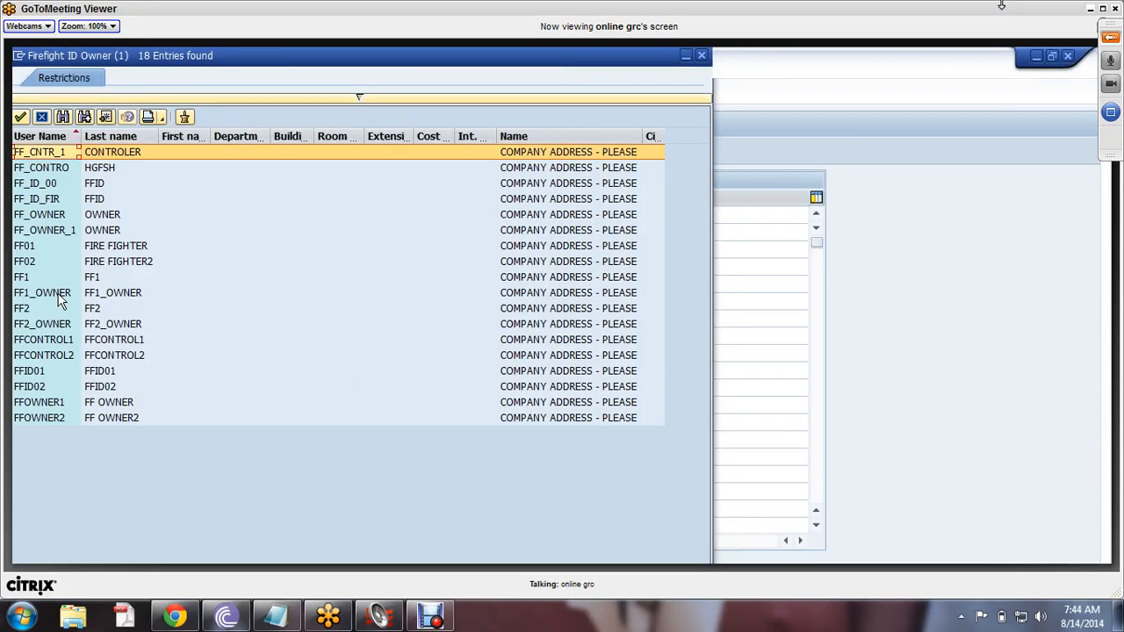
left_click(35, 404)
left_click(36, 420)
left_click(37, 405)
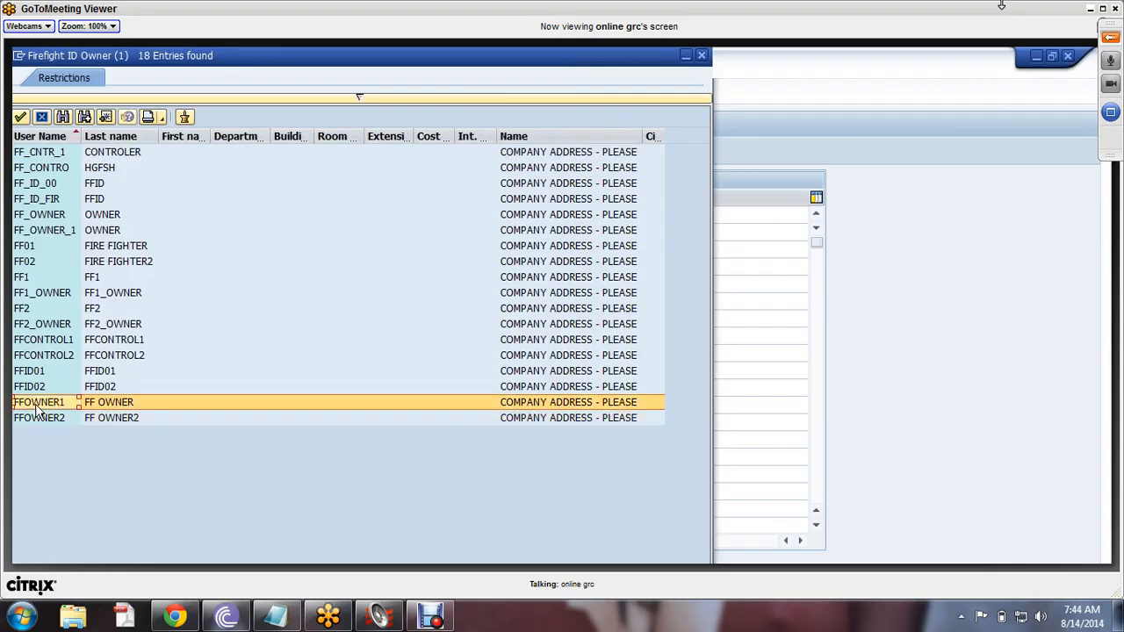
double_click(36, 404)
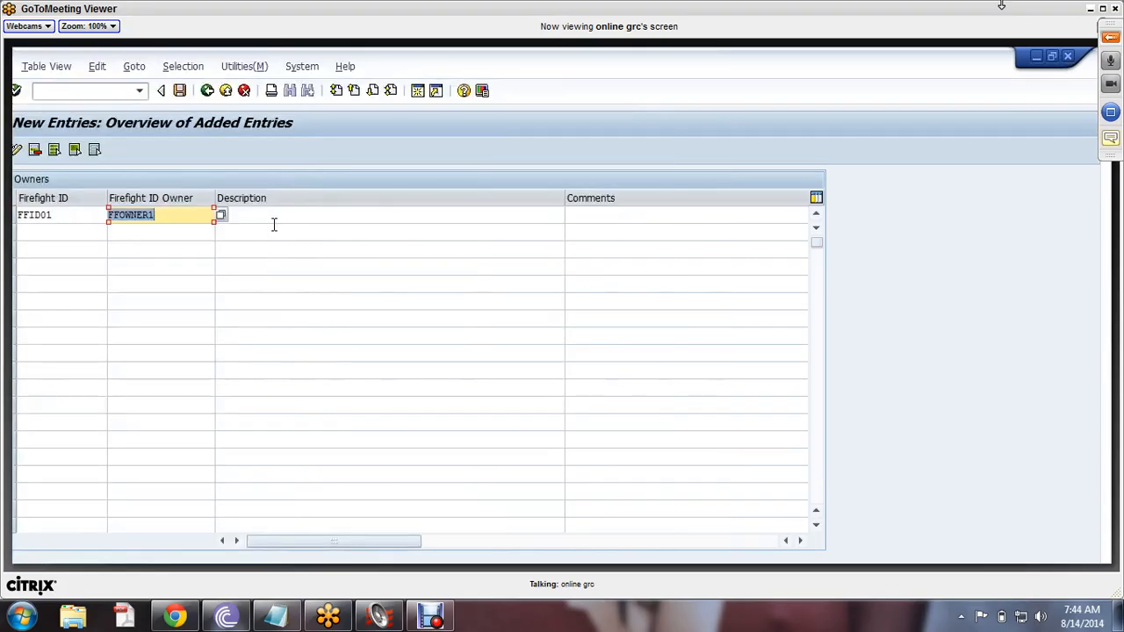
left_click(285, 216)
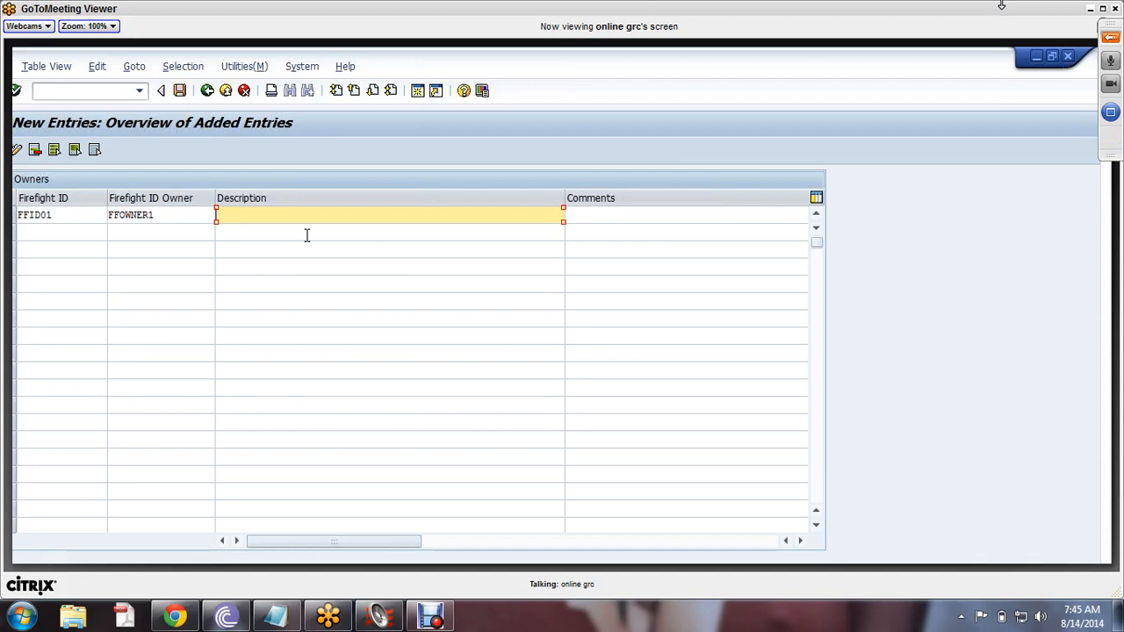
- Enter 'Owner assignment' as description and comment, then save the FFID01 entry
type("wner assignment")
left_click(612, 217)
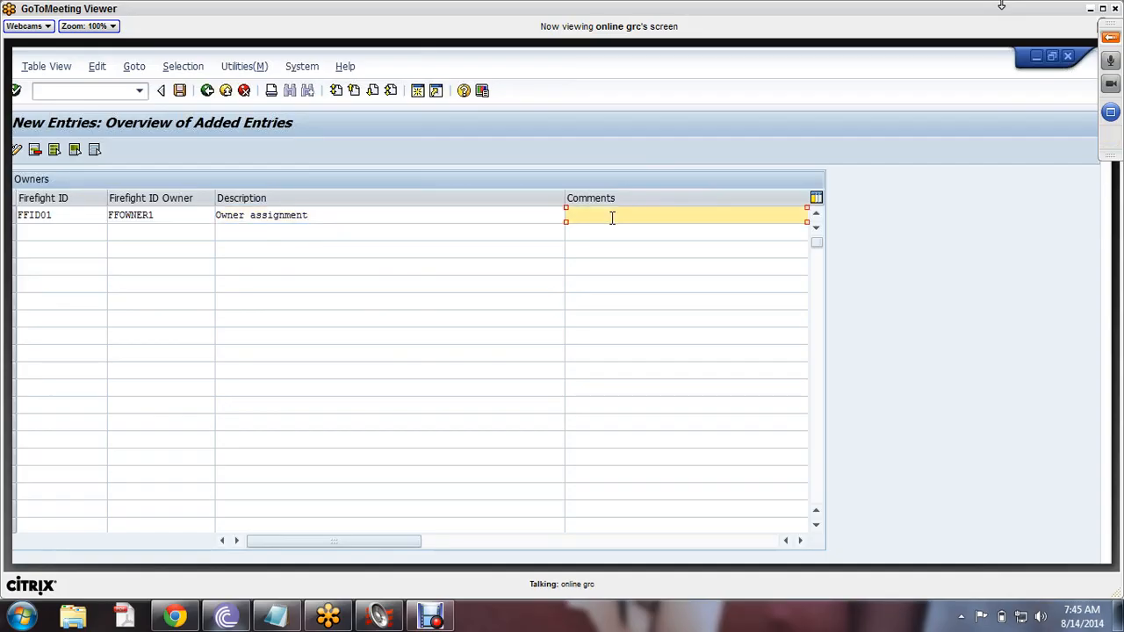
type("Owne")
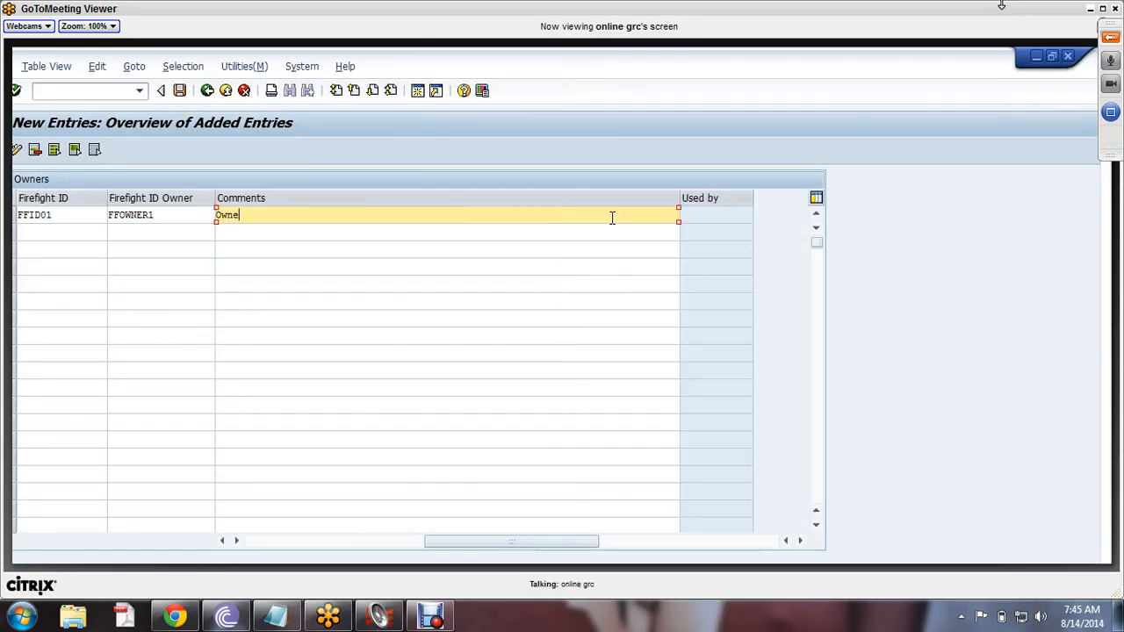
type("r assignment")
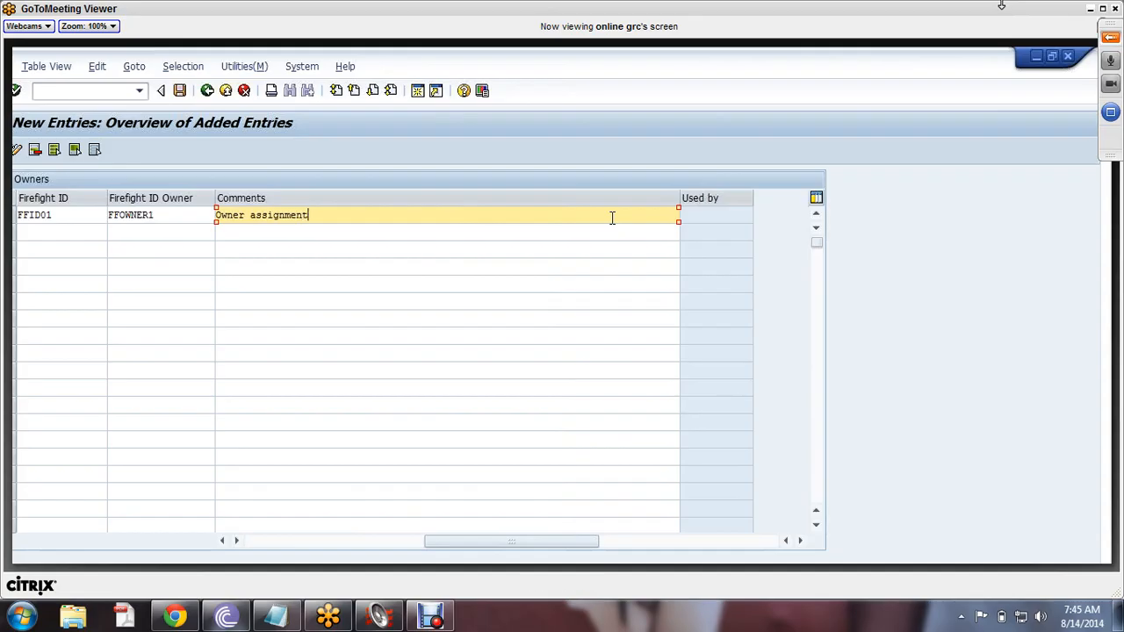
left_click(180, 92)
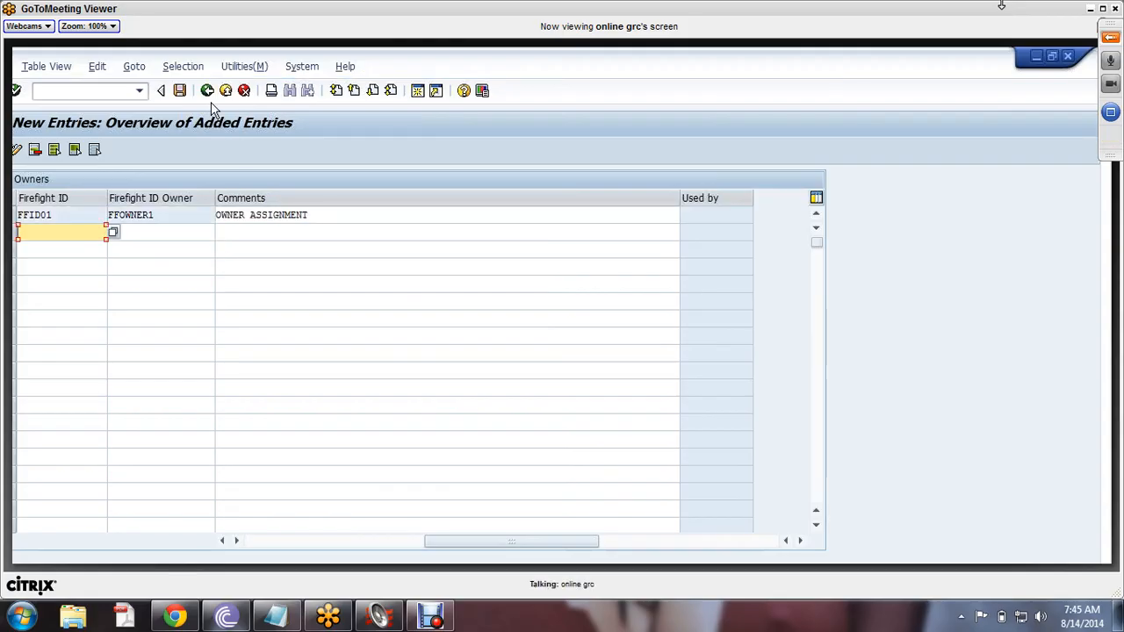
- Return to the Owners overview and select the FFID01 / FFOWNER1 row text
left_click(207, 91)
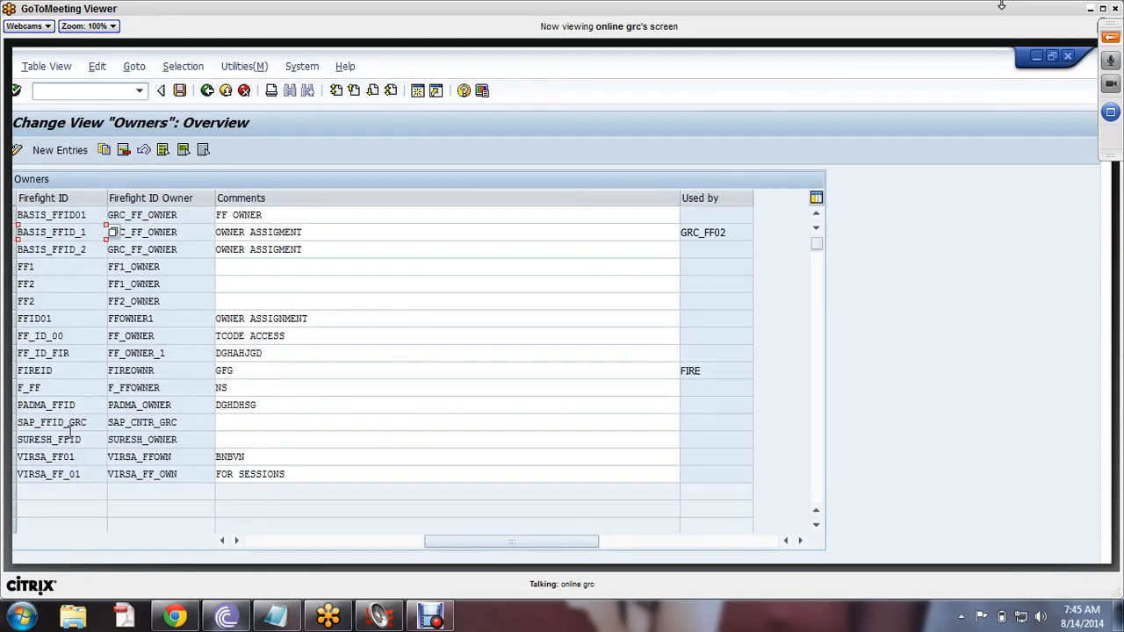
left_click_drag(73, 318, 15, 319)
left_click(167, 319)
left_click_drag(167, 319, 99, 324)
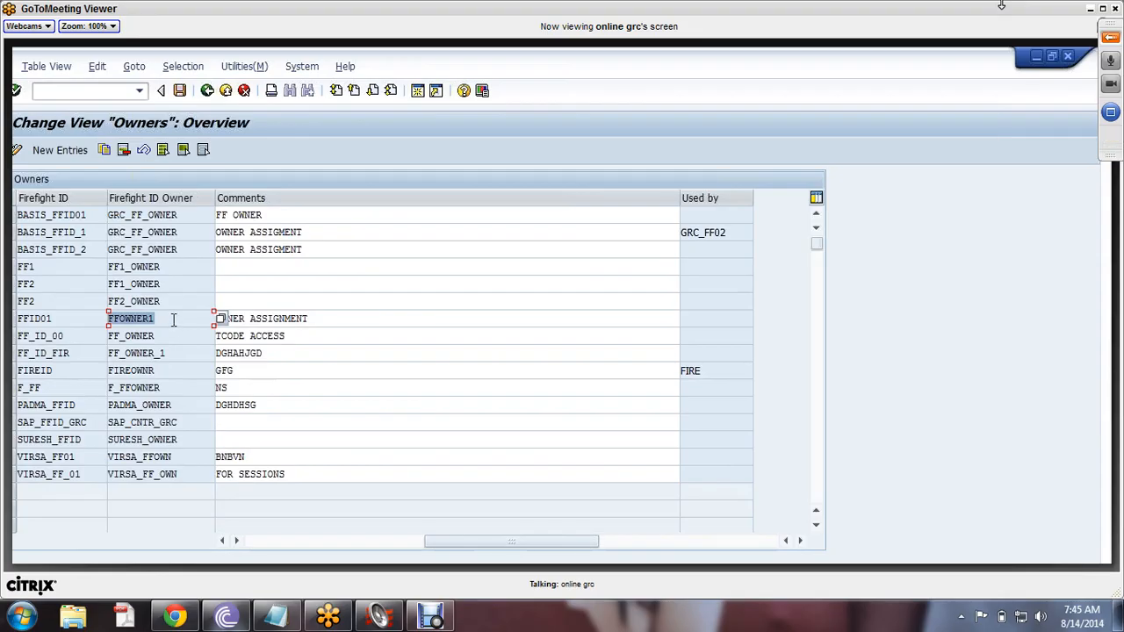
left_click_drag(172, 321, 16, 321)
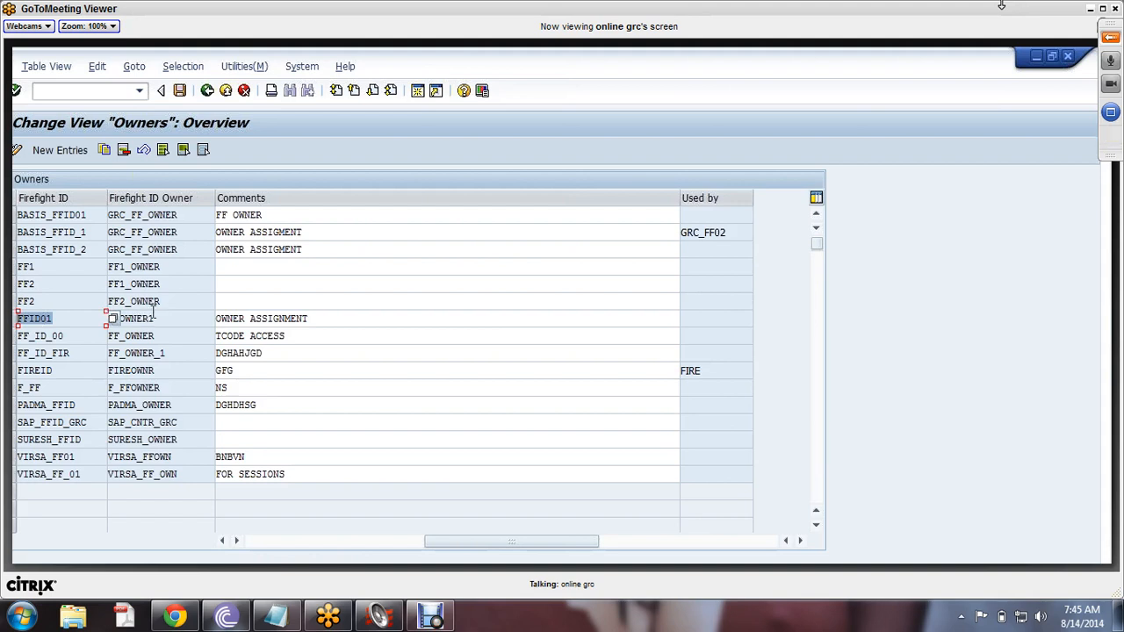
key("Tab")
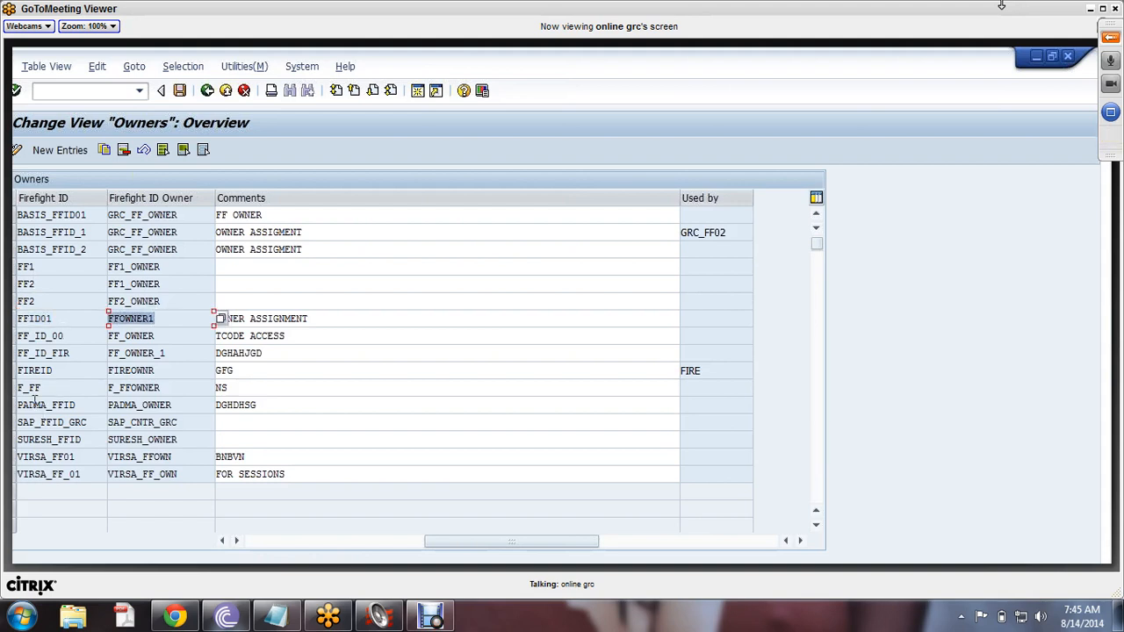
key("shift+Tab")
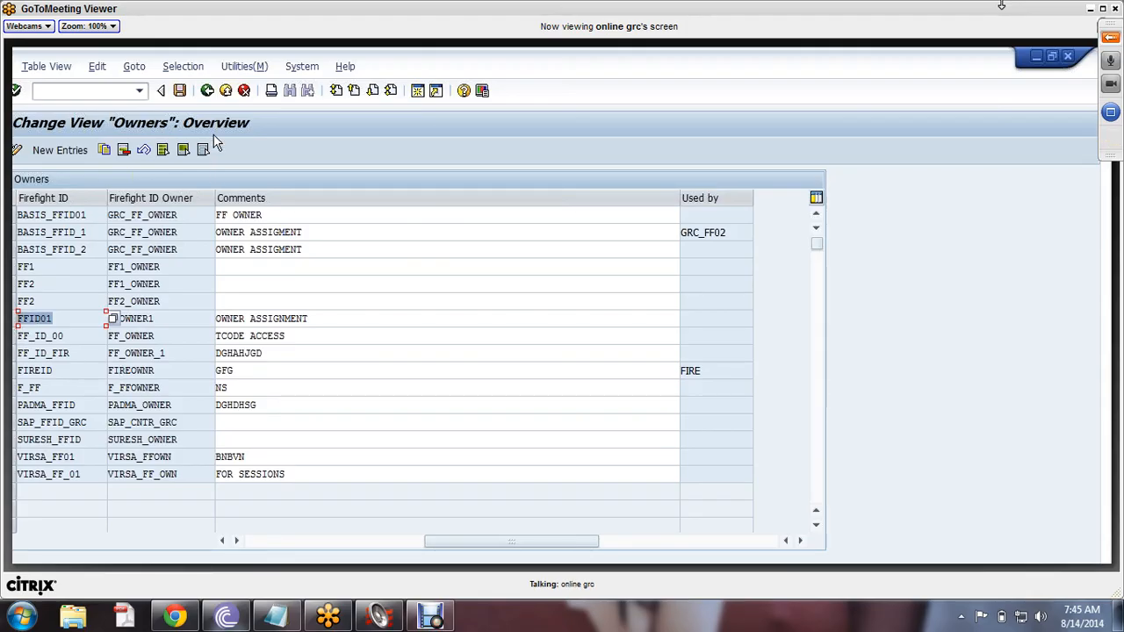
- Add a new Owners row pairing FFID02 with FFOWNER2, commented 'owner assignment'
left_click(53, 153)
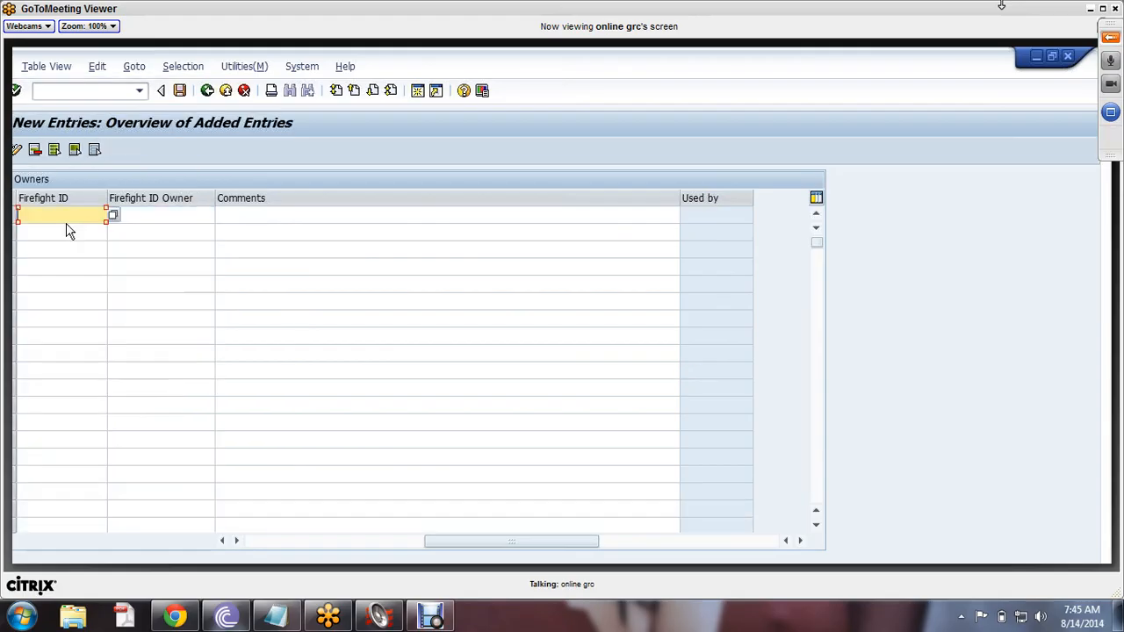
type("FFID0")
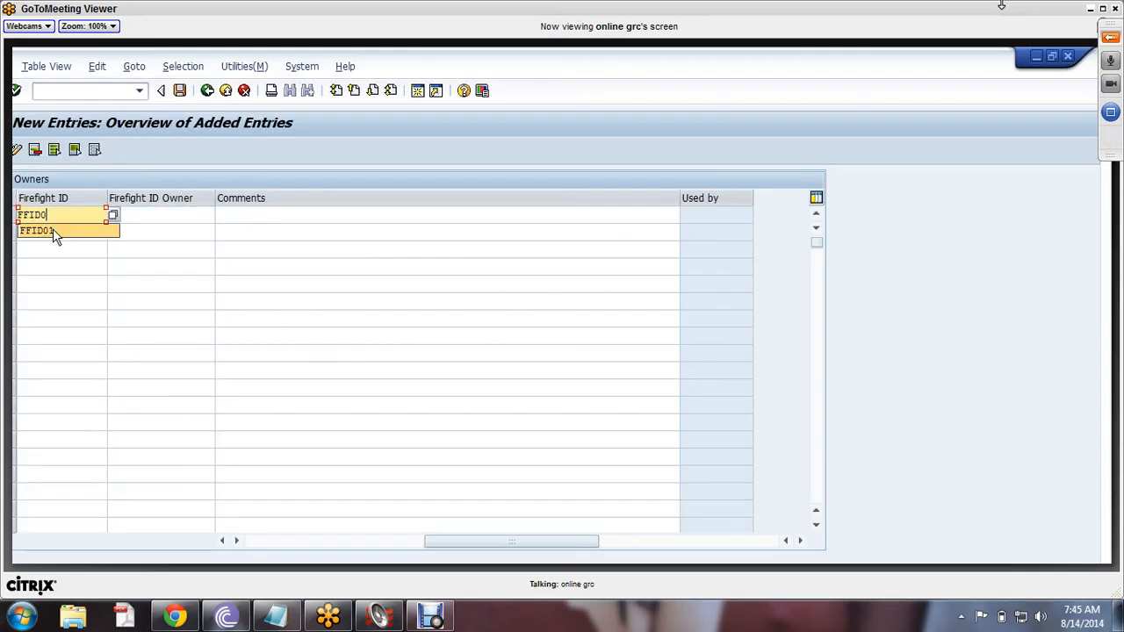
type("2")
left_click(148, 217)
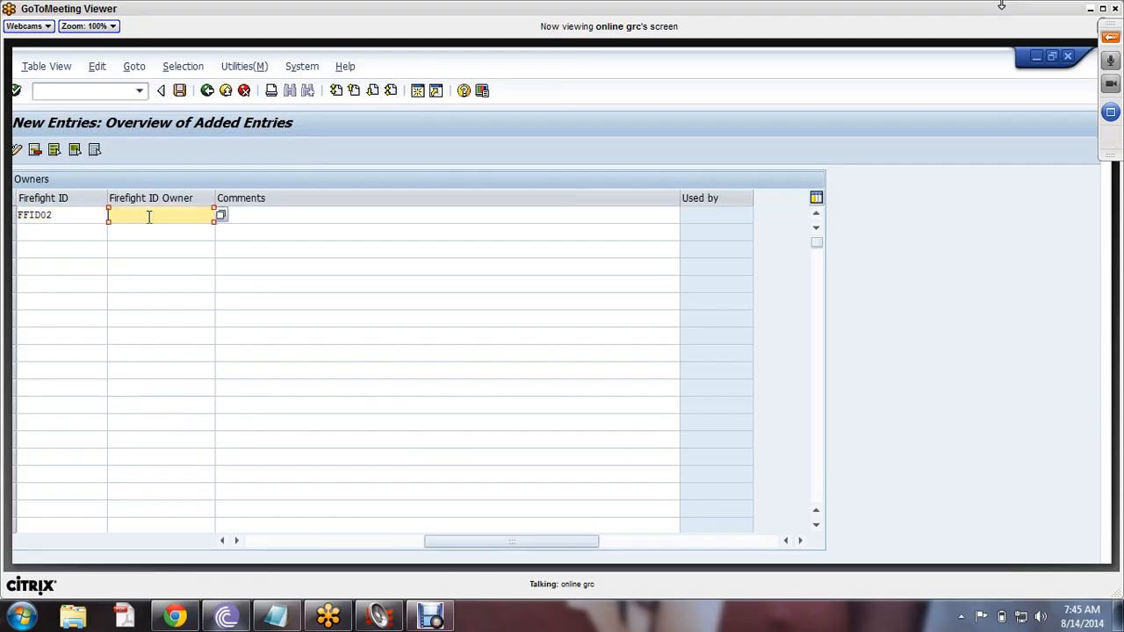
type("F")
left_click(145, 231)
key("BackSpace")
type("2")
left_click(264, 219)
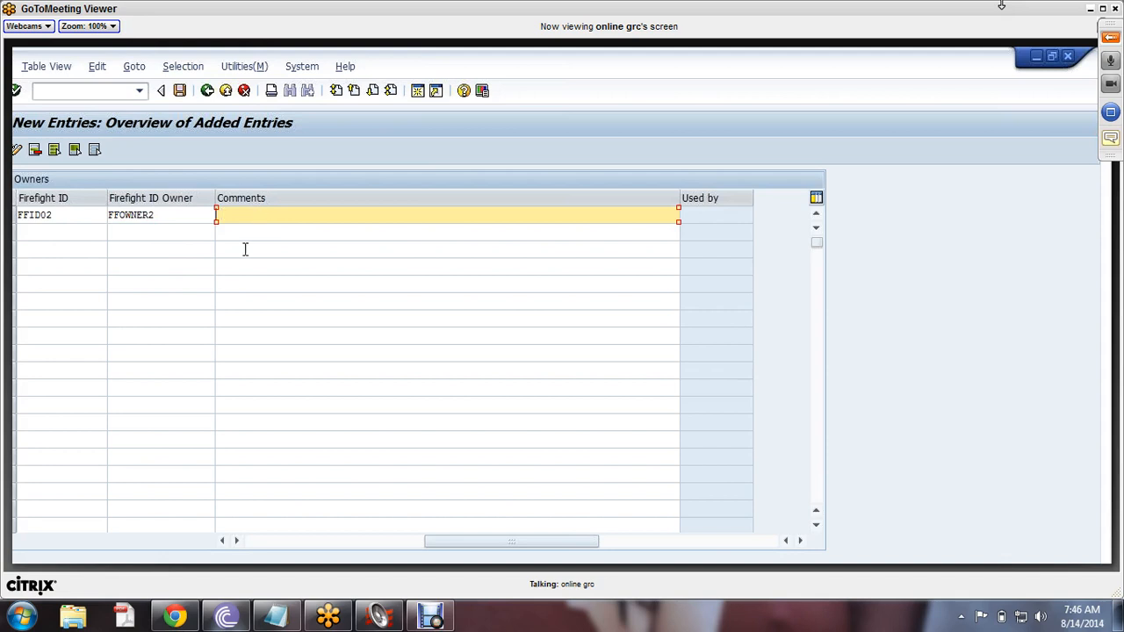
type("role")
key("BackSpace")
key("BackSpace")
key("BackSpace")
type("owner a")
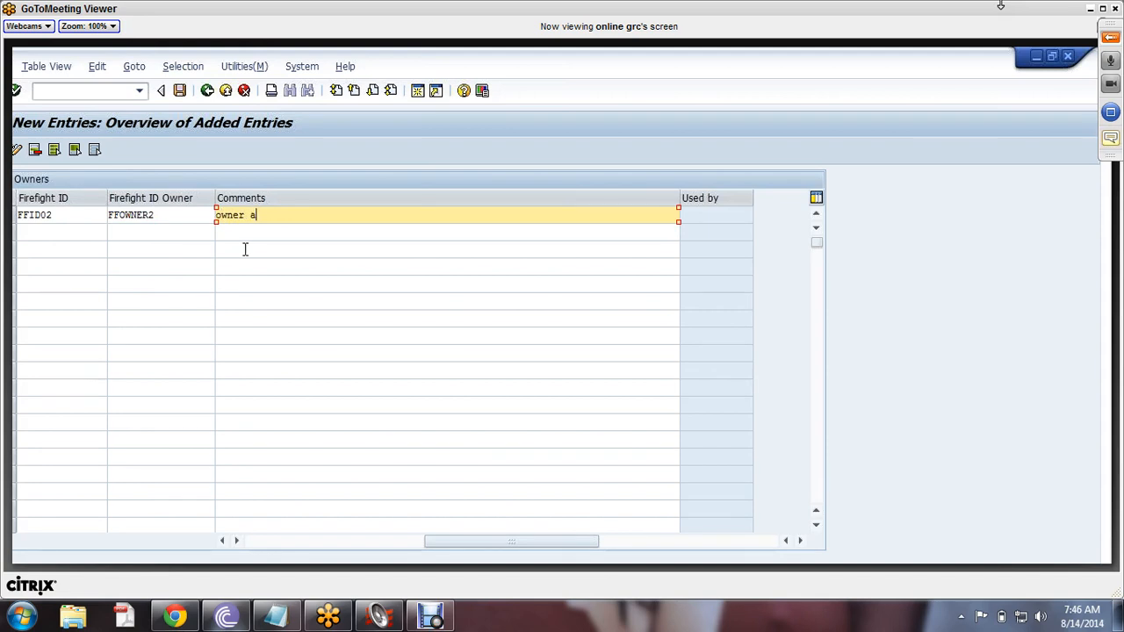
type("ssignment")
left_click_drag(326, 217, 166, 219)
- Send 'i have question' in the meeting chat
left_click(1110, 37)
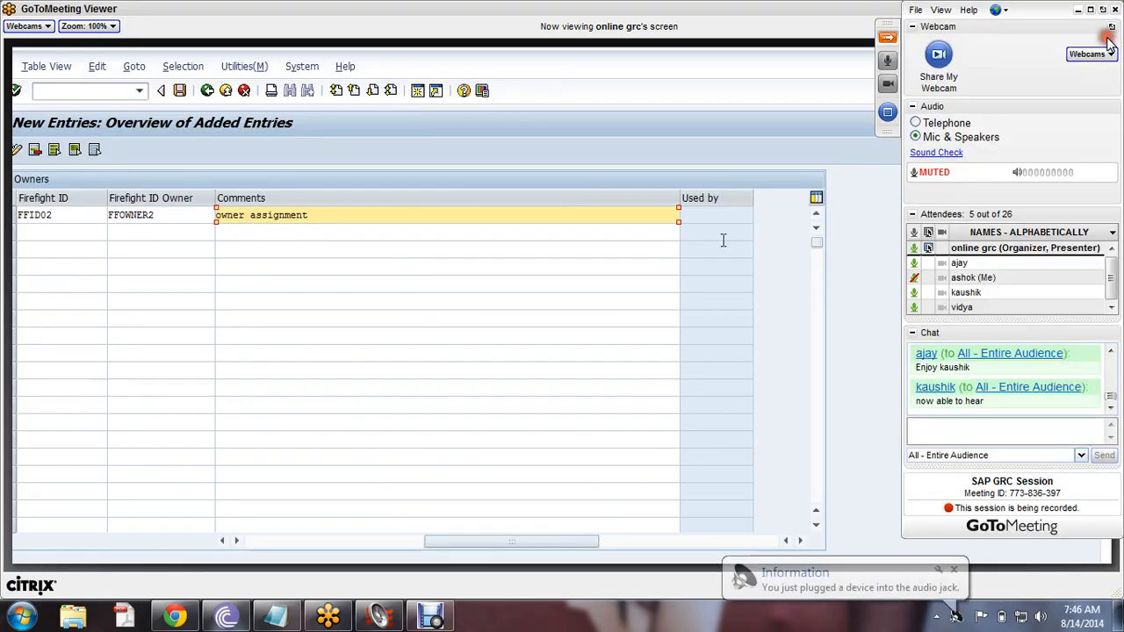
left_click(949, 432)
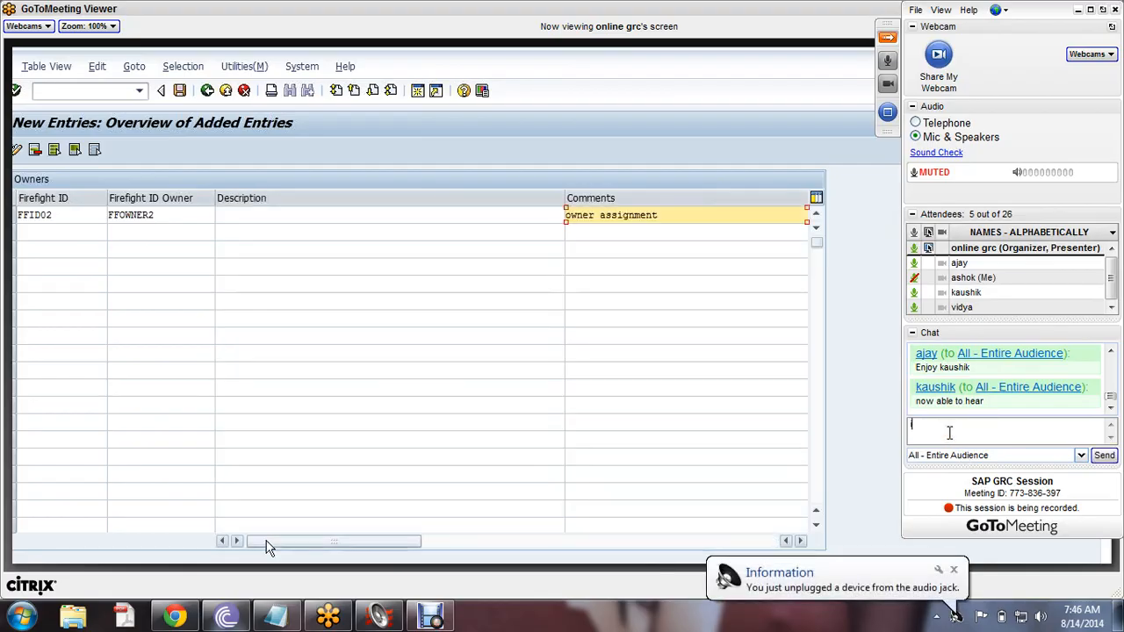
type("i have ")
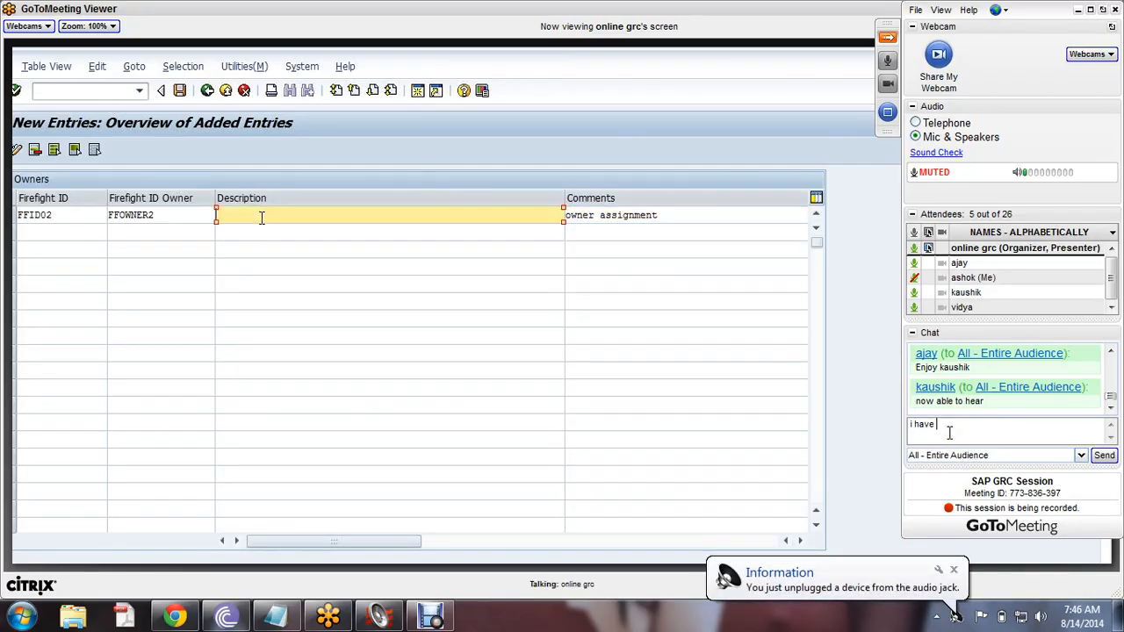
type("question")
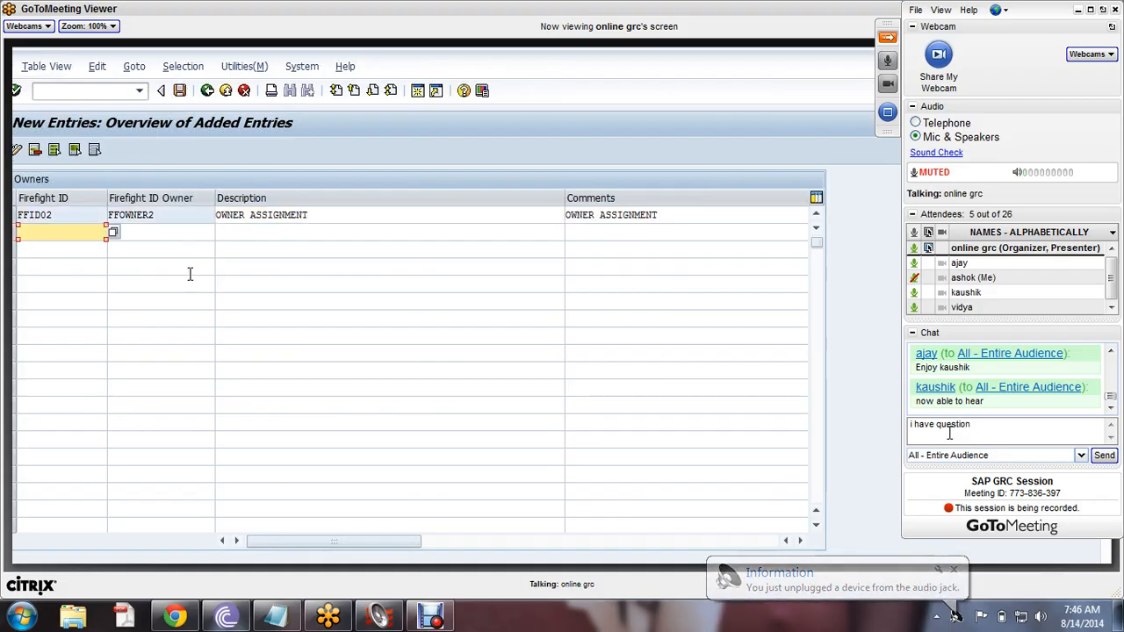
key("Return")
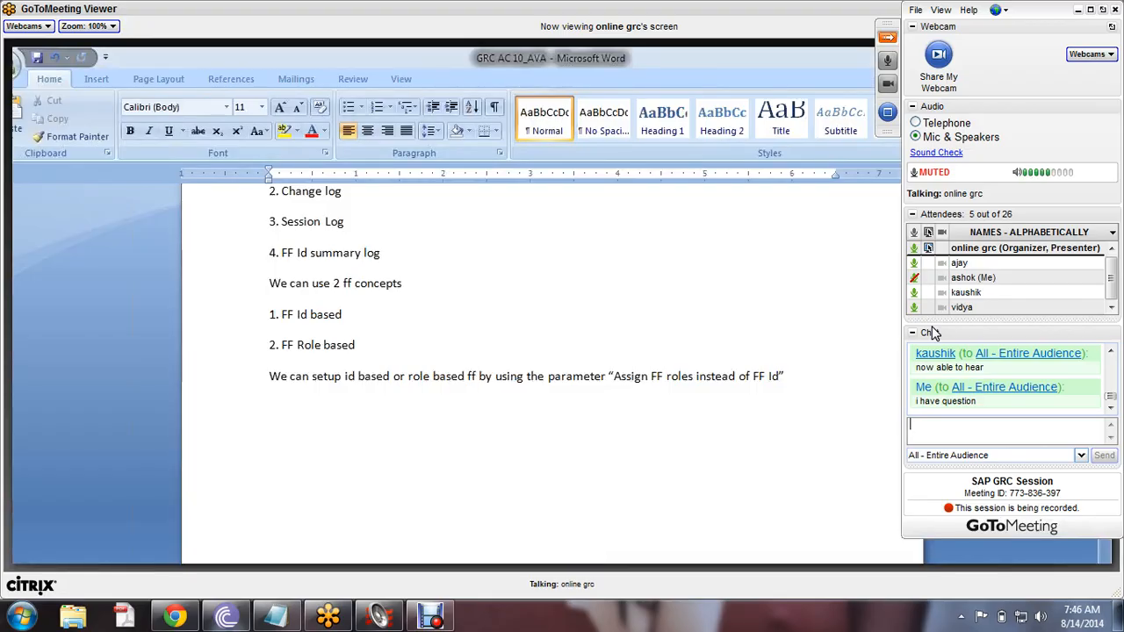
- Unmute the microphone and bring the meeting control panel back
left_click(914, 278)
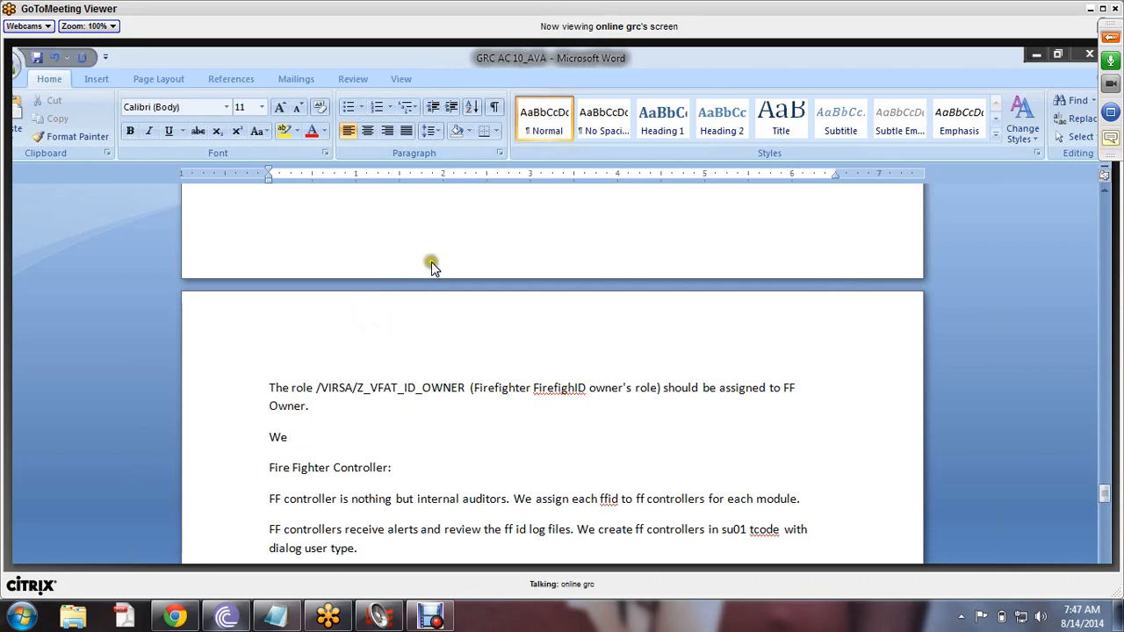
left_click(1112, 35)
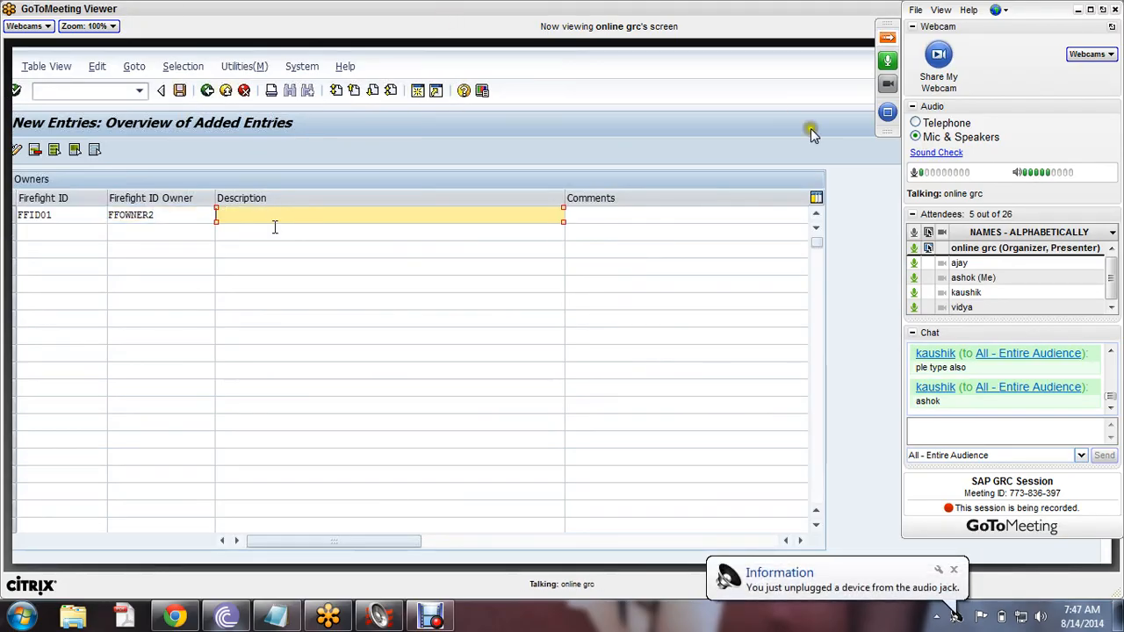
- Ask in chat whether one FFID can have several owners, then send 'ans is yes' and 'yes sir'
left_click(943, 436)
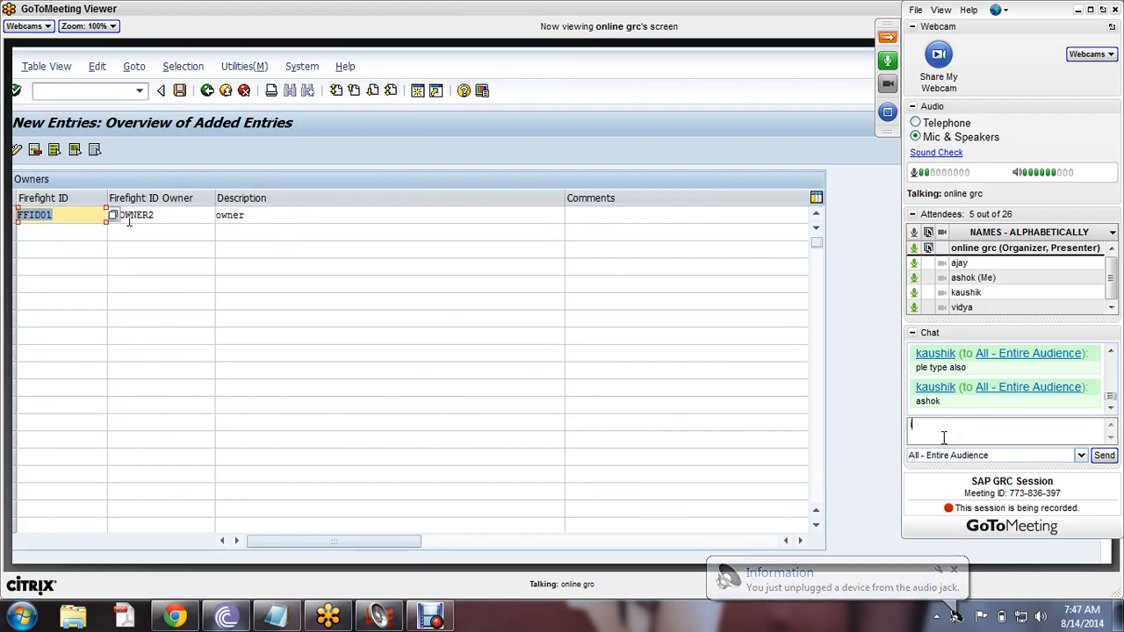
type("can we ass")
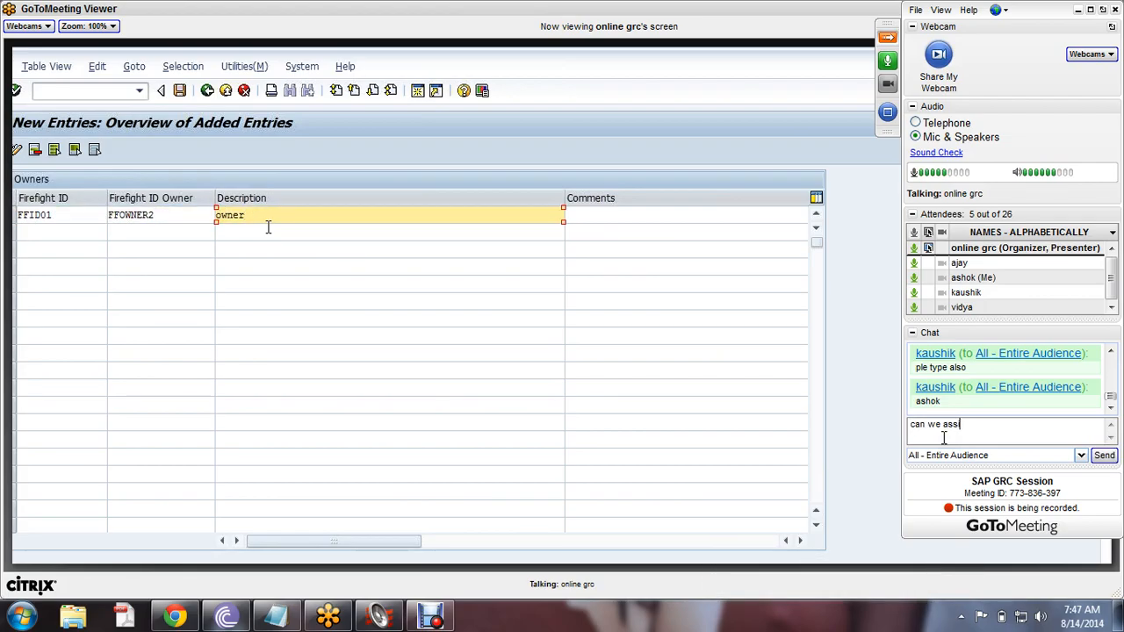
type("ign ")
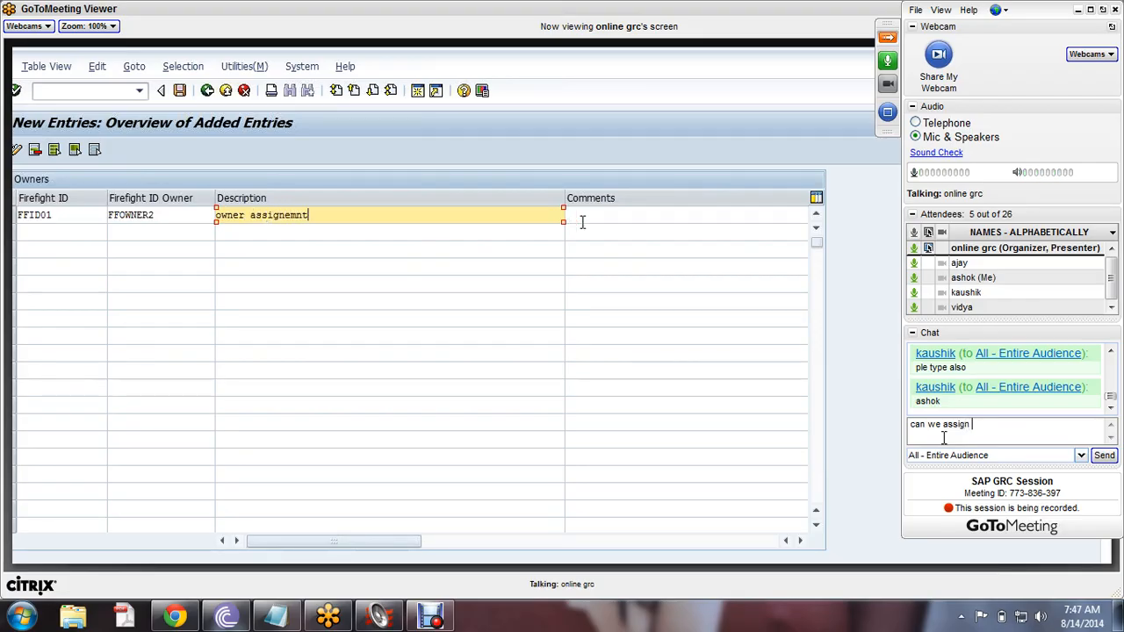
type("1 f")
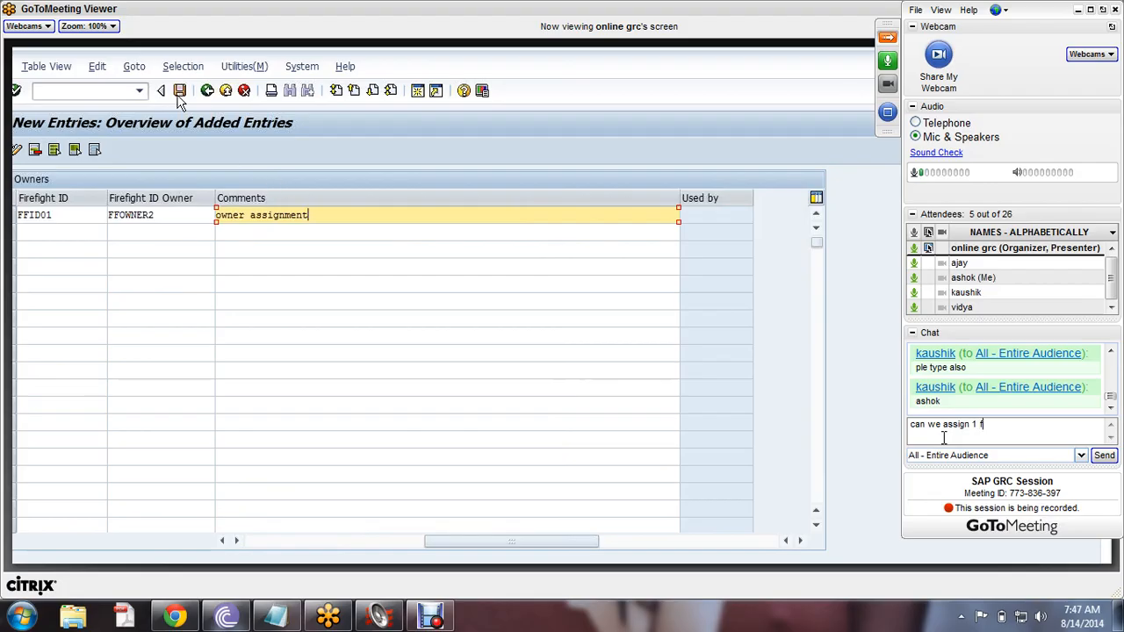
type("fid t")
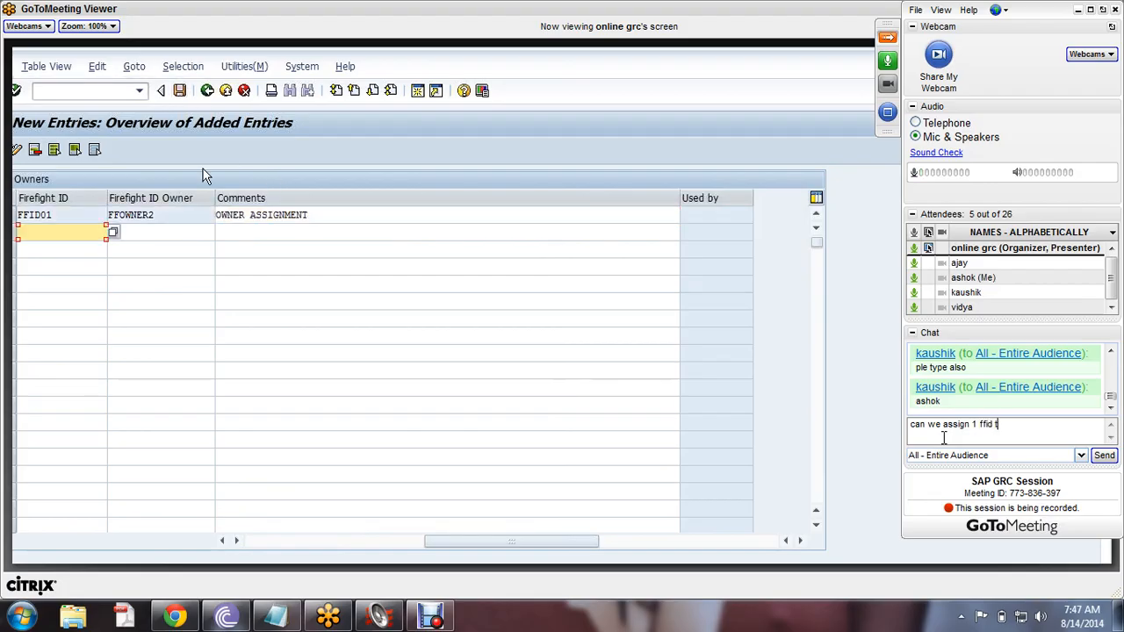
type("o more")
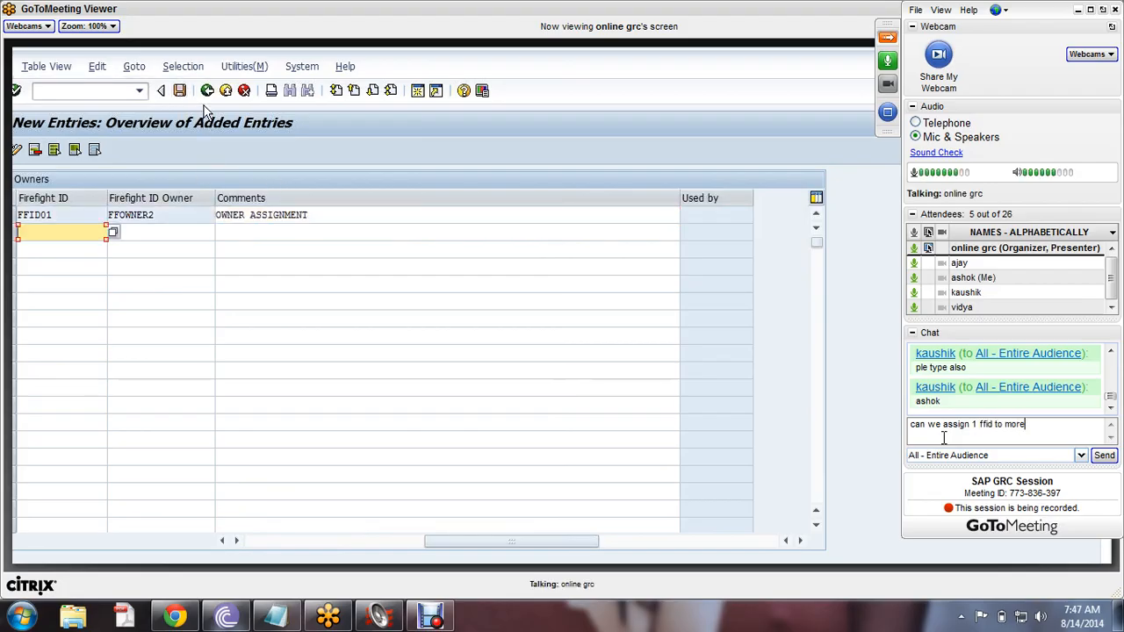
type(" than 1")
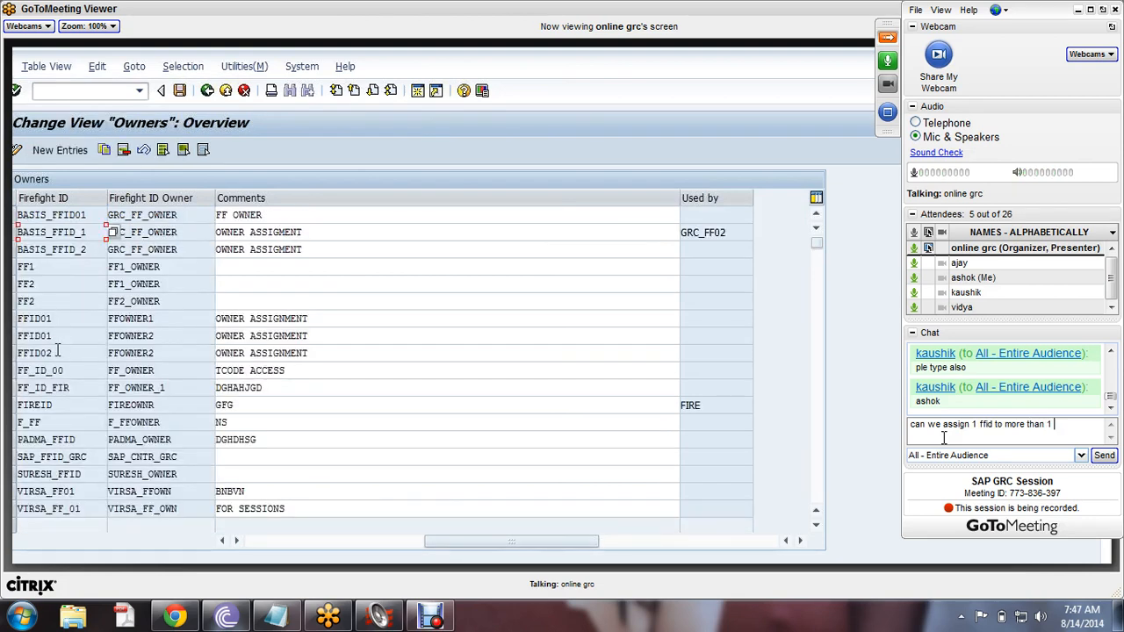
type(" ff")
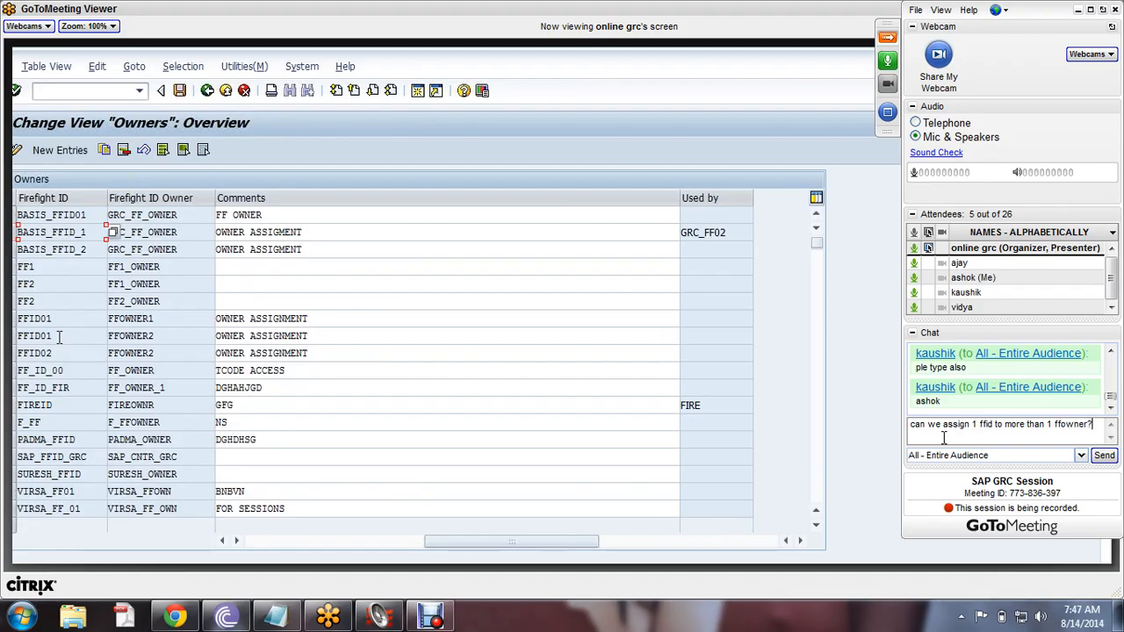
key("Return")
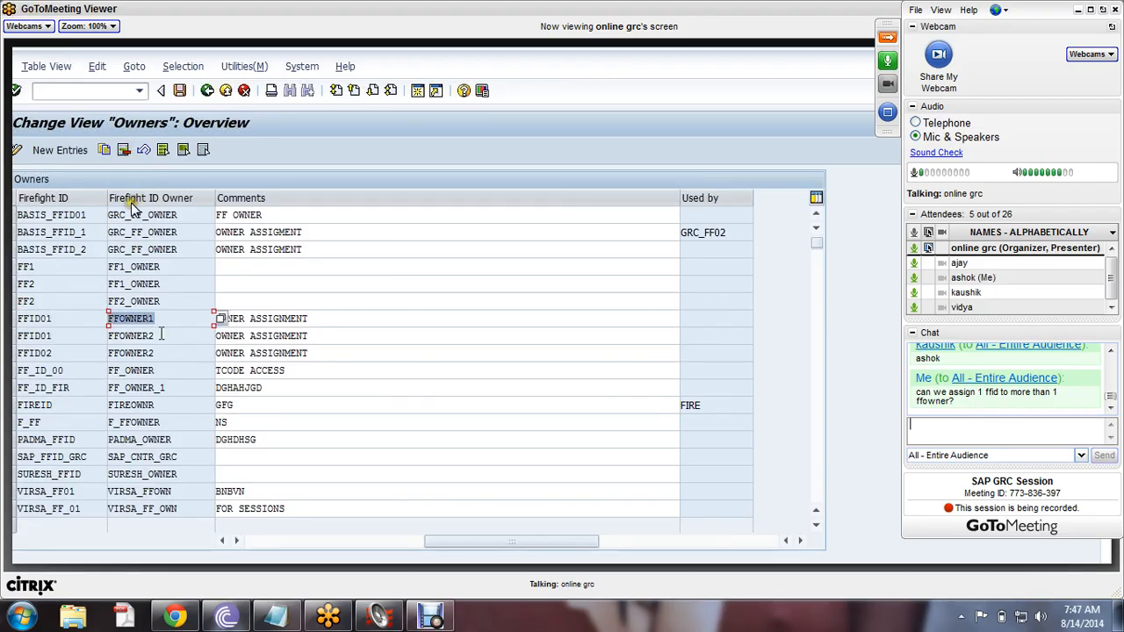
type("an")
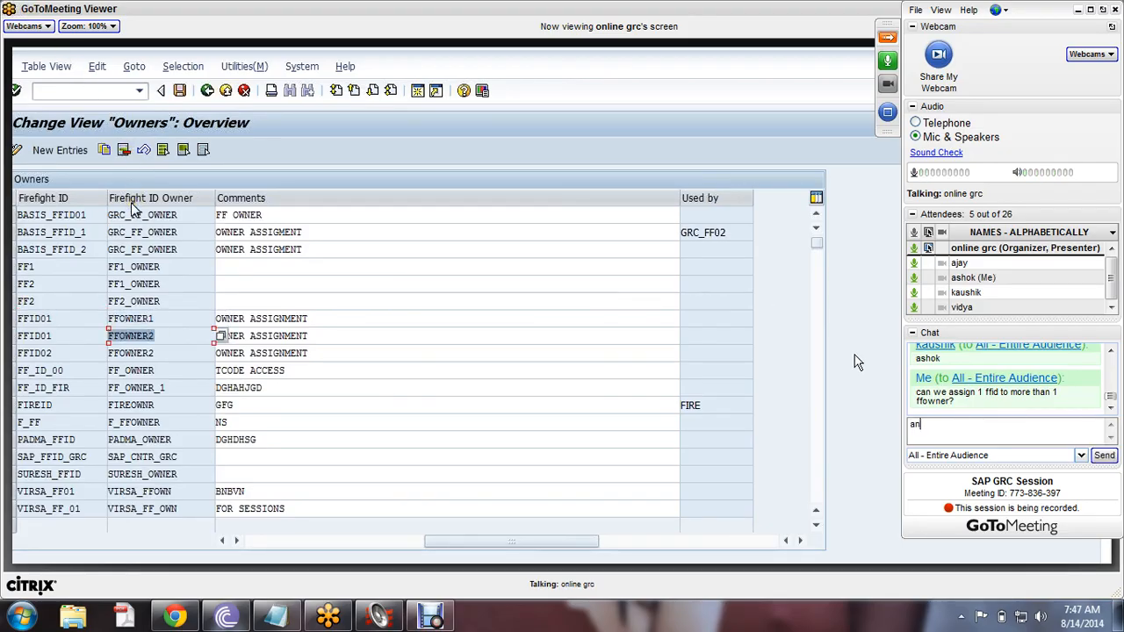
type("s is y")
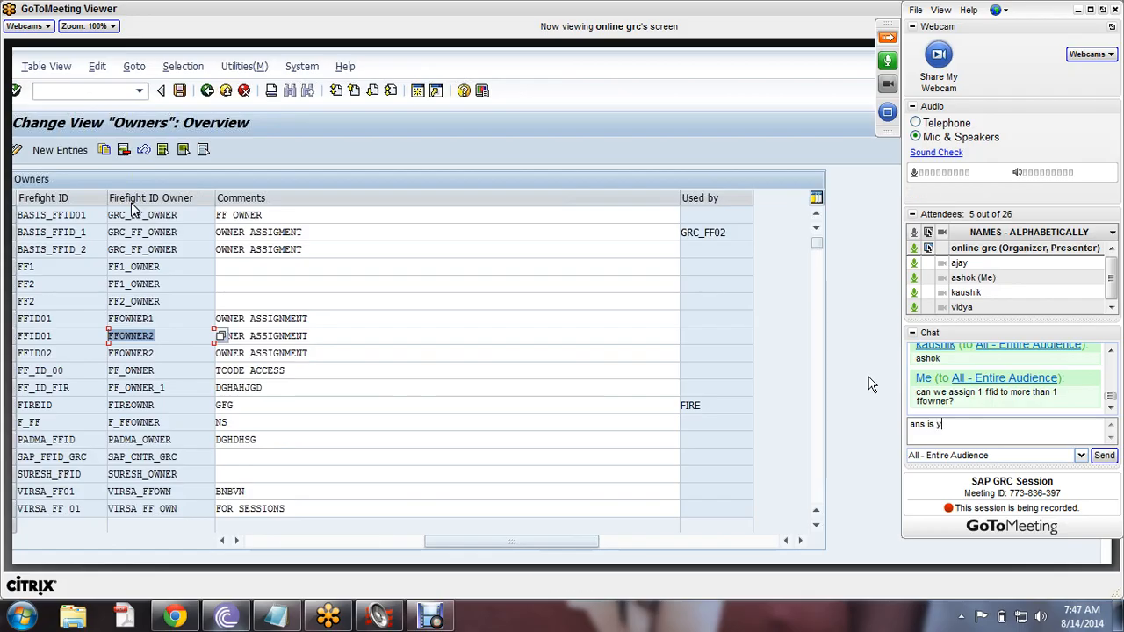
type("es")
key("Return")
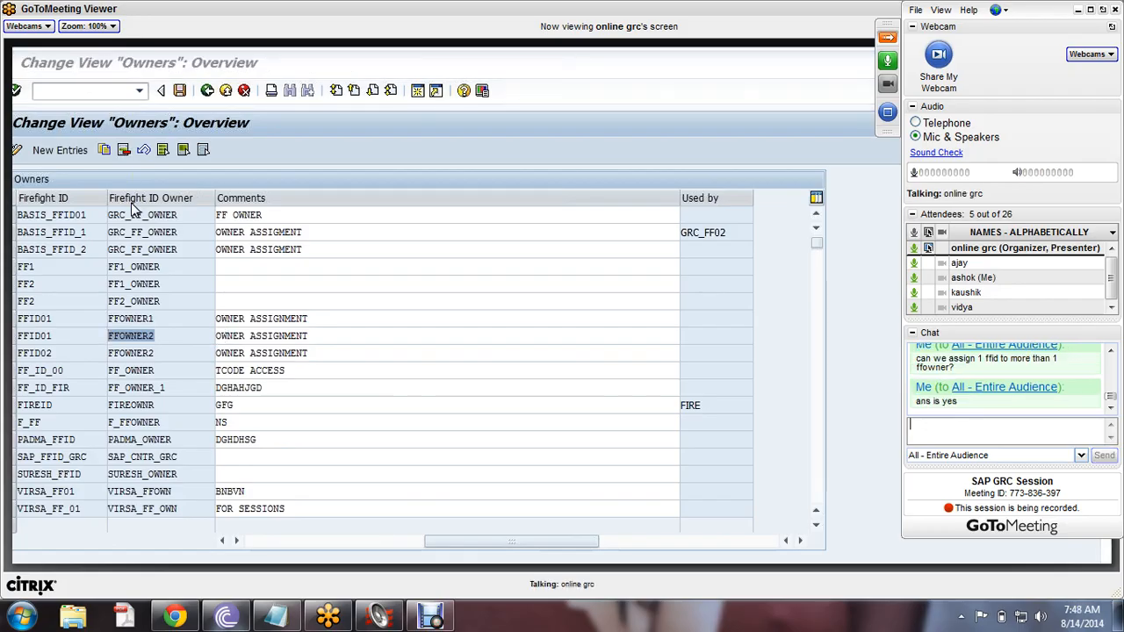
type("ye")
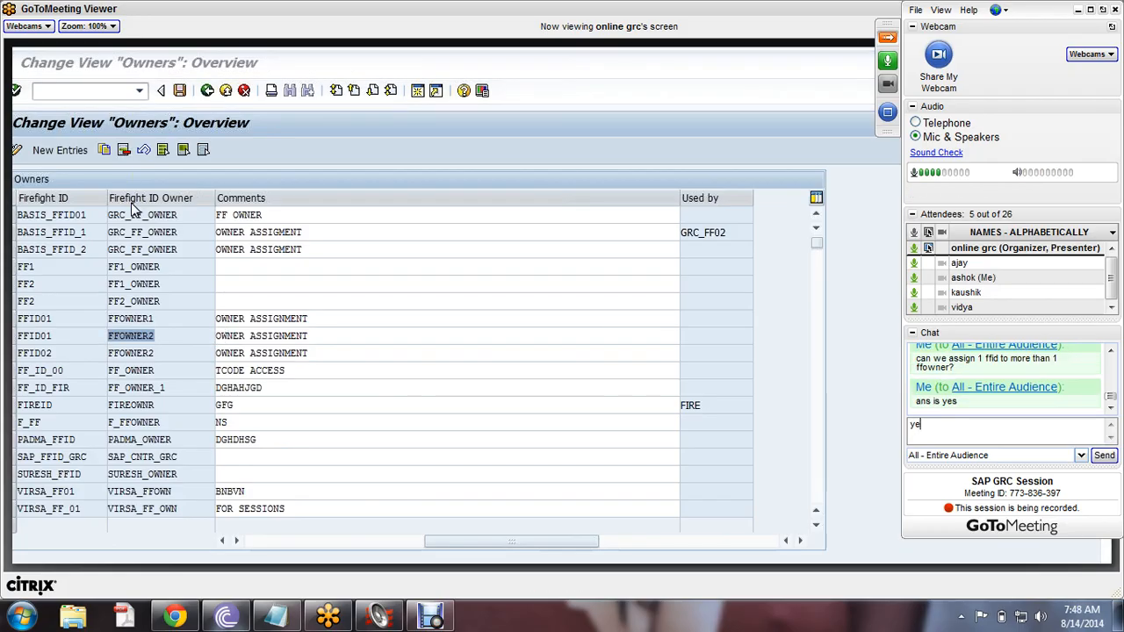
type("s sir")
key("Return")
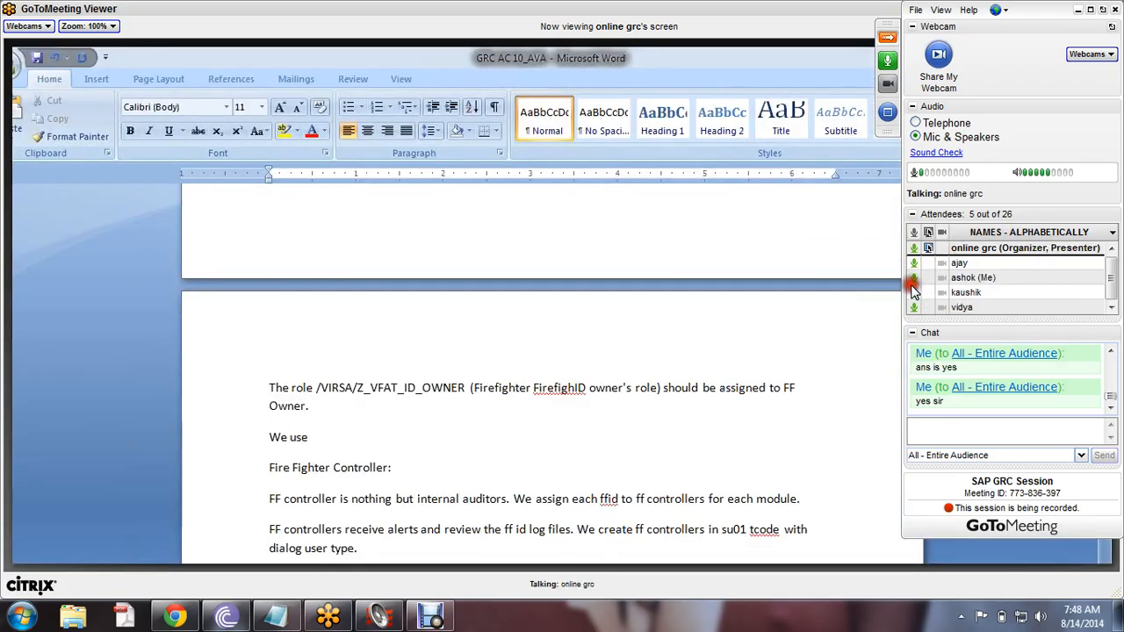
- Mute the microphone in the meeting
left_click(913, 279)
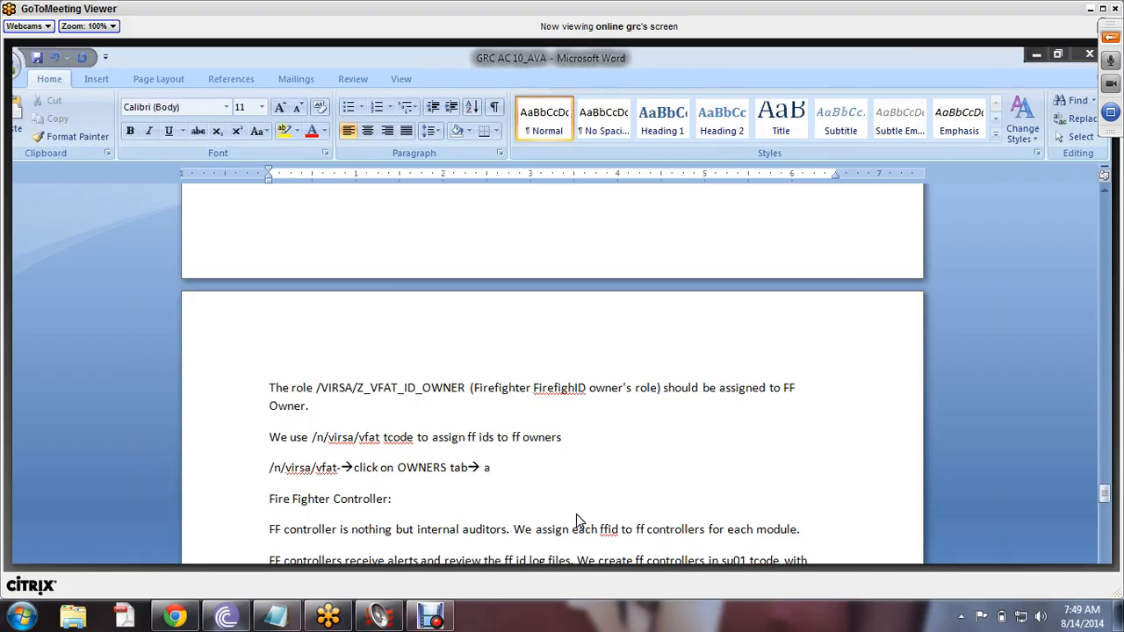
- Finish the Word step line with 'New Entries--> provide ff id name and owner name --> save'
key("BackSpace")
key("BackSpace")
key("BackSpace")
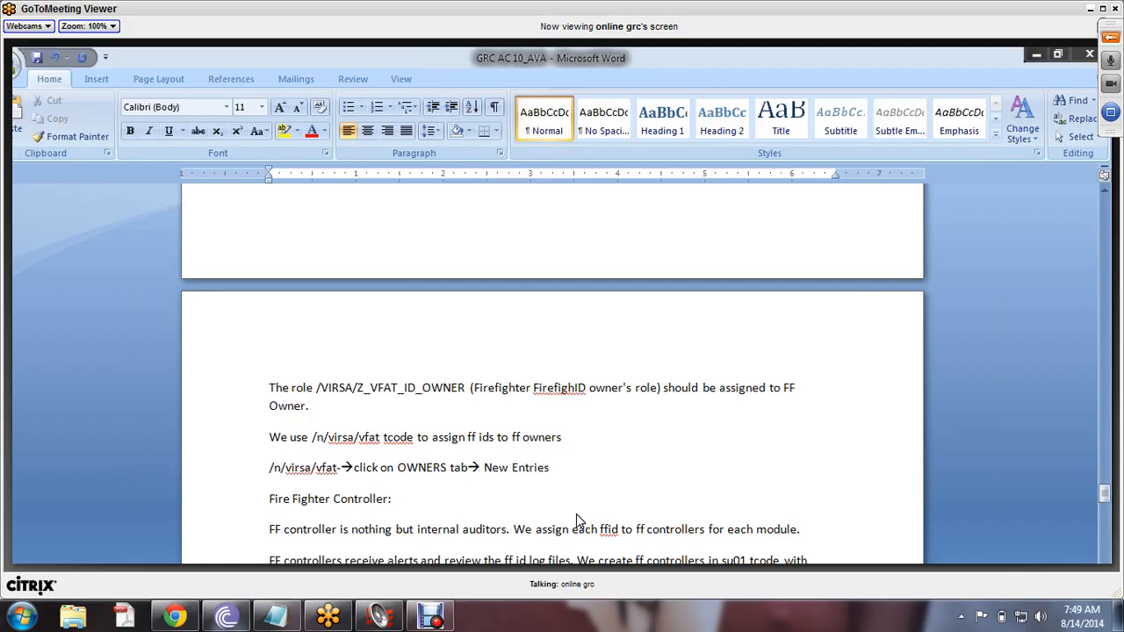
type("New Entries--")
type("> ")
type("provide ff id name and owner name")
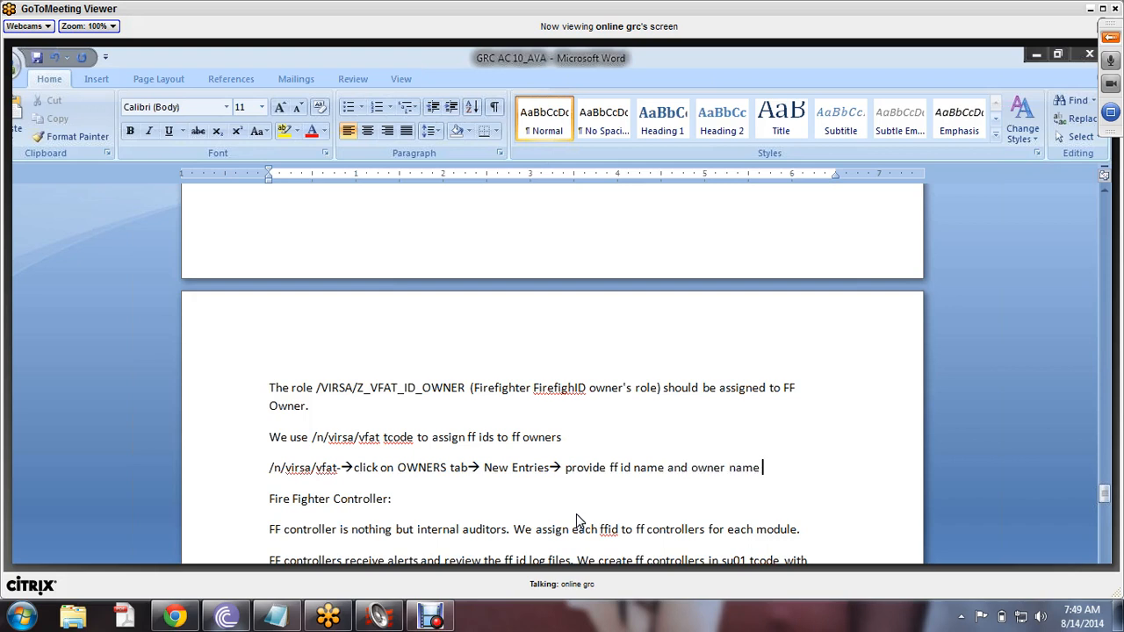
type("--> save")
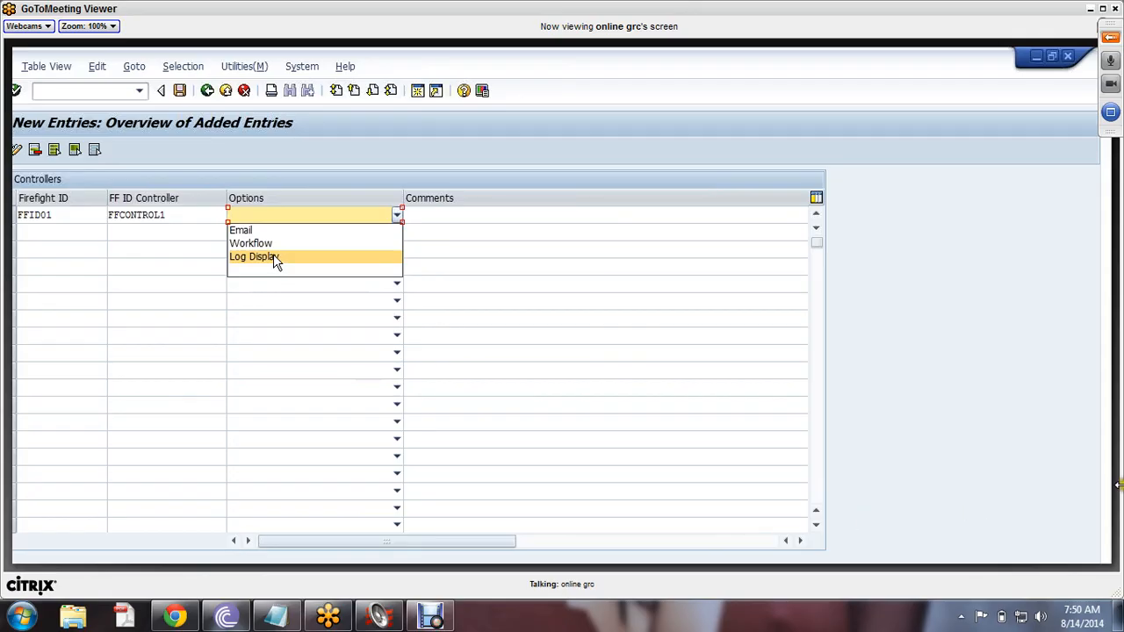
- Ask in the meeting chat 'what is workflow? option here'
left_click(1110, 37)
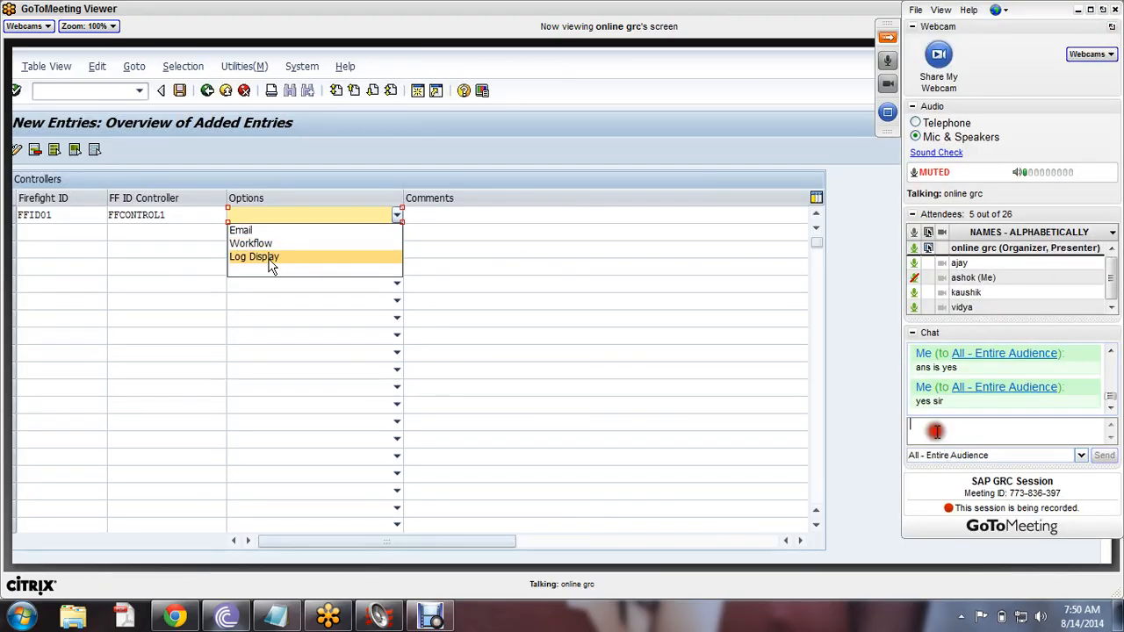
left_click(937, 432)
type("wh")
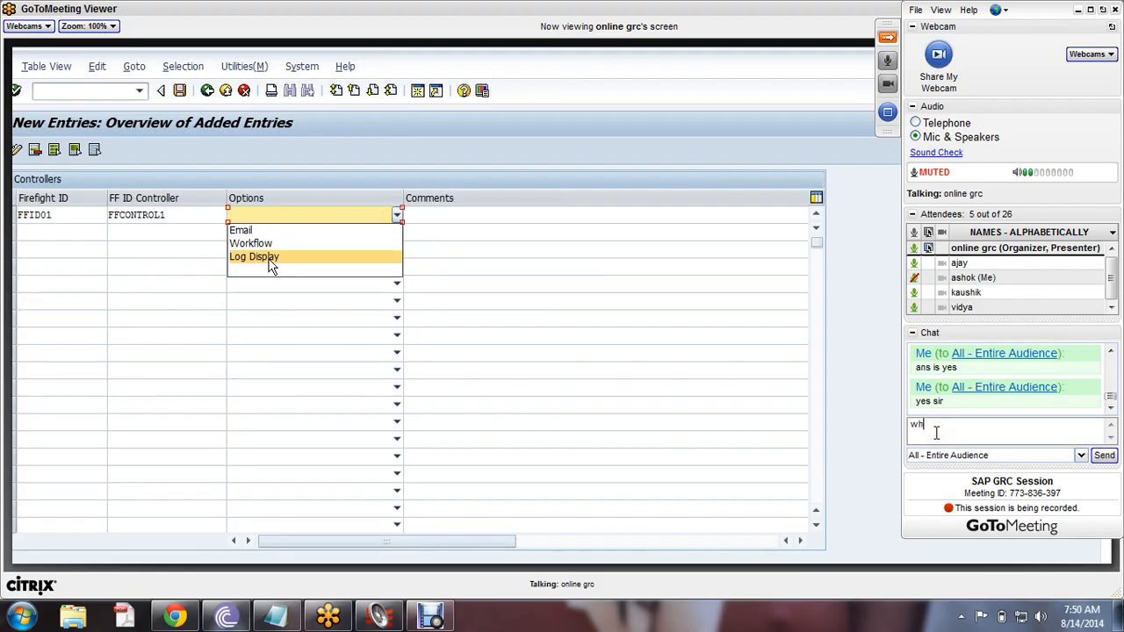
type("at is workflow")
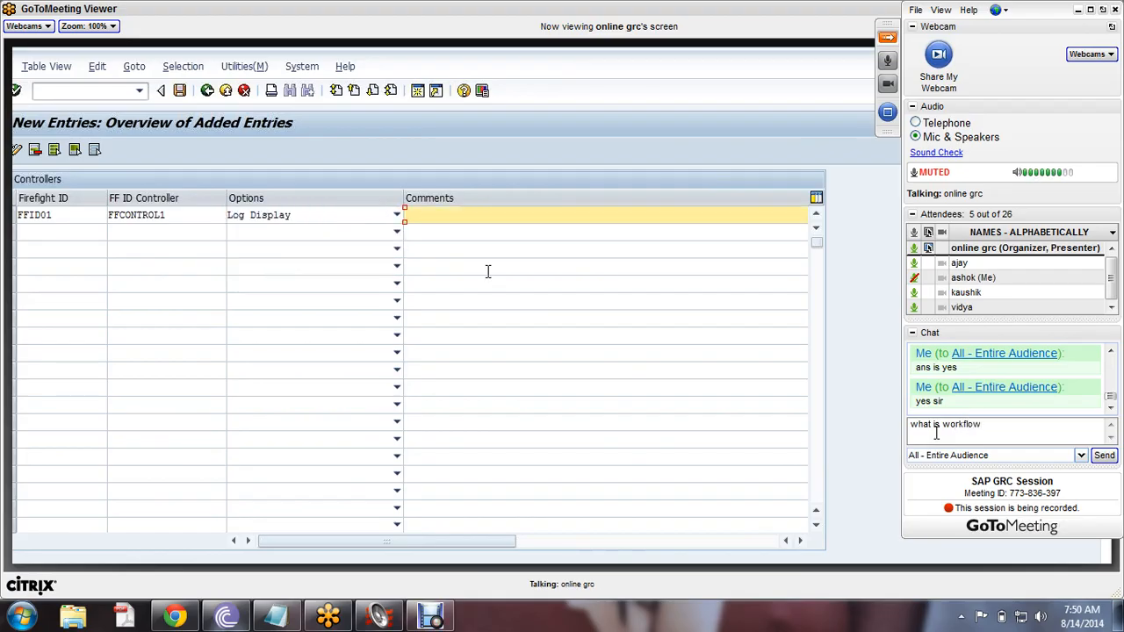
type("?")
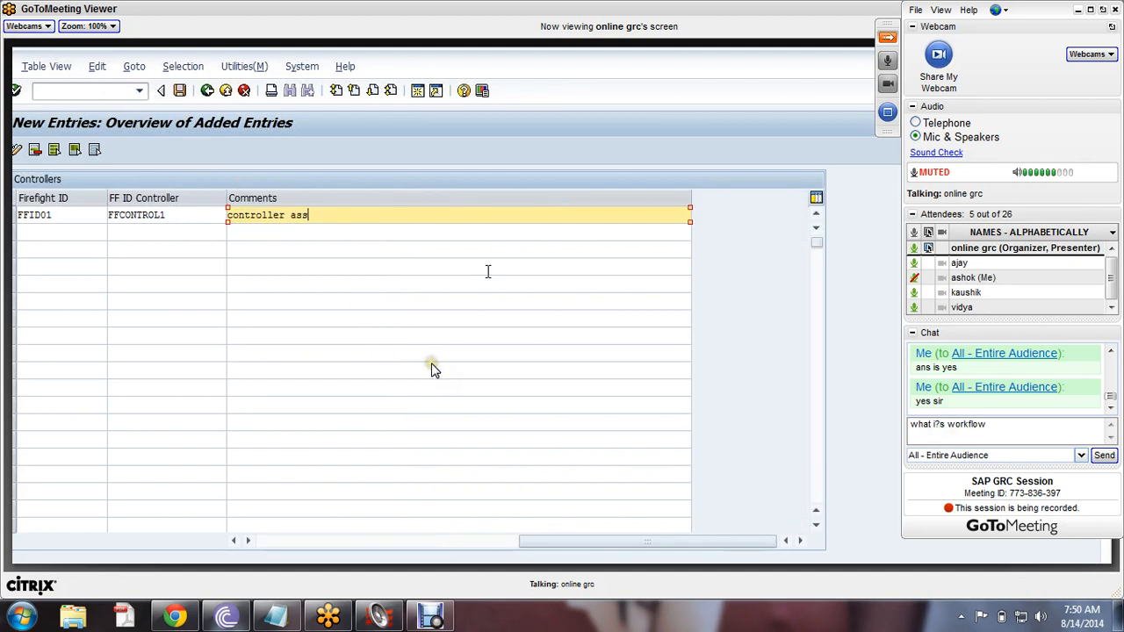
key("BackSpace")
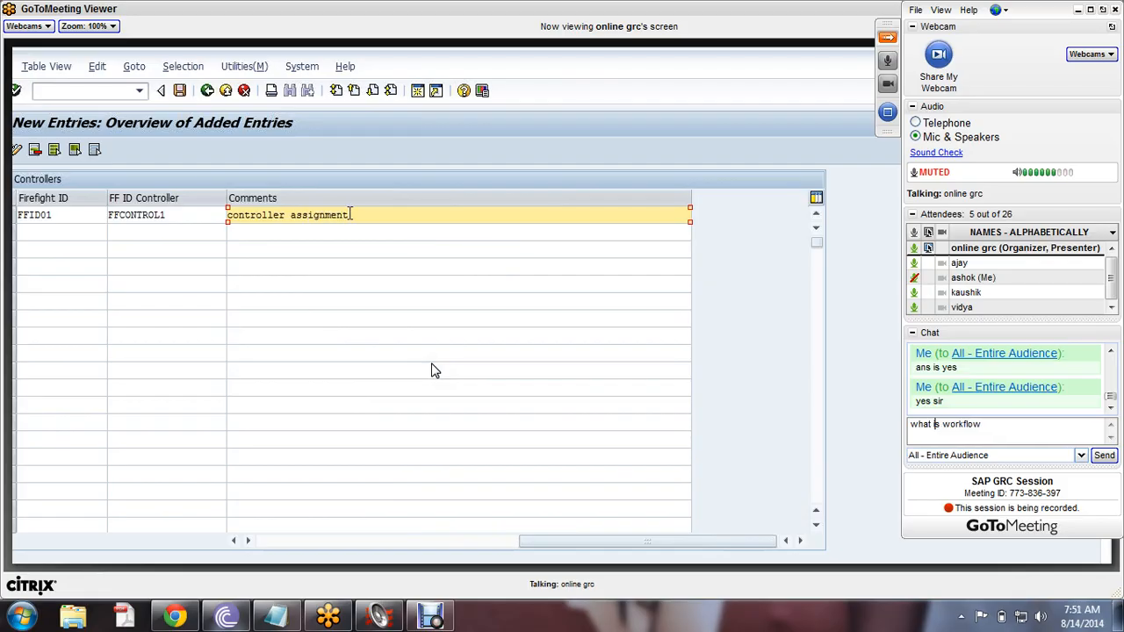
type("?")
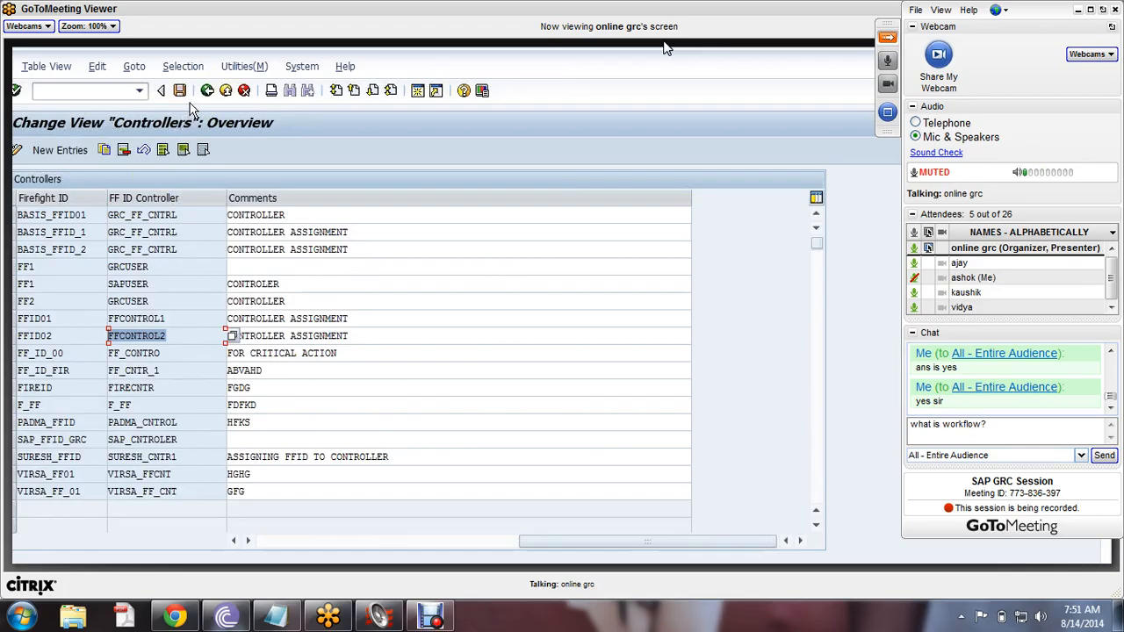
type("opt")
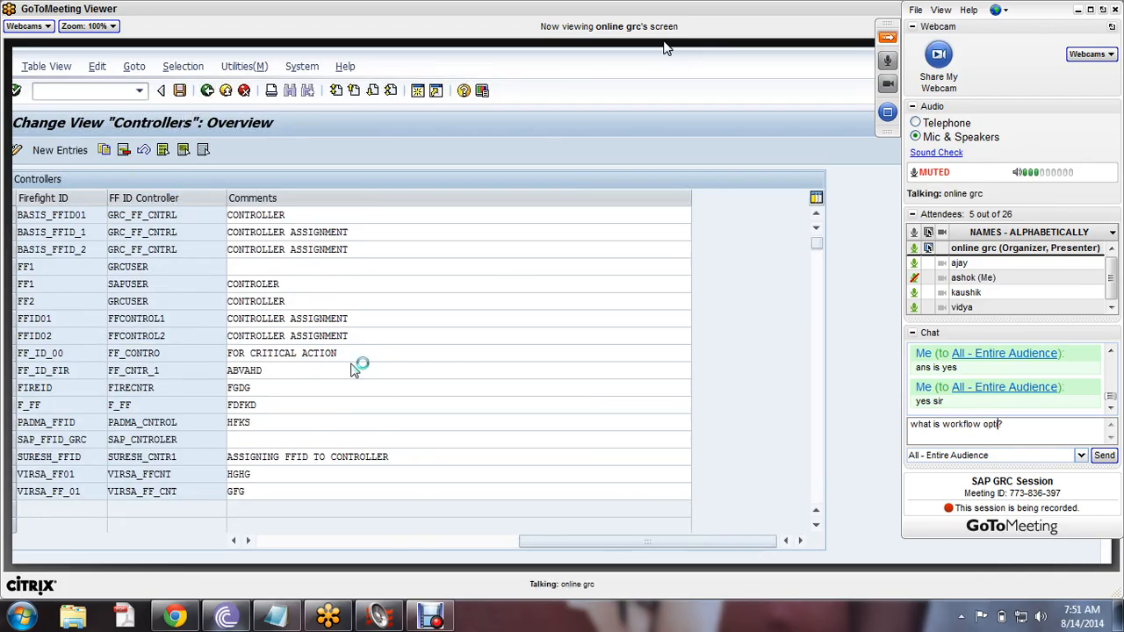
type("ion he")
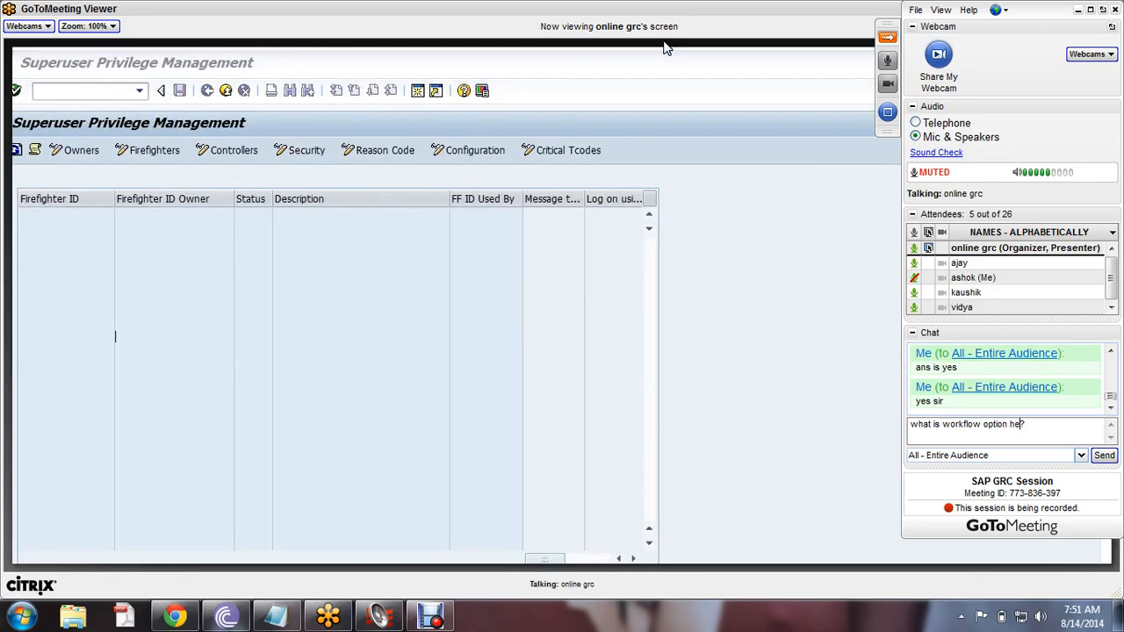
type("re")
key("Return")
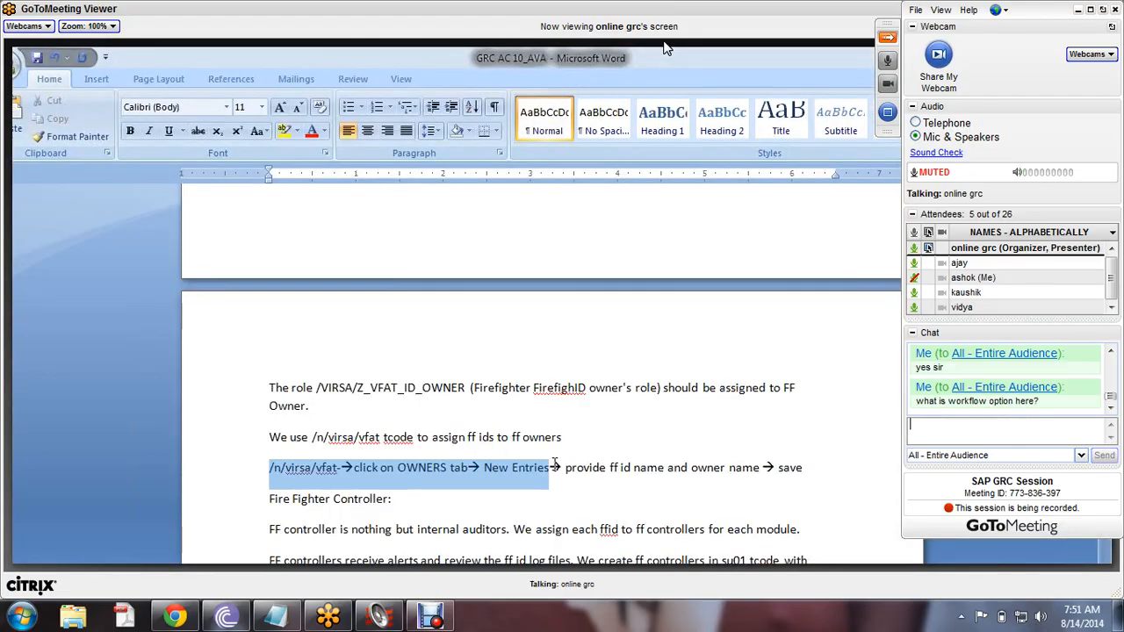
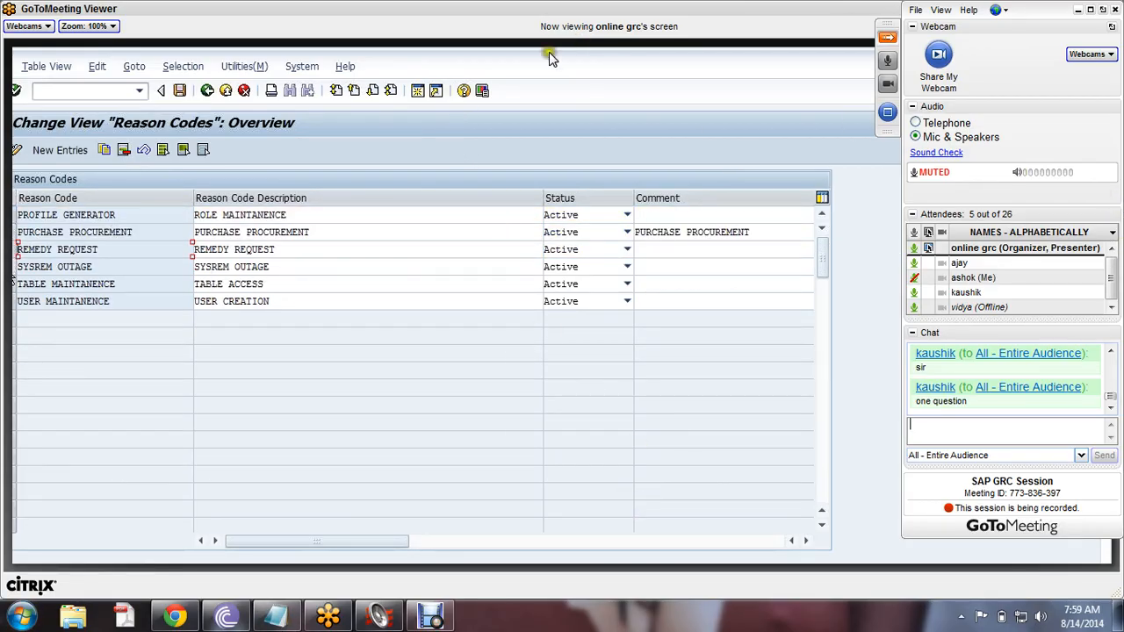
- Enlarge the shared screen to 150% and delete the REMEDY REQUEST reason code
left_click(887, 41)
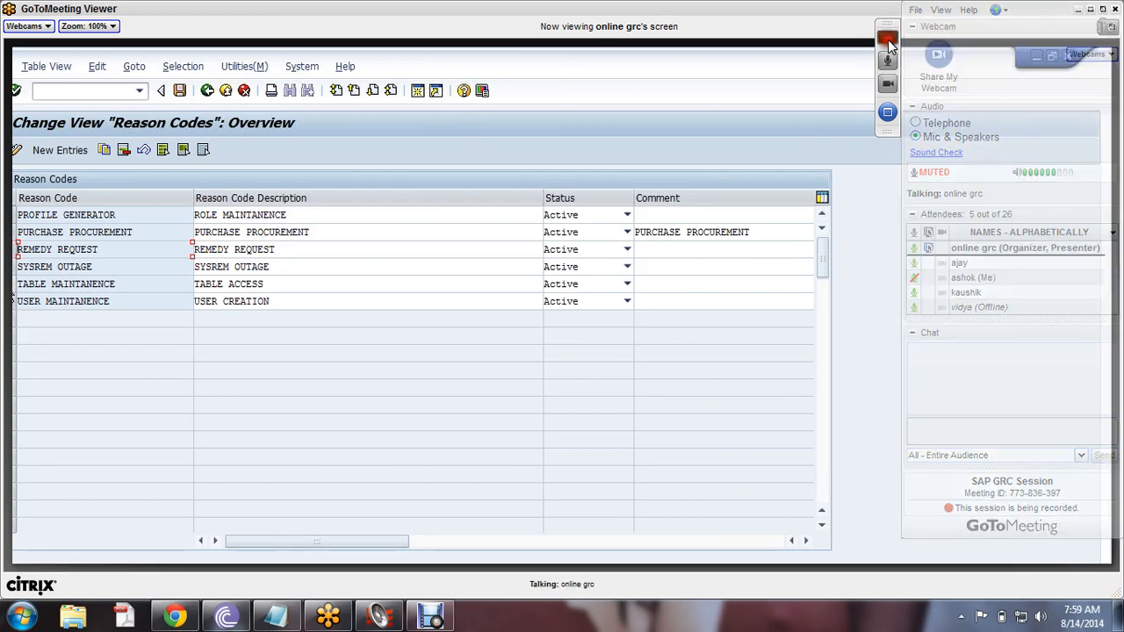
left_click(103, 26)
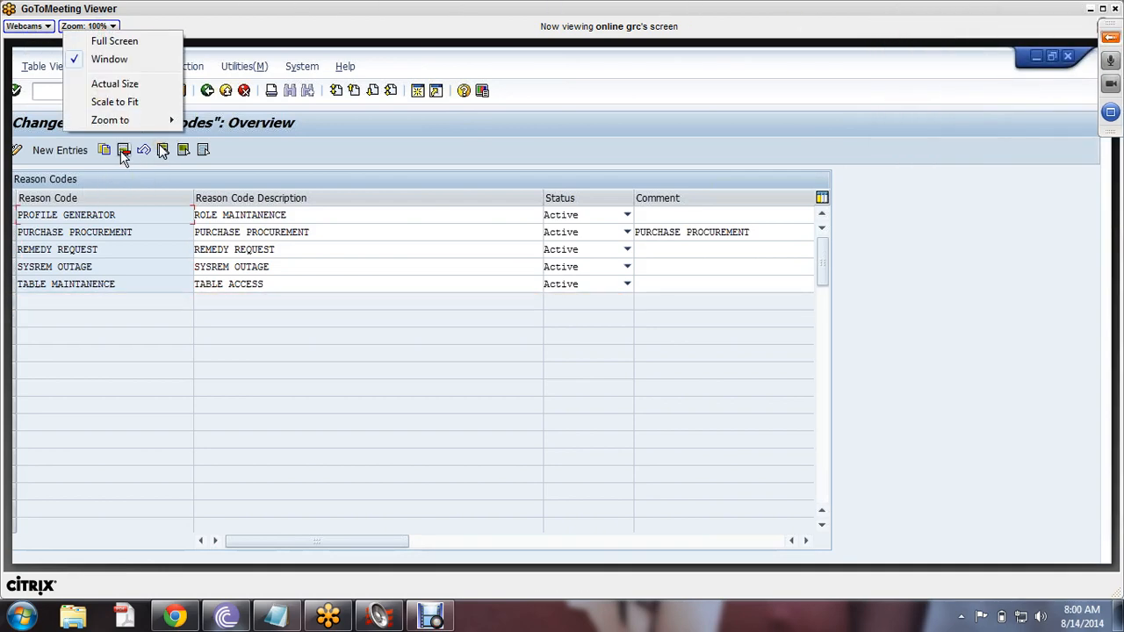
left_click(161, 120)
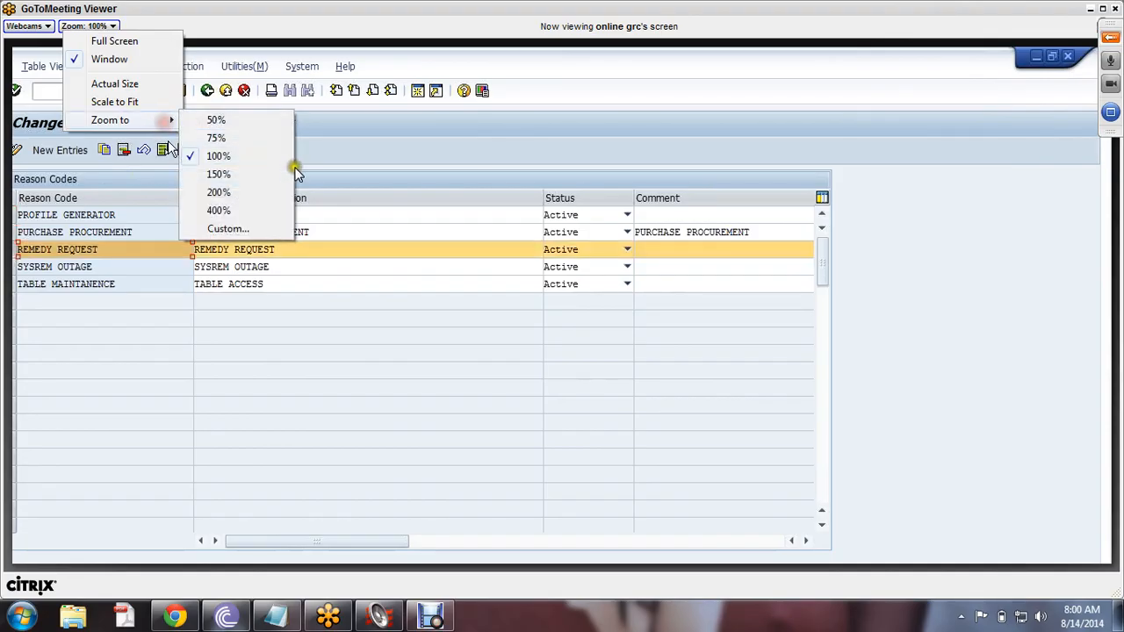
left_click(223, 174)
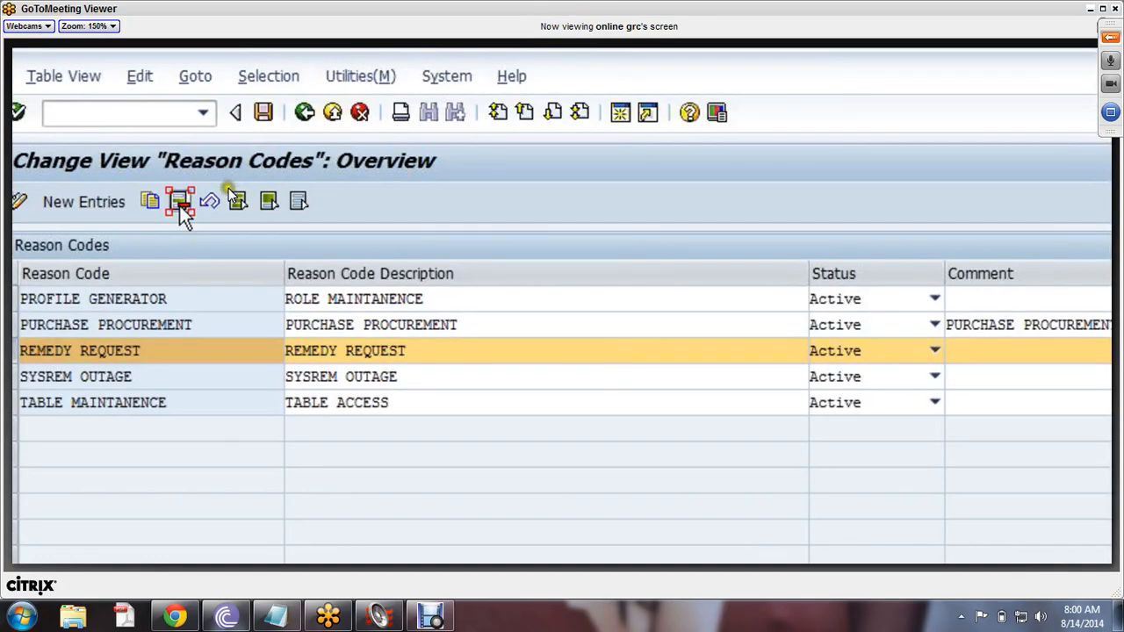
left_click(180, 201)
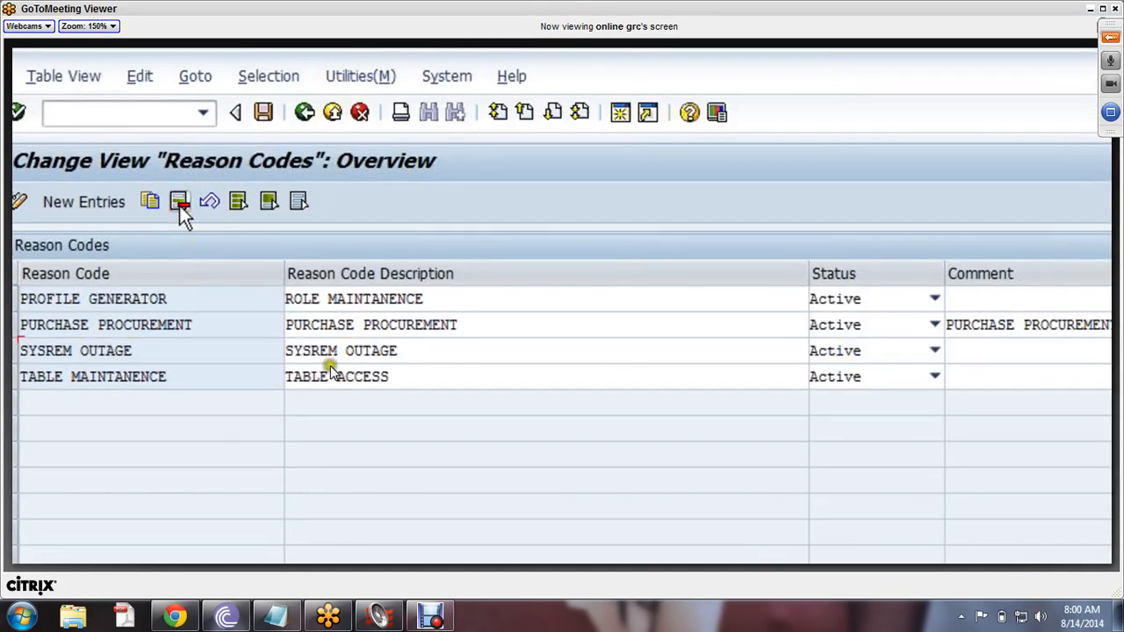
- Add reason code REMEDY INCIDENT with description and comment REMEDYINCIDENT
left_click(89, 205)
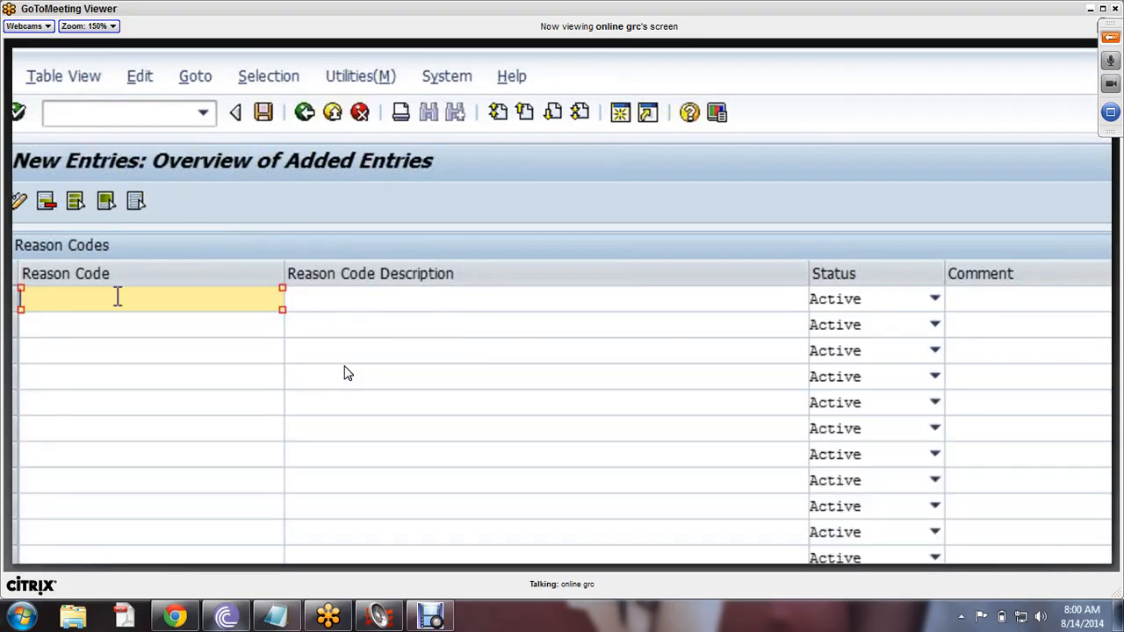
type("REMEDY ")
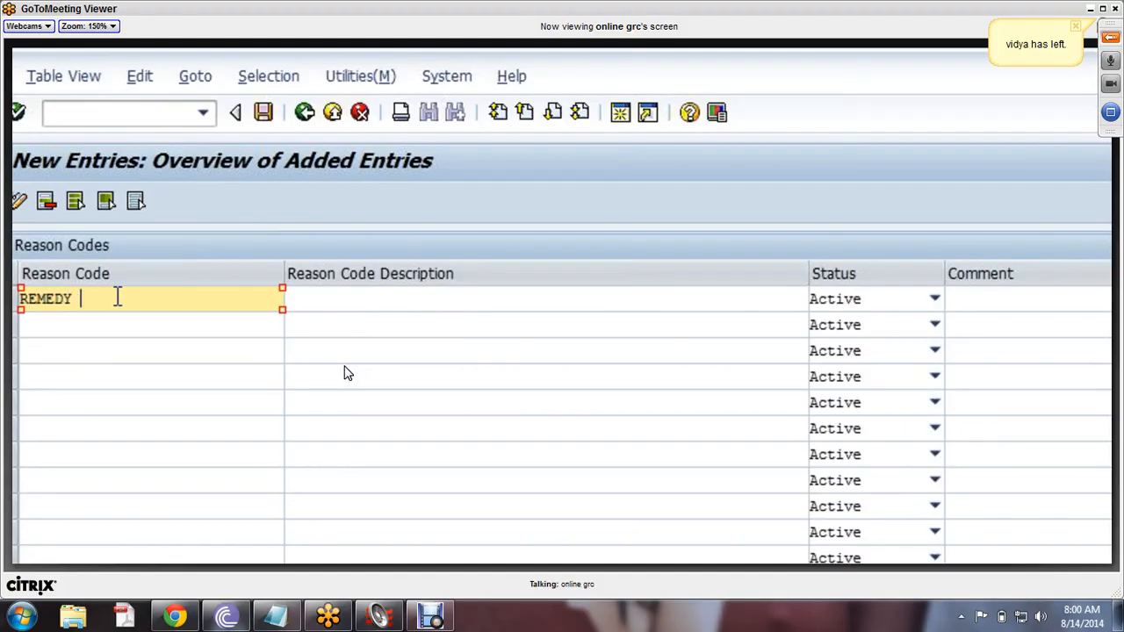
type("Incident")
left_click(389, 299)
left_click_drag(173, 300, 80, 303)
type("INCIDENT")
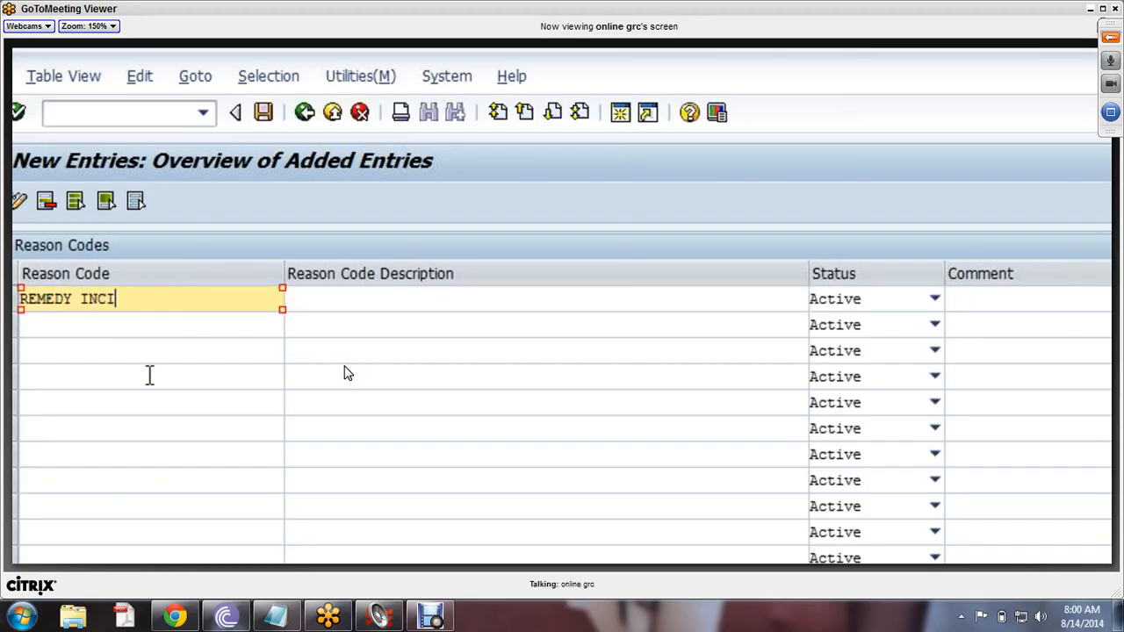
left_click(383, 301)
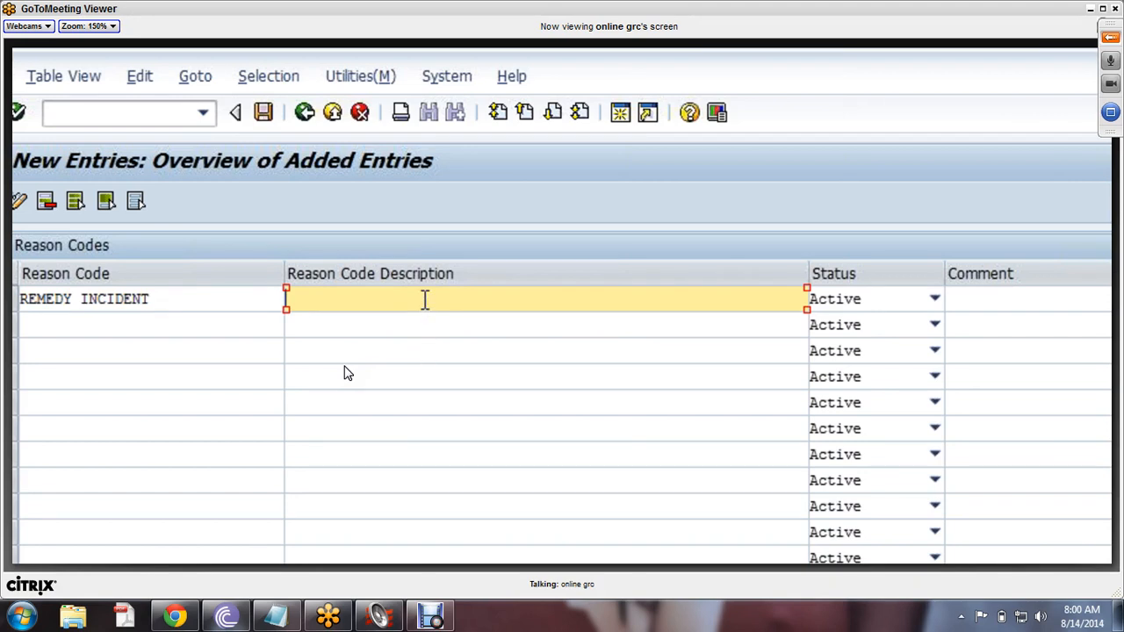
type("REMEDYINCIDET")
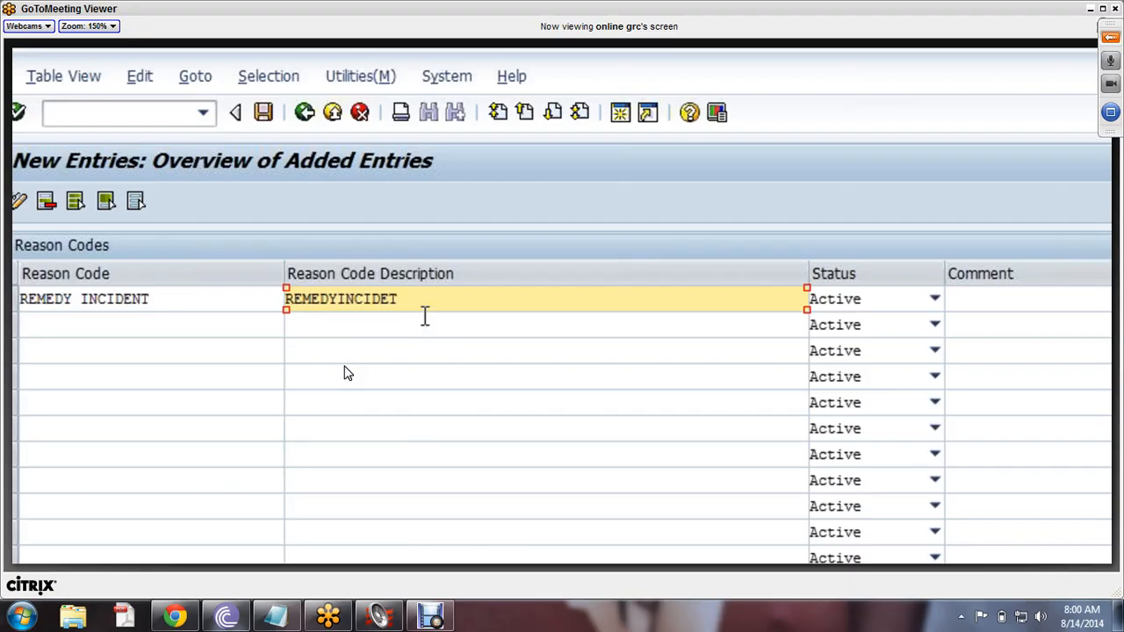
type("NT")
left_click(1000, 307)
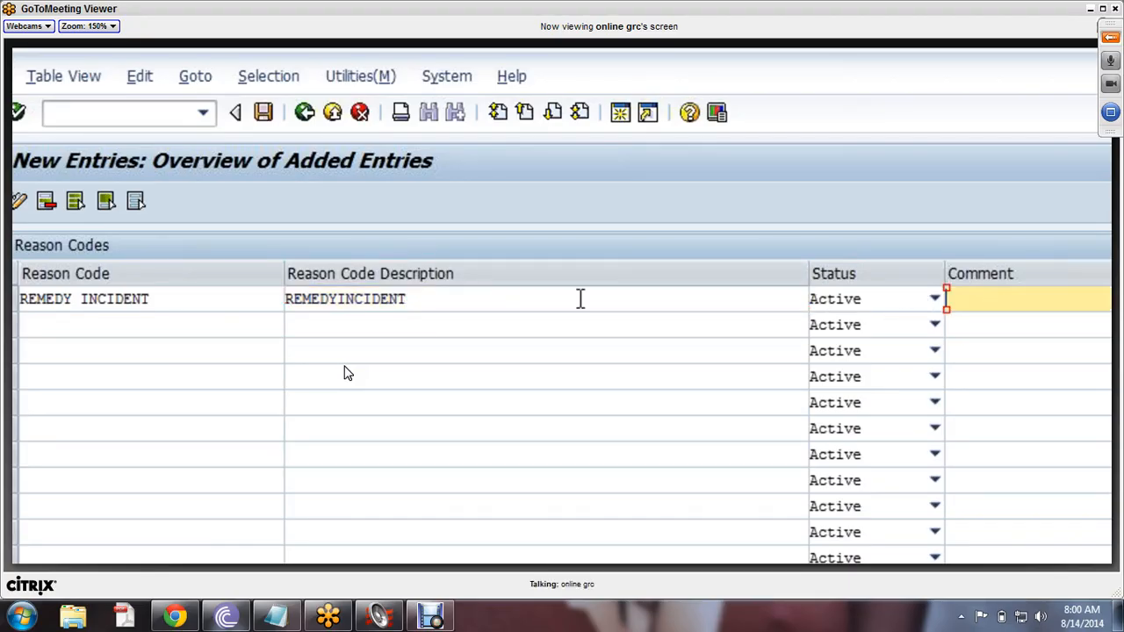
left_click_drag(434, 299, 179, 323)
key("ctrl+c")
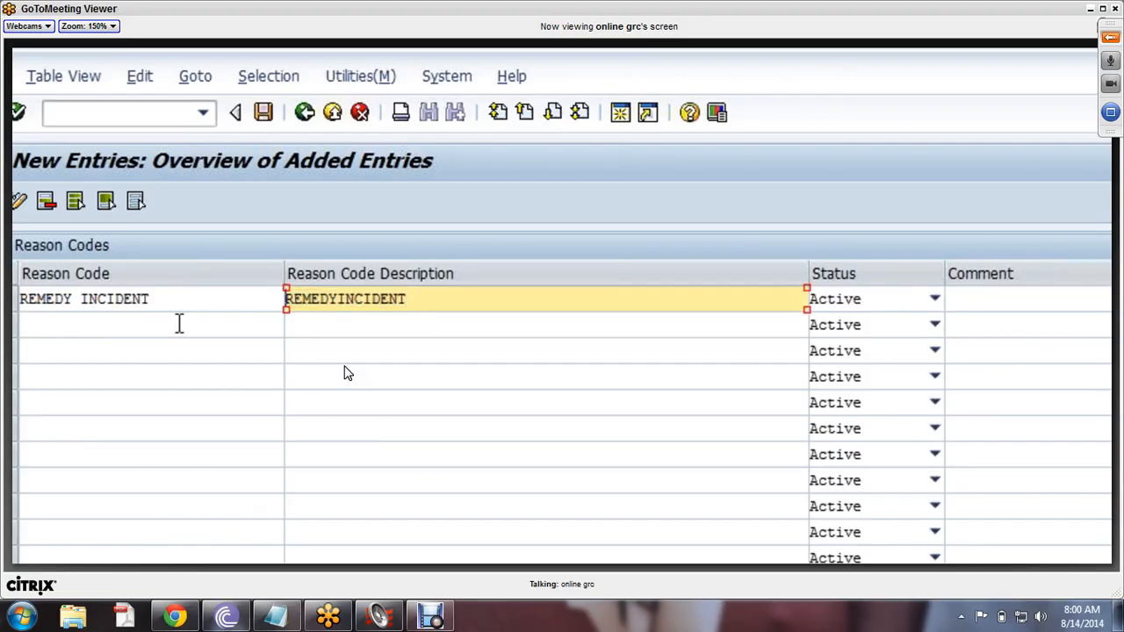
left_click(1001, 303)
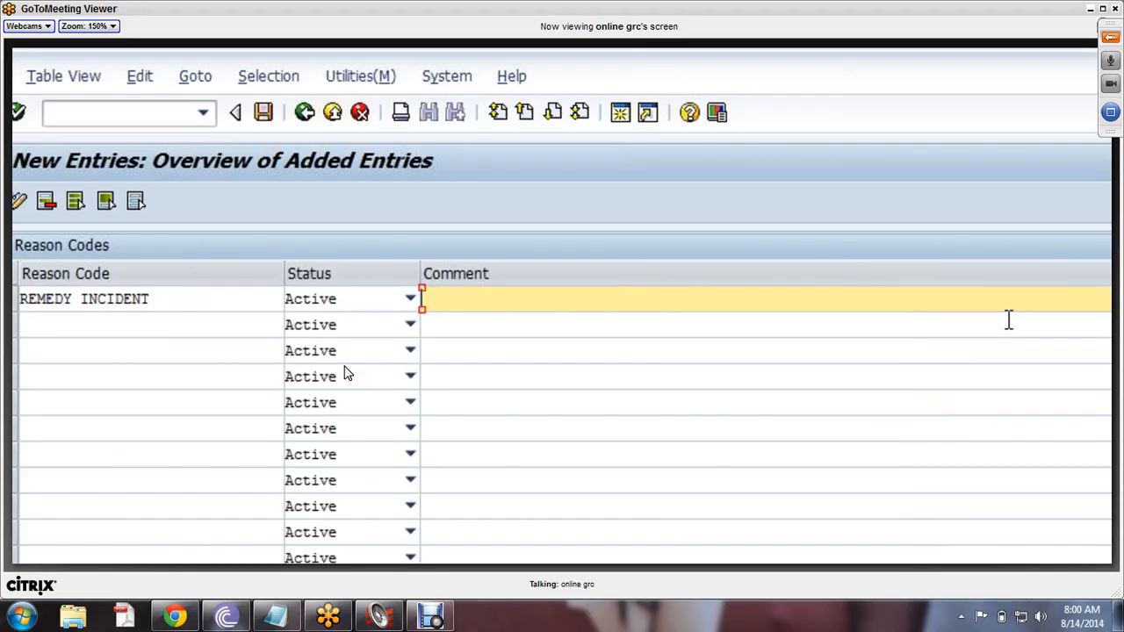
key("ctrl+v")
- Enter OPEN/CLOSE CLIENT as the second new reason code
left_click(64, 334)
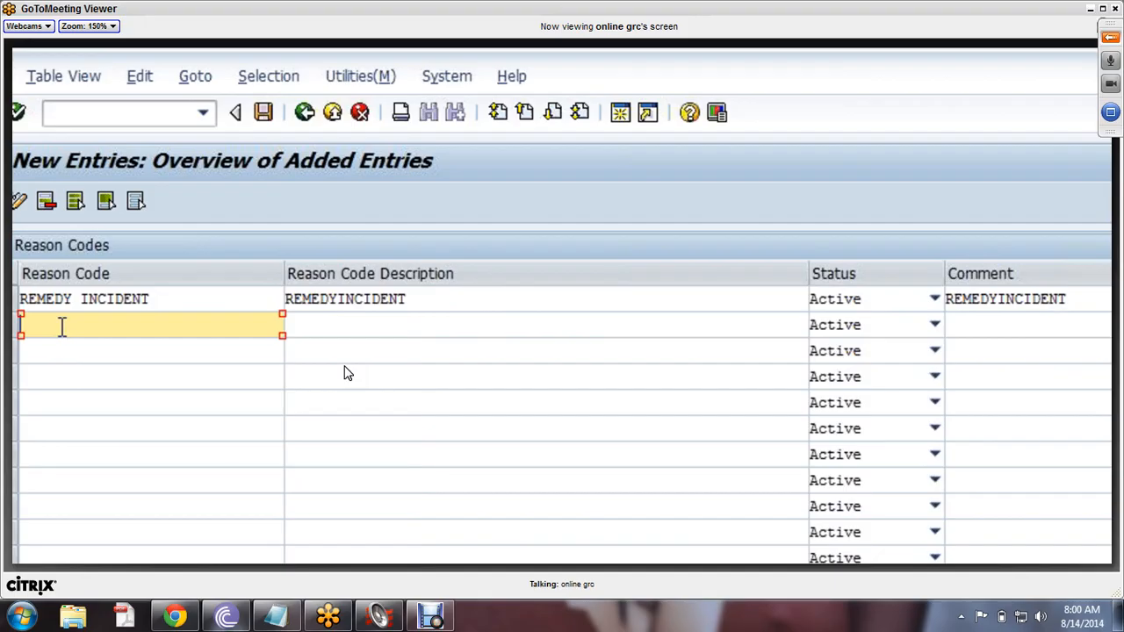
type("OPEN?CLOSE")
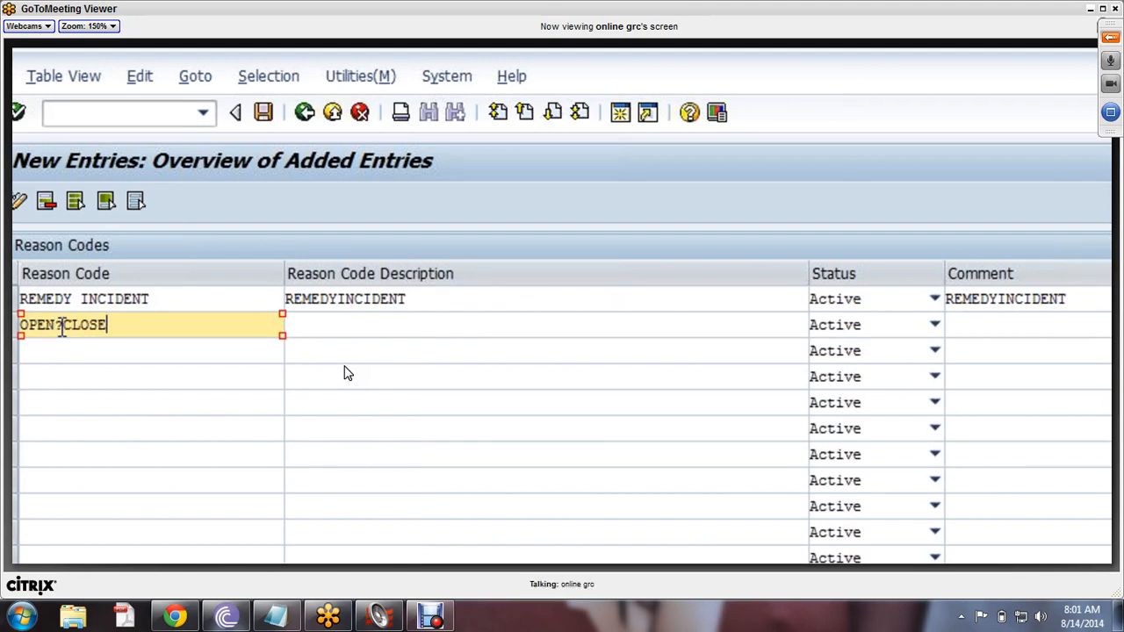
type(" Client")
key("BackSpace")
key("BackSpace")
key("BackSpace")
key("BackSpace")
key("BackSpace")
type("LIENT")
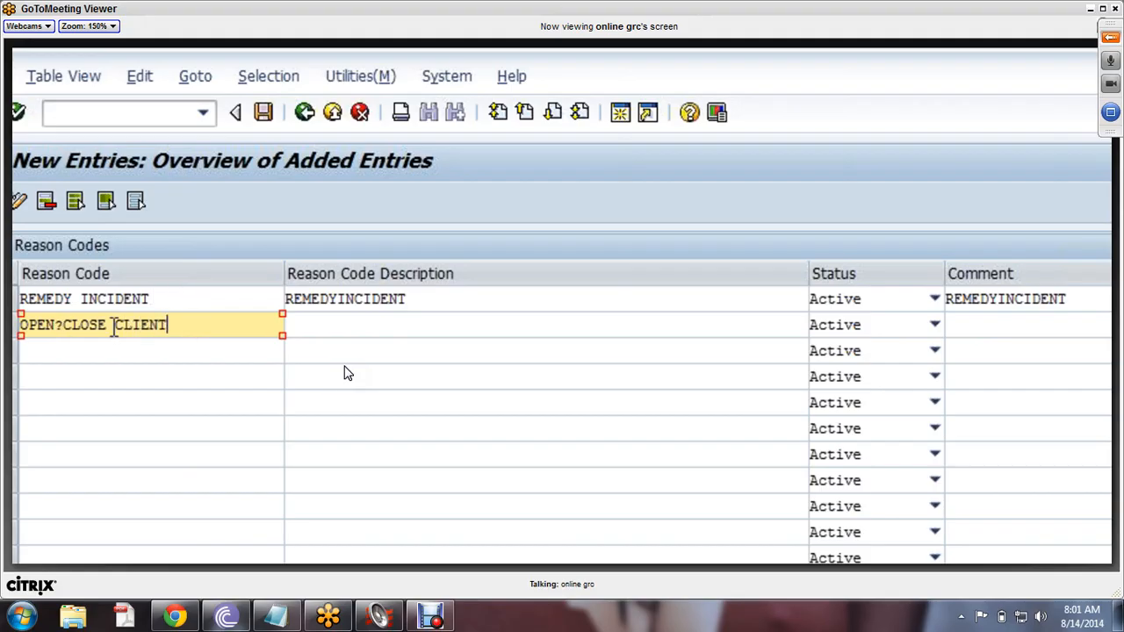
left_click_drag(169, 326, 19, 326)
left_click(18, 337)
key("BackSpace")
type("/")
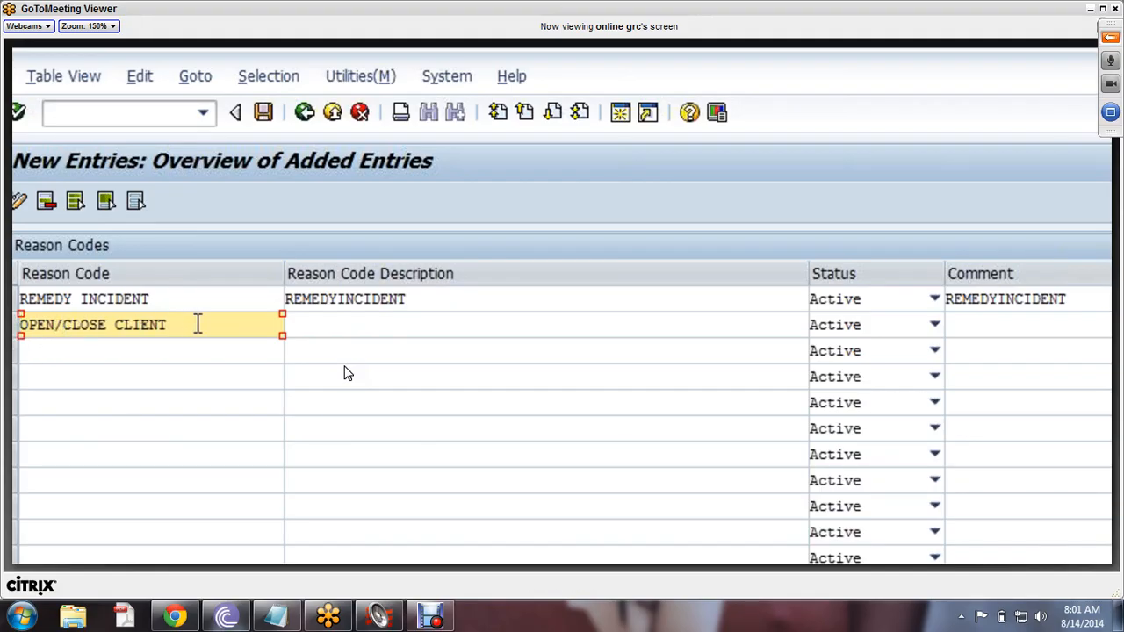
left_click_drag(195, 325, 20, 325)
left_click(85, 342)
- Copy OPEN/CLOSE CLIENT into its description and comment, then save both entries
left_click(357, 330)
type("OPEN/CLOSE CLIENT")
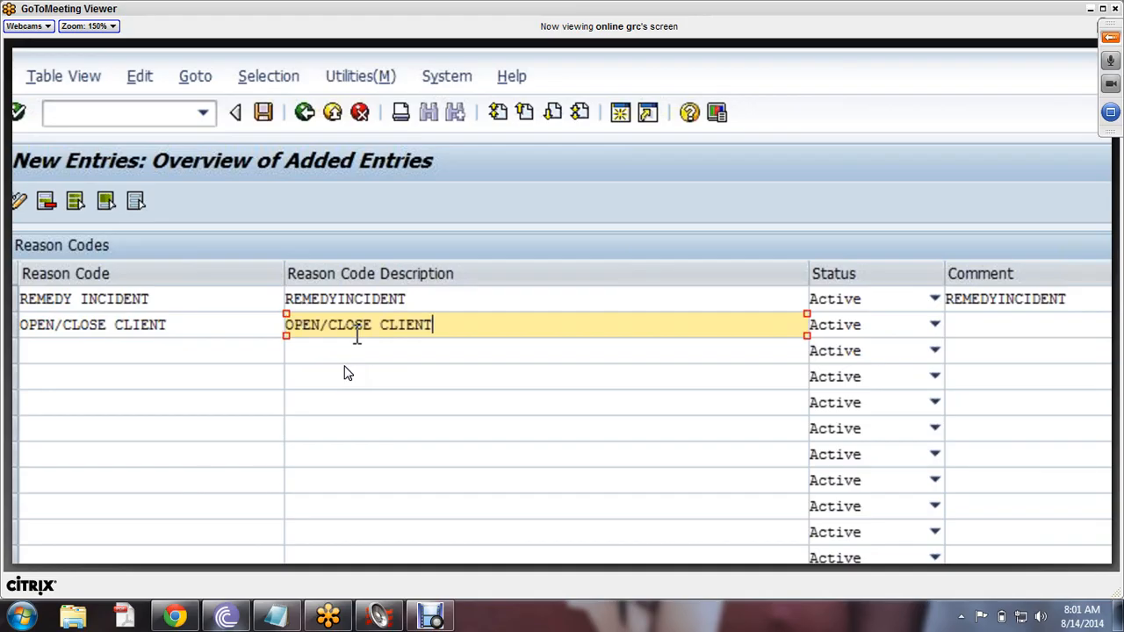
left_click(991, 332)
type("OPEN/CLOSE CLIENT")
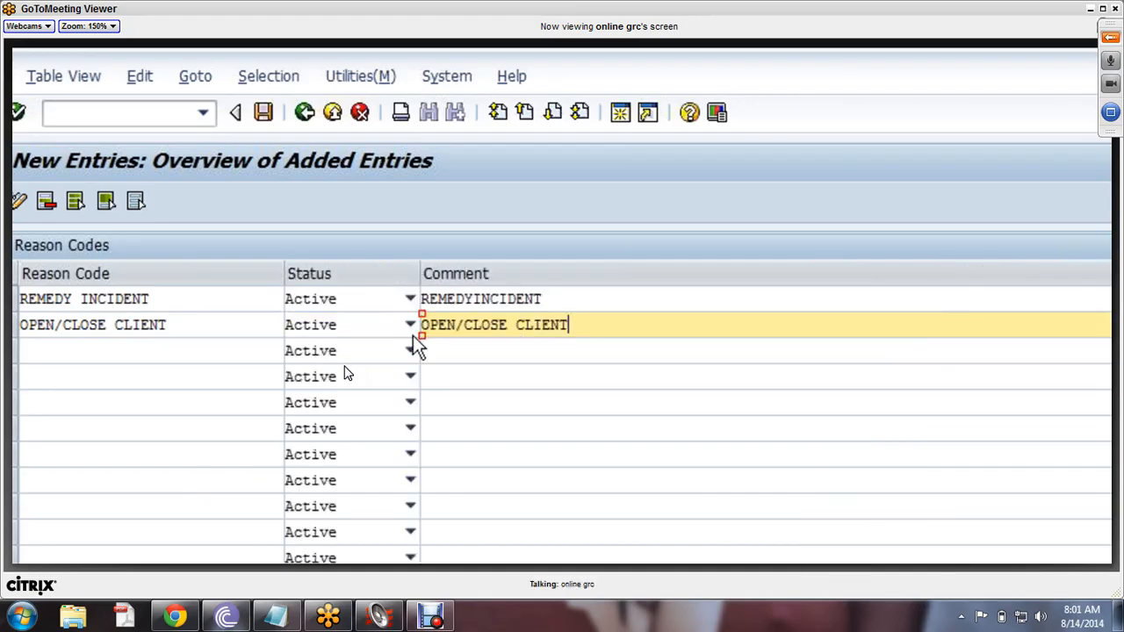
left_click(263, 112)
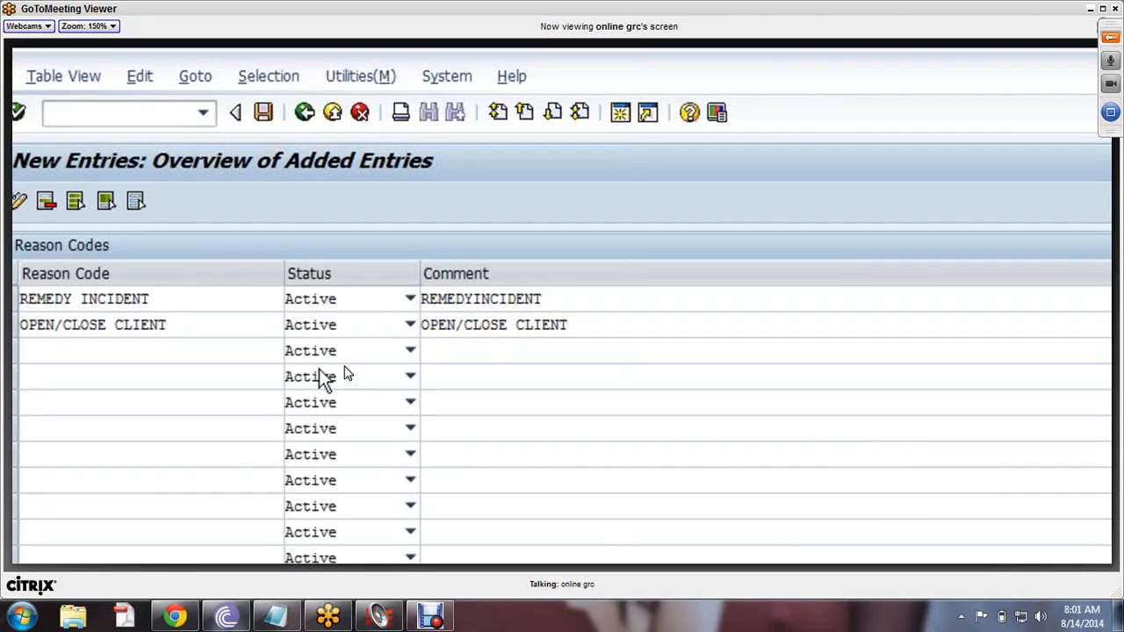
left_click(303, 123)
left_click_drag(166, 298, 19, 299)
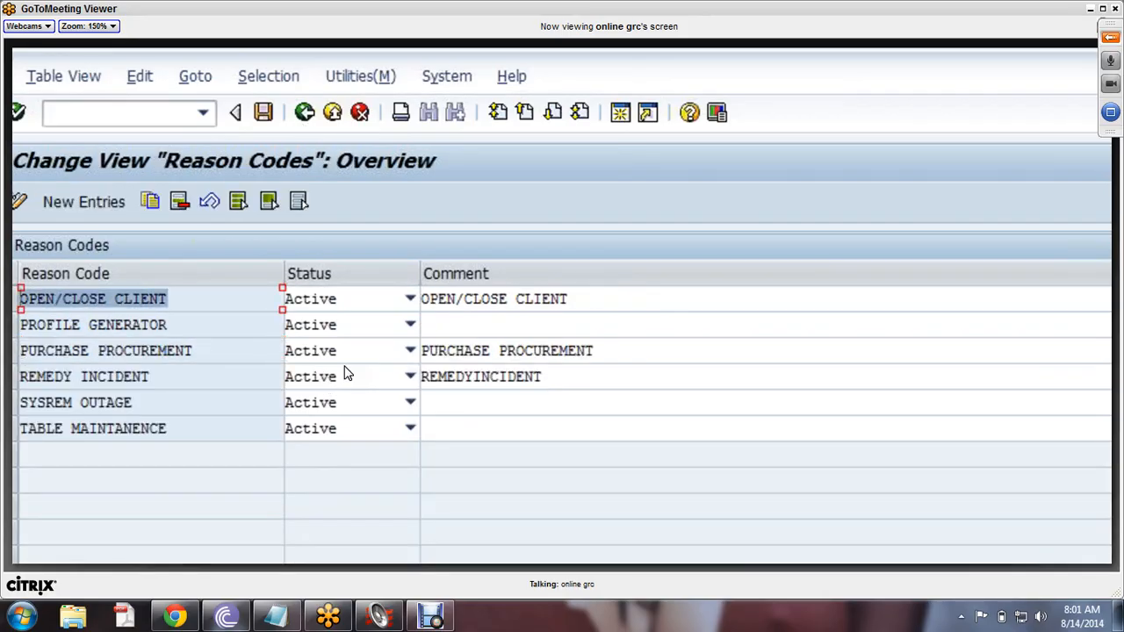
- Add reason code MONTENDACTIVITIES with matching description and comment, save it, and go back
left_click(180, 384)
left_click_drag(180, 384, 68, 277)
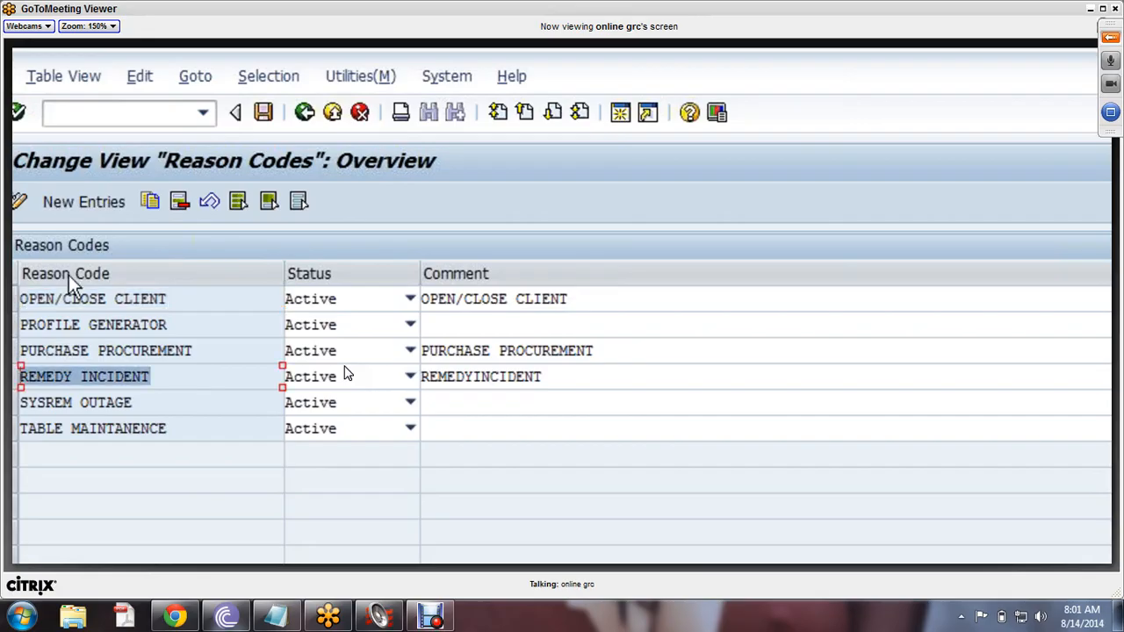
left_click(85, 202)
type("M")
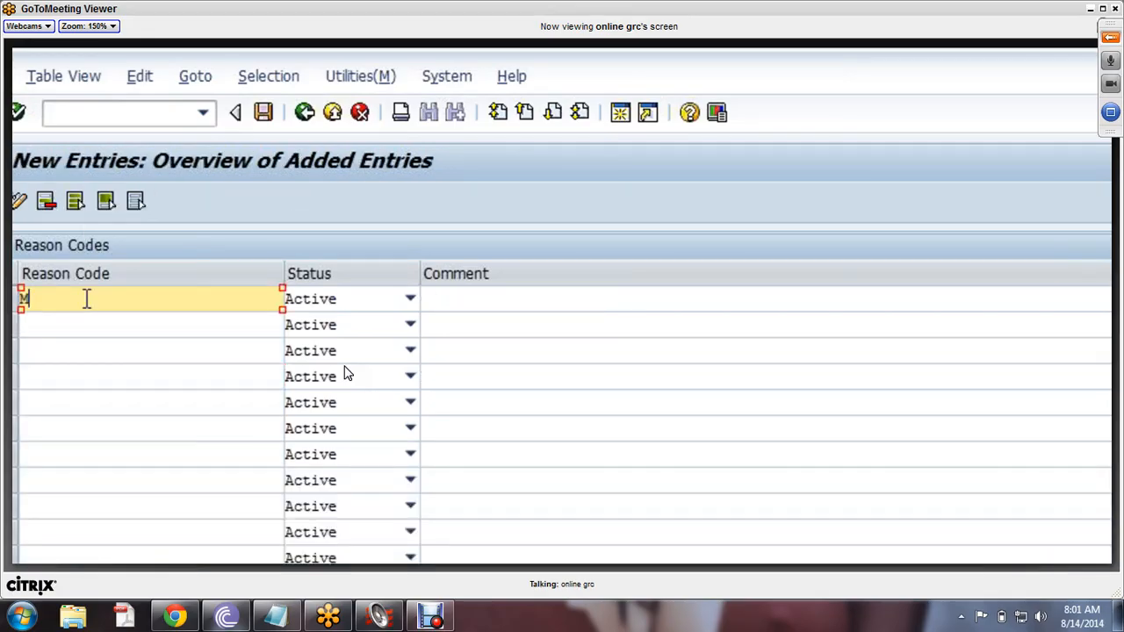
type("ONTENDActivities")
key("Return")
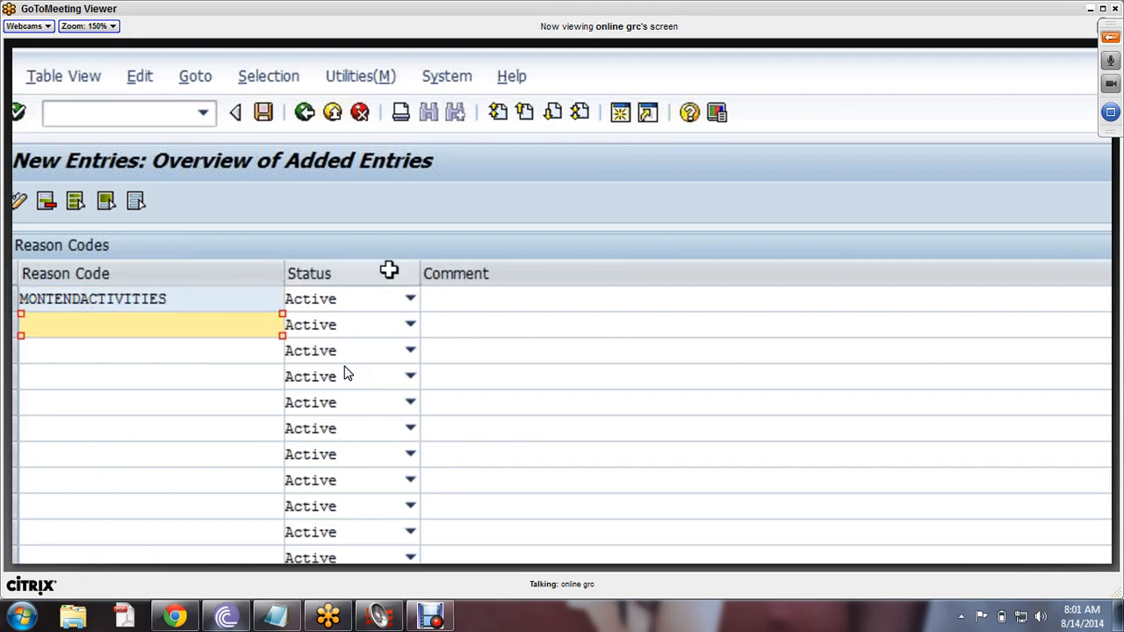
left_click(477, 298)
left_click(38, 301)
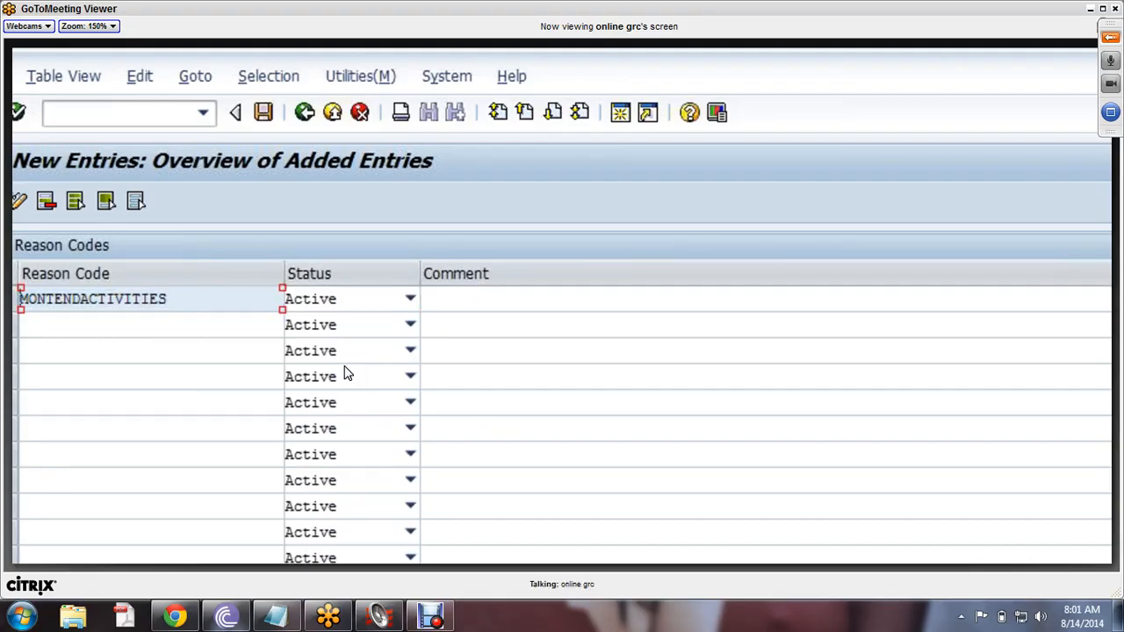
left_click(469, 299)
type("MONTENDACTIVITIES")
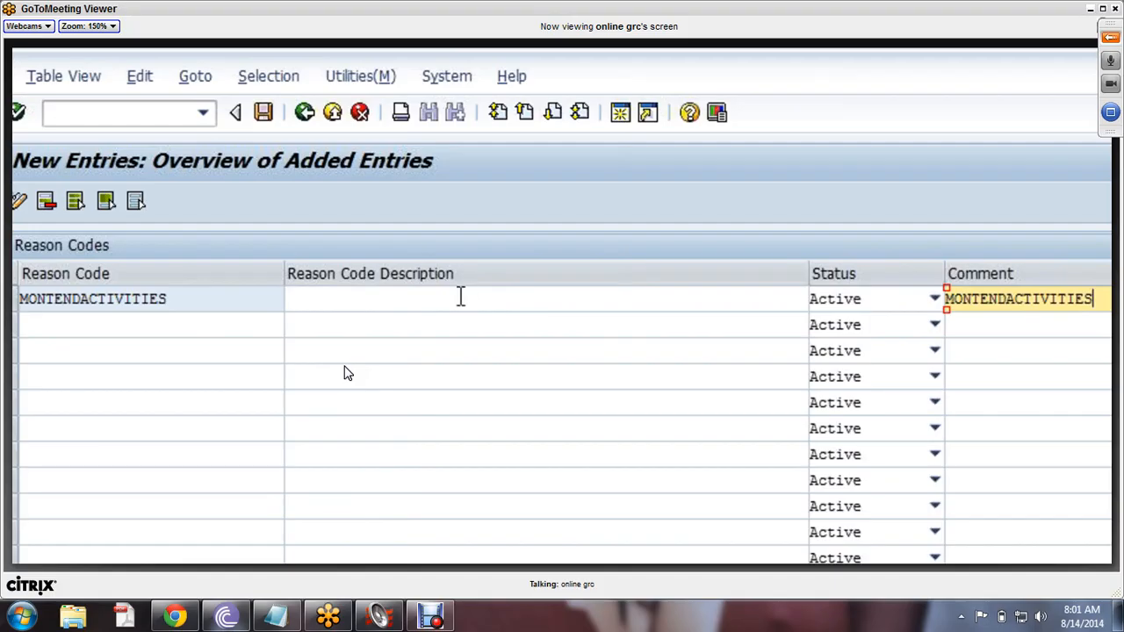
left_click(460, 298)
type("MONTENDACTIVITIES")
left_click(263, 112)
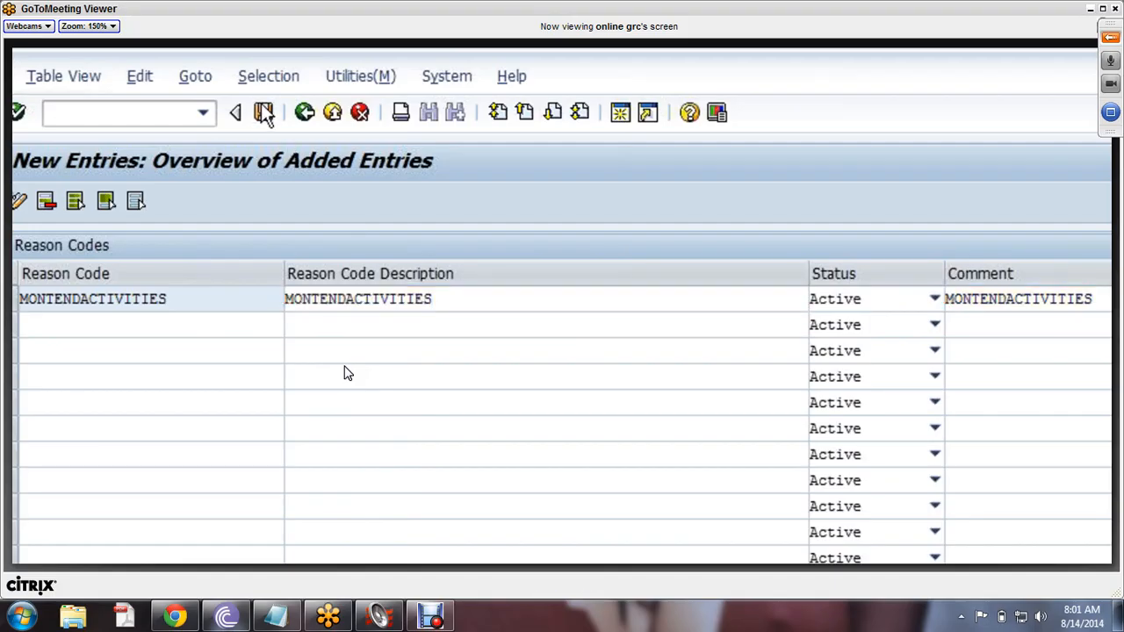
left_click(304, 114)
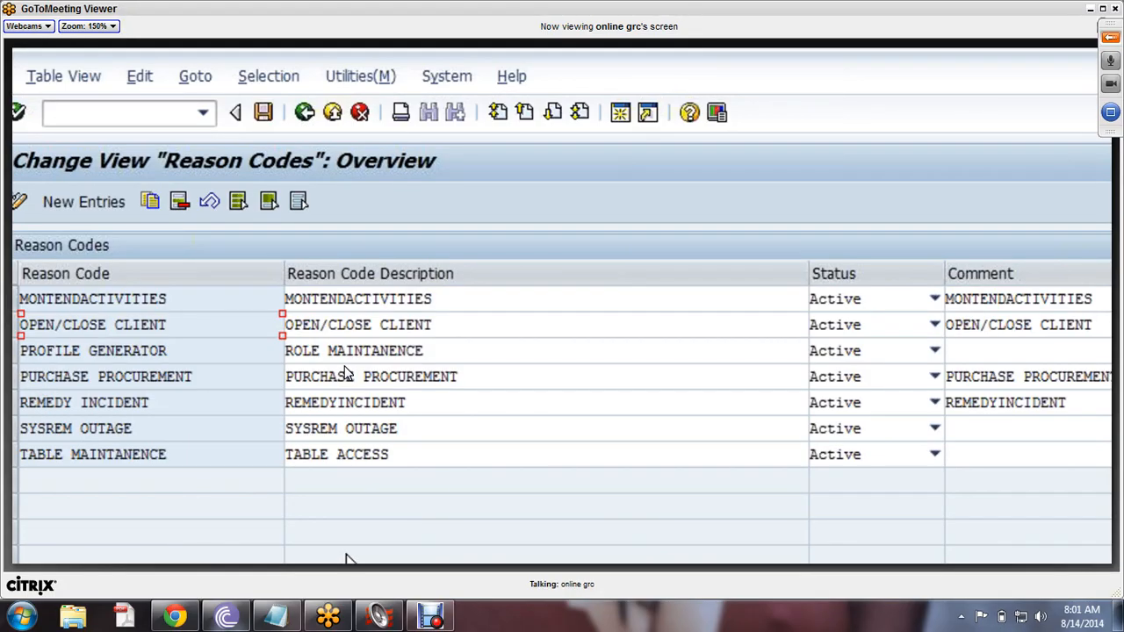
- Back out of the reason codes list to Superuser Privilege Management
left_click(310, 126)
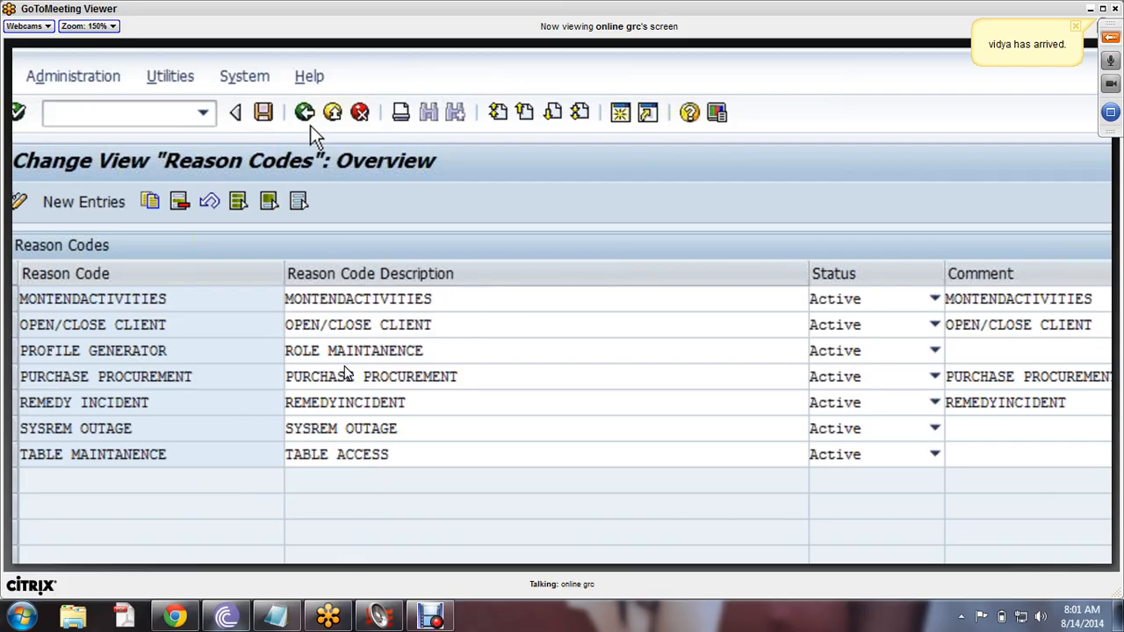
left_click(310, 126)
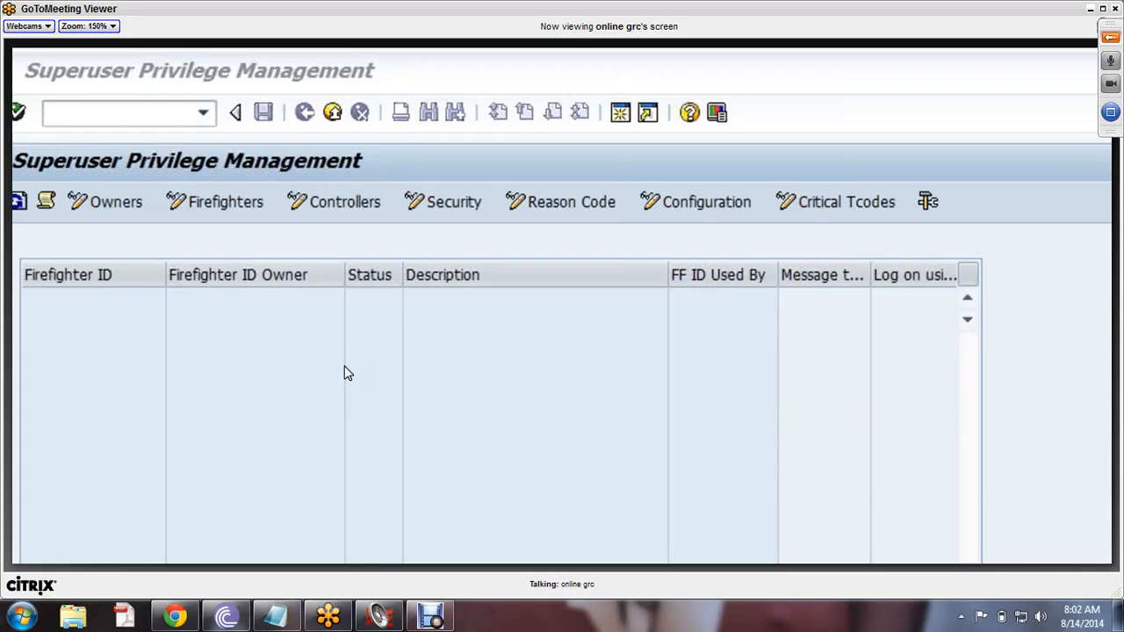
left_click(346, 370)
left_click(333, 388)
left_click(339, 351)
- Mute the microphone in the meeting
left_click(1110, 60)
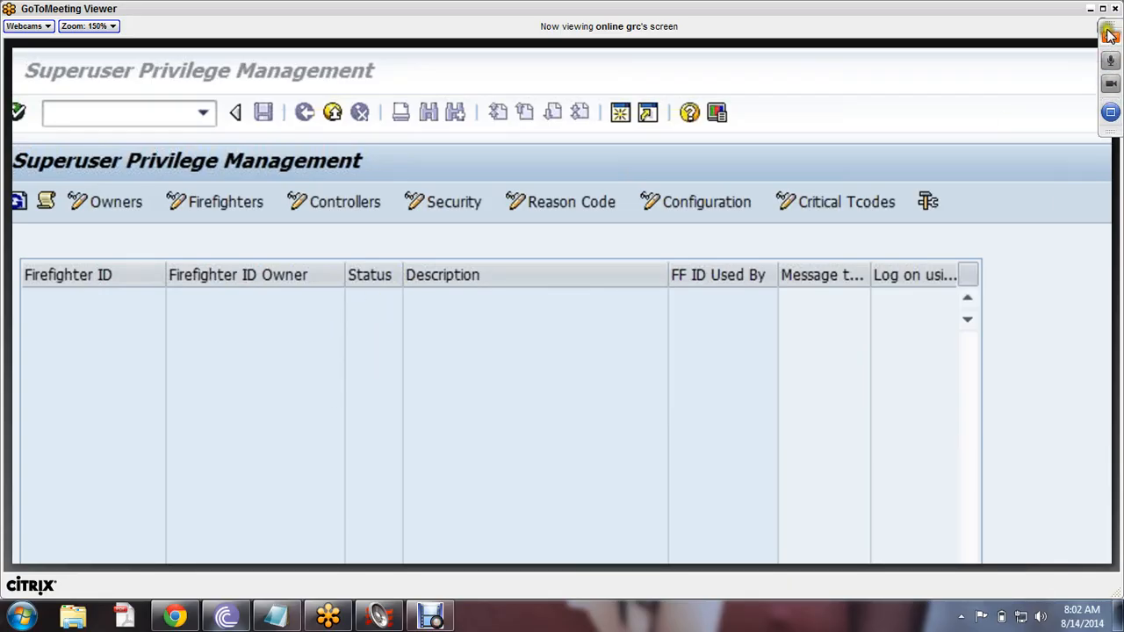
left_click(1108, 40)
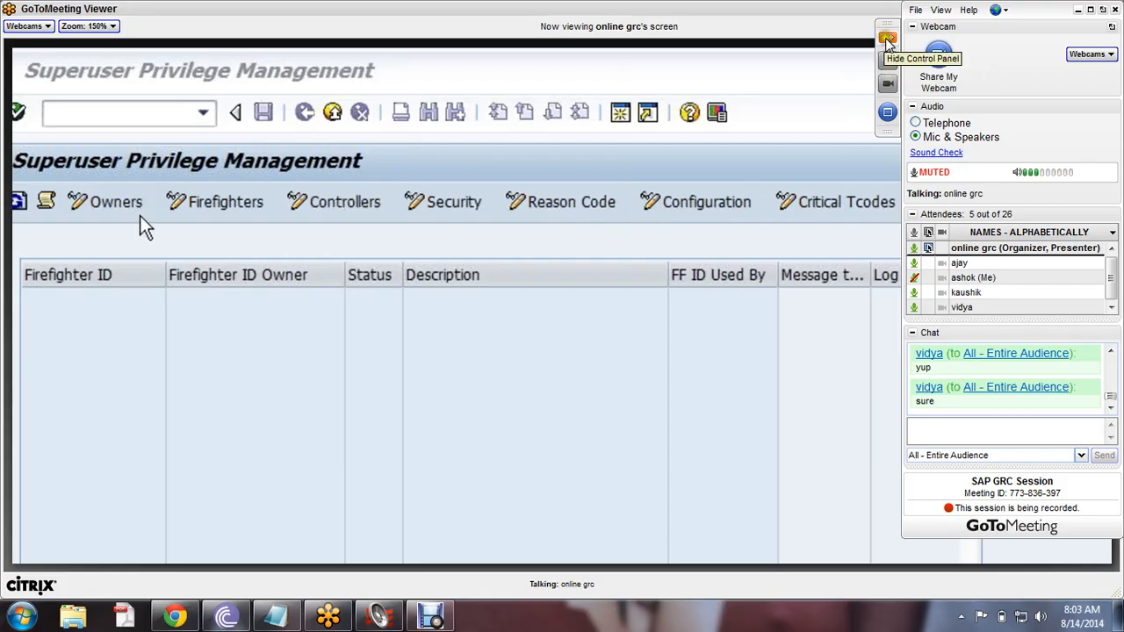
left_click(888, 41)
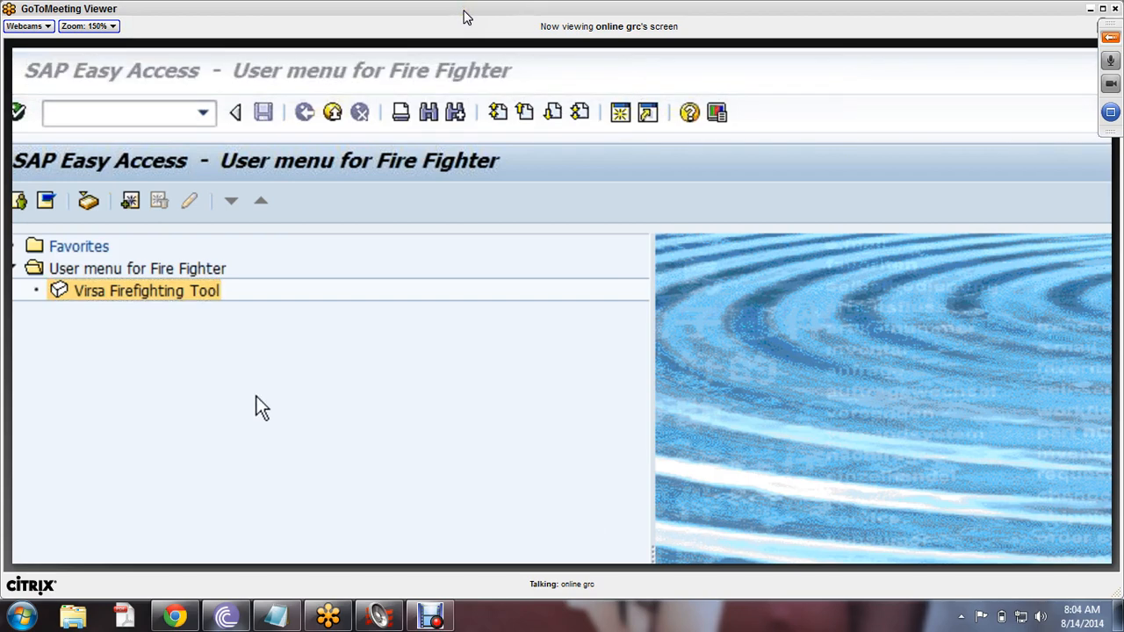
- Run /n/virsa/vfat and review FFID01, its owner FFOWNER1 and OWNER ASSIGNMENT description
left_click(132, 121)
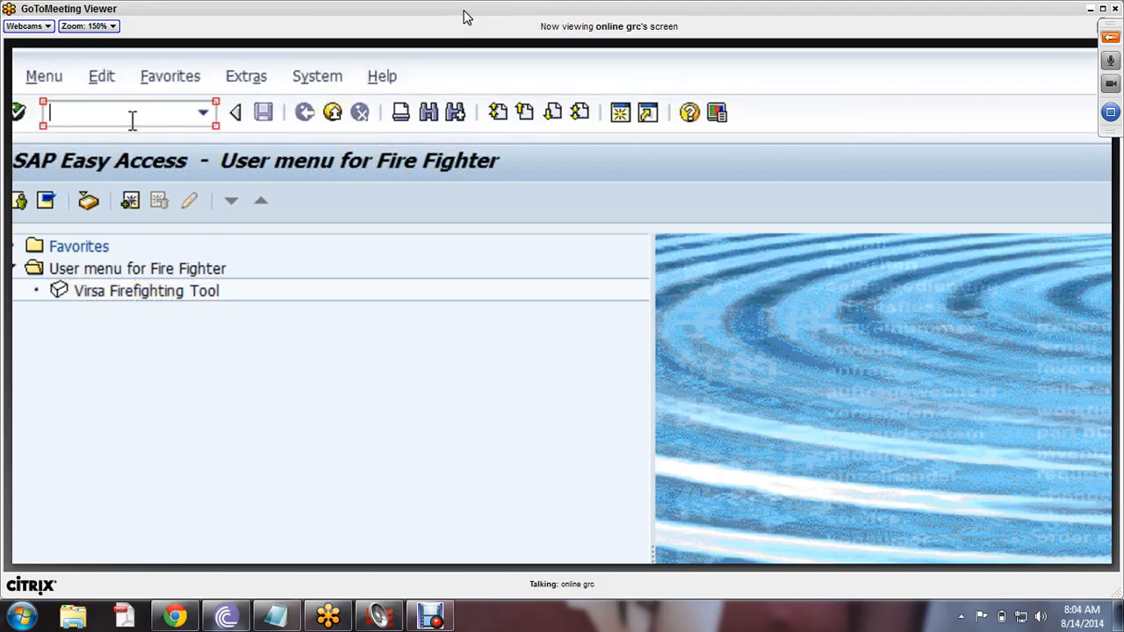
type("/n/virsa/vfat")
key("Return")
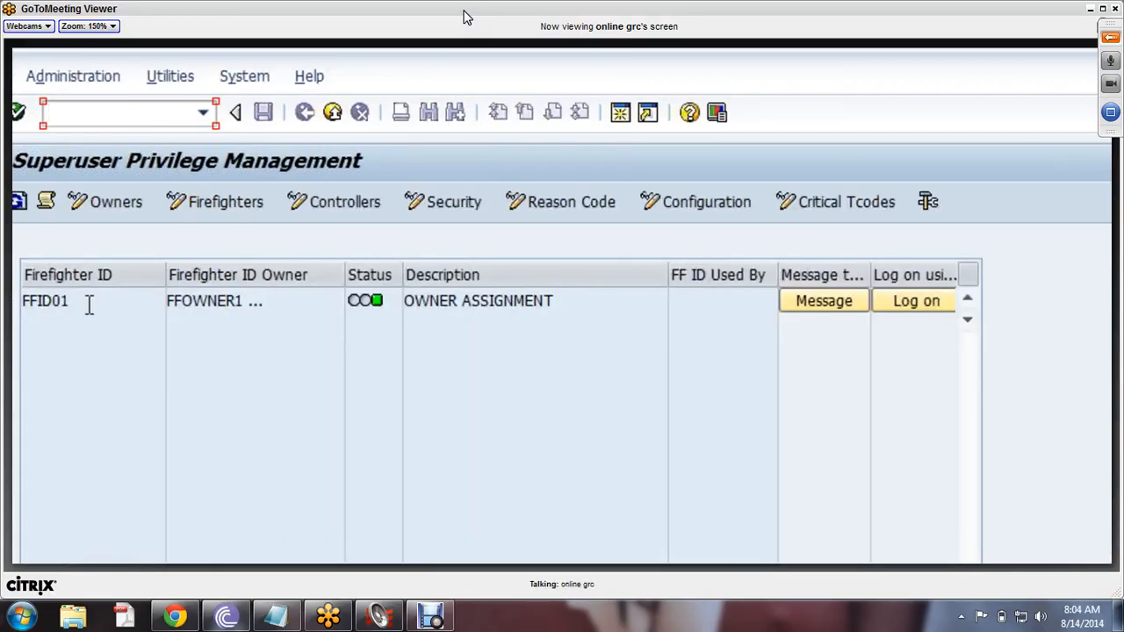
double_click(82, 303)
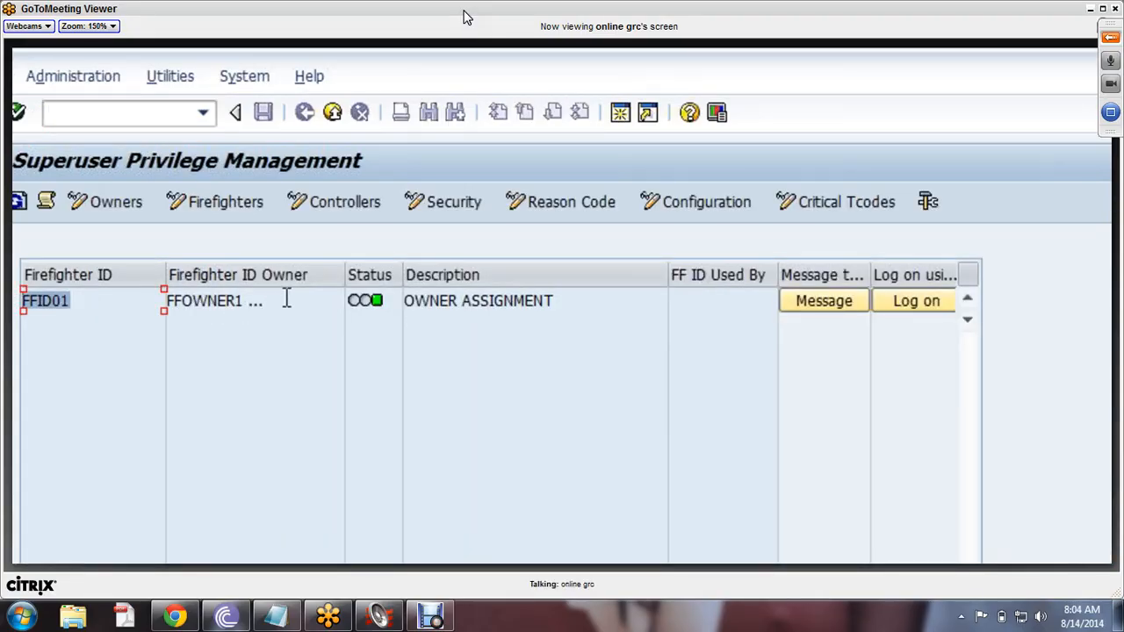
left_click(254, 303)
left_click_drag(254, 303, 162, 303)
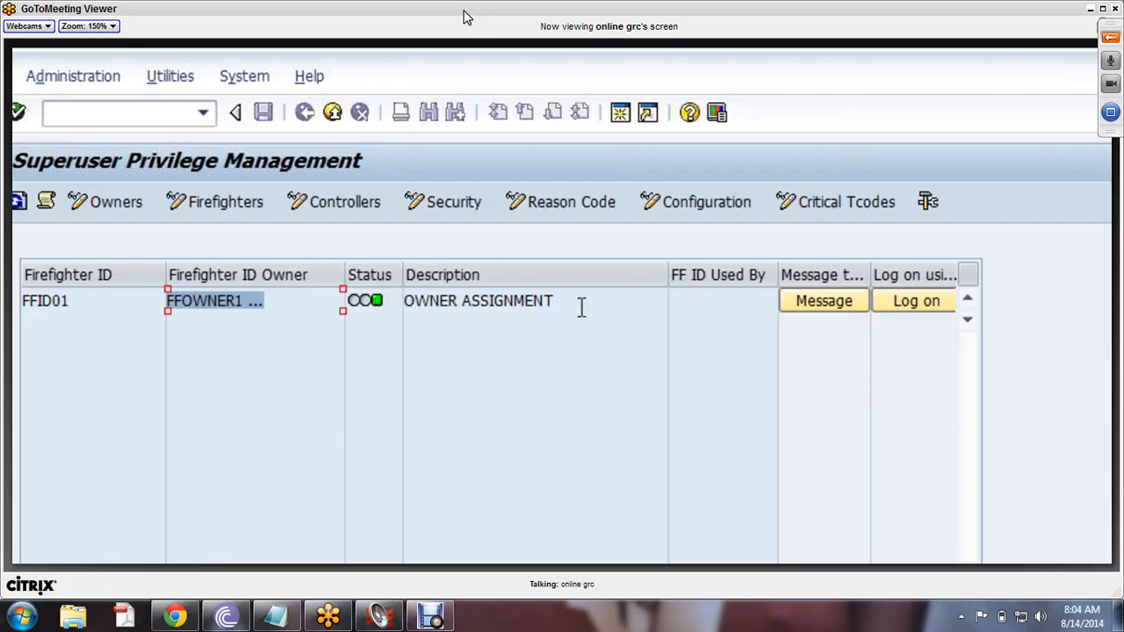
left_click_drag(581, 307, 402, 304)
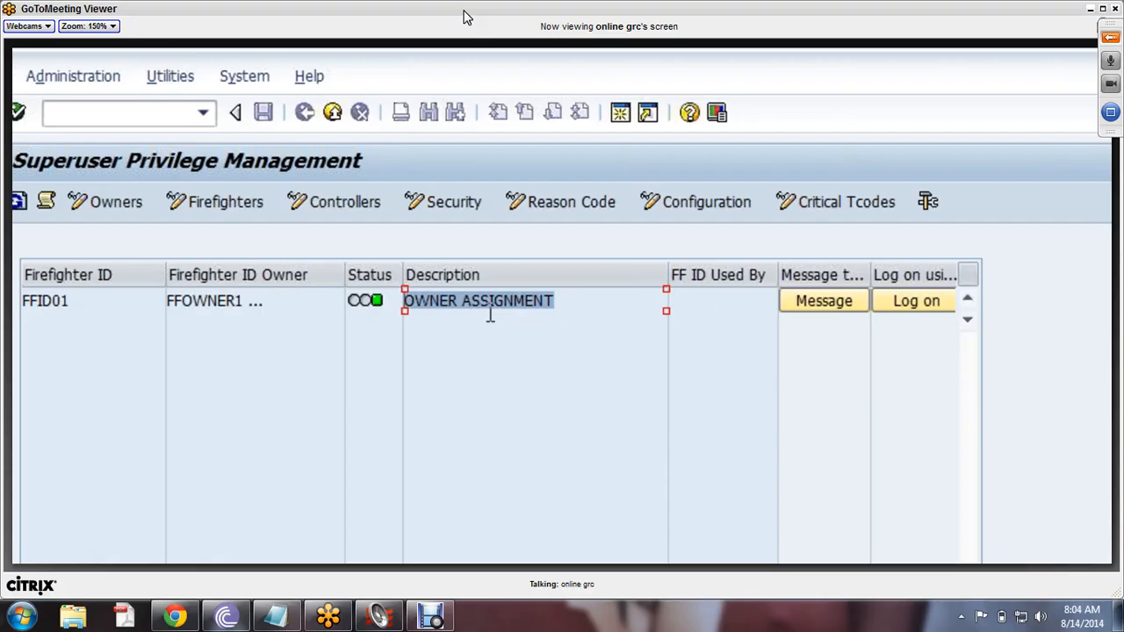
left_click_drag(88, 301, 21, 301)
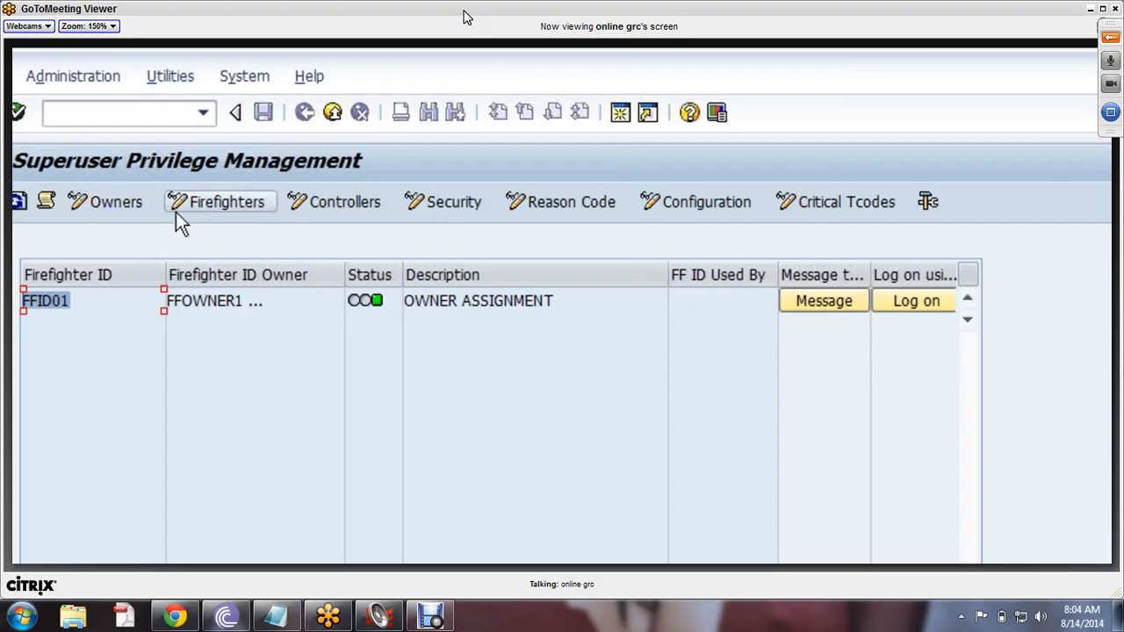
- Log on with firefighter ID FFID01
left_click(107, 211)
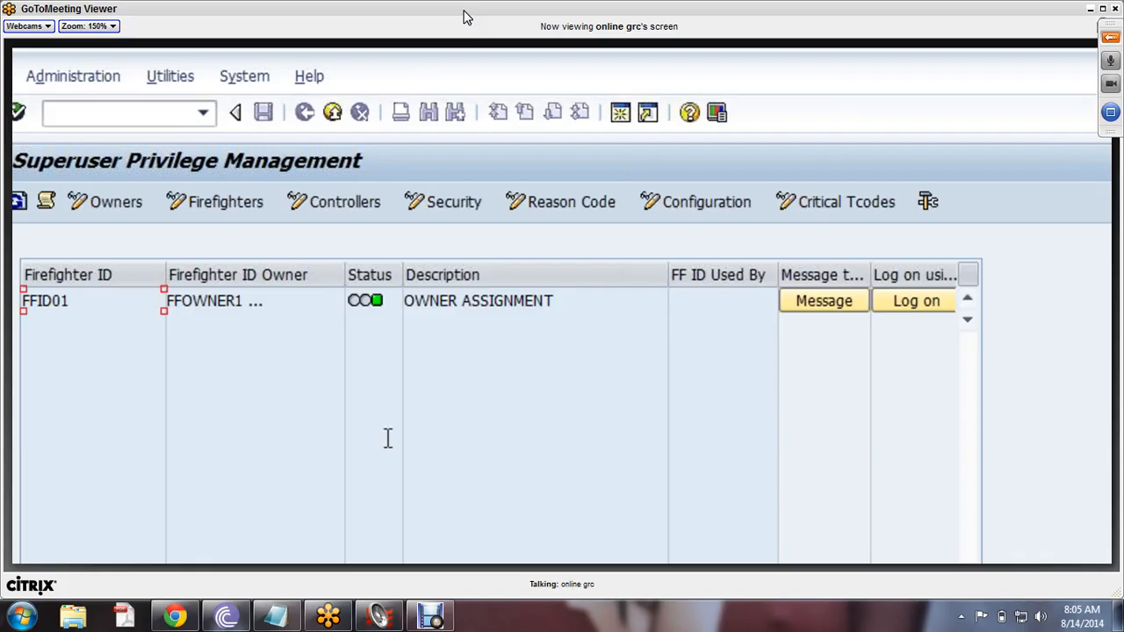
left_click(364, 208)
left_click_drag(85, 301, 14, 300)
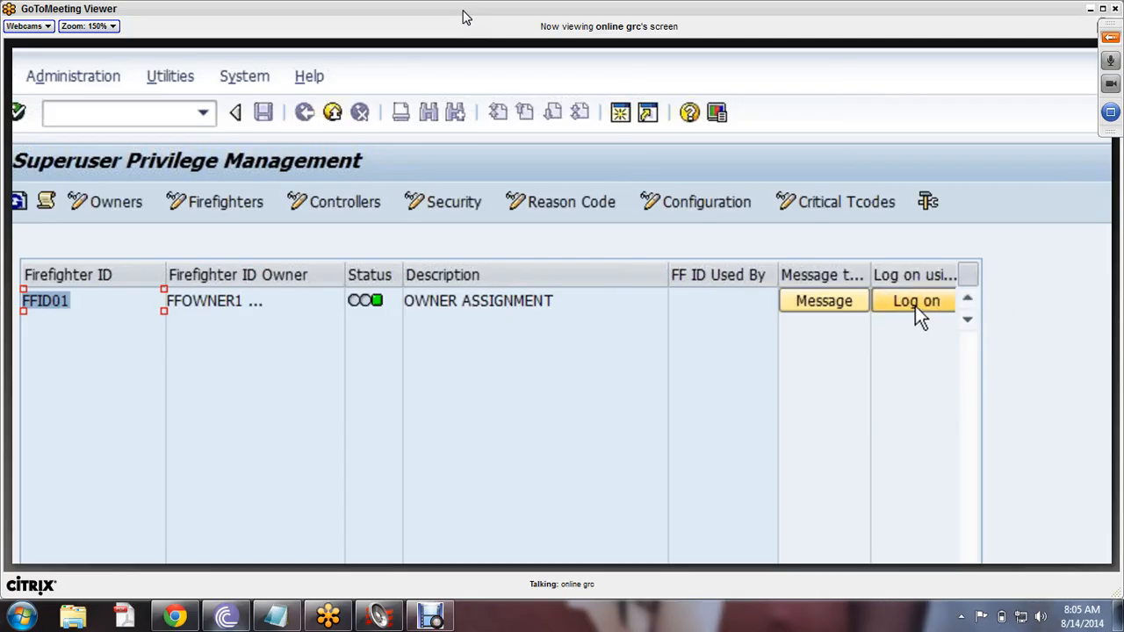
left_click(915, 305)
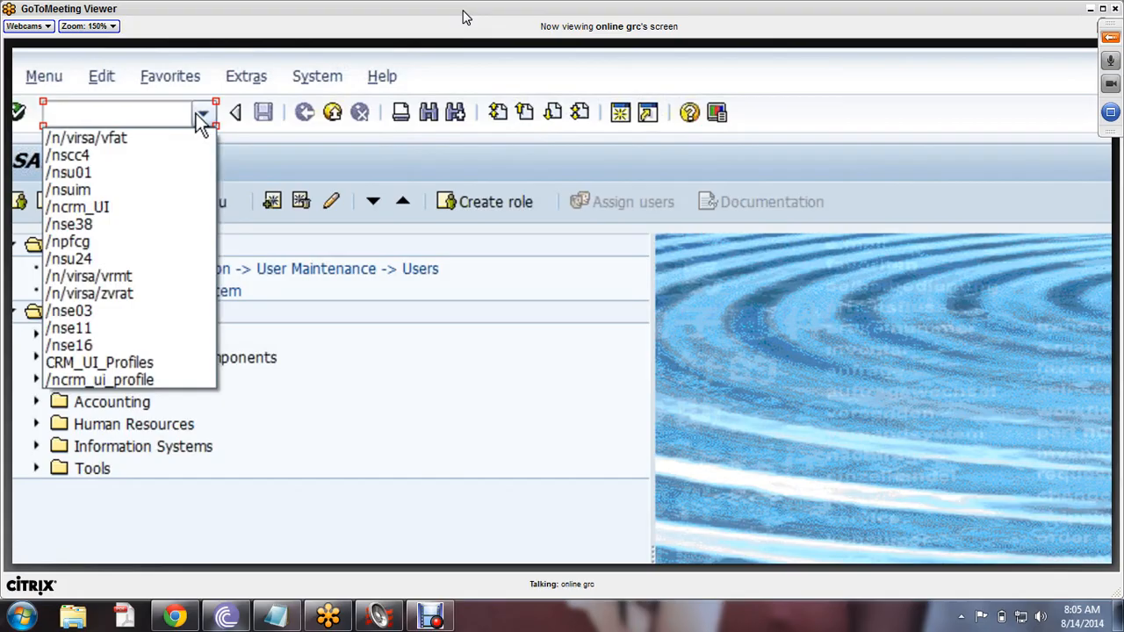
left_click(120, 136)
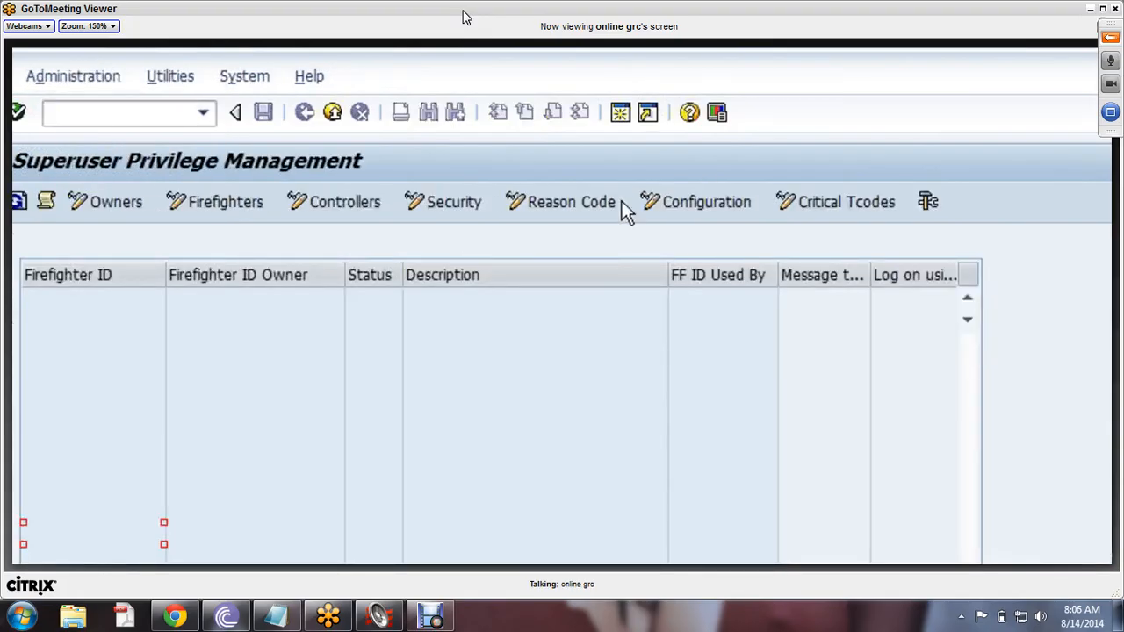
- Reset FFID01's password in the firefighter ID Security table
left_click(569, 203)
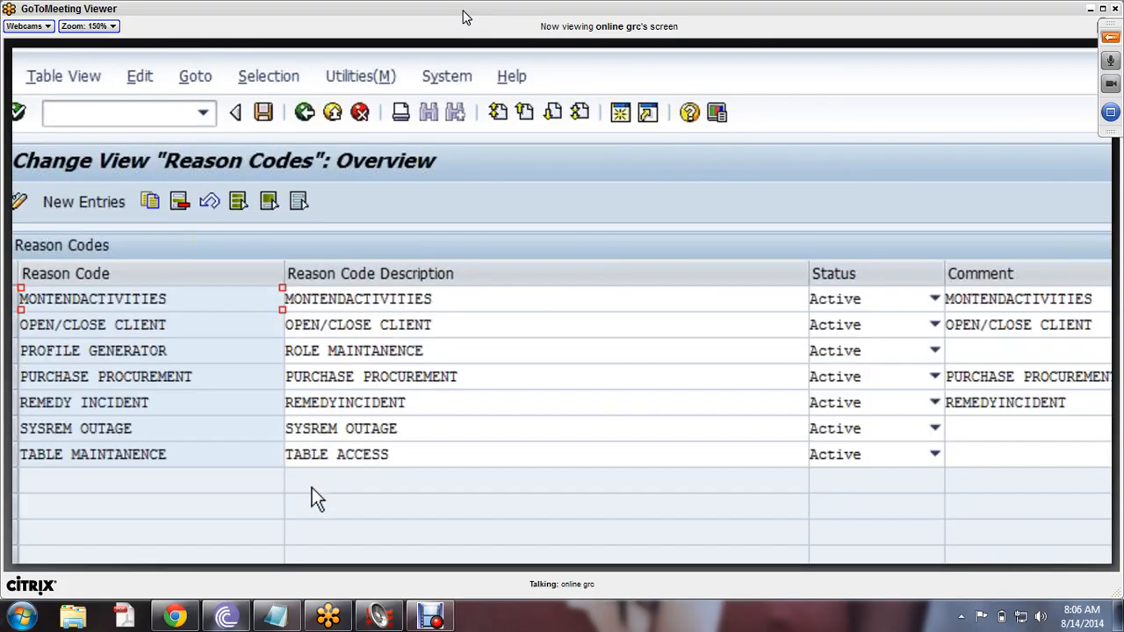
left_click(303, 115)
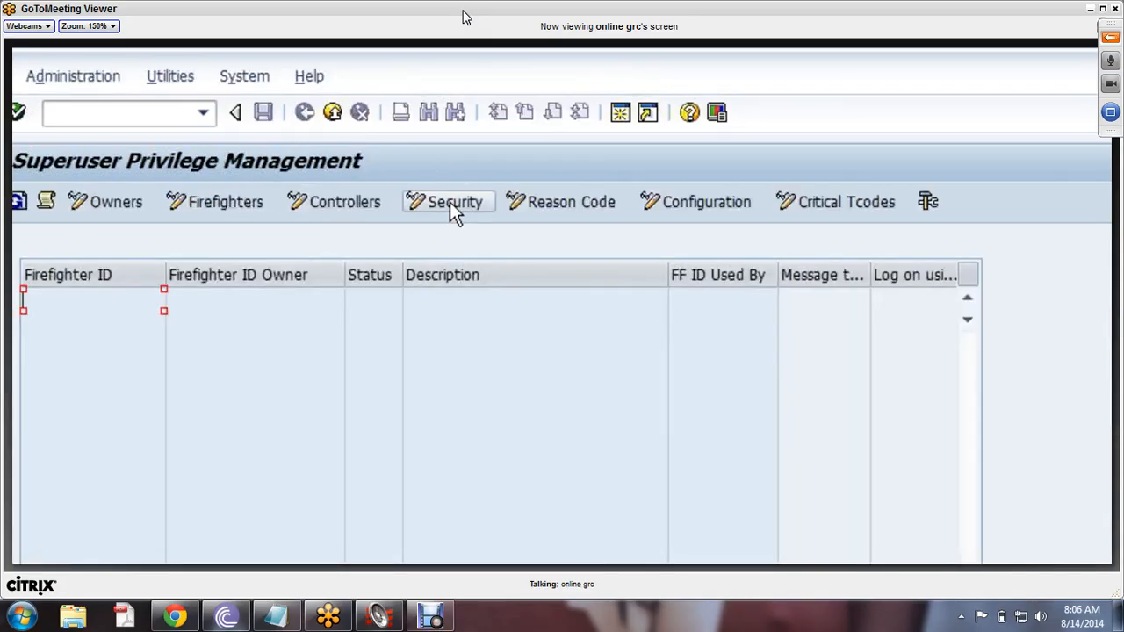
left_click(449, 204)
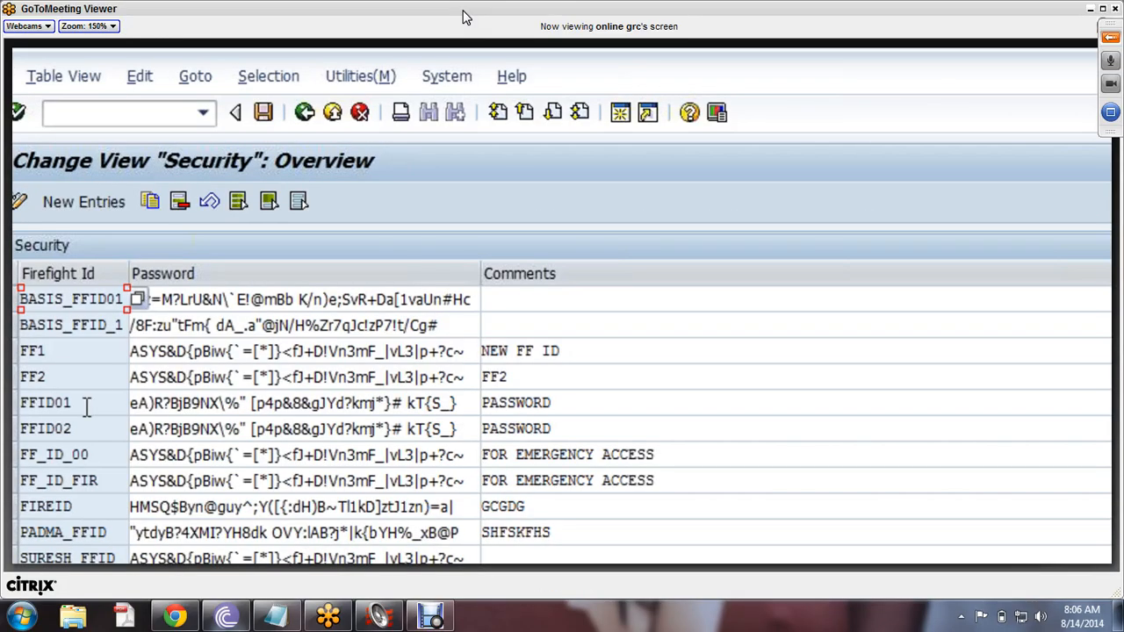
double_click(87, 406)
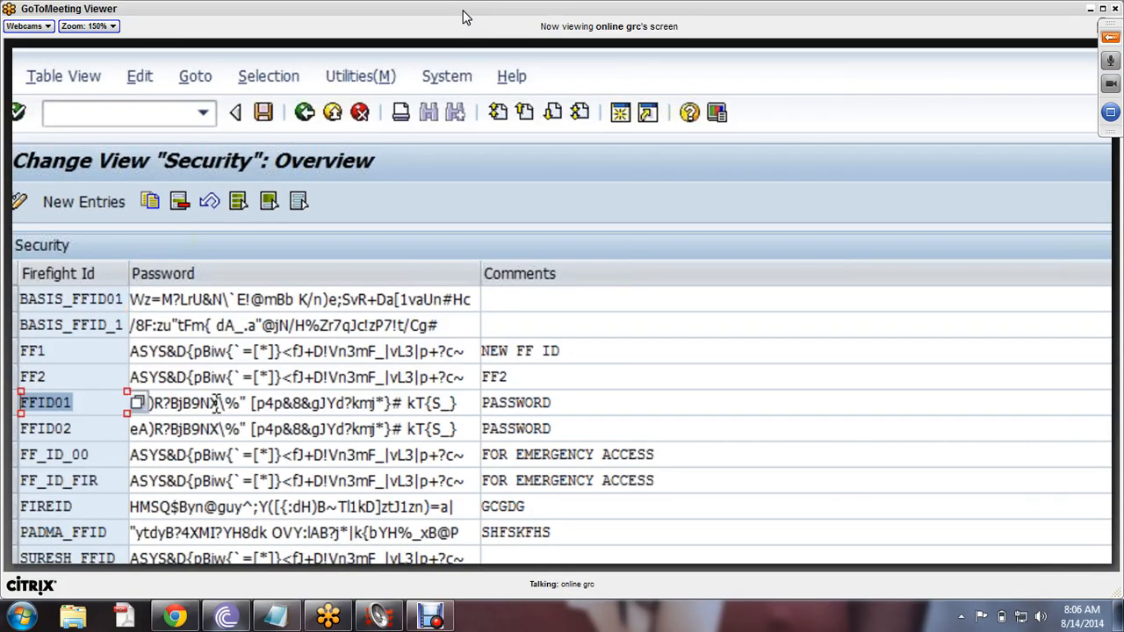
left_click_drag(465, 402, 97, 401)
type("W")
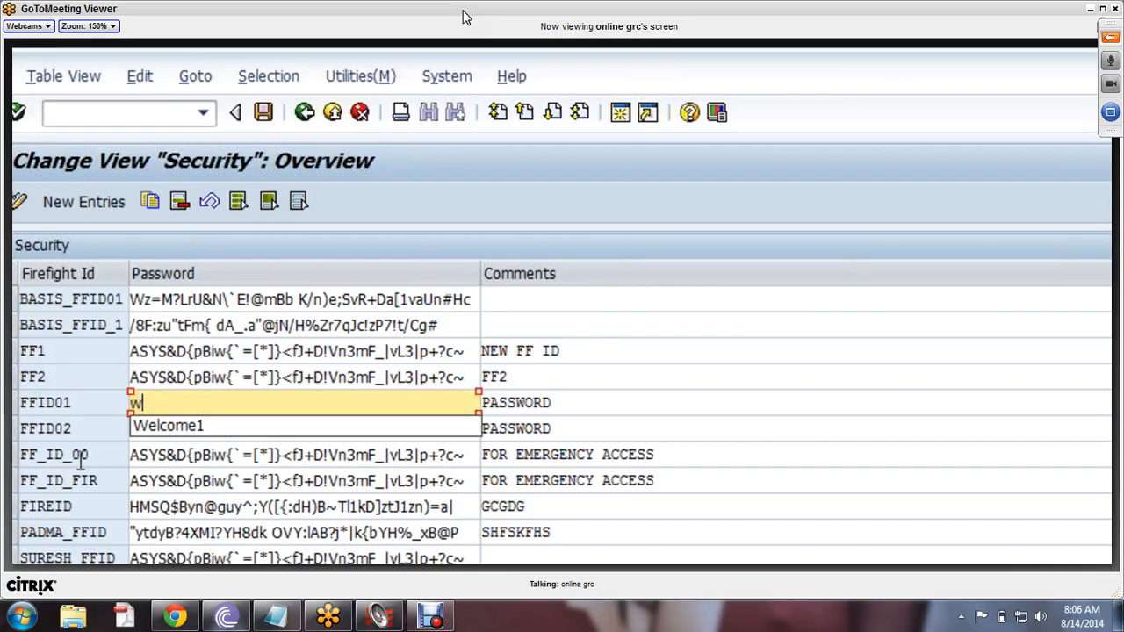
left_click(215, 432)
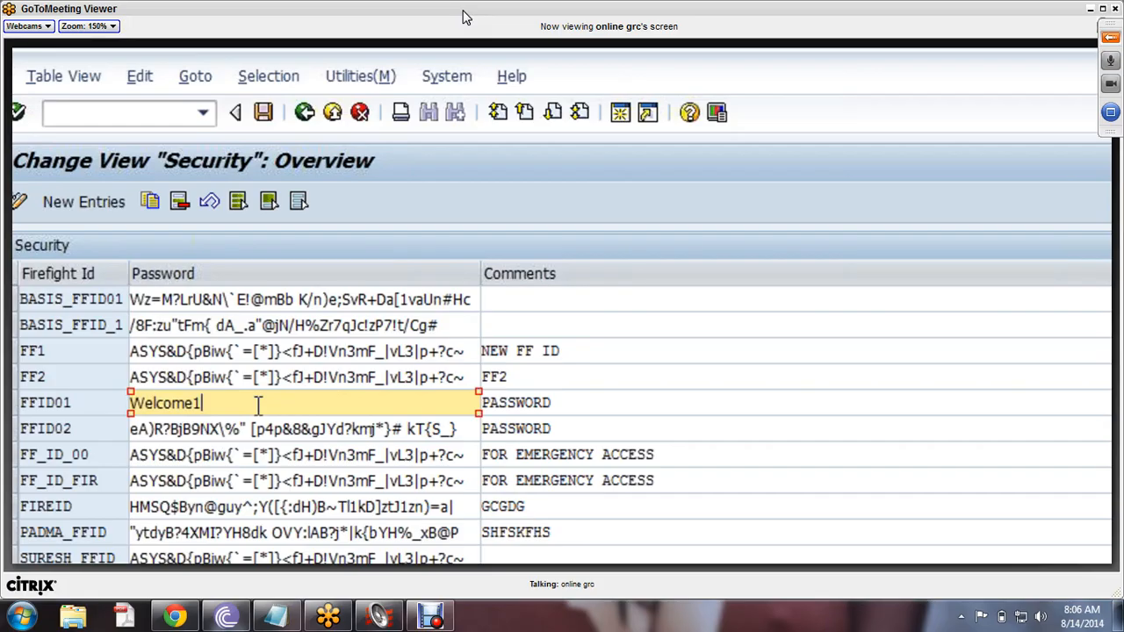
key("Return")
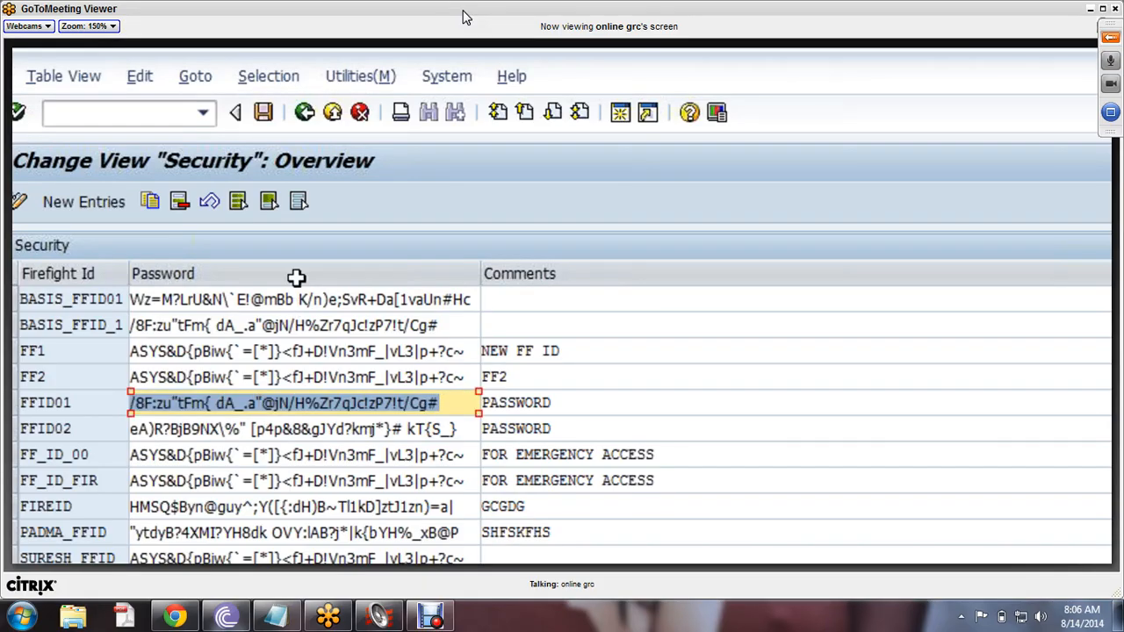
- Replace FFID02's password with a new one and return to Superuser Privilege Management
left_click_drag(459, 429, 154, 429)
key("BackSpace")
key("BackSpace")
key("BackSpace")
key("BackSpace")
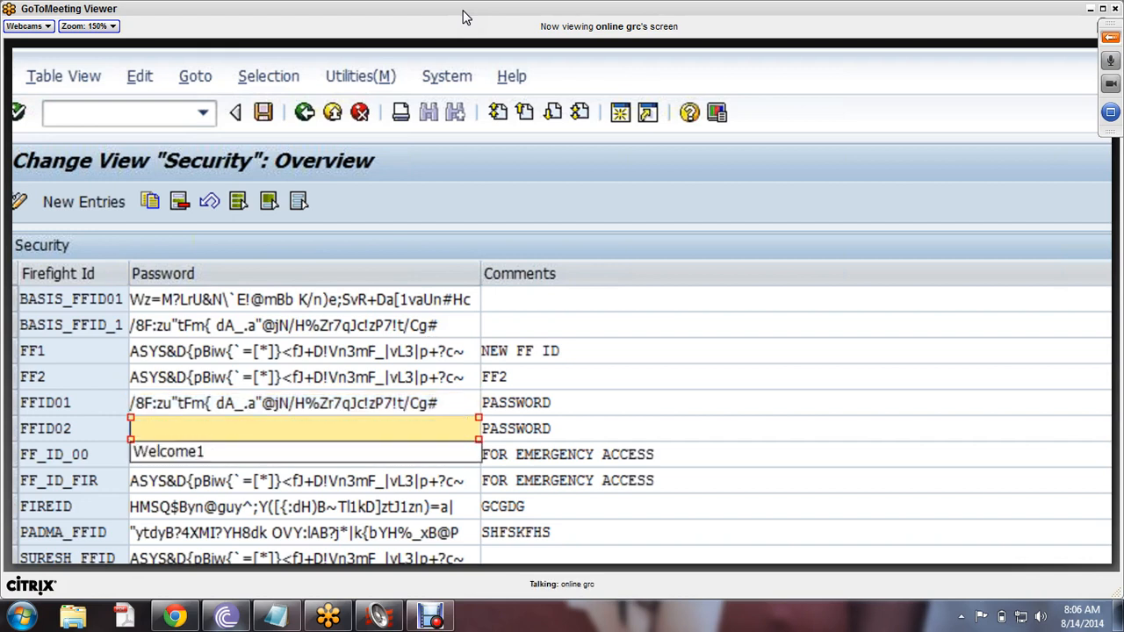
type("Welcome1")
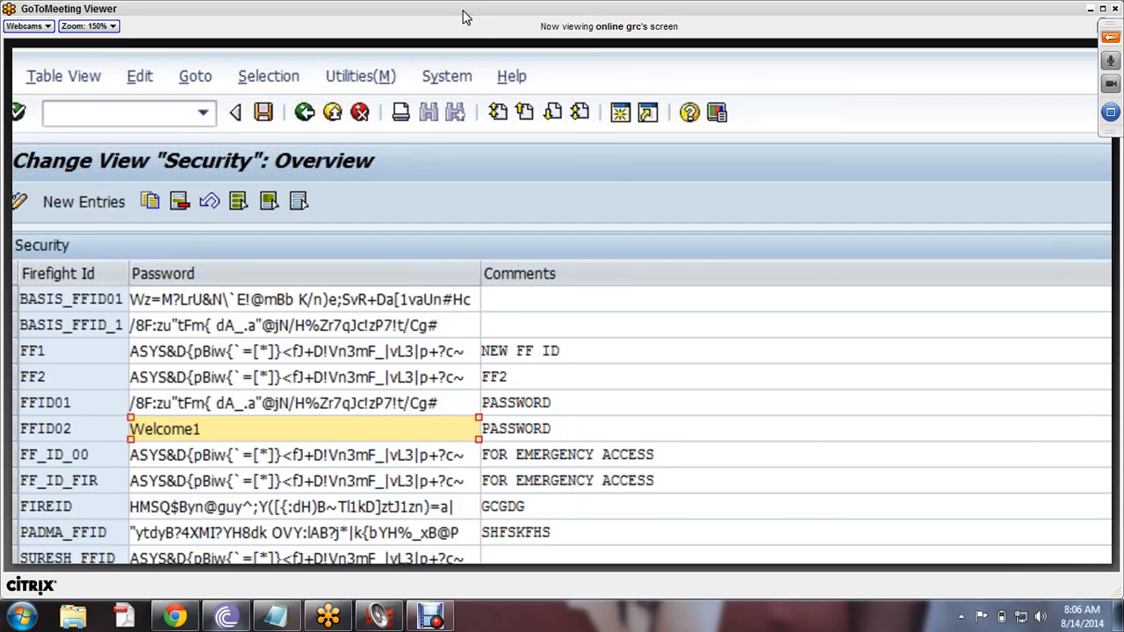
key("Return")
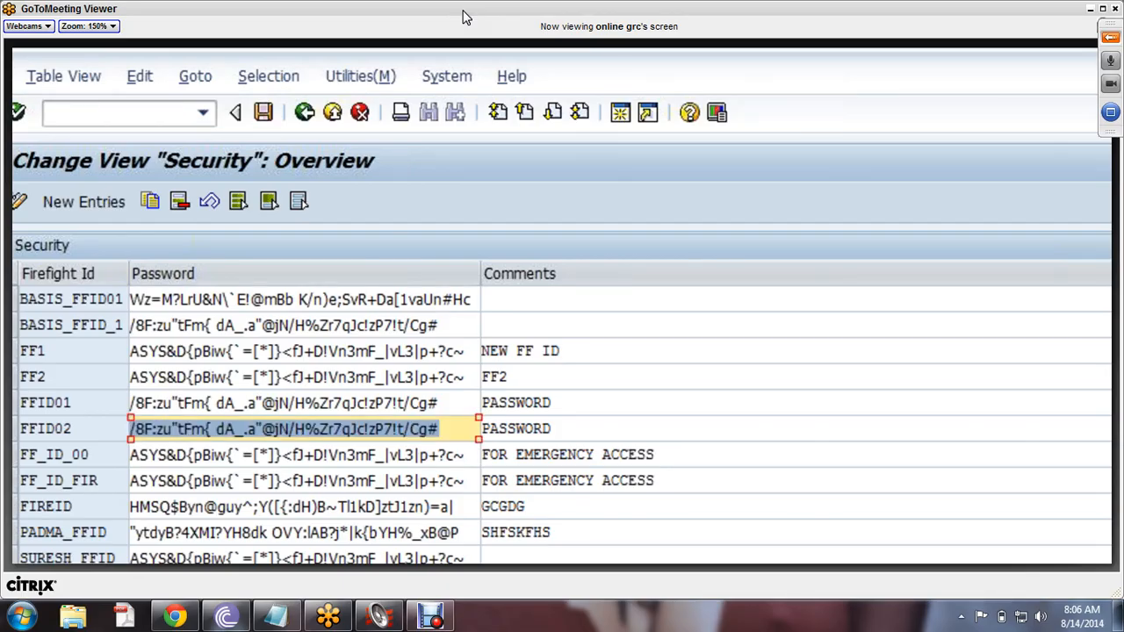
left_click(307, 115)
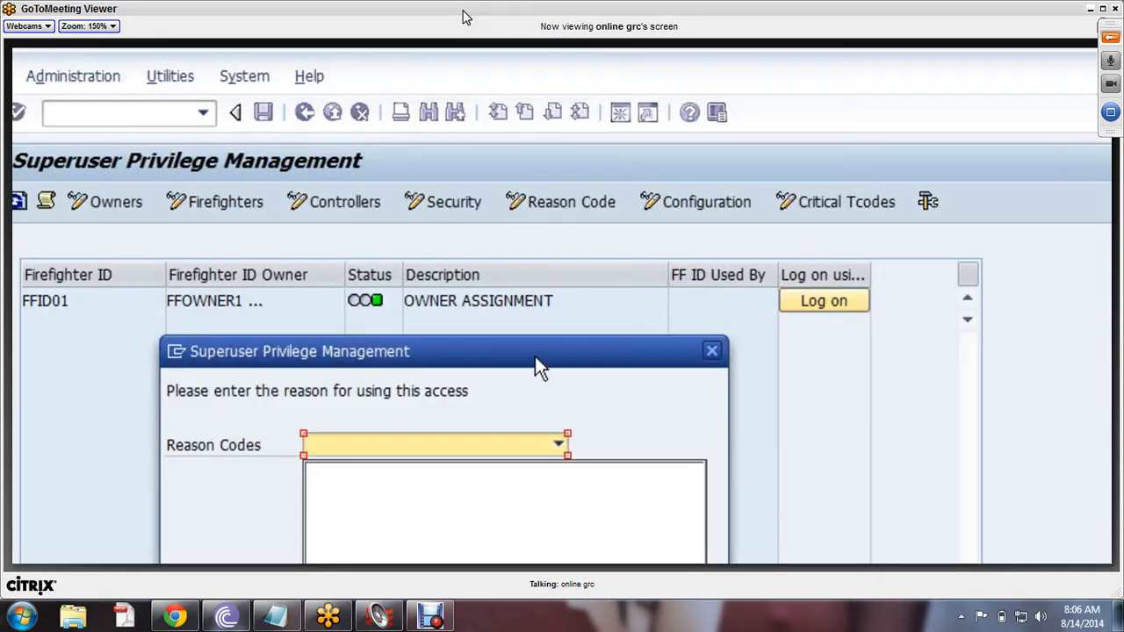
- Choose reason OPEN/CLOSE CLIENT and justify using the SCC4 tcode to open the client
left_click_drag(535, 355, 697, 214)
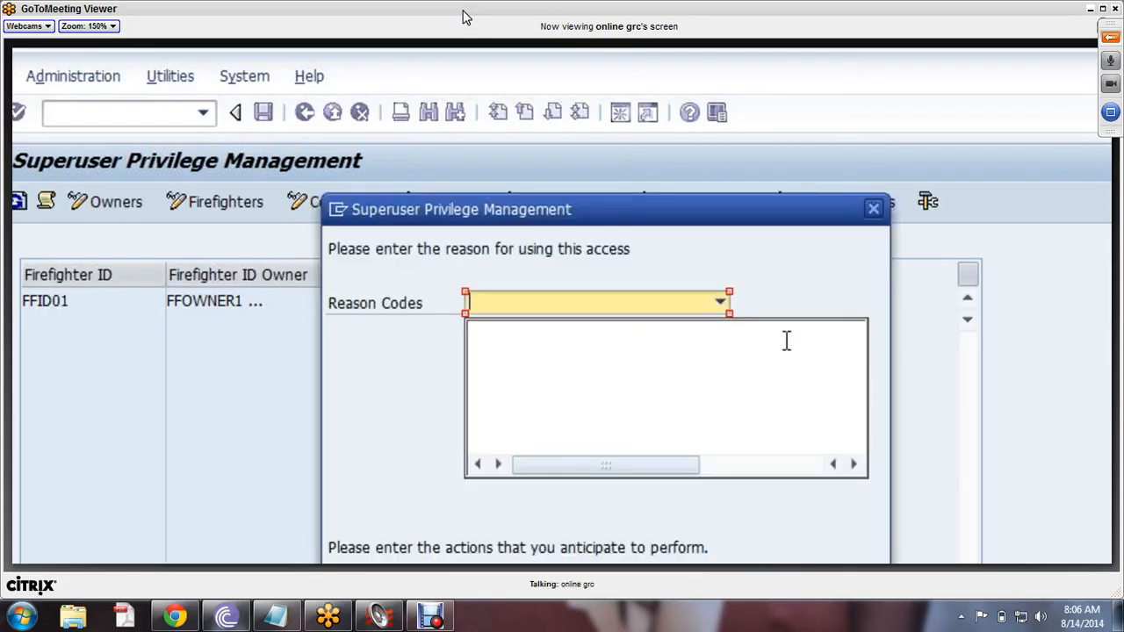
left_click(721, 302)
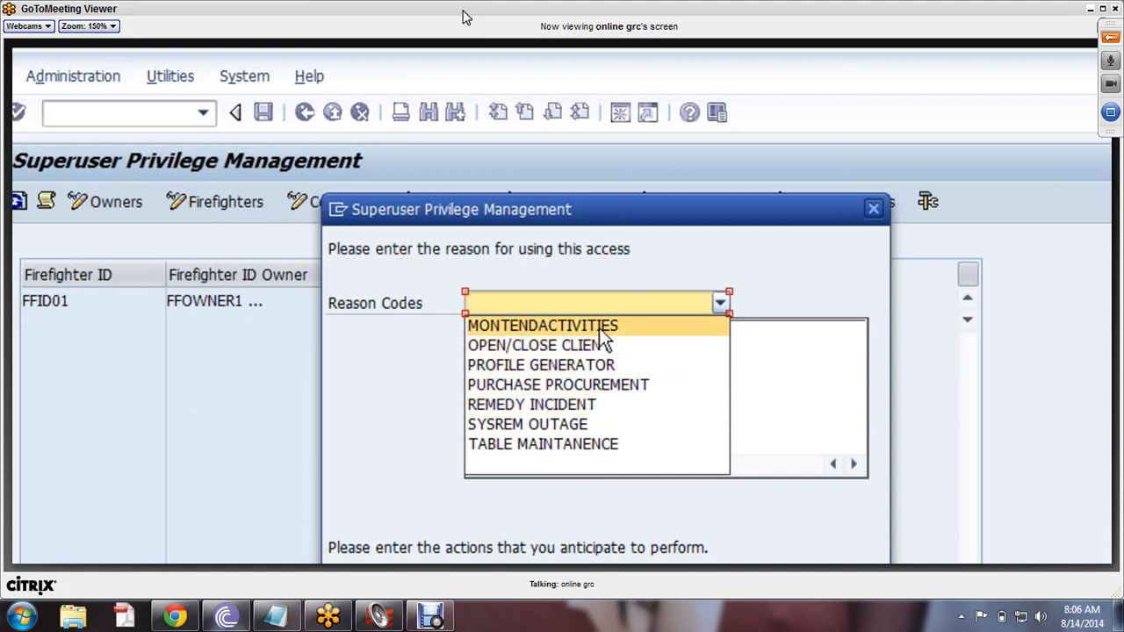
left_click(561, 411)
left_click(583, 376)
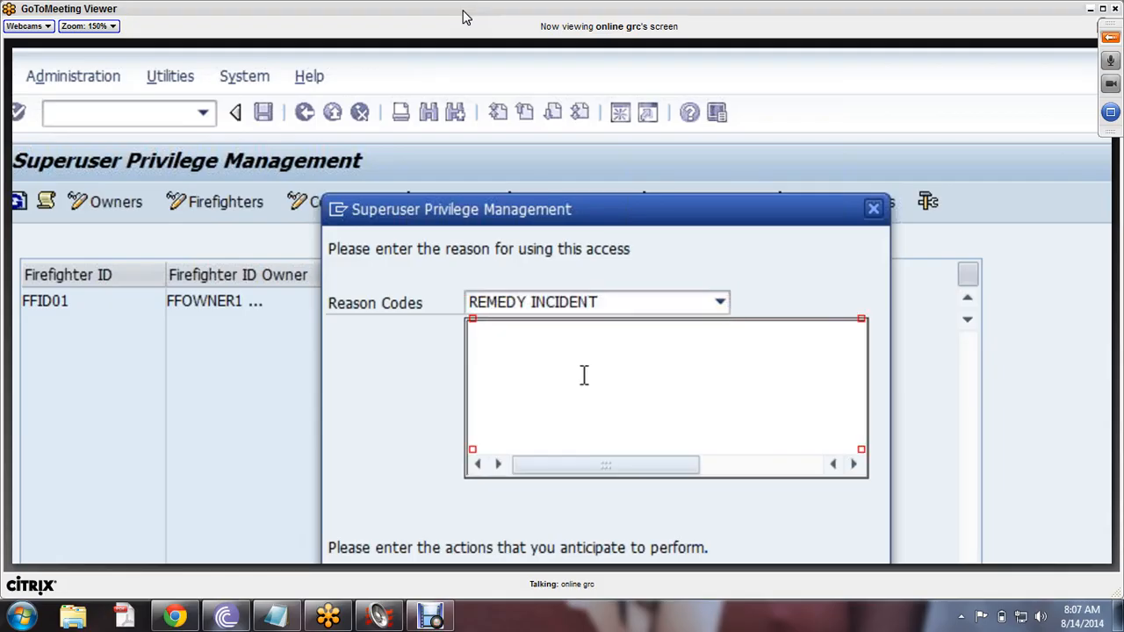
type("I am going to u")
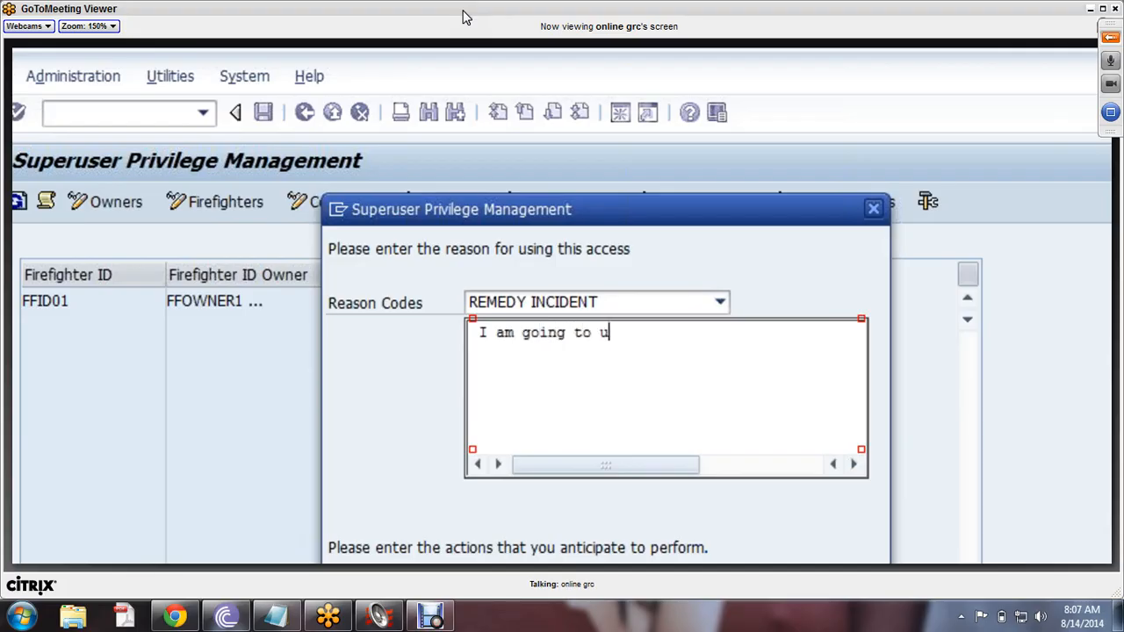
type("se SCC4 tcode")
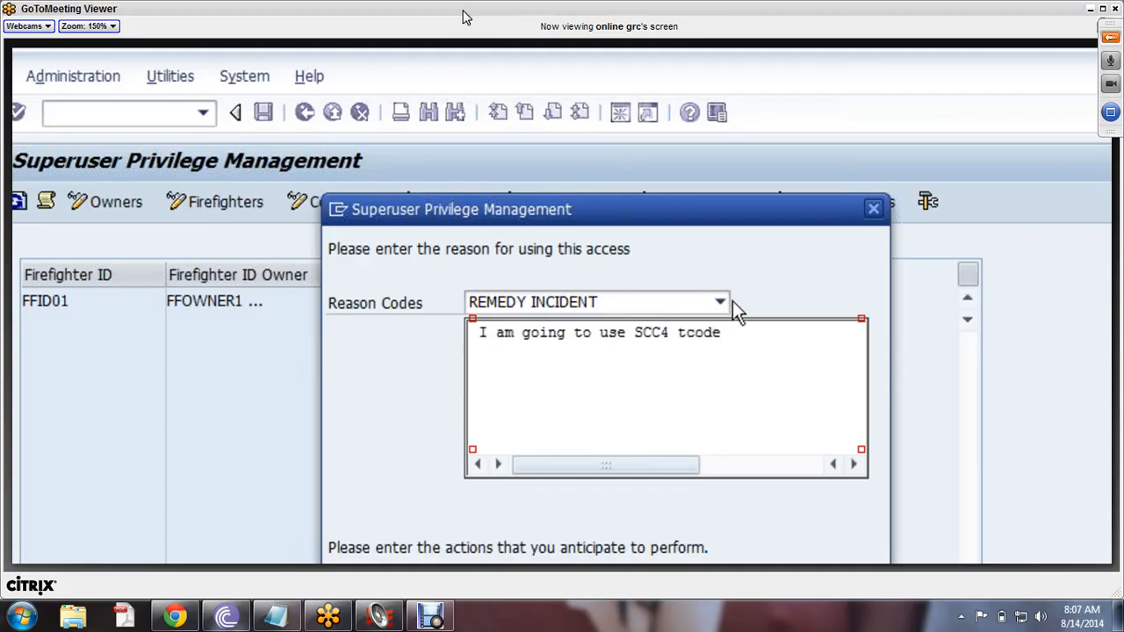
left_click(717, 302)
left_click(567, 345)
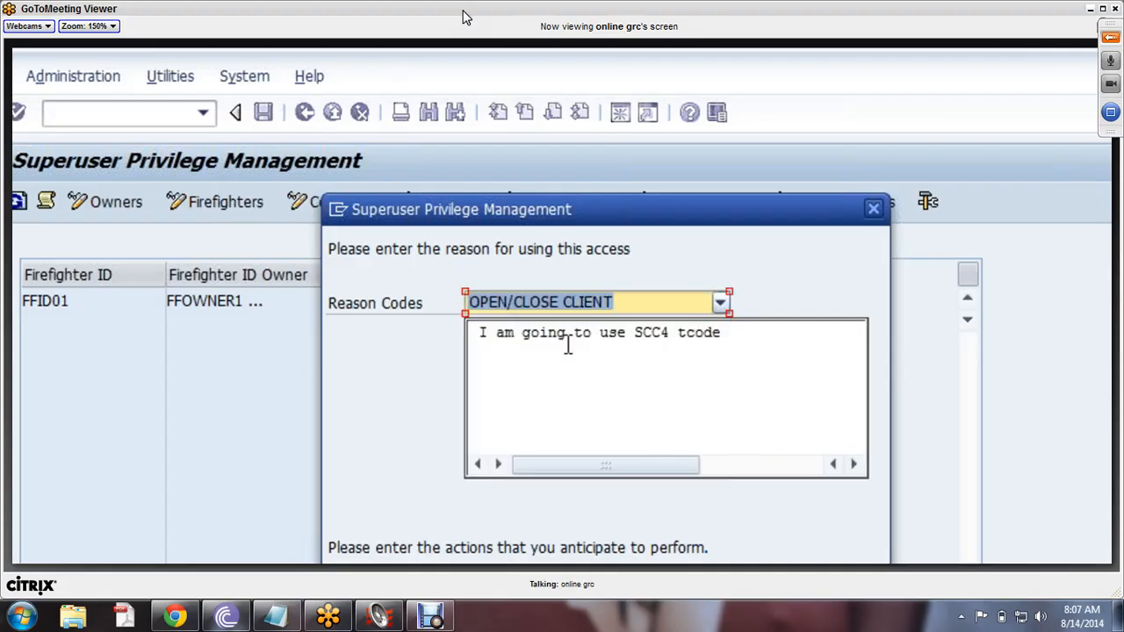
left_click(743, 371)
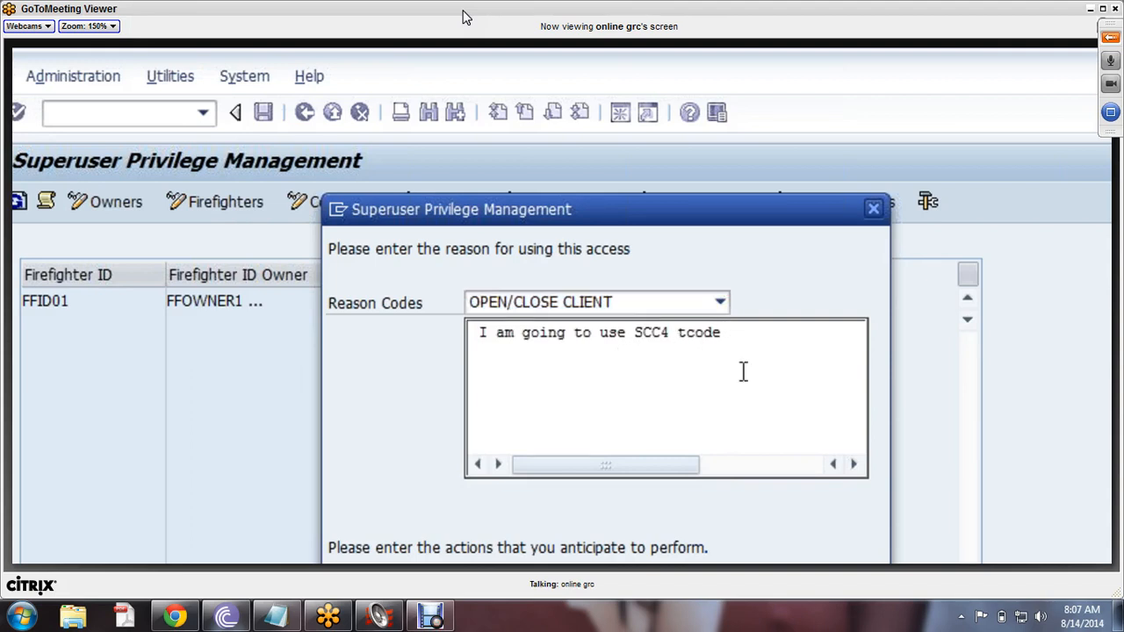
type("to open the ")
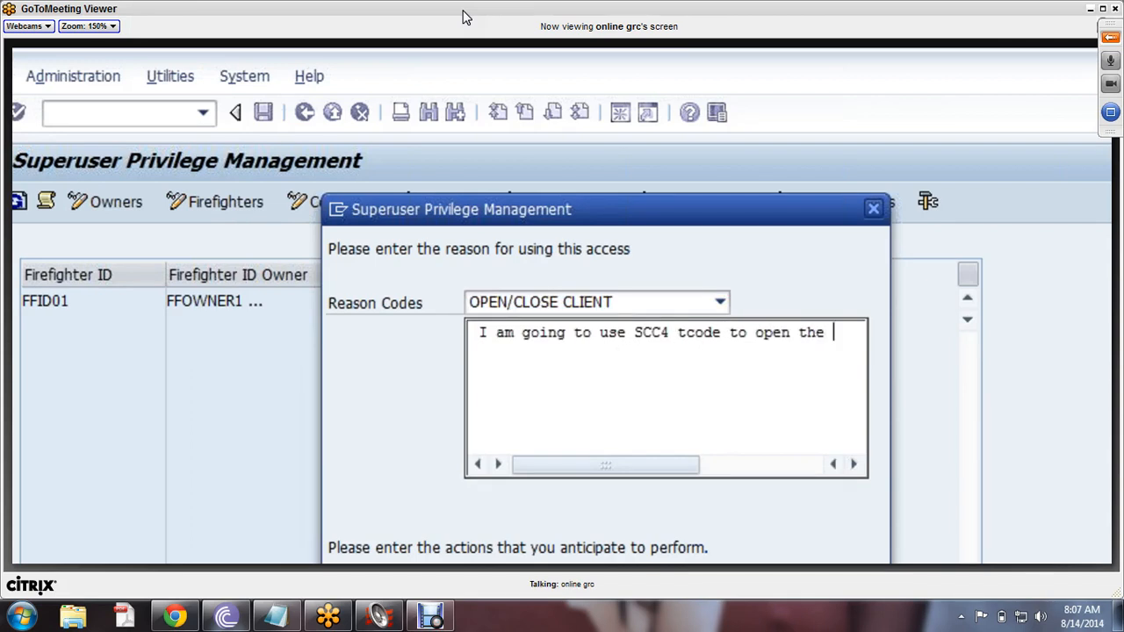
type("cleint")
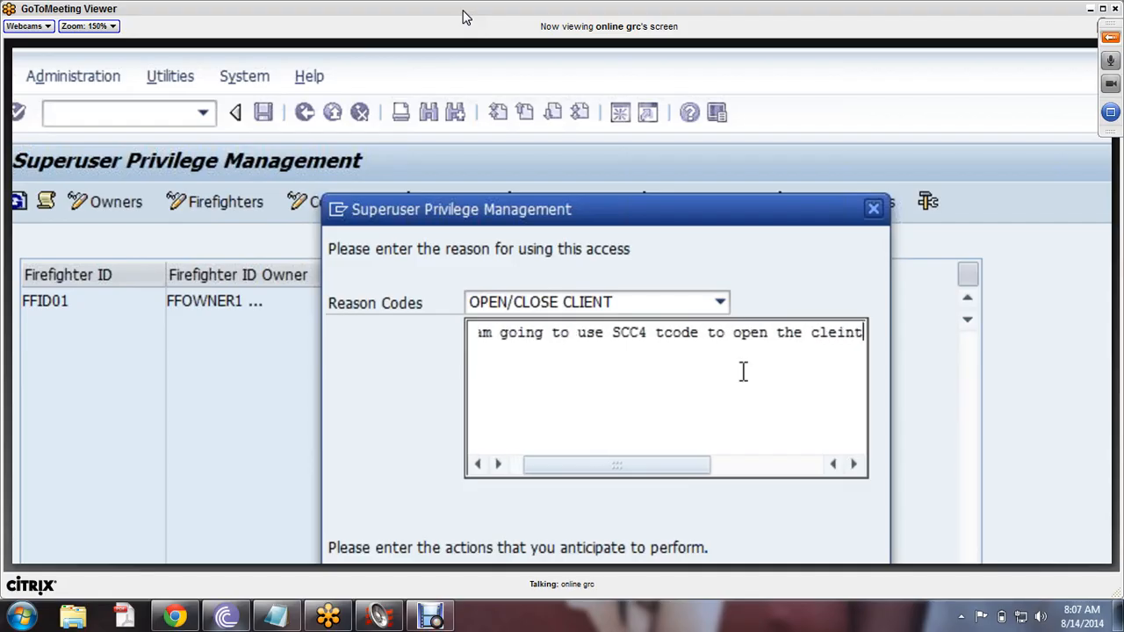
left_click_drag(689, 463, 678, 463)
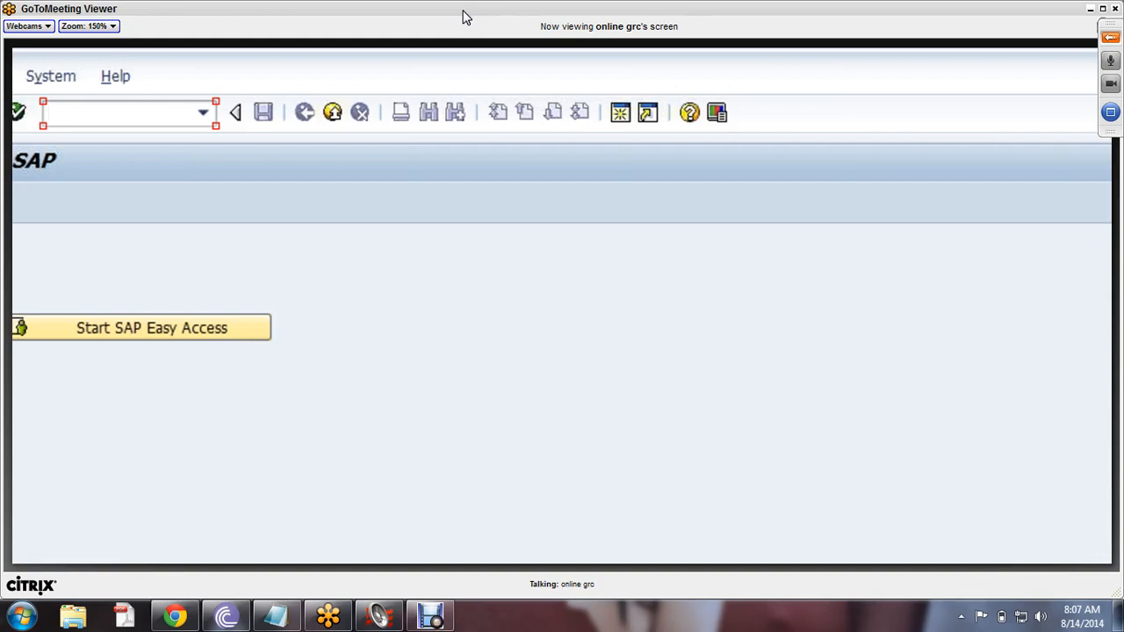
- From SAP Easy Access, run /nscc4 and then /nacce
left_click(101, 333)
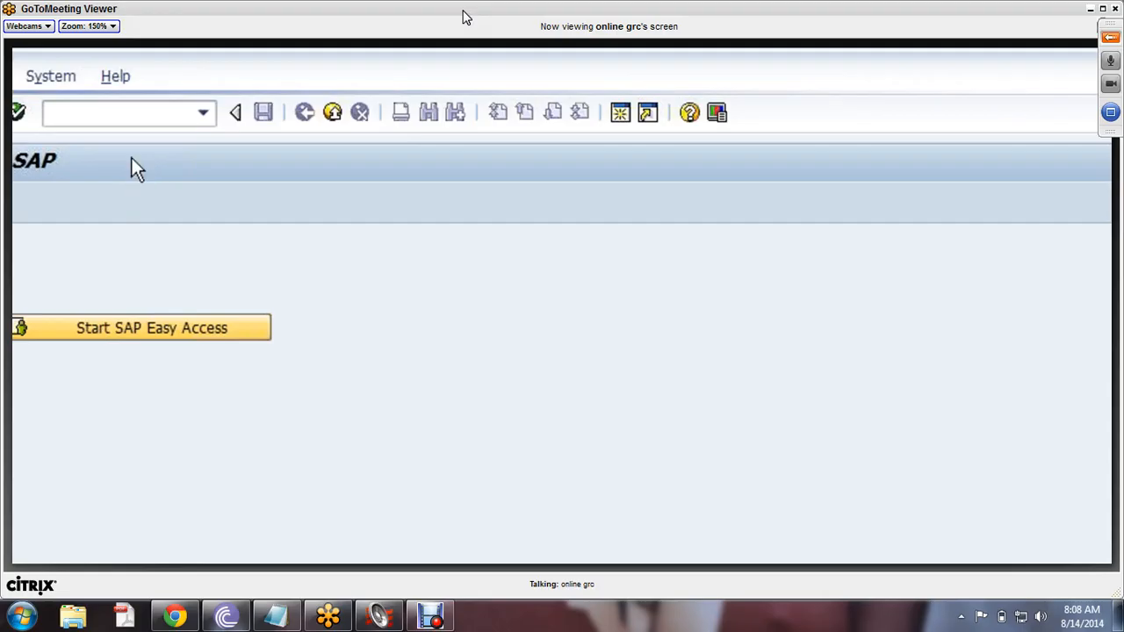
type("/nscc4")
key("Return")
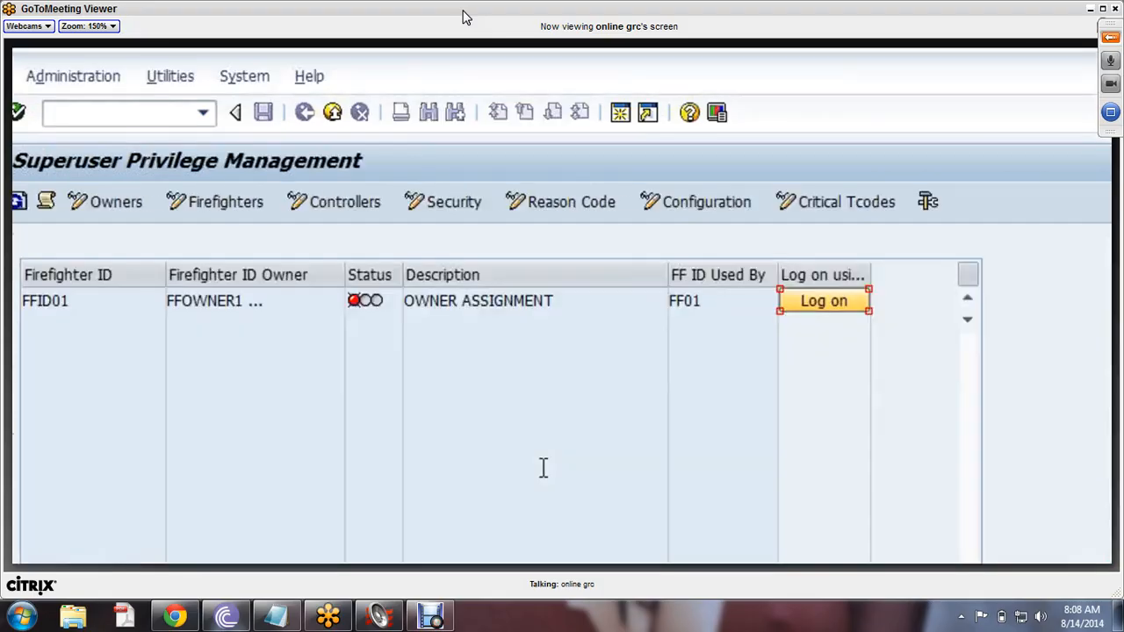
left_click(131, 110)
type("/nacce")
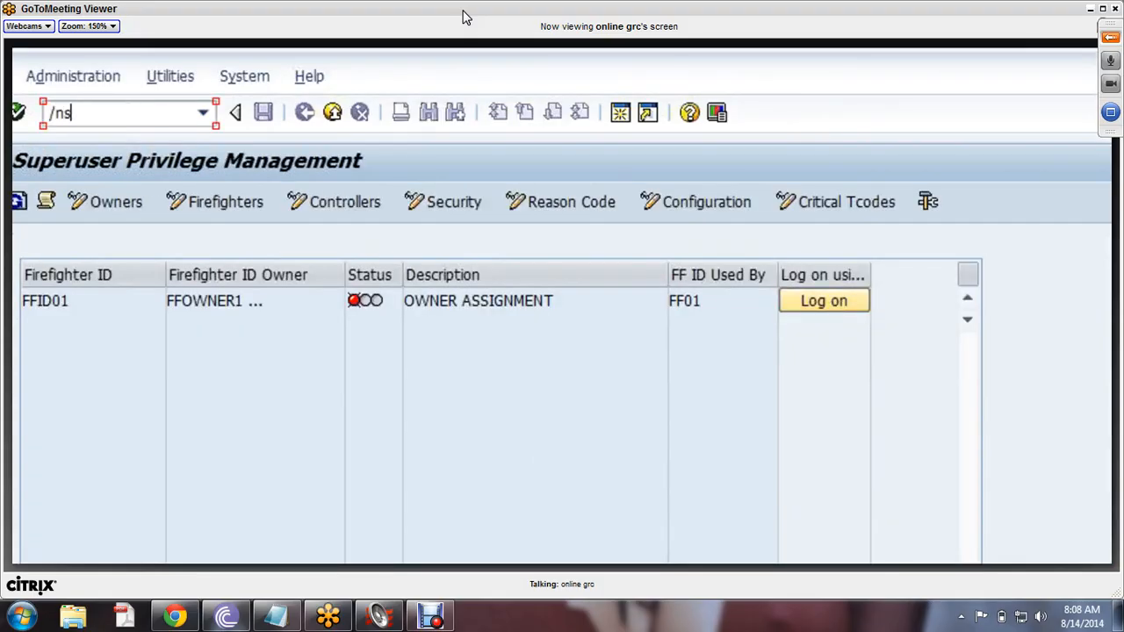
key("Return")
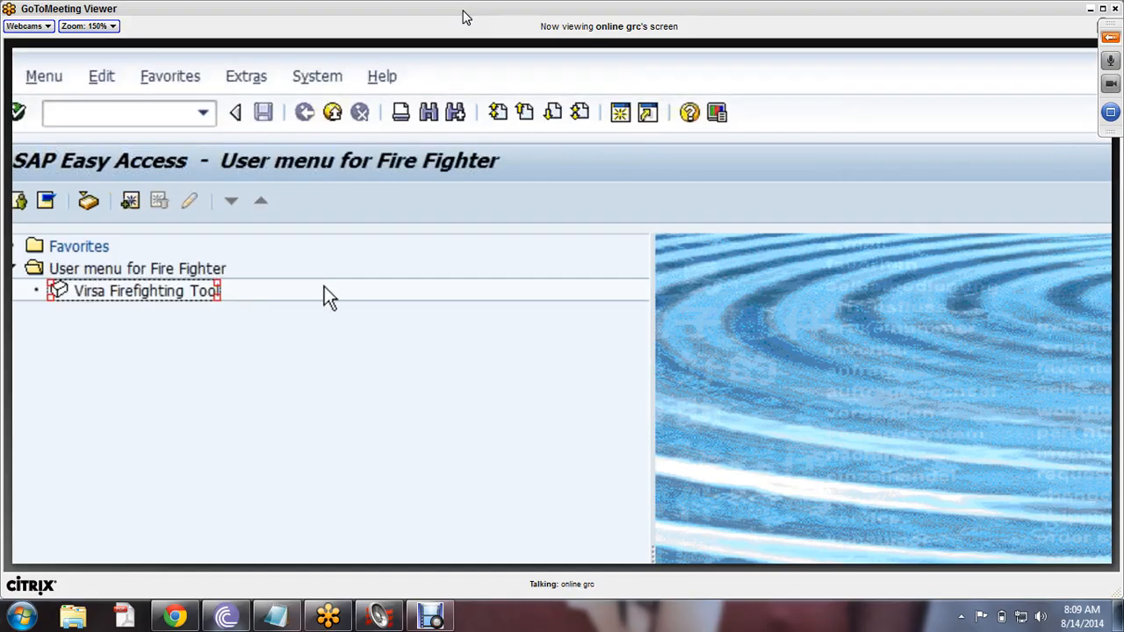
- Relaunch /n/virsa/vfat, confirm FFID01 is used by FF01, and attempt to log on
left_click(199, 115)
left_click(90, 175)
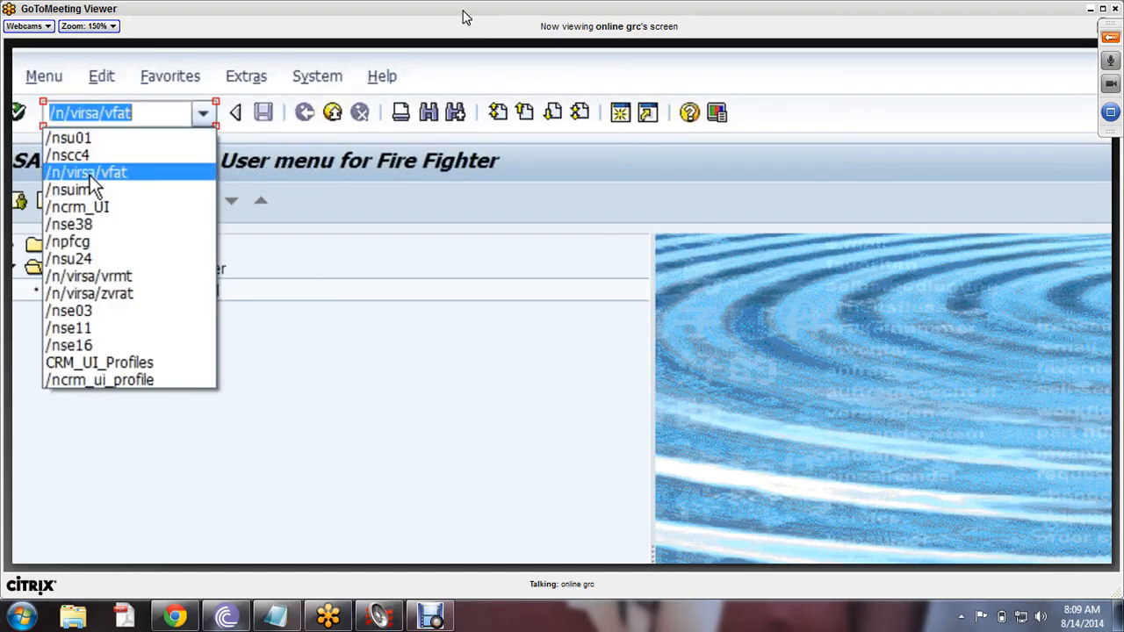
left_click(21, 116)
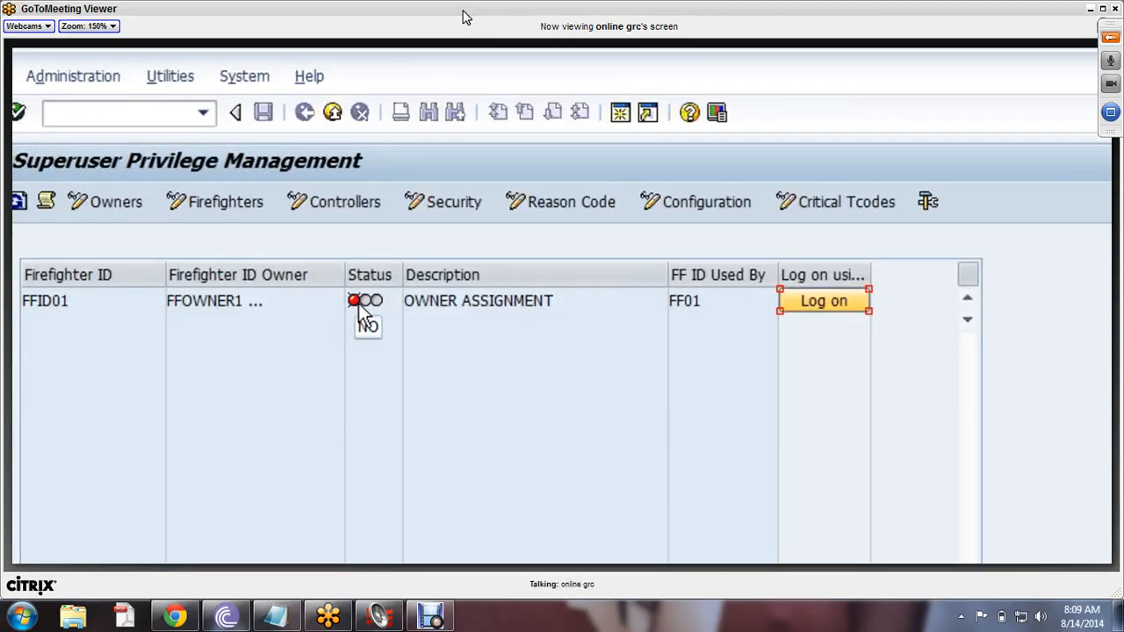
left_click(712, 303)
left_click_drag(702, 304, 569, 301)
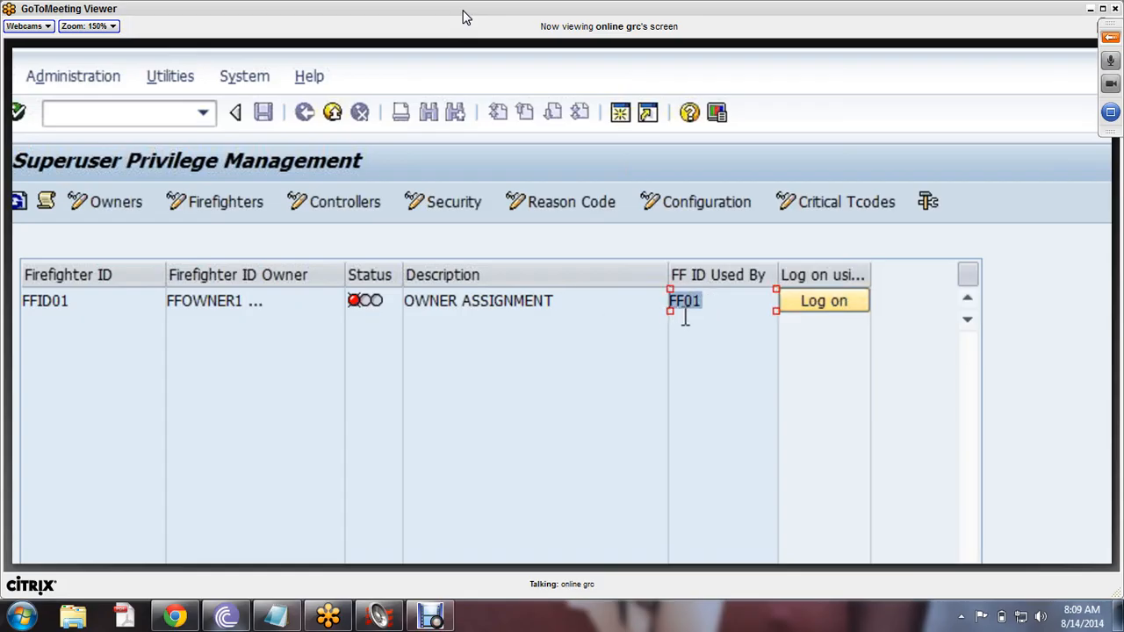
left_click(716, 306)
left_click(84, 303)
left_click(817, 309)
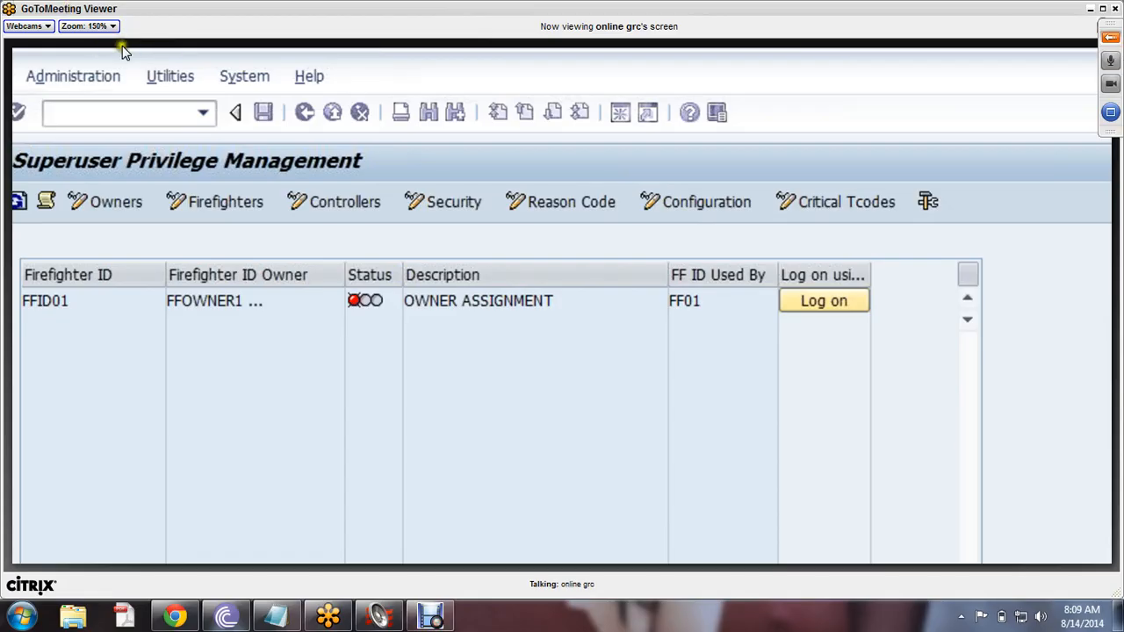
- Zoom the shared screen to 75% and expand the viewer to full screen
left_click(106, 26)
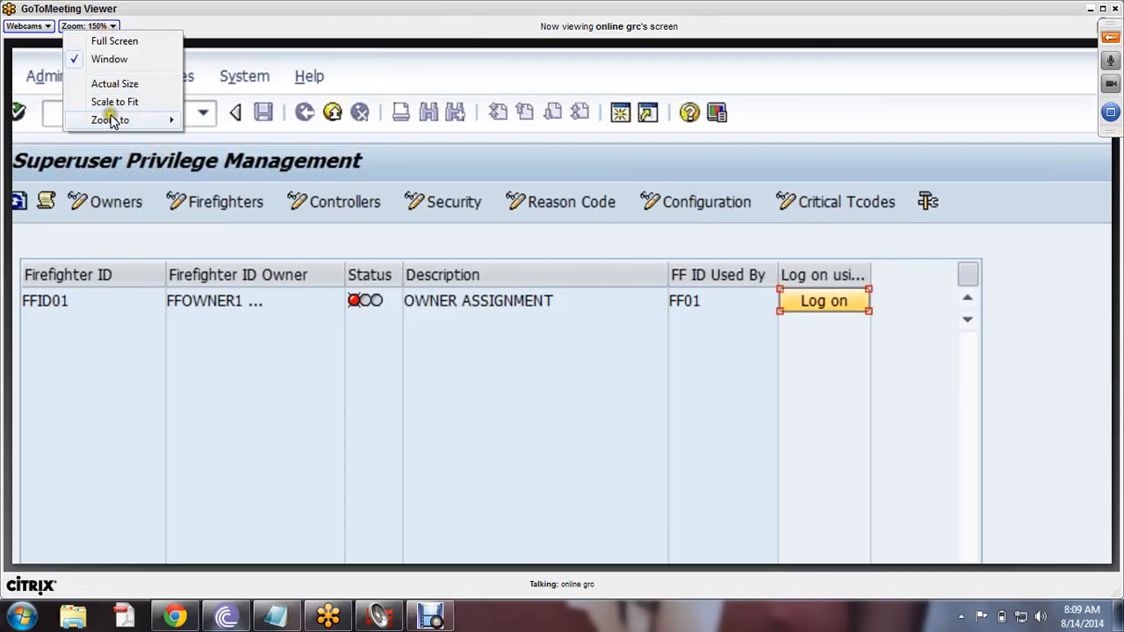
left_click(110, 119)
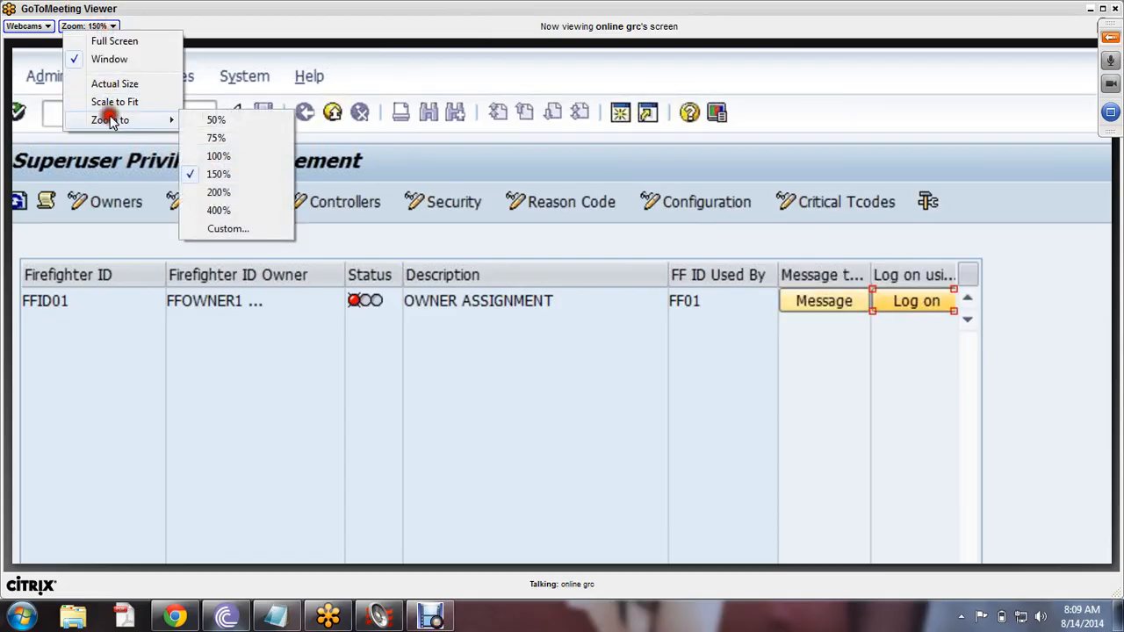
left_click(231, 138)
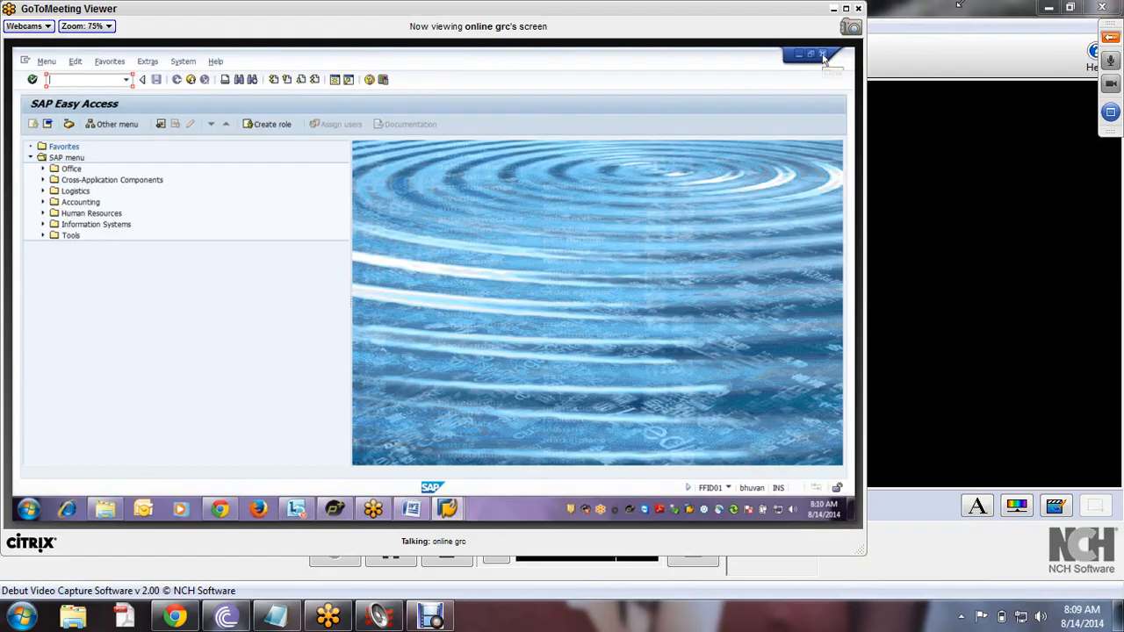
double_click(779, 12)
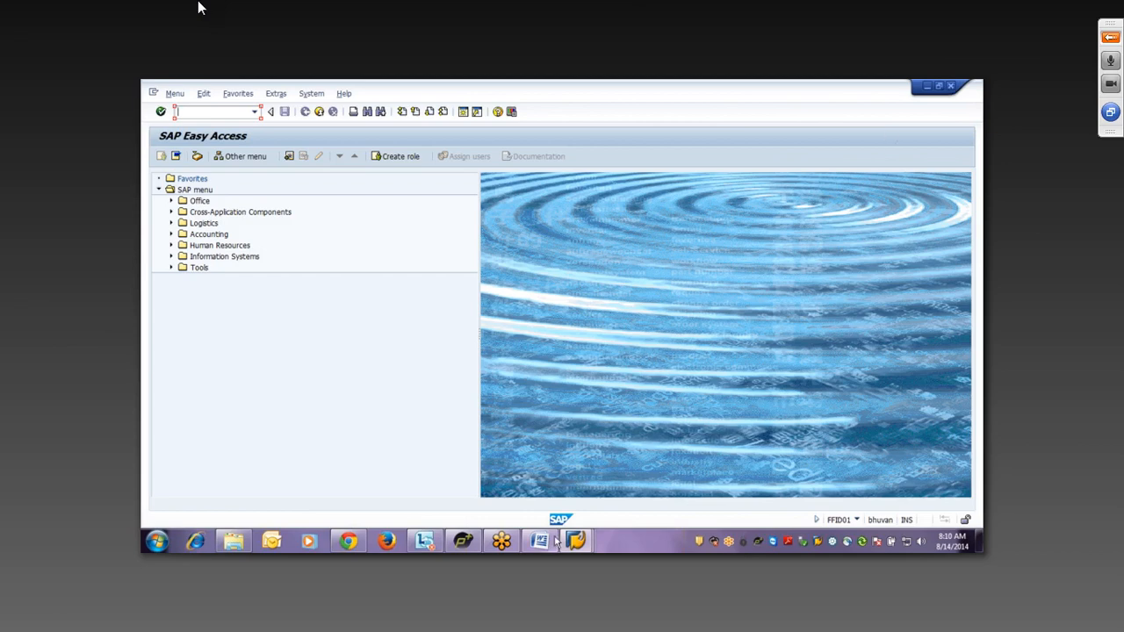
- Leave full-screen view and set the GoToMeeting viewer zoom to 100%
key("Escape")
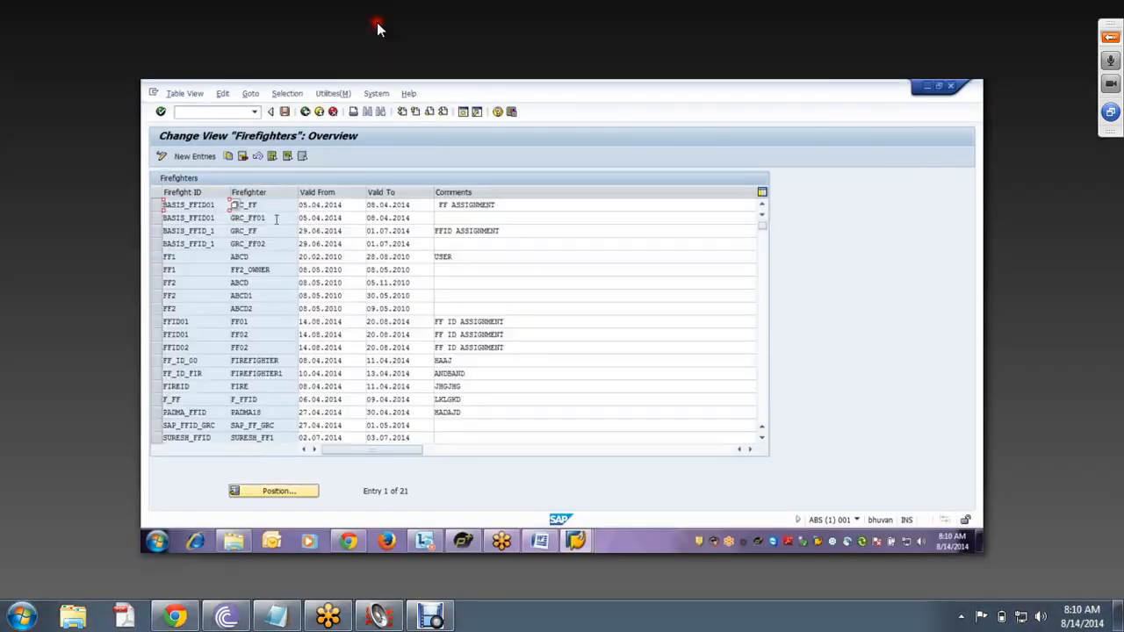
left_click_drag(198, 322, 144, 326)
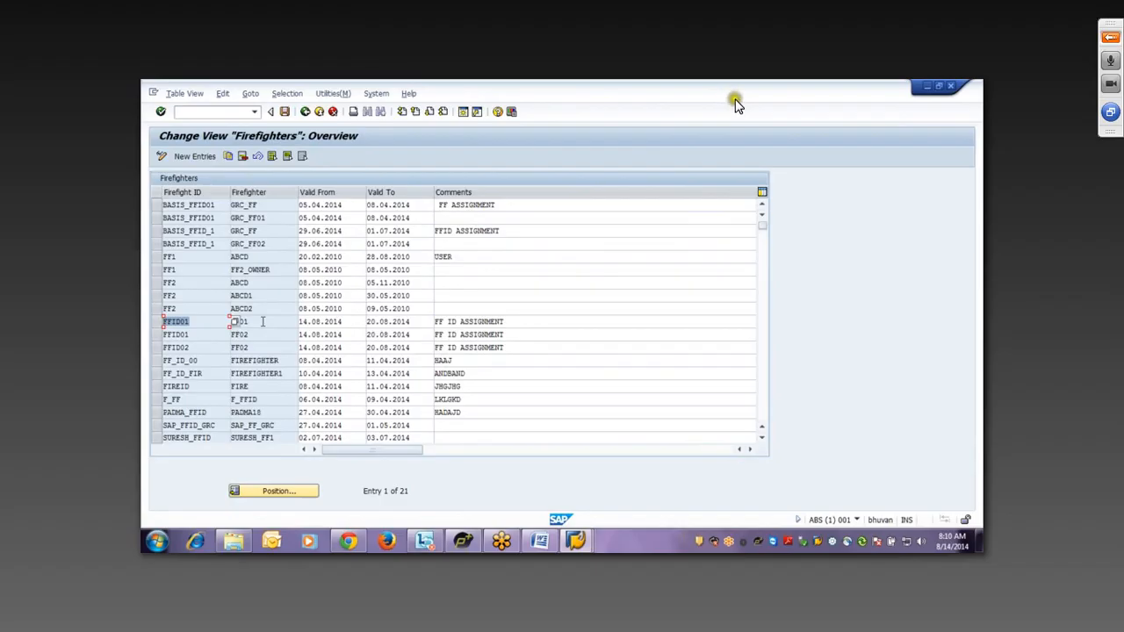
key("Escape")
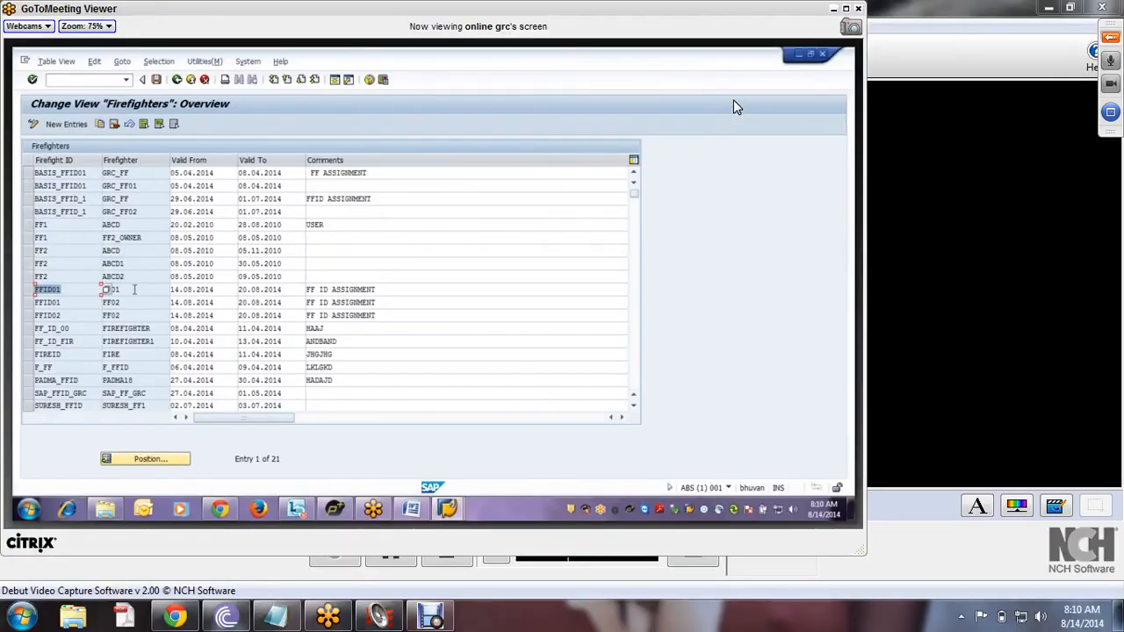
left_click(96, 25)
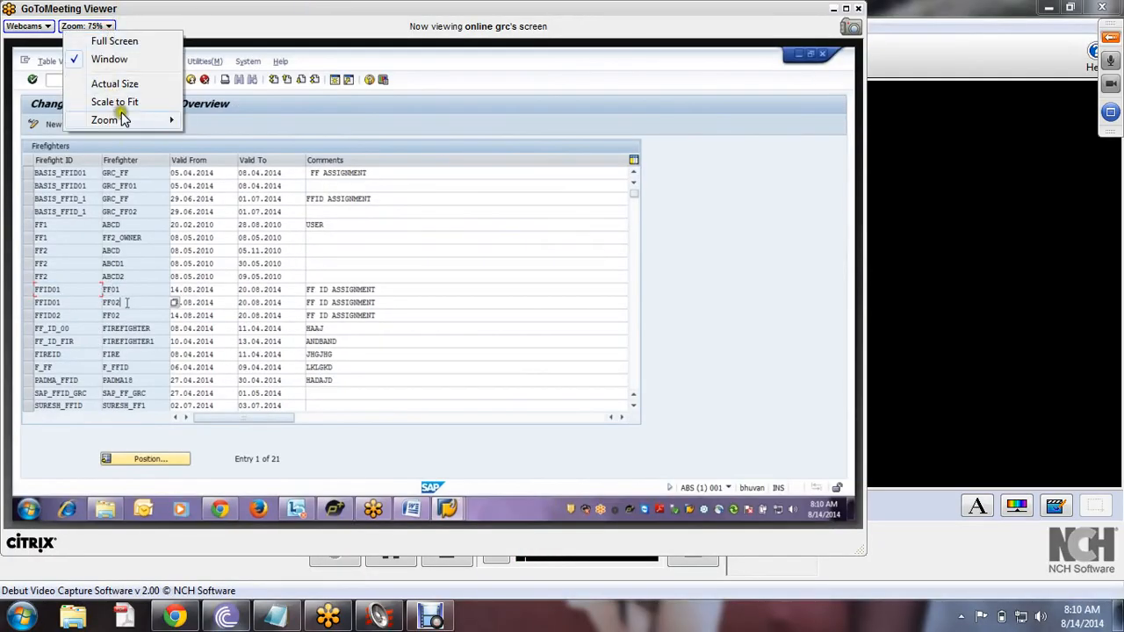
mouse_move(111, 119)
left_click(209, 154)
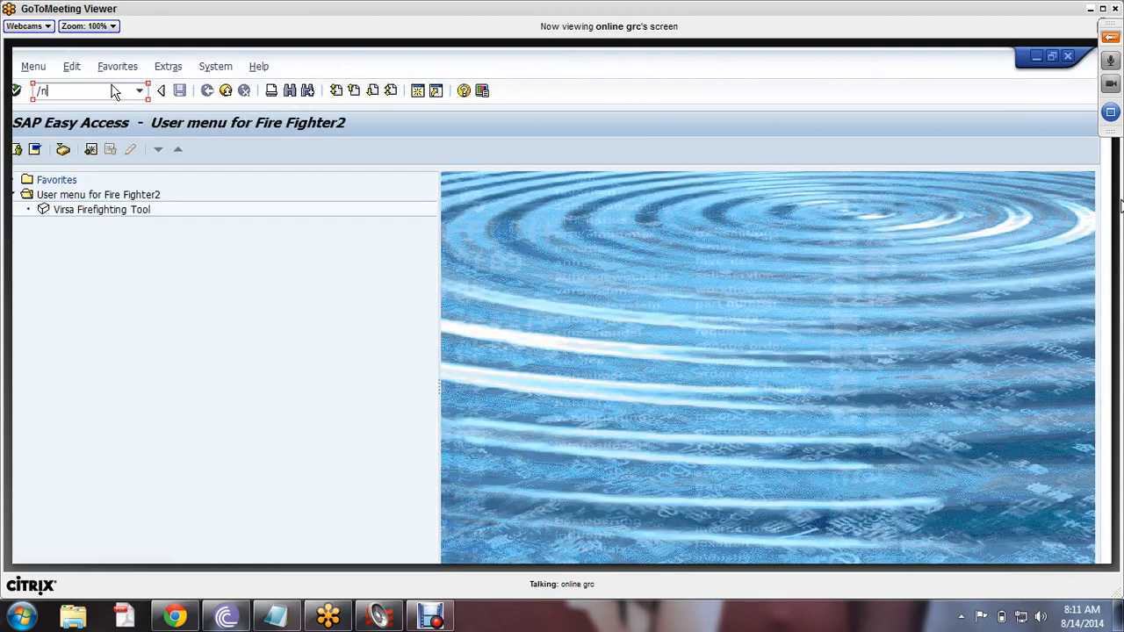
- Launch the Virsa Firefighting Tool and run the firefighter transaction from command history
double_click(80, 210)
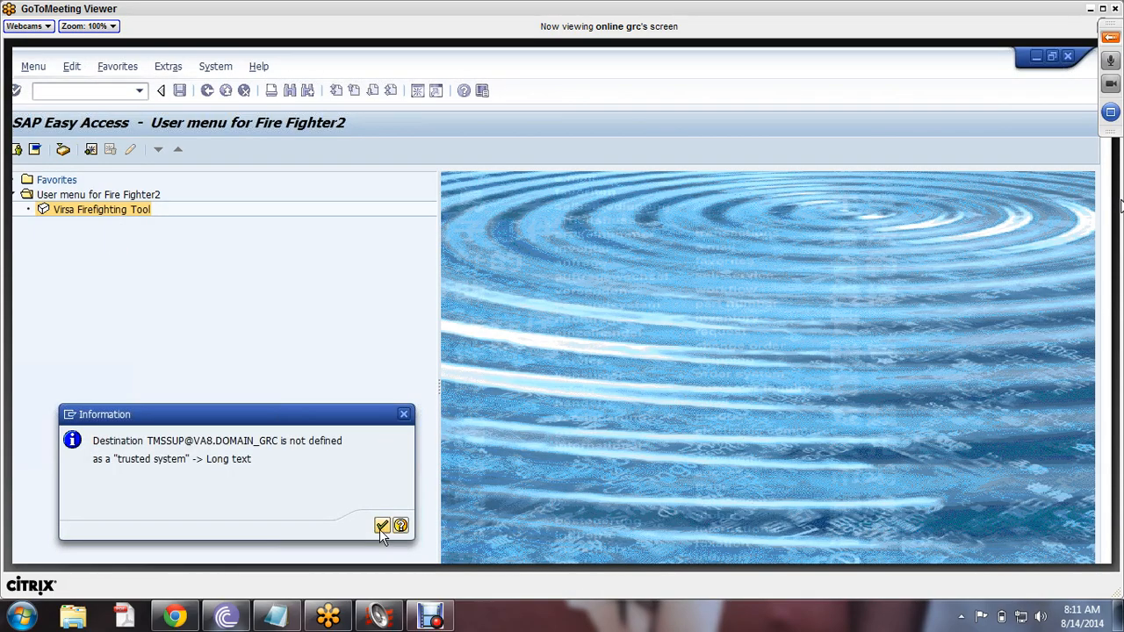
left_click(383, 526)
left_click(138, 91)
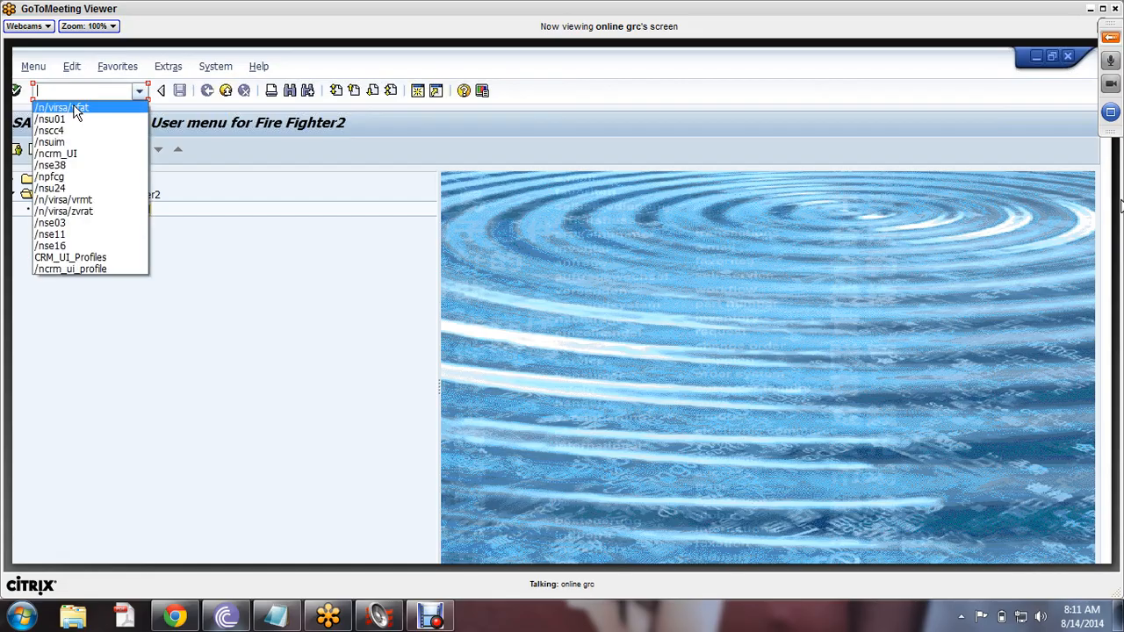
left_click(74, 108)
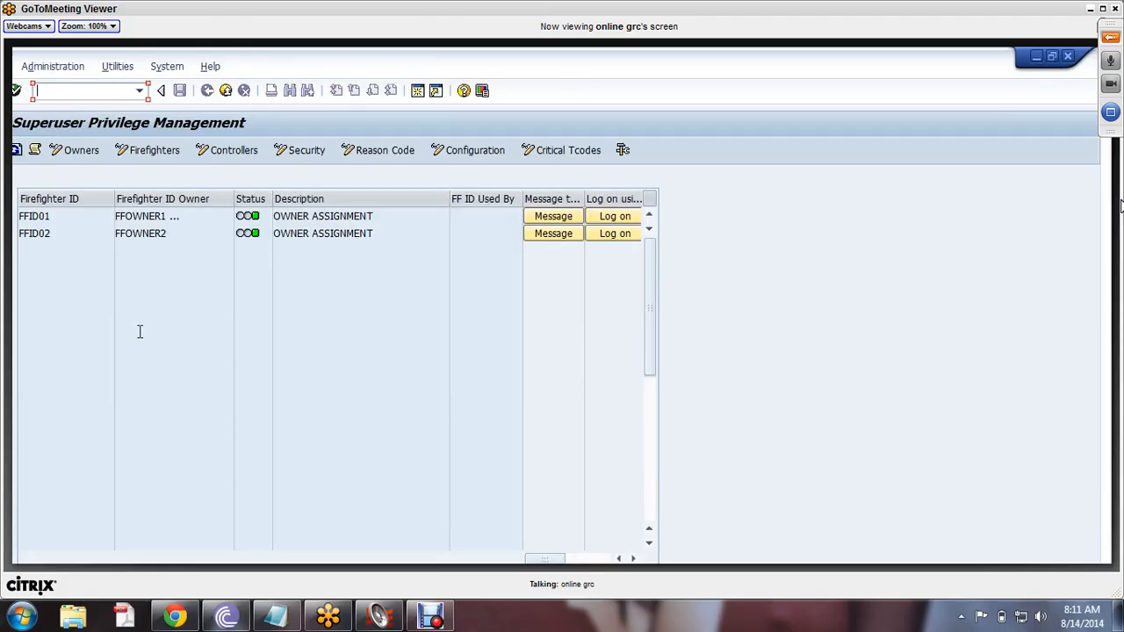
- Highlight firefighter IDs FFID01 and FFID02, then start logging on with FFID01
left_click(41, 219)
double_click(40, 219)
double_click(64, 234)
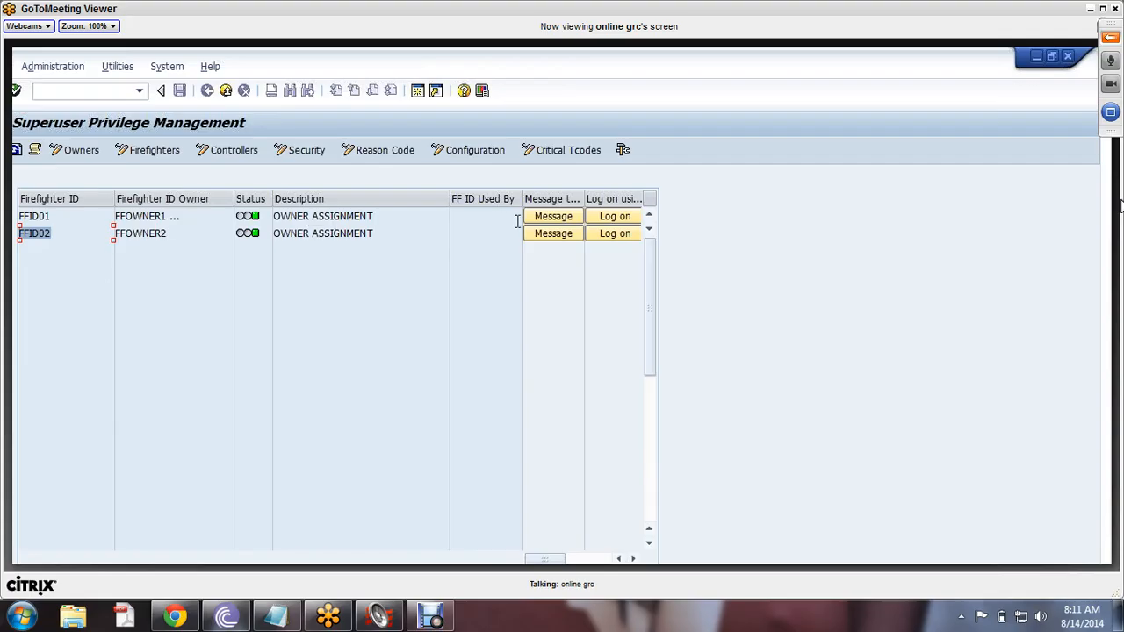
left_click(619, 218)
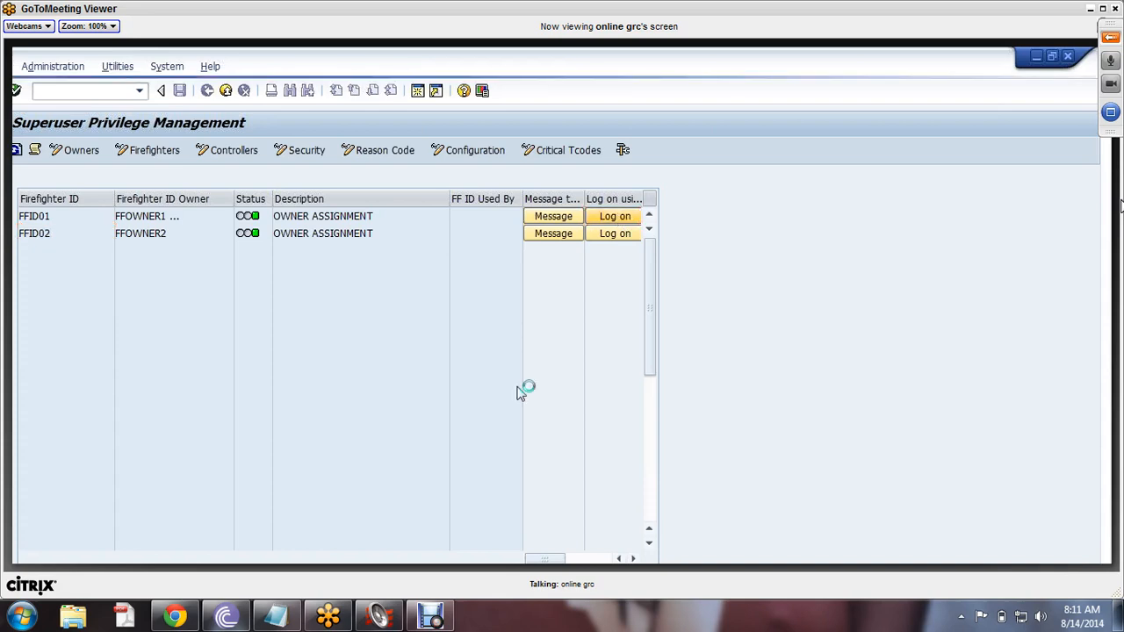
- Choose reason code MONTENDACTIVITIES, enter reason 'month end activit' and actions 'ob52 and ob54'
left_click(377, 311)
left_click(300, 329)
left_click(277, 342)
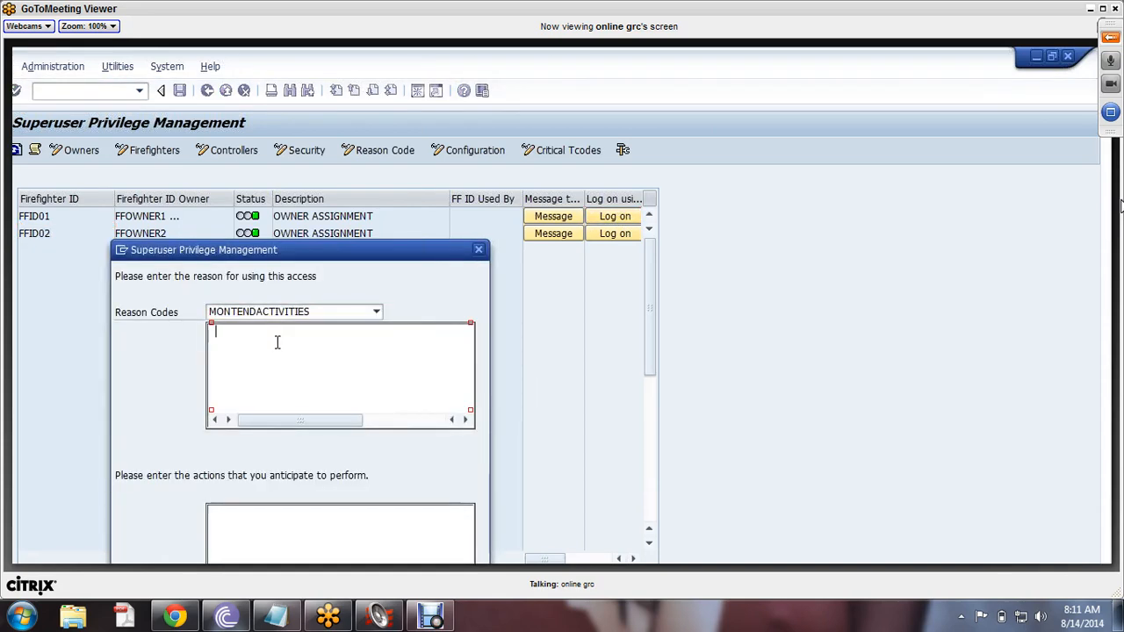
type("month end ")
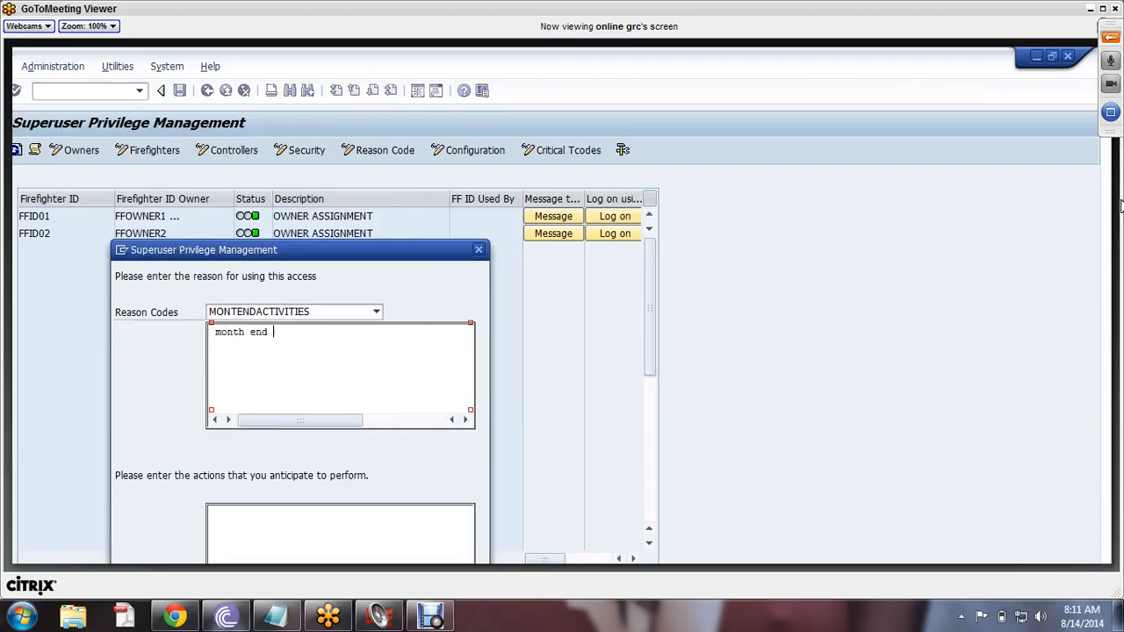
type("activites")
left_click(260, 549)
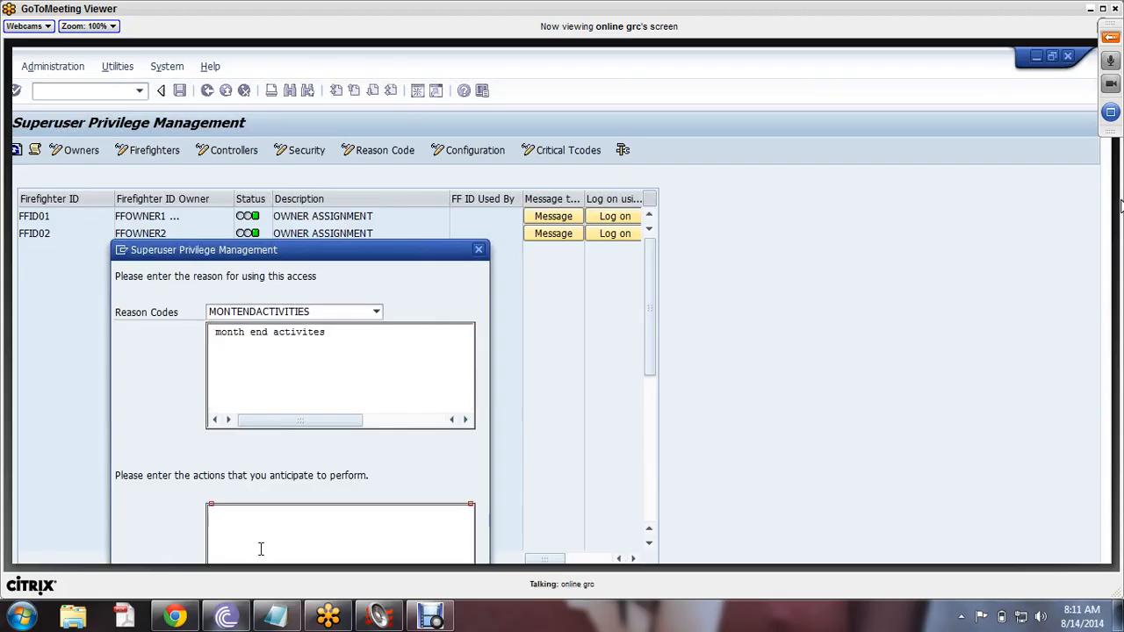
type("ob52 and ob54")
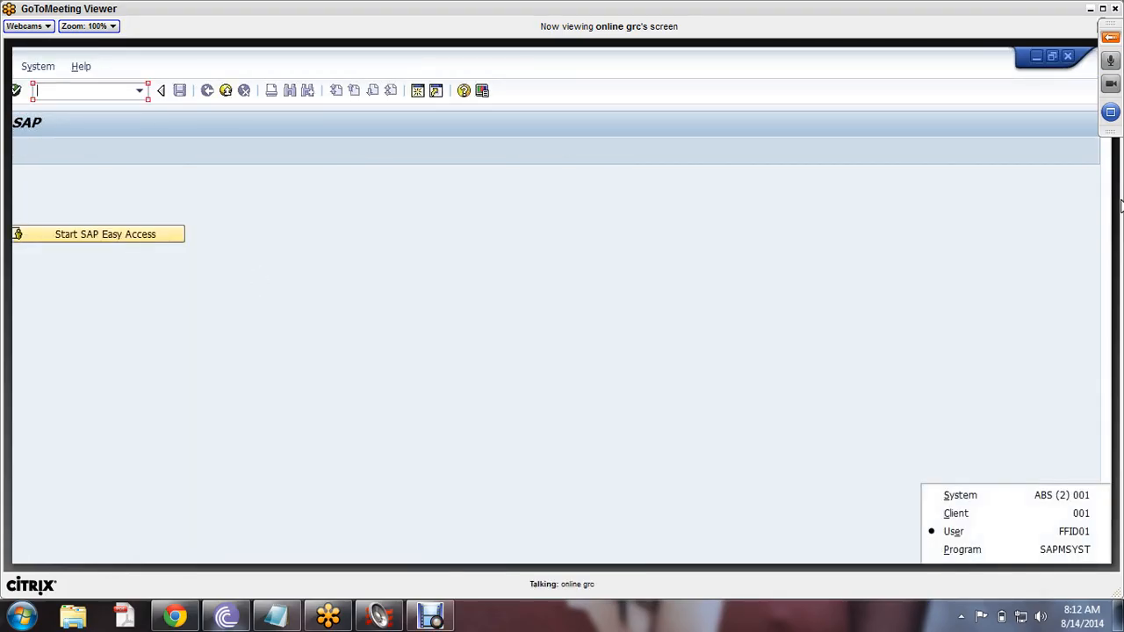
- Close the status details, switch to the other user's firefighter list, and rerun the transaction to refresh it
left_click(974, 531)
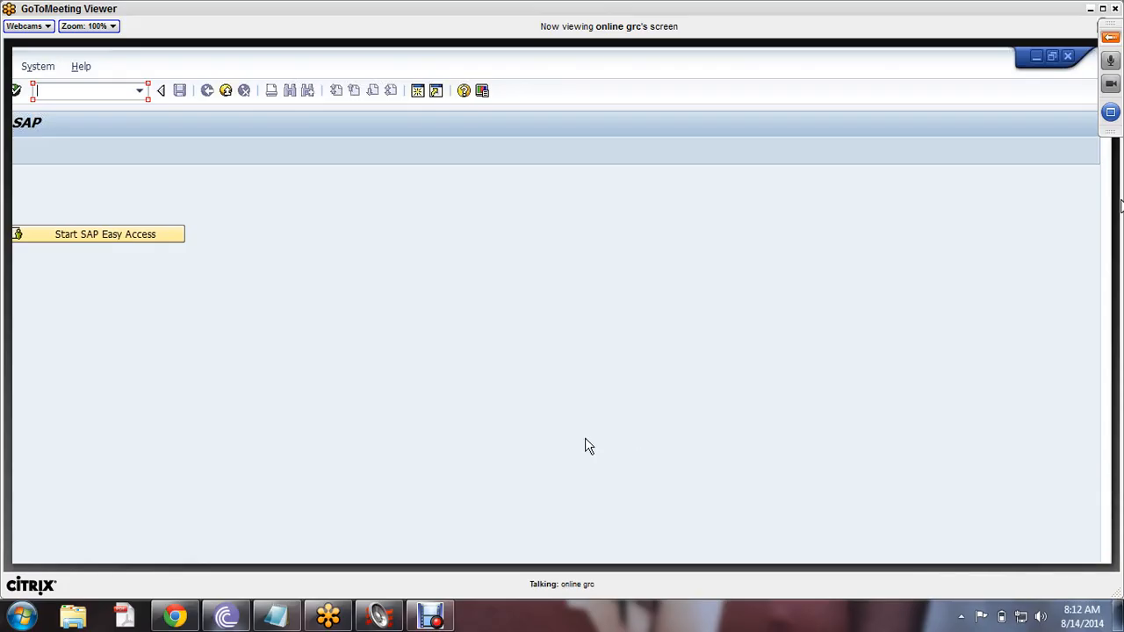
left_click(145, 237)
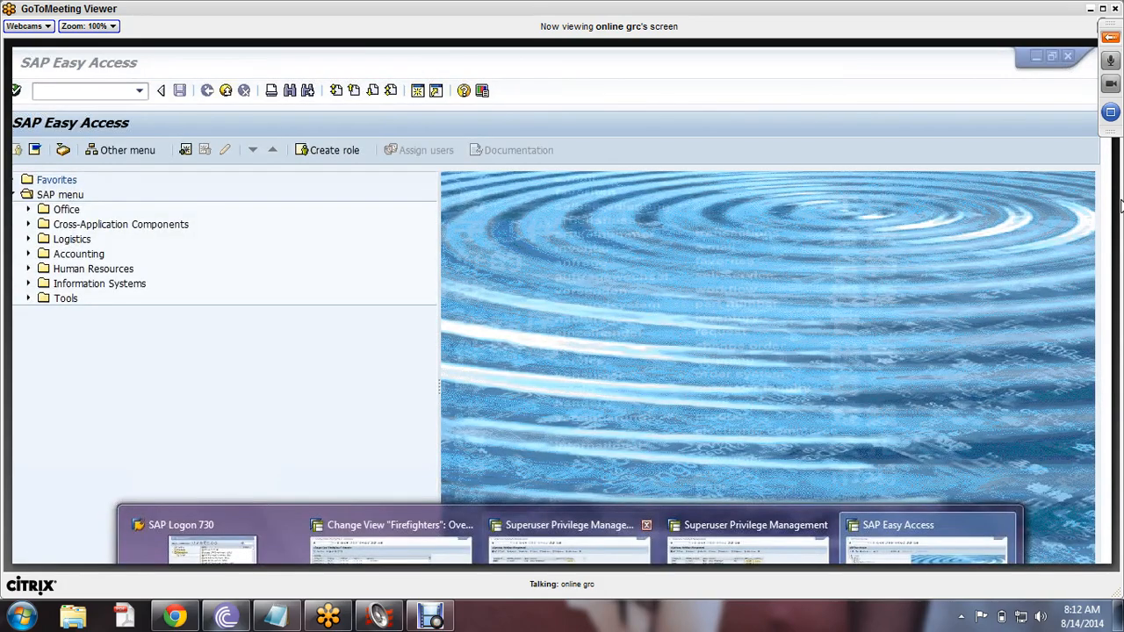
left_click(564, 524)
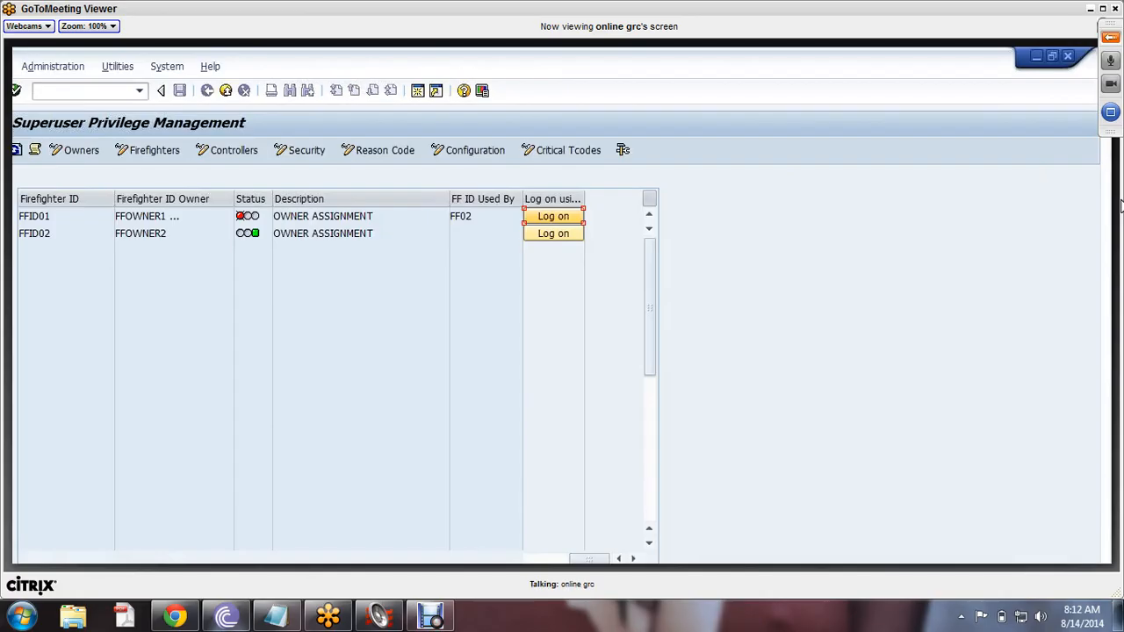
left_click(746, 528)
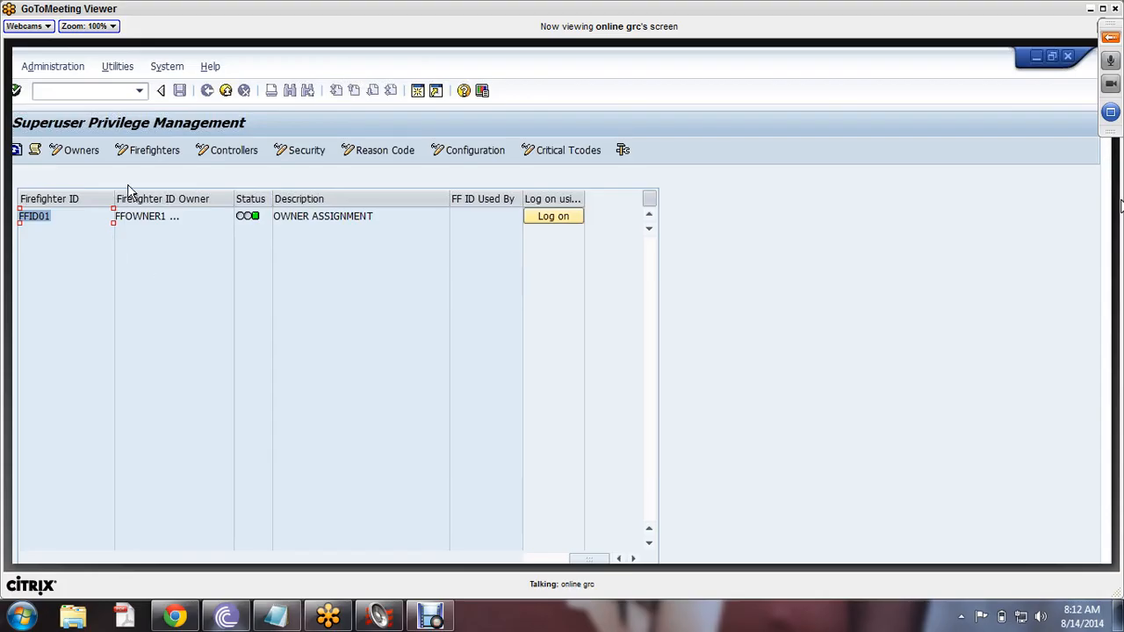
left_click(139, 92)
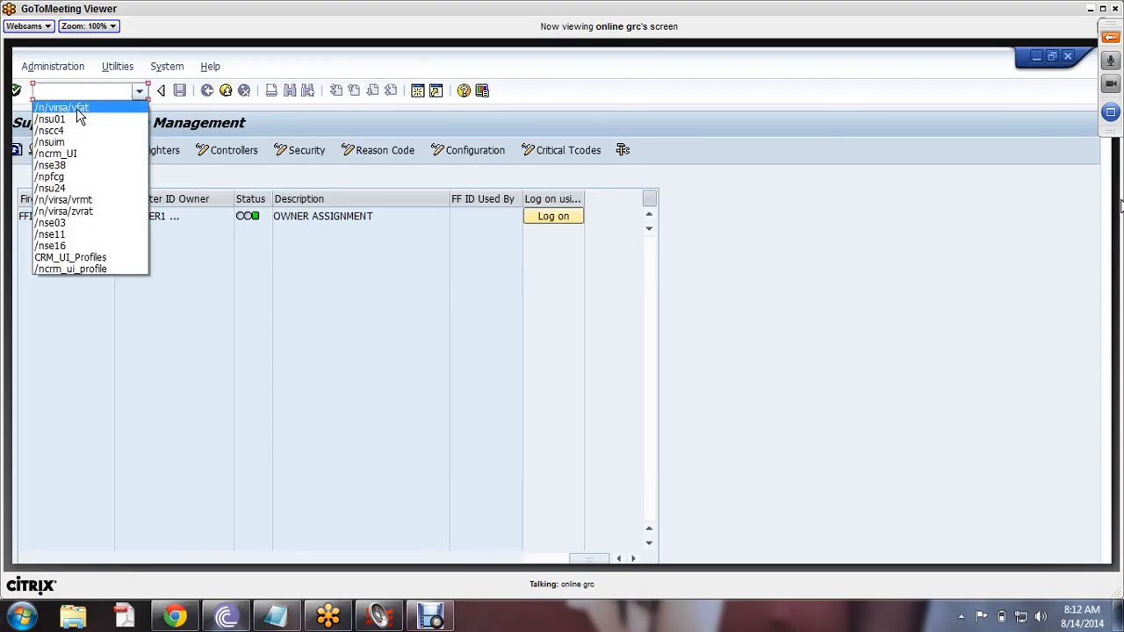
left_click(77, 108)
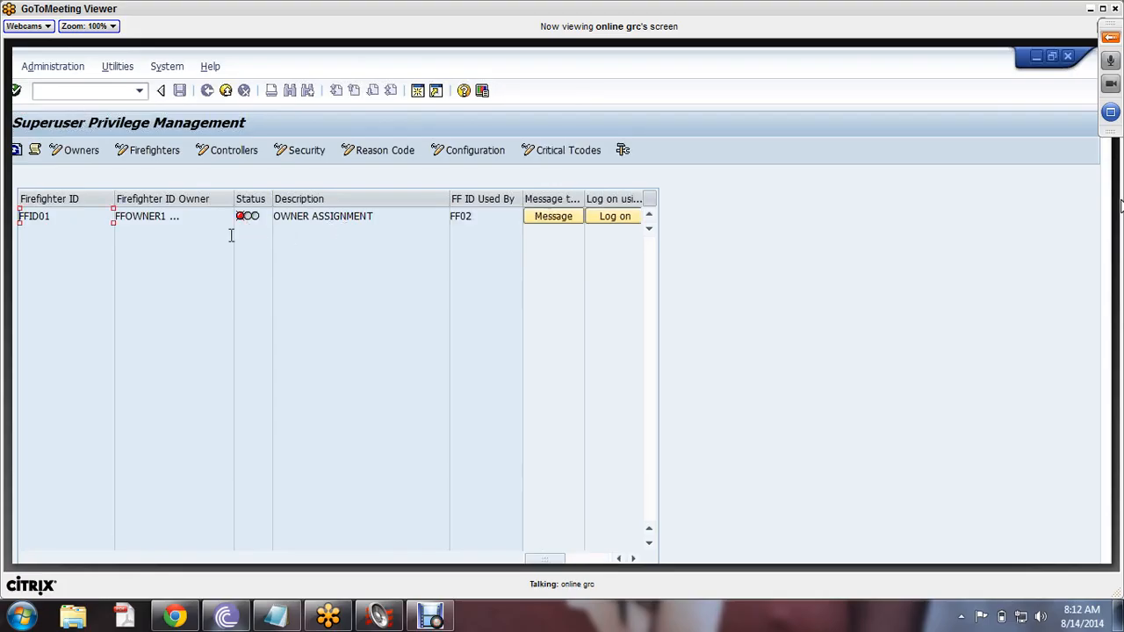
- Attempt to log on to FFID01 and acknowledge the notice that FF02 is using it
double_click(56, 219)
double_click(484, 221)
left_click(613, 220)
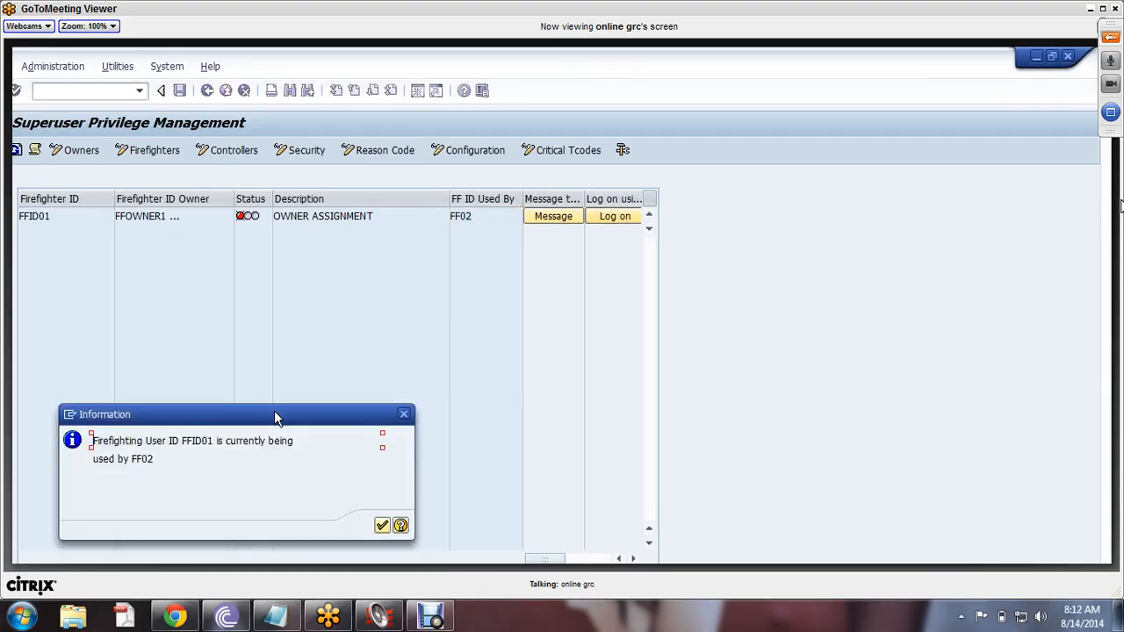
left_click_drag(275, 416, 337, 266)
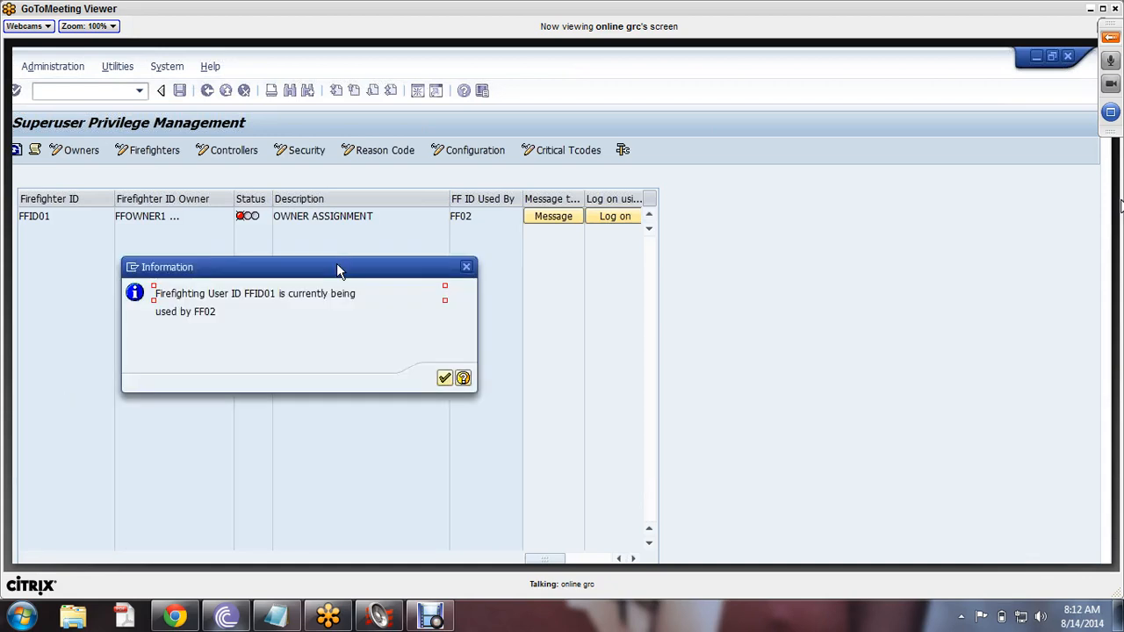
left_click(445, 379)
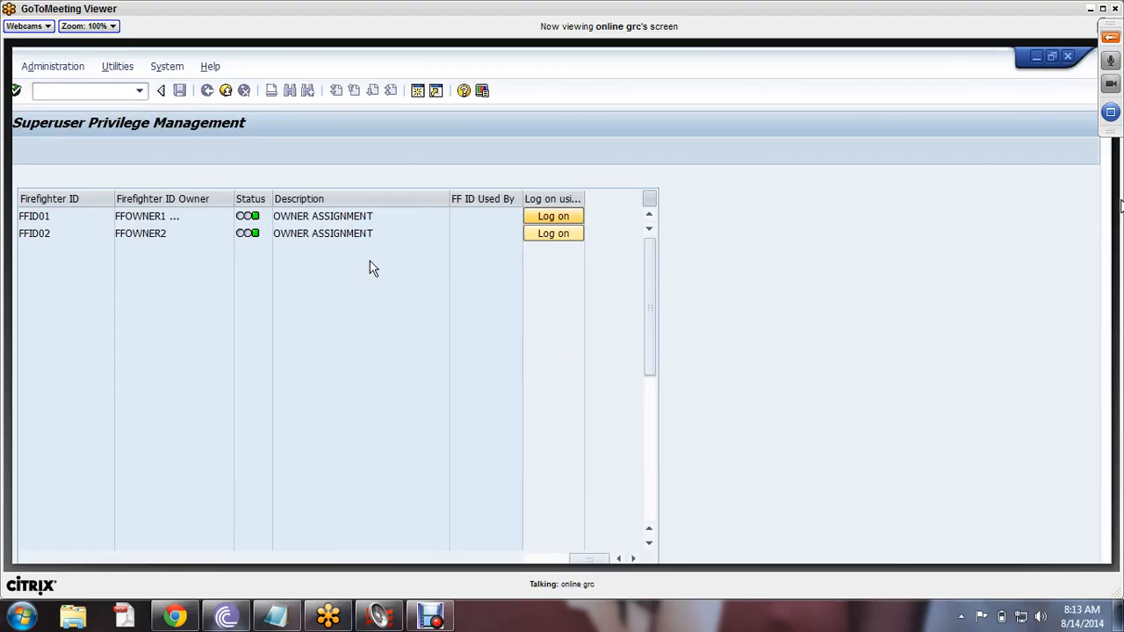
- Log on with reason code SYSREM OUTAGE, reason 'system maintainance' and actions 'acc4, sm51.'
left_click(376, 312)
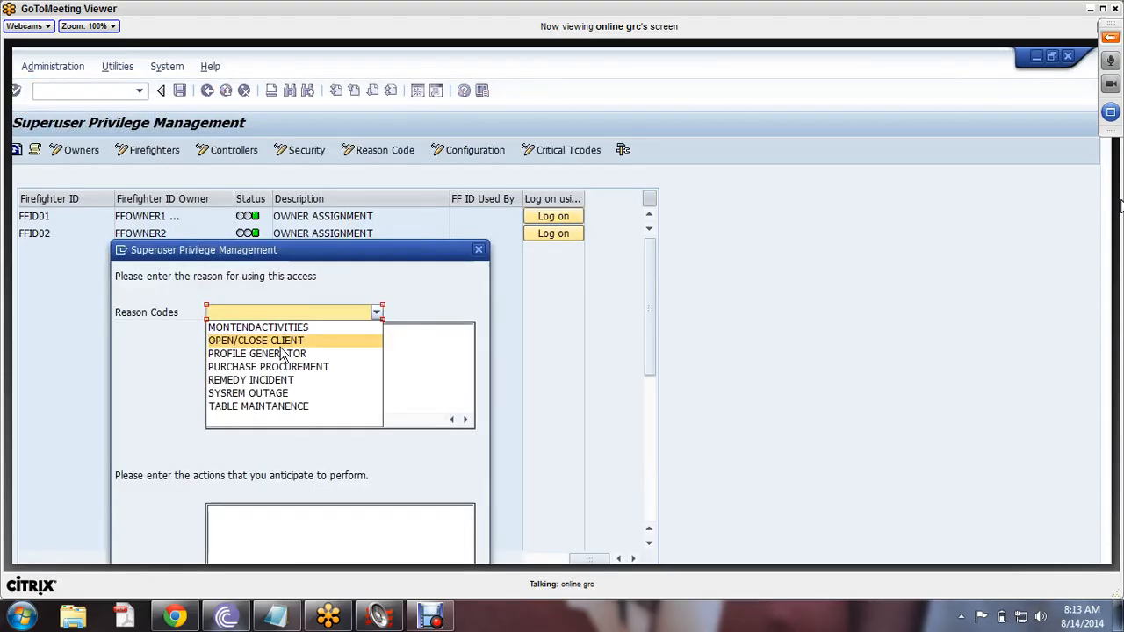
left_click(264, 393)
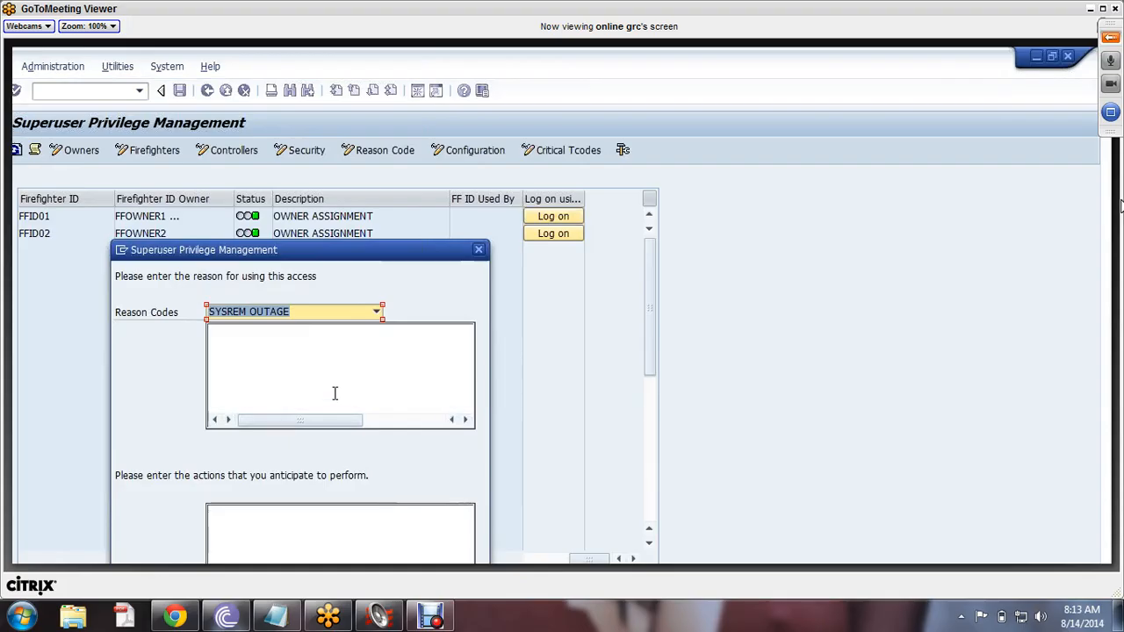
left_click(297, 368)
type("system")
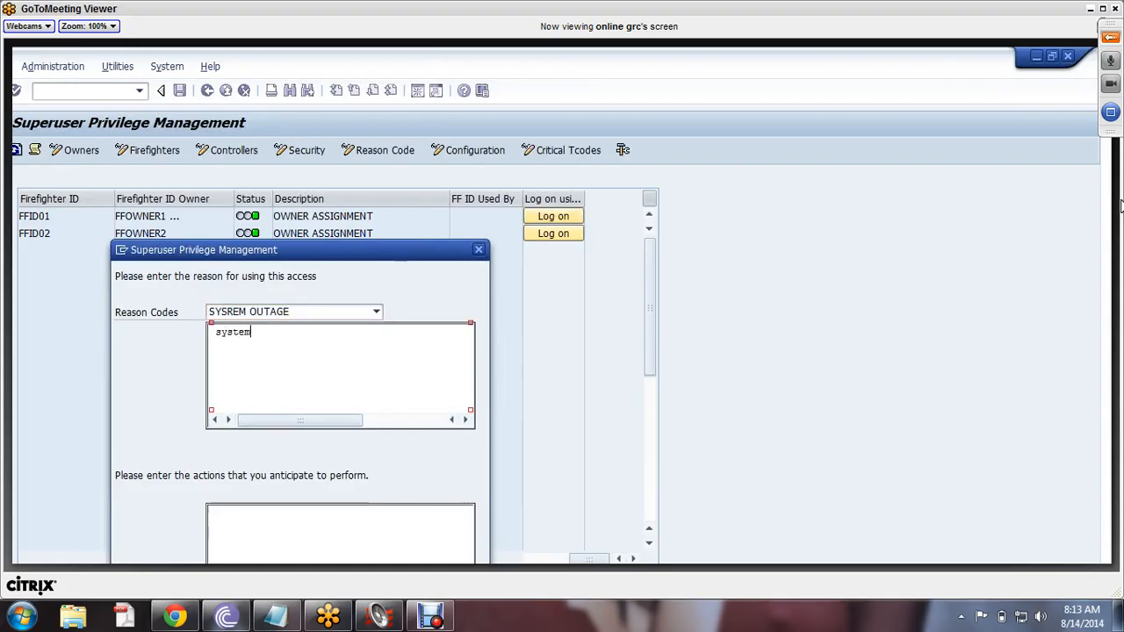
type(" maintainancew")
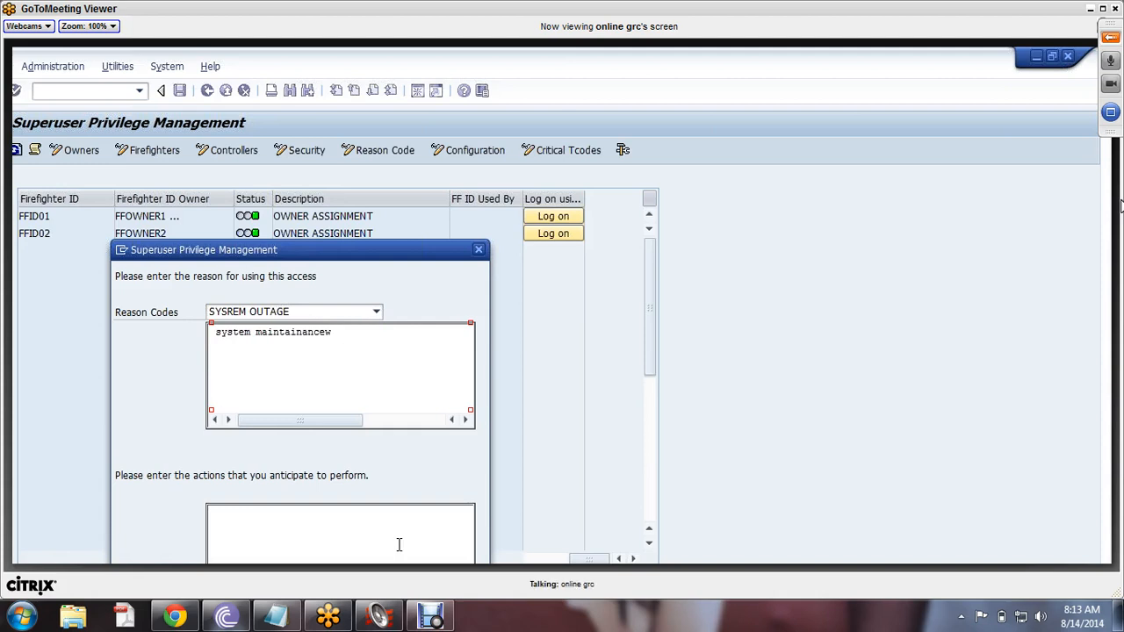
key("BackSpace")
left_click(398, 551)
type("acc4")
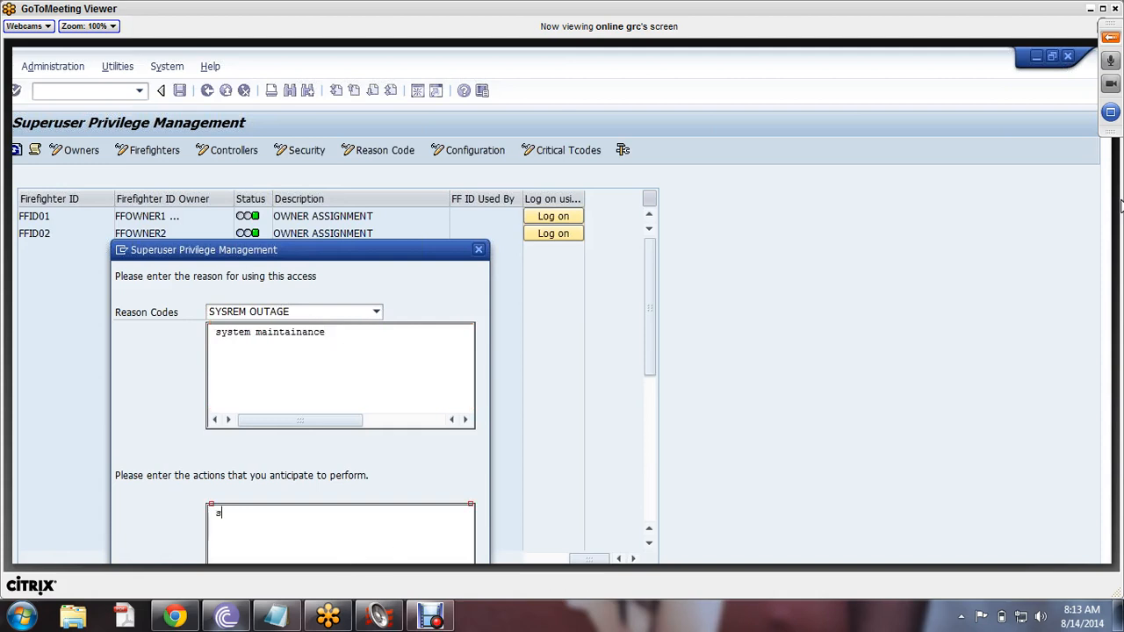
type(", sm51.")
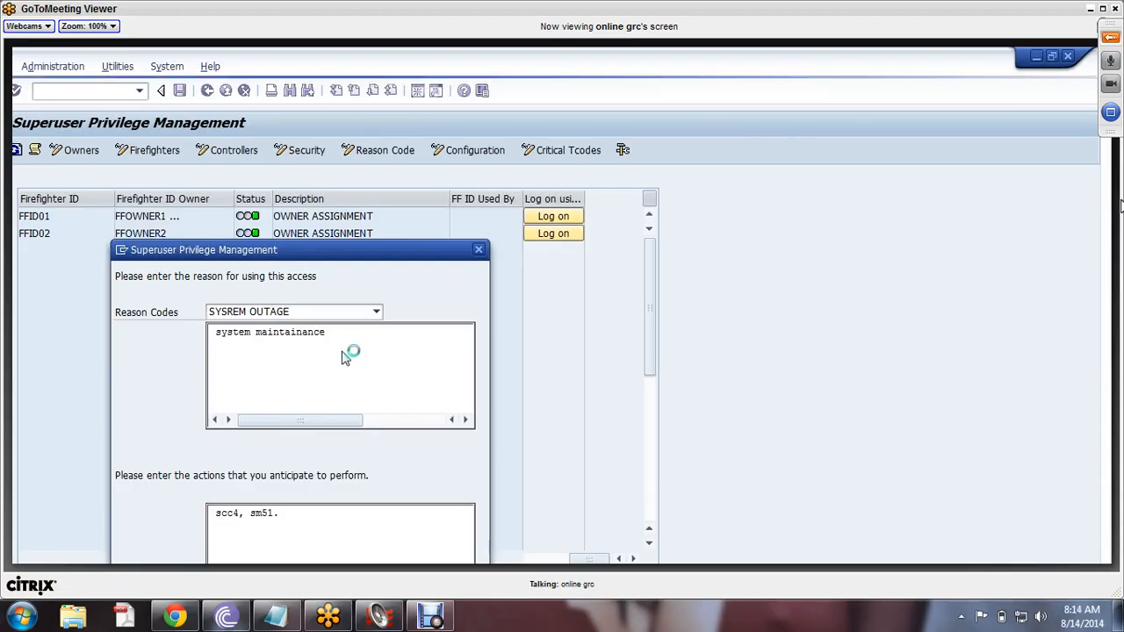
left_click(571, 562)
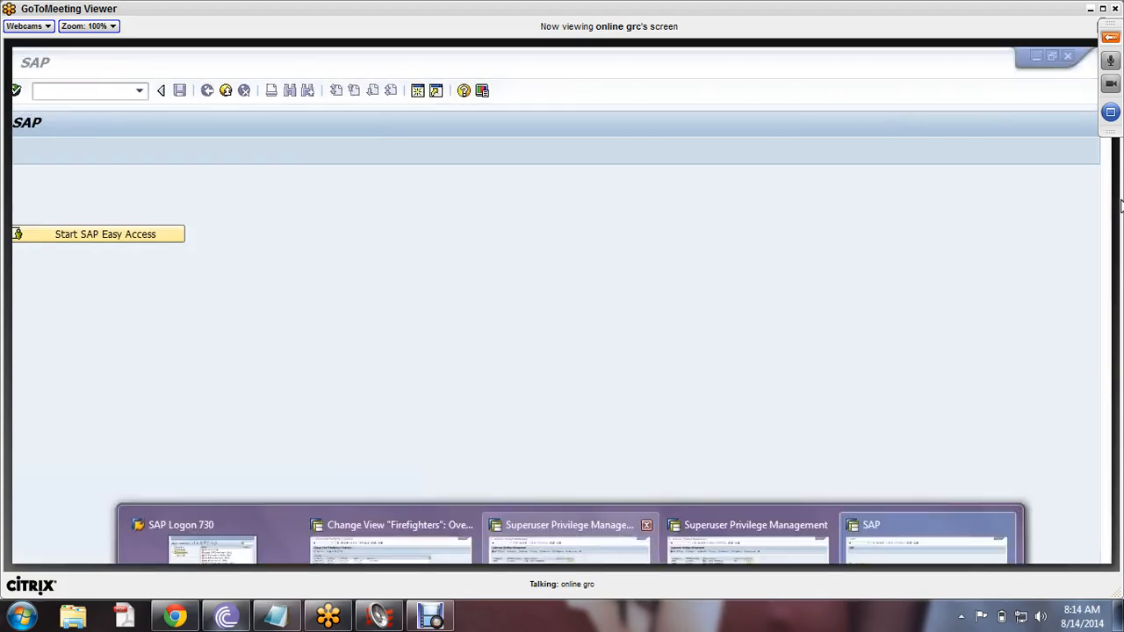
- From the FFID01 row, message holder FF02 that FF01 also wants the ID, and confirm
left_click(569, 545)
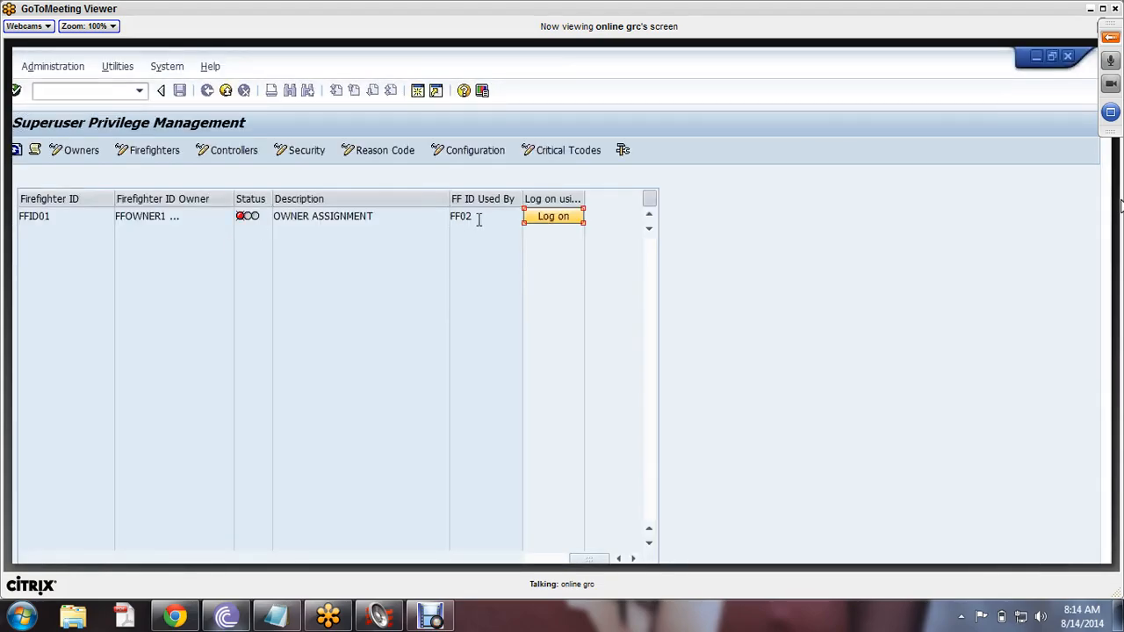
left_click_drag(478, 220, 437, 223)
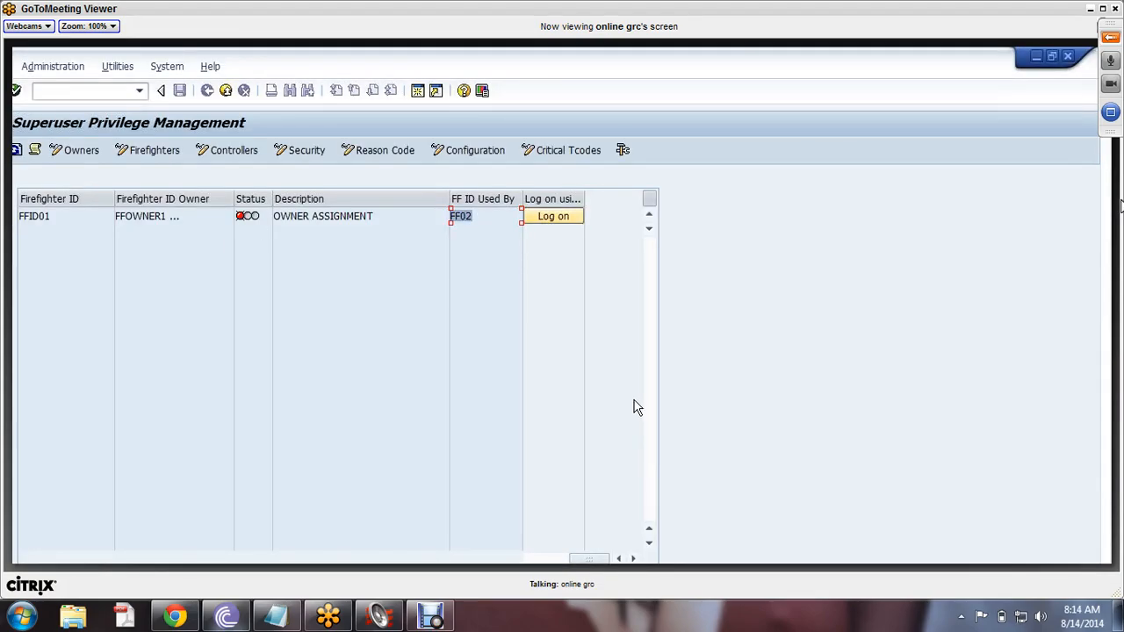
left_click(618, 558)
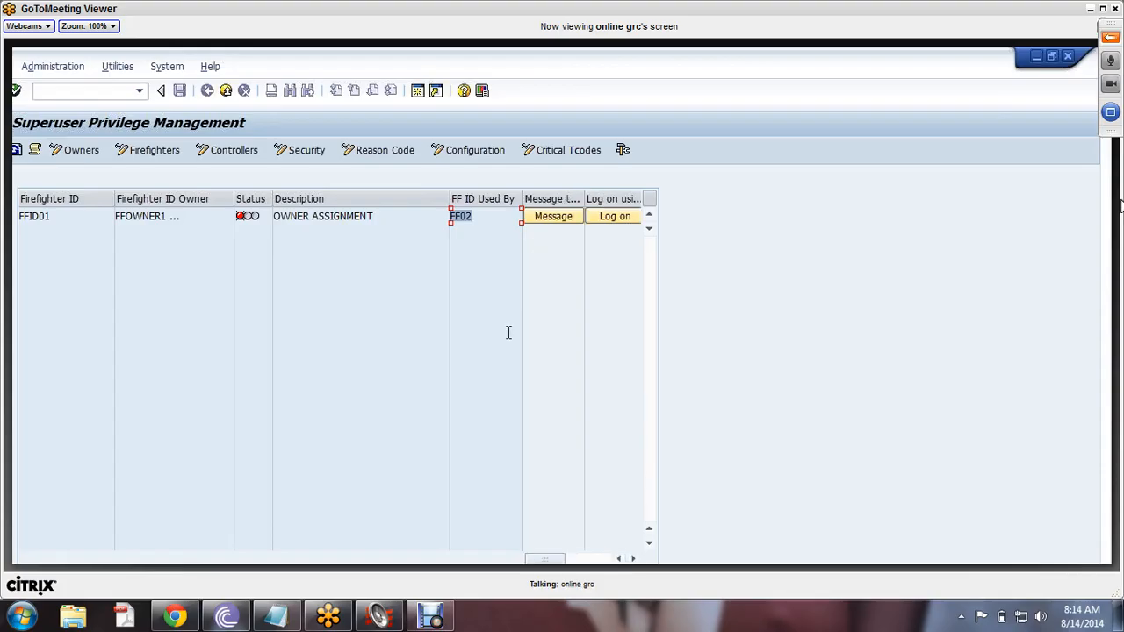
left_click(395, 218)
left_click(553, 220)
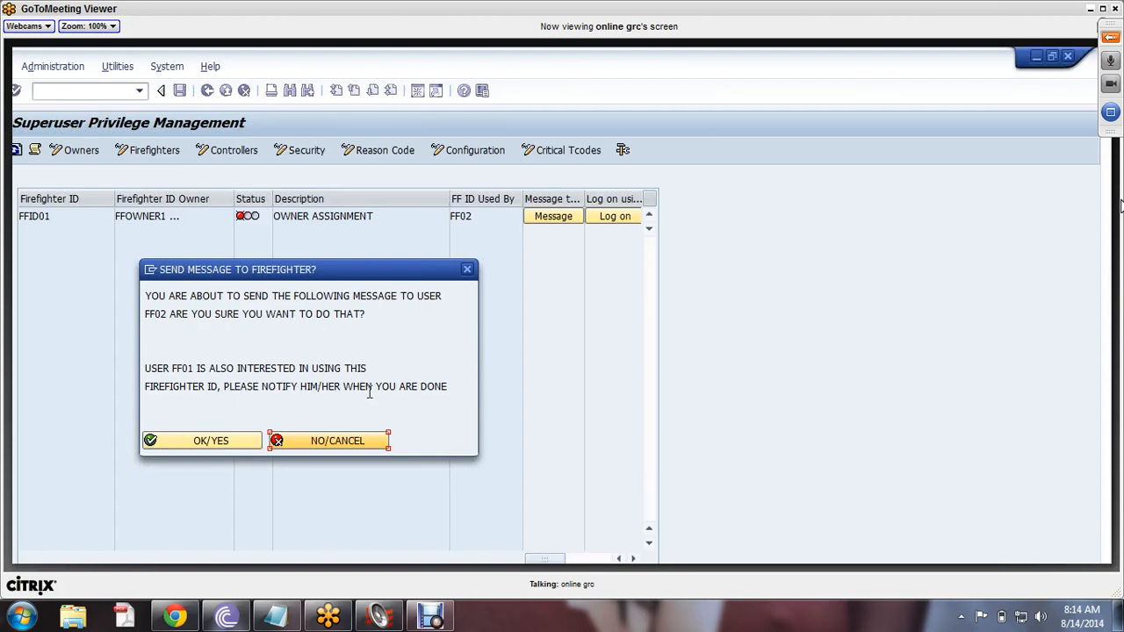
left_click(198, 445)
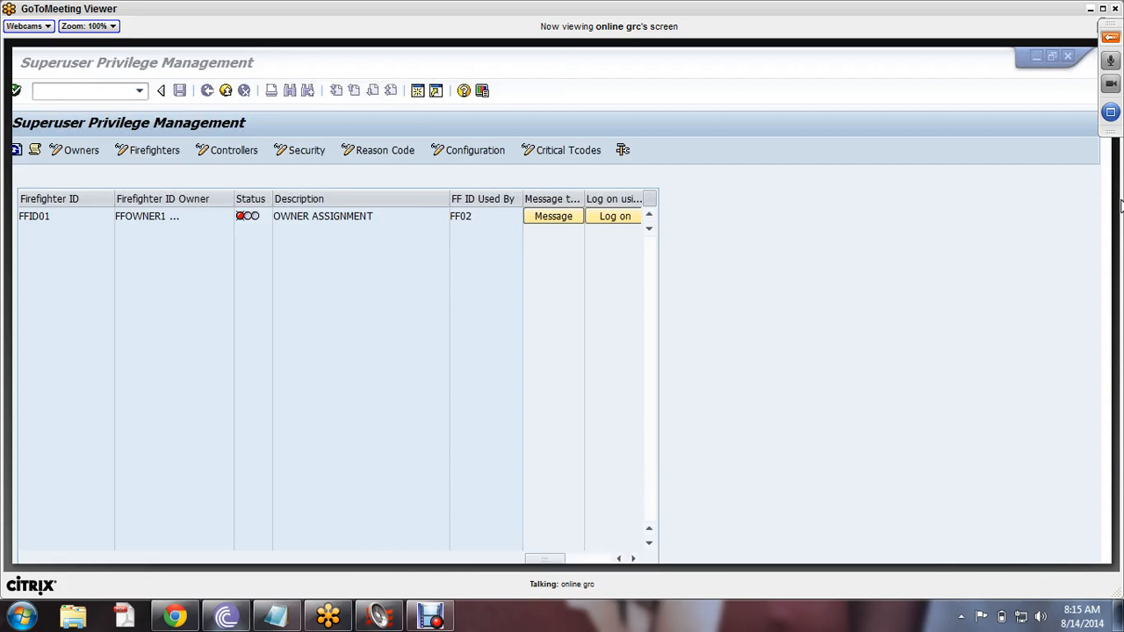
- Check FFID01's Valid To date 20.08.2014 in the Firefighters table, then go back
left_click(392, 546)
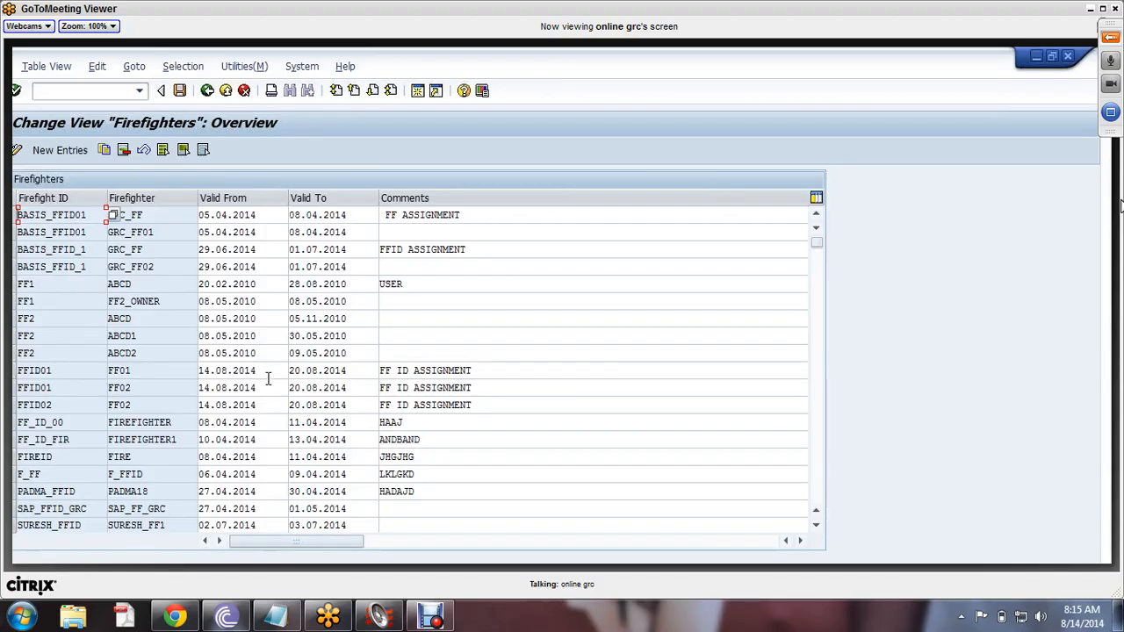
left_click(351, 373)
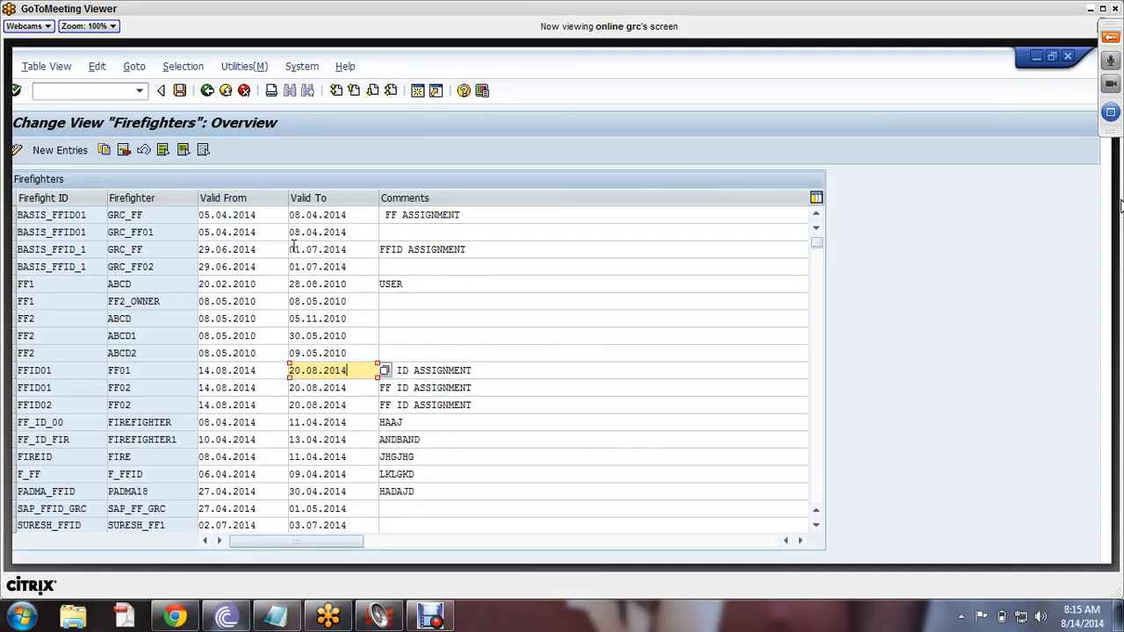
left_click(206, 93)
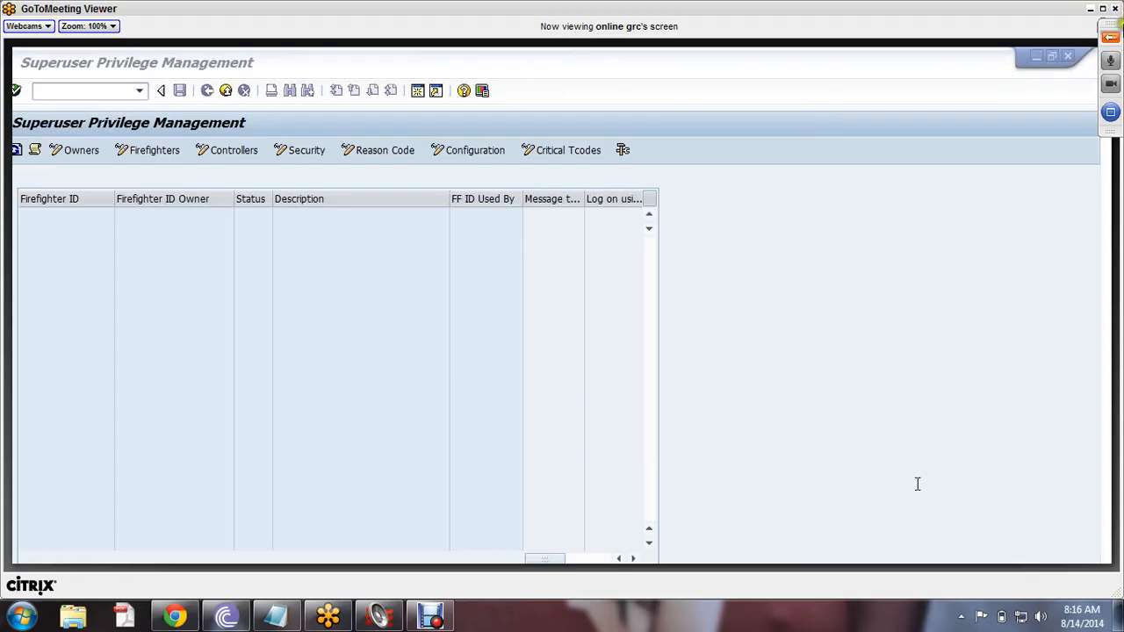
- Reply 'no' in the GoToMeeting chat and begin typing 'doc not yet'
left_click(1111, 41)
left_click(990, 428)
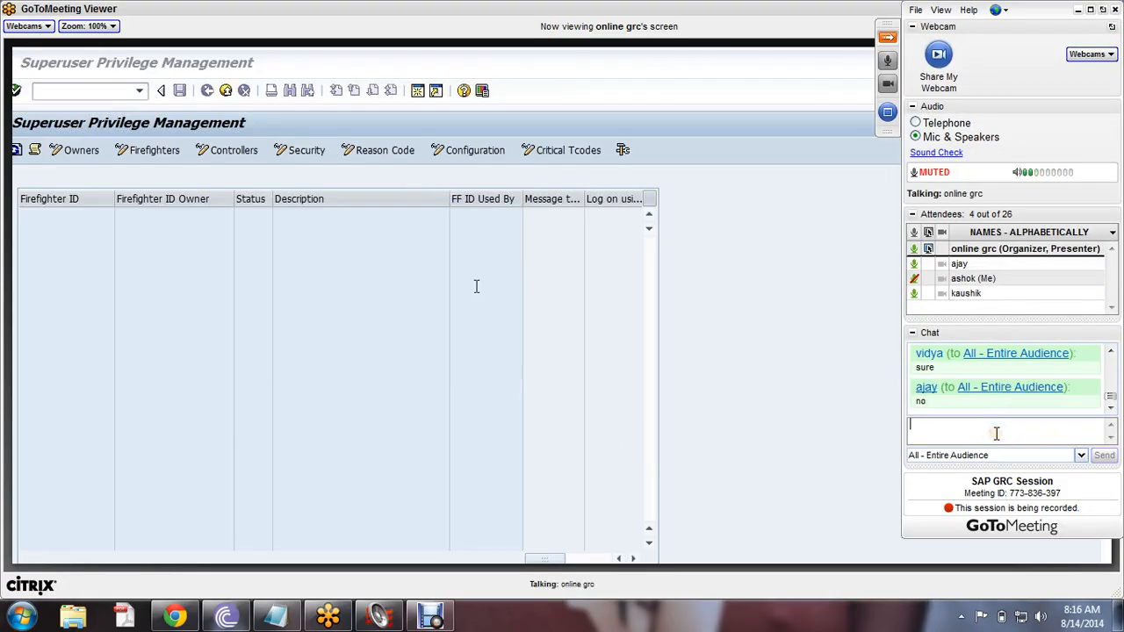
type("no")
key("Return")
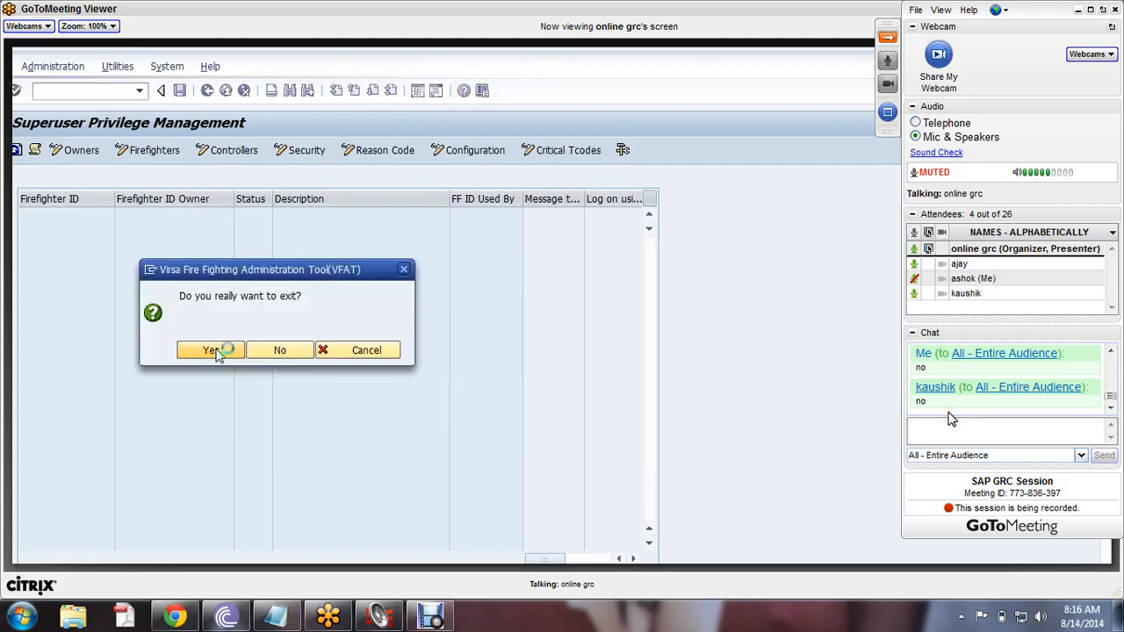
type("d")
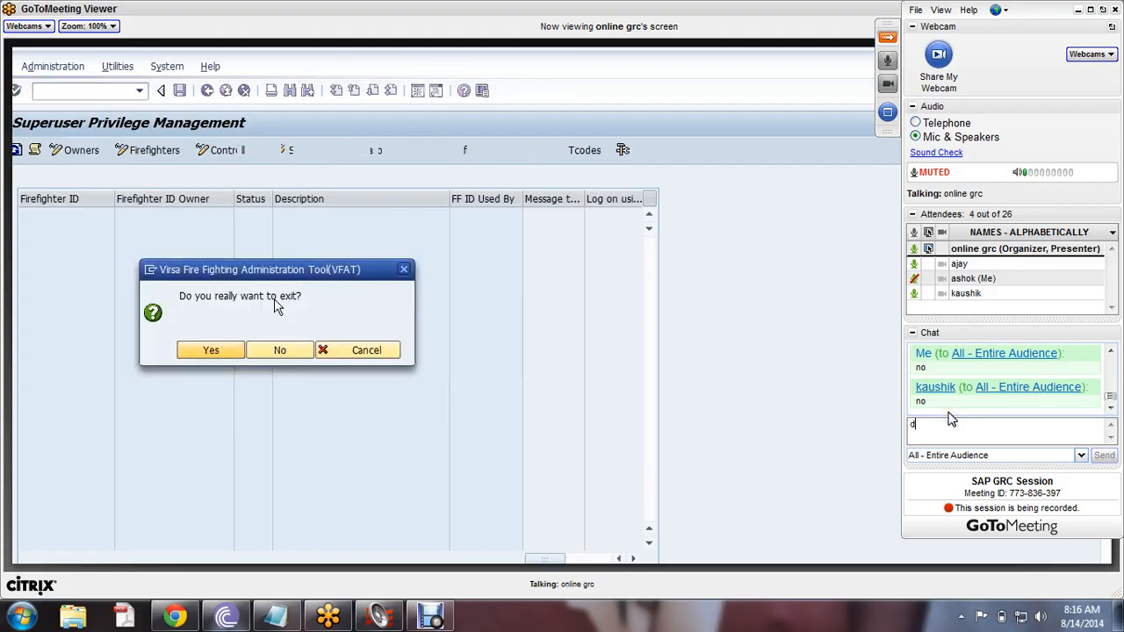
type("oc n")
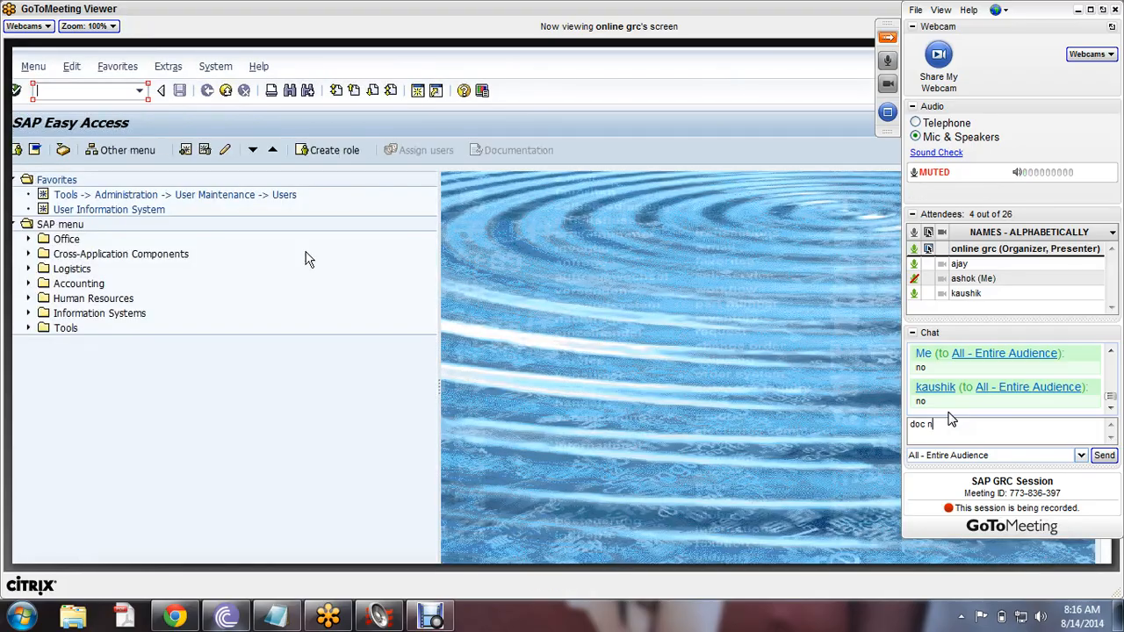
type("ot yet")
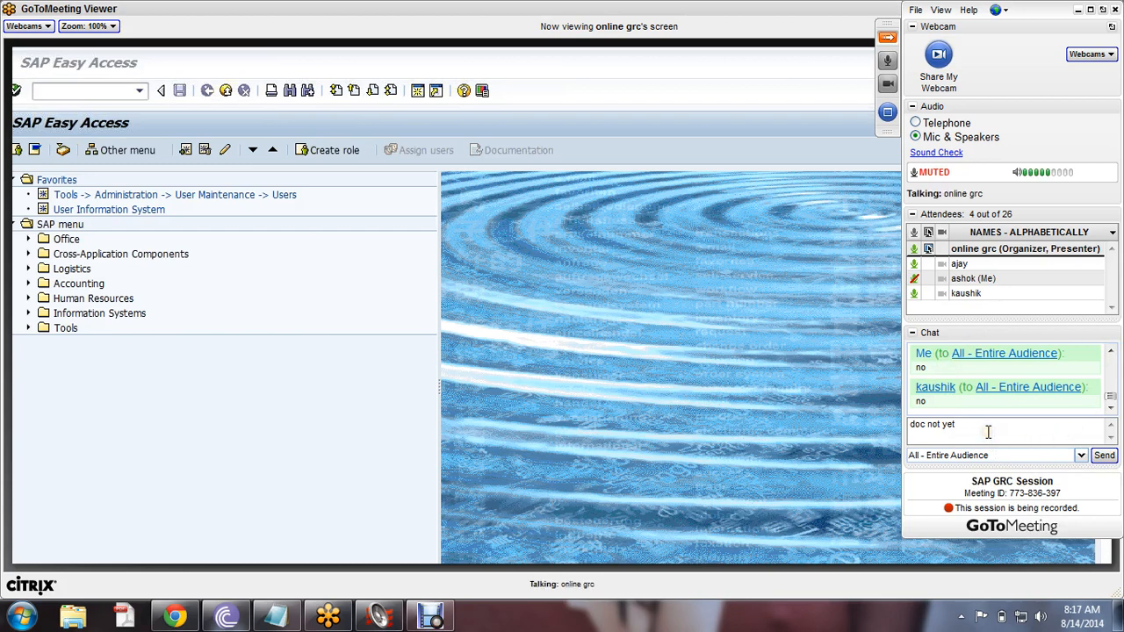
- Finish and send the chat message 'doc not yet send?'
type("send?")
key("Return")
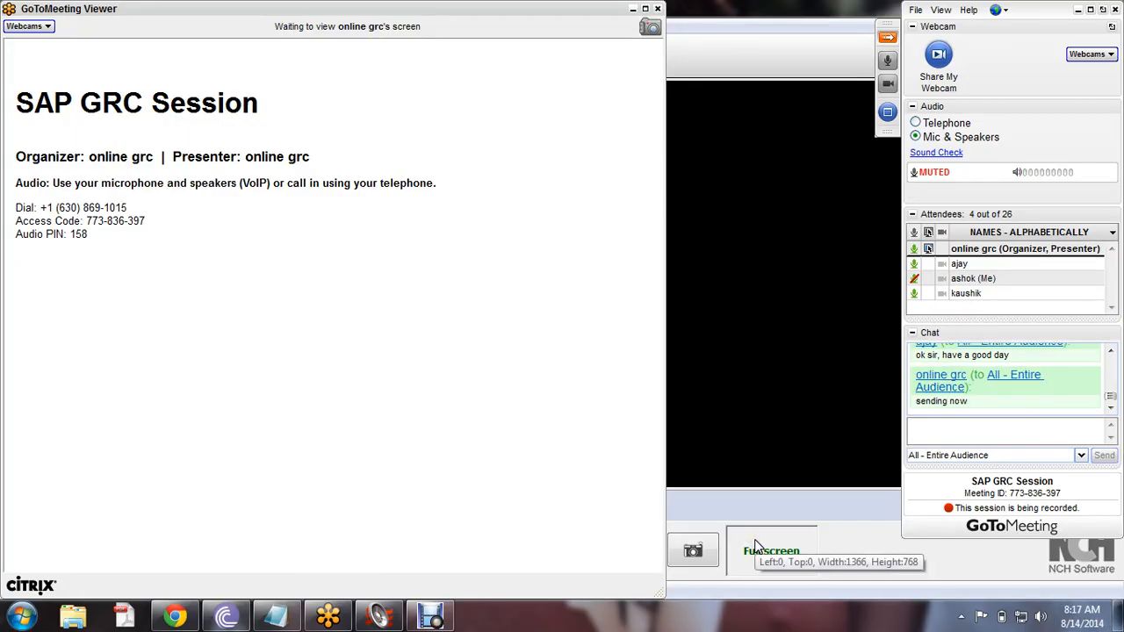
- Quit the GoToMeeting viewer and confirm leaving the SAP GRC Session meeting
left_click(654, 10)
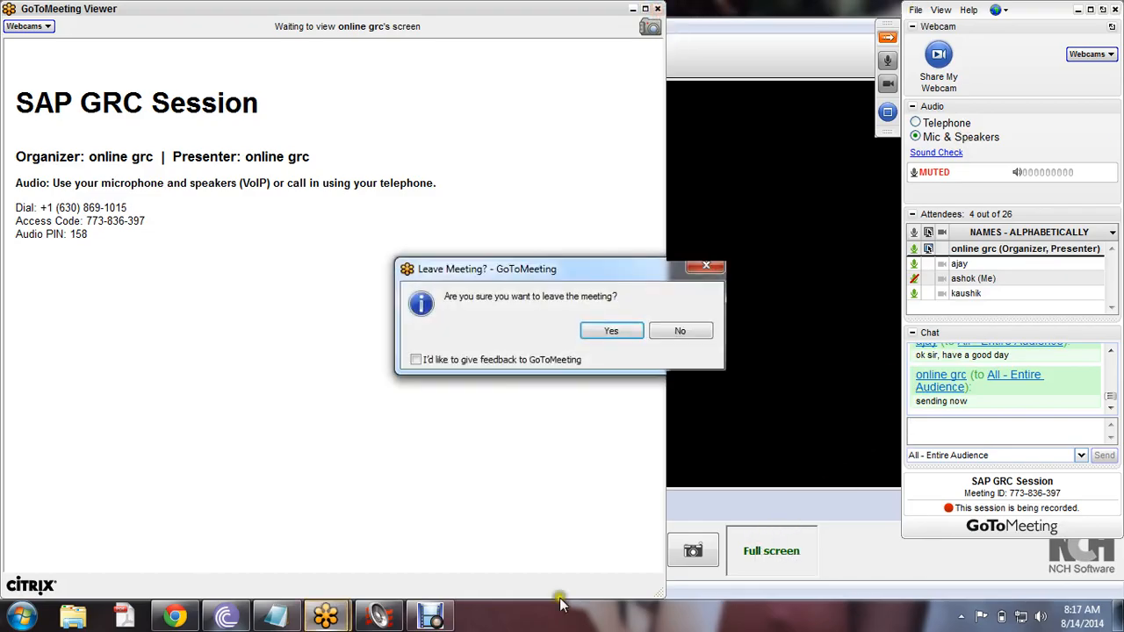
left_click(375, 619)
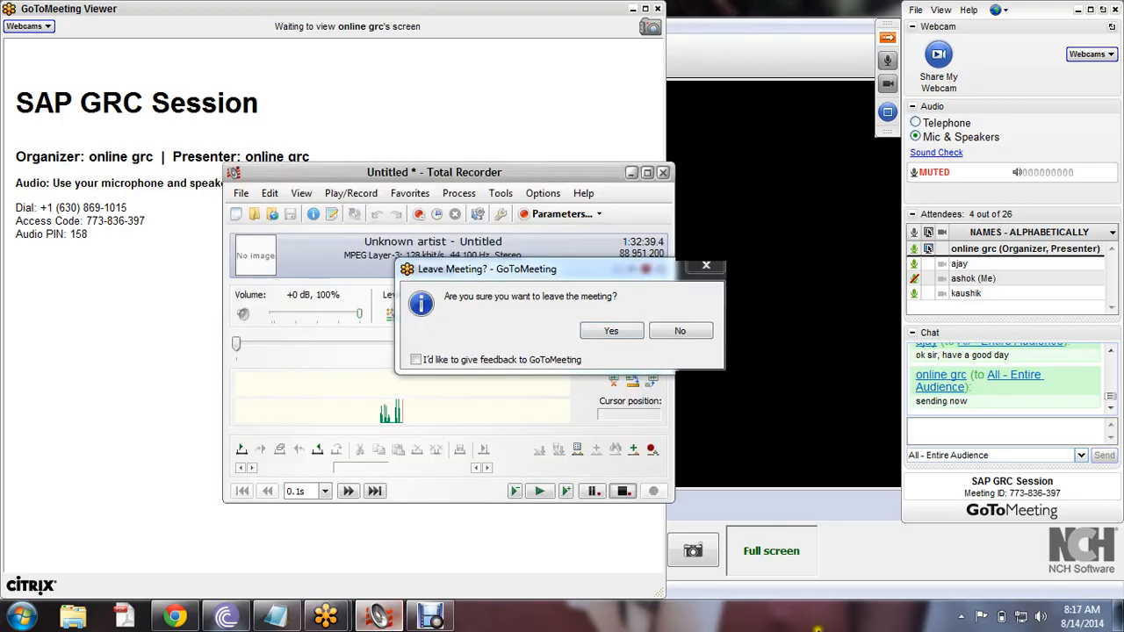
left_click(593, 333)
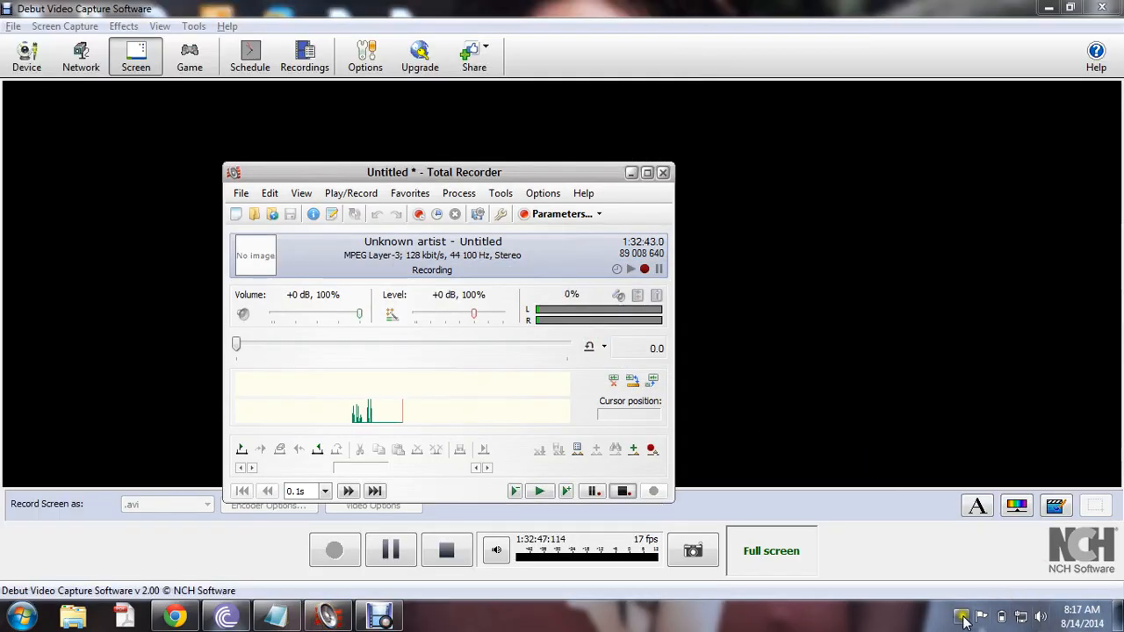
- Close the blank GoToMeeting window, stop Total Recorder's audio recording, and bring Debut forward
left_click(961, 617)
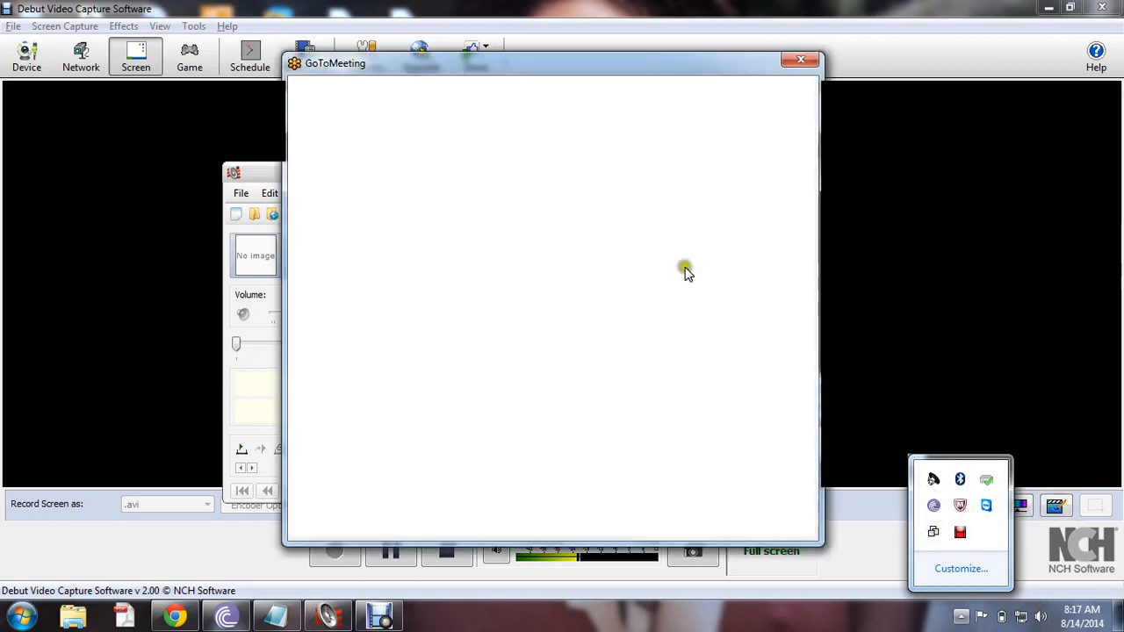
left_click(798, 61)
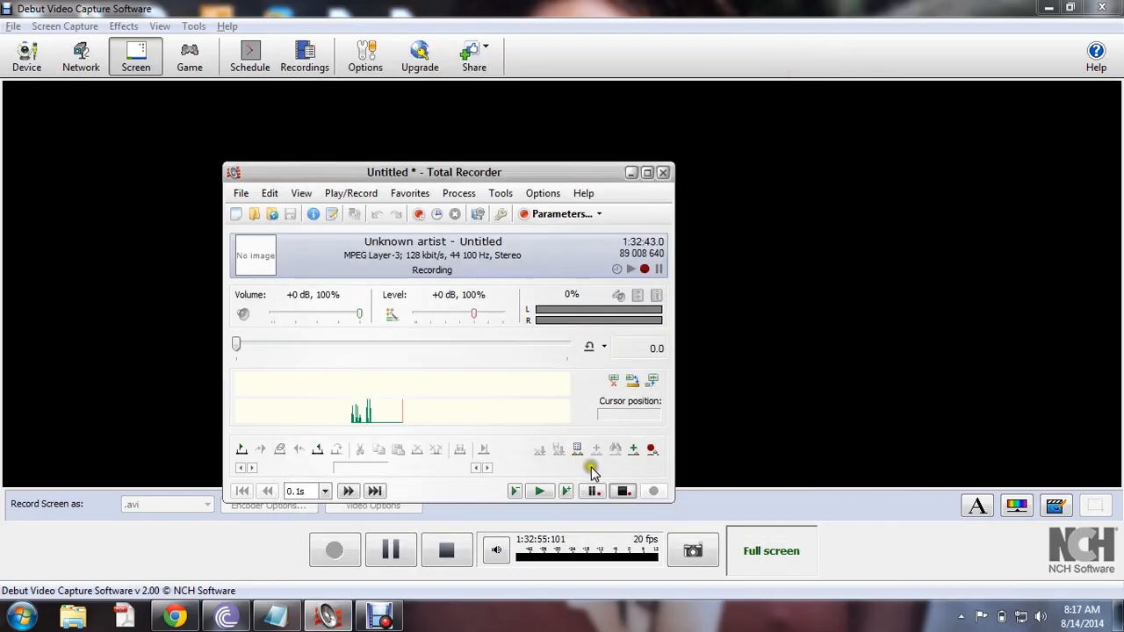
left_click(623, 492)
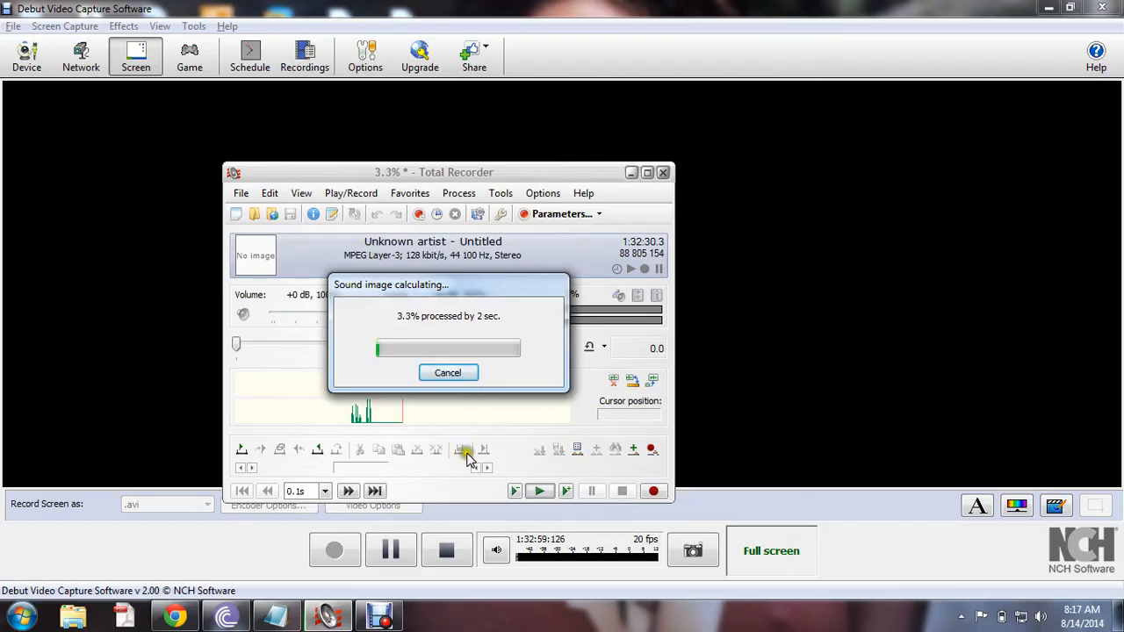
left_click(383, 618)
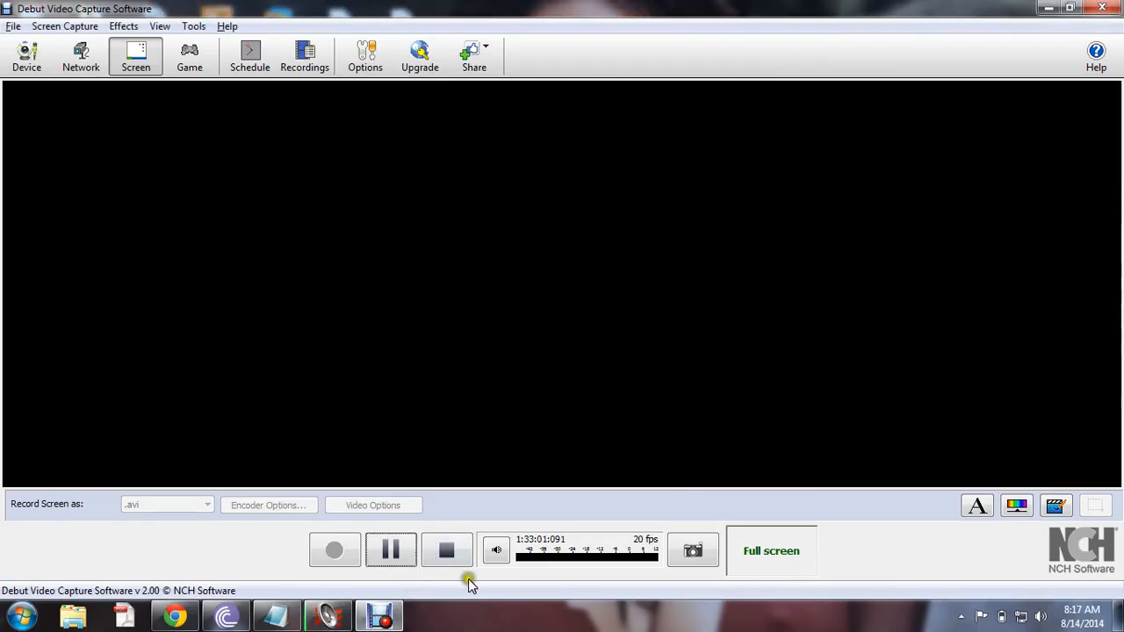